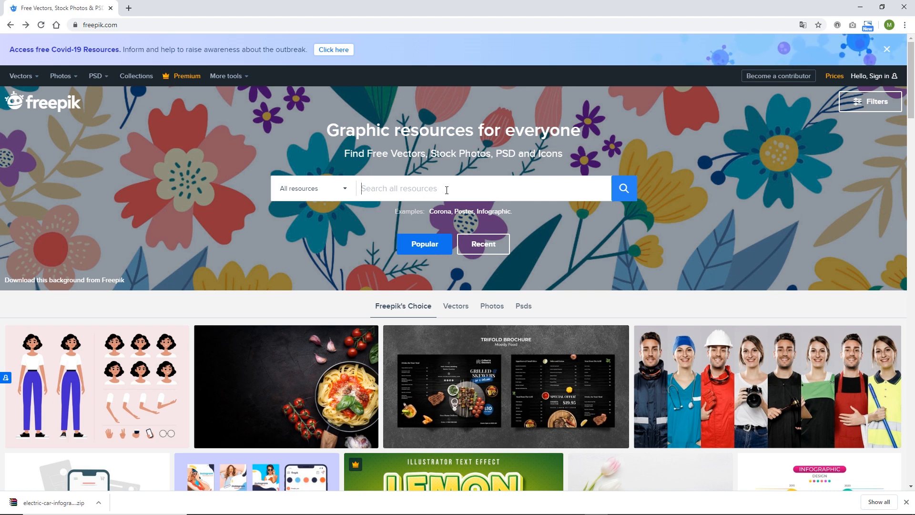
- Search Freepik for "electric car" and close the advertising pop-up window
{"action": "type", "text": "elec"}
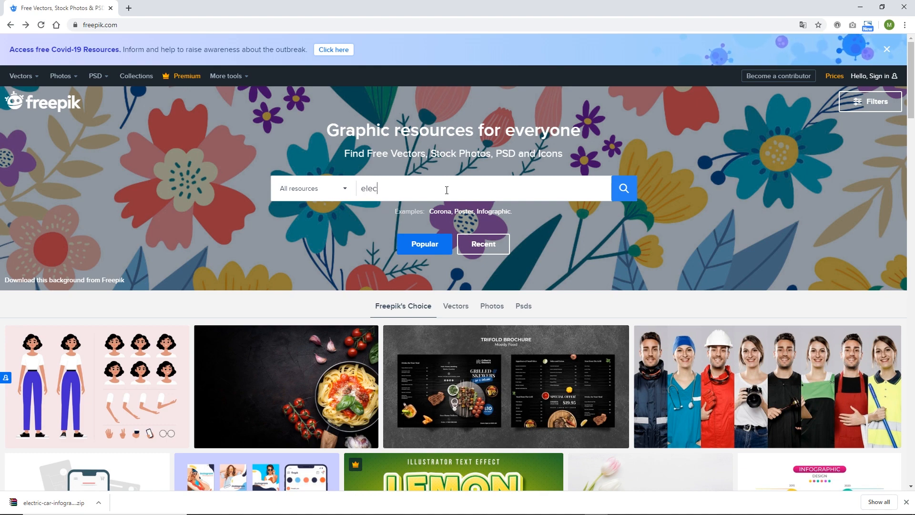
{"action": "type", "text": "tric car"}
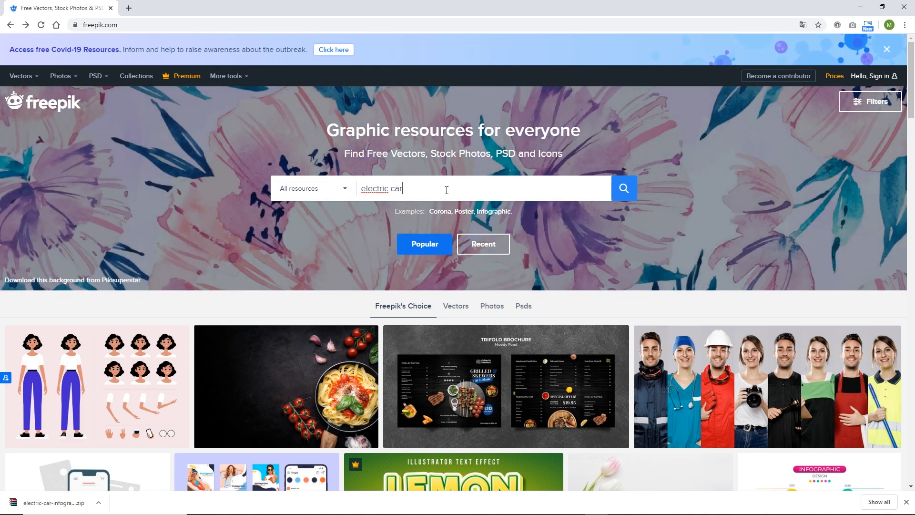
{"action": "key", "text": "Return"}
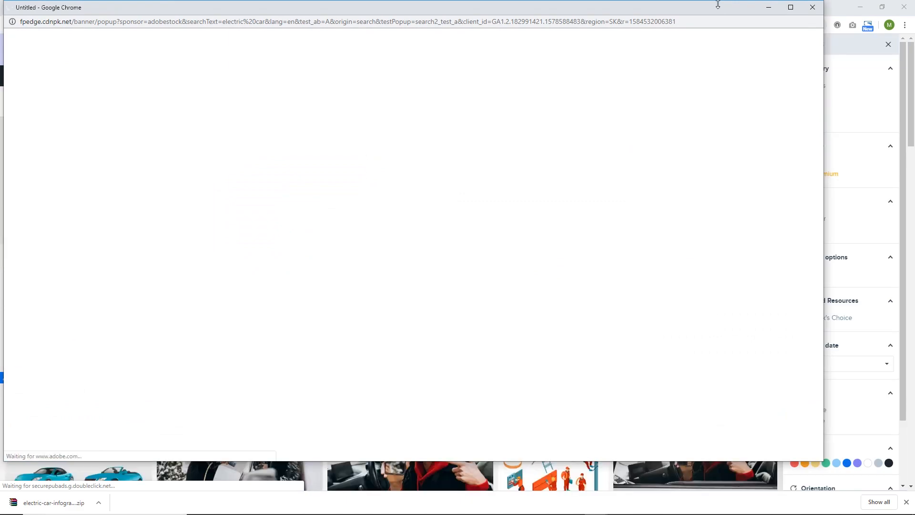
{"action": "left_click", "coordinate": [813, 7]}
- Find the green electric car infographics vector among the search results and open its detail page
{"action": "scroll", "coordinate": [480, 224], "scroll_direction": "down", "scroll_amount": 8}
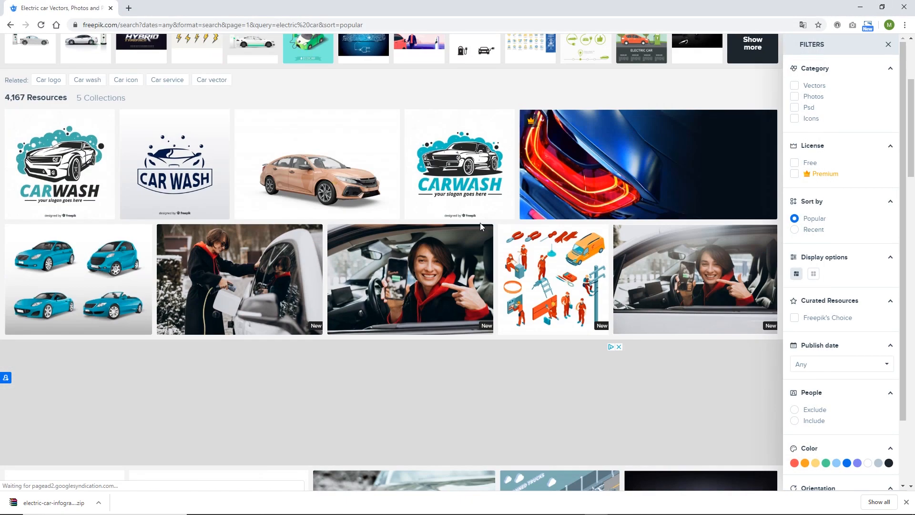
{"action": "scroll", "coordinate": [476, 235], "scroll_direction": "down", "scroll_amount": 2}
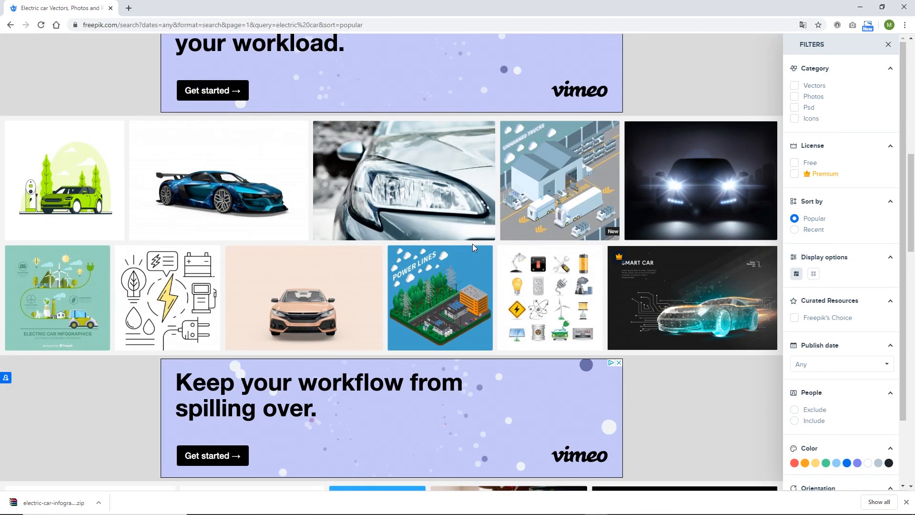
{"action": "left_click", "coordinate": [59, 288]}
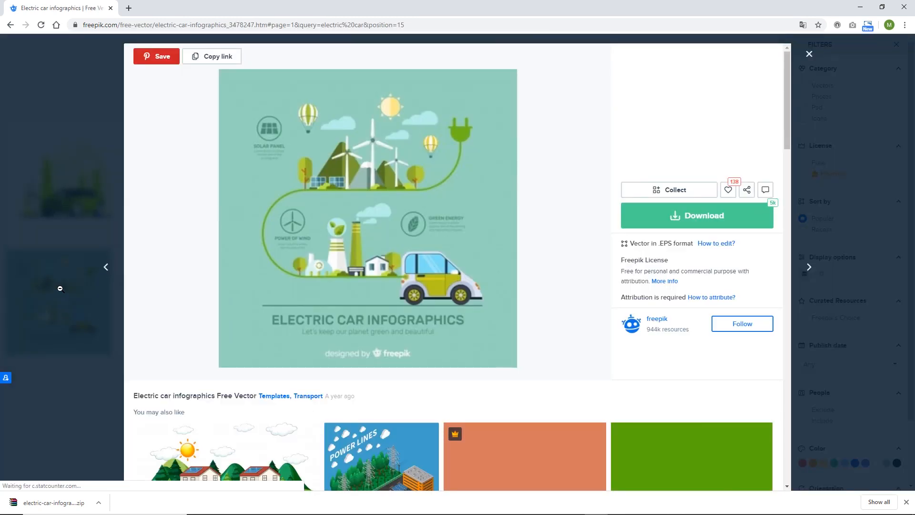
- Download the infographic with the free option, saving electric-car-infographics.zip in the tuts\electricCar folder
{"action": "left_click", "coordinate": [711, 219]}
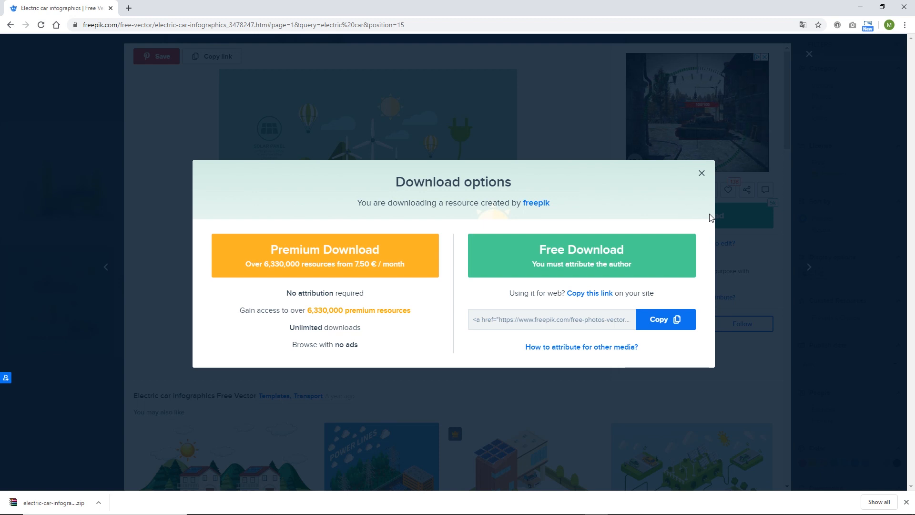
{"action": "left_click", "coordinate": [586, 254]}
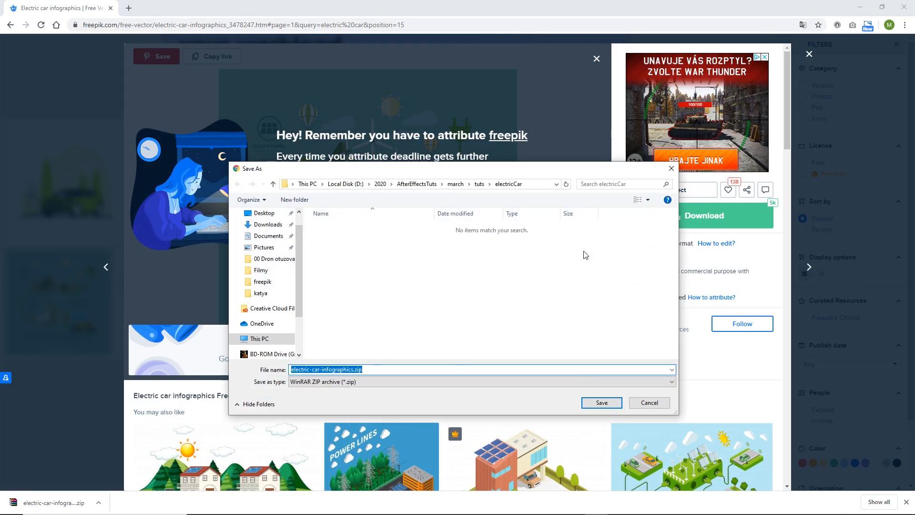
{"action": "left_click_drag", "start_coordinate": [511, 171], "coordinate": [521, 151]}
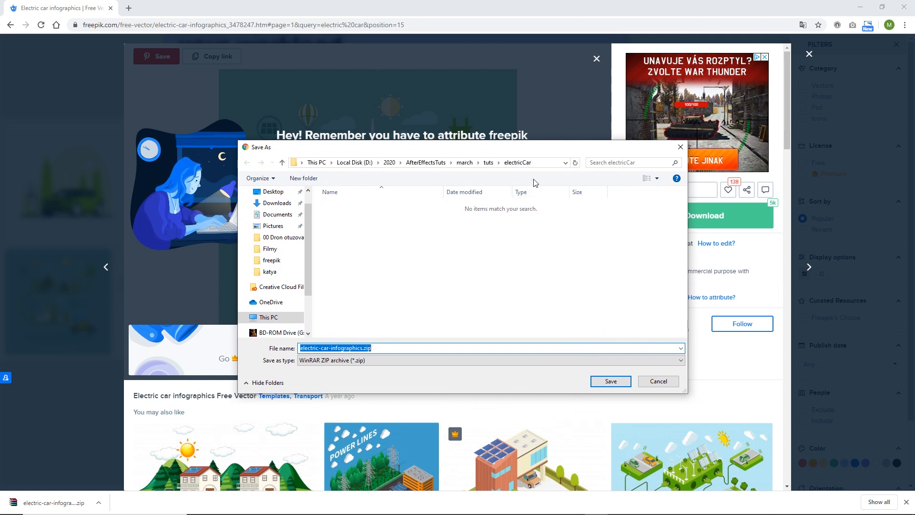
{"action": "left_click", "coordinate": [494, 168]}
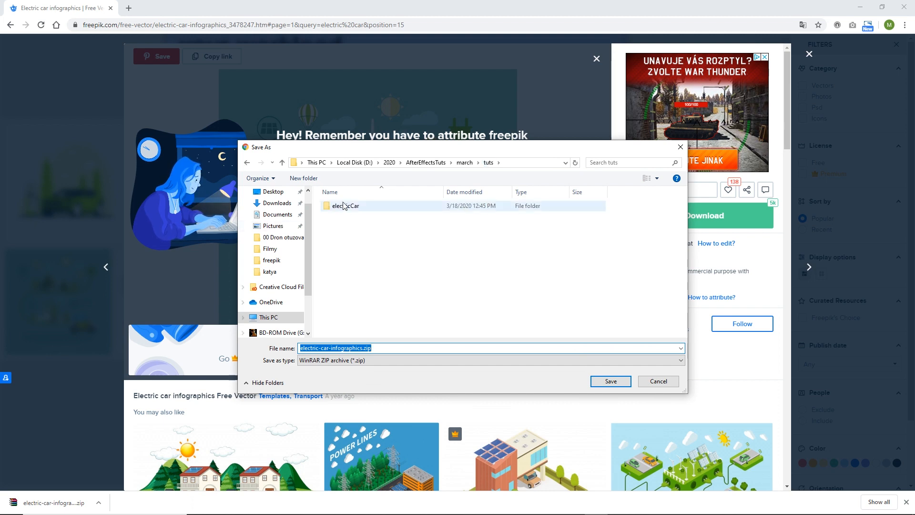
{"action": "double_click", "coordinate": [344, 206]}
{"action": "left_click", "coordinate": [610, 381]}
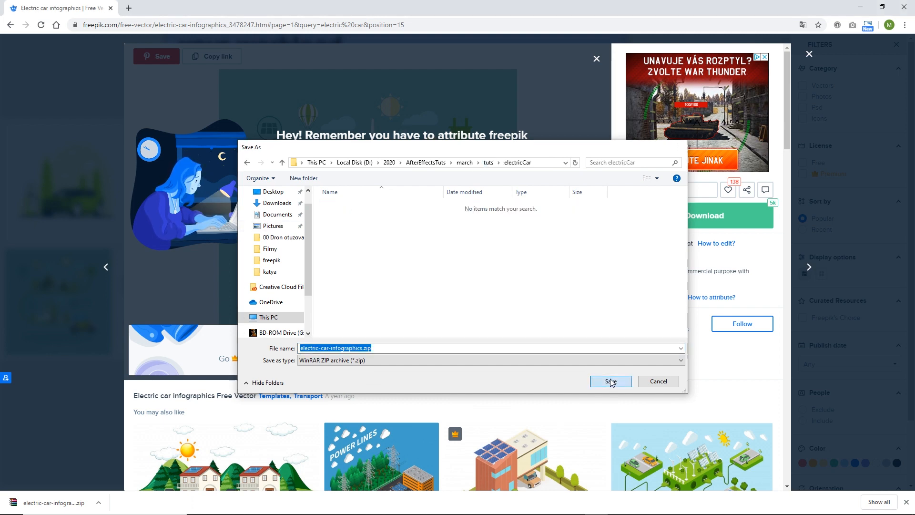
- Show the downloaded electric-car-infographics.zip in its folder and extract its contents there
{"action": "left_click", "coordinate": [105, 503]}
{"action": "left_click", "coordinate": [133, 470]}
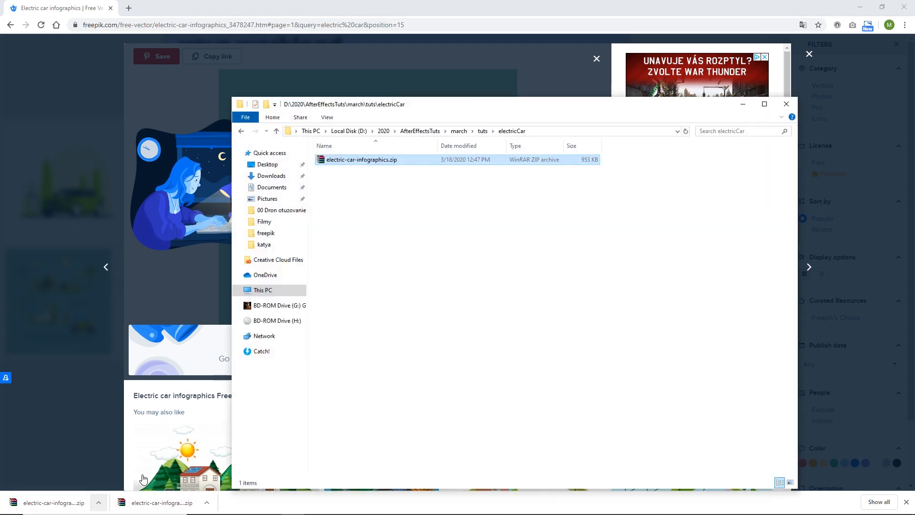
{"action": "right_click", "coordinate": [347, 163]}
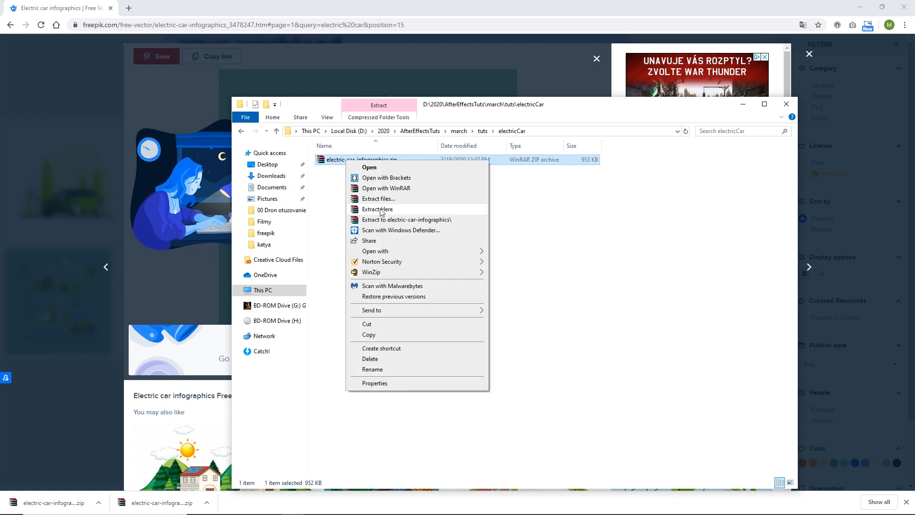
{"action": "left_click", "coordinate": [382, 209]}
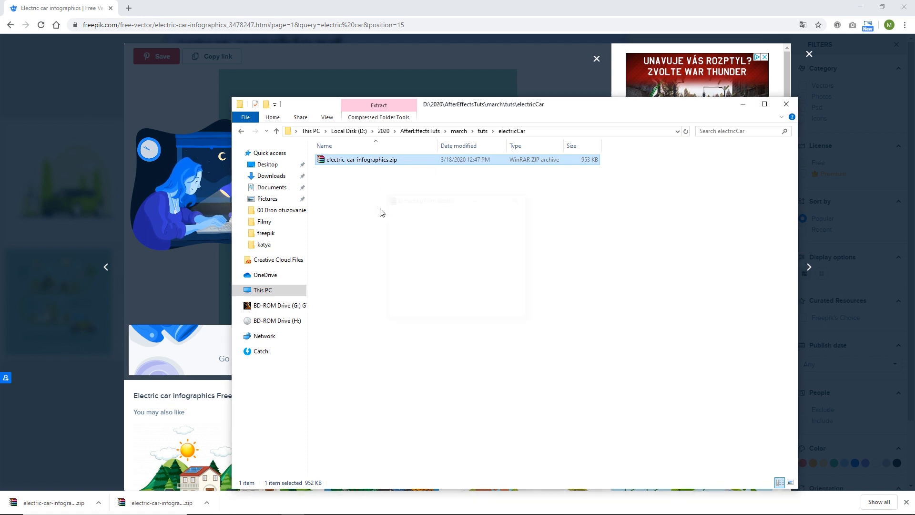
{"action": "left_click", "coordinate": [403, 287]}
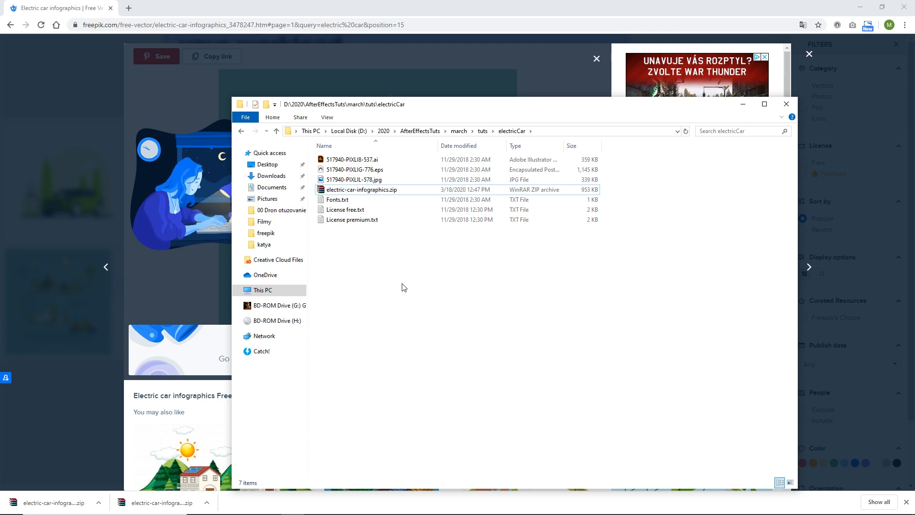
- Open the extracted 517940-PIXLI8-537.ai file in Illustrator and dismiss the missing fonts and introductory windows
{"action": "double_click", "coordinate": [367, 164]}
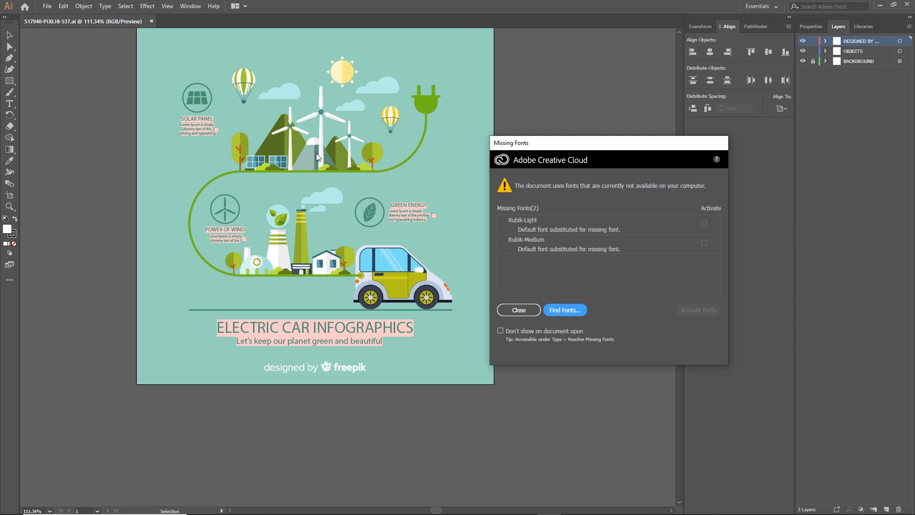
{"action": "left_click", "coordinate": [518, 310]}
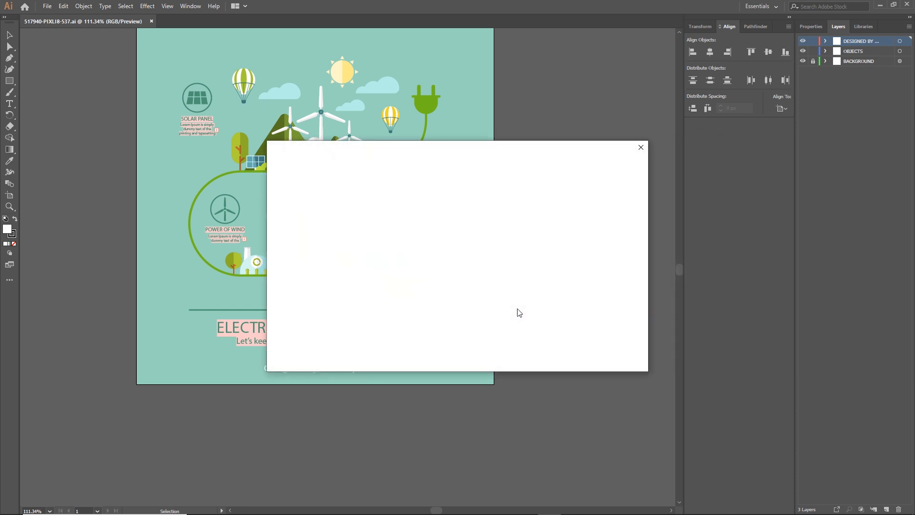
{"action": "left_click", "coordinate": [641, 149]}
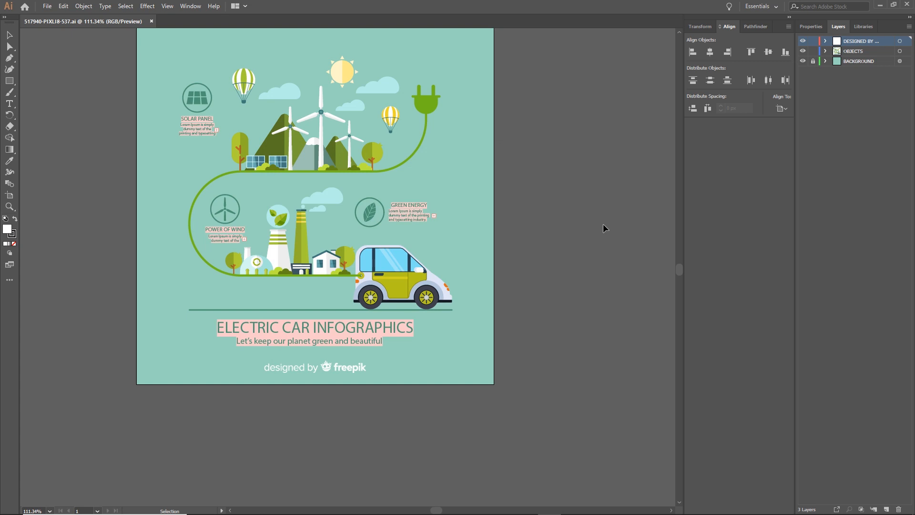
- Check how the infographic is grouped by selecting the wind turbine scene, the factory scene and the car in turn
{"action": "left_click", "coordinate": [296, 153]}
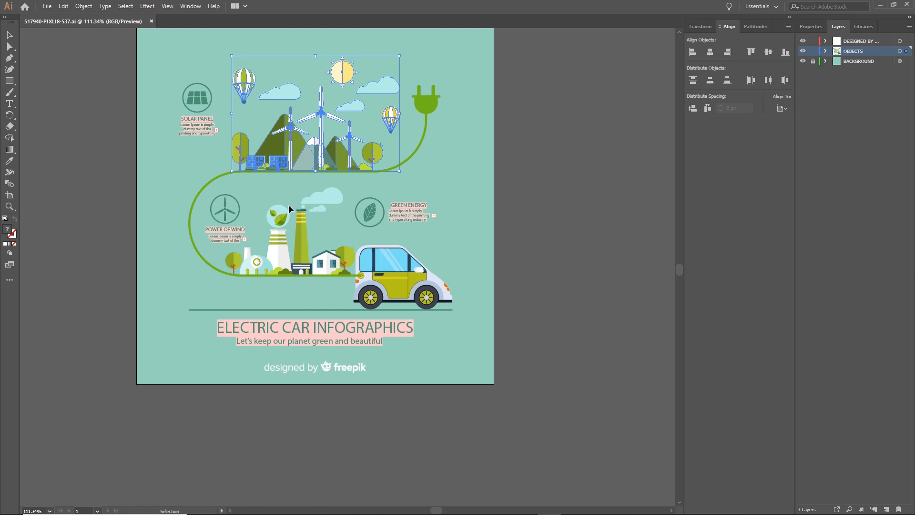
{"action": "left_click", "coordinate": [278, 254]}
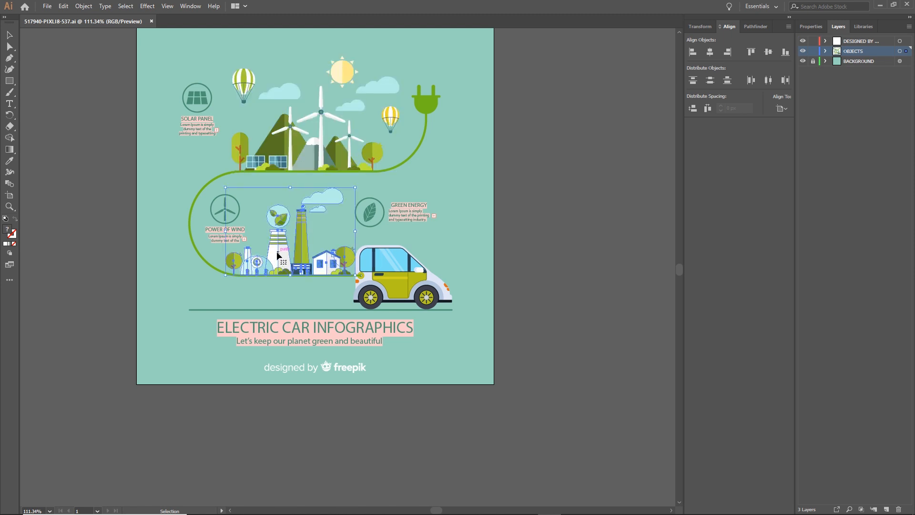
{"action": "left_click", "coordinate": [389, 287]}
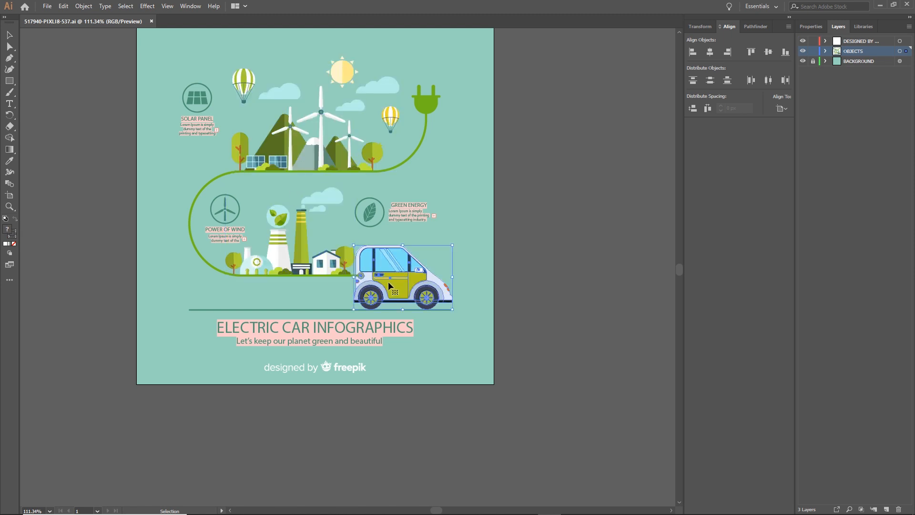
{"action": "left_click", "coordinate": [493, 198]}
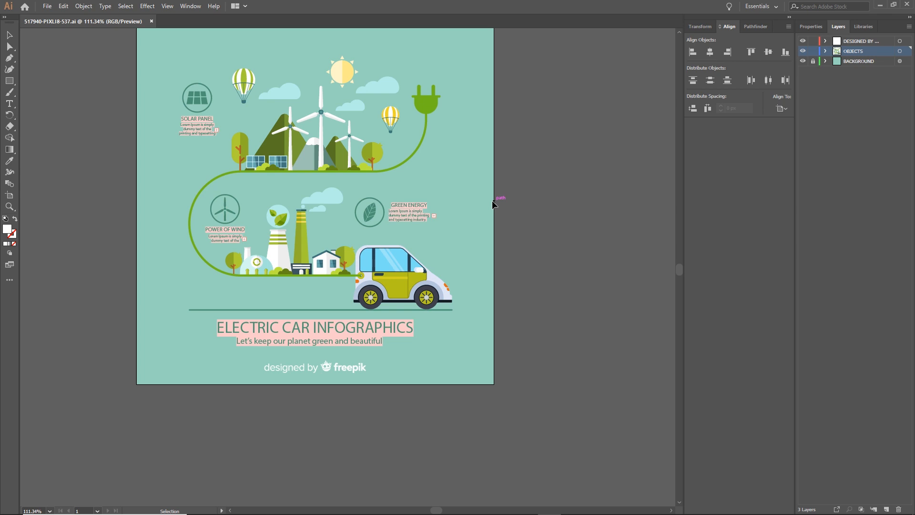
- Group all the infographic artwork above the locked background into a single group
{"action": "left_click_drag", "start_coordinate": [529, 38], "coordinate": [88, 382]}
{"action": "key", "text": "ctrl+g"}
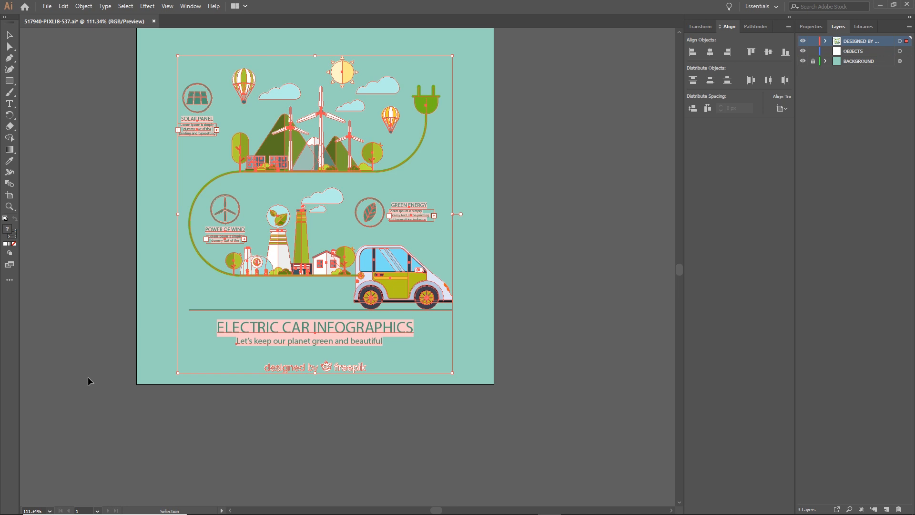
{"action": "left_click", "coordinate": [564, 172]}
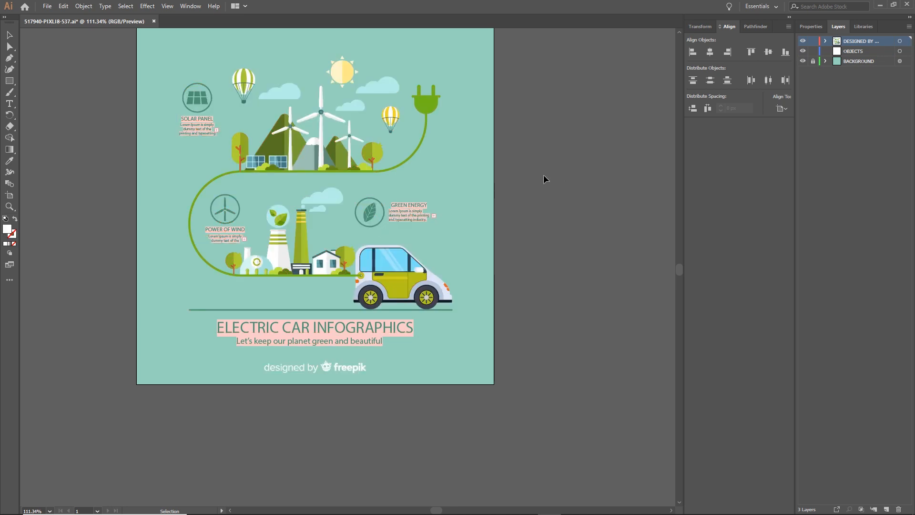
- Ungroup the combined artwork and check that the wind turbine scene and the factory scene can be selected separately
{"action": "left_click", "coordinate": [343, 159]}
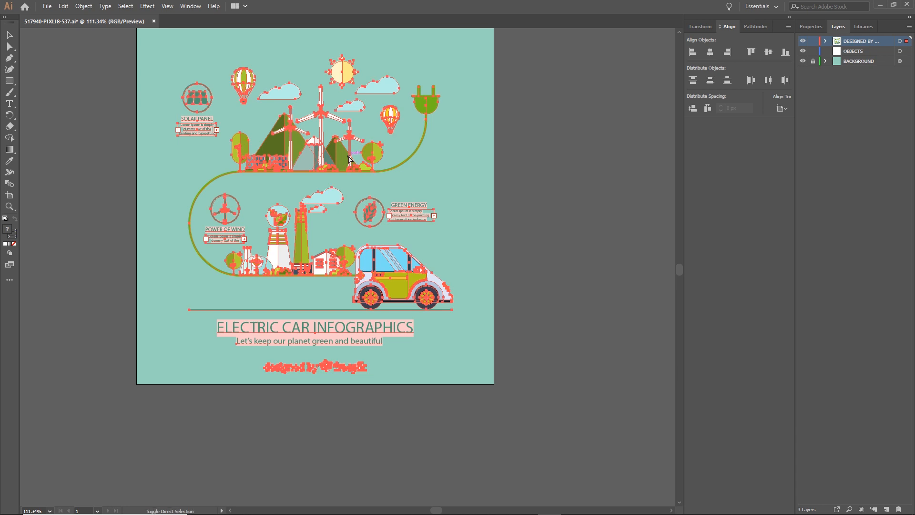
{"action": "left_click", "coordinate": [606, 158]}
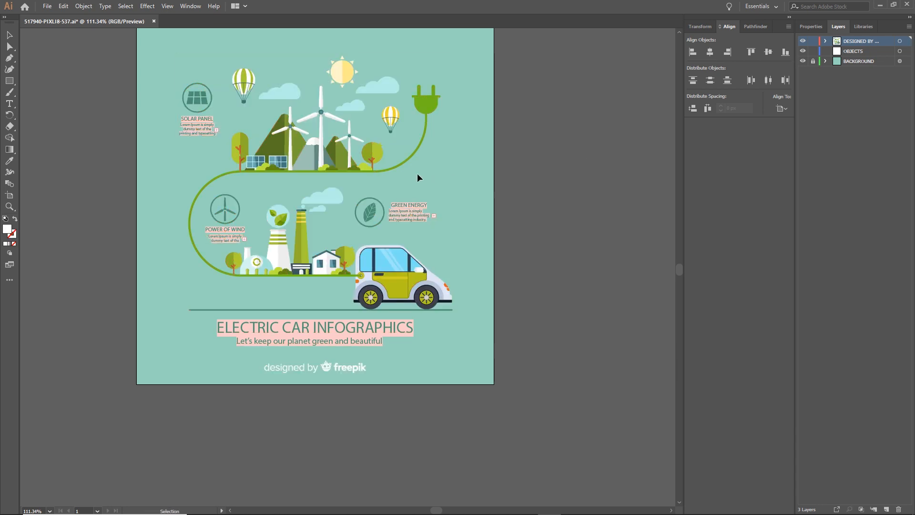
{"action": "left_click", "coordinate": [339, 160]}
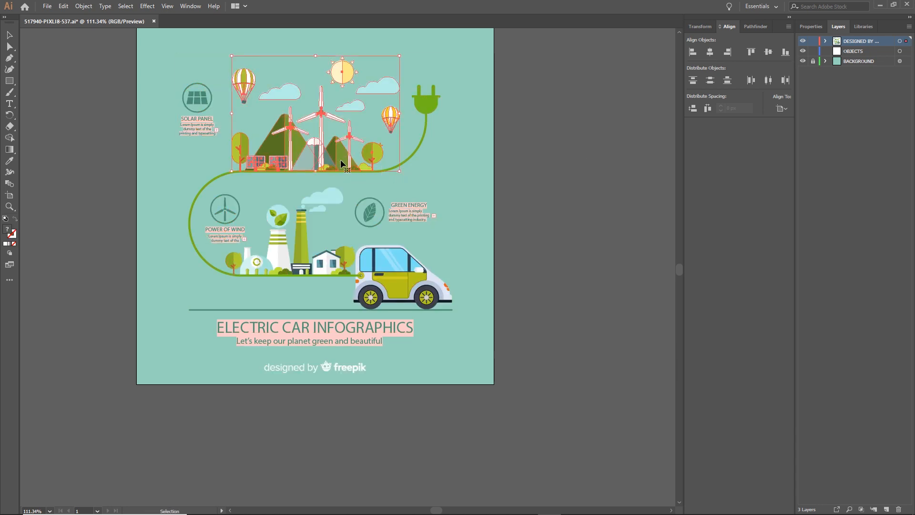
{"action": "left_click", "coordinate": [293, 243]}
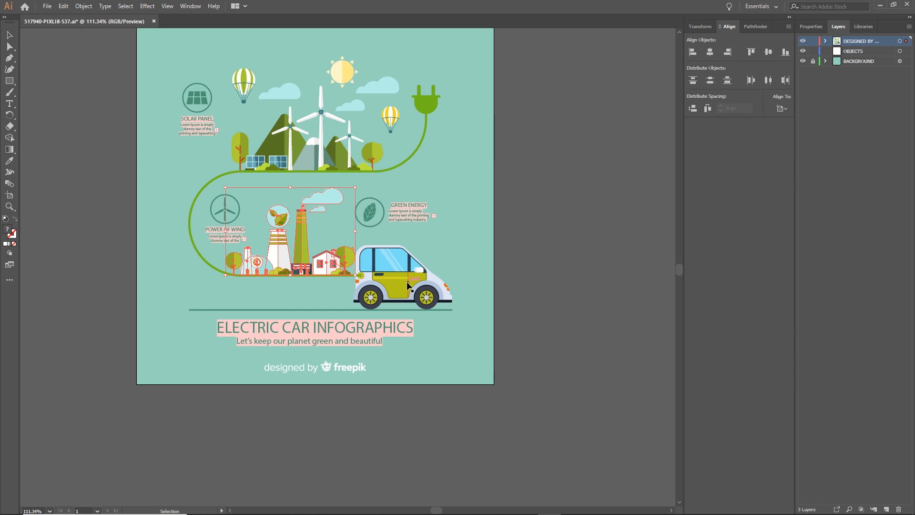
- Create a new document 8000 px wide and 1080 px high
{"action": "key", "text": "ctrl+n"}
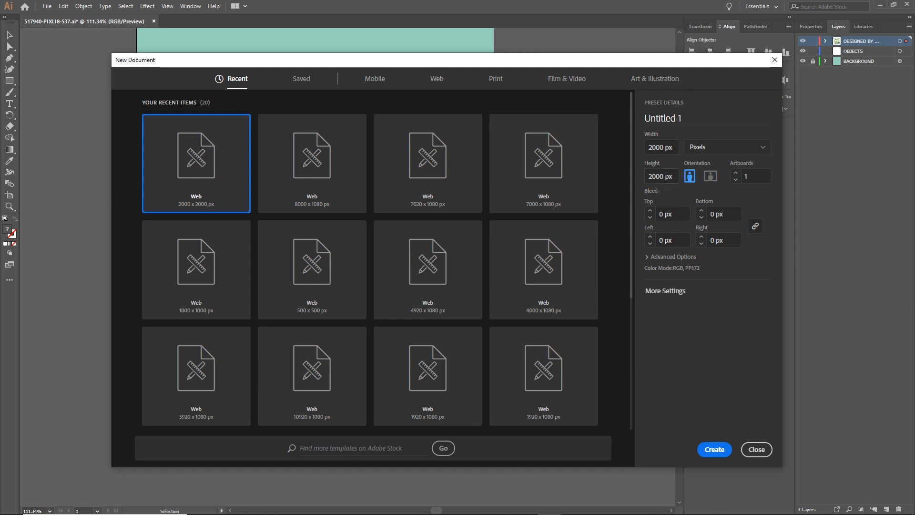
{"action": "left_click", "coordinate": [646, 177]}
{"action": "type", "text": "1080"}
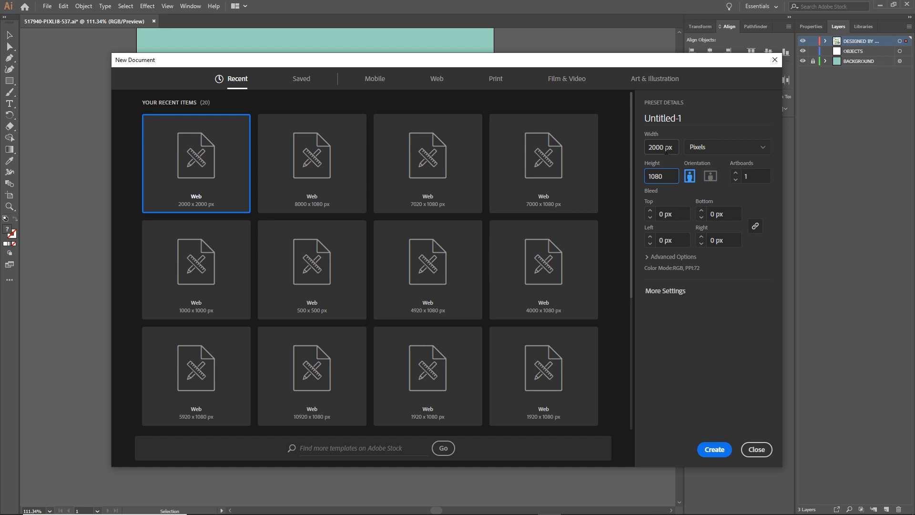
{"action": "left_click", "coordinate": [666, 147]}
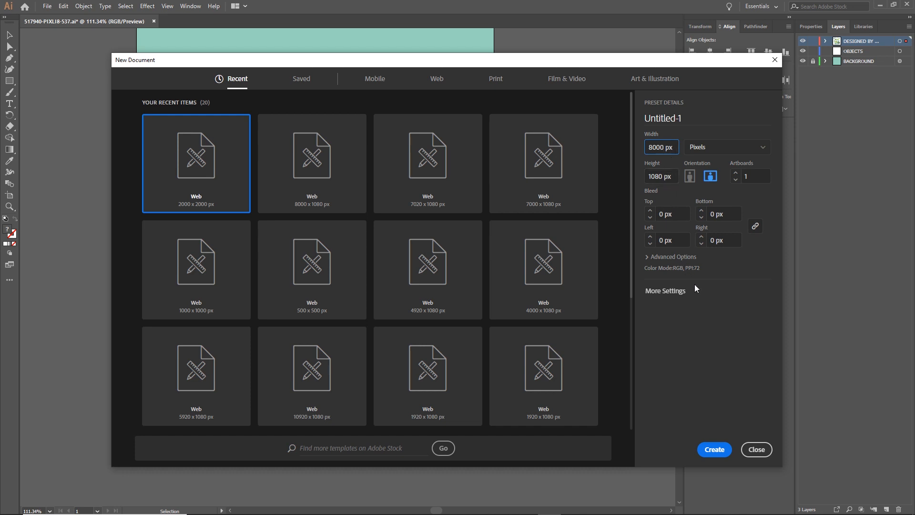
{"action": "left_click", "coordinate": [712, 450]}
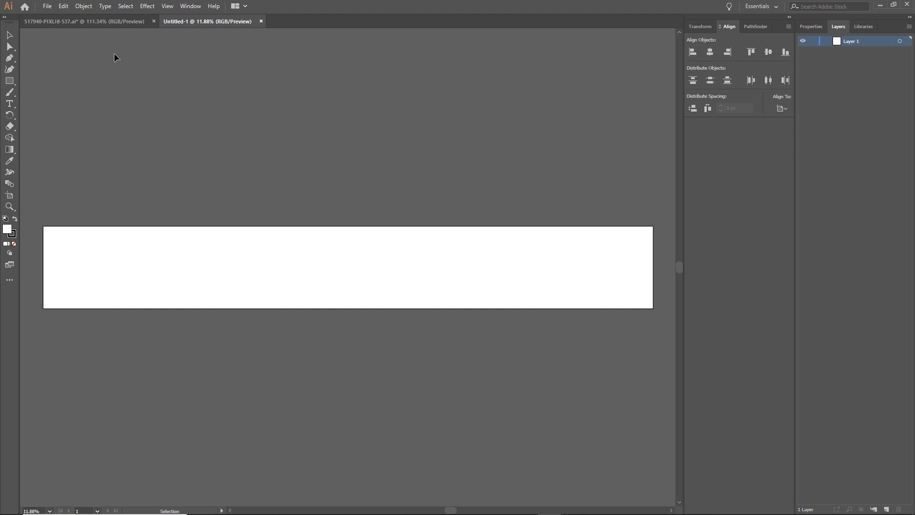
- Copy the upper wind turbine scene from the infographic onto the left part of the new document's artboard
{"action": "left_click", "coordinate": [106, 26]}
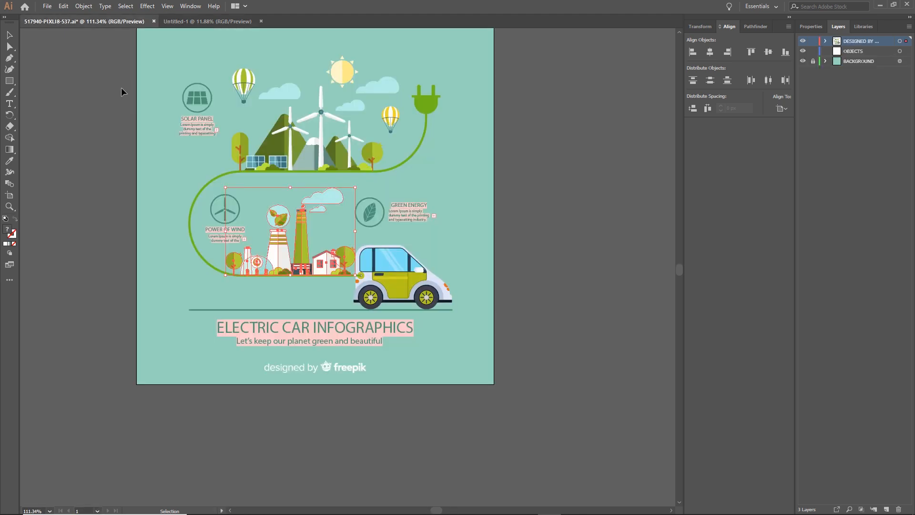
{"action": "left_click", "coordinate": [566, 190]}
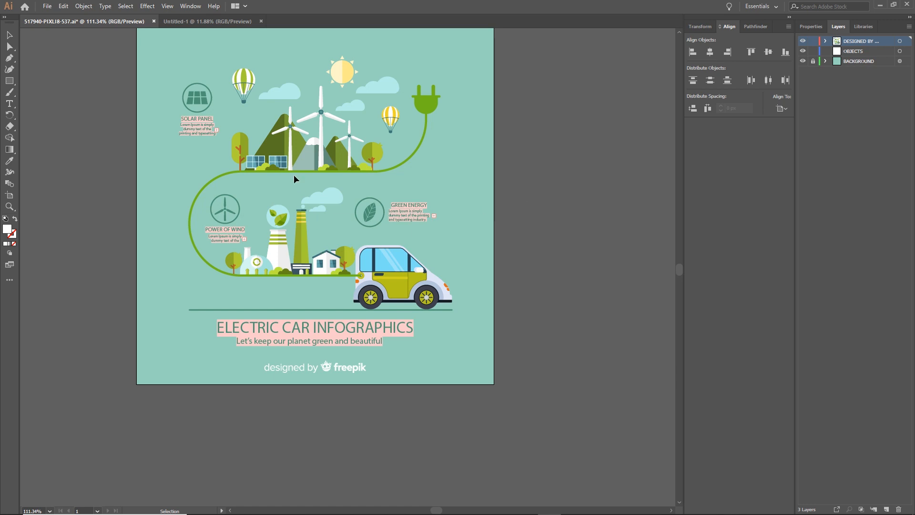
{"action": "left_click", "coordinate": [296, 146]}
{"action": "left_click_drag", "start_coordinate": [295, 146], "coordinate": [216, 268]}
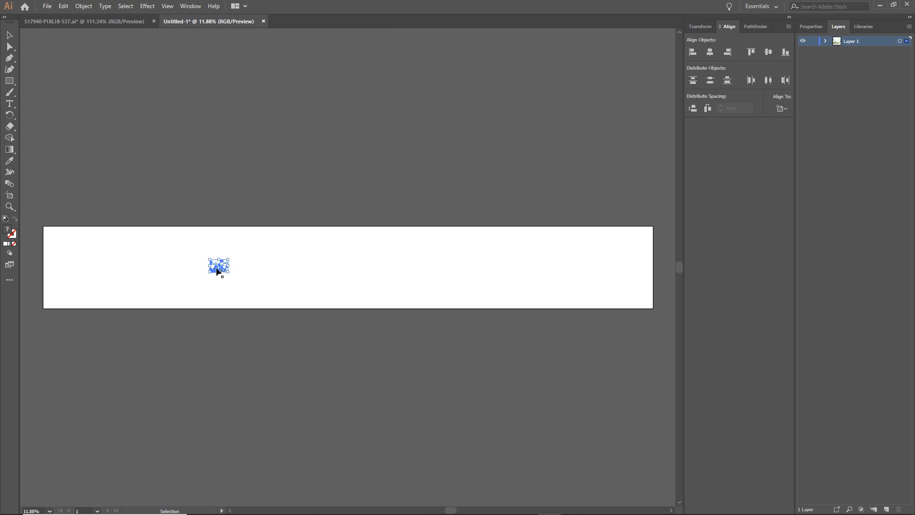
- Enlarge the wind turbine scene proportionally to nearly fill the artboard's height and place it on the left part of the artboard
{"action": "left_click", "coordinate": [250, 278]}
{"action": "left_click", "coordinate": [221, 271]}
{"action": "left_click_drag", "start_coordinate": [229, 273], "coordinate": [302, 324]}
{"action": "left_click_drag", "start_coordinate": [272, 267], "coordinate": [261, 247]}
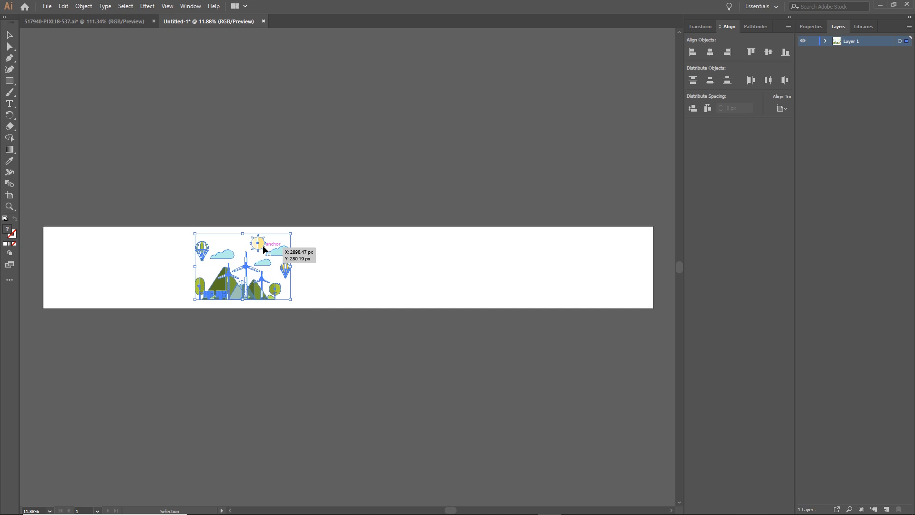
{"action": "left_click", "coordinate": [329, 375]}
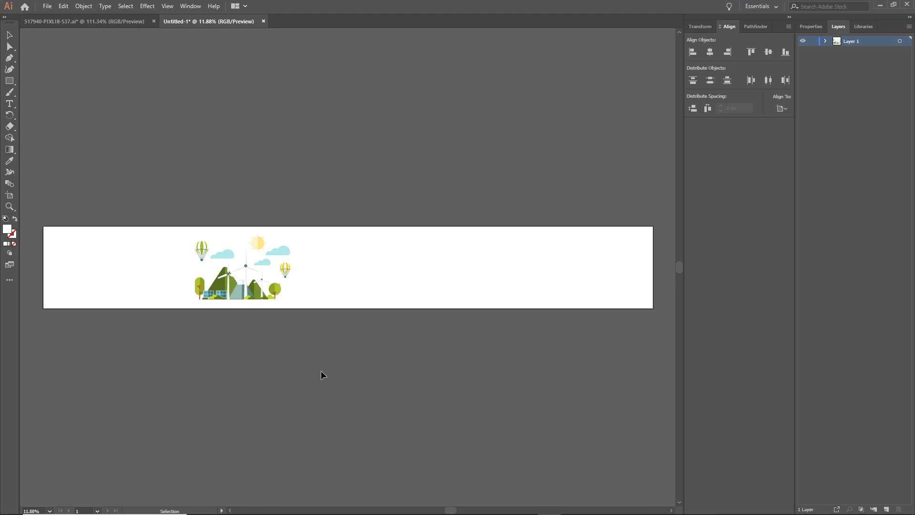
- Ungroup the wind turbine scene and check that the tree, balloons, clouds, sun and mountains can be selected separately
{"action": "scroll", "coordinate": [296, 329], "scroll_direction": "up", "scroll_amount": 3}
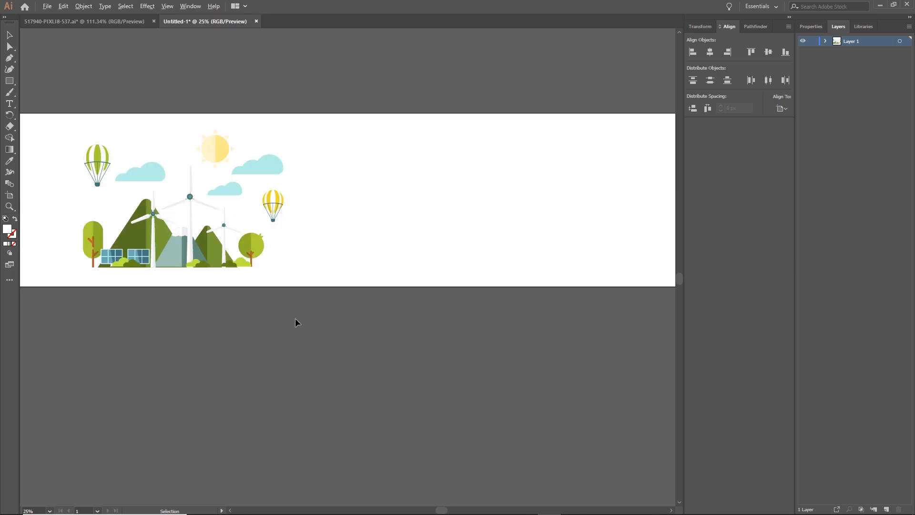
{"action": "left_click", "coordinate": [156, 251]}
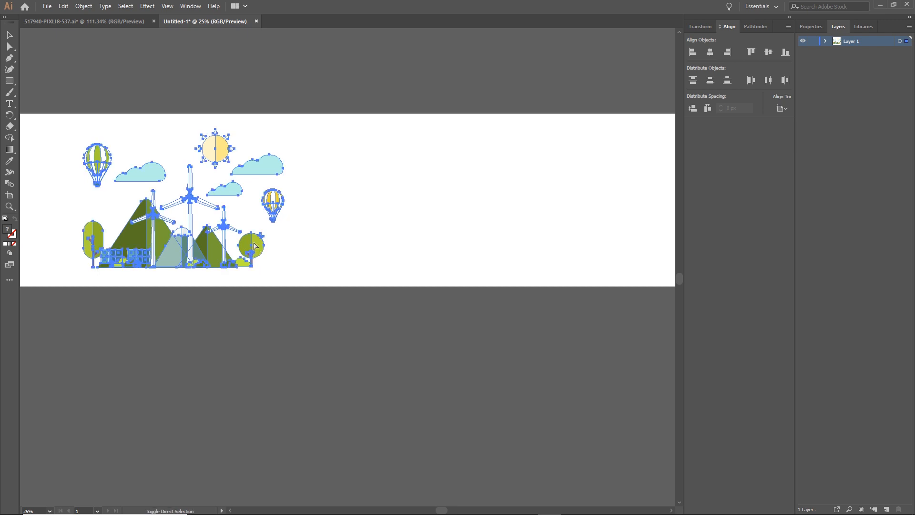
{"action": "left_click", "coordinate": [270, 316]}
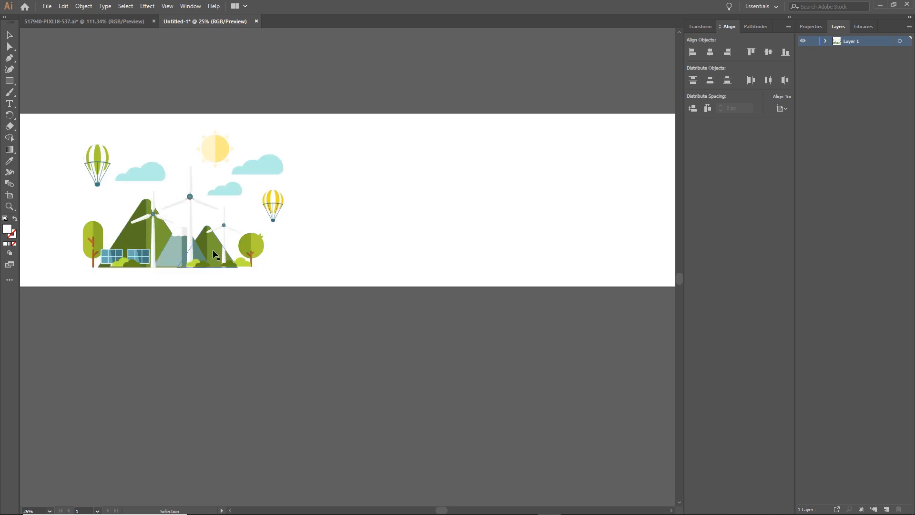
{"action": "left_click", "coordinate": [274, 203]}
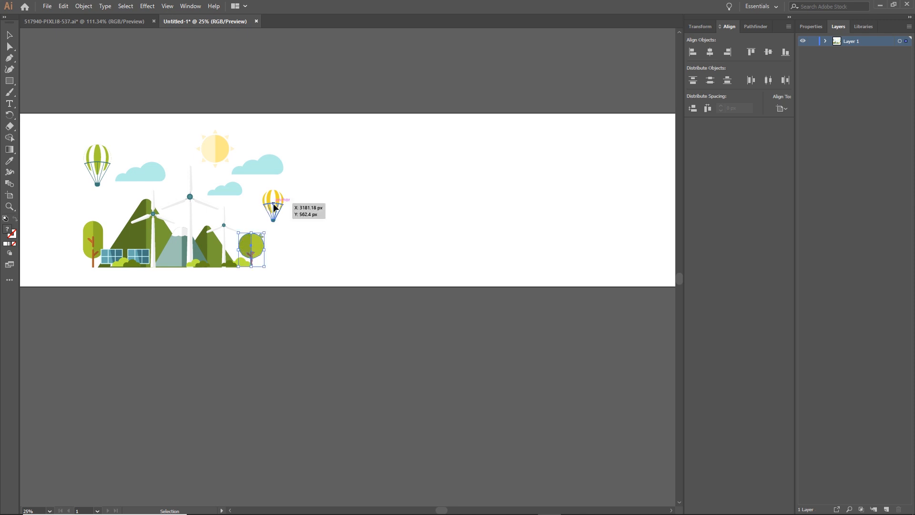
{"action": "left_click", "coordinate": [270, 171]}
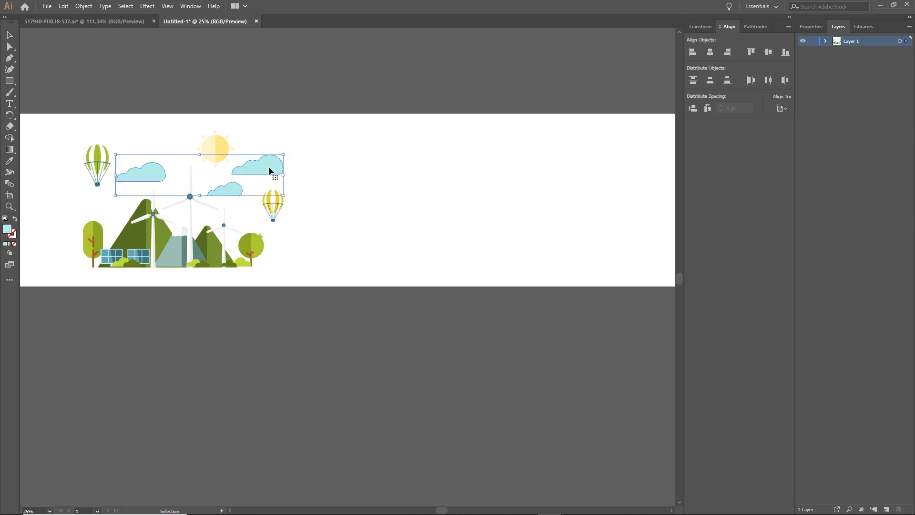
{"action": "left_click", "coordinate": [218, 147]}
{"action": "left_click", "coordinate": [150, 177]}
{"action": "left_click", "coordinate": [97, 155]}
{"action": "left_click", "coordinate": [133, 240]}
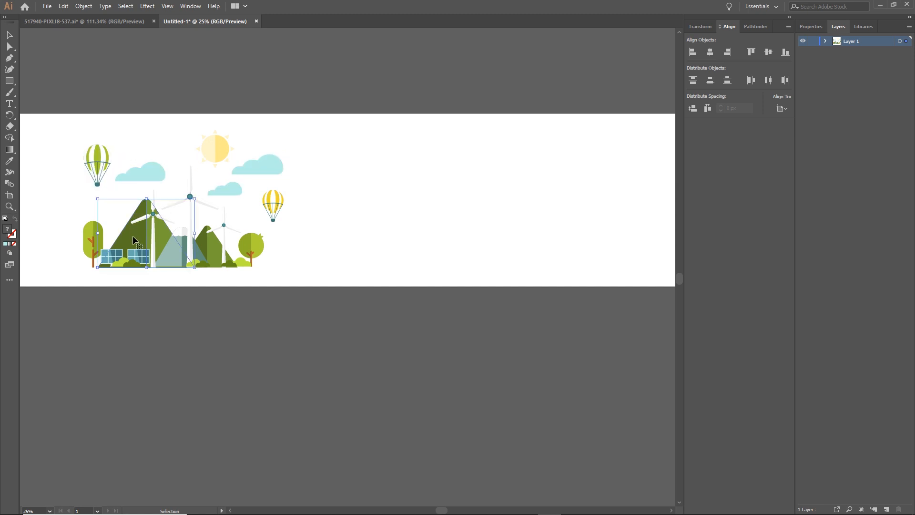
{"action": "left_click", "coordinate": [217, 249]}
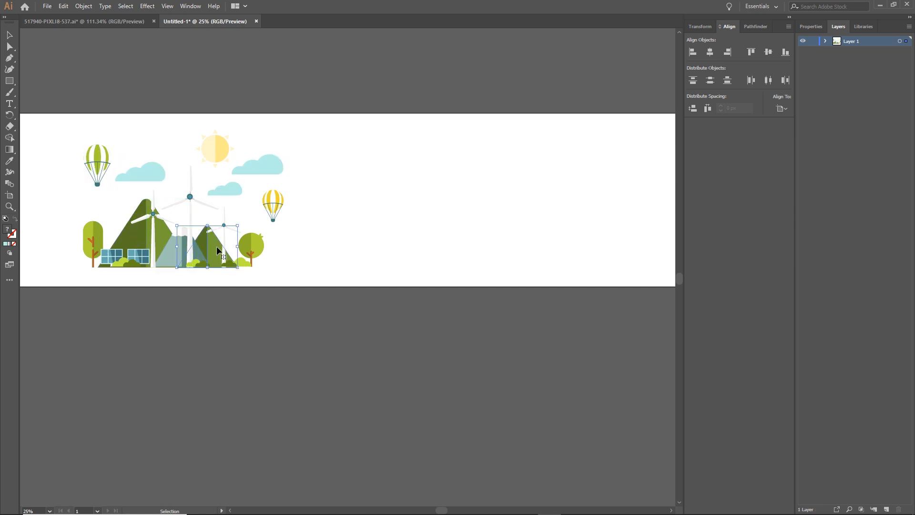
{"action": "left_click", "coordinate": [253, 314]}
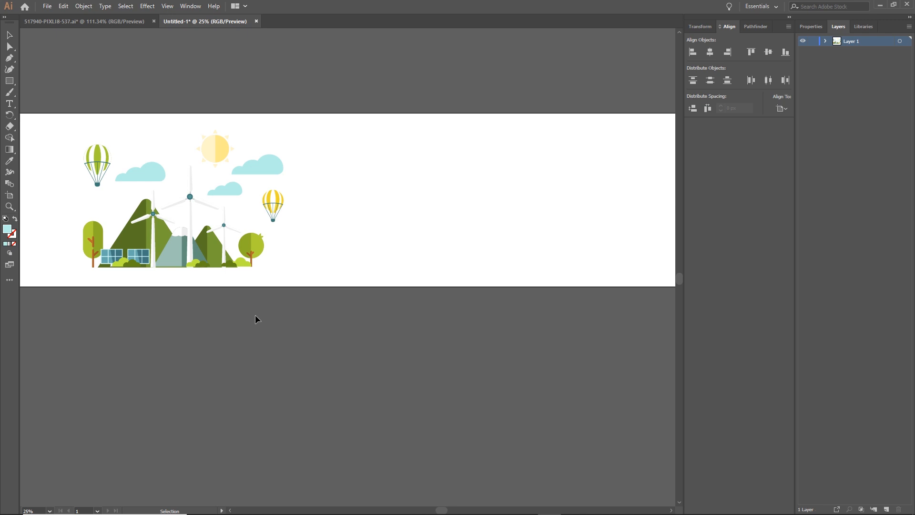
- Select the three mountains together and move them horizontally to the empty area right of the scene
{"action": "scroll", "coordinate": [212, 278], "scroll_direction": "up", "scroll_amount": 3}
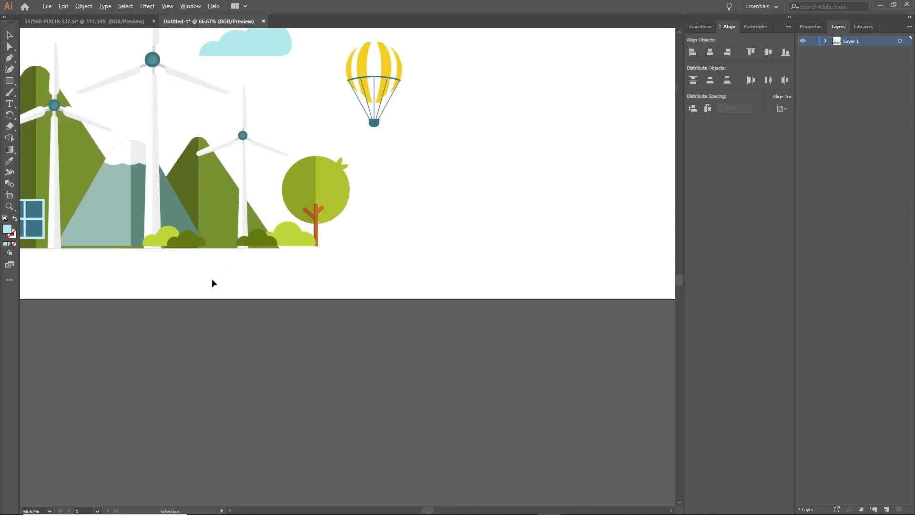
{"action": "left_click_drag", "start_coordinate": [233, 284], "coordinate": [419, 315]}
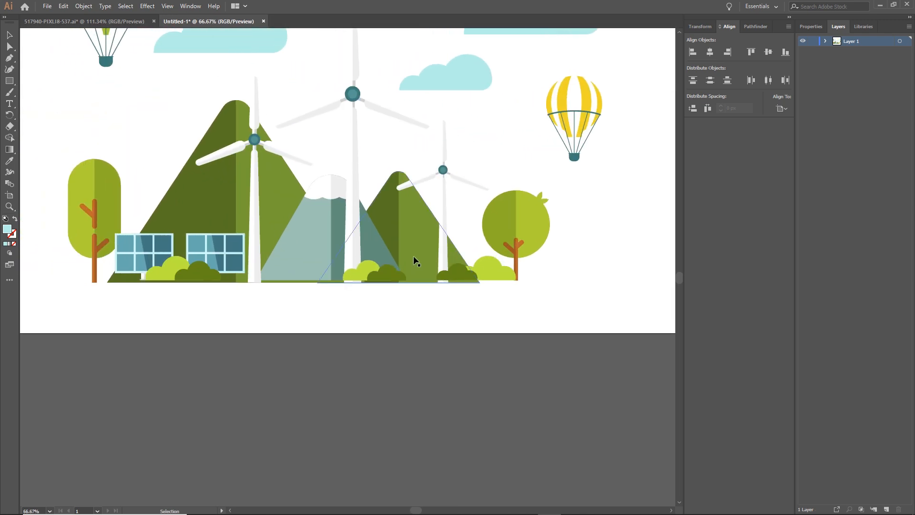
{"action": "left_click", "coordinate": [419, 225]}
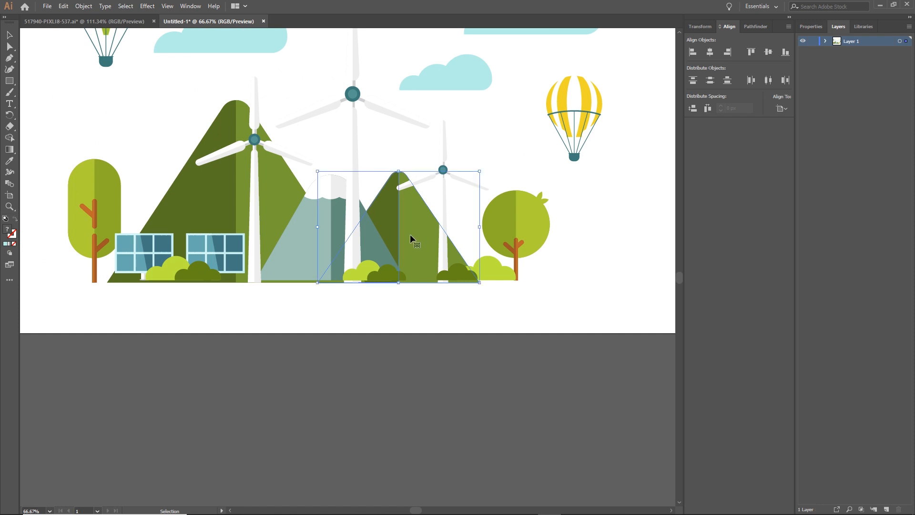
{"action": "left_click", "coordinate": [294, 248], "text": "shift"}
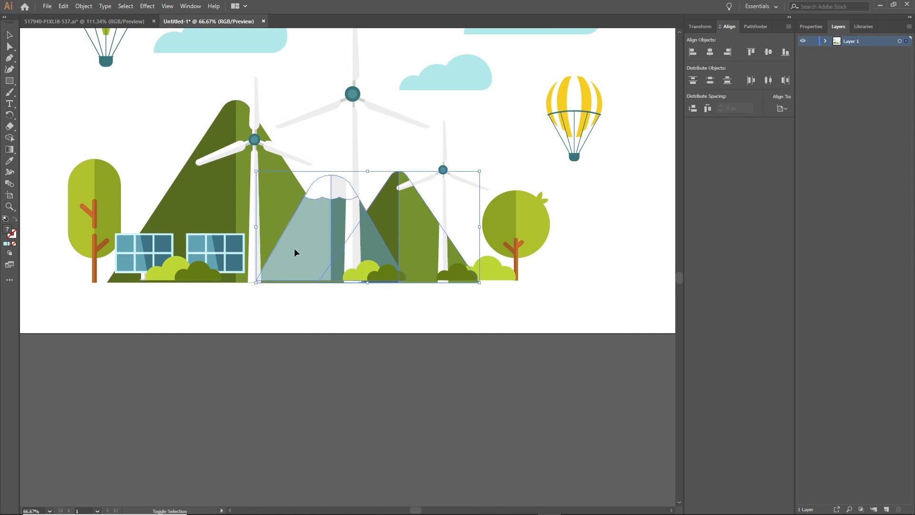
{"action": "left_click", "coordinate": [196, 197], "text": "shift"}
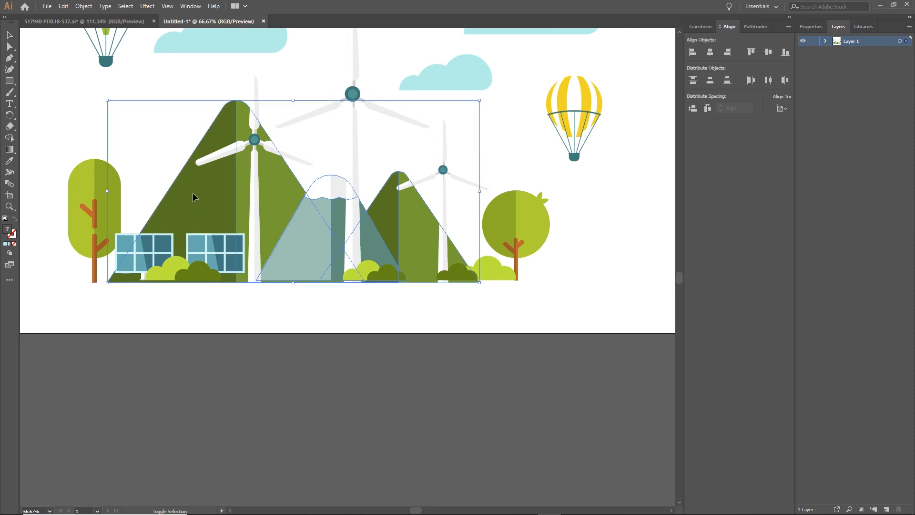
{"action": "scroll", "coordinate": [246, 244], "scroll_direction": "down", "scroll_amount": 1}
{"action": "scroll", "coordinate": [246, 245], "scroll_direction": "down", "scroll_amount": 2}
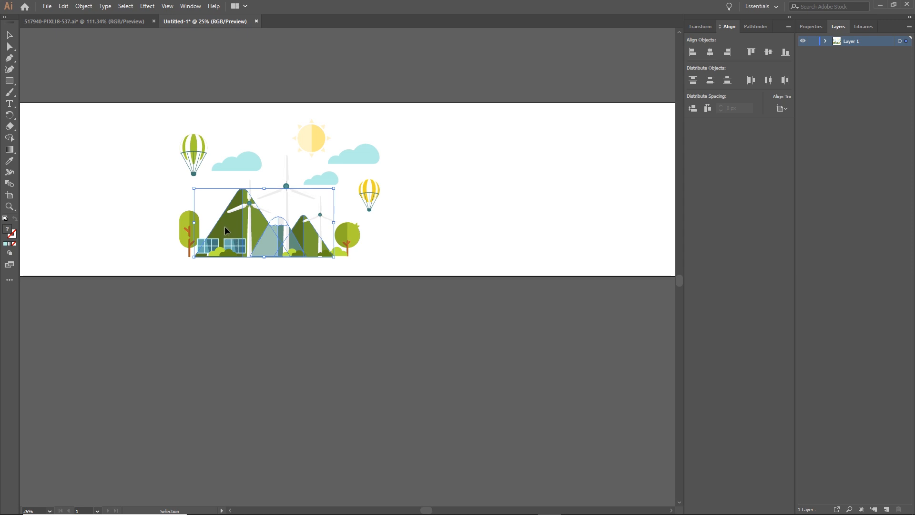
{"action": "left_click_drag", "start_coordinate": [224, 226], "coordinate": [465, 235]}
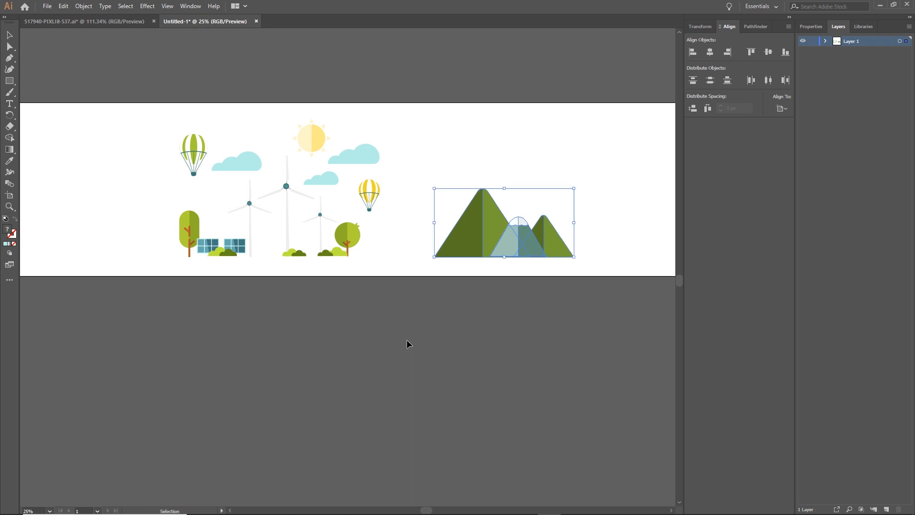
{"action": "left_click", "coordinate": [375, 332]}
{"action": "left_click", "coordinate": [489, 219]}
- Select the three wind turbines together and move them horizontally to the empty area left of the scene
{"action": "scroll", "coordinate": [338, 206], "scroll_direction": "up", "scroll_amount": 2}
{"action": "scroll", "coordinate": [342, 227], "scroll_direction": "up", "scroll_amount": 1}
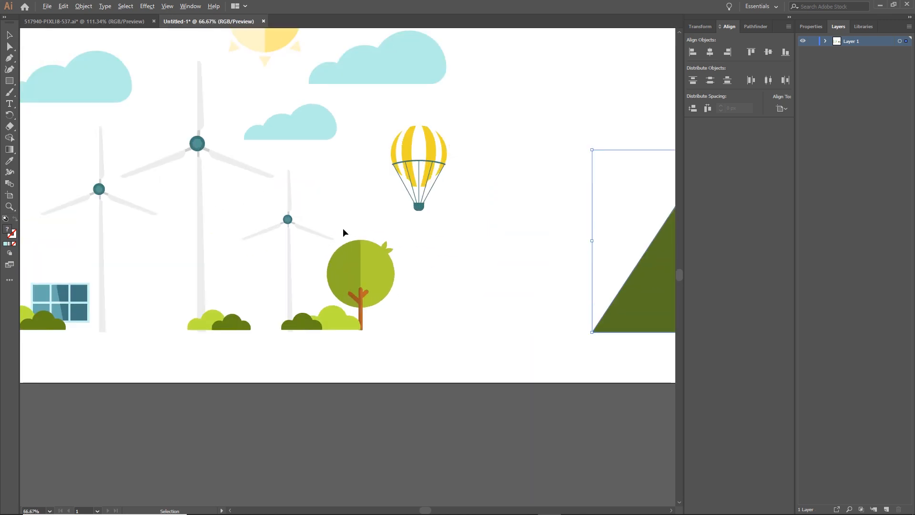
{"action": "left_click_drag", "start_coordinate": [344, 191], "coordinate": [404, 127]}
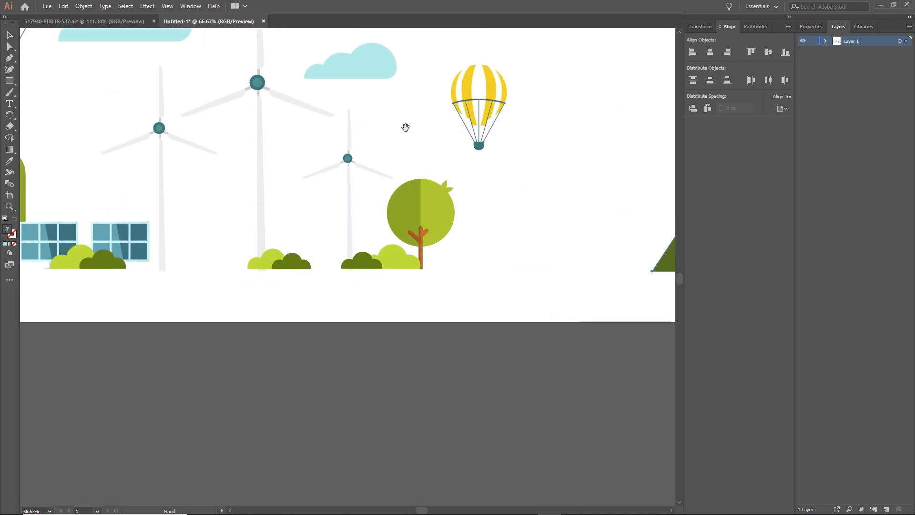
{"action": "left_click", "coordinate": [351, 199]}
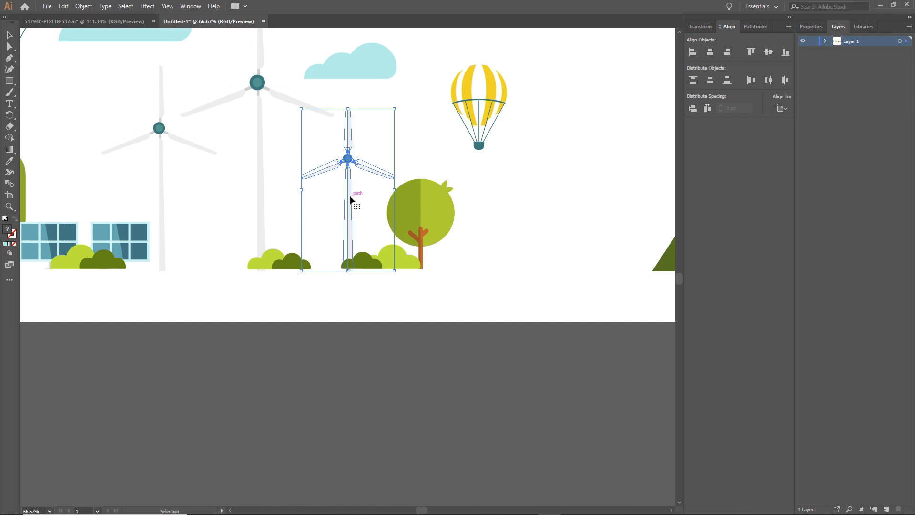
{"action": "left_click", "coordinate": [261, 190], "text": "shift"}
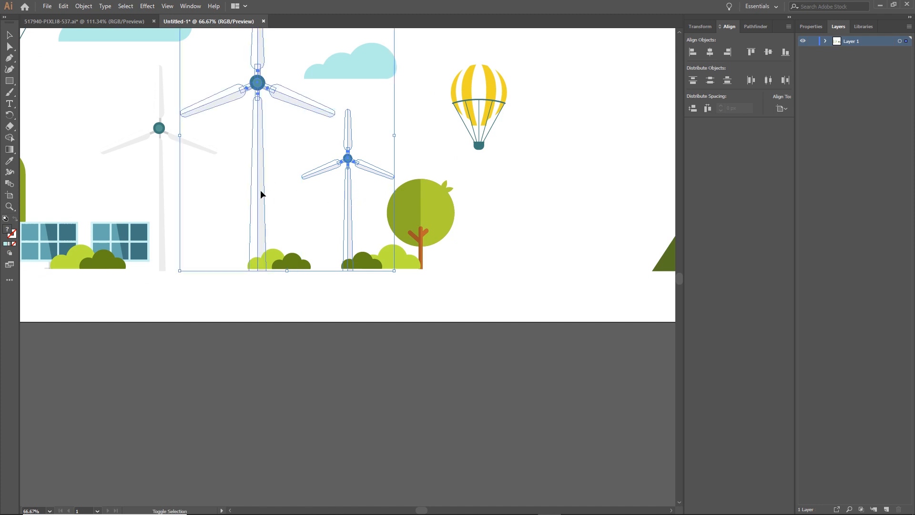
{"action": "left_click", "coordinate": [158, 201], "text": "shift"}
{"action": "scroll", "coordinate": [192, 222], "scroll_direction": "down", "scroll_amount": 2}
{"action": "scroll", "coordinate": [193, 222], "scroll_direction": "down", "scroll_amount": 1}
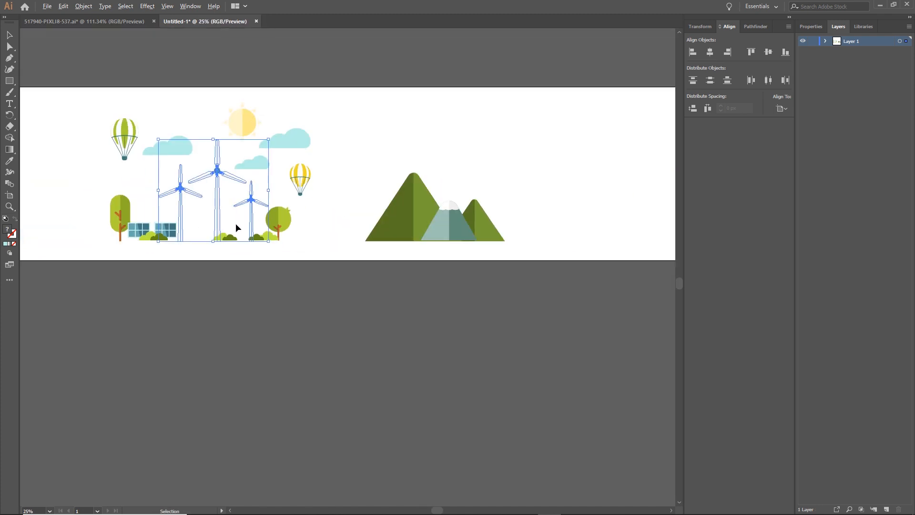
{"action": "scroll", "coordinate": [351, 206], "scroll_direction": "left", "scroll_amount": 5}
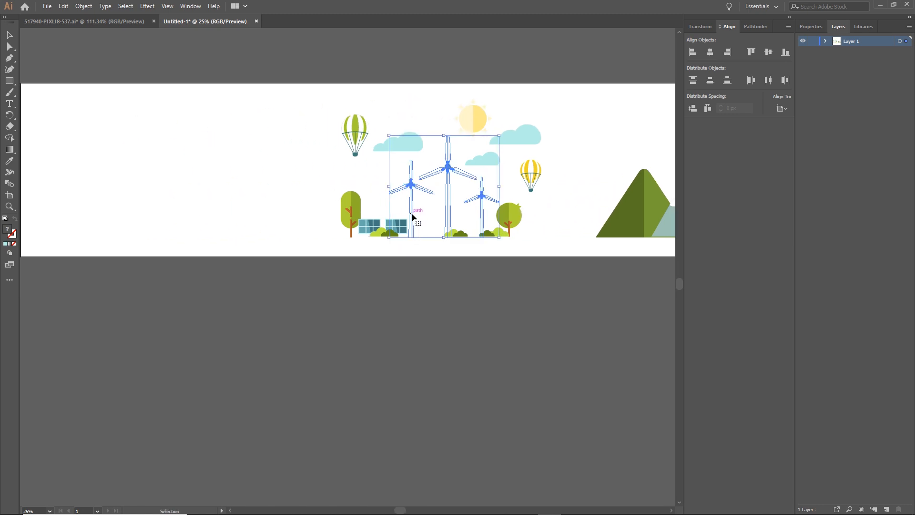
{"action": "left_click_drag", "start_coordinate": [414, 227], "coordinate": [177, 225]}
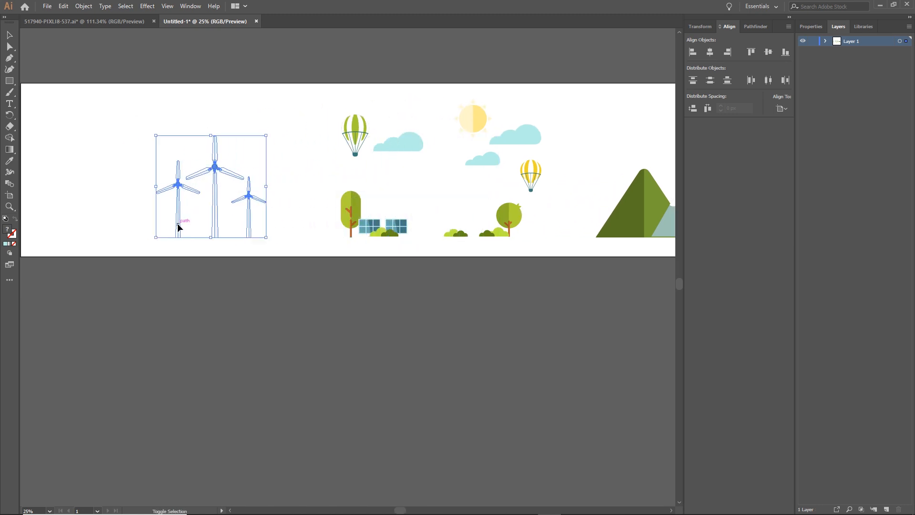
{"action": "left_click", "coordinate": [292, 314]}
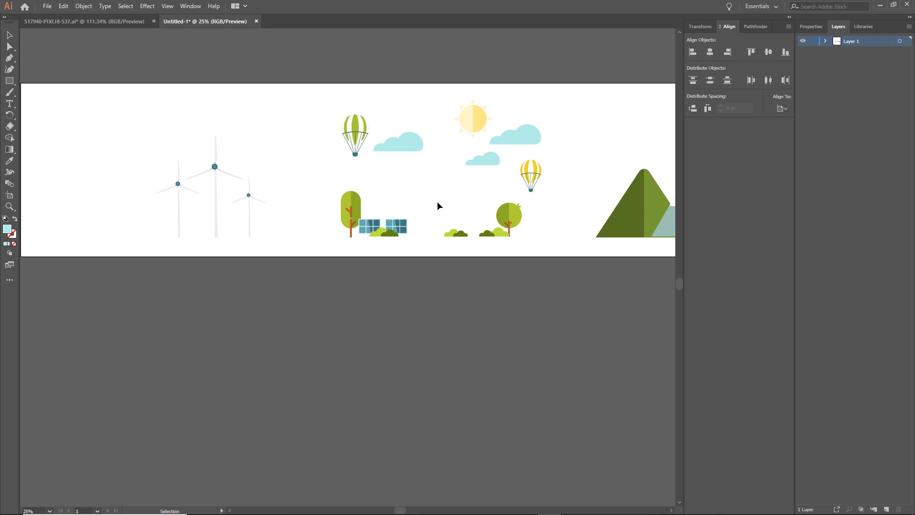
- Check how the bushes and the round tree are grouped by selecting each of them
{"action": "left_click", "coordinate": [457, 233]}
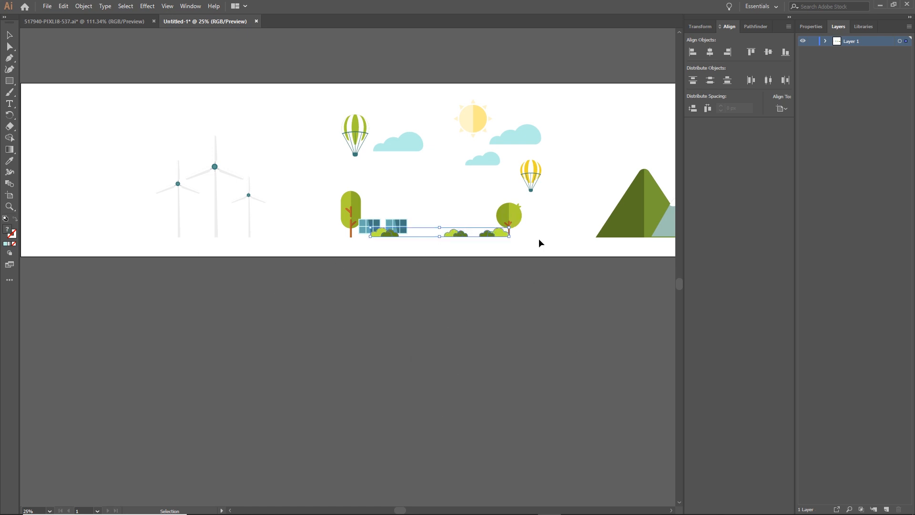
{"action": "left_click", "coordinate": [427, 275]}
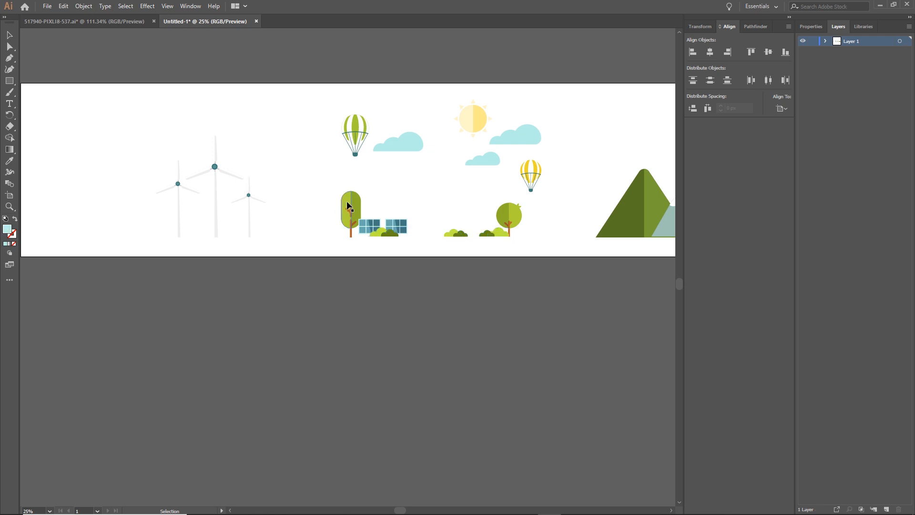
{"action": "left_click", "coordinate": [521, 215]}
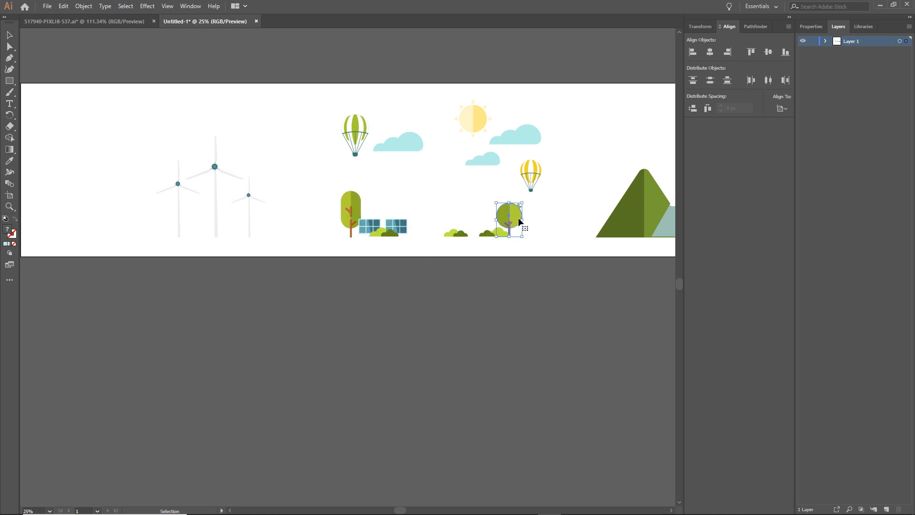
{"action": "left_click", "coordinate": [535, 280]}
- Select all the artwork and shift it straight up until its top meets the artboard's upper edge
{"action": "scroll", "coordinate": [527, 274], "scroll_direction": "down", "scroll_amount": 2}
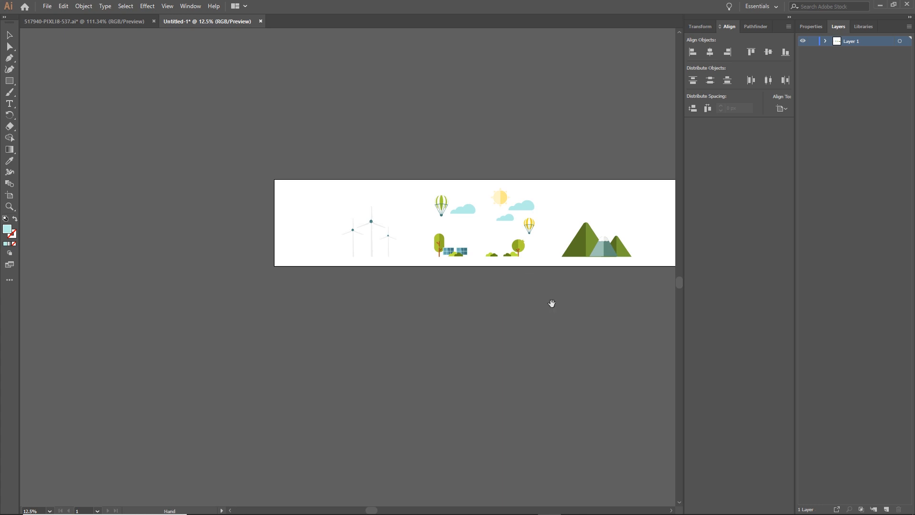
{"action": "left_click_drag", "start_coordinate": [551, 303], "coordinate": [394, 272]}
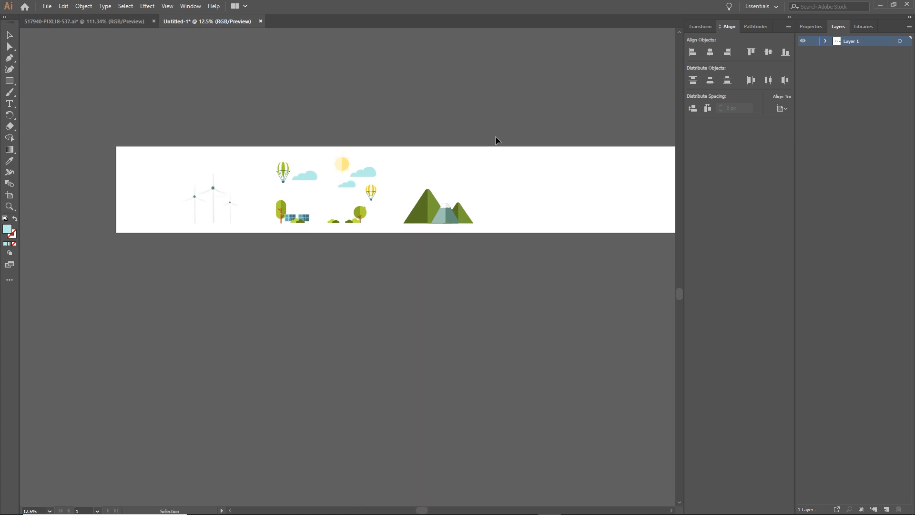
{"action": "left_click_drag", "start_coordinate": [496, 136], "coordinate": [153, 230]}
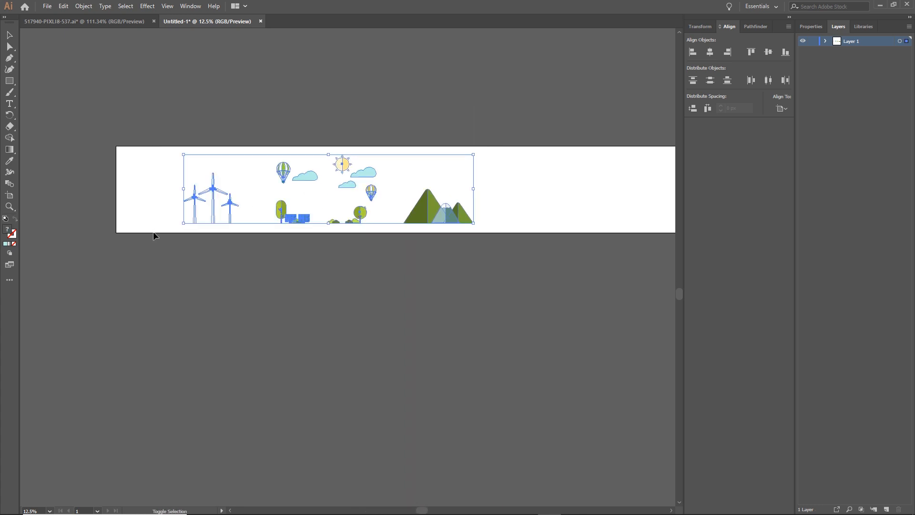
{"action": "key", "text": "shift+Up"}
{"action": "key", "text": "shift+Up"}
{"action": "key", "text": "shift+Up"}
{"action": "key", "text": "shift+Up"}
{"action": "key", "text": "shift+Up"}
{"action": "key", "text": "shift+Up"}
{"action": "key", "text": "shift+Up"}
{"action": "key", "text": "shift+Up"}
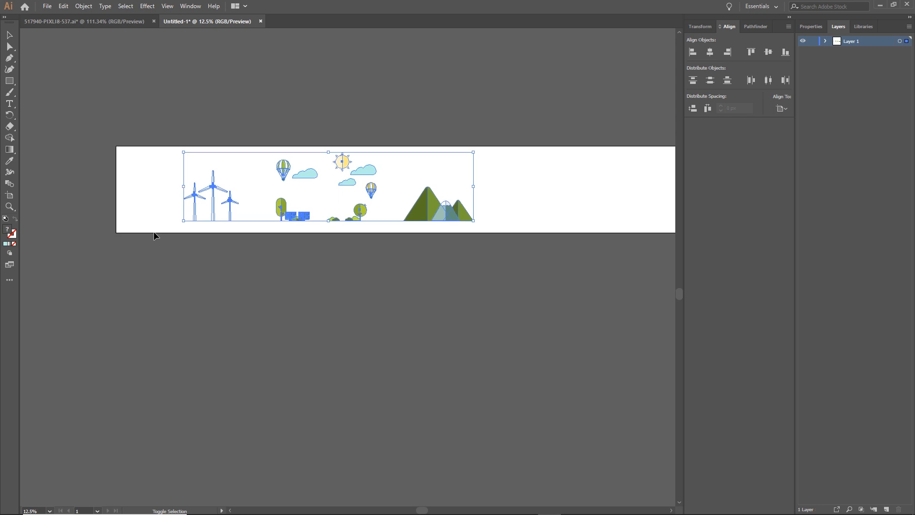
{"action": "key", "text": "shift+Up"}
{"action": "key", "text": "shift+Up"}
{"action": "key", "text": "shift+Up"}
{"action": "key", "text": "shift+Up"}
{"action": "key", "text": "shift+Up"}
{"action": "key", "text": "shift+Up"}
{"action": "key", "text": "shift+Up"}
{"action": "key", "text": "shift+Up"}
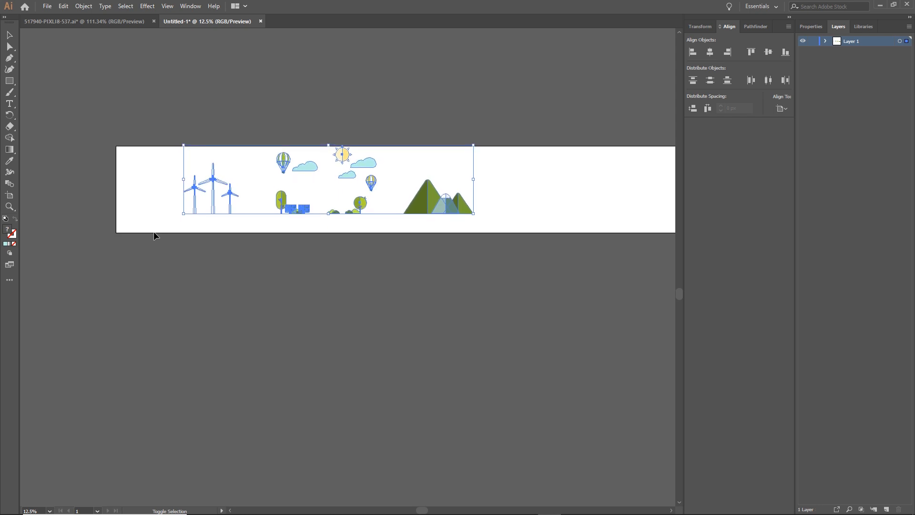
{"action": "left_click", "coordinate": [325, 299]}
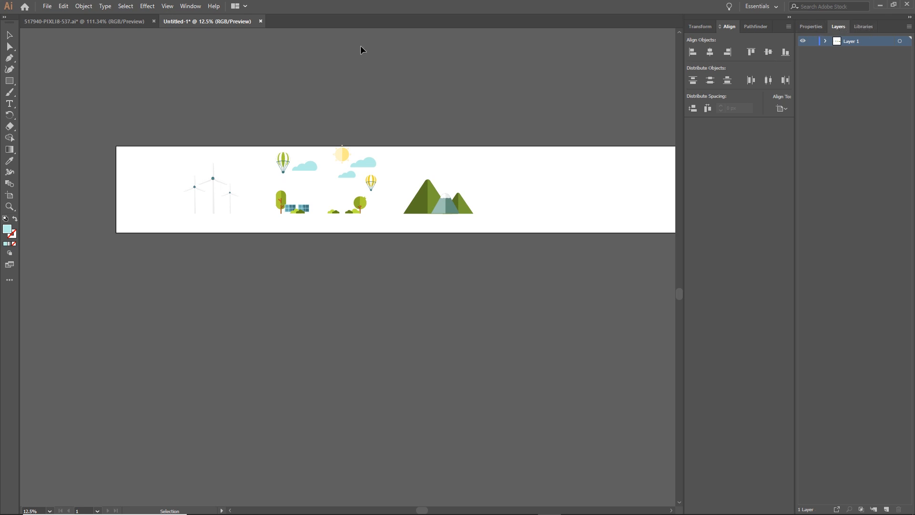
{"action": "left_click", "coordinate": [198, 7]}
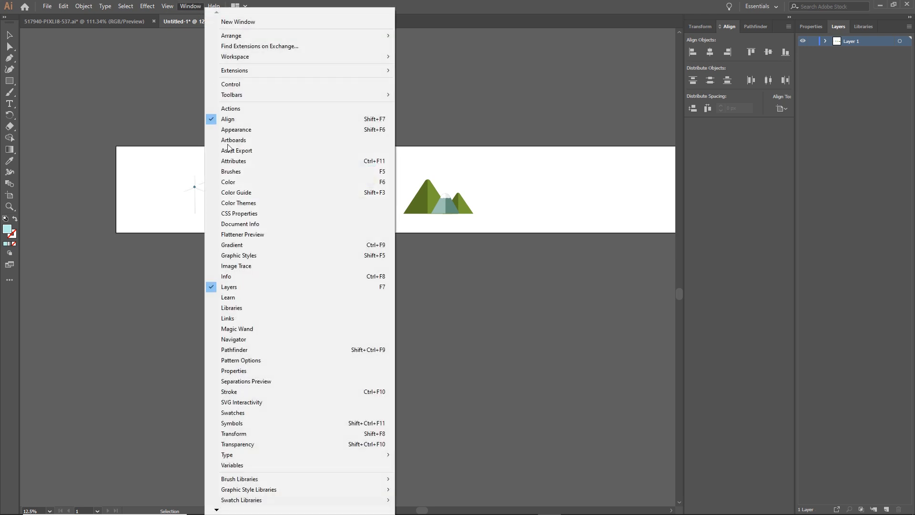
{"action": "left_click", "coordinate": [241, 287]}
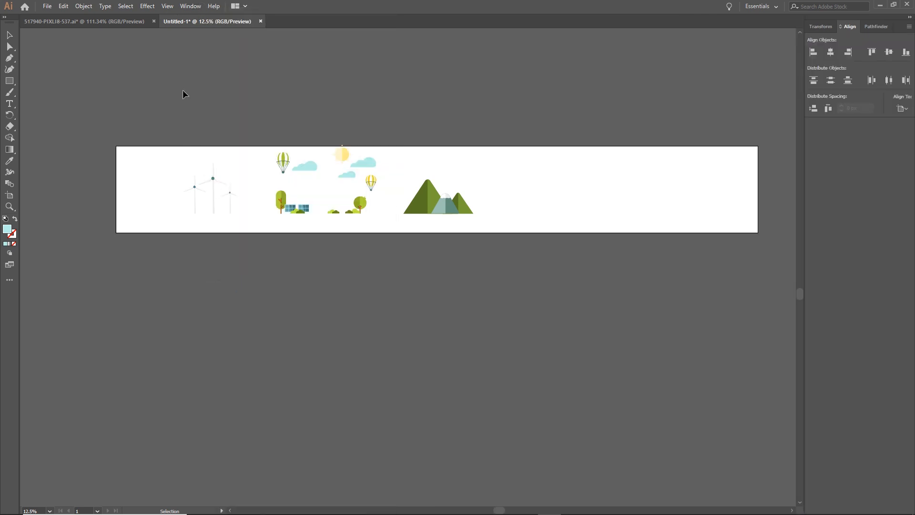
{"action": "left_click", "coordinate": [196, 6]}
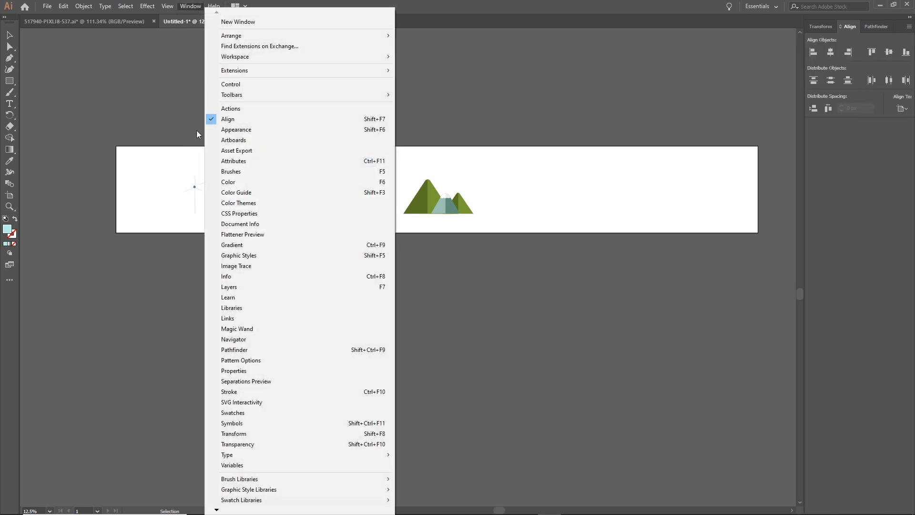
{"action": "left_click", "coordinate": [238, 288]}
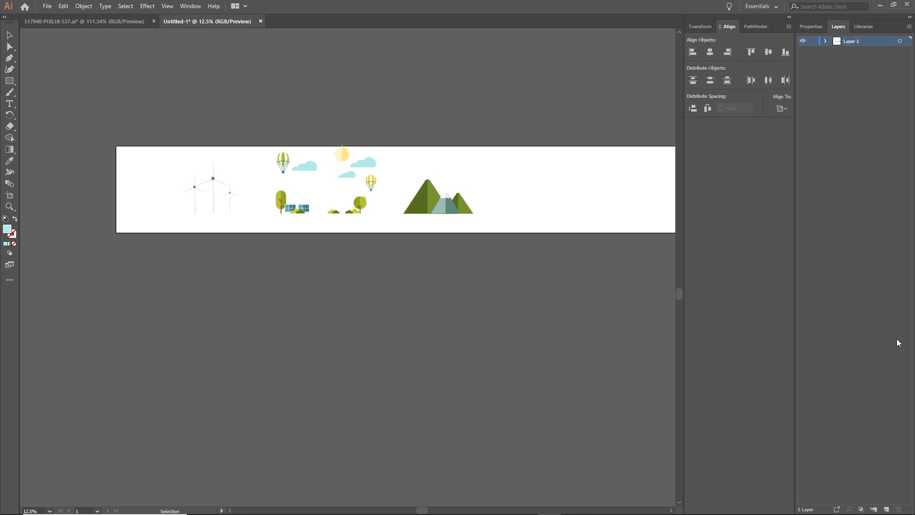
- Add a new layer above Layer 1 and, after checking the groups inside Layer 1, make the new layer active
{"action": "left_click", "coordinate": [886, 508]}
{"action": "left_click_drag", "start_coordinate": [464, 331], "coordinate": [401, 318]}
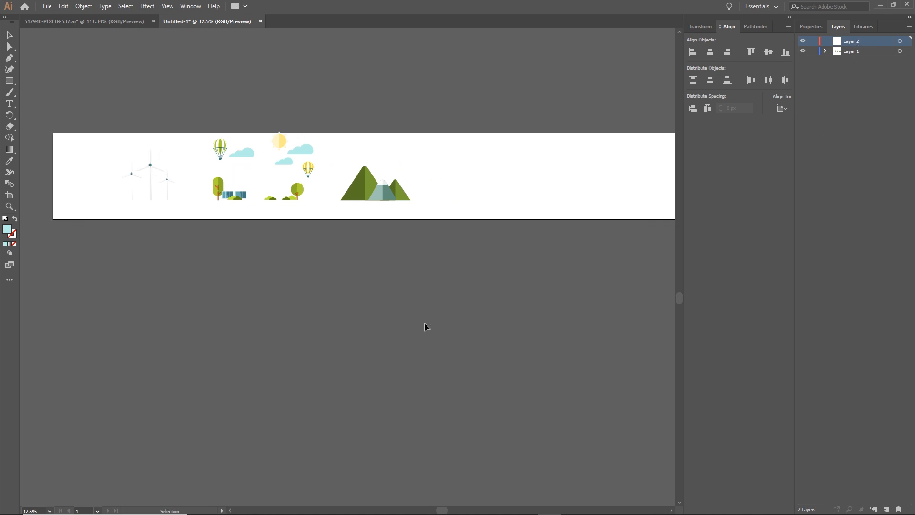
{"action": "left_click", "coordinate": [850, 52]}
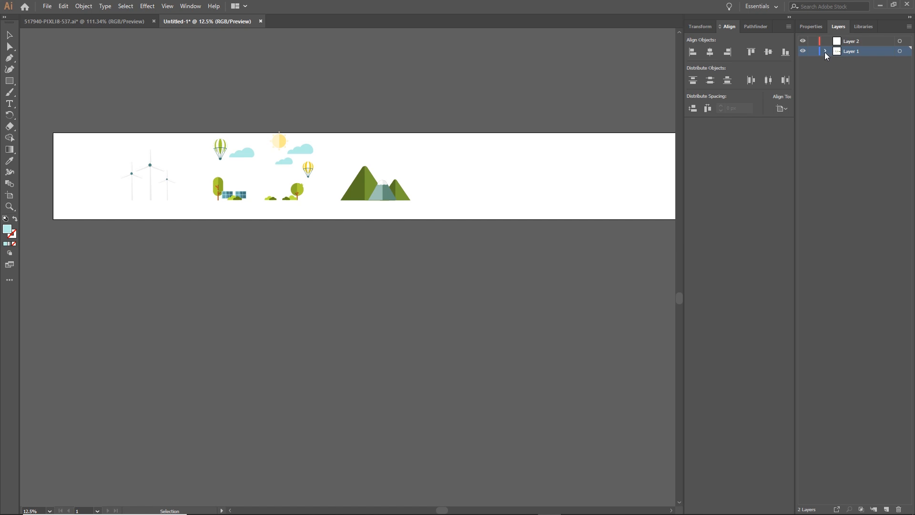
{"action": "left_click", "coordinate": [825, 51]}
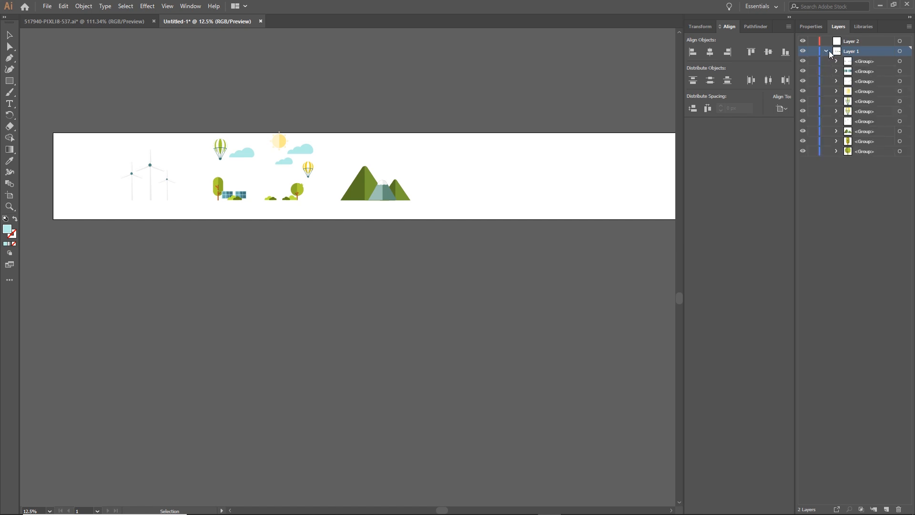
{"action": "left_click", "coordinate": [826, 51]}
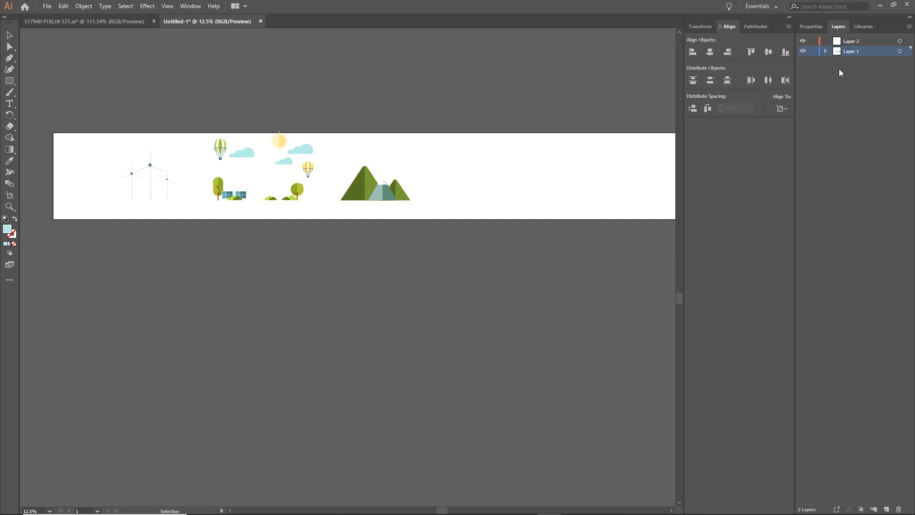
{"action": "left_click", "coordinate": [850, 42]}
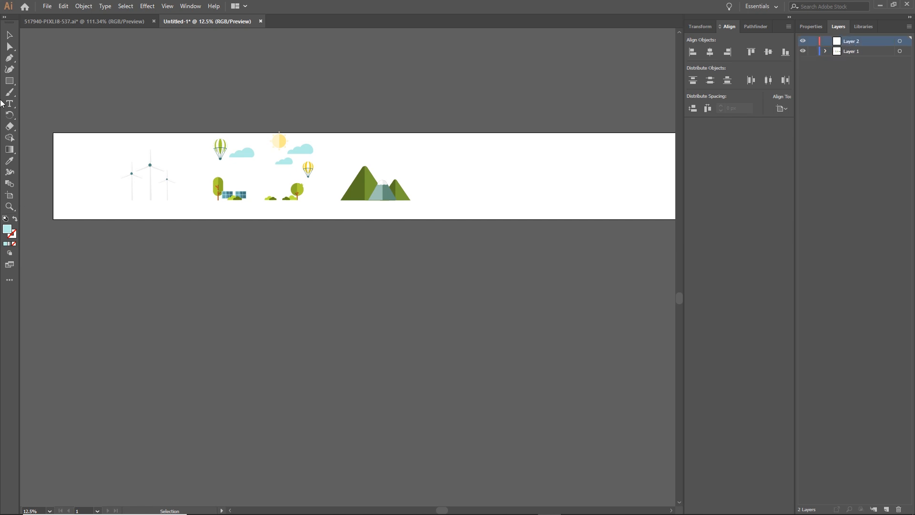
- Choose the Rectangle tool and set the fill colour to dark grey 333333
{"action": "left_click_drag", "start_coordinate": [12, 84], "coordinate": [43, 84]}
{"action": "double_click", "coordinate": [6, 229]}
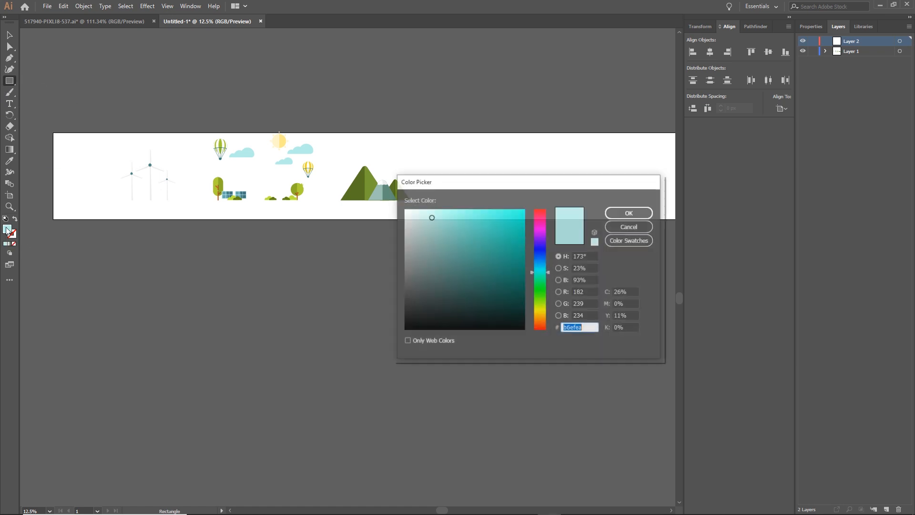
{"action": "left_click_drag", "start_coordinate": [425, 293], "coordinate": [393, 306]}
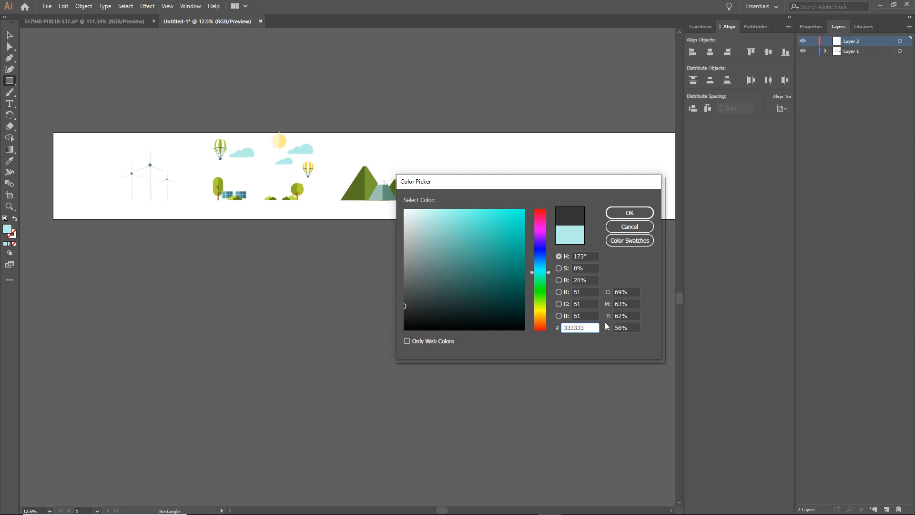
{"action": "left_click", "coordinate": [635, 215]}
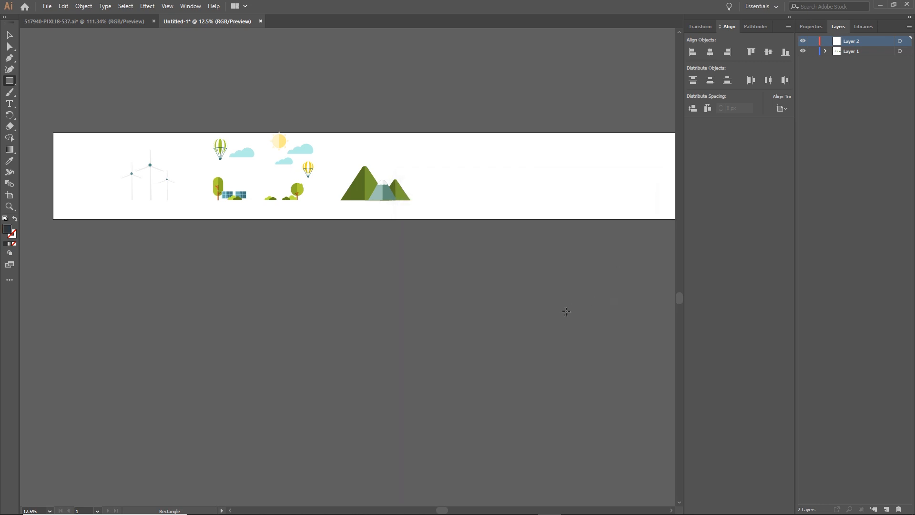
- Draw a road rectangle from the base line of the artwork to just below the artboard, overhanging both of its ends
{"action": "key", "text": "space"}
{"action": "left_click_drag", "start_coordinate": [493, 323], "coordinate": [400, 325]}
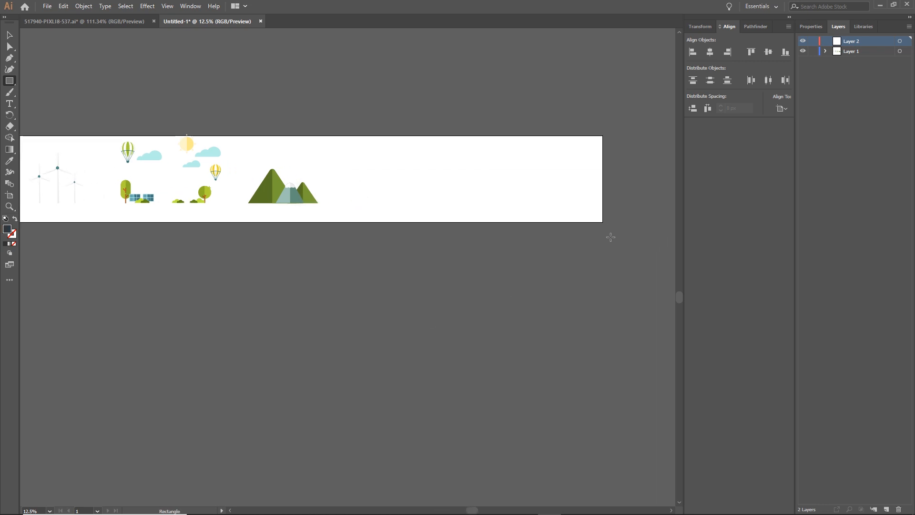
{"action": "left_click_drag", "start_coordinate": [613, 227], "coordinate": [75, 203]}
{"action": "left_click", "coordinate": [9, 35]}
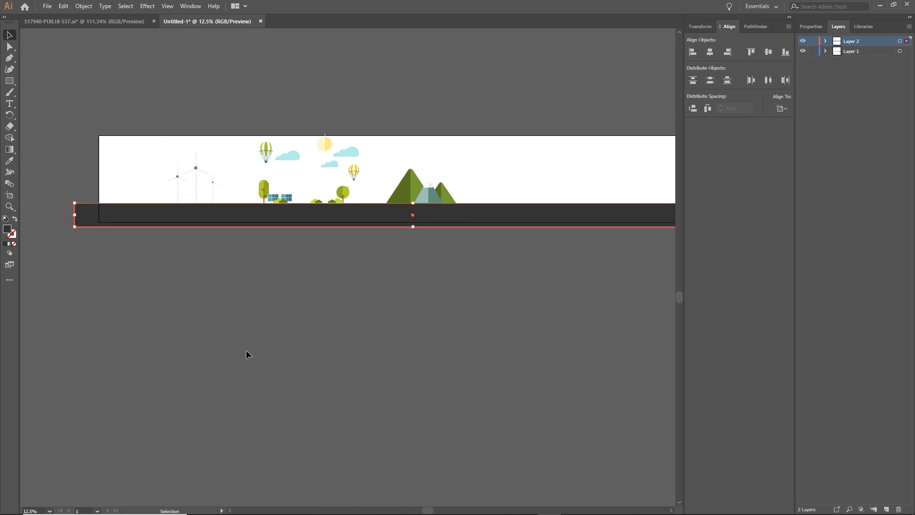
{"action": "left_click", "coordinate": [247, 351]}
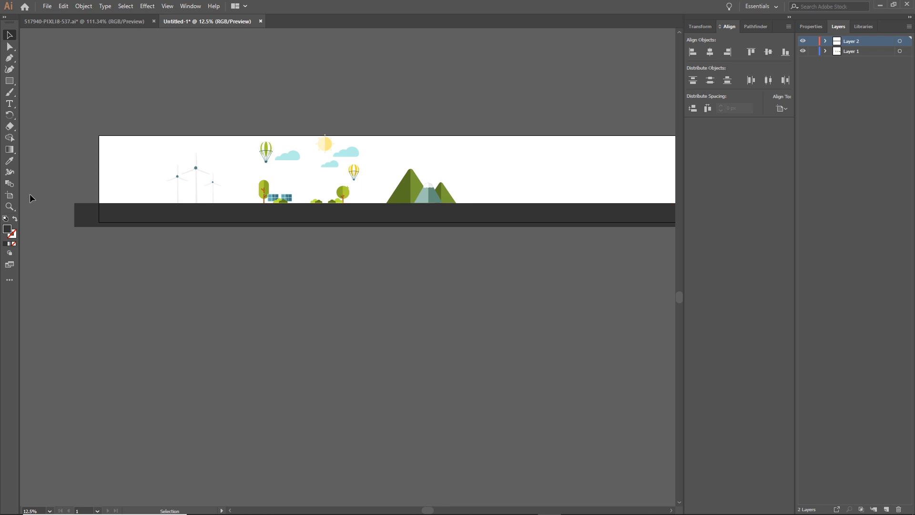
- Choose the Line Segment tool and give it a white stroke of 8 pt
{"action": "left_click", "coordinate": [13, 84]}
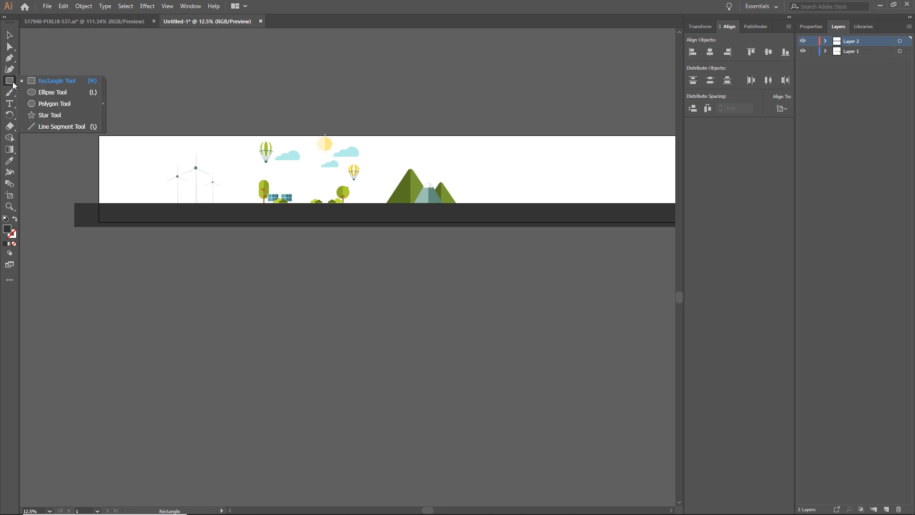
{"action": "left_click", "coordinate": [55, 127]}
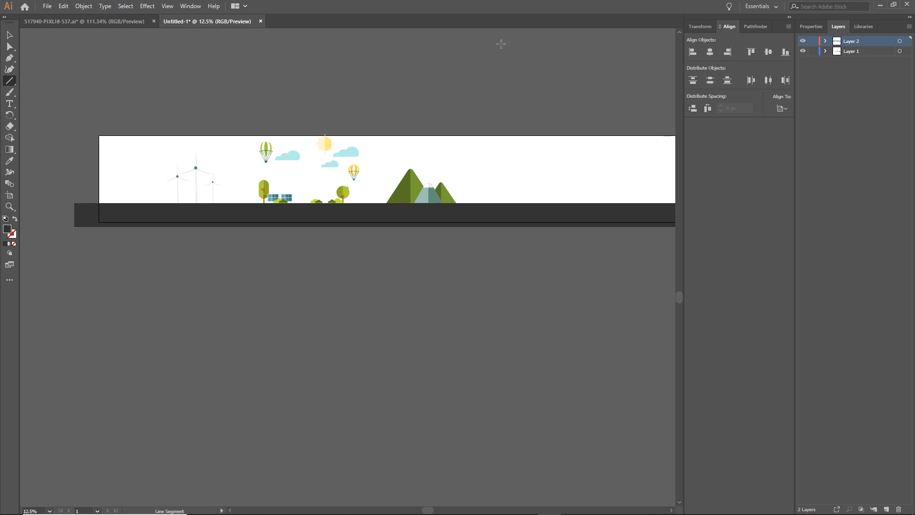
{"action": "left_click", "coordinate": [811, 26]}
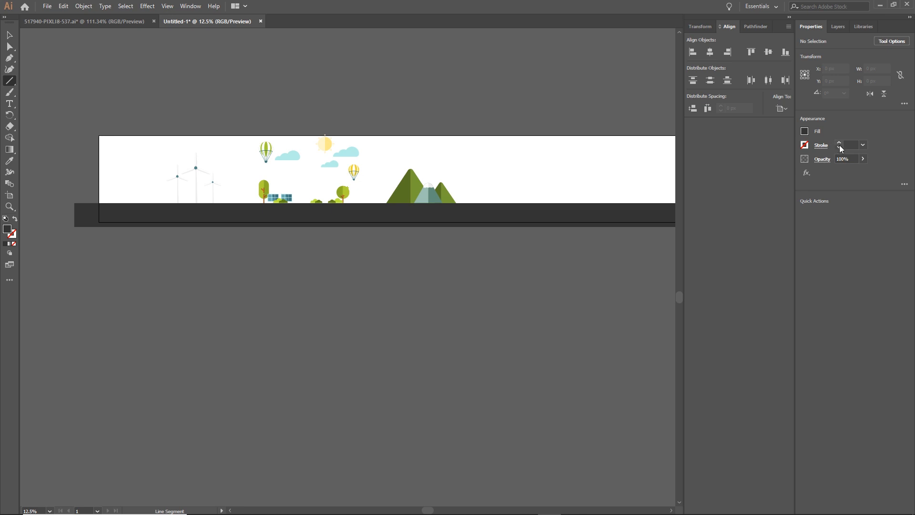
{"action": "left_click", "coordinate": [840, 144]}
{"action": "left_click", "coordinate": [840, 144]}
{"action": "left_click", "coordinate": [840, 142]}
{"action": "left_click", "coordinate": [840, 142]}
{"action": "left_click", "coordinate": [840, 142]}
{"action": "left_click", "coordinate": [840, 142]}
{"action": "left_click", "coordinate": [840, 142]}
{"action": "left_click", "coordinate": [840, 142]}
{"action": "left_click", "coordinate": [804, 145]}
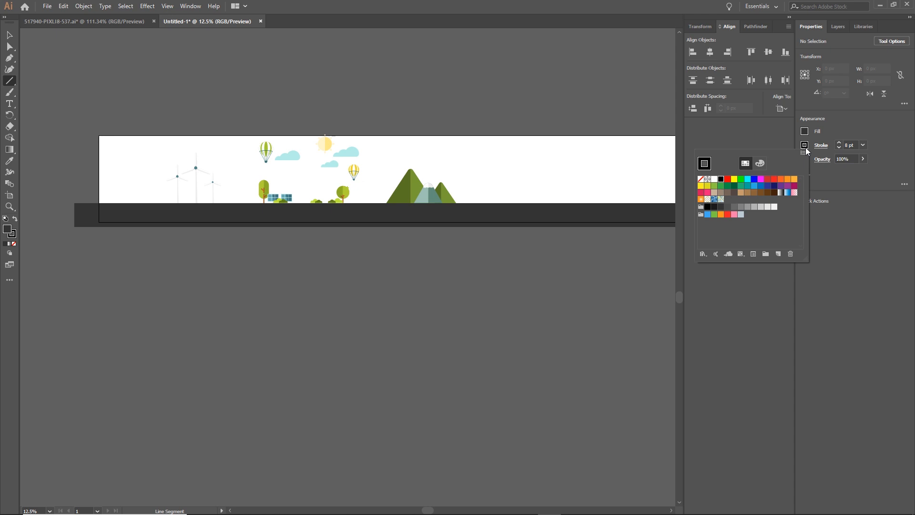
{"action": "left_click", "coordinate": [714, 180]}
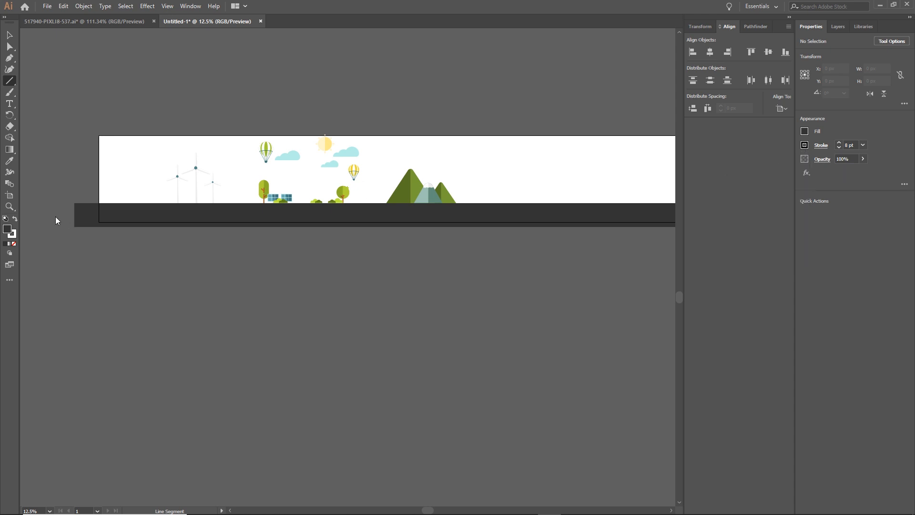
- Draw a straight horizontal line about 8943 px long through the middle of the road, extending past both road ends
{"action": "left_click_drag", "start_coordinate": [41, 215], "coordinate": [519, 215]}
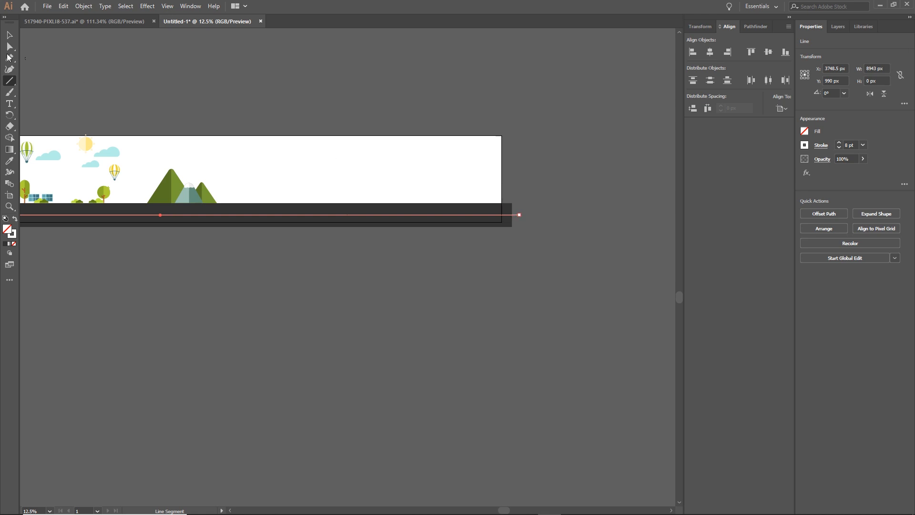
{"action": "left_click", "coordinate": [11, 35]}
{"action": "left_click", "coordinate": [316, 288]}
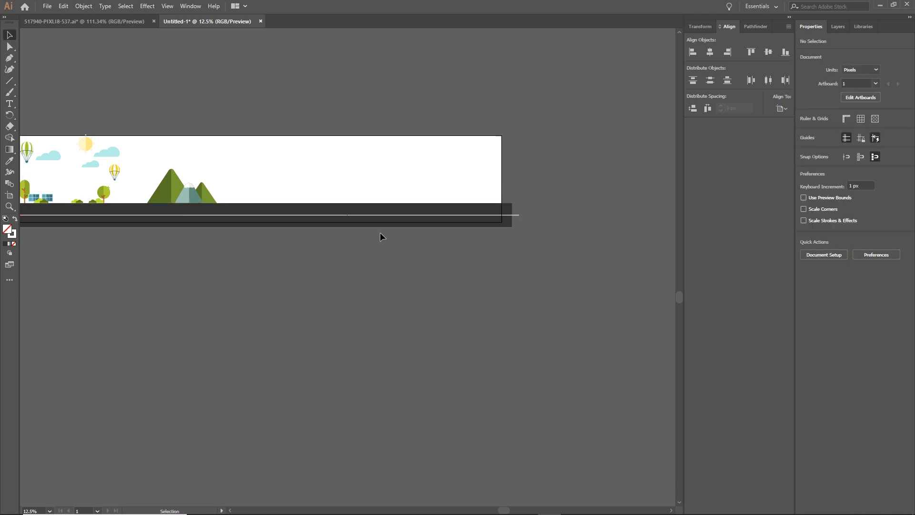
- Select the white centre line of the road and set its stroke weight to 10 pt
{"action": "scroll", "coordinate": [524, 241], "scroll_direction": "up", "scroll_amount": 2}
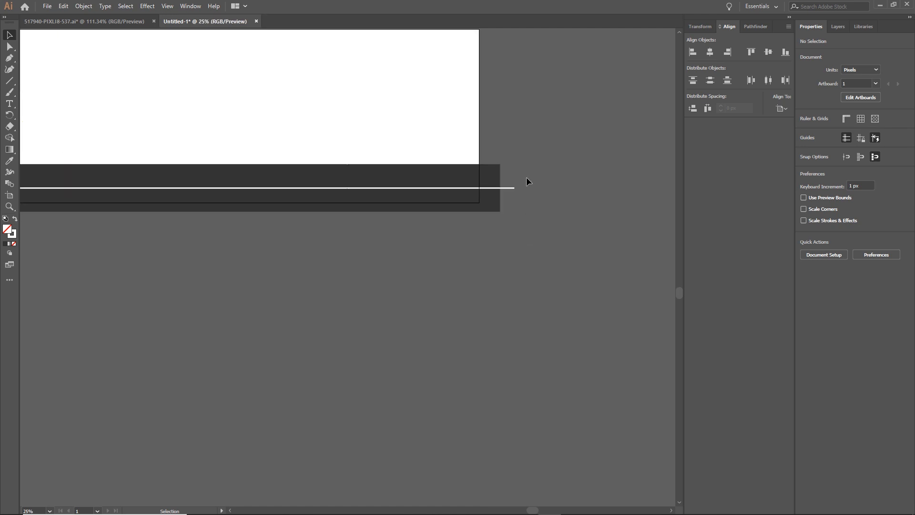
{"action": "left_click", "coordinate": [515, 188]}
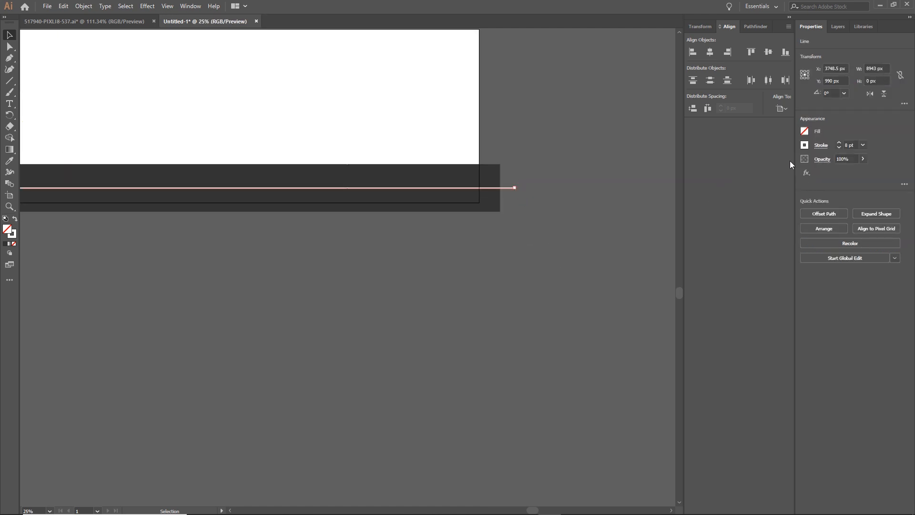
{"action": "left_click", "coordinate": [840, 142]}
{"action": "left_click", "coordinate": [840, 142]}
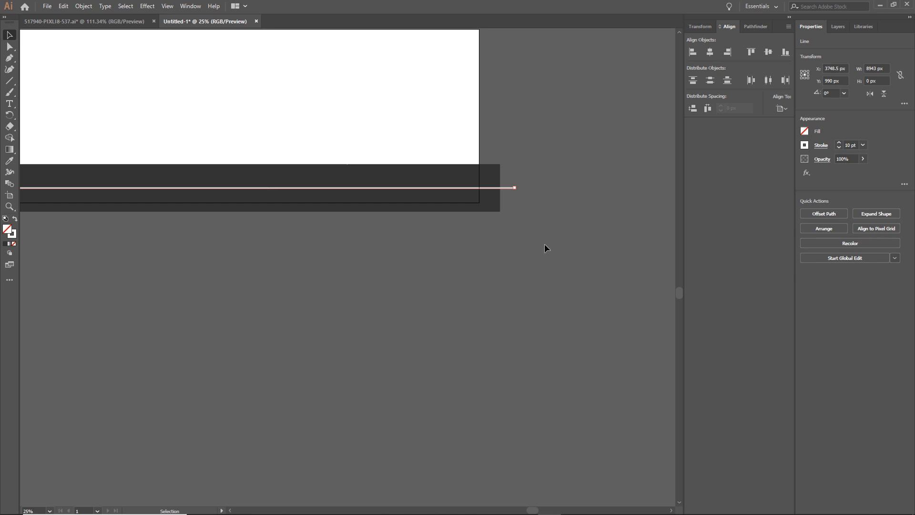
- Turn the road's centre line into a dashed line with a dash length of 120 pt
{"action": "left_click", "coordinate": [819, 146]}
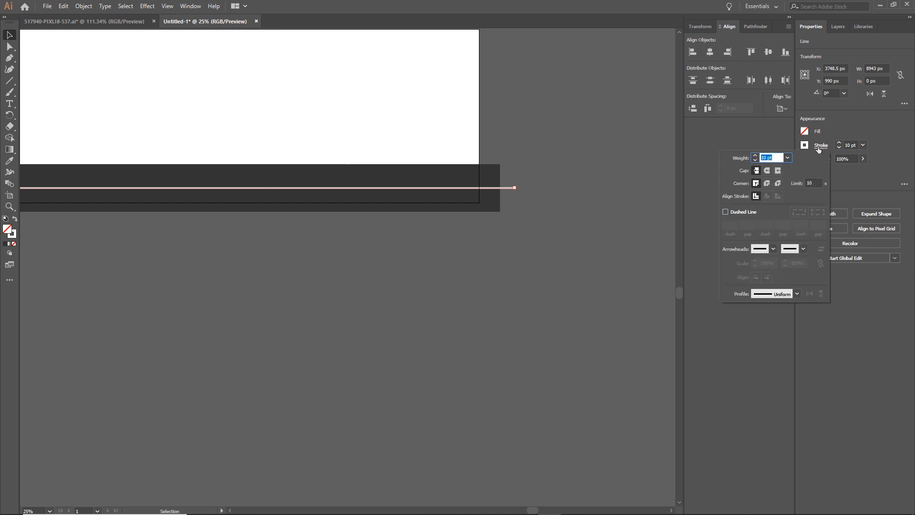
{"action": "left_click", "coordinate": [725, 211]}
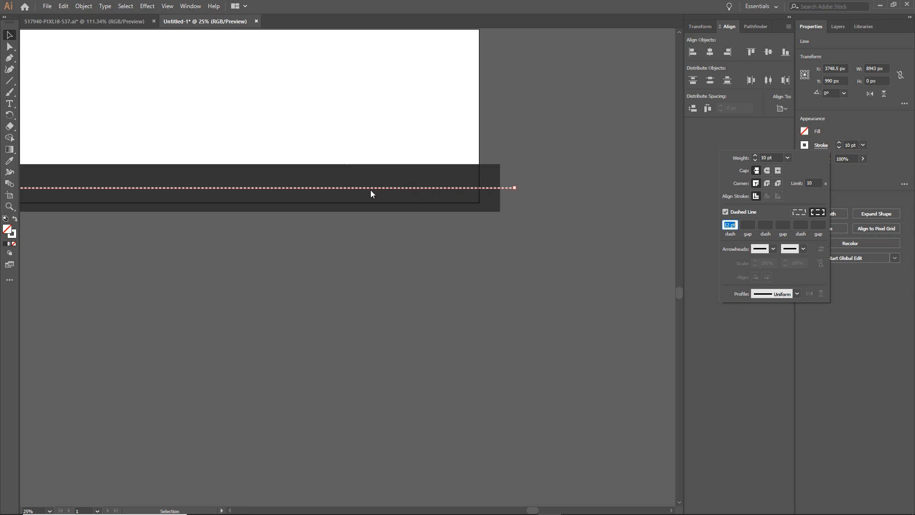
{"action": "left_click", "coordinate": [729, 225]}
{"action": "type", "text": "0"}
{"action": "key", "text": "Return"}
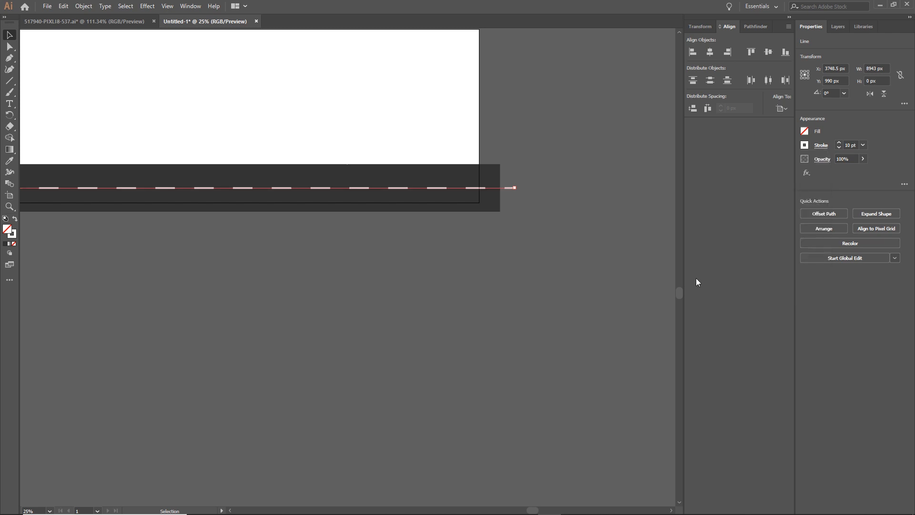
{"action": "left_click", "coordinate": [432, 281]}
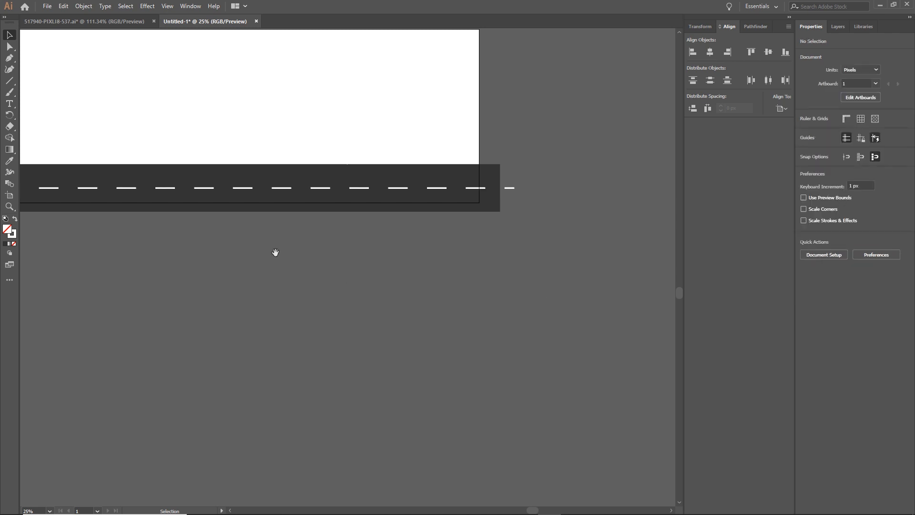
- Set the gap between the dashes of the road's centre line to 200 pt
{"action": "left_click_drag", "start_coordinate": [276, 252], "coordinate": [339, 314]}
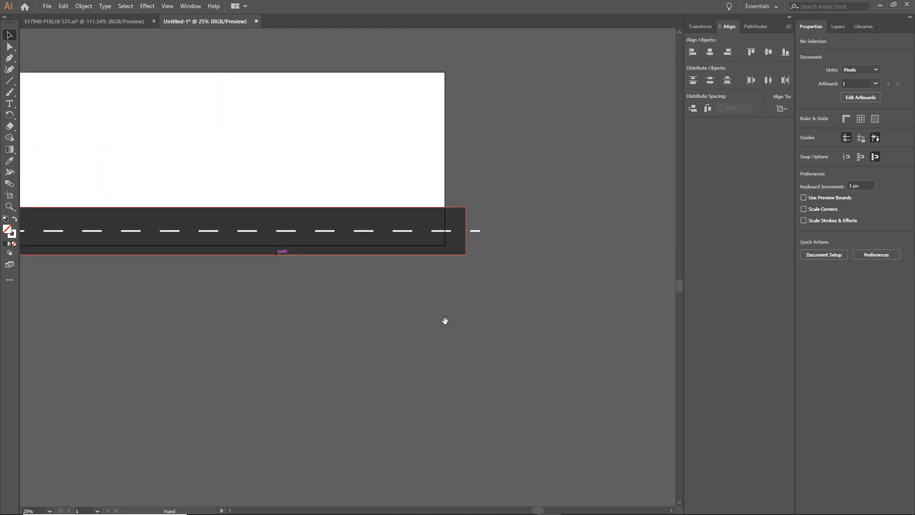
{"action": "left_click", "coordinate": [476, 230]}
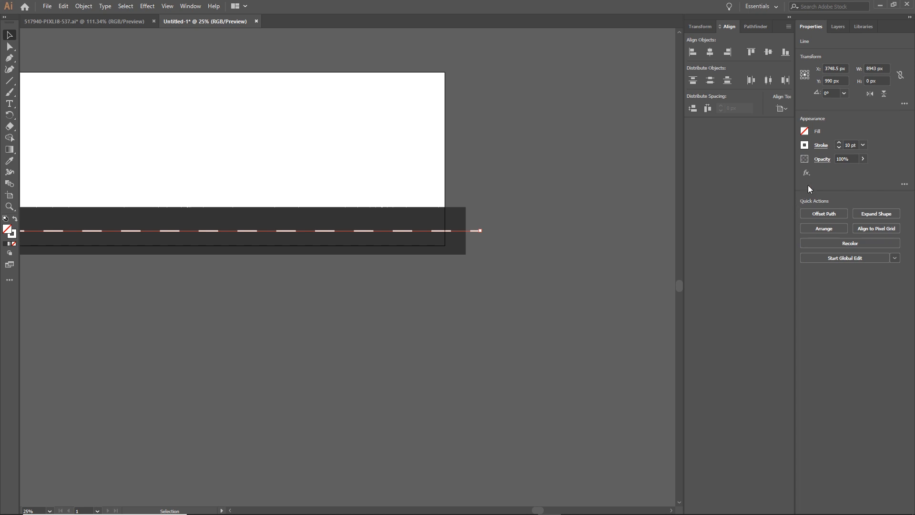
{"action": "left_click", "coordinate": [820, 145]}
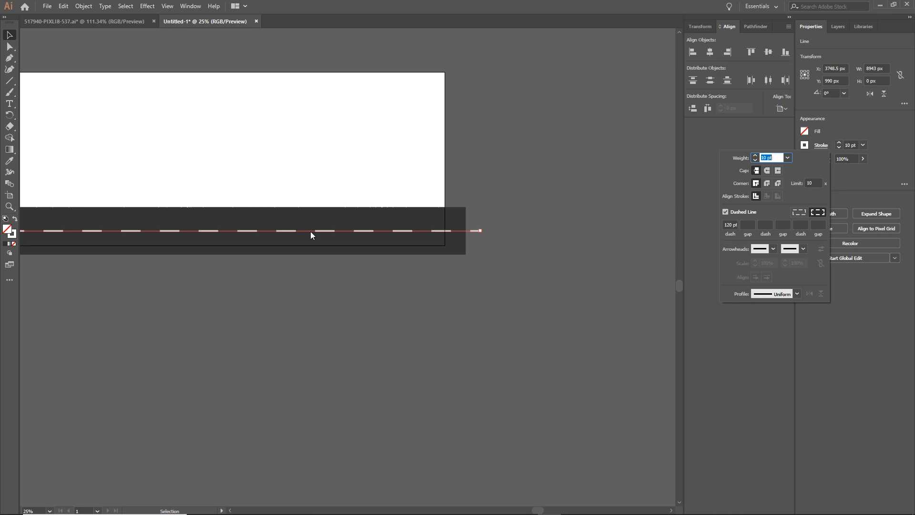
{"action": "left_click", "coordinate": [748, 224]}
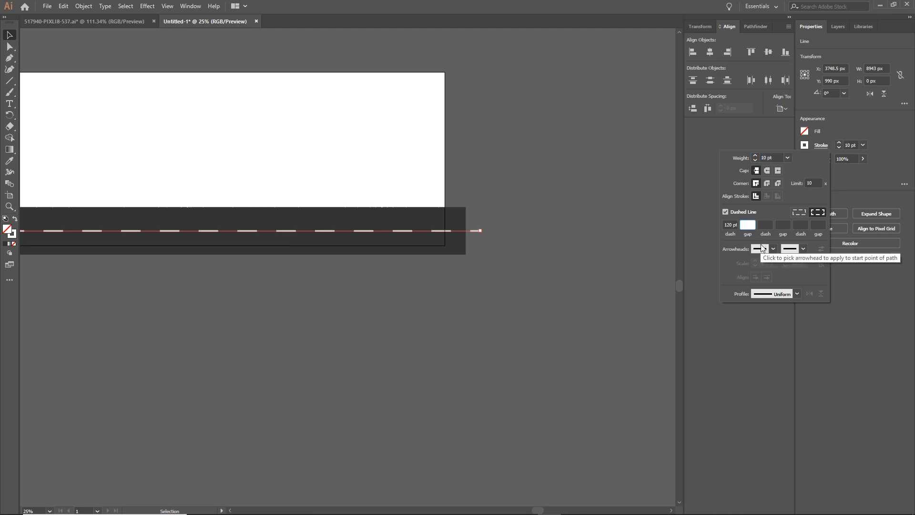
{"action": "type", "text": "200"}
{"action": "key", "text": "Return"}
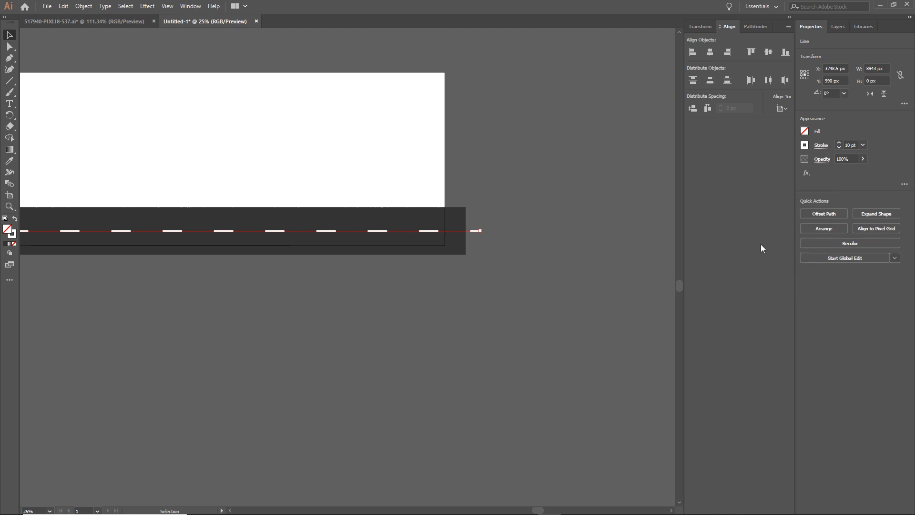
{"action": "left_click", "coordinate": [383, 384]}
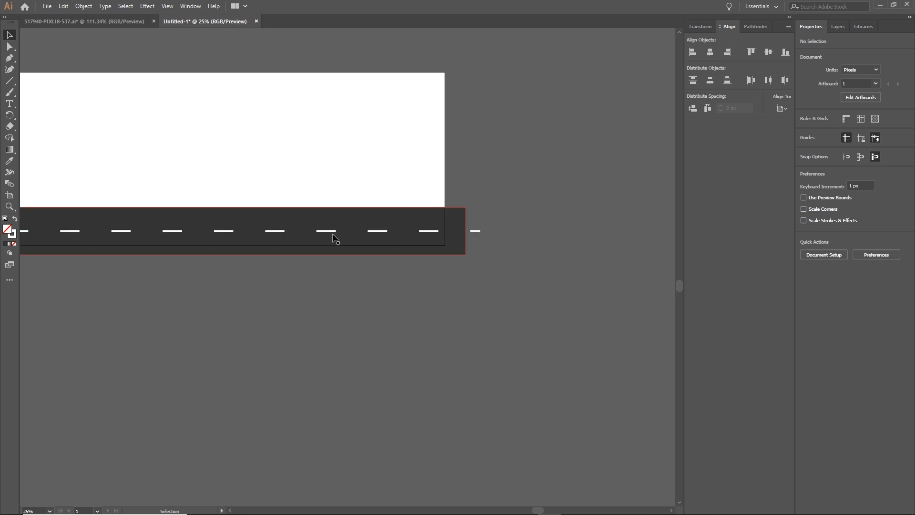
- Clear the separate gap value of the road's dashed centre line and shorten its dash length for tighter dashes
{"action": "left_click", "coordinate": [476, 231]}
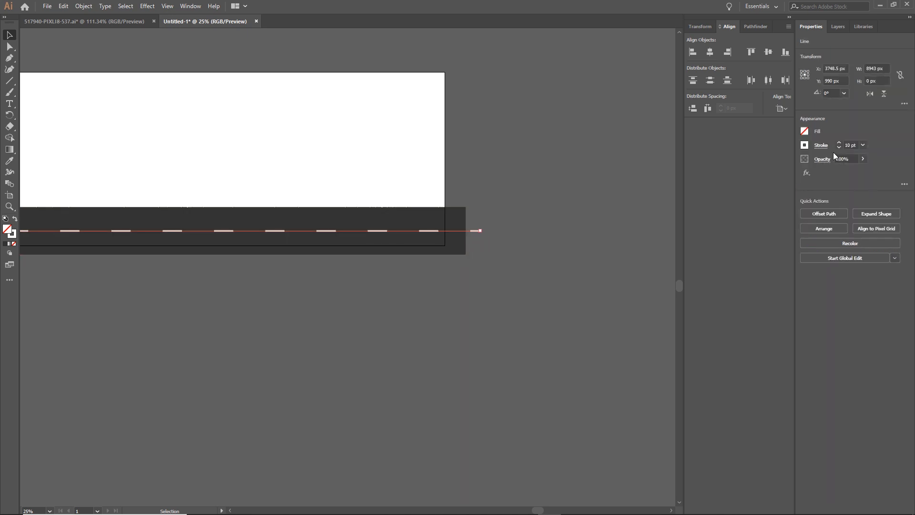
{"action": "left_click", "coordinate": [821, 145]}
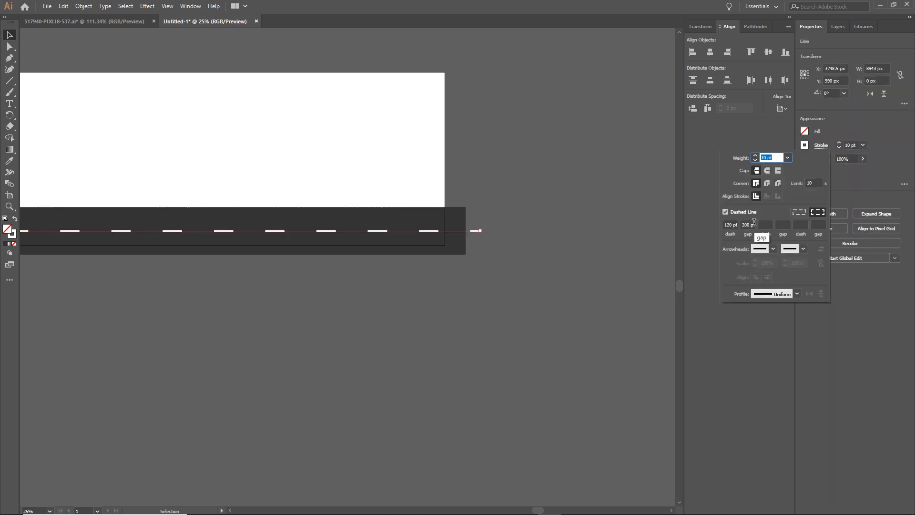
{"action": "left_click", "coordinate": [754, 223]}
{"action": "key", "text": "BackSpace"}
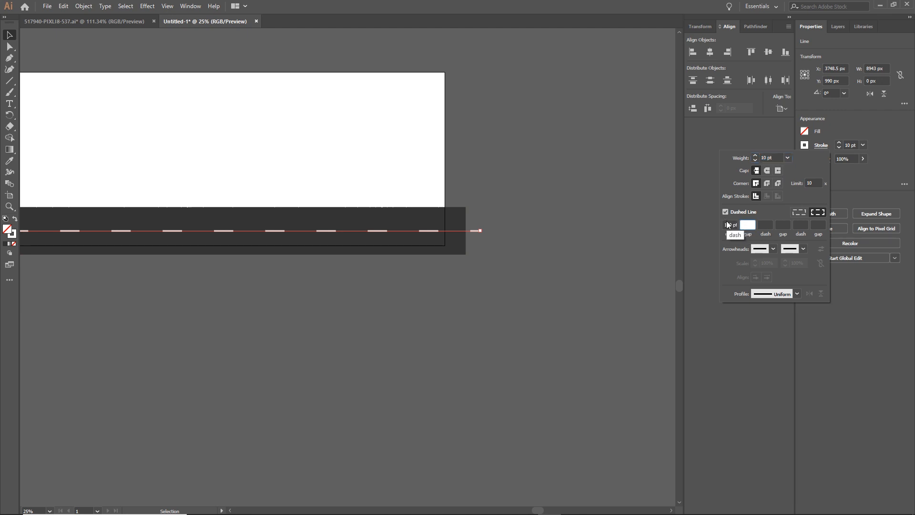
{"action": "left_click", "coordinate": [727, 225]}
{"action": "type", "text": "120"}
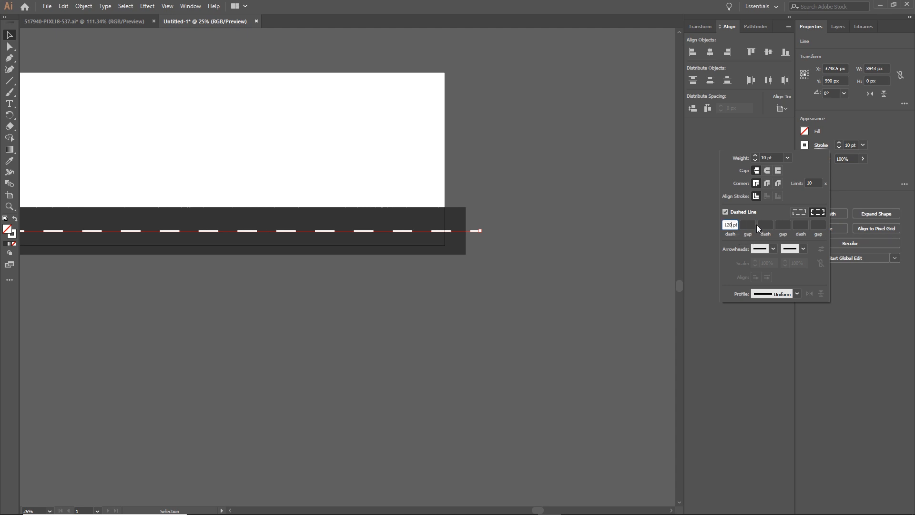
{"action": "key", "text": "Return"}
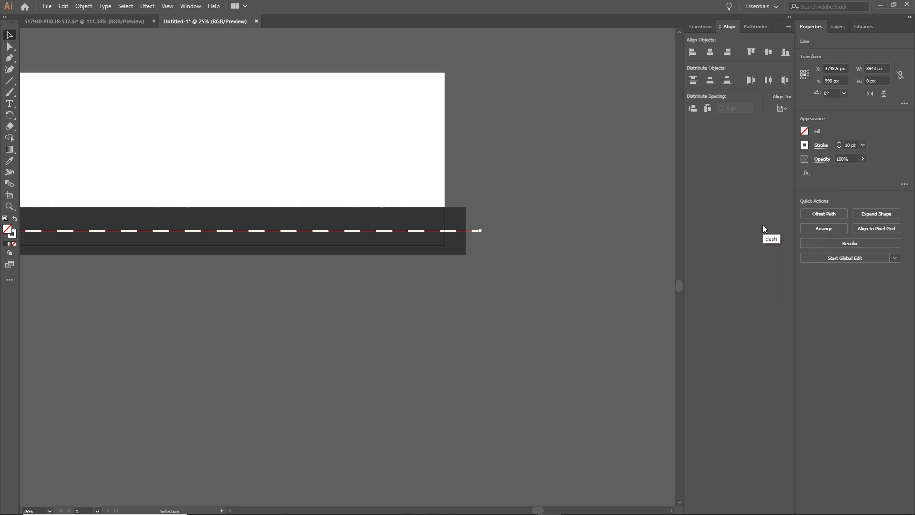
{"action": "left_click", "coordinate": [383, 384]}
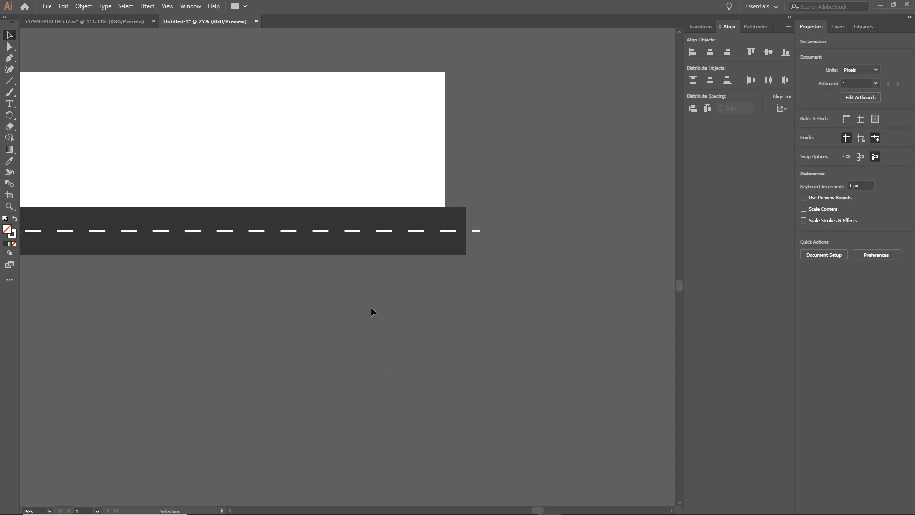
- Add a new empty layer above Layer 2, the road's layer
{"action": "scroll", "coordinate": [353, 288], "scroll_direction": "down", "scroll_amount": 2}
{"action": "scroll", "coordinate": [330, 290], "scroll_direction": "left", "scroll_amount": 5}
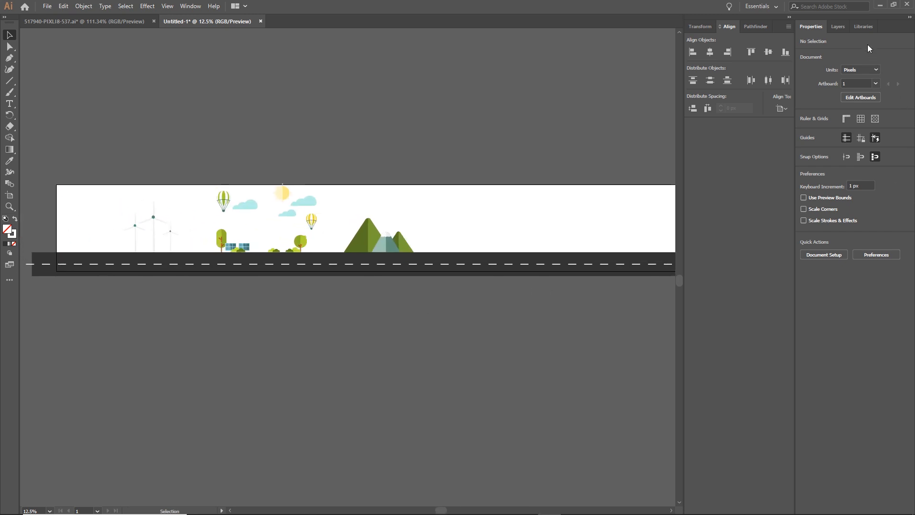
{"action": "left_click", "coordinate": [838, 27]}
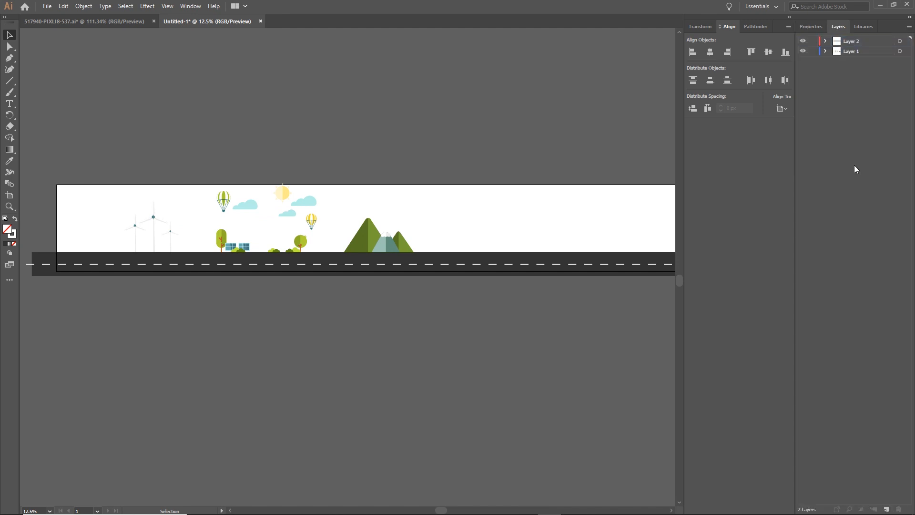
{"action": "left_click", "coordinate": [852, 42]}
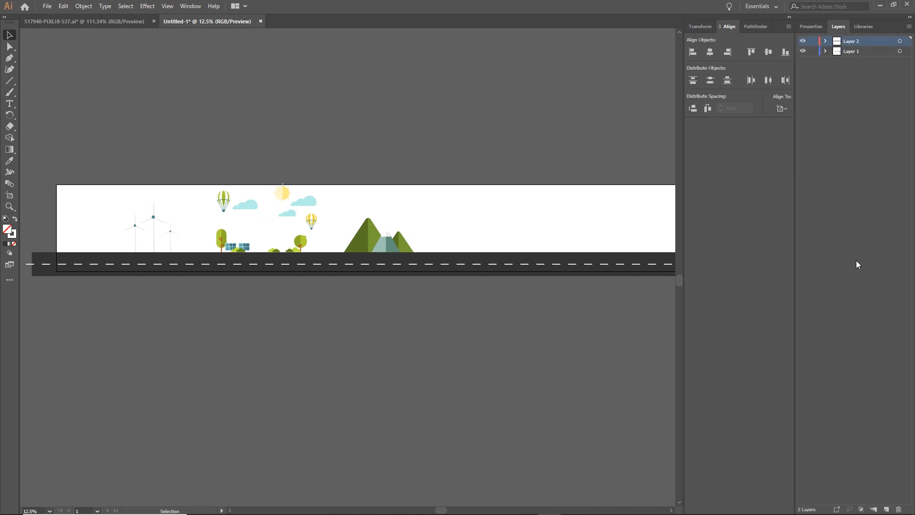
{"action": "left_click", "coordinate": [887, 509]}
- Switch to the Rectangle tool and set the fill colour to light blue 69dbe0
{"action": "left_click", "coordinate": [13, 84]}
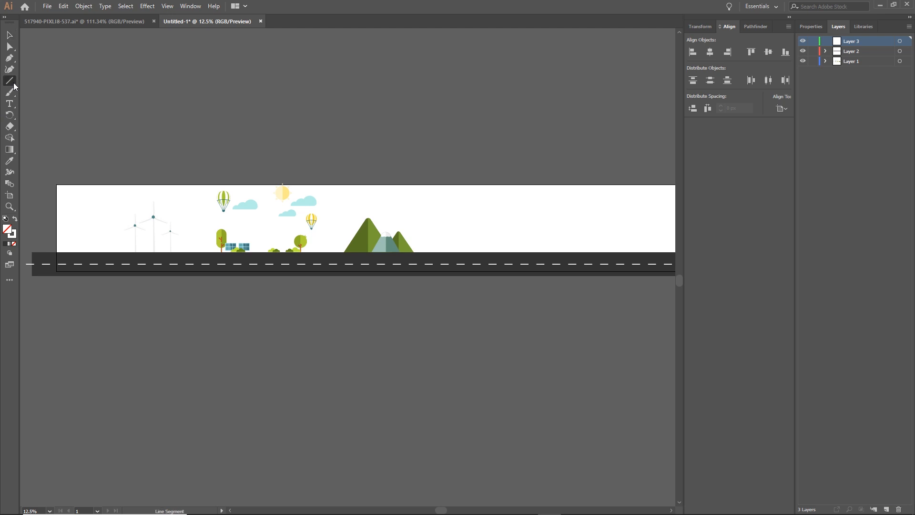
{"action": "left_click", "coordinate": [56, 84]}
{"action": "double_click", "coordinate": [7, 231]}
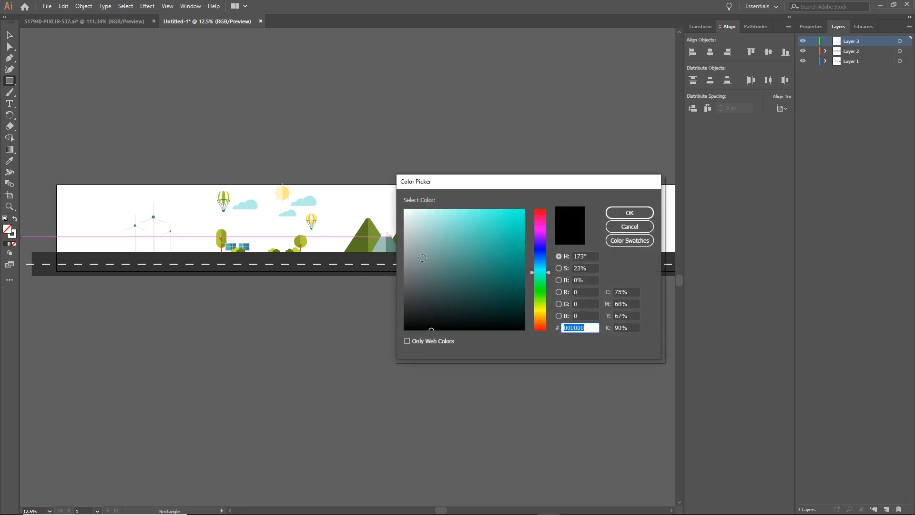
{"action": "left_click", "coordinate": [463, 230]}
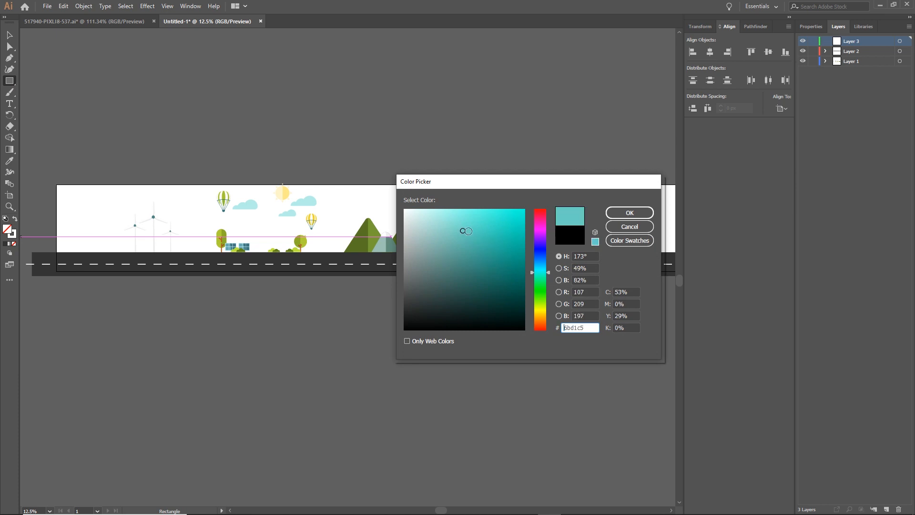
{"action": "left_click", "coordinate": [536, 268]}
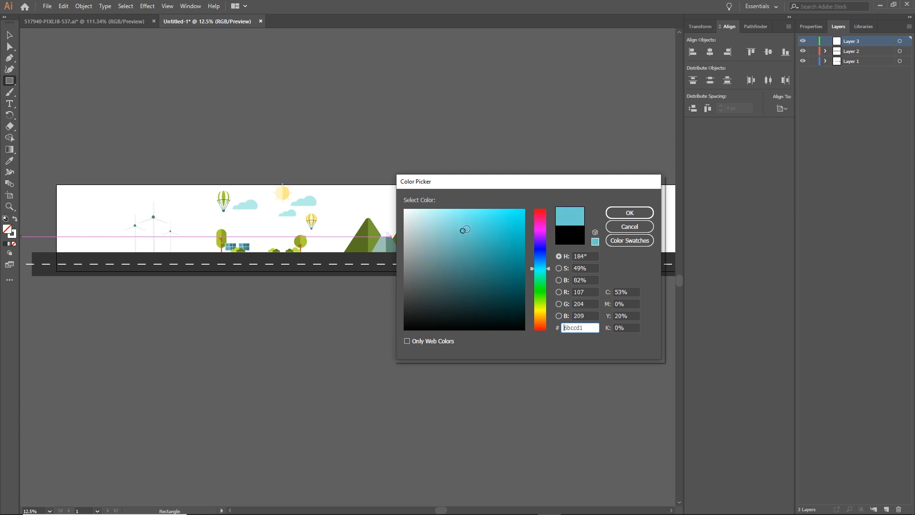
{"action": "left_click", "coordinate": [467, 223]}
{"action": "left_click", "coordinate": [629, 213]}
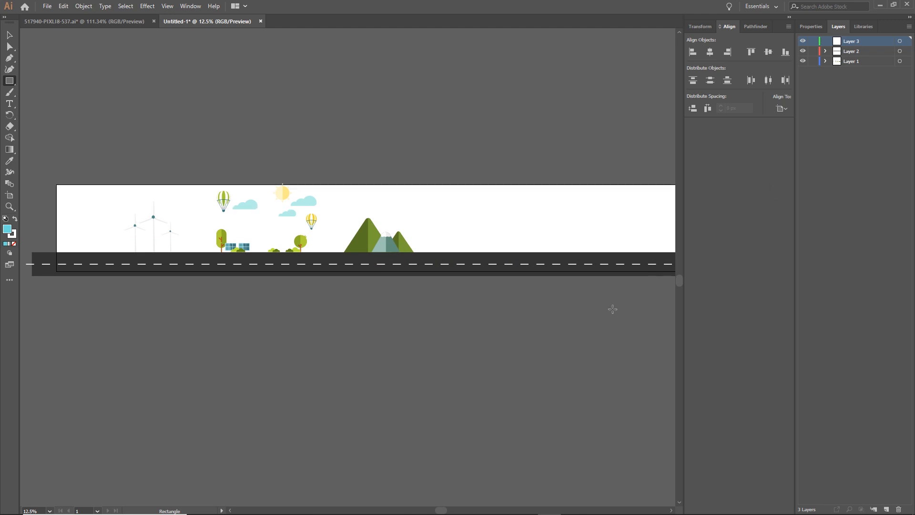
- Draw a light blue rectangle covering the whole artboard on Layer 3 and move that layer below Layer 1
{"action": "left_click_drag", "start_coordinate": [586, 316], "coordinate": [470, 310]}
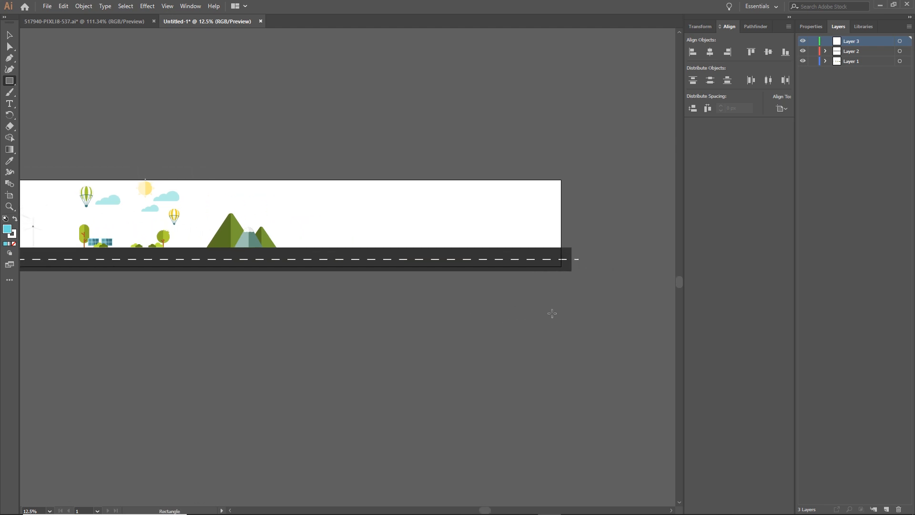
{"action": "mouse_move", "coordinate": [586, 274]}
{"action": "left_mouse_down"}
{"action": "mouse_move", "coordinate": [487, 247]}
{"action": "mouse_move", "coordinate": [29, 176]}
{"action": "mouse_move", "coordinate": [109, 173]}
{"action": "left_mouse_up"}
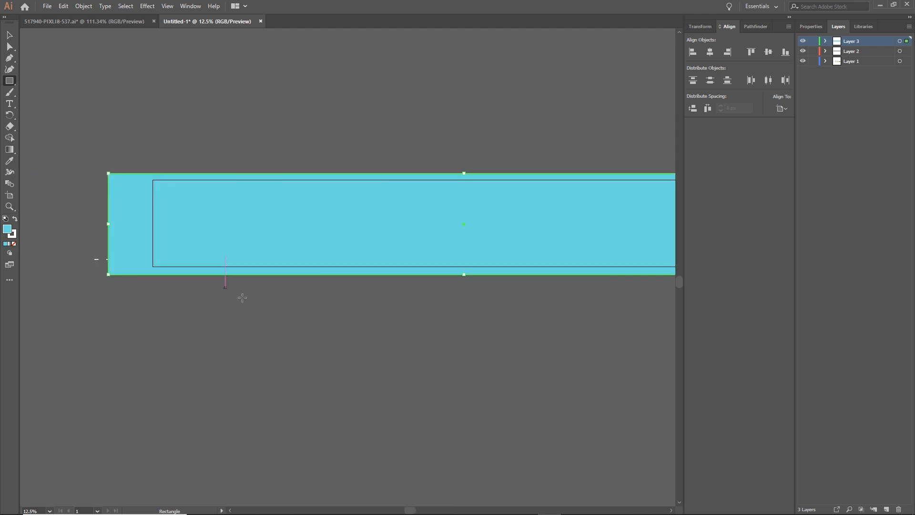
{"action": "left_click_drag", "start_coordinate": [853, 42], "coordinate": [851, 72]}
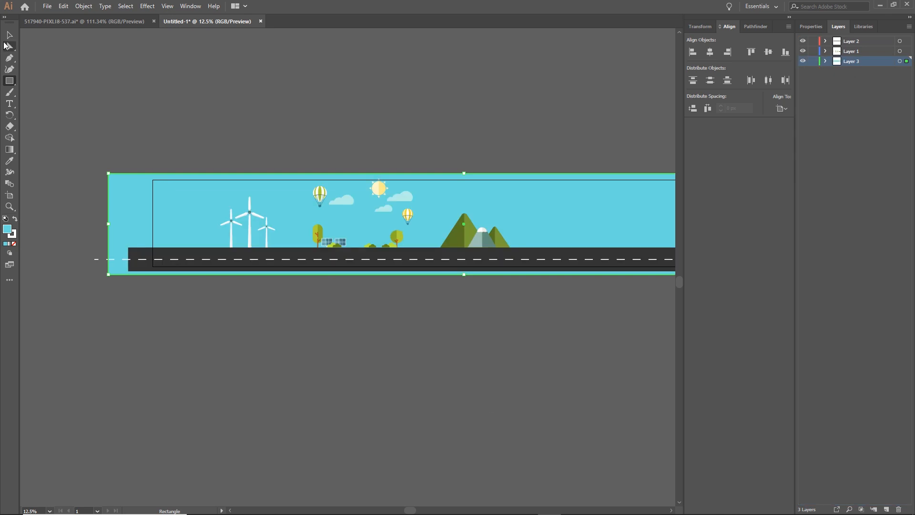
{"action": "left_click", "coordinate": [9, 34]}
{"action": "left_click", "coordinate": [295, 395]}
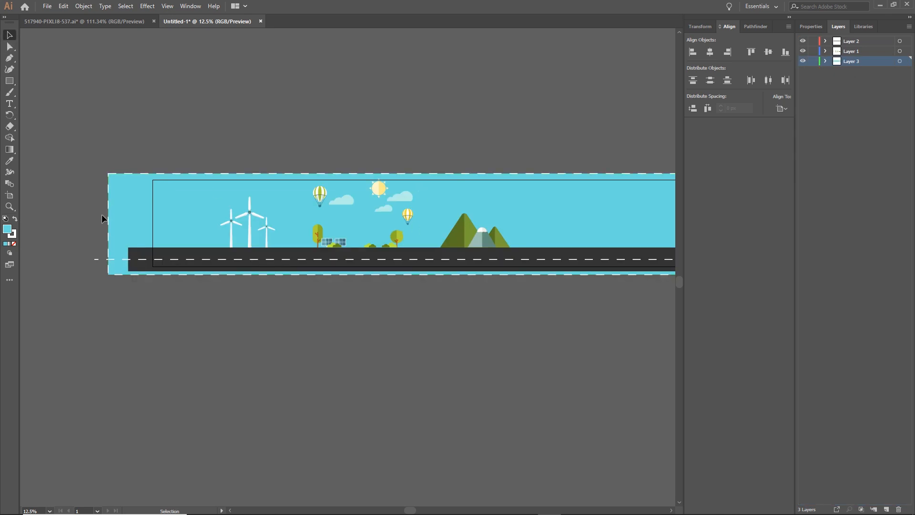
- Change the fill of the sky background rectangle to a brighter, more saturated cyan
{"action": "left_click", "coordinate": [127, 219]}
{"action": "double_click", "coordinate": [7, 230]}
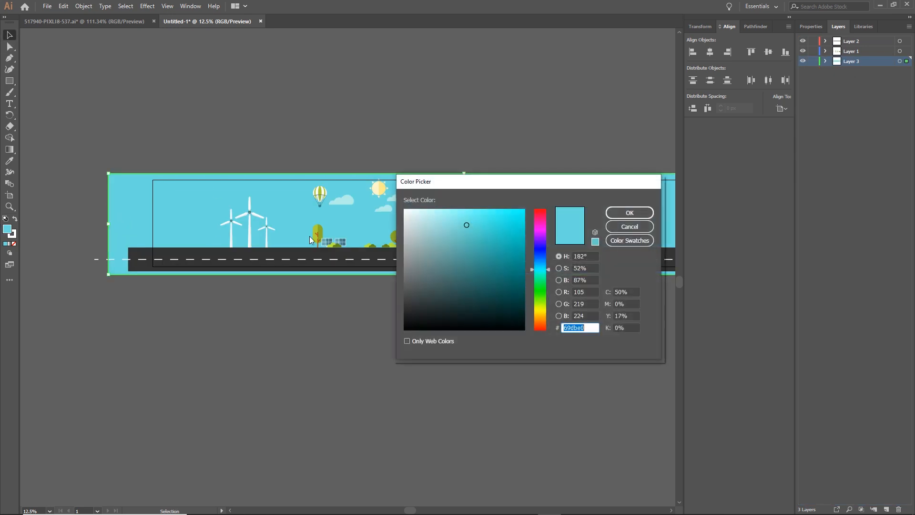
{"action": "left_click", "coordinate": [483, 226]}
{"action": "left_click_drag", "start_coordinate": [482, 226], "coordinate": [488, 219]}
{"action": "left_click_drag", "start_coordinate": [548, 270], "coordinate": [548, 273]}
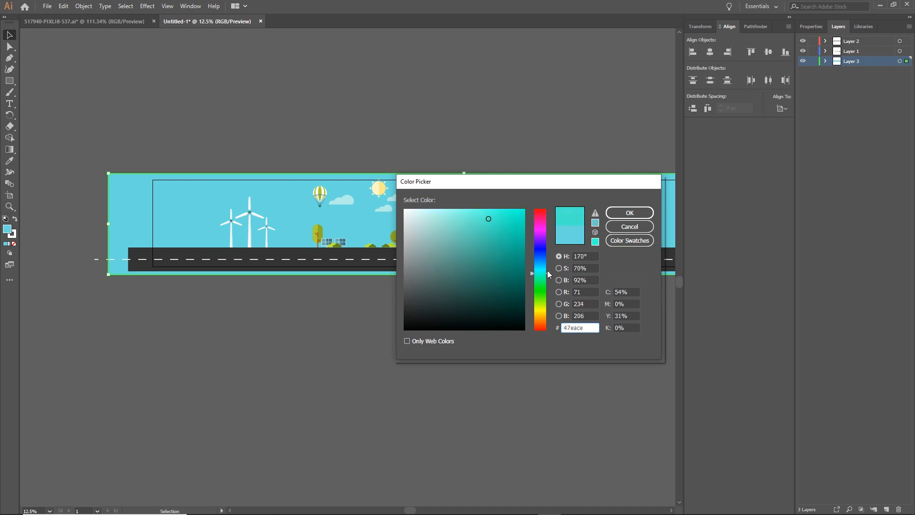
{"action": "left_click", "coordinate": [629, 213]}
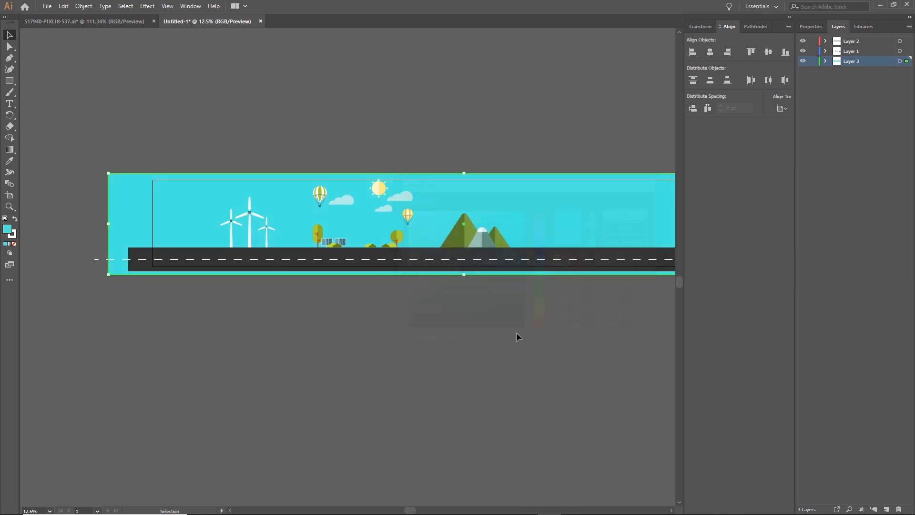
{"action": "left_click", "coordinate": [482, 365]}
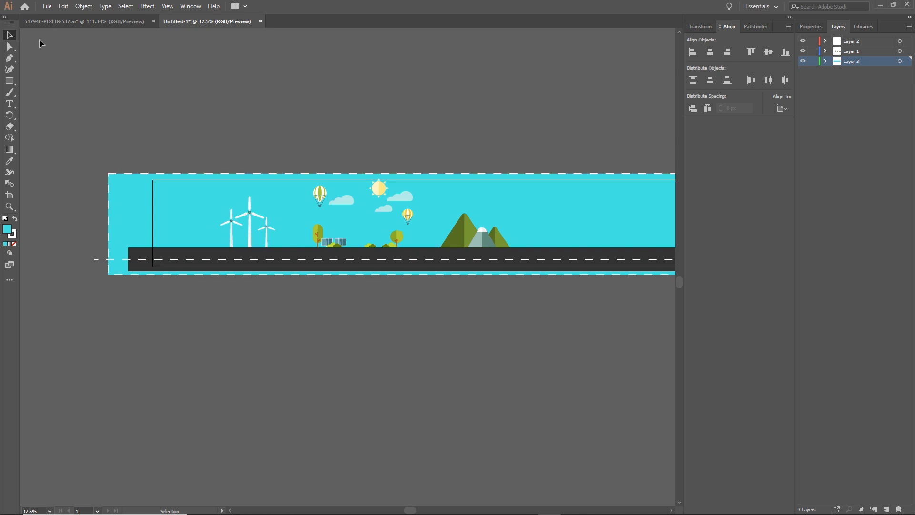
- Bring the electric car from the original infographic document into the wide scene document
{"action": "left_click", "coordinate": [86, 22]}
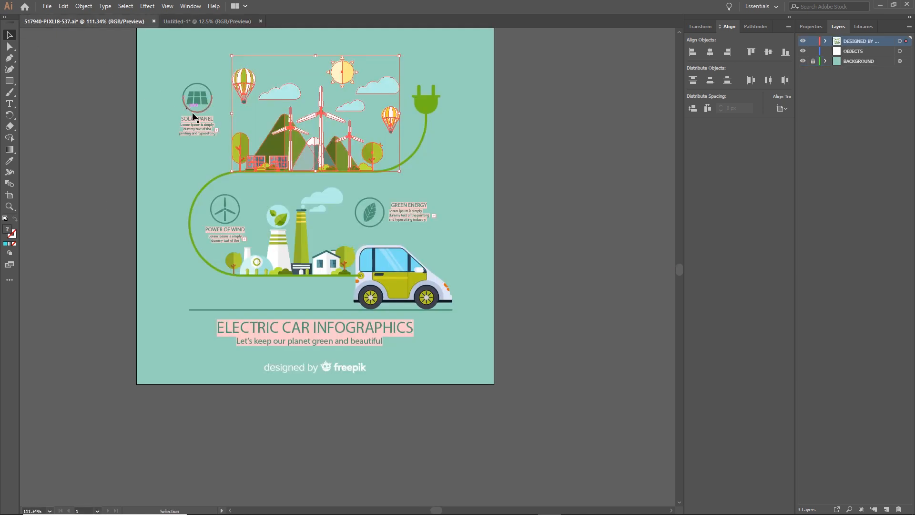
{"action": "left_click", "coordinate": [390, 276]}
{"action": "left_click_drag", "start_coordinate": [394, 278], "coordinate": [197, 250]}
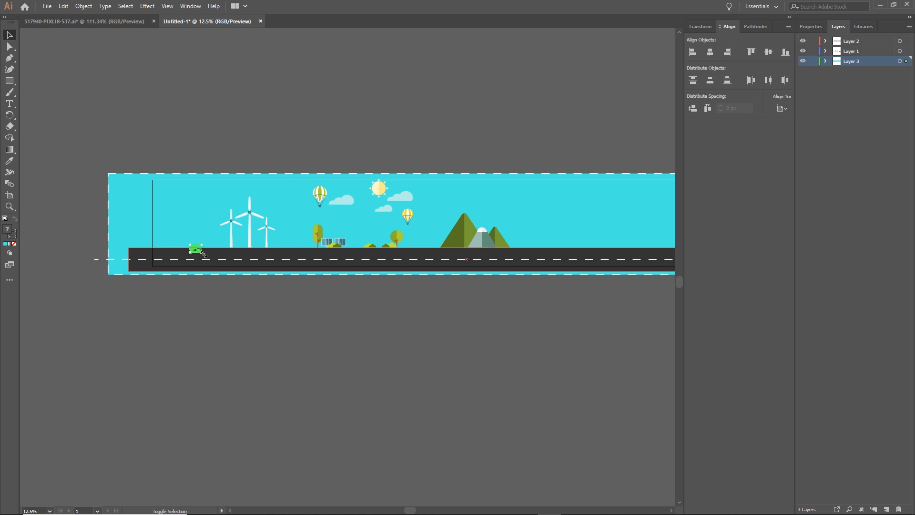
- Enlarge the electric car and place it over the road near its left end, beside the wind turbines
{"action": "left_click_drag", "start_coordinate": [204, 254], "coordinate": [272, 316]}
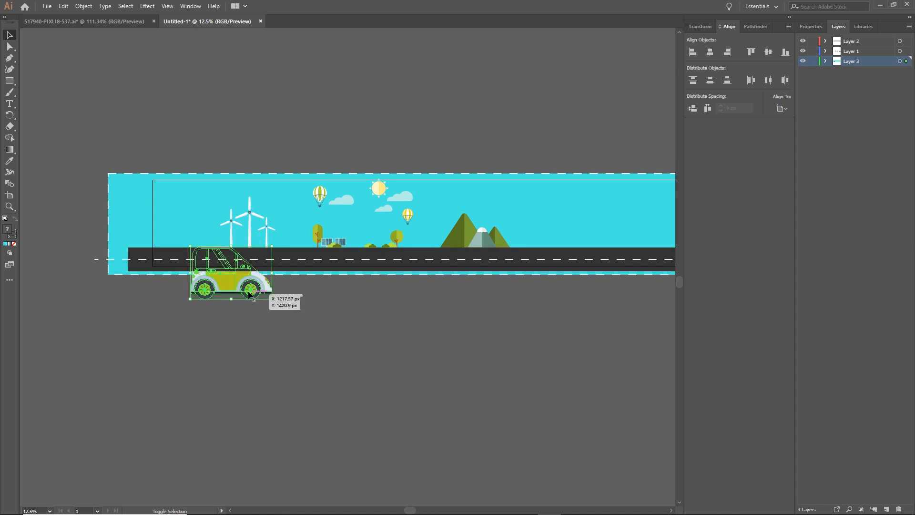
{"action": "left_click_drag", "start_coordinate": [232, 282], "coordinate": [207, 260]}
{"action": "left_click", "coordinate": [352, 380]}
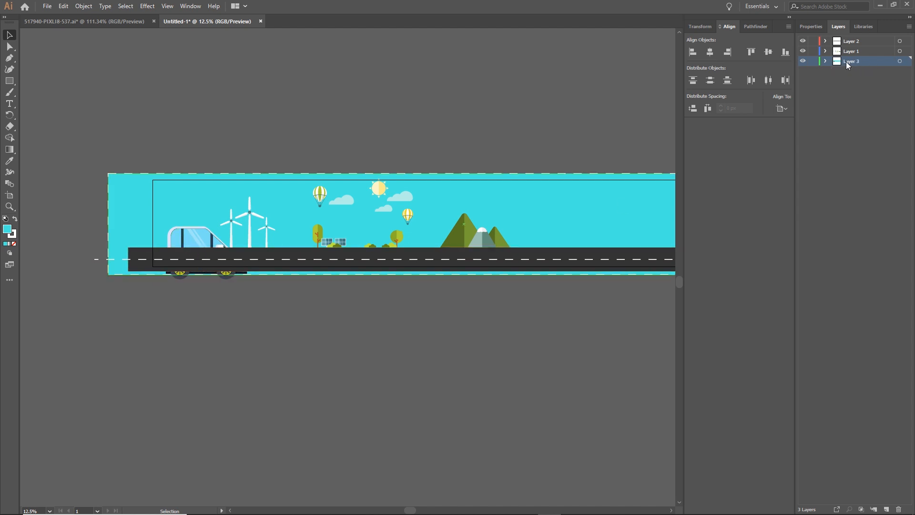
- Add a new layer above Layer 2 and move the car group from Layer 3 into it
{"action": "left_click", "coordinate": [850, 42]}
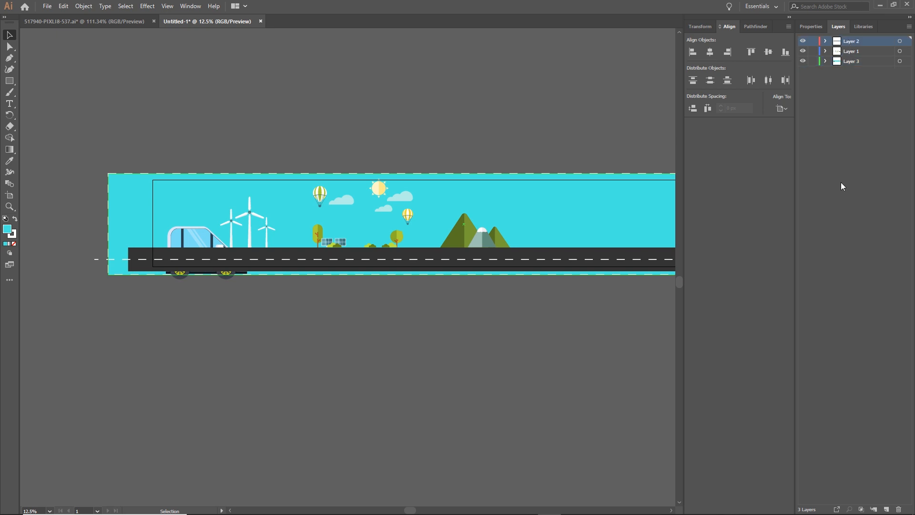
{"action": "left_click", "coordinate": [888, 510]}
{"action": "left_click", "coordinate": [825, 71]}
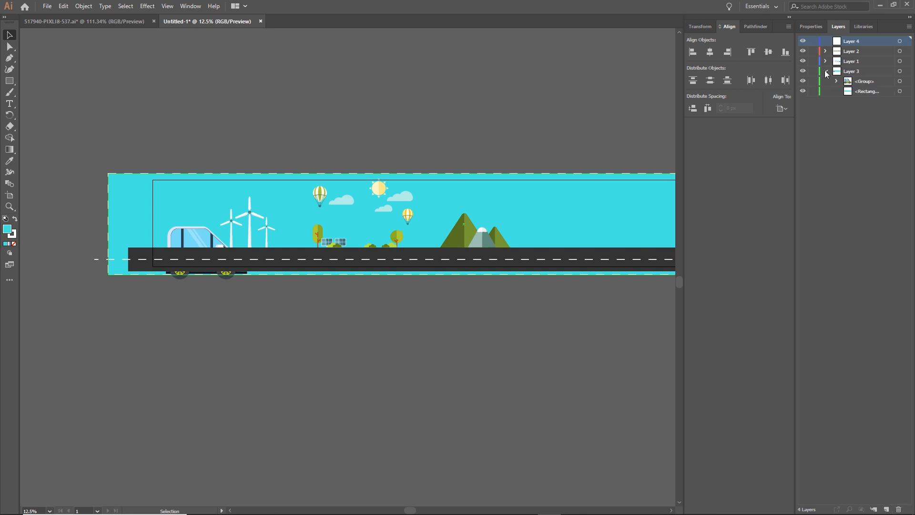
{"action": "left_click", "coordinate": [858, 84]}
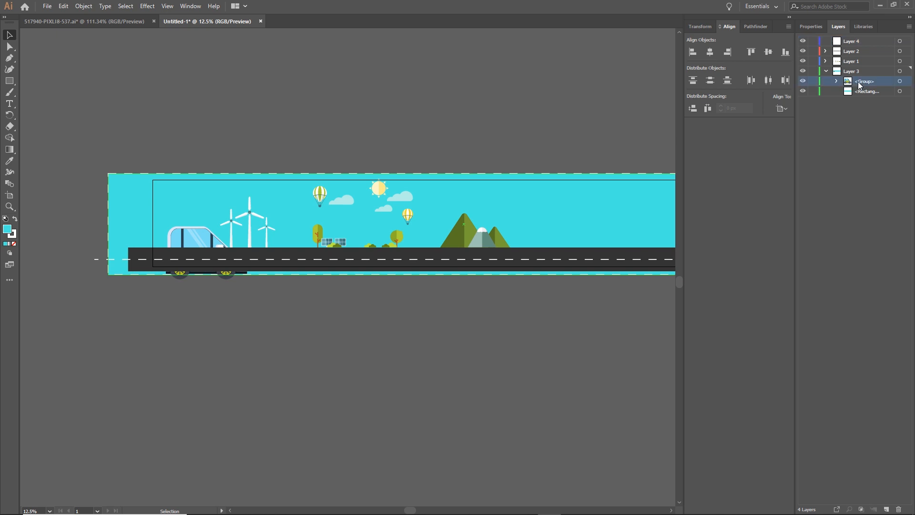
{"action": "left_click_drag", "start_coordinate": [858, 84], "coordinate": [856, 43]}
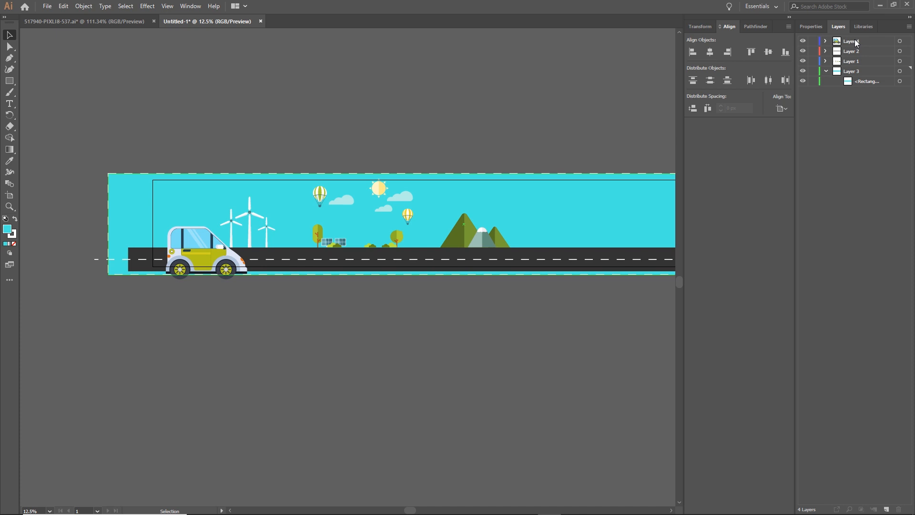
{"action": "left_click", "coordinate": [826, 71]}
{"action": "scroll", "coordinate": [307, 252], "scroll_direction": "up", "scroll_amount": 1}
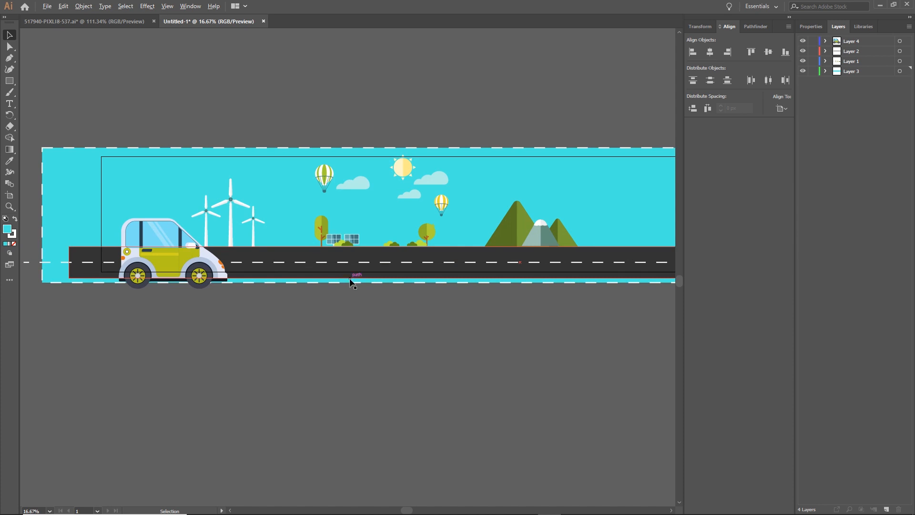
{"action": "scroll", "coordinate": [352, 282], "scroll_direction": "up", "scroll_amount": 1}
{"action": "left_click_drag", "start_coordinate": [539, 339], "coordinate": [575, 387]}
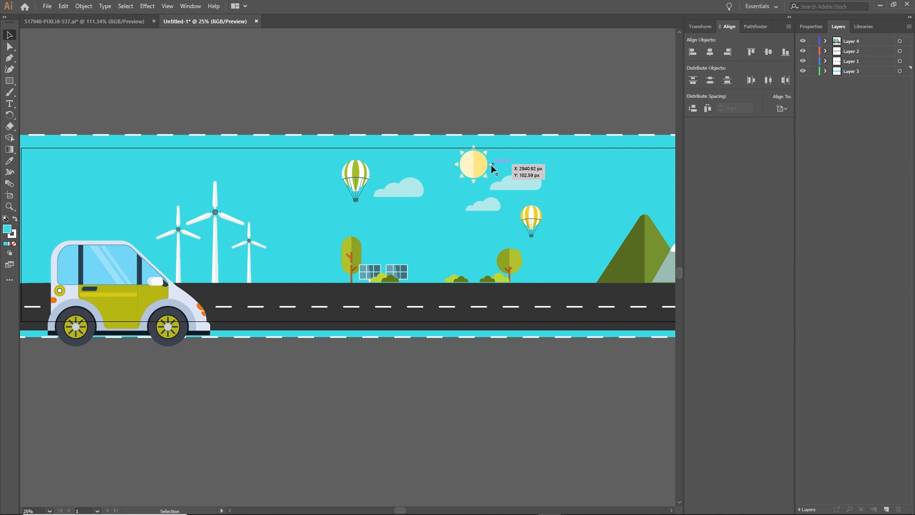
- Create a new document 2000 px wide and 2000 px high
{"action": "key", "text": "ctrl+n"}
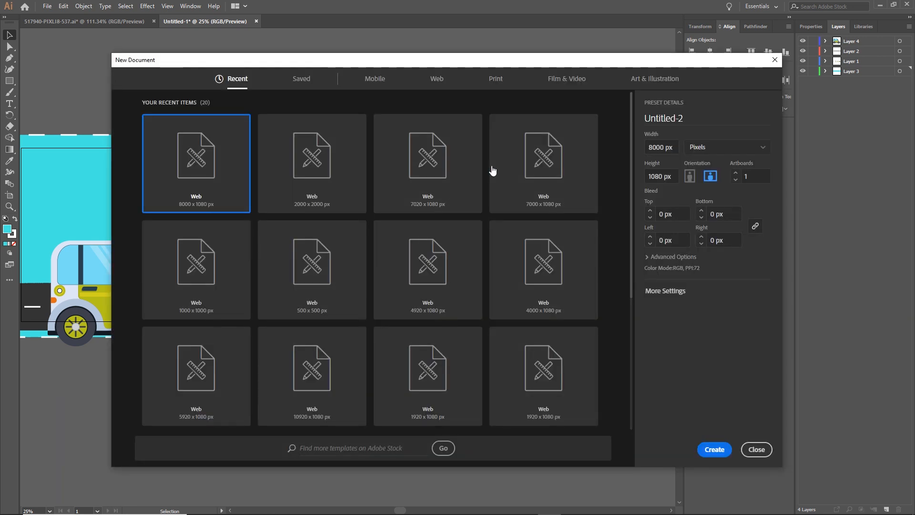
{"action": "double_click", "coordinate": [655, 146]}
{"action": "type", "text": "2000"}
{"action": "double_click", "coordinate": [658, 177]}
{"action": "type", "text": "2000"}
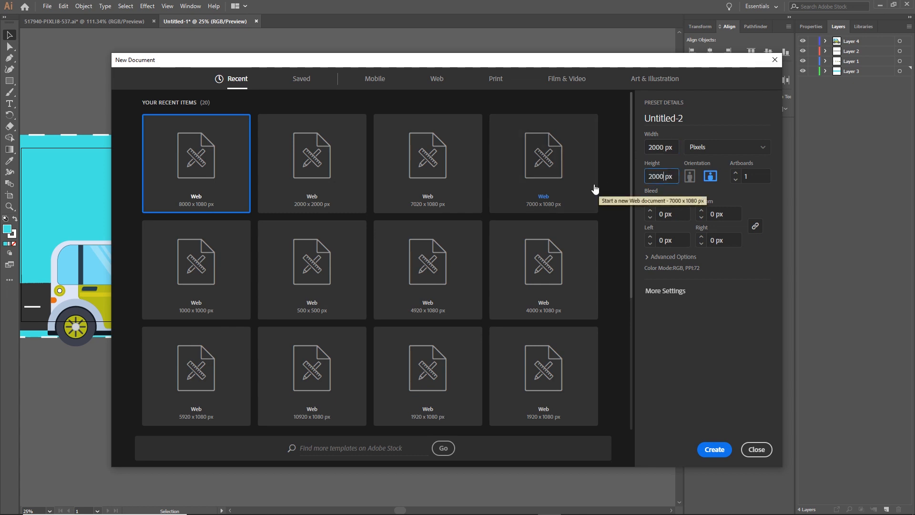
{"action": "left_click", "coordinate": [715, 450]}
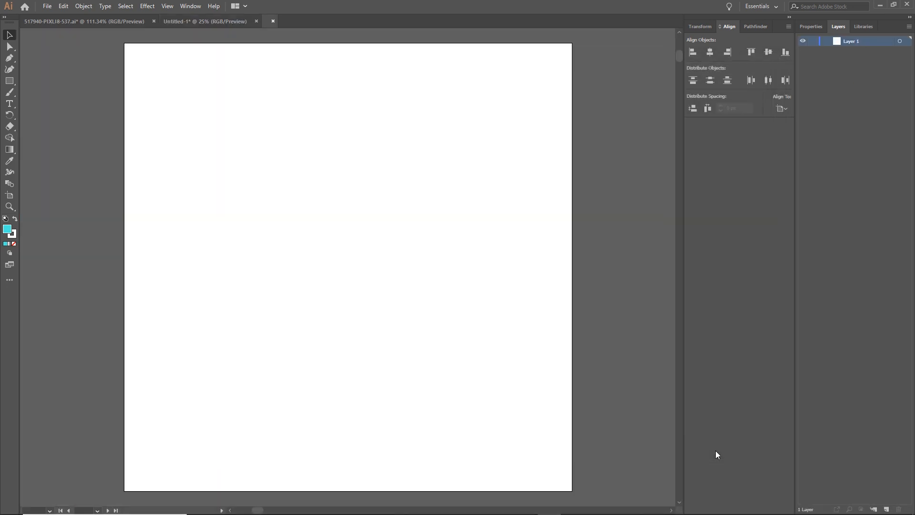
- Copy both hot-air balloons, the clouds and the sun from the wide scene into the 2000 x 2000 px document
{"action": "left_click", "coordinate": [222, 21]}
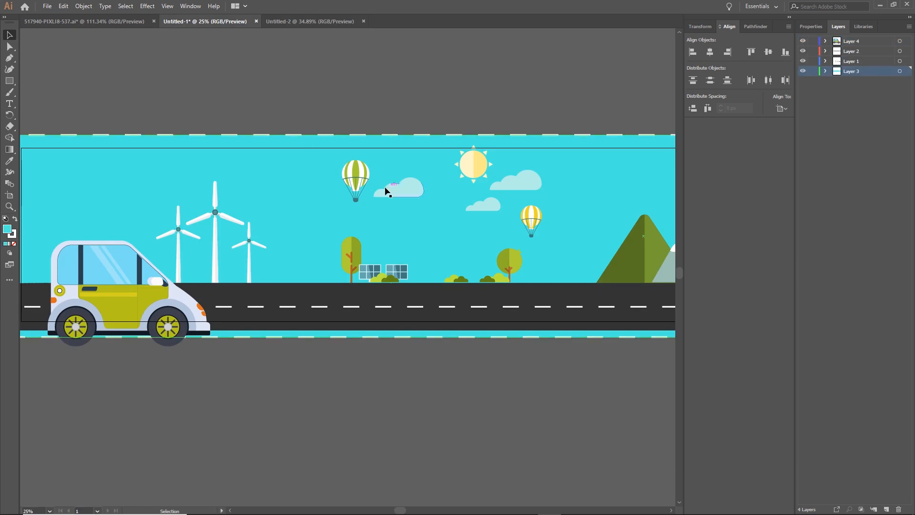
{"action": "left_click", "coordinate": [351, 174]}
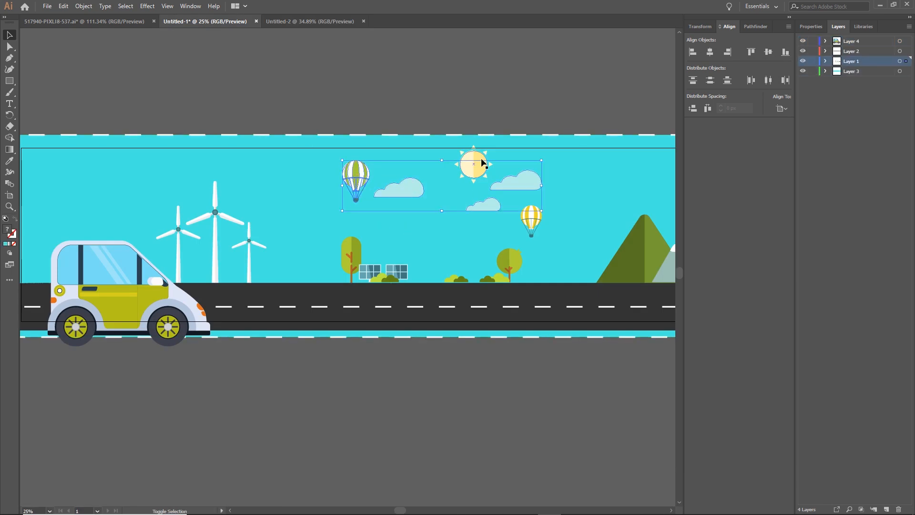
{"action": "left_click", "coordinate": [408, 190], "text": "shift"}
{"action": "left_click", "coordinate": [476, 157], "text": "shift"}
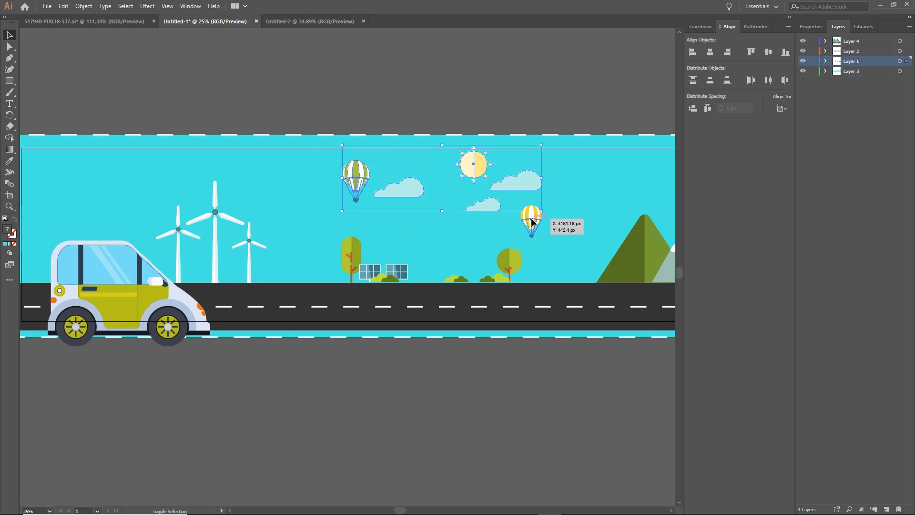
{"action": "left_click", "coordinate": [531, 219], "text": "shift"}
{"action": "left_click_drag", "start_coordinate": [475, 148], "coordinate": [434, 315]}
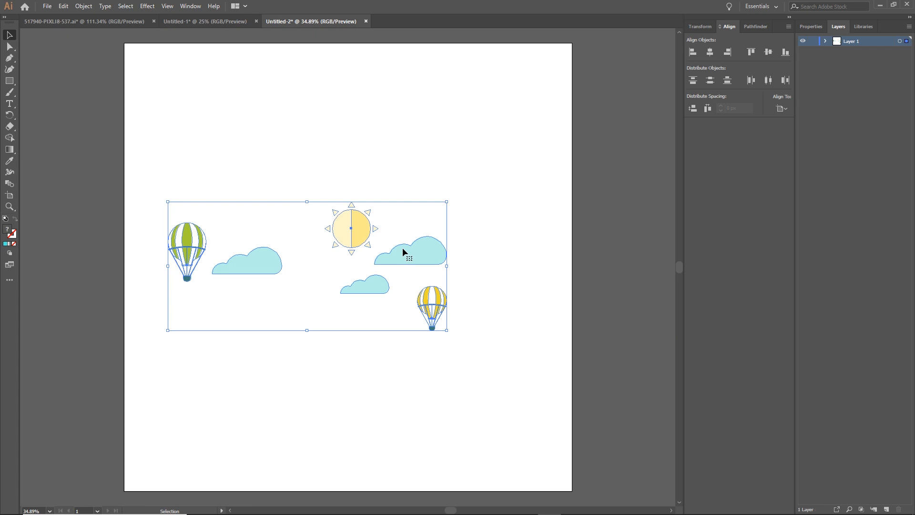
- Delete the original balloons, clouds and sun from the wide scene document
{"action": "left_click", "coordinate": [204, 24]}
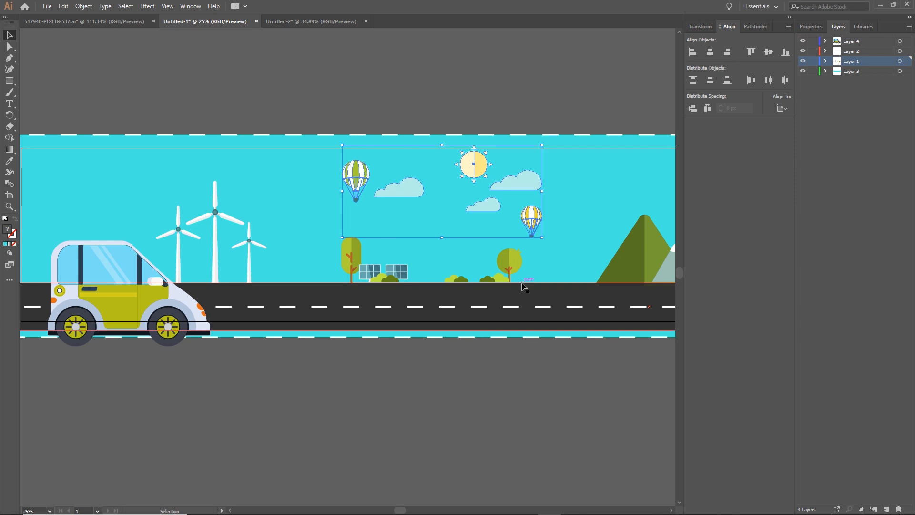
{"action": "key", "text": "Delete"}
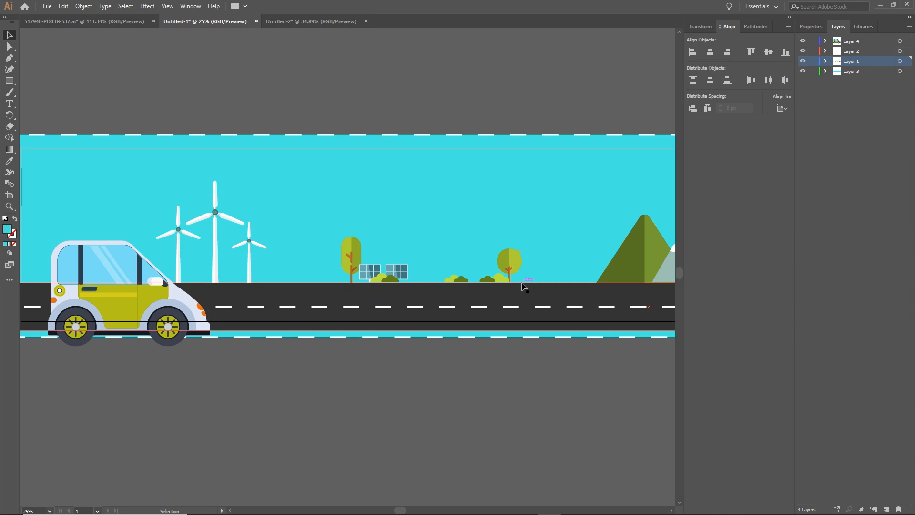
- Check how the turbines, mountains, trees, solar panels and bushes are grouped by selecting them individually in the scene
{"action": "scroll", "coordinate": [438, 253], "scroll_direction": "down", "scroll_amount": 1, "text": "alt"}
{"action": "mouse_move", "coordinate": [484, 341]}
{"action": "left_mouse_down"}
{"action": "mouse_move", "coordinate": [387, 336]}
{"action": "mouse_move", "coordinate": [493, 356]}
{"action": "left_mouse_up"}
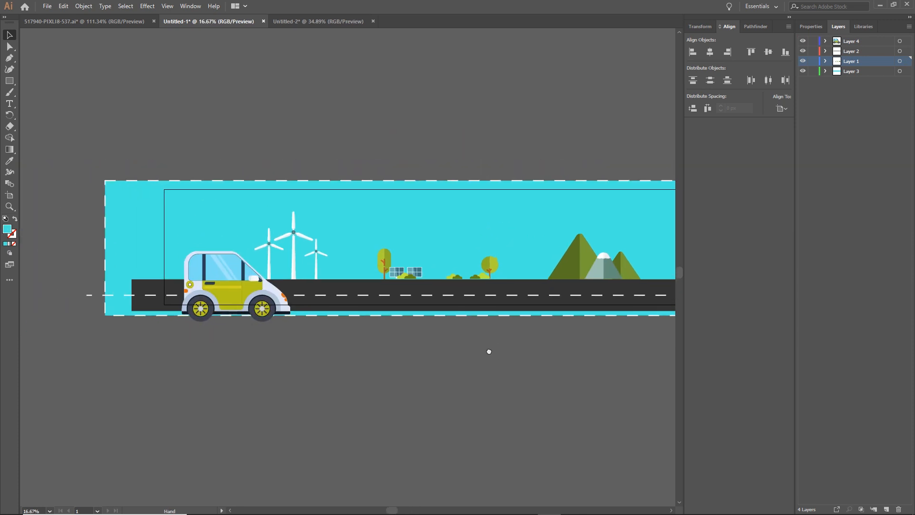
{"action": "left_click", "coordinate": [295, 244]}
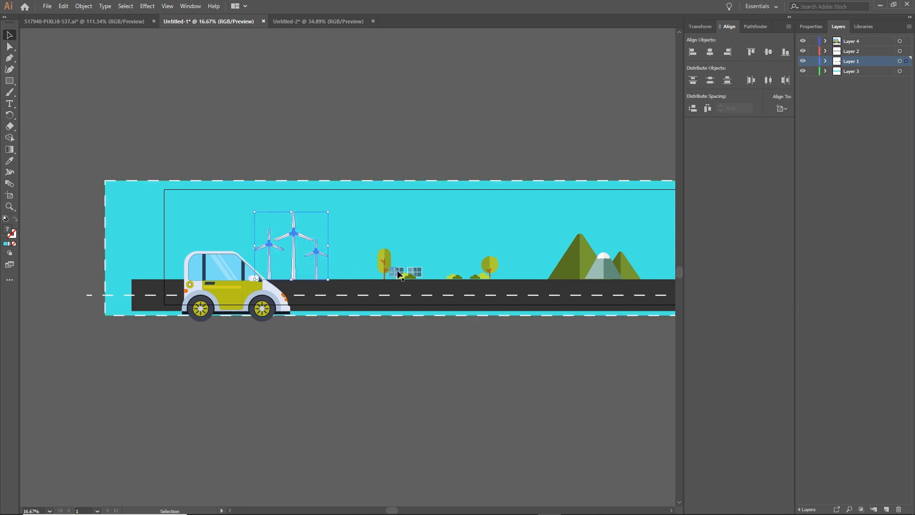
{"action": "left_click", "coordinate": [585, 258]}
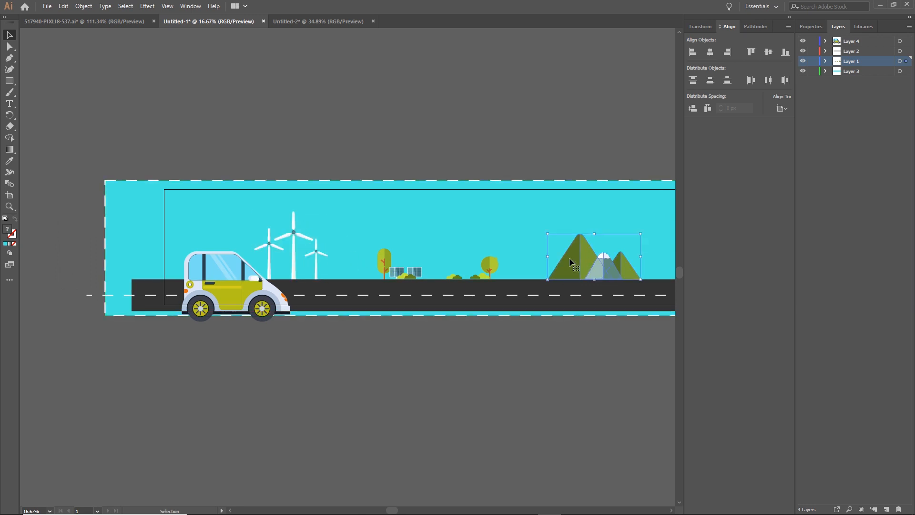
{"action": "left_click", "coordinate": [493, 263]}
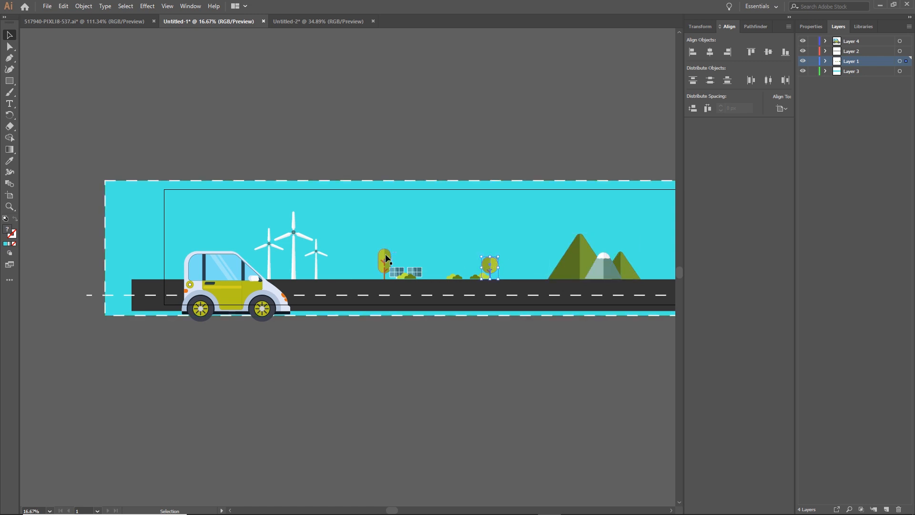
{"action": "left_click", "coordinate": [415, 272]}
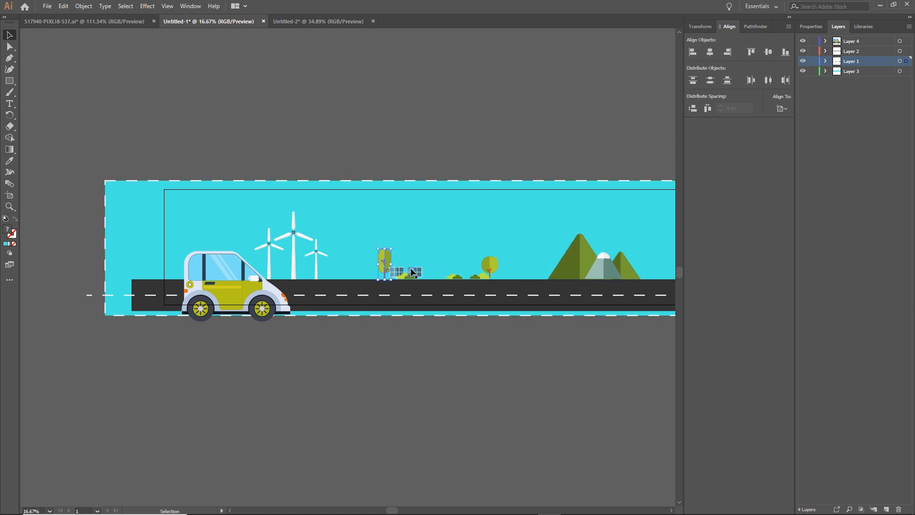
{"action": "left_click", "coordinate": [482, 277]}
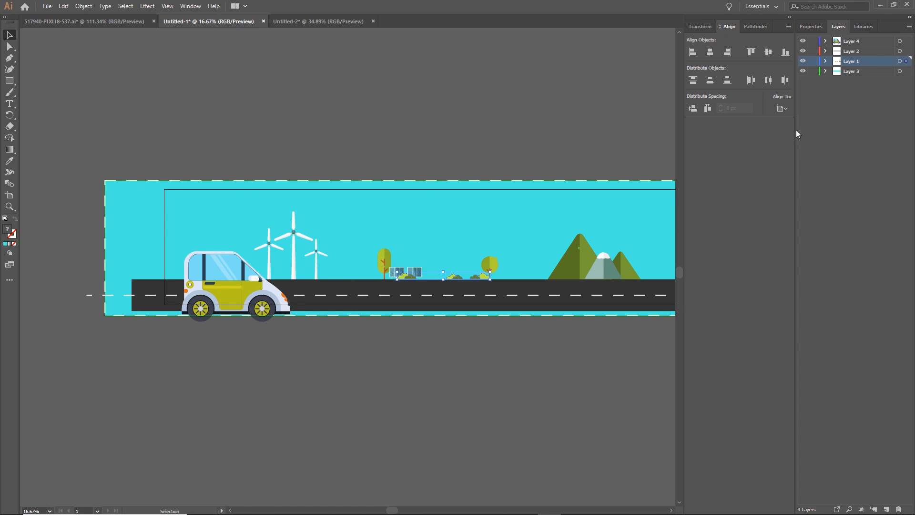
- Identify the individual groups inside Layer 1 by temporarily hiding and showing the first three of them
{"action": "left_click", "coordinate": [824, 61]}
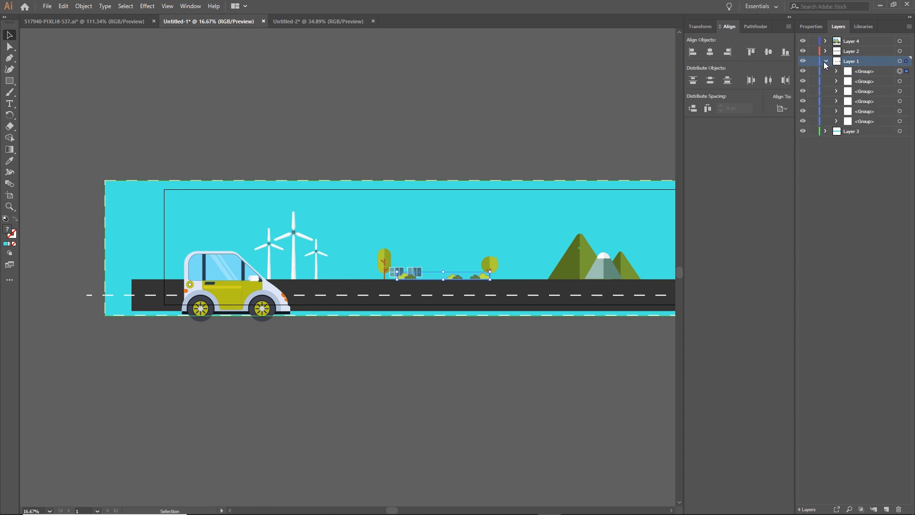
{"action": "left_click", "coordinate": [860, 91]}
{"action": "left_click", "coordinate": [803, 91]}
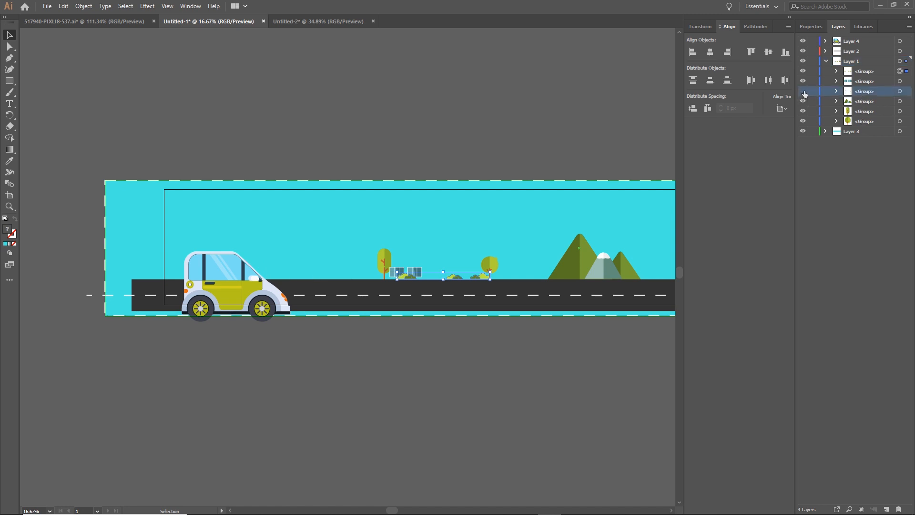
{"action": "left_click", "coordinate": [803, 92]}
{"action": "left_click", "coordinate": [802, 83]}
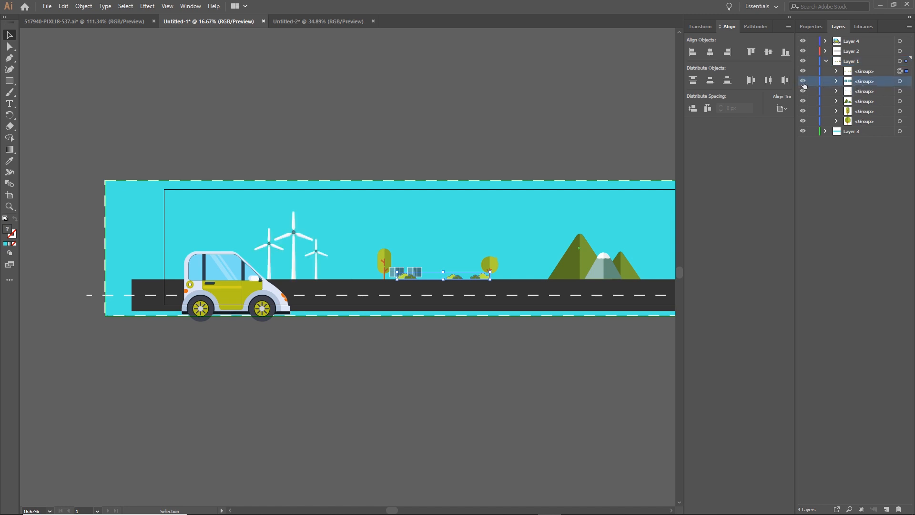
{"action": "left_click", "coordinate": [803, 81]}
{"action": "left_click", "coordinate": [803, 82]}
{"action": "left_click", "coordinate": [803, 71]}
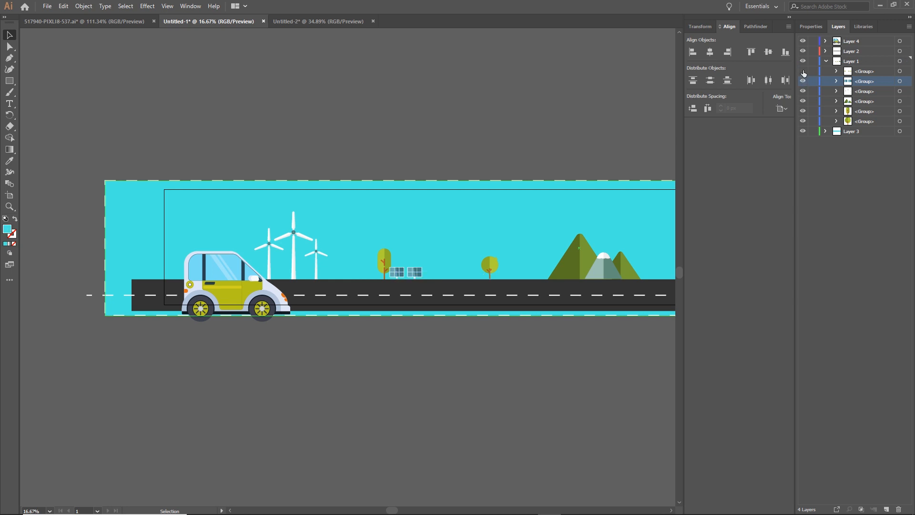
{"action": "left_click", "coordinate": [803, 71]}
{"action": "left_click", "coordinate": [826, 61]}
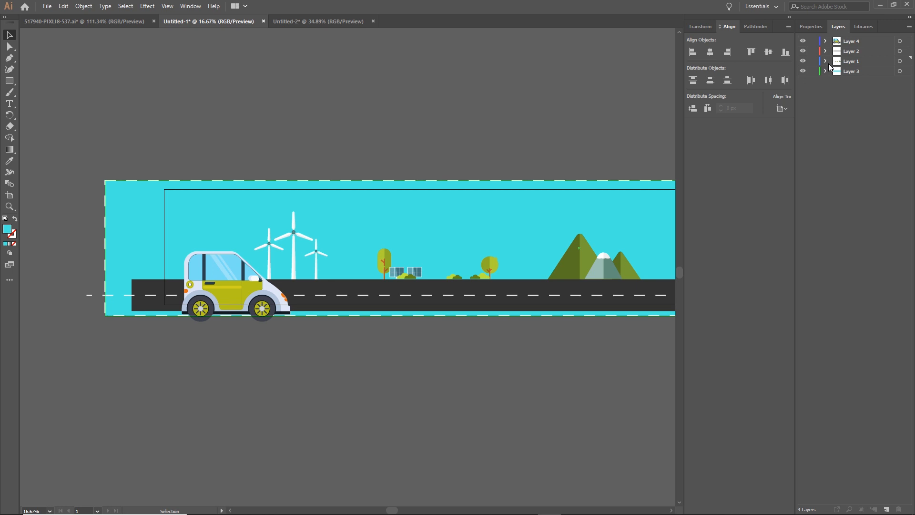
- Release the groups of Layer 1 to separate sublayers in sequence
{"action": "left_click", "coordinate": [853, 64]}
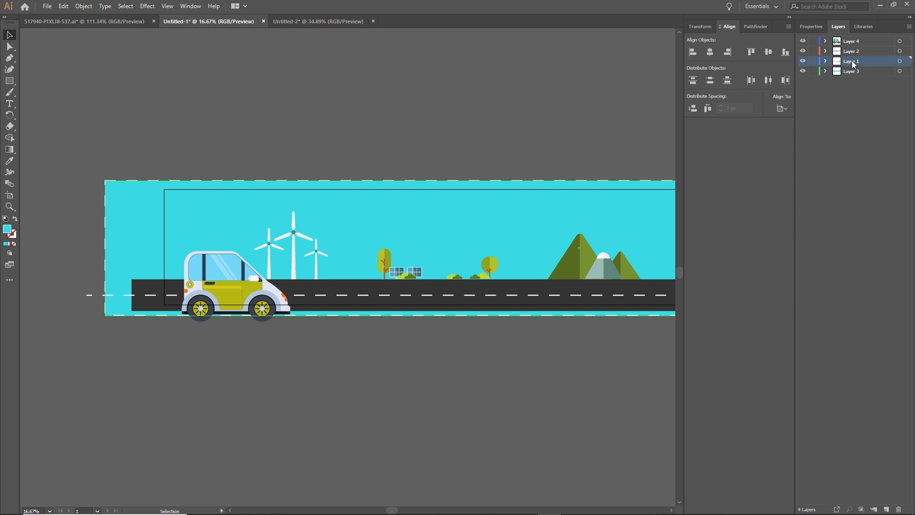
{"action": "left_click", "coordinate": [910, 27]}
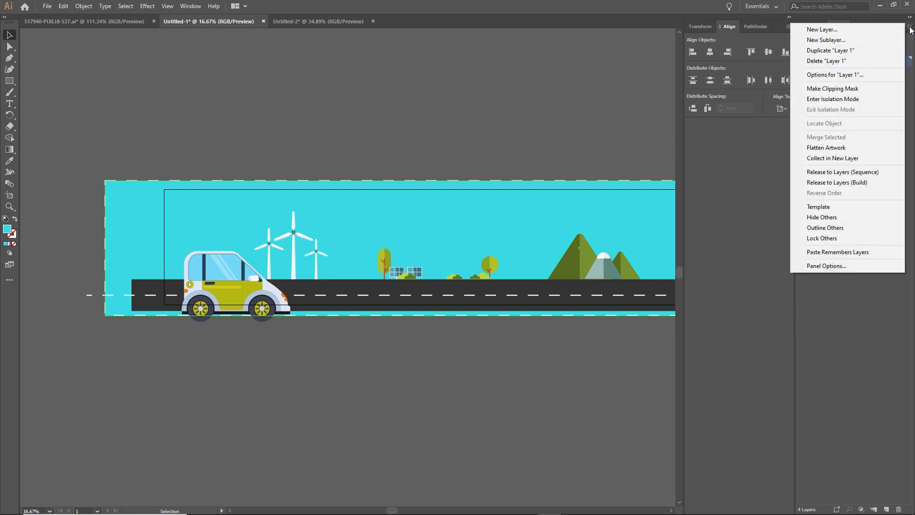
{"action": "left_click", "coordinate": [841, 173]}
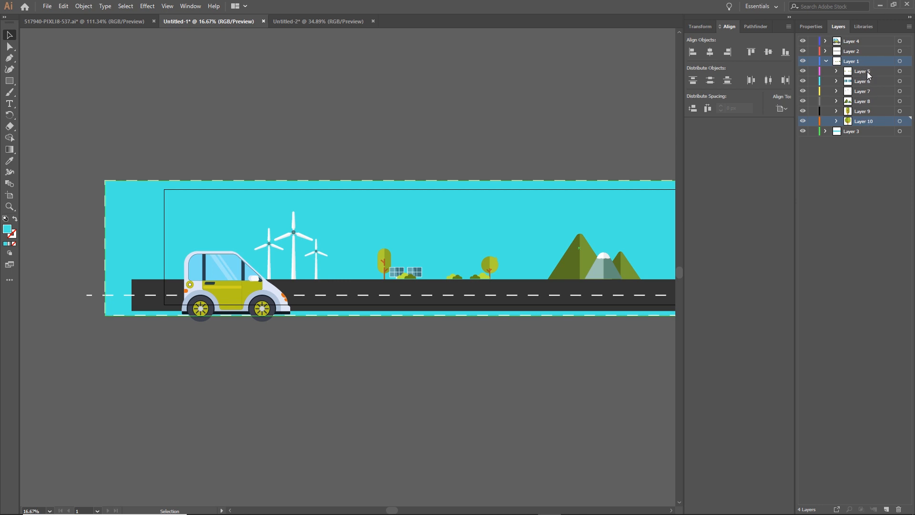
- Try to move the released sublayers out of Layer 1 to below Layer 3, and undo the move
{"action": "left_click", "coordinate": [861, 72]}
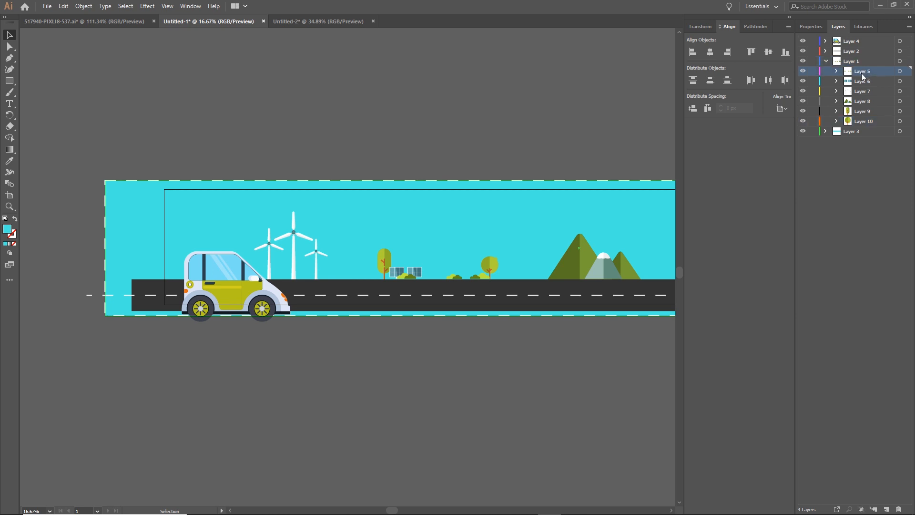
{"action": "left_click", "coordinate": [868, 122], "text": "shift"}
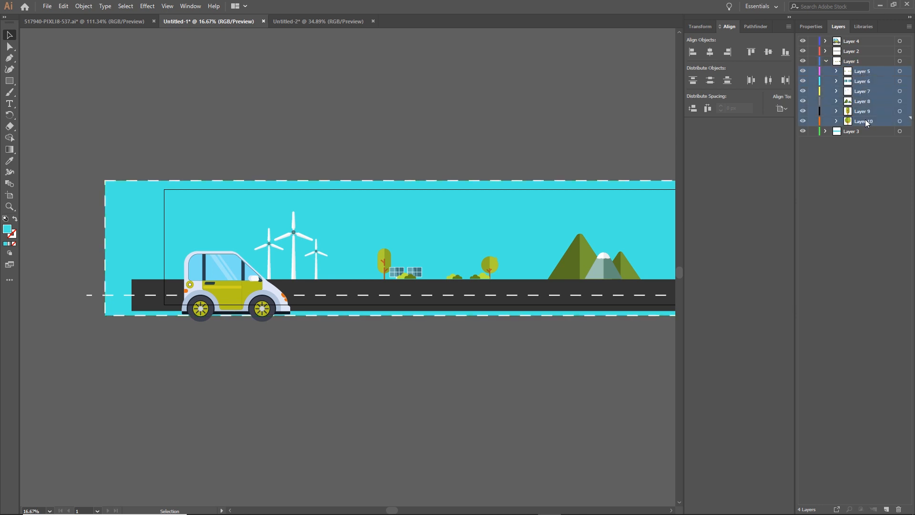
{"action": "left_click_drag", "start_coordinate": [857, 82], "coordinate": [852, 135]}
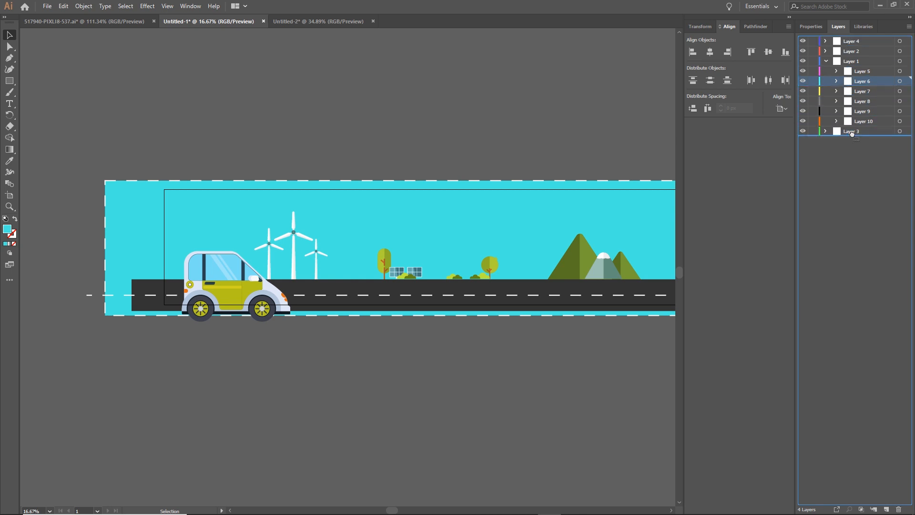
{"action": "left_click_drag", "start_coordinate": [852, 134], "coordinate": [852, 134]}
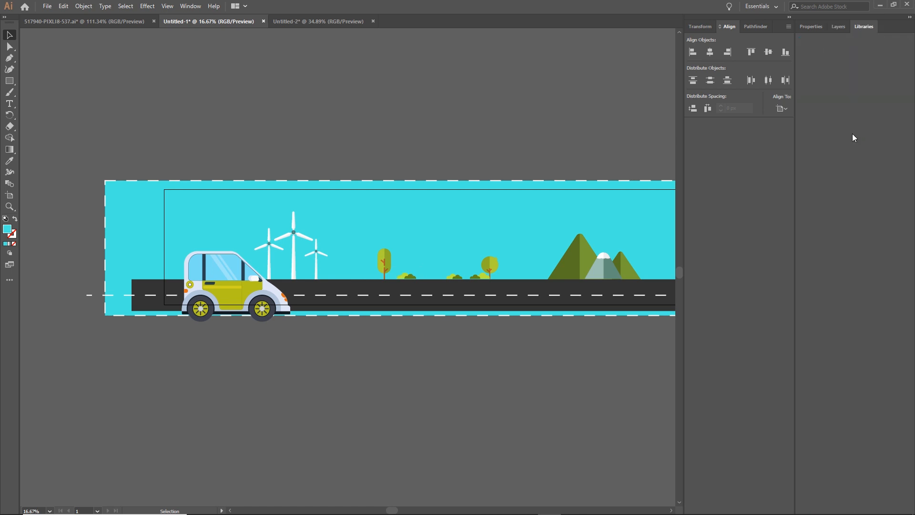
{"action": "left_click", "coordinate": [842, 26]}
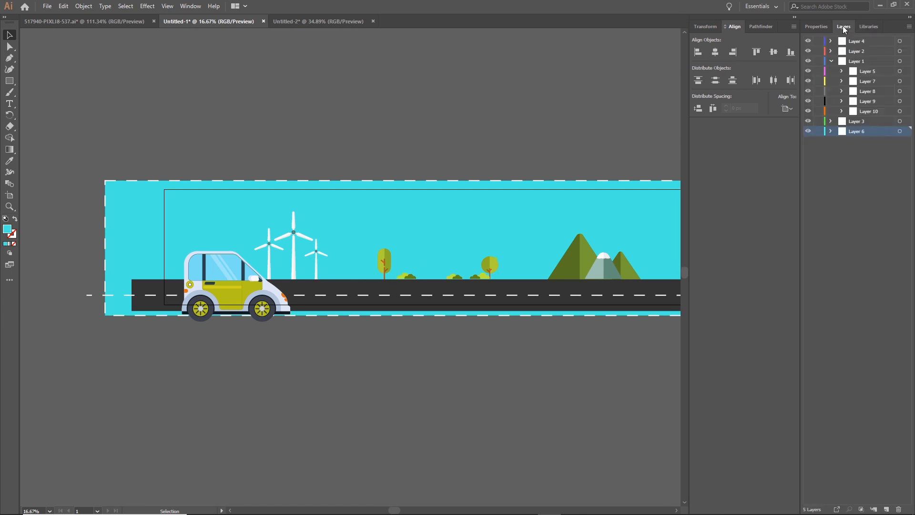
{"action": "key", "text": "ctrl+z"}
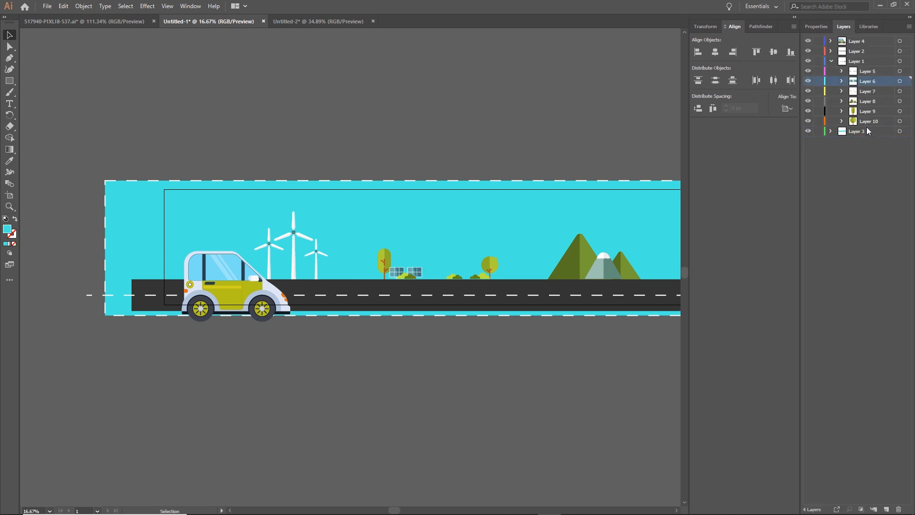
- Move Layers 5 to 10 out of Layer 1 to the top level, and place Layer 3 at the bottom of the stack
{"action": "left_click", "coordinate": [868, 121]}
{"action": "left_click", "coordinate": [865, 71], "text": "shift"}
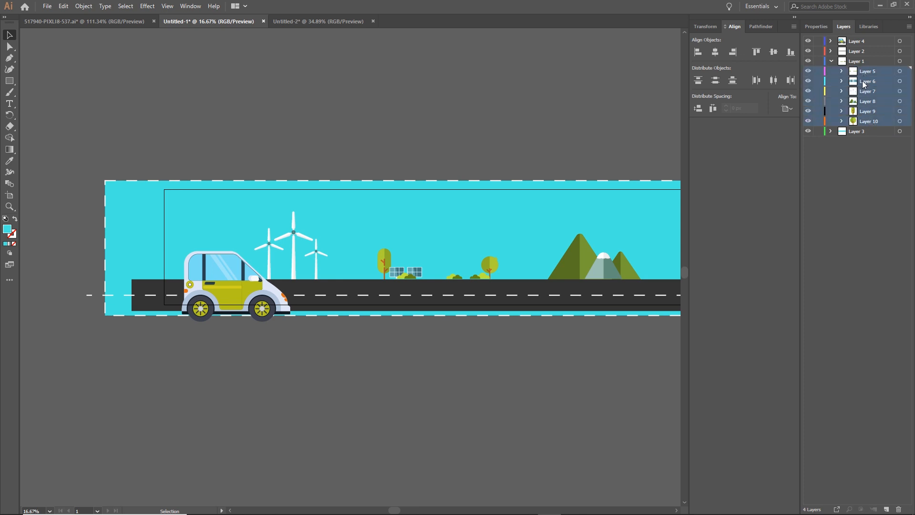
{"action": "left_click_drag", "start_coordinate": [863, 86], "coordinate": [843, 136]}
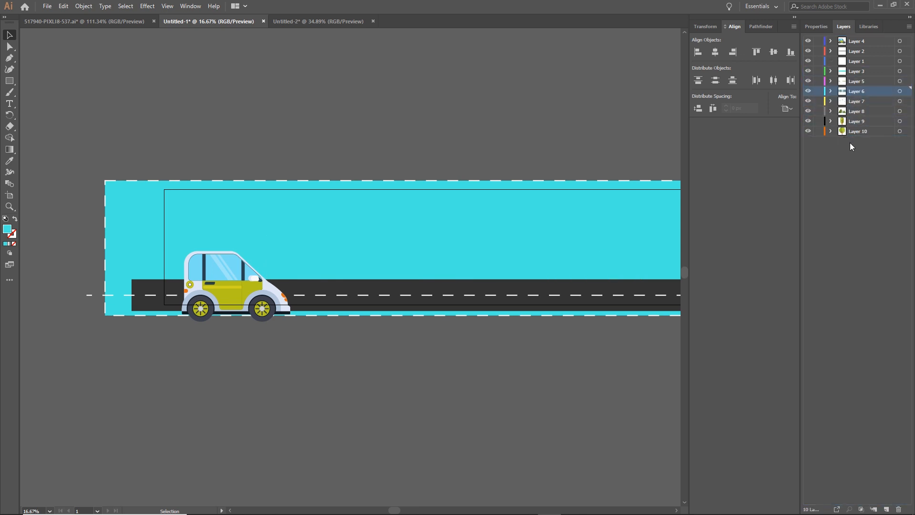
{"action": "left_click", "coordinate": [853, 71]}
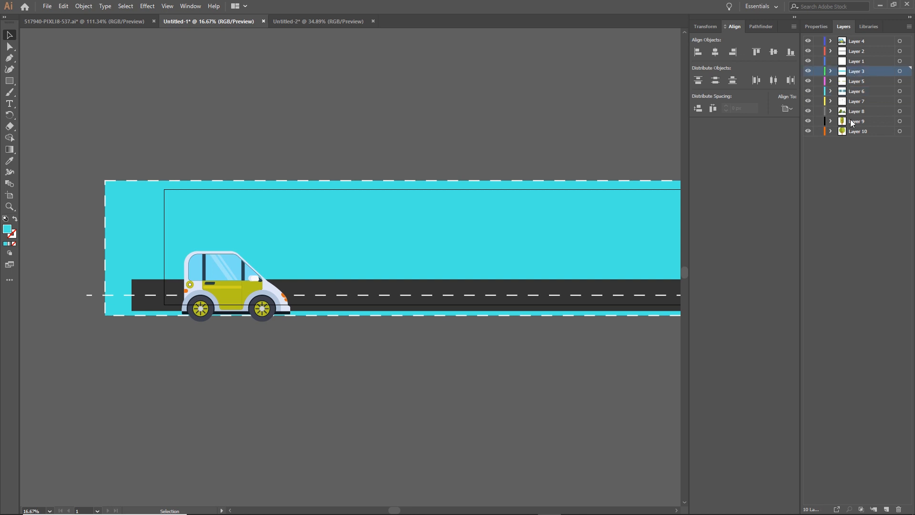
{"action": "left_click_drag", "start_coordinate": [854, 74], "coordinate": [853, 139]}
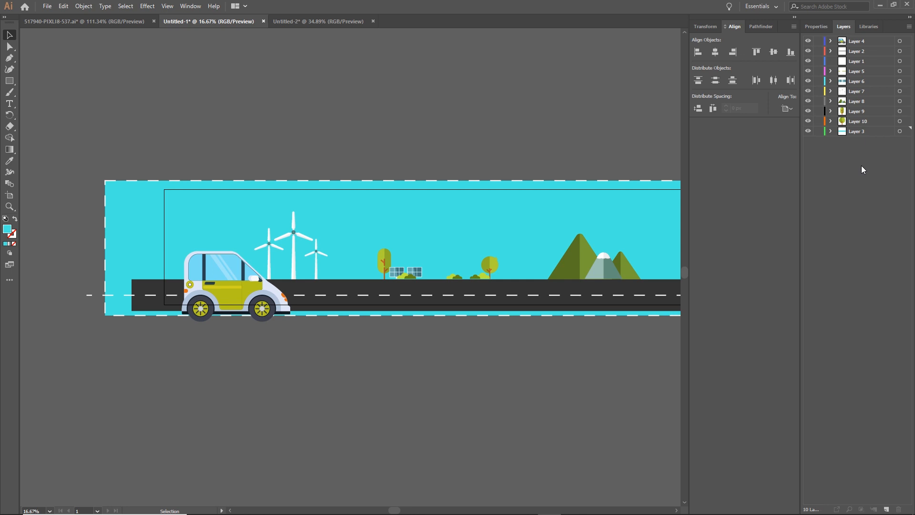
- Ungroup the wind turbines on Layer 7 into separate turbines, and select the one nearest the car
{"action": "left_click", "coordinate": [294, 229]}
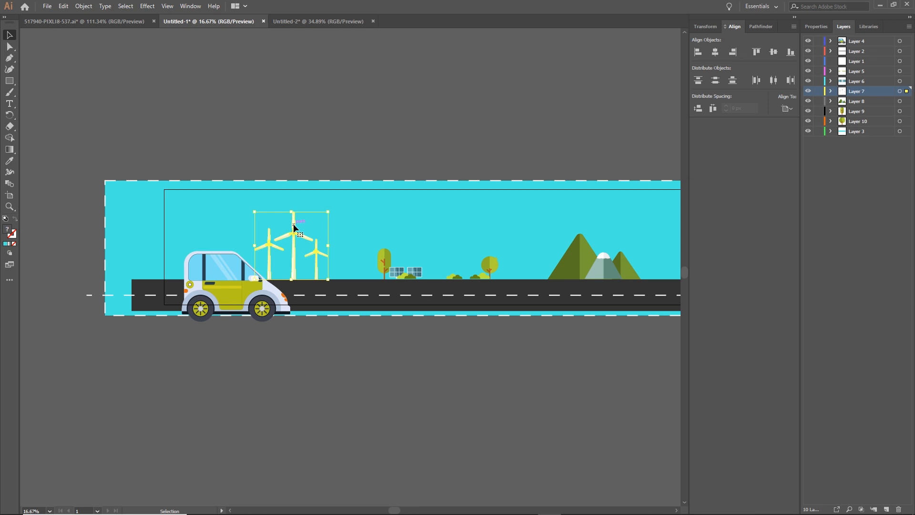
{"action": "left_click", "coordinate": [335, 370]}
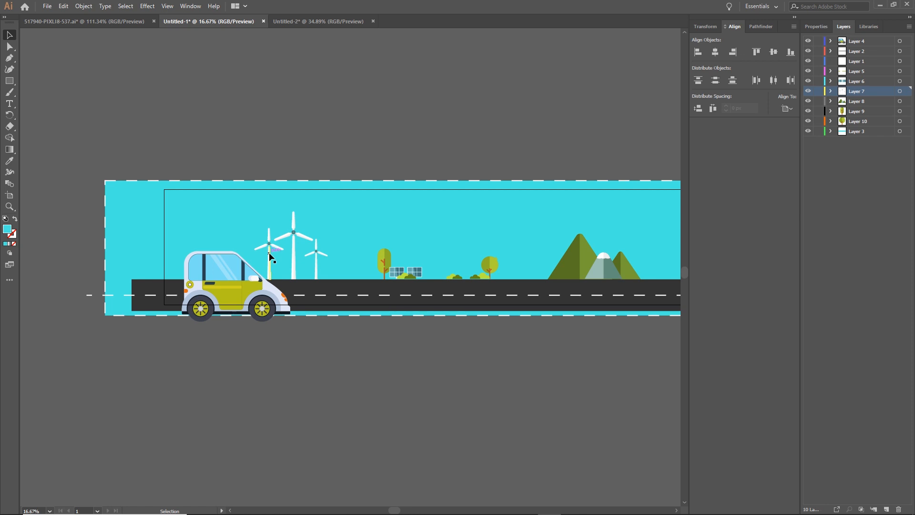
{"action": "left_click", "coordinate": [295, 248]}
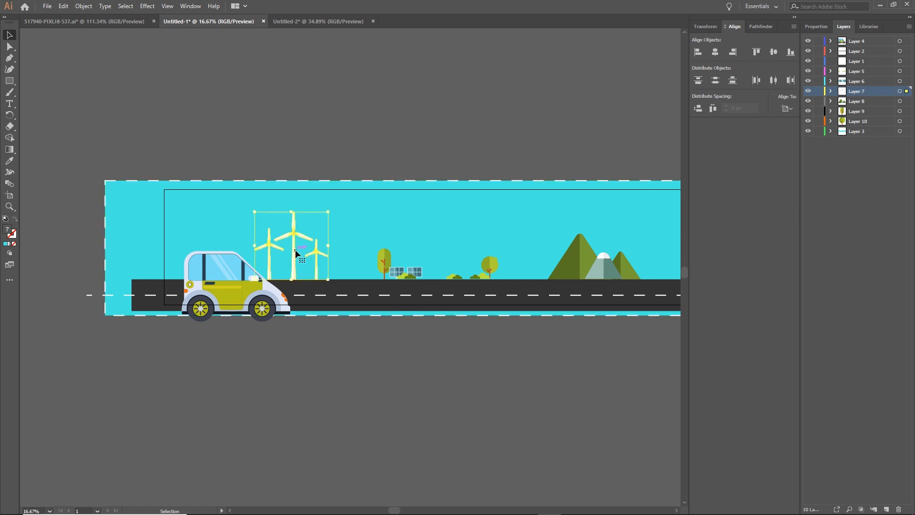
{"action": "key", "text": "ctrl"}
{"action": "left_click", "coordinate": [376, 370]}
{"action": "scroll", "coordinate": [283, 242], "scroll_direction": "up", "scroll_amount": 3}
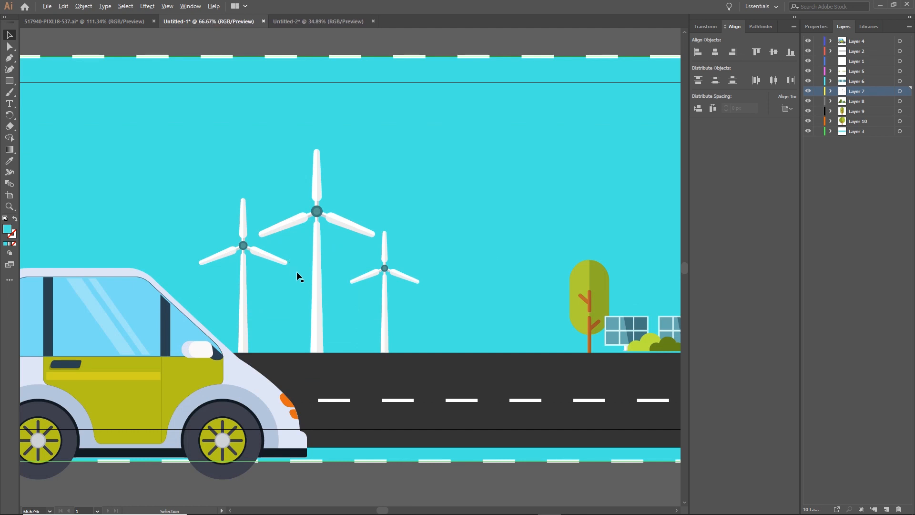
{"action": "scroll", "coordinate": [298, 273], "scroll_direction": "up", "scroll_amount": 2}
{"action": "left_click", "coordinate": [190, 266]}
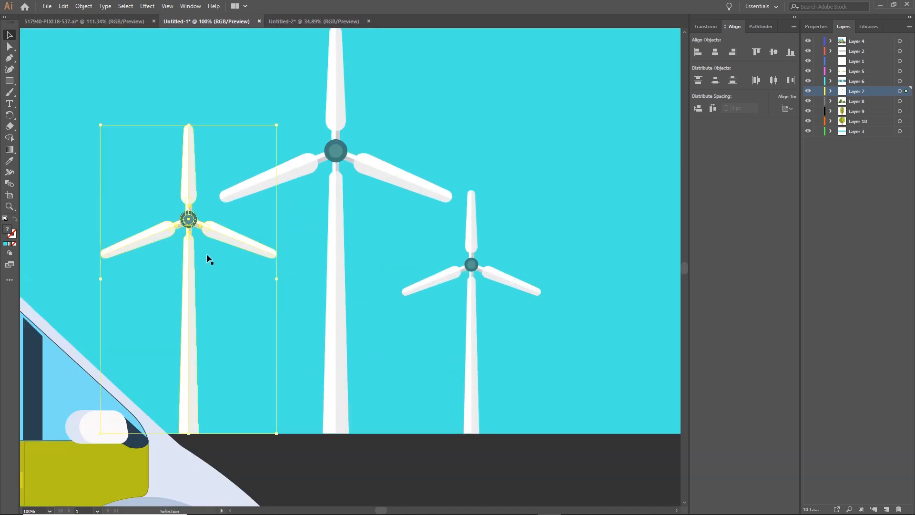
- Select each of the three wind turbines individually to check that they are separate objects, and clear the selection
{"action": "left_click", "coordinate": [341, 194]}
{"action": "left_click", "coordinate": [476, 273]}
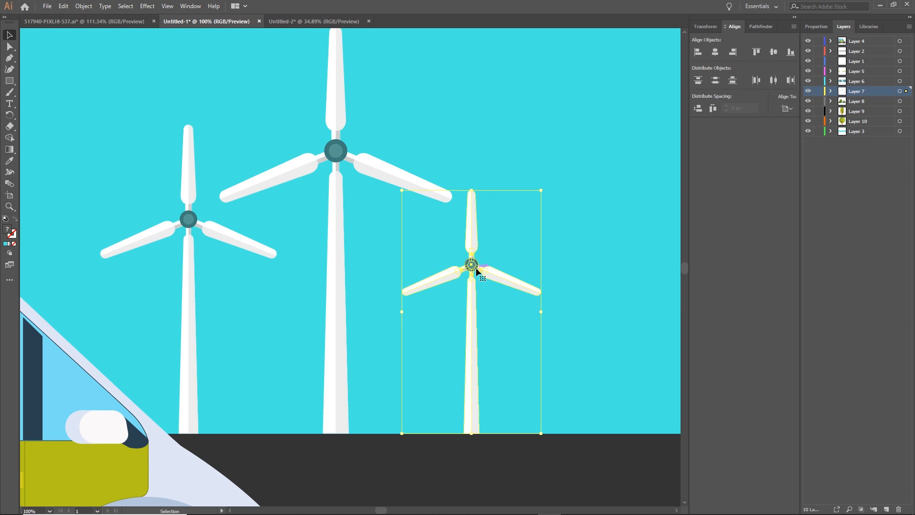
{"action": "left_click", "coordinate": [187, 283]}
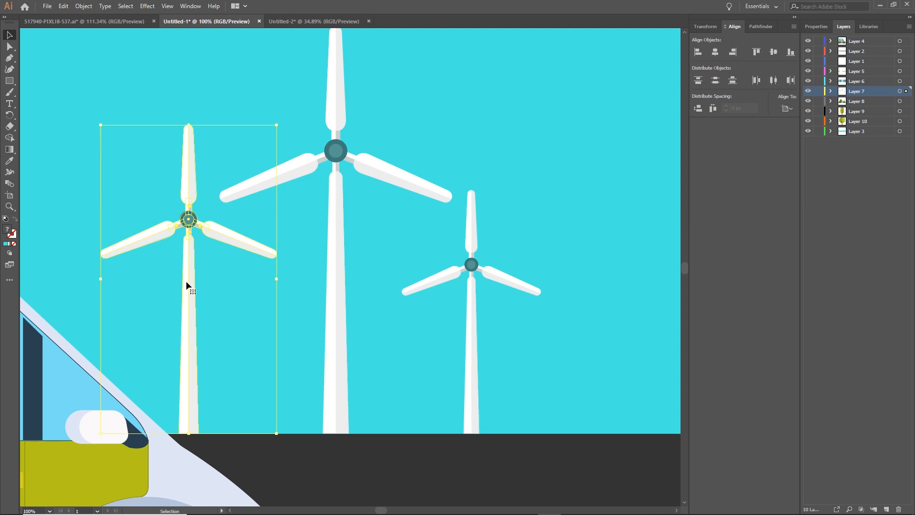
{"action": "scroll", "coordinate": [435, 198], "scroll_direction": "down", "scroll_amount": 3}
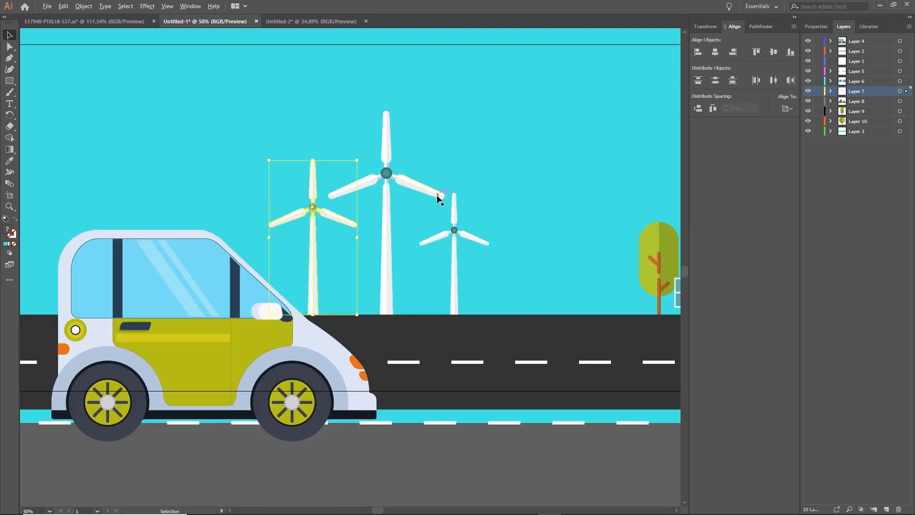
{"action": "left_click", "coordinate": [487, 411]}
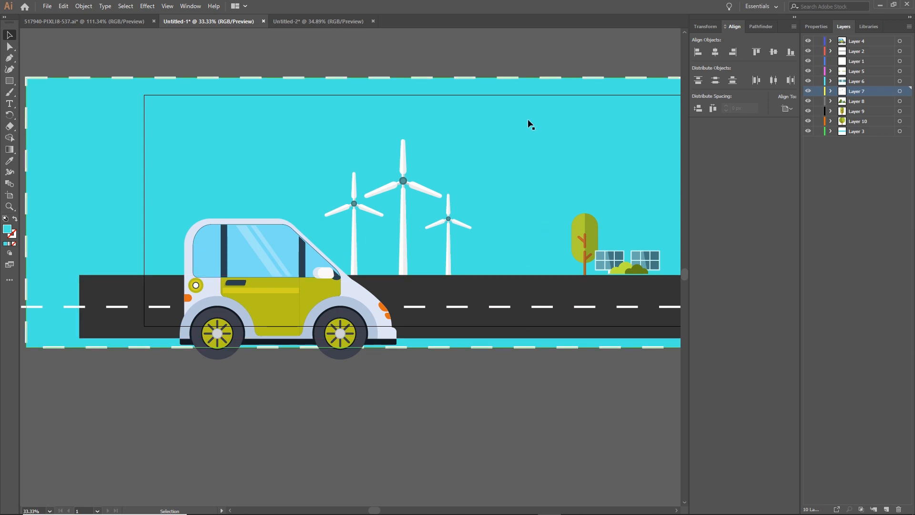
- Undo the accidental move of the blue sky background and lock Layer 3, which holds it
{"action": "left_click", "coordinate": [542, 129]}
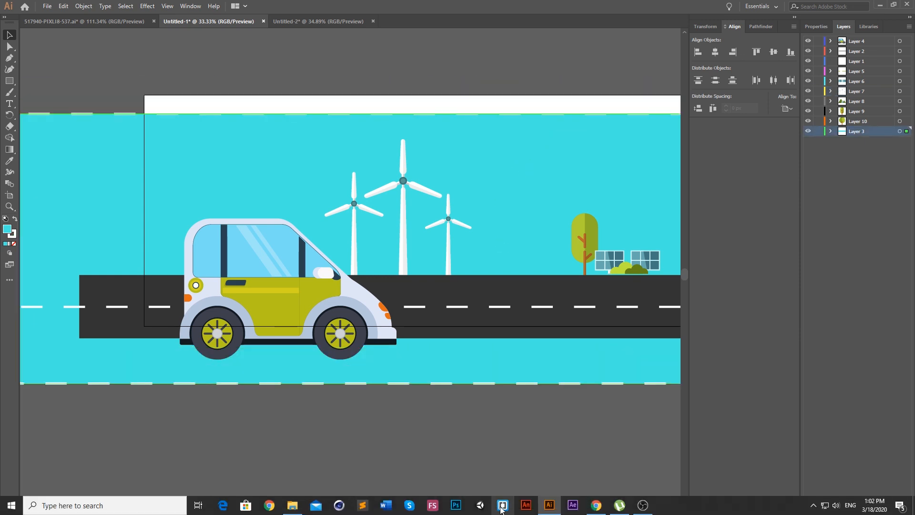
{"action": "left_click", "coordinate": [818, 131]}
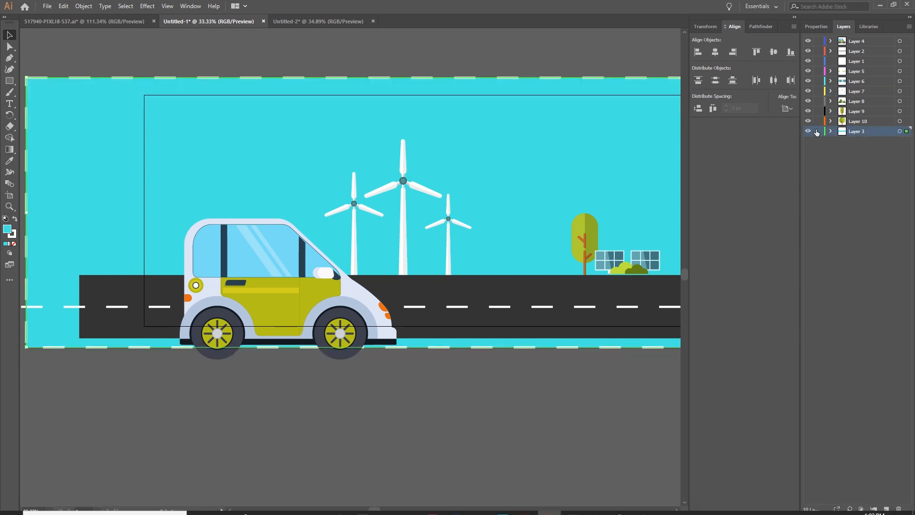
{"action": "left_click_drag", "start_coordinate": [626, 149], "coordinate": [541, 129]}
- Ungroup the wind turbine nearest the car into its individual parts and clear the selection
{"action": "scroll", "coordinate": [482, 153], "scroll_direction": "up", "scroll_amount": 2}
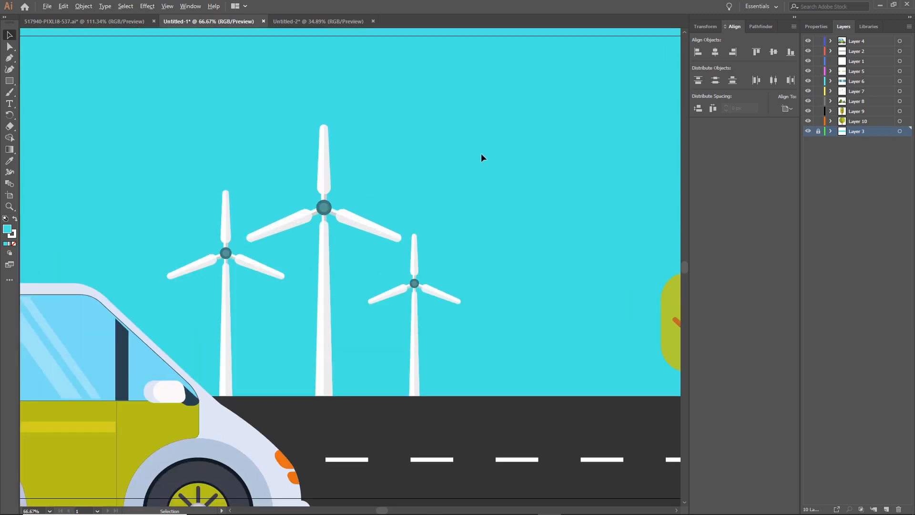
{"action": "left_click_drag", "start_coordinate": [396, 207], "coordinate": [568, 131]}
{"action": "scroll", "coordinate": [456, 181], "scroll_direction": "up", "scroll_amount": 2}
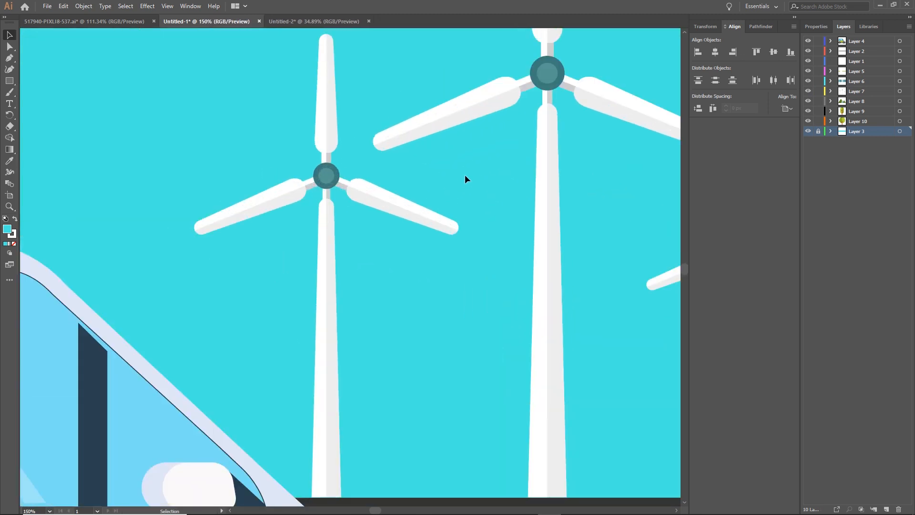
{"action": "left_click", "coordinate": [332, 252]}
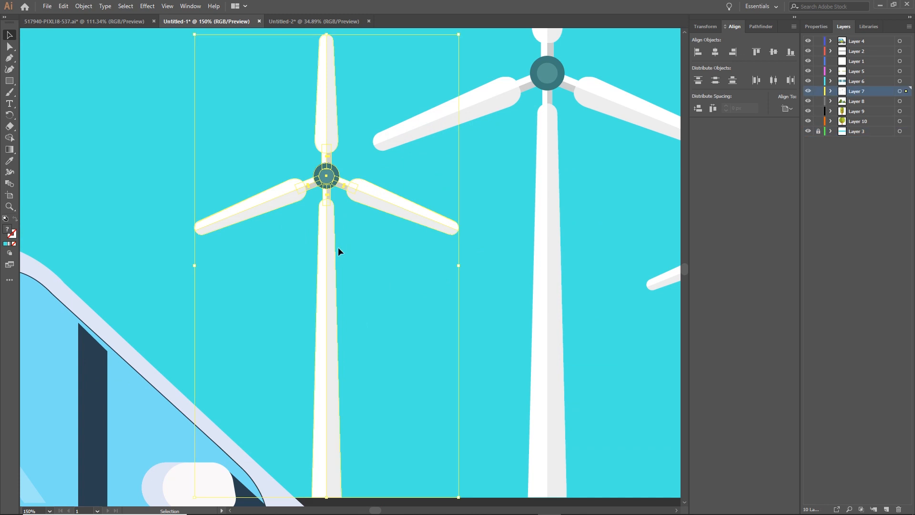
{"action": "key", "text": "ctrl"}
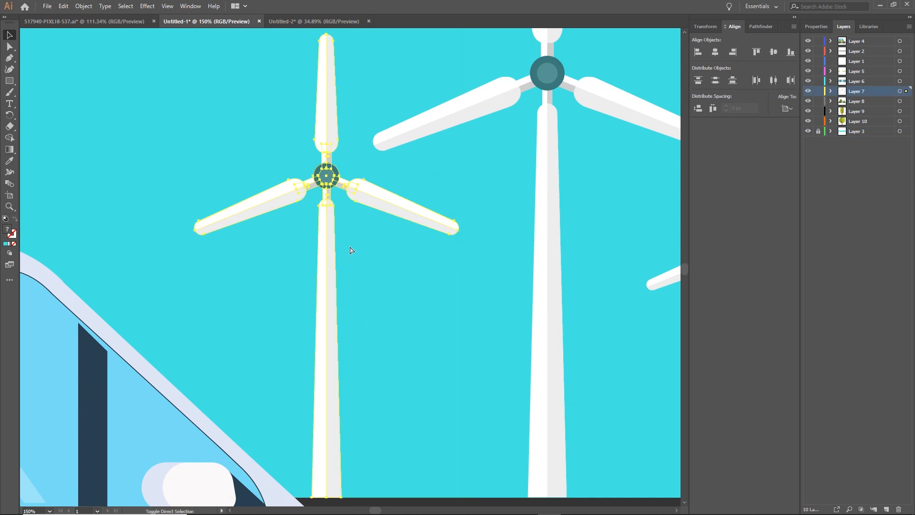
{"action": "left_click", "coordinate": [509, 189]}
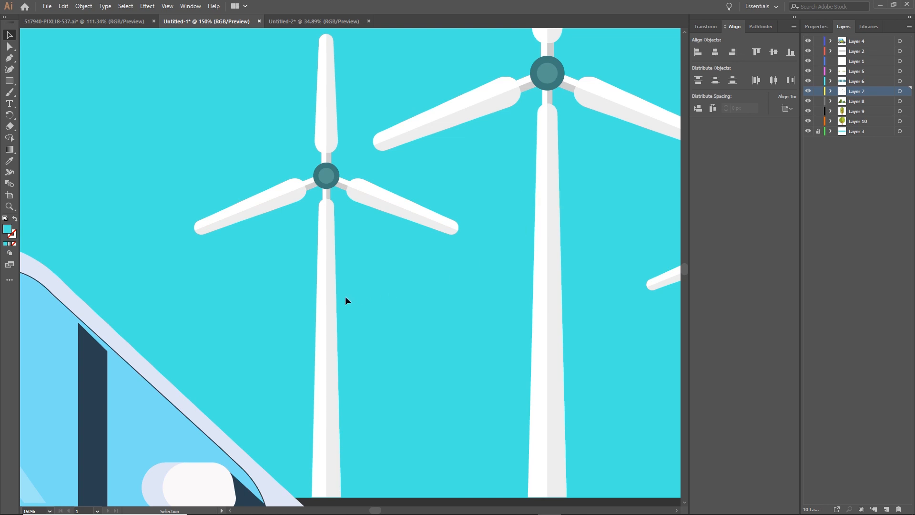
- Try moving the tower halves and one lower blade of the turbine nearest the car, and undo each move
{"action": "left_click_drag", "start_coordinate": [333, 309], "coordinate": [396, 310]}
{"action": "key", "text": "ctrl+z"}
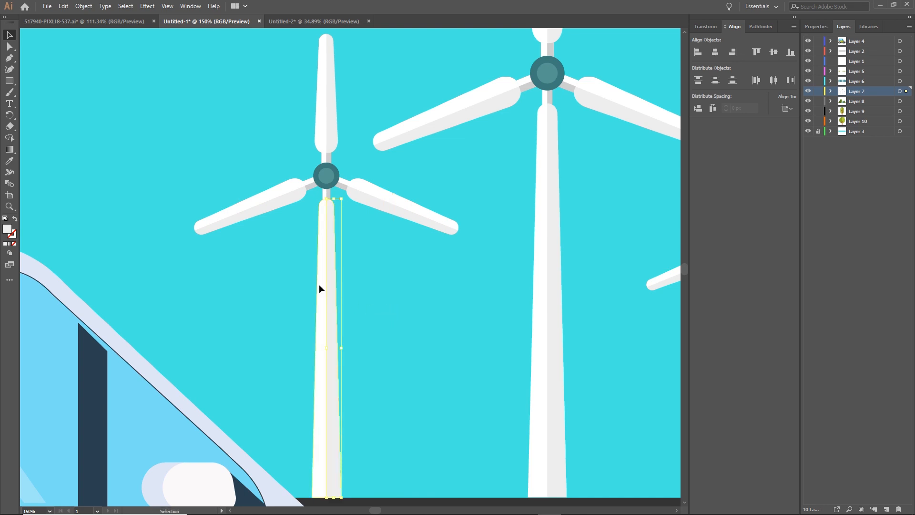
{"action": "left_click_drag", "start_coordinate": [319, 284], "coordinate": [265, 289]}
{"action": "key", "text": "ctrl+z"}
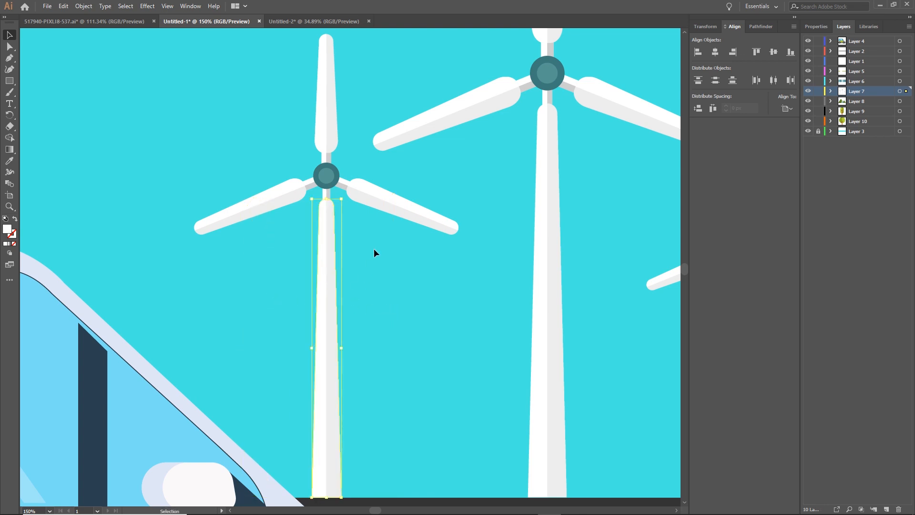
{"action": "left_click", "coordinate": [399, 211]}
{"action": "left_click_drag", "start_coordinate": [398, 207], "coordinate": [451, 206]}
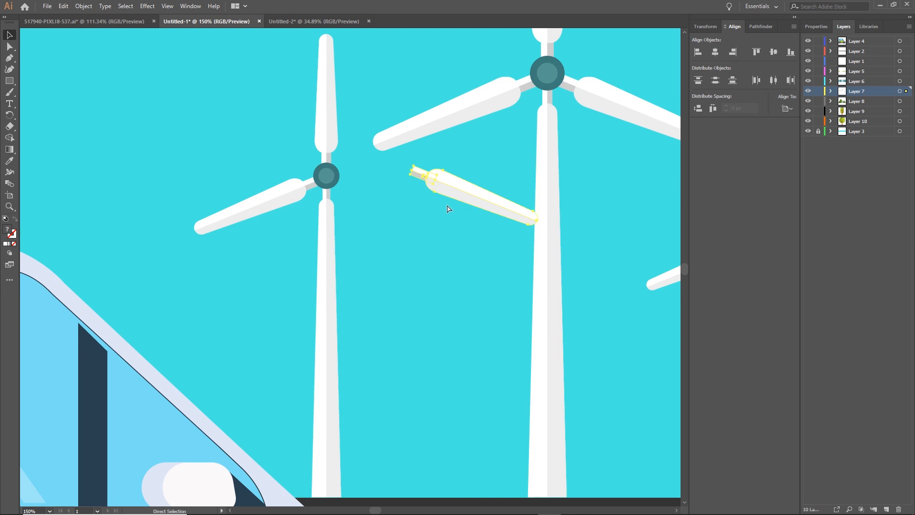
{"action": "key", "text": "ctrl+z"}
{"action": "left_click", "coordinate": [428, 319]}
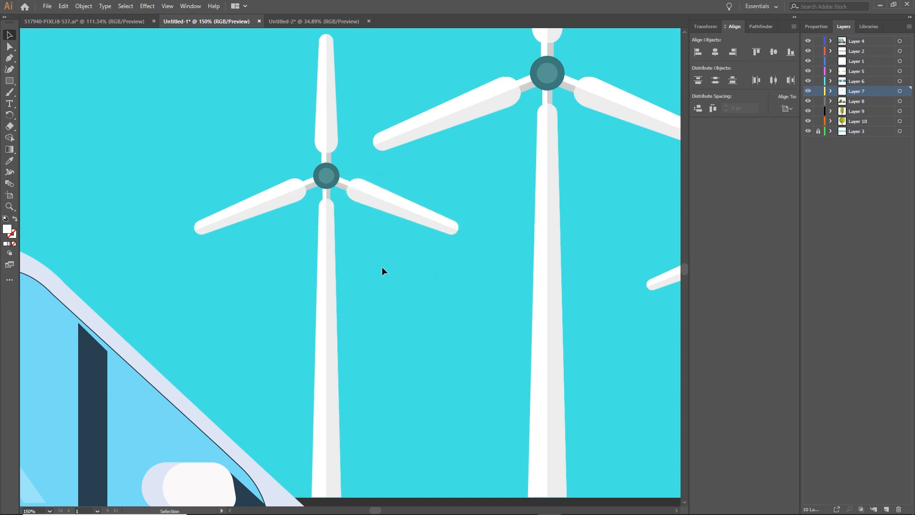
- Group the two tower halves and the neck piece below the hub of the turbine nearest the car
{"action": "scroll", "coordinate": [320, 219], "scroll_direction": "up", "scroll_amount": 4}
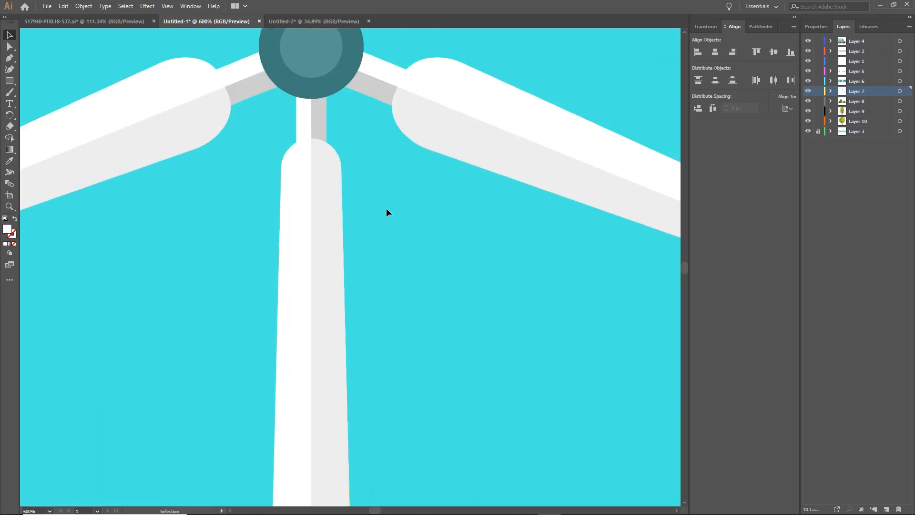
{"action": "left_click", "coordinate": [327, 188]}
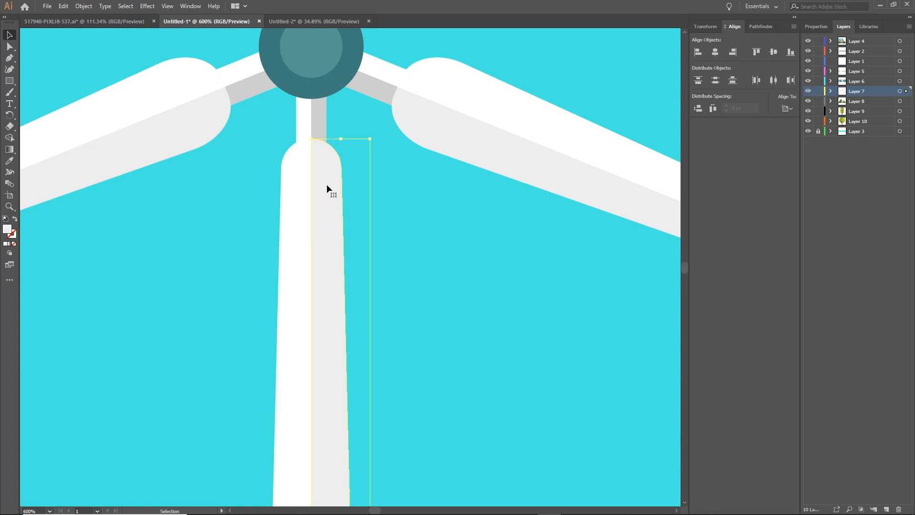
{"action": "left_click", "coordinate": [298, 189], "text": "shift"}
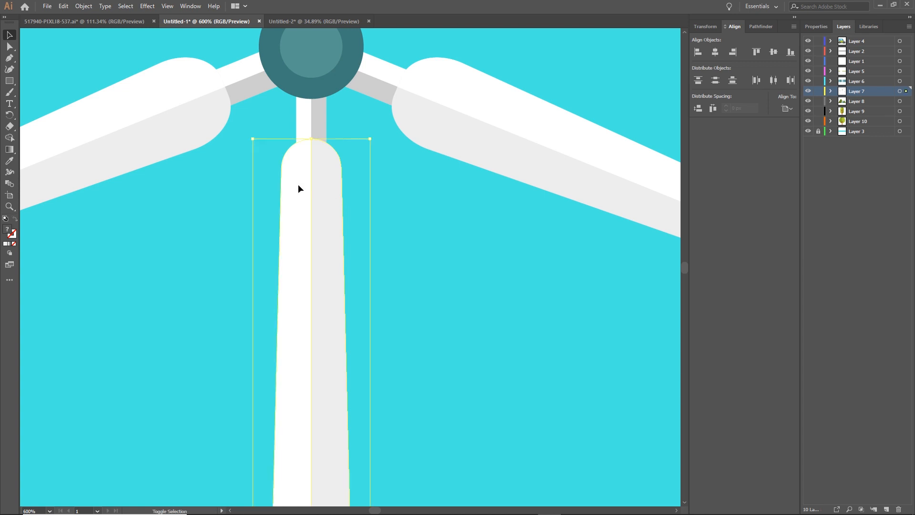
{"action": "left_click", "coordinate": [317, 116], "text": "shift"}
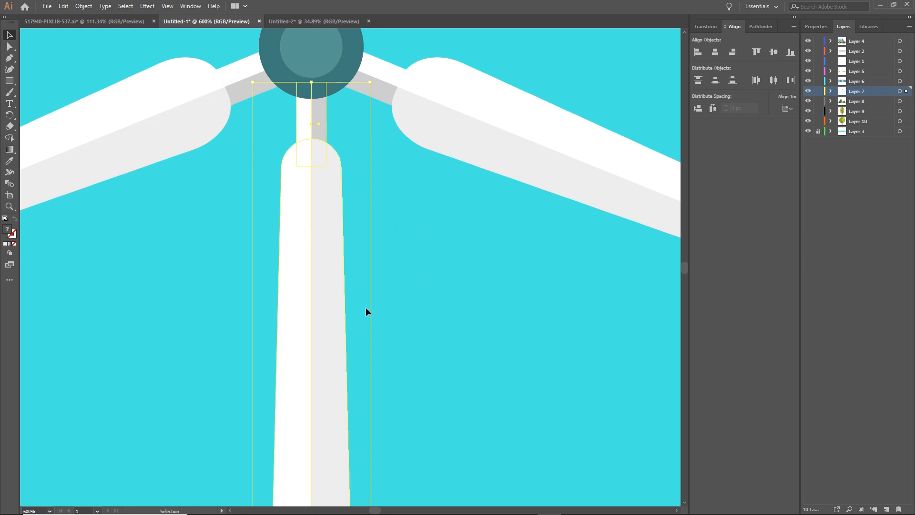
{"action": "scroll", "coordinate": [337, 234], "scroll_direction": "down", "scroll_amount": 2}
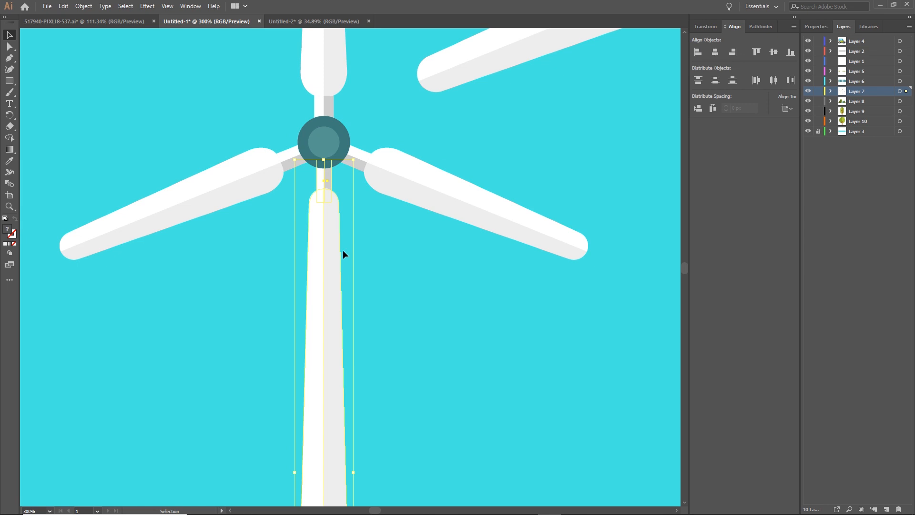
{"action": "scroll", "coordinate": [343, 254], "scroll_direction": "down", "scroll_amount": 1}
{"action": "scroll", "coordinate": [346, 254], "scroll_direction": "down", "scroll_amount": 1}
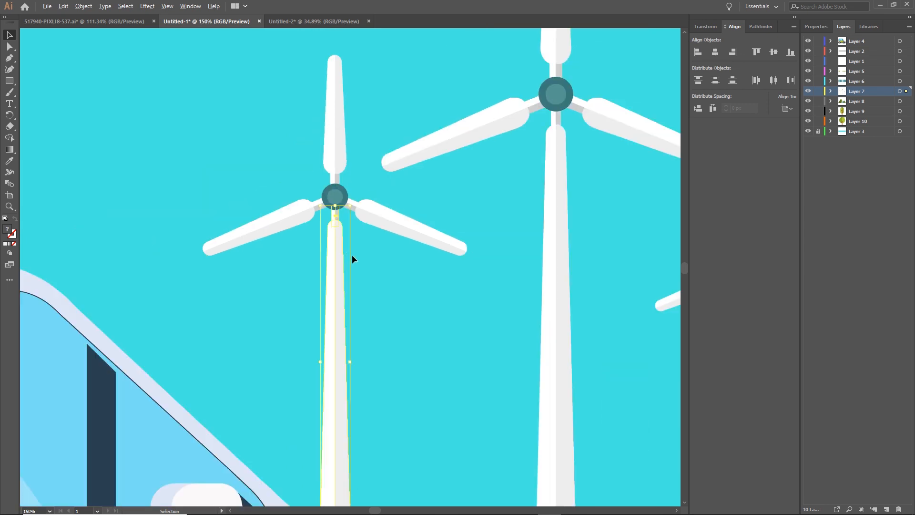
{"action": "left_click_drag", "start_coordinate": [400, 260], "coordinate": [435, 187]}
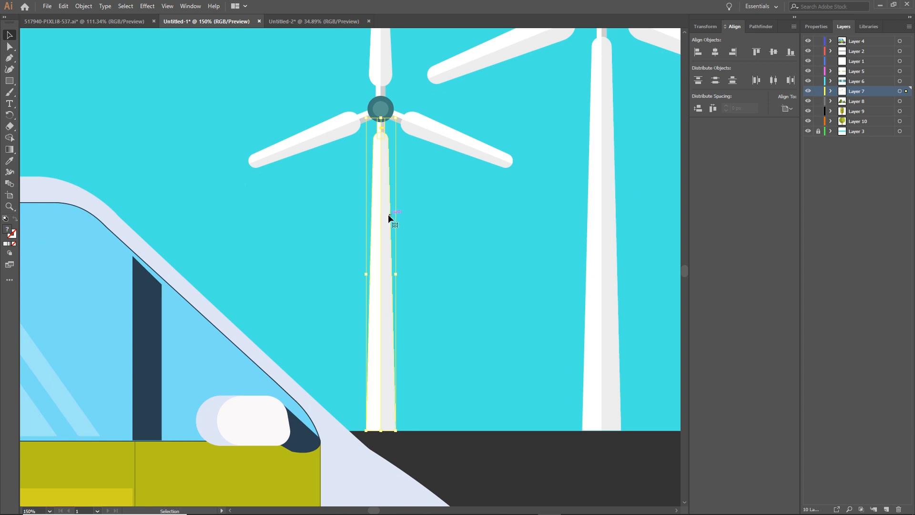
- Try moving the tower away from the rotor, and undo the move
{"action": "left_click_drag", "start_coordinate": [388, 215], "coordinate": [260, 223]}
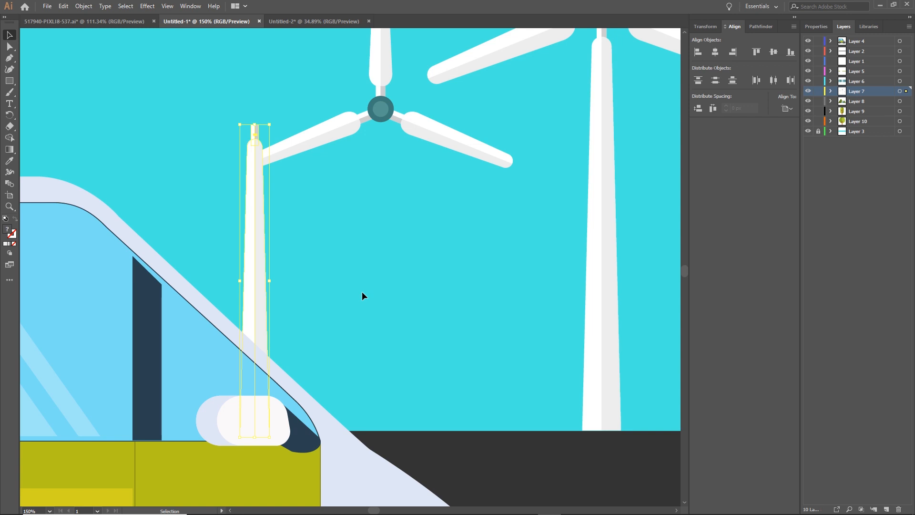
{"action": "key", "text": "a"}
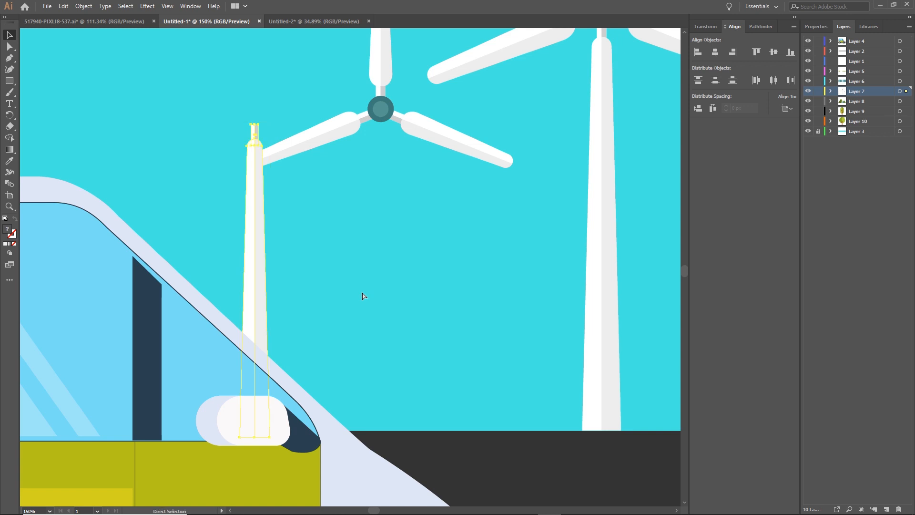
{"action": "key", "text": "ctrl+z"}
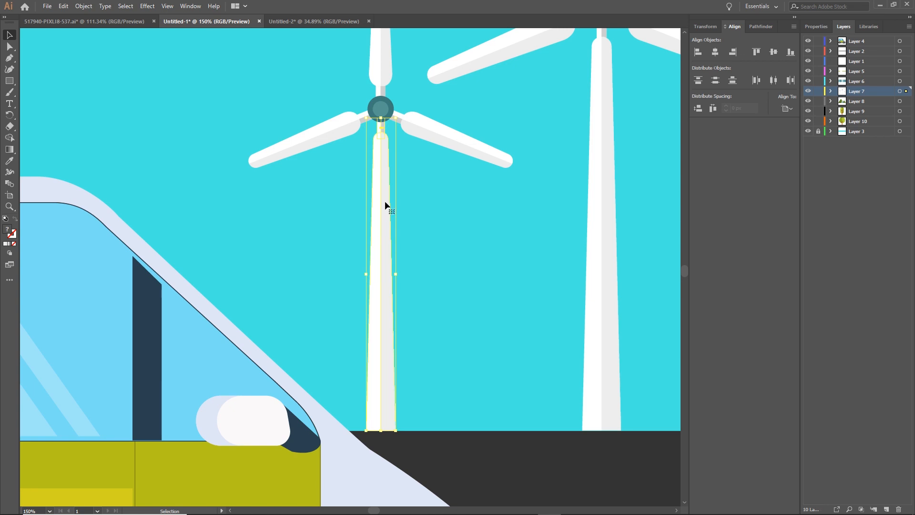
- Try moving one lower blade and the inner hub circle of the same turbine separately, and undo the moves
{"action": "scroll", "coordinate": [421, 181], "scroll_direction": "up", "scroll_amount": 1}
{"action": "left_click_drag", "start_coordinate": [431, 176], "coordinate": [473, 271]}
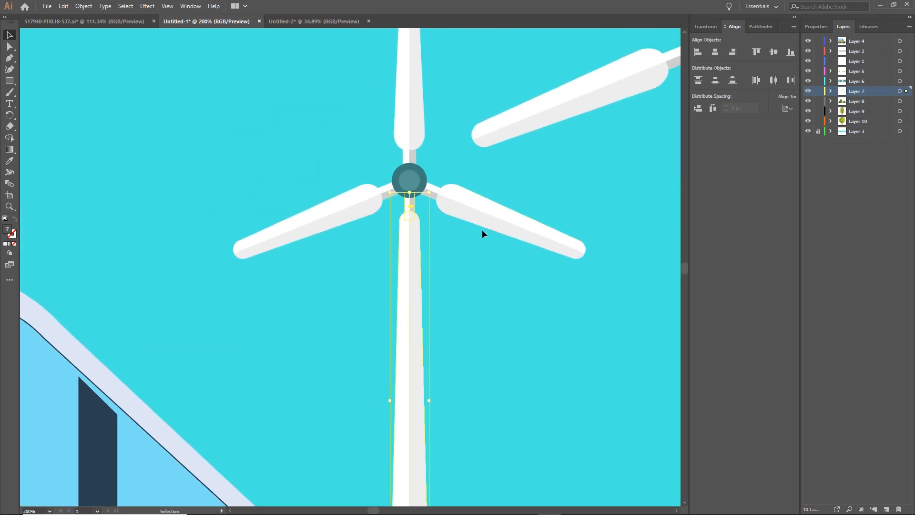
{"action": "left_click", "coordinate": [479, 227]}
{"action": "left_click_drag", "start_coordinate": [470, 210], "coordinate": [530, 236]}
{"action": "key", "text": "ctrl+z"}
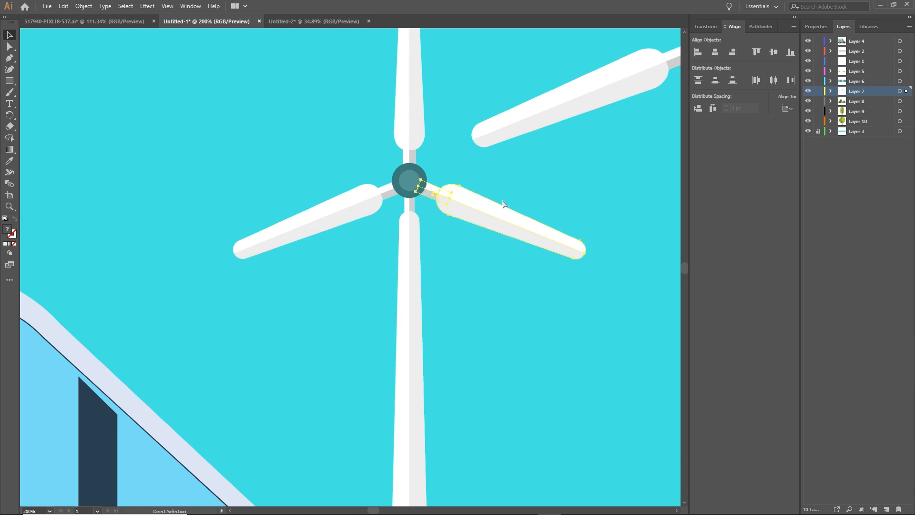
{"action": "key", "text": "ctrl+z"}
{"action": "key", "text": "ctrl+shift+z"}
{"action": "left_click", "coordinate": [416, 184]}
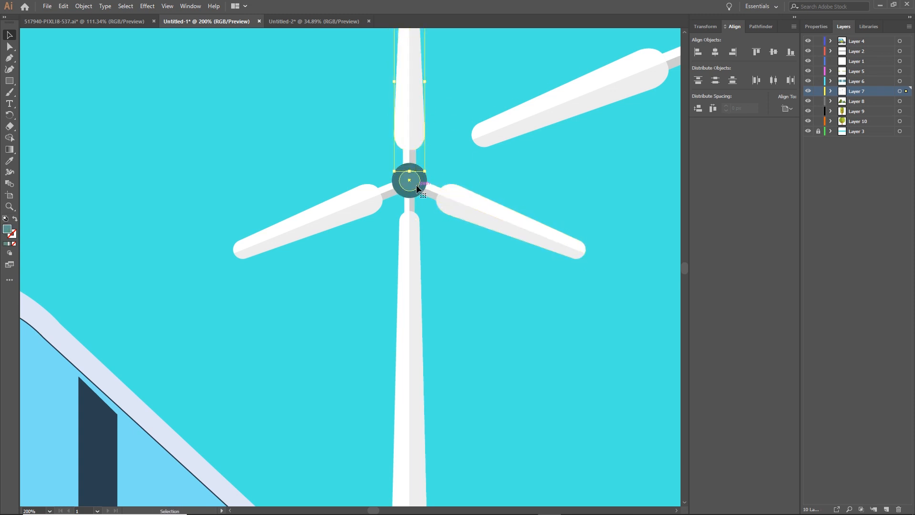
{"action": "left_click_drag", "start_coordinate": [415, 184], "coordinate": [287, 184]}
{"action": "key", "text": "ctrl+z"}
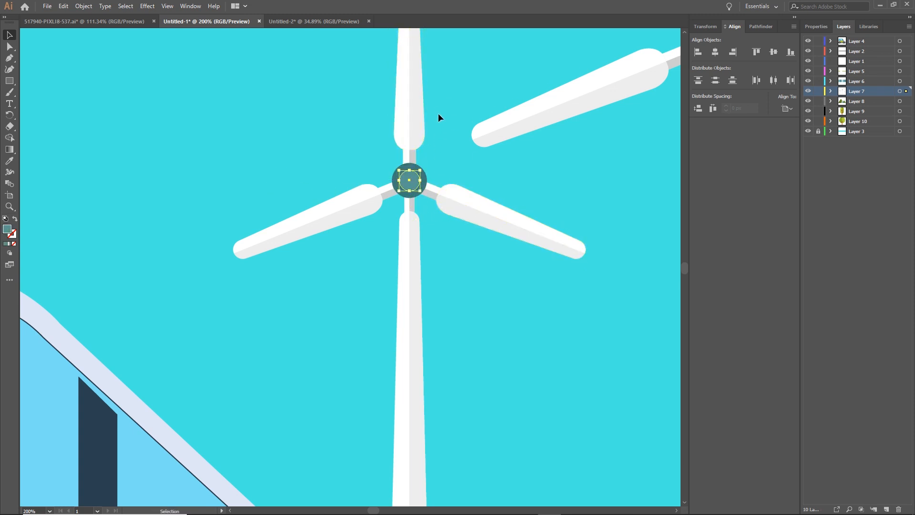
- Select the three blades and the hub without the tower, and group them as one rotor
{"action": "left_click", "coordinate": [444, 100]}
{"action": "left_click_drag", "start_coordinate": [451, 73], "coordinate": [350, 254]}
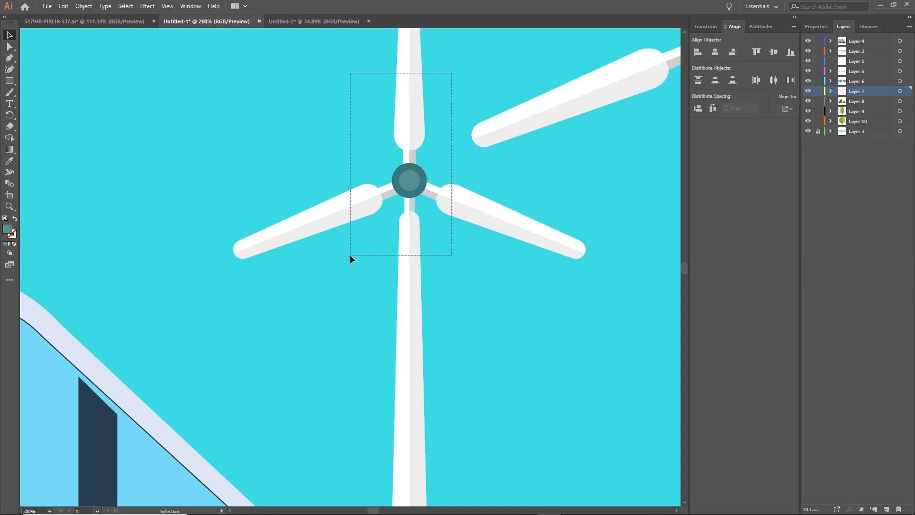
{"action": "left_click_drag", "start_coordinate": [350, 254], "coordinate": [350, 267]}
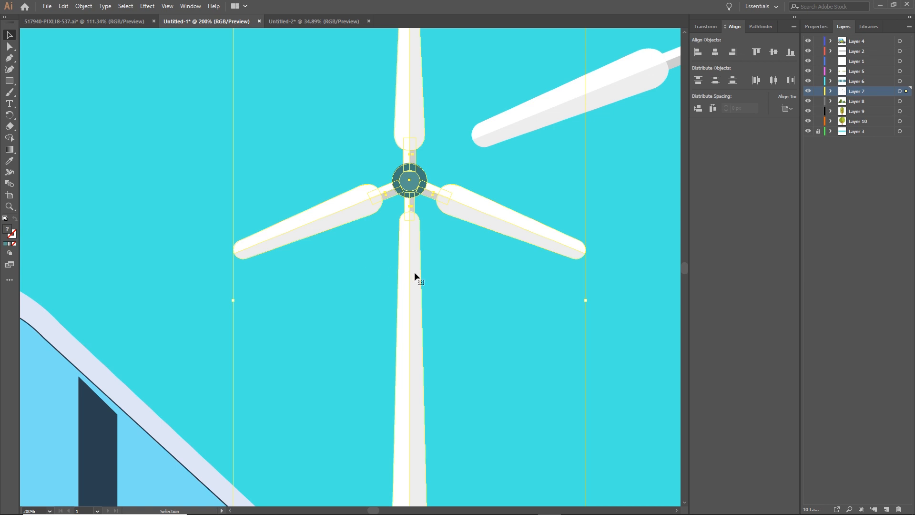
{"action": "left_click_drag", "start_coordinate": [415, 273], "coordinate": [383, 220]}
{"action": "key", "text": "ctrl+z"}
{"action": "left_click", "coordinate": [406, 324], "text": "shift"}
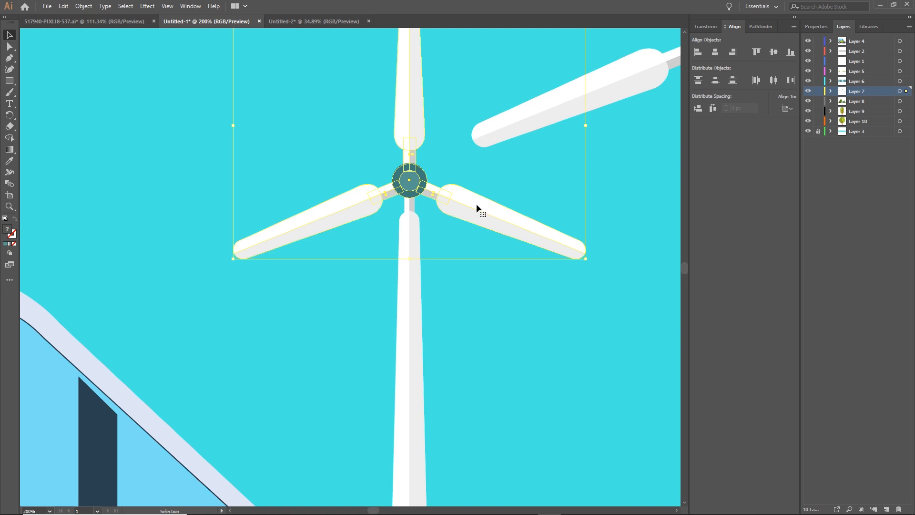
- Try moving the grouped rotor off the tower, undo the move, and select the rotor again
{"action": "left_click_drag", "start_coordinate": [476, 204], "coordinate": [430, 163]}
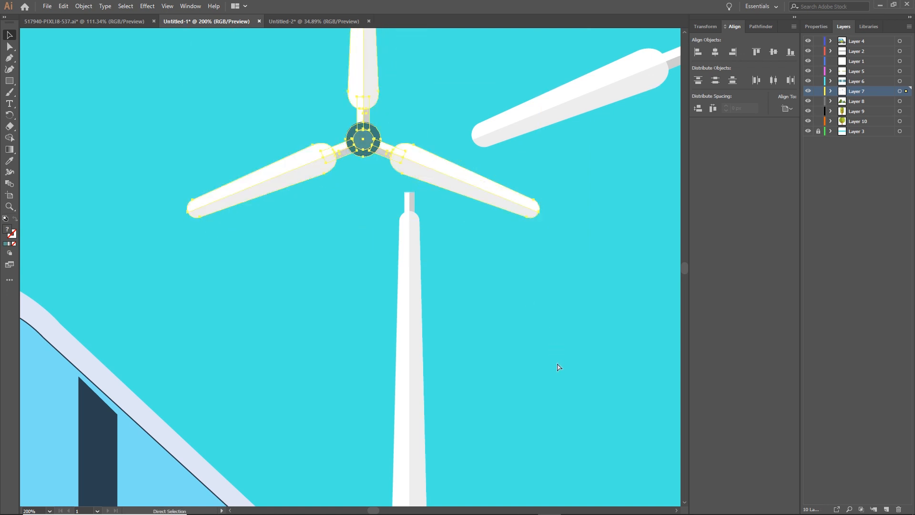
{"action": "key", "text": "ctrl+z"}
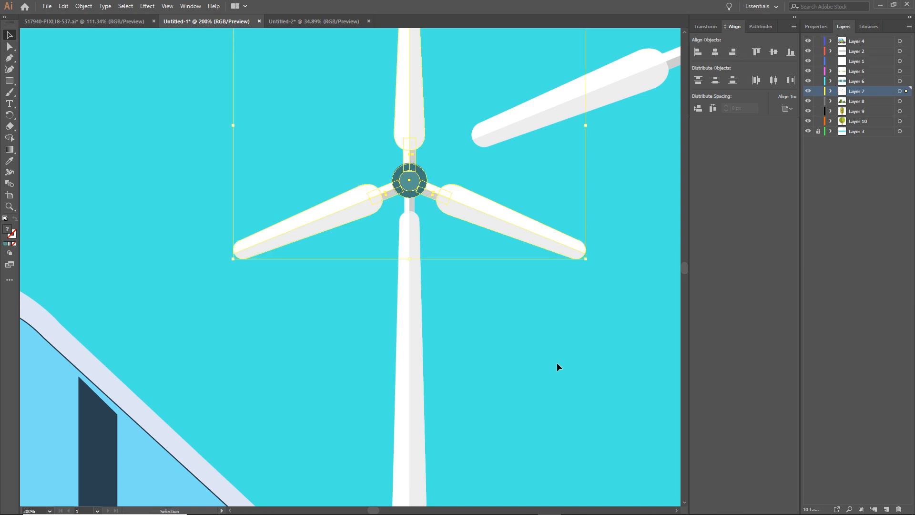
{"action": "left_click", "coordinate": [567, 363]}
{"action": "left_click", "coordinate": [414, 102]}
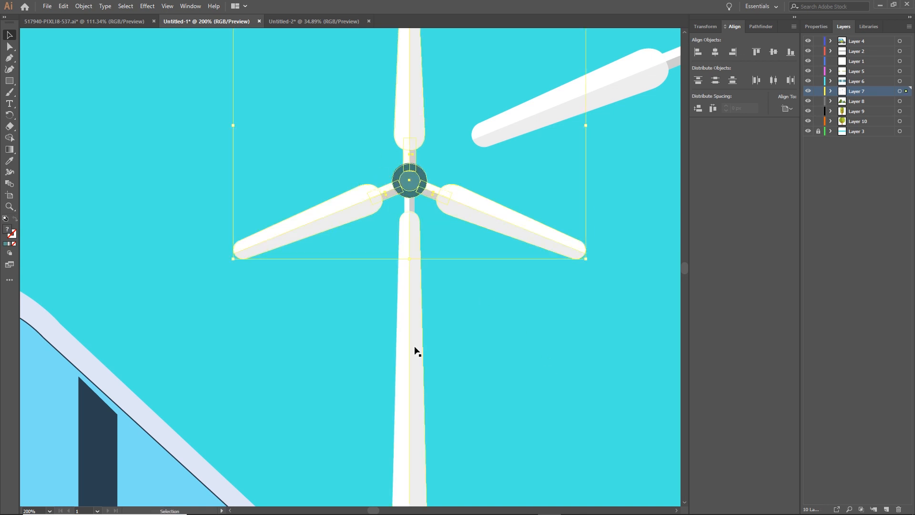
- Try moving the grouped rotor and the tower of the same turbine separately, undo both moves, and deselect
{"action": "left_click_drag", "start_coordinate": [414, 129], "coordinate": [410, 93]}
{"action": "key", "text": "ctrl+z"}
{"action": "left_click", "coordinate": [416, 293]}
{"action": "left_click_drag", "start_coordinate": [416, 296], "coordinate": [361, 300]}
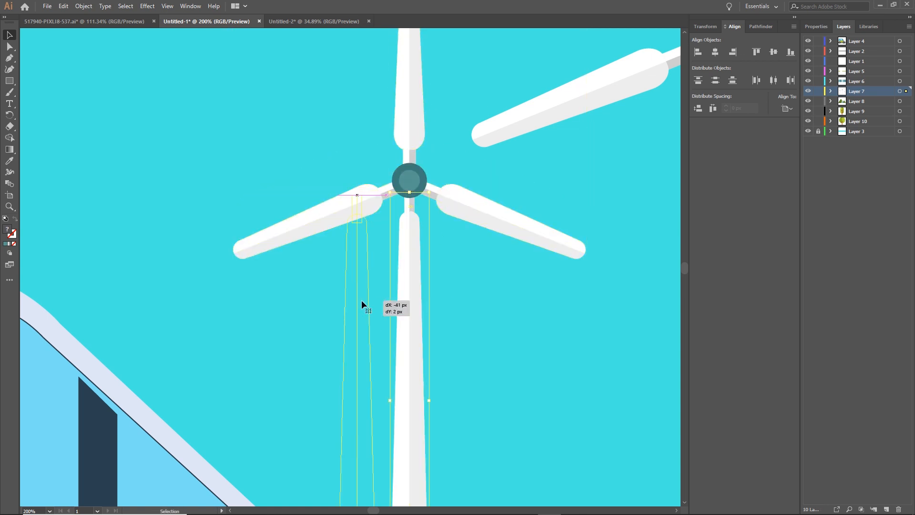
{"action": "key", "text": "ctrl+z"}
{"action": "left_click", "coordinate": [487, 347]}
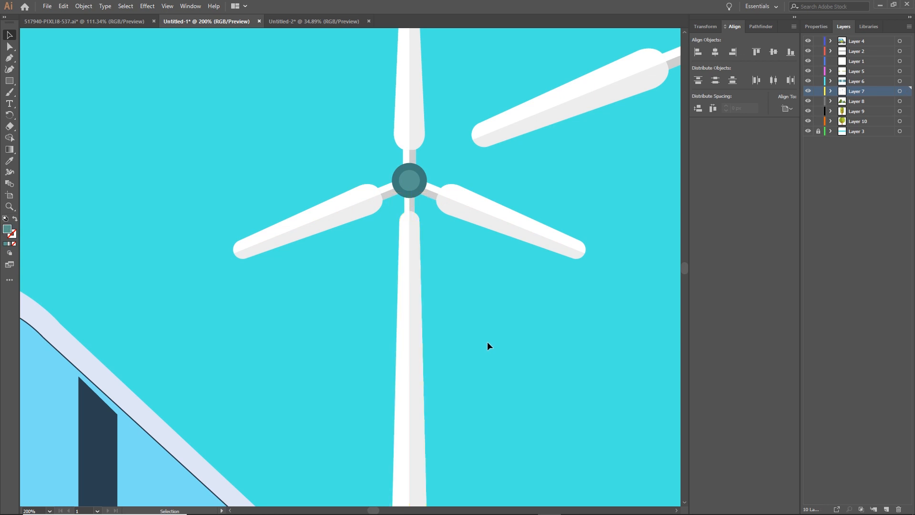
- Ungroup the tallest turbine, then group its two tower halves with the short neck as one tower
{"action": "scroll", "coordinate": [441, 295], "scroll_direction": "down", "scroll_amount": 2}
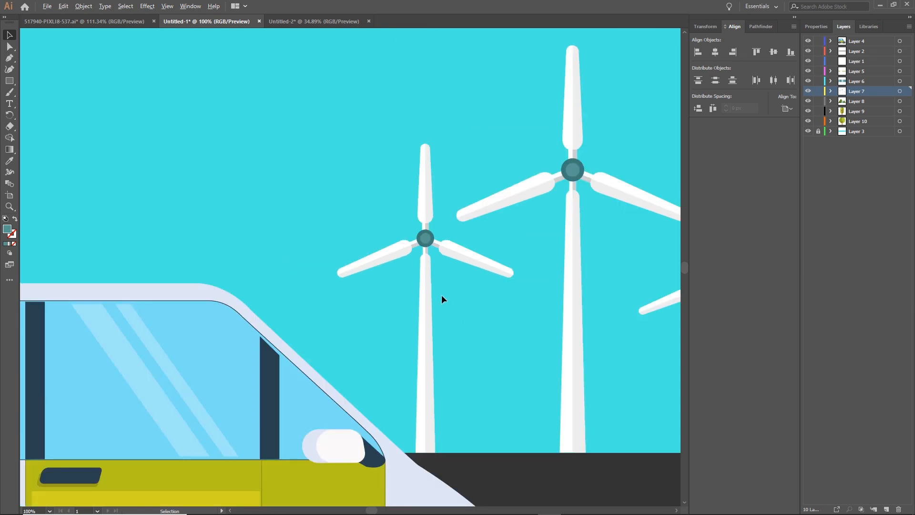
{"action": "left_click_drag", "start_coordinate": [494, 306], "coordinate": [447, 255]}
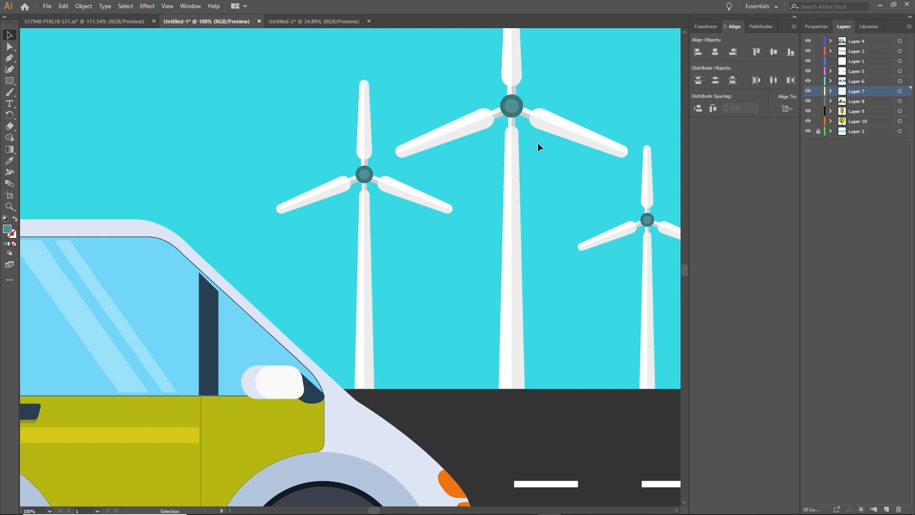
{"action": "scroll", "coordinate": [537, 142], "scroll_direction": "up", "scroll_amount": 2}
{"action": "mouse_move", "coordinate": [555, 151]}
{"action": "left_mouse_down"}
{"action": "mouse_move", "coordinate": [574, 168]}
{"action": "mouse_move", "coordinate": [552, 139]}
{"action": "mouse_move", "coordinate": [549, 204]}
{"action": "mouse_move", "coordinate": [559, 233]}
{"action": "mouse_move", "coordinate": [548, 231]}
{"action": "mouse_move", "coordinate": [546, 243]}
{"action": "left_mouse_up"}
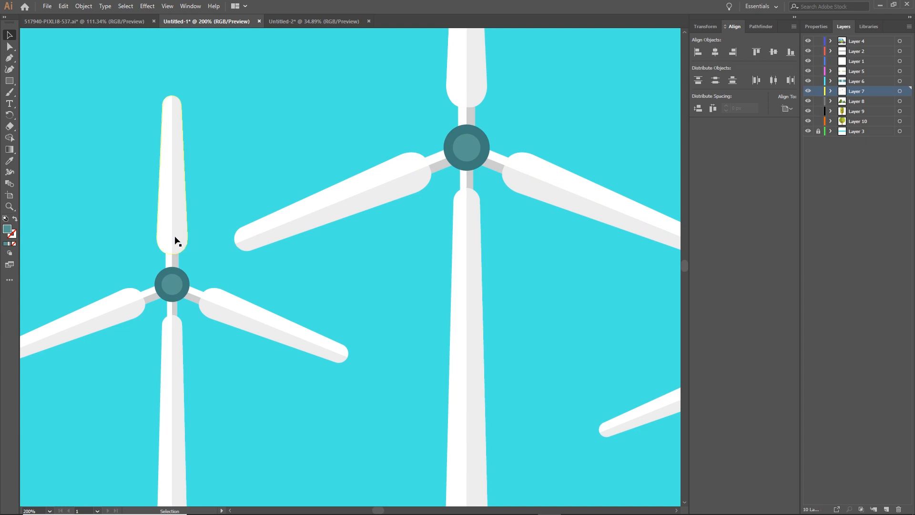
{"action": "left_click", "coordinate": [479, 260]}
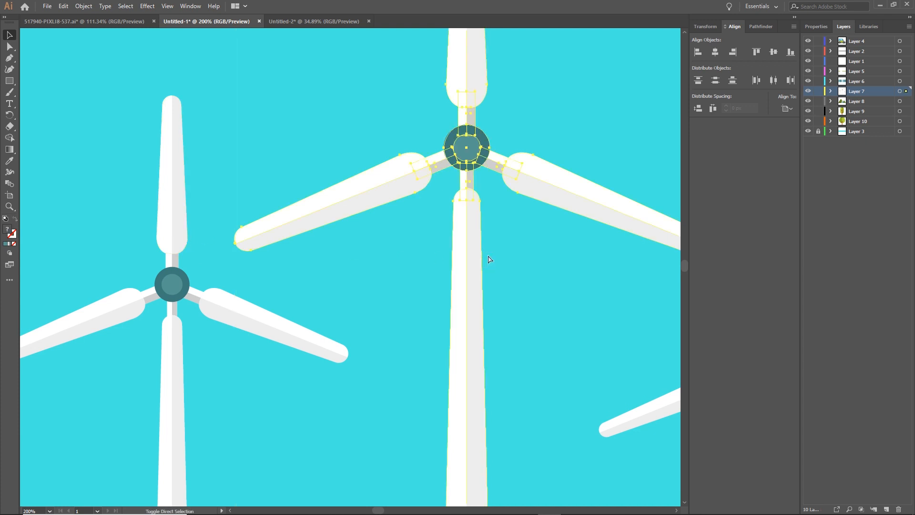
{"action": "left_click", "coordinate": [392, 308]}
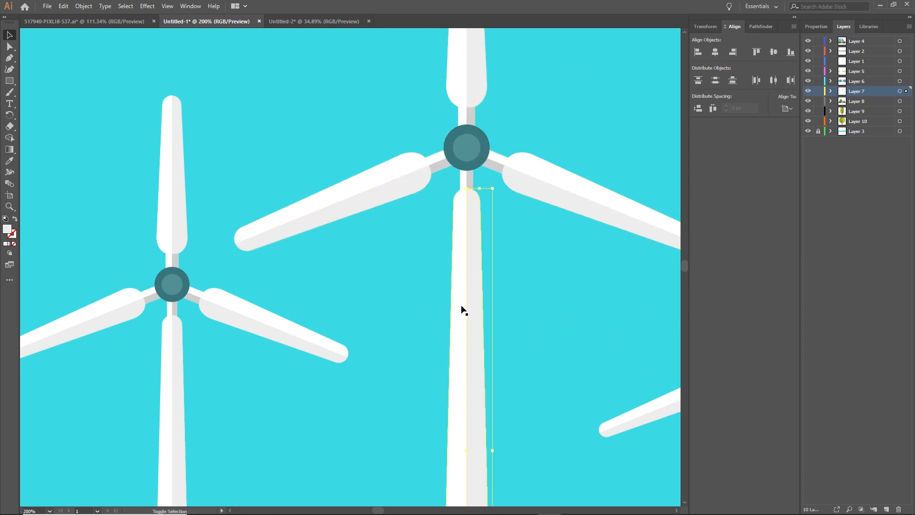
{"action": "left_click", "coordinate": [460, 236]}
{"action": "left_click", "coordinate": [471, 177], "text": "shift"}
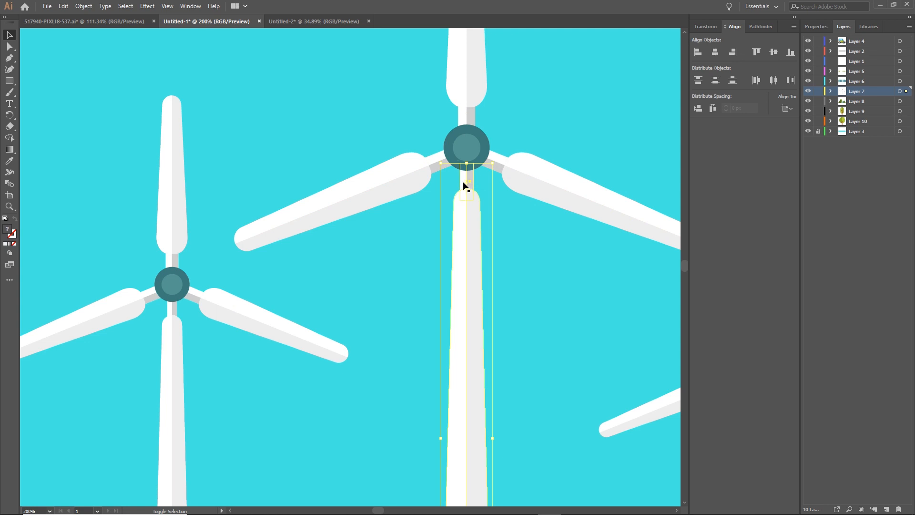
{"action": "left_click_drag", "start_coordinate": [476, 273], "coordinate": [342, 307]}
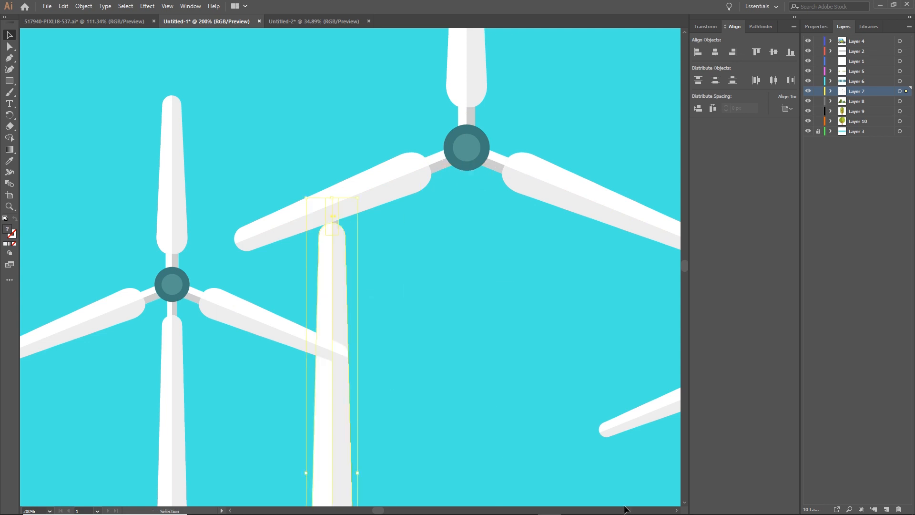
{"action": "key", "text": "ctrl+z"}
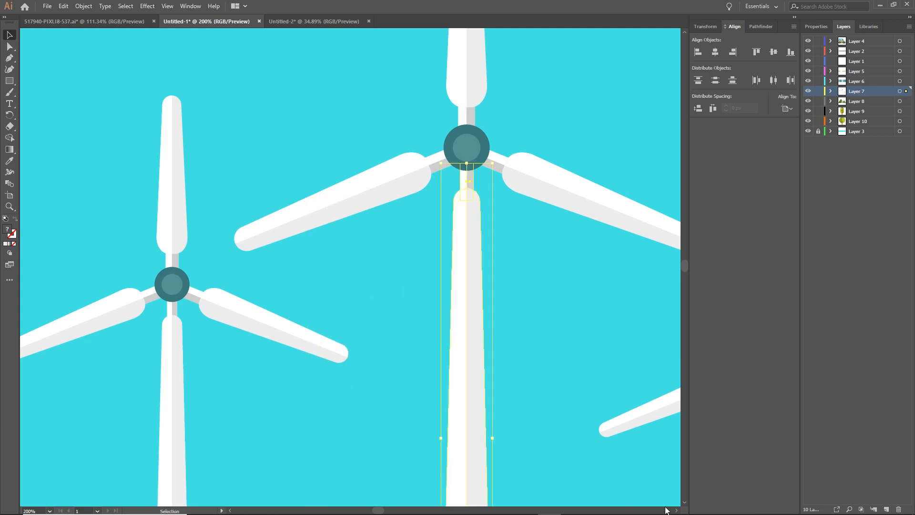
- Select the tallest turbine's three blades and hub without the tower, and group them as one rotor
{"action": "key", "text": "v"}
{"action": "left_click", "coordinate": [522, 91]}
{"action": "left_click_drag", "start_coordinate": [544, 51], "coordinate": [419, 254]}
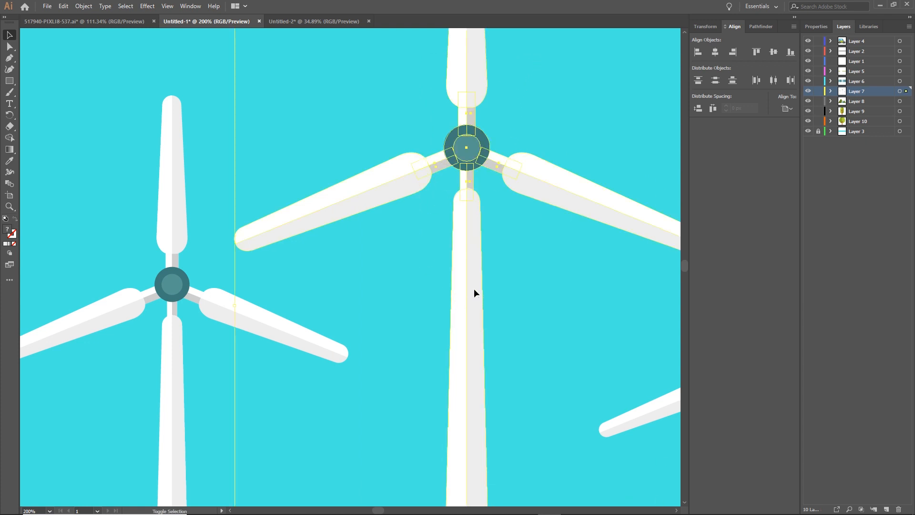
{"action": "left_click", "coordinate": [474, 289], "text": "shift"}
{"action": "left_click_drag", "start_coordinate": [550, 176], "coordinate": [554, 130]}
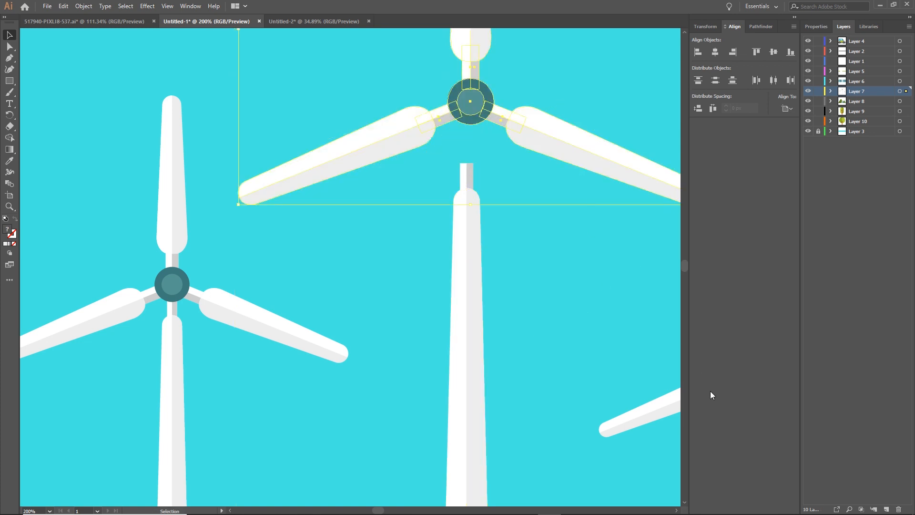
{"action": "key", "text": "ctrl+z"}
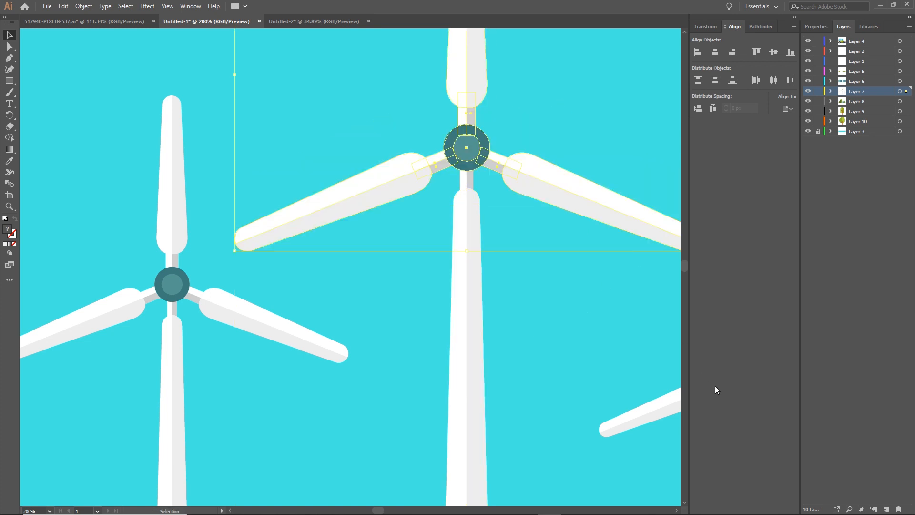
- Try moving the tallest turbine's rotor and tower independently, and undo the moves
{"action": "left_click", "coordinate": [517, 248]}
{"action": "left_click_drag", "start_coordinate": [467, 90], "coordinate": [471, 65]}
{"action": "key", "text": "ctrl+z"}
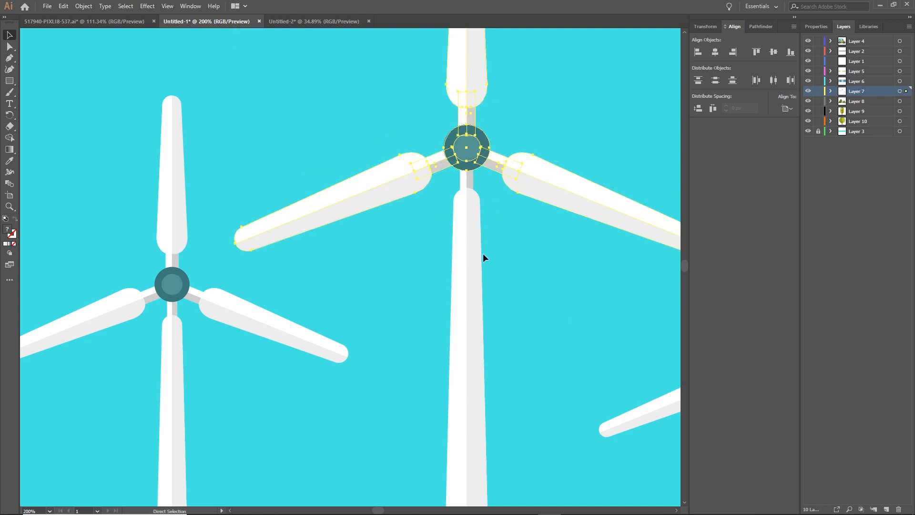
{"action": "left_click_drag", "start_coordinate": [471, 291], "coordinate": [441, 296]}
{"action": "key", "text": "ctrl+z"}
- Select the smallest turbine and ungroup it into its separate parts
{"action": "left_click_drag", "start_coordinate": [512, 291], "coordinate": [354, 191]}
{"action": "left_click_drag", "start_coordinate": [550, 325], "coordinate": [405, 192]}
{"action": "left_click", "coordinate": [507, 258]}
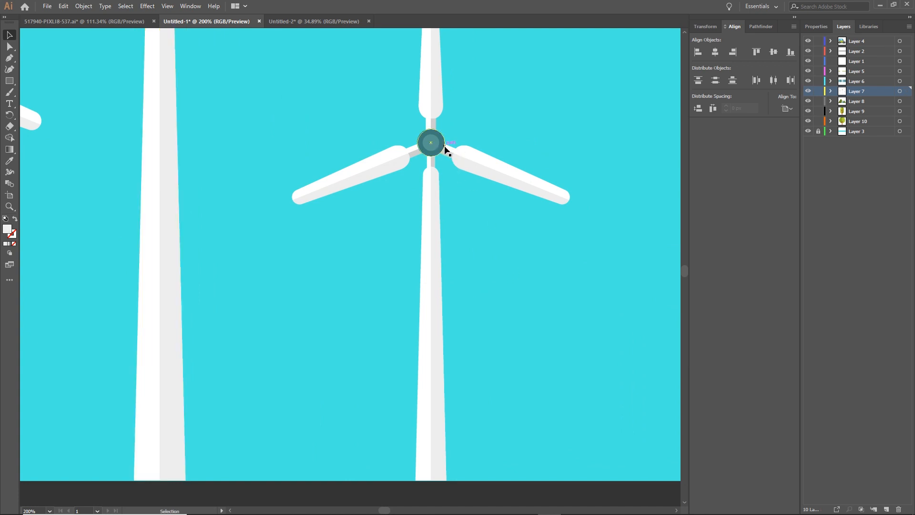
{"action": "left_click", "coordinate": [433, 142]}
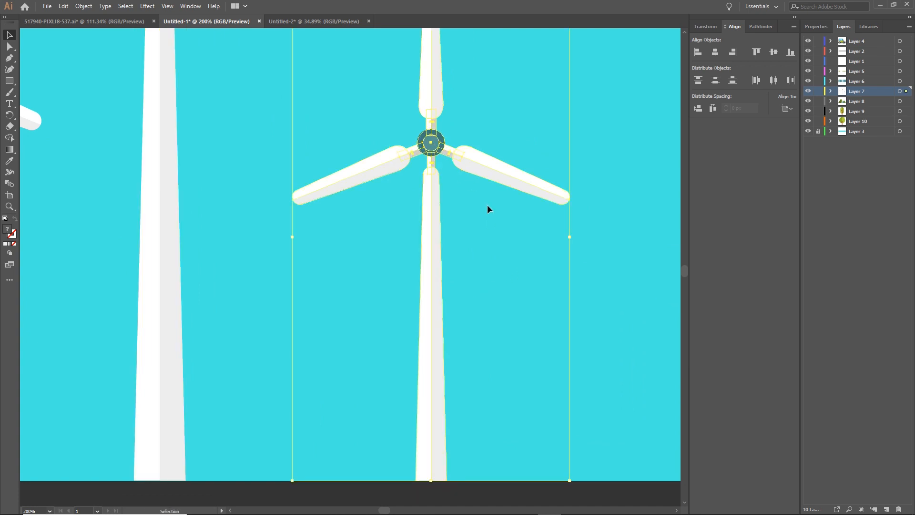
{"action": "scroll", "coordinate": [367, 265], "scroll_direction": "up", "scroll_amount": 3}
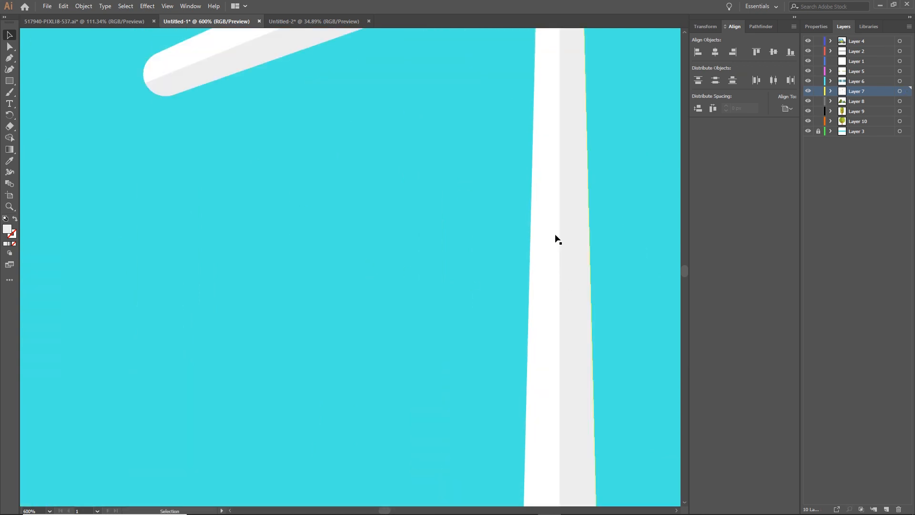
- Select both tower halves and the neck of the smallest turbine, and group them as one tower
{"action": "left_click_drag", "start_coordinate": [578, 248], "coordinate": [406, 389]}
{"action": "left_click", "coordinate": [423, 297]}
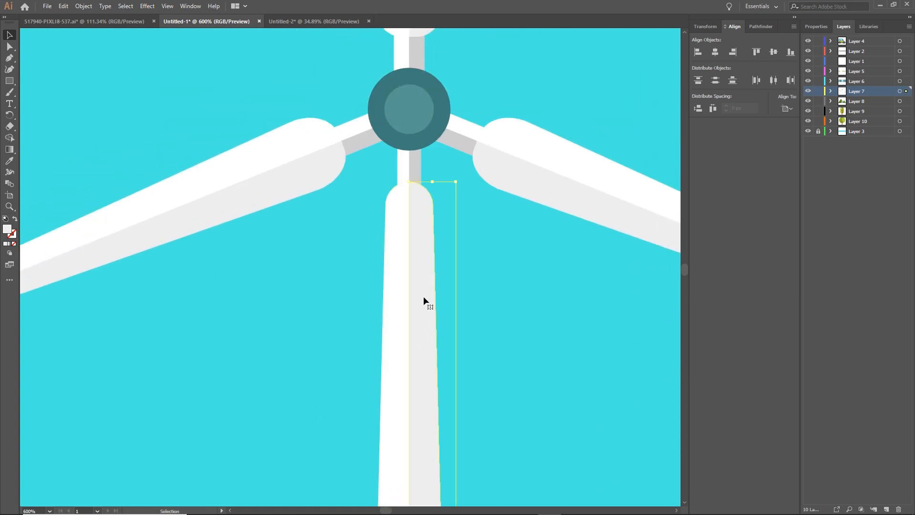
{"action": "left_click", "coordinate": [392, 298], "text": "shift"}
{"action": "left_click", "coordinate": [410, 172], "text": "shift"}
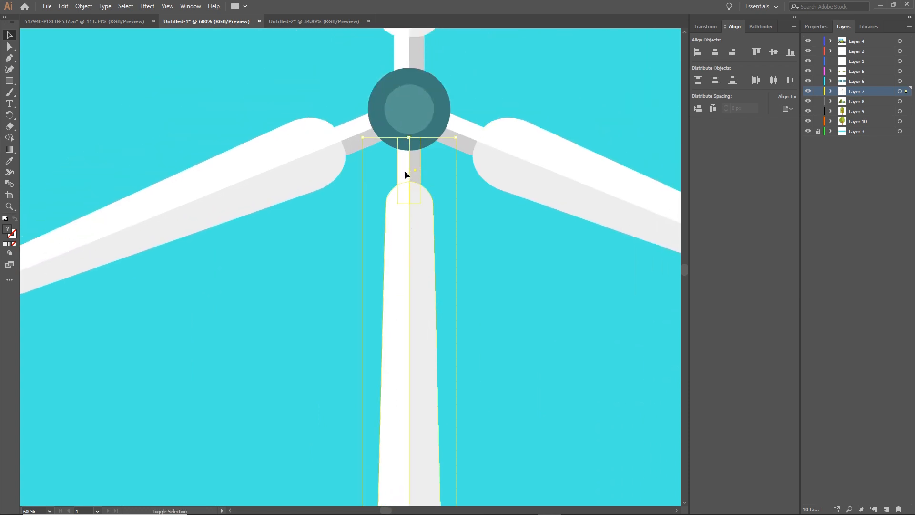
{"action": "key", "text": "a"}
{"action": "key", "text": "v"}
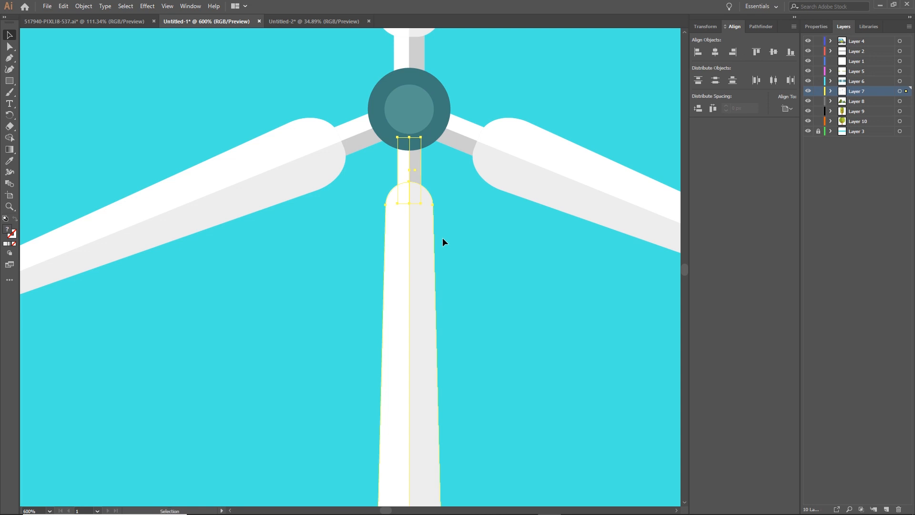
{"action": "left_click_drag", "start_coordinate": [418, 245], "coordinate": [355, 268]}
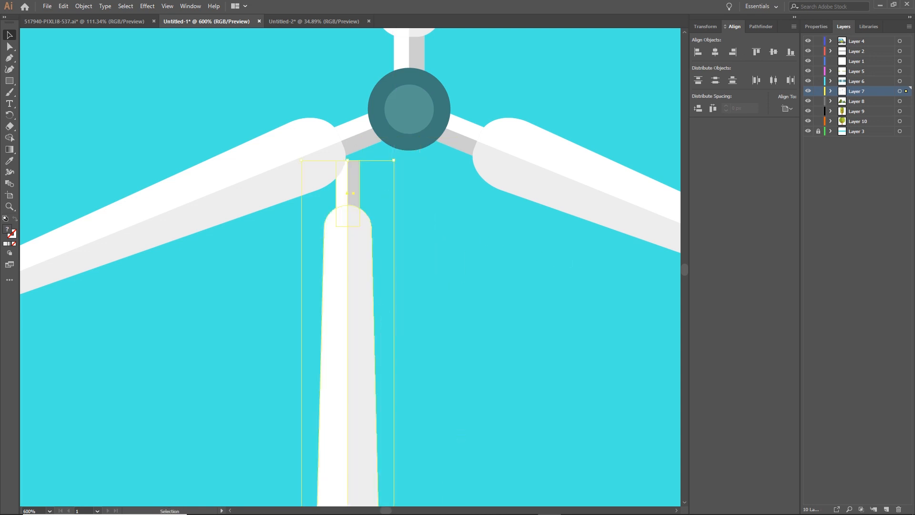
{"action": "key", "text": "ctrl+z"}
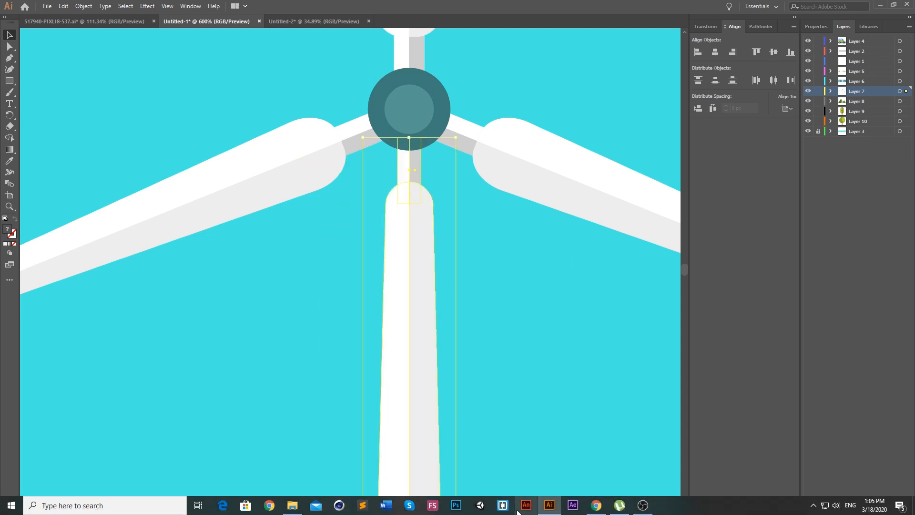
- Select the smallest turbine's three blades and hub without the tower, group them as one rotor, and deselect
{"action": "scroll", "coordinate": [494, 286], "scroll_direction": "down", "scroll_amount": 2}
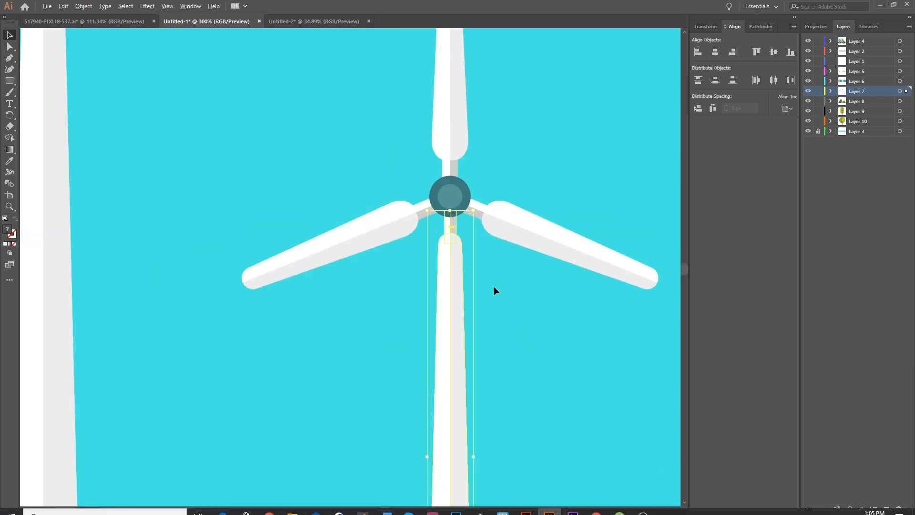
{"action": "left_click_drag", "start_coordinate": [518, 95], "coordinate": [432, 300]}
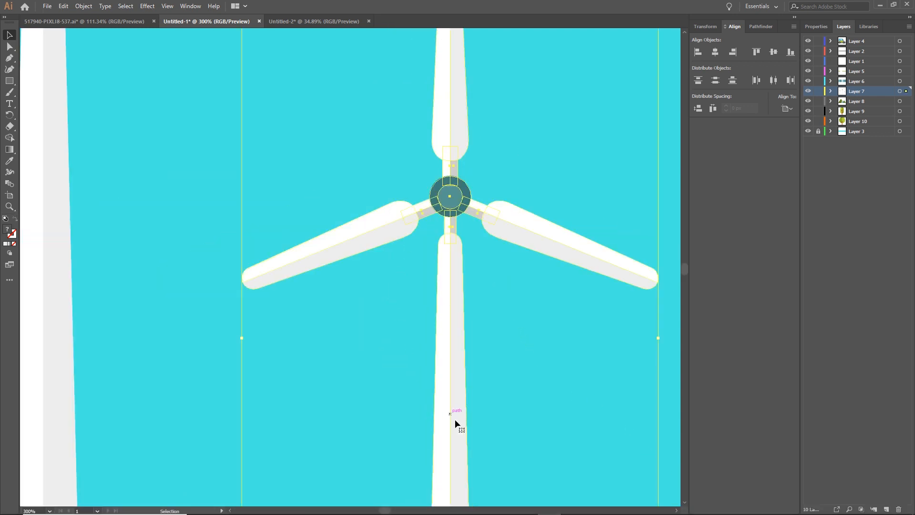
{"action": "left_click", "coordinate": [457, 349], "text": "shift"}
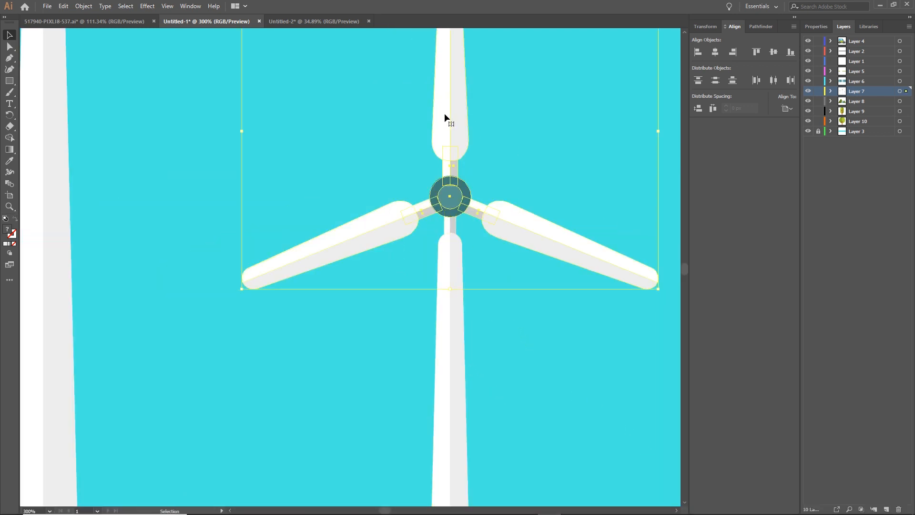
{"action": "left_click_drag", "start_coordinate": [444, 113], "coordinate": [444, 80]}
{"action": "key", "text": "ctrl+z"}
{"action": "scroll", "coordinate": [363, 287], "scroll_direction": "down", "scroll_amount": 2}
{"action": "scroll", "coordinate": [363, 288], "scroll_direction": "down", "scroll_amount": 2}
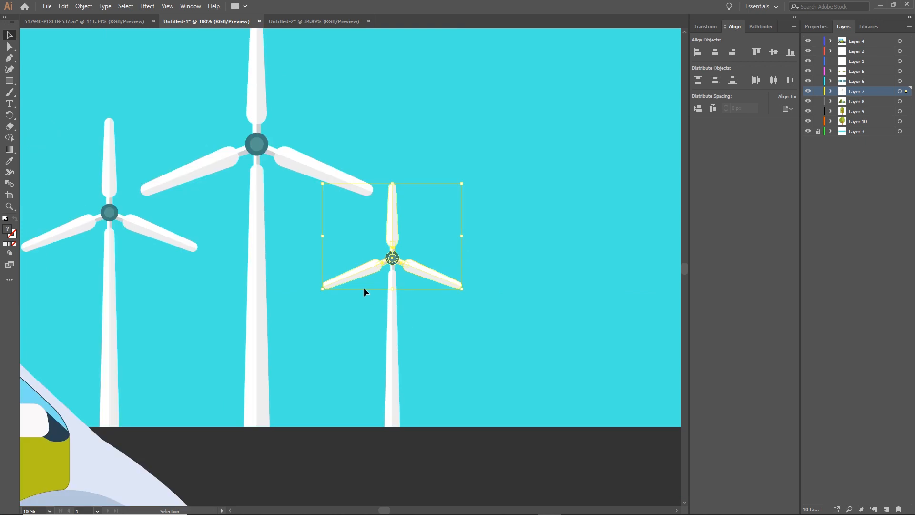
{"action": "scroll", "coordinate": [379, 273], "scroll_direction": "down", "scroll_amount": 2}
{"action": "scroll", "coordinate": [378, 272], "scroll_direction": "left", "scroll_amount": 3}
{"action": "scroll", "coordinate": [451, 319], "scroll_direction": "down", "scroll_amount": 2}
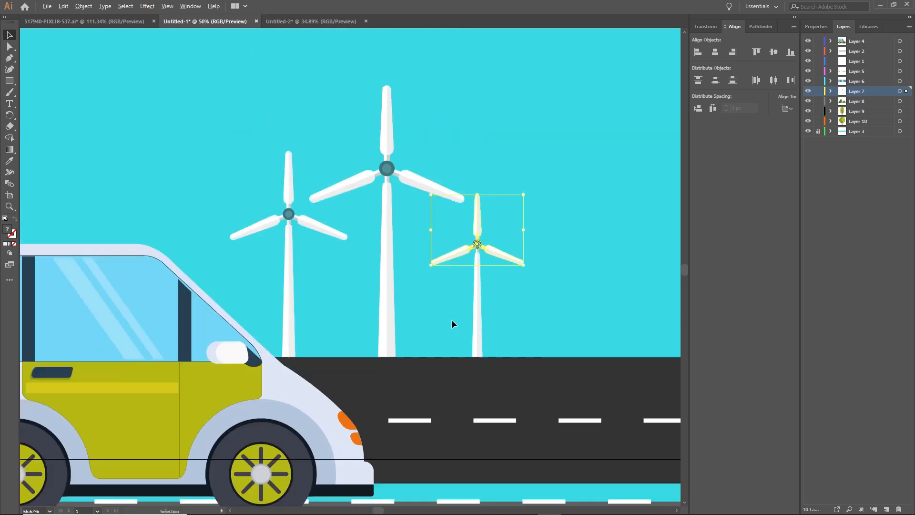
{"action": "left_click", "coordinate": [532, 170]}
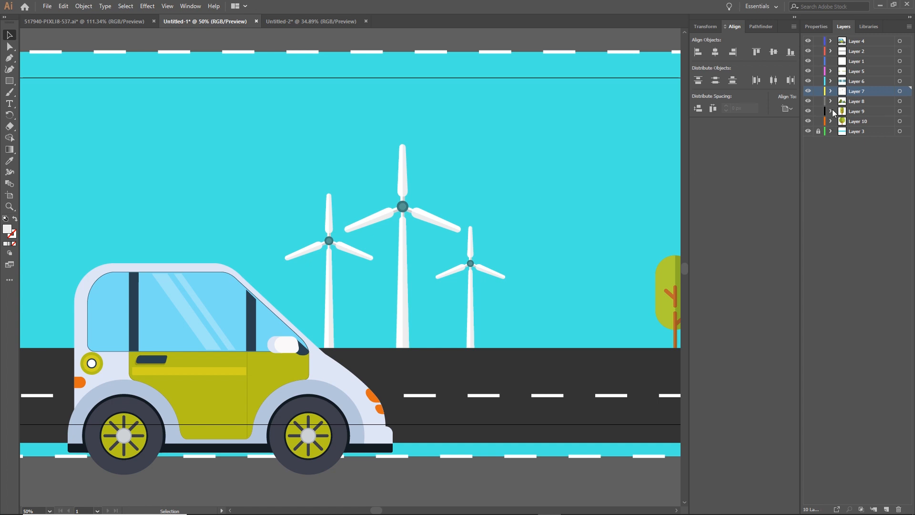
- Expand Layer 7 and go through each of the turbine groups it contains
{"action": "left_click", "coordinate": [859, 98]}
{"action": "left_click", "coordinate": [858, 91]}
{"action": "left_click", "coordinate": [831, 91]}
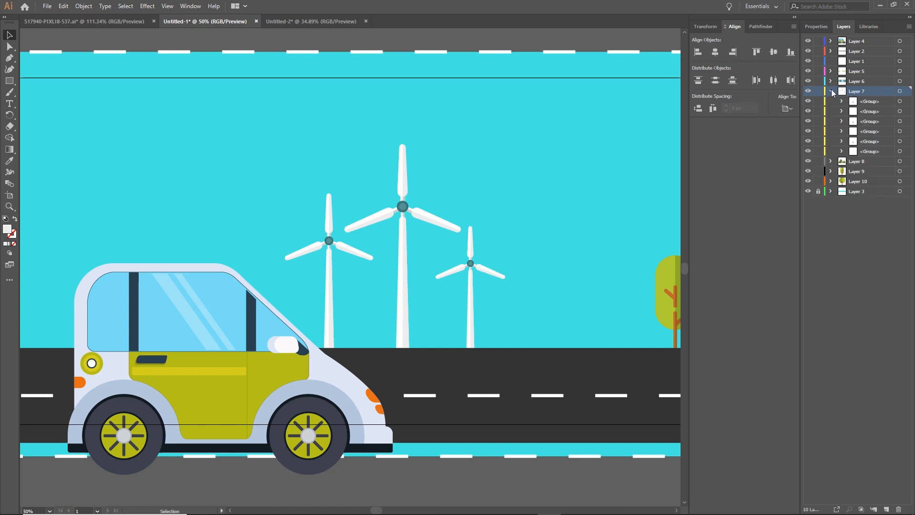
{"action": "left_click", "coordinate": [864, 104]}
{"action": "left_click", "coordinate": [865, 112]}
{"action": "left_click", "coordinate": [867, 122]}
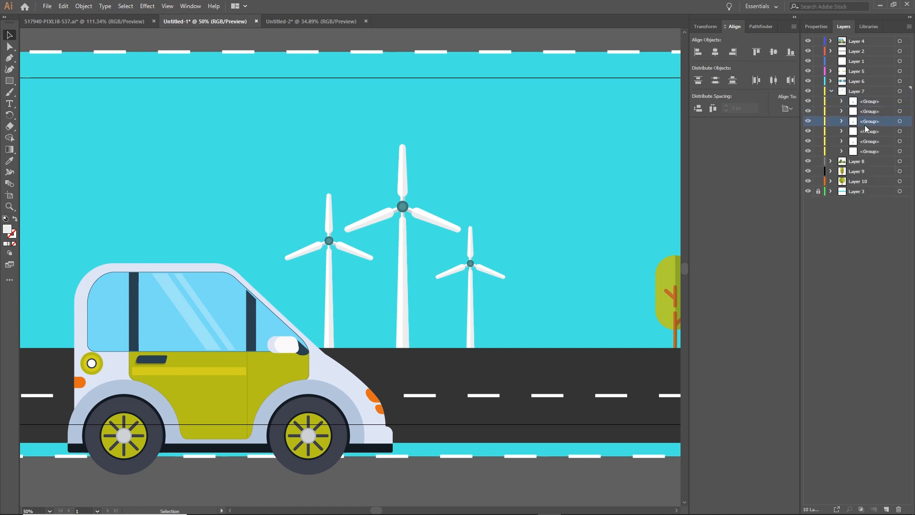
{"action": "left_click", "coordinate": [867, 132]}
{"action": "left_click", "coordinate": [868, 142]}
{"action": "left_click", "coordinate": [867, 152]}
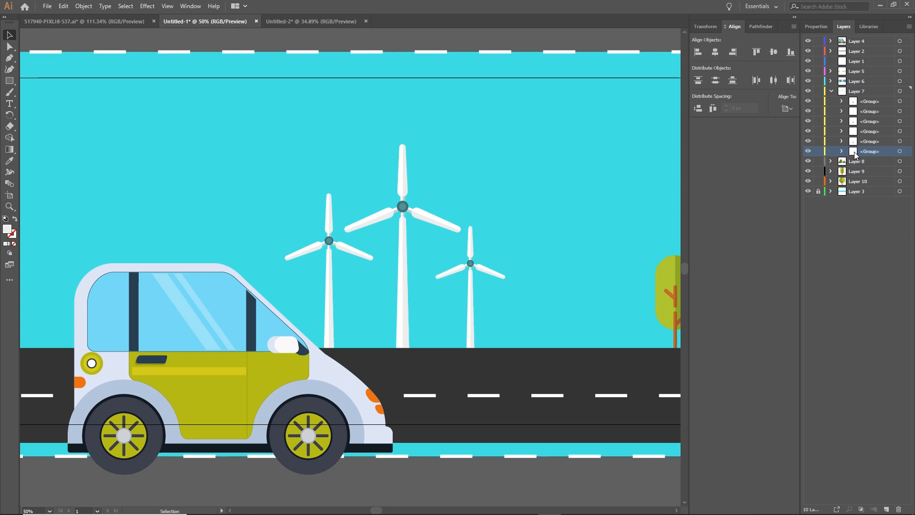
- Identify the first group in Layer 7 by toggling its visibility, and rename it top3
{"action": "left_click", "coordinate": [869, 105]}
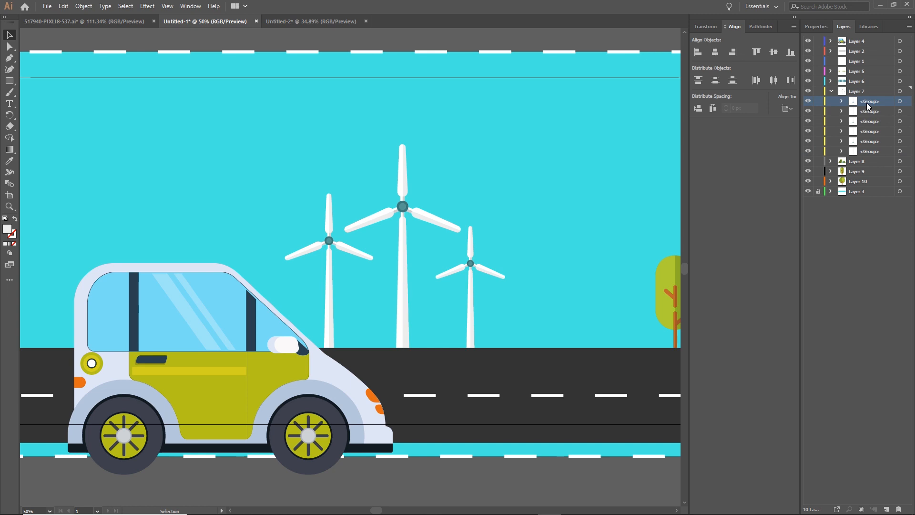
{"action": "left_click", "coordinate": [808, 102]}
{"action": "left_click", "coordinate": [807, 101]}
{"action": "double_click", "coordinate": [868, 102]}
{"action": "type", "text": "top#"}
{"action": "key", "text": "BackSpace"}
{"action": "type", "text": "3"}
- Check which turbine part the second group in Layer 7 holds by selecting the smallest rotor and toggling that group's visibility
{"action": "left_click", "coordinate": [869, 113]}
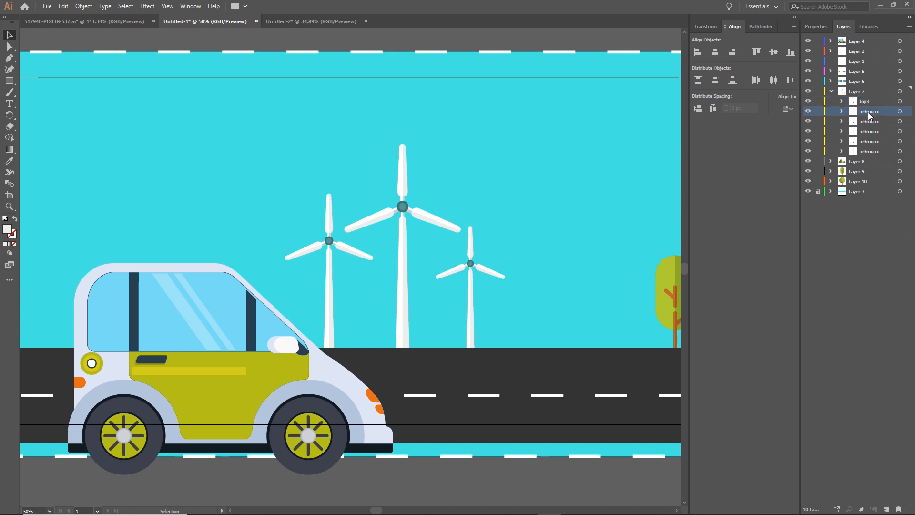
{"action": "left_click", "coordinate": [470, 245]}
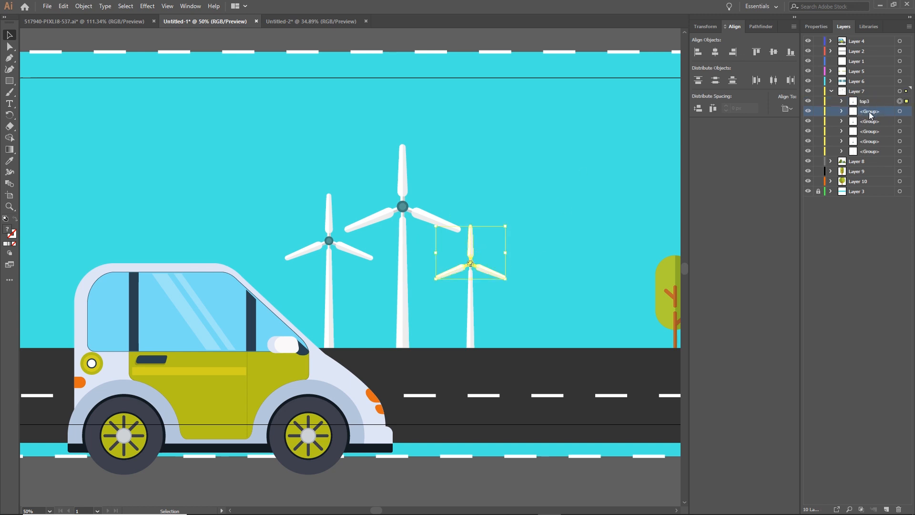
{"action": "left_click", "coordinate": [807, 112]}
{"action": "double_click", "coordinate": [867, 114]}
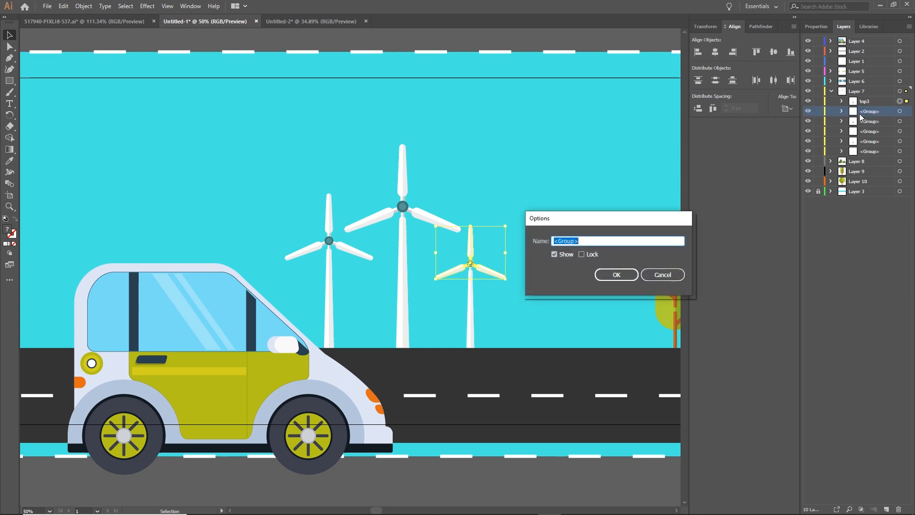
{"action": "type", "text": "bottom3"}
{"action": "left_click", "coordinate": [663, 275]}
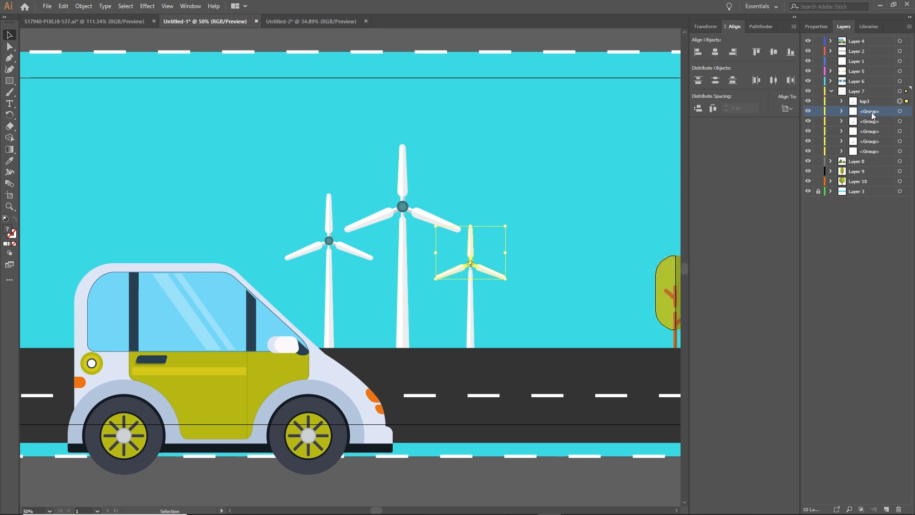
- Rename the second group in Layer 7 as botom3
{"action": "double_click", "coordinate": [873, 114]}
{"action": "type", "text": "botom3"}
{"action": "left_click", "coordinate": [854, 290]}
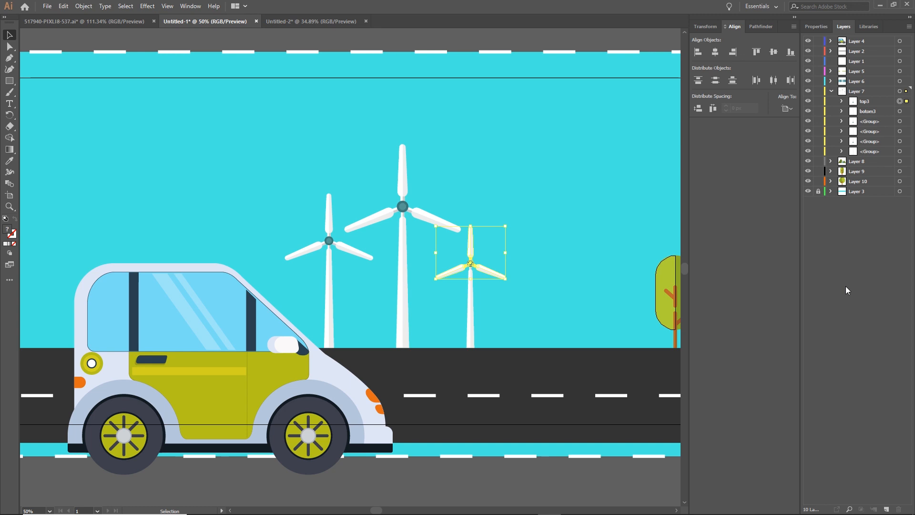
- Collapse Layer 7 and release its turbine groups to separate layers in sequence
{"action": "left_click", "coordinate": [831, 91]}
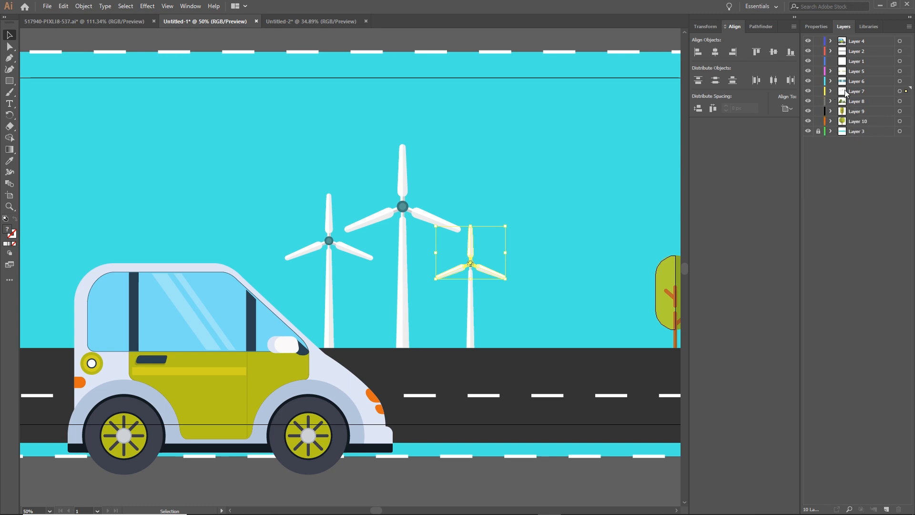
{"action": "left_click", "coordinate": [851, 93]}
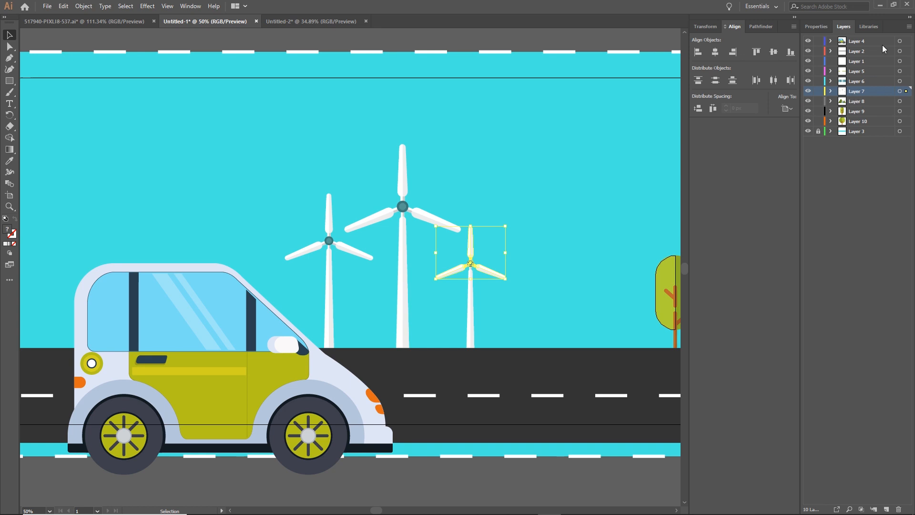
{"action": "left_click", "coordinate": [909, 26]}
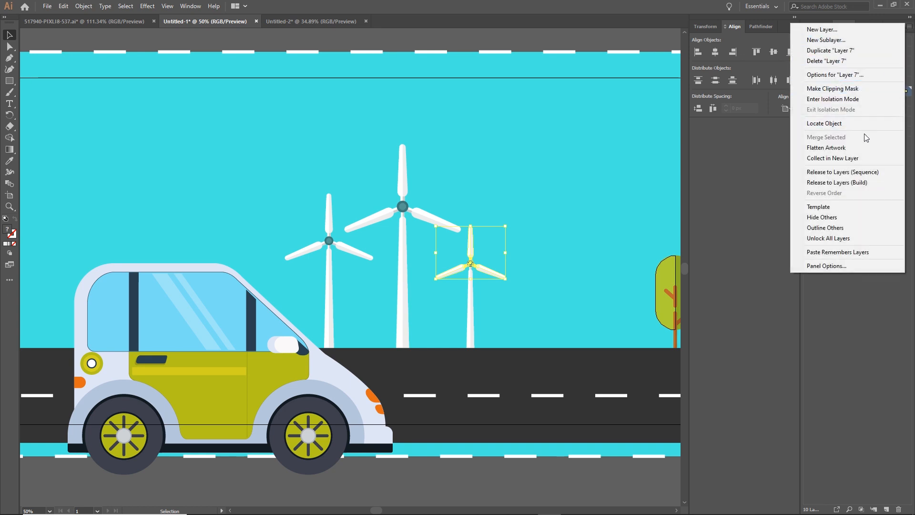
{"action": "left_click", "coordinate": [839, 173]}
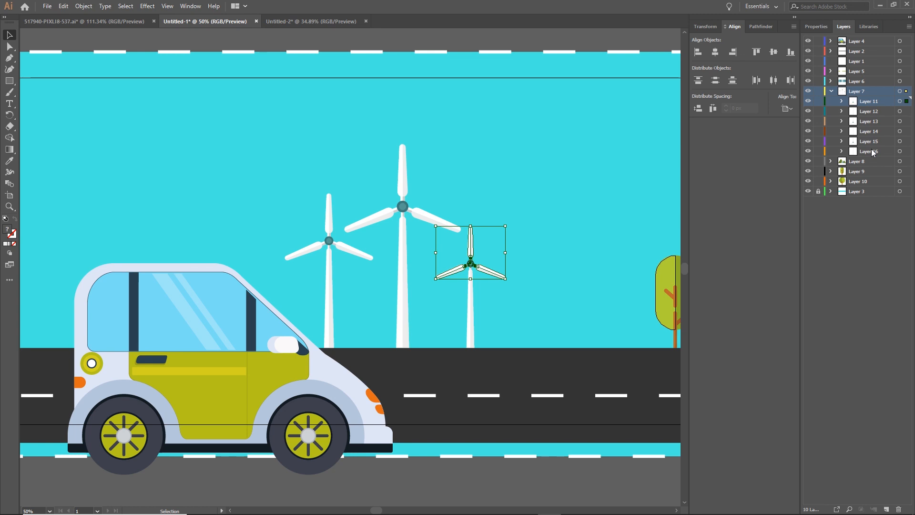
- Move the six released sublayers, Layer 11 to Layer 16, out of Layer 7 to the top level just above it
{"action": "left_click", "coordinate": [858, 92]}
{"action": "left_click", "coordinate": [866, 102]}
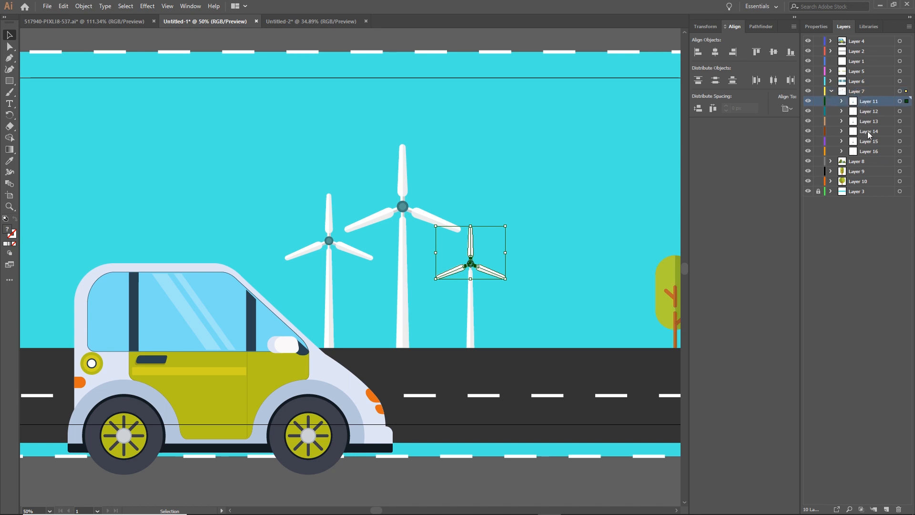
{"action": "left_click", "coordinate": [869, 152], "text": "shift"}
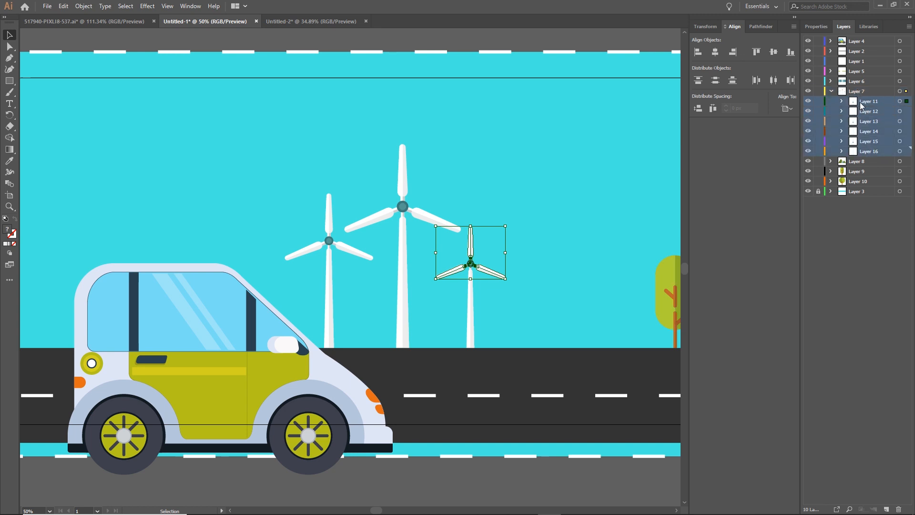
{"action": "left_click_drag", "start_coordinate": [866, 104], "coordinate": [859, 90]}
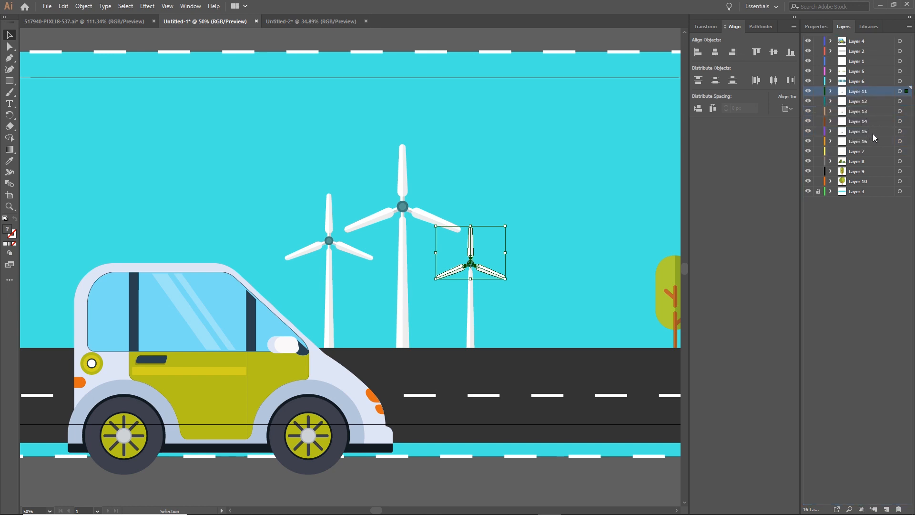
- Delete the emptied Layer 7 and deselect the artwork
{"action": "left_click", "coordinate": [856, 155]}
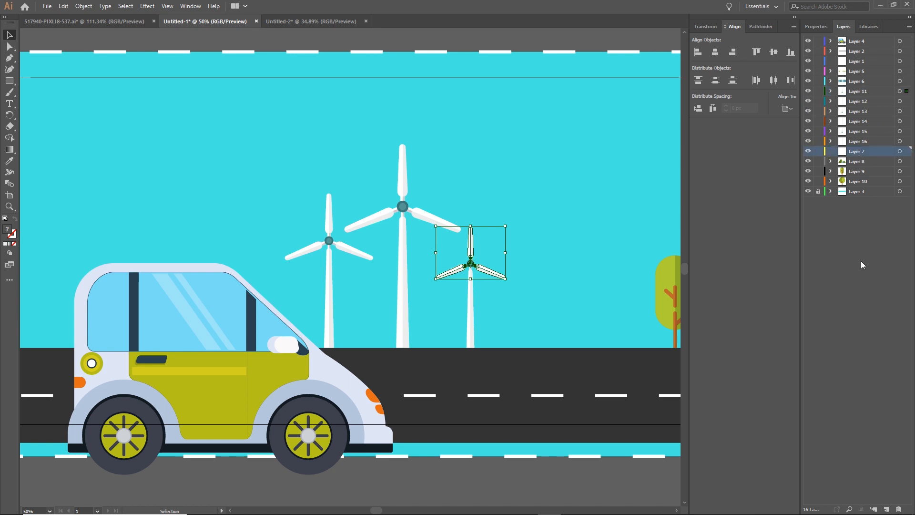
{"action": "left_click", "coordinate": [899, 509]}
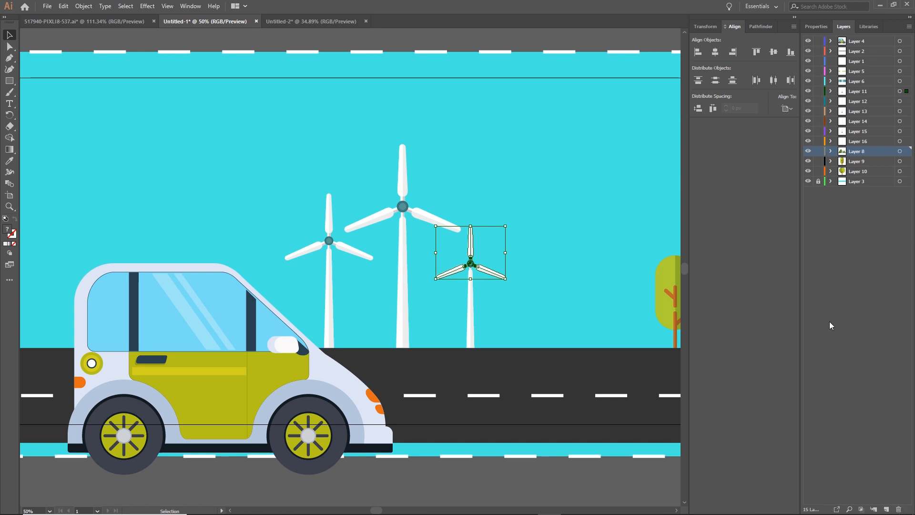
{"action": "left_click", "coordinate": [590, 471]}
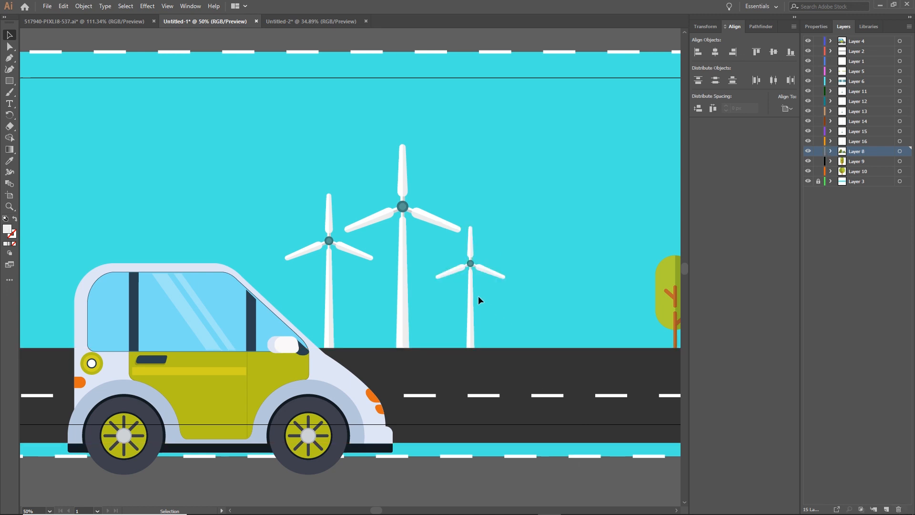
- Move the whole car off the road onto the empty canvas below the artboard and deselect it
{"action": "scroll", "coordinate": [478, 300], "scroll_direction": "down", "scroll_amount": 2}
{"action": "left_click_drag", "start_coordinate": [530, 297], "coordinate": [474, 170]}
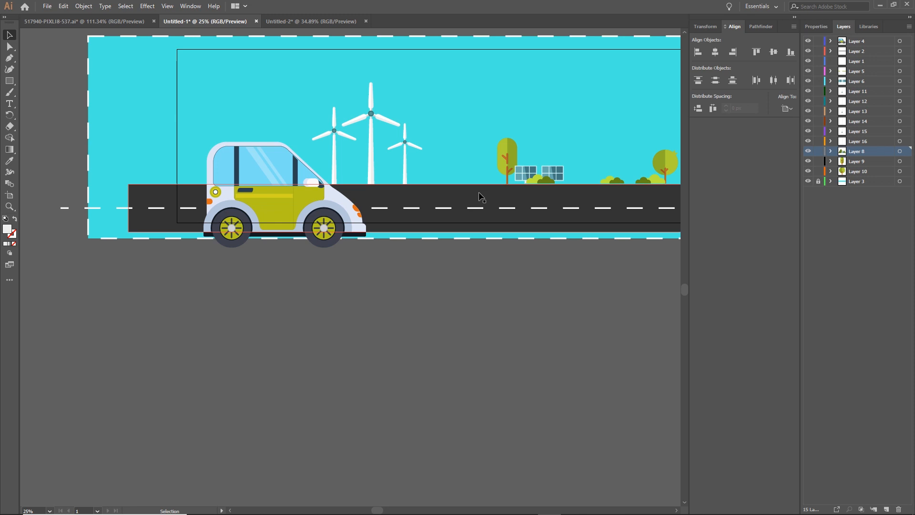
{"action": "left_click", "coordinate": [311, 197]}
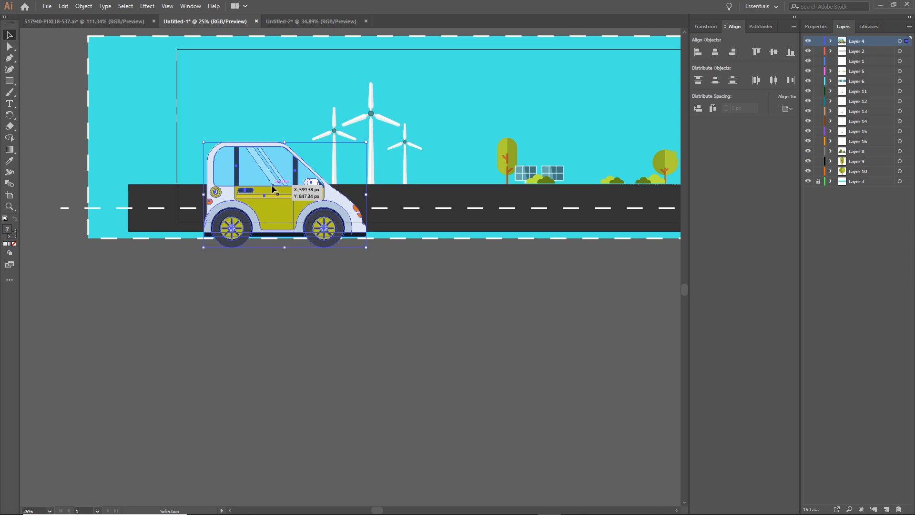
{"action": "left_click_drag", "start_coordinate": [273, 191], "coordinate": [297, 315]}
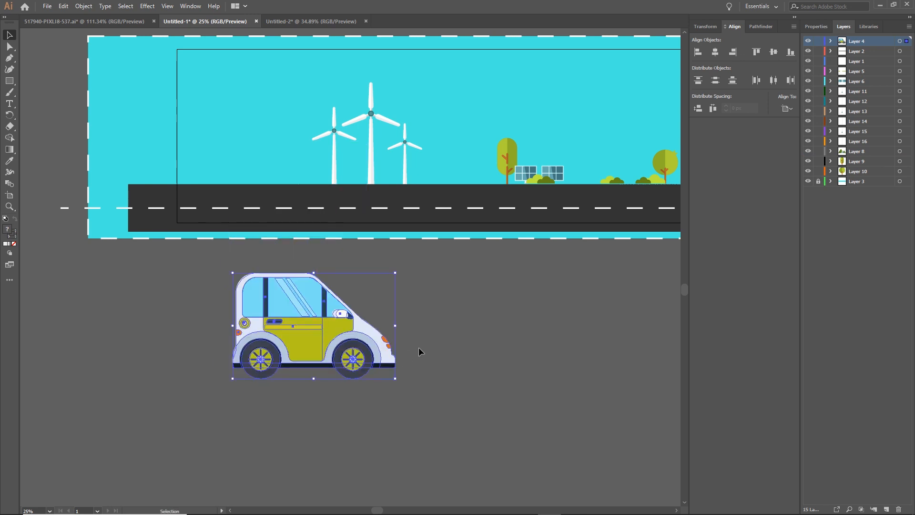
{"action": "left_click", "coordinate": [423, 338]}
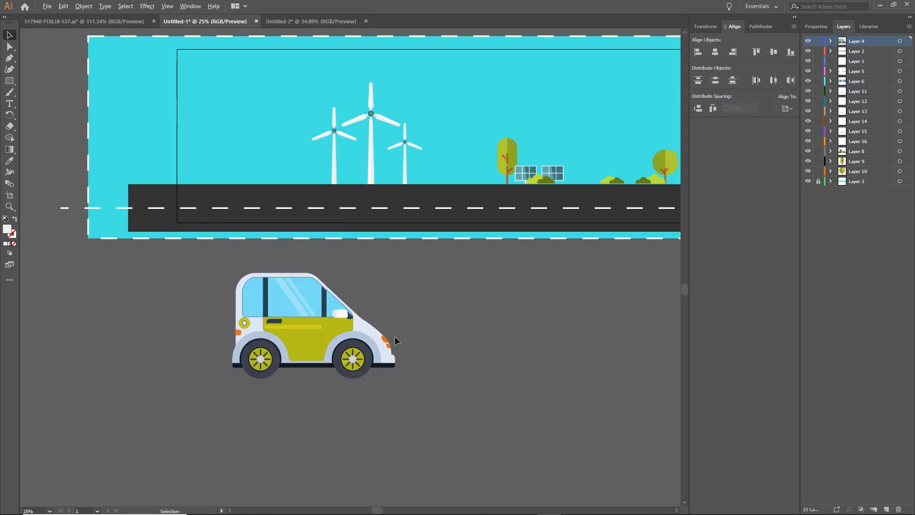
- Select the whole car, ungroup it into its parts, and deselect
{"action": "scroll", "coordinate": [395, 337], "scroll_direction": "up", "scroll_amount": 2}
{"action": "left_click_drag", "start_coordinate": [424, 340], "coordinate": [542, 228]}
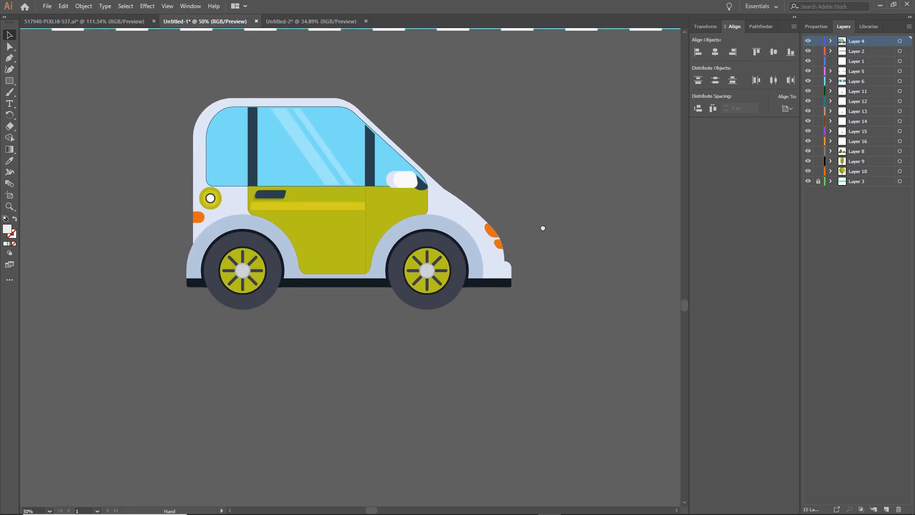
{"action": "left_click", "coordinate": [320, 245]}
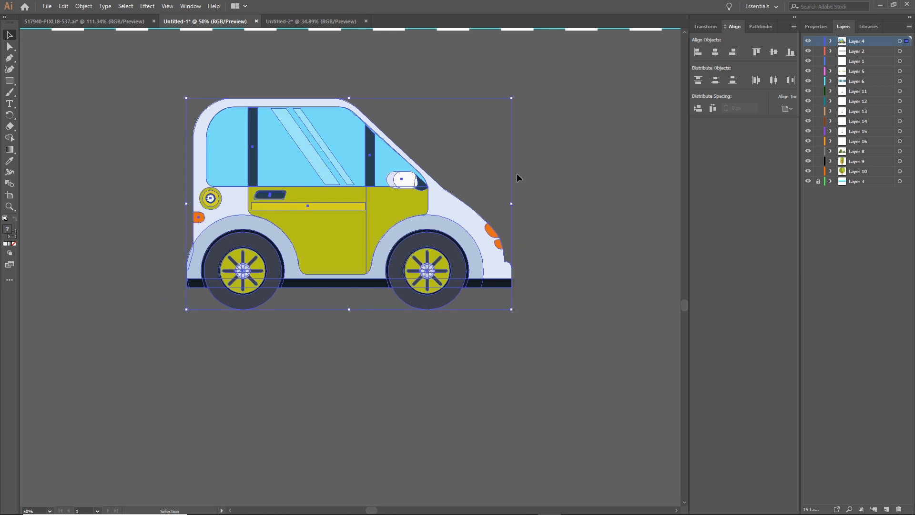
{"action": "left_click", "coordinate": [573, 175]}
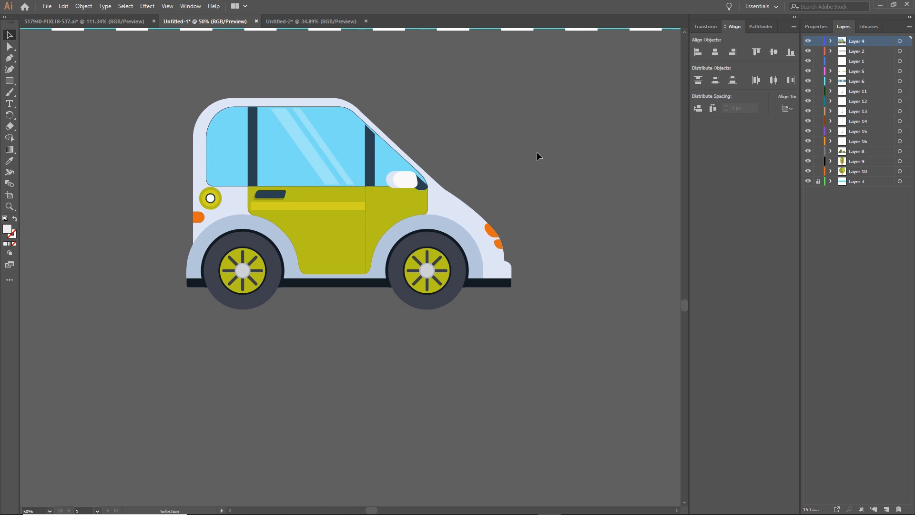
- Test that the car's parts are separate by shifting the windows, body and headlight, undoing each move
{"action": "left_click", "coordinate": [308, 223]}
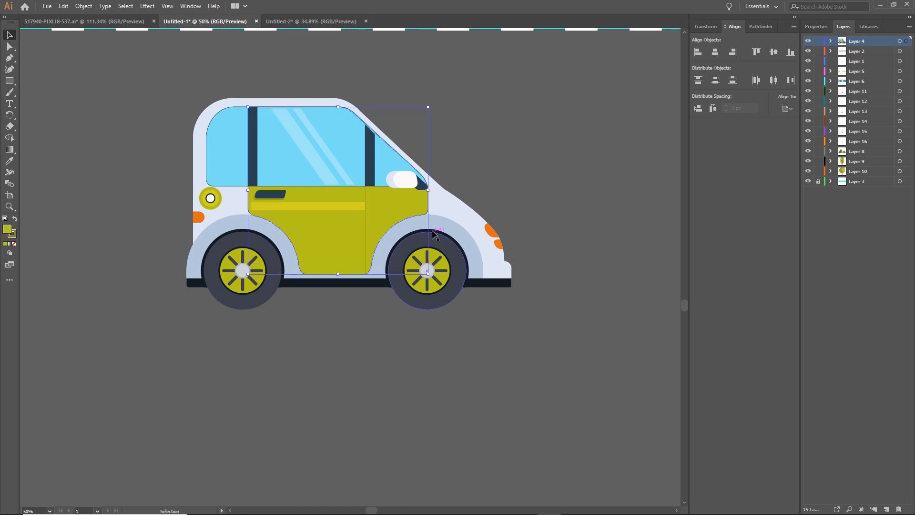
{"action": "left_click", "coordinate": [326, 151]}
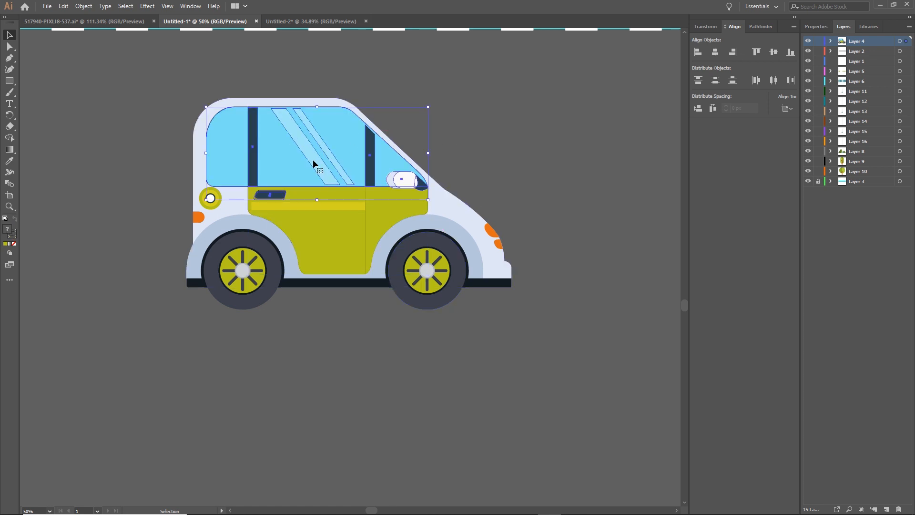
{"action": "left_click_drag", "start_coordinate": [313, 162], "coordinate": [400, 113]}
{"action": "key", "text": "ctrl+z"}
{"action": "left_click_drag", "start_coordinate": [347, 240], "coordinate": [490, 175]}
{"action": "key", "text": "ctrl+z"}
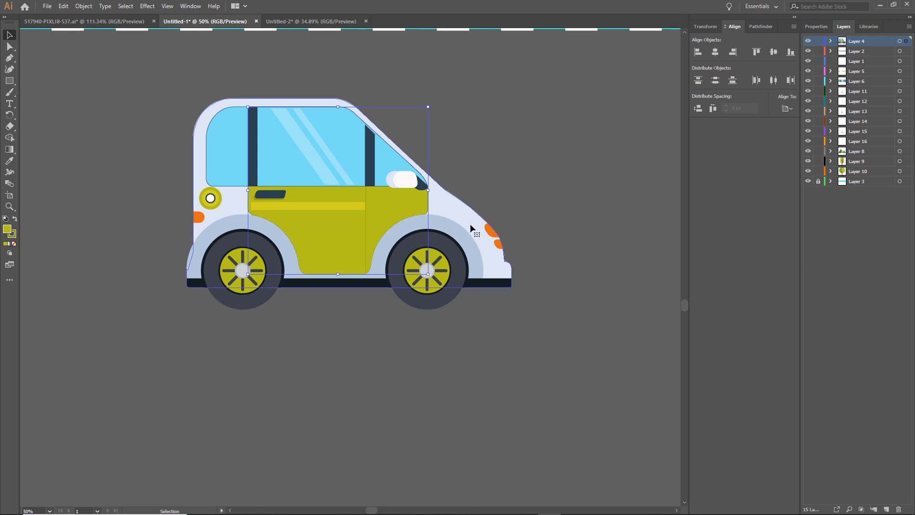
{"action": "left_click_drag", "start_coordinate": [491, 232], "coordinate": [502, 214]}
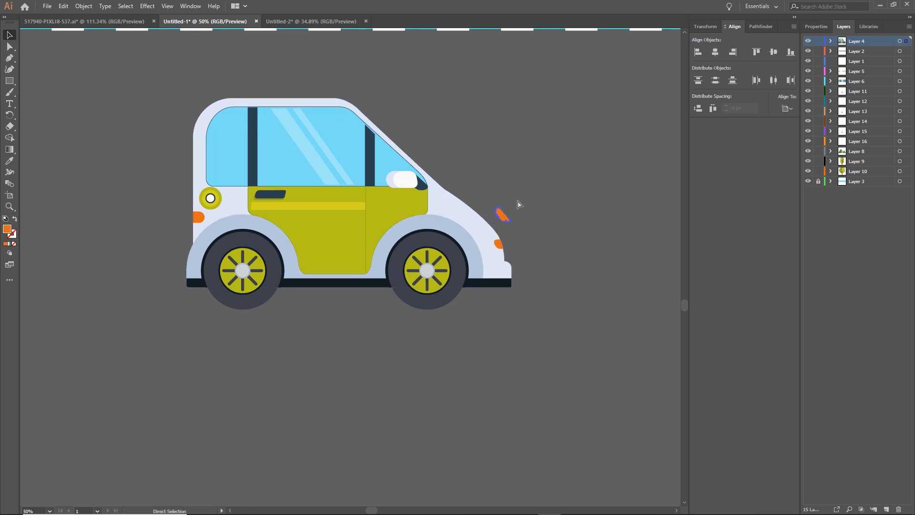
{"action": "key", "text": "ctrl+z"}
{"action": "left_click", "coordinate": [513, 194]}
- Try moving the front wheel below the car and rotating it, and undo both changes
{"action": "left_click", "coordinate": [437, 295]}
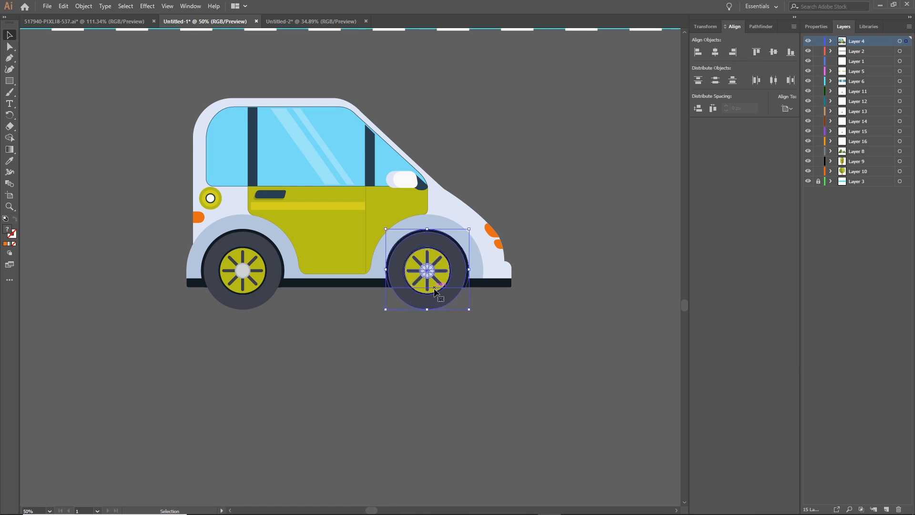
{"action": "left_click_drag", "start_coordinate": [434, 288], "coordinate": [432, 339]}
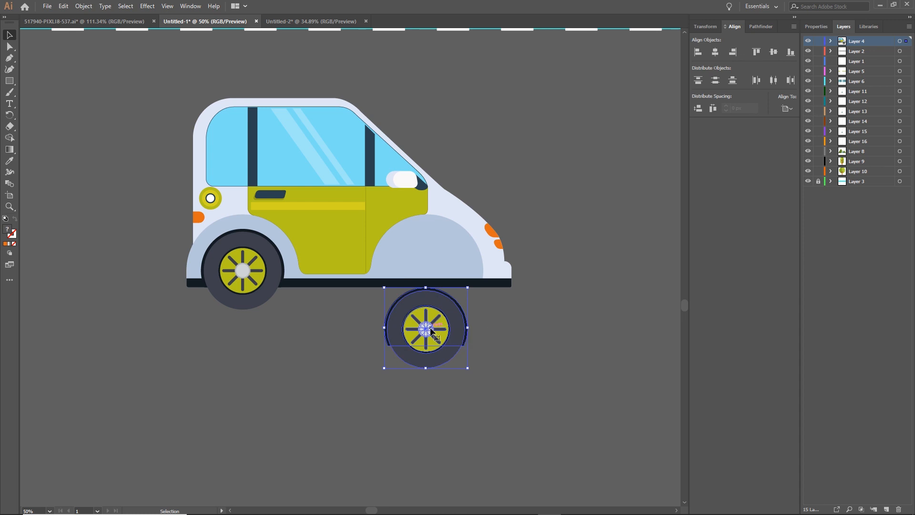
{"action": "left_click", "coordinate": [493, 353]}
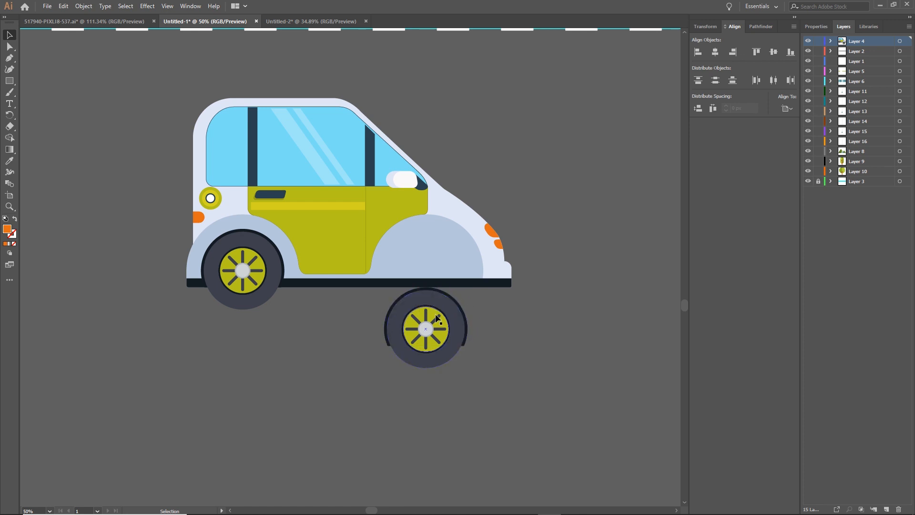
{"action": "left_click", "coordinate": [453, 341]}
{"action": "left_click_drag", "start_coordinate": [471, 374], "coordinate": [356, 326]}
{"action": "left_click", "coordinate": [579, 396]}
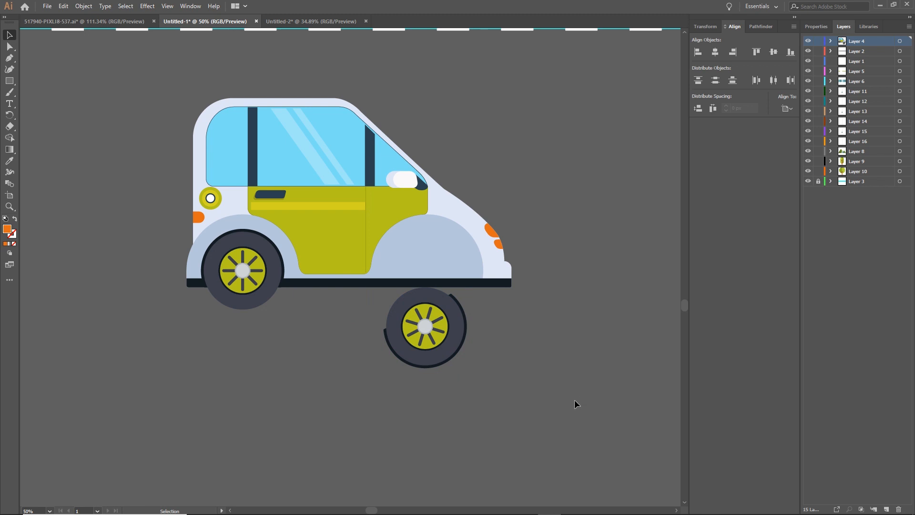
{"action": "key", "text": "ctrl+z"}
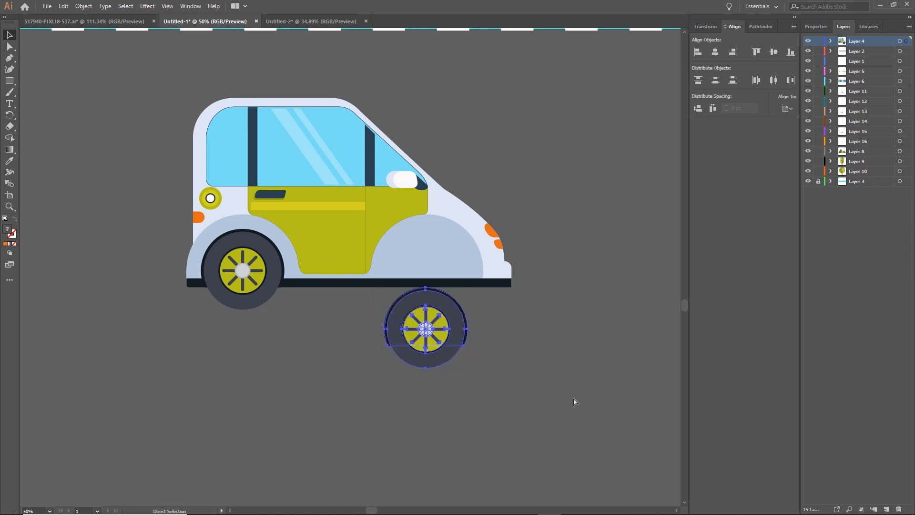
{"action": "key", "text": "ctrl+z"}
{"action": "left_click", "coordinate": [430, 337]}
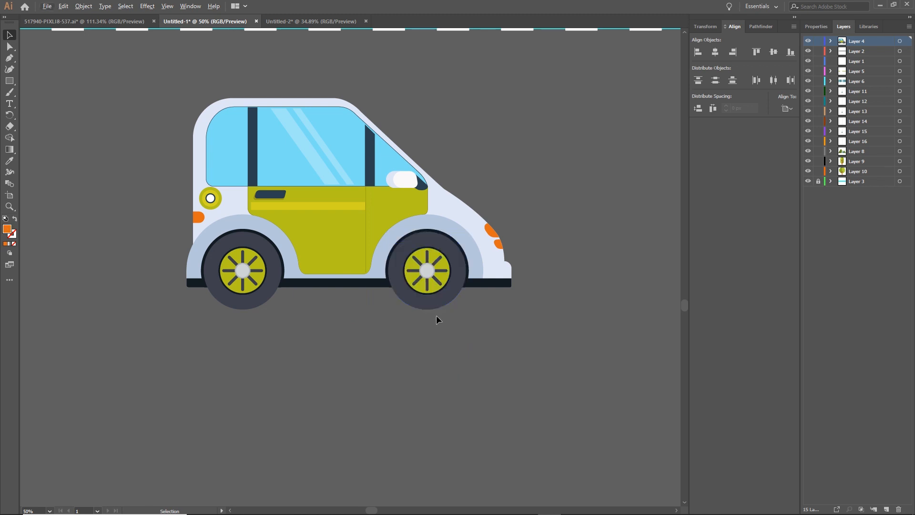
- Expand Layer 4 and lock its front and rear wheel groups
{"action": "left_click", "coordinate": [455, 282]}
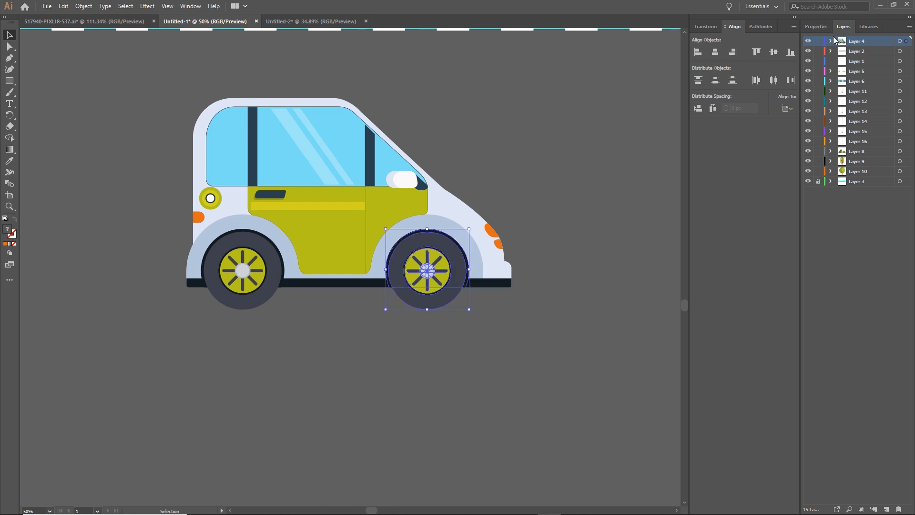
{"action": "left_click", "coordinate": [830, 41]}
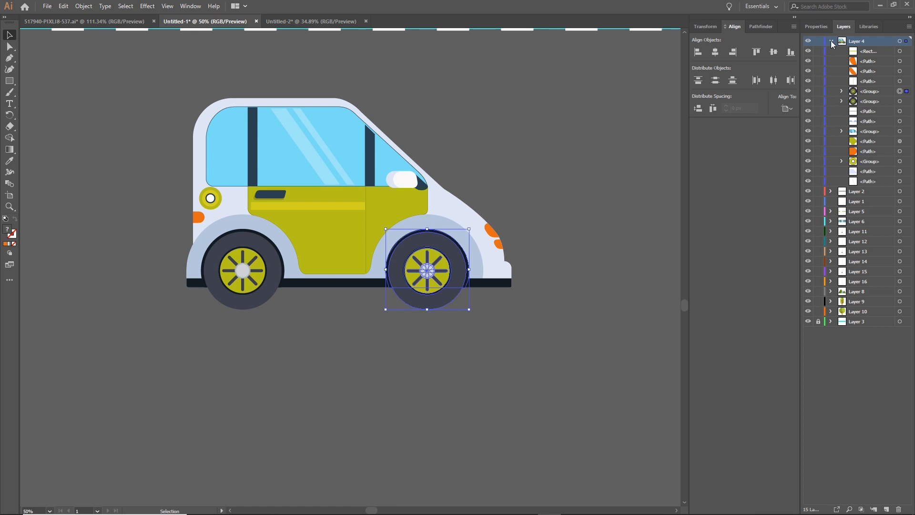
{"action": "left_click", "coordinate": [819, 91]}
{"action": "left_click", "coordinate": [818, 102]}
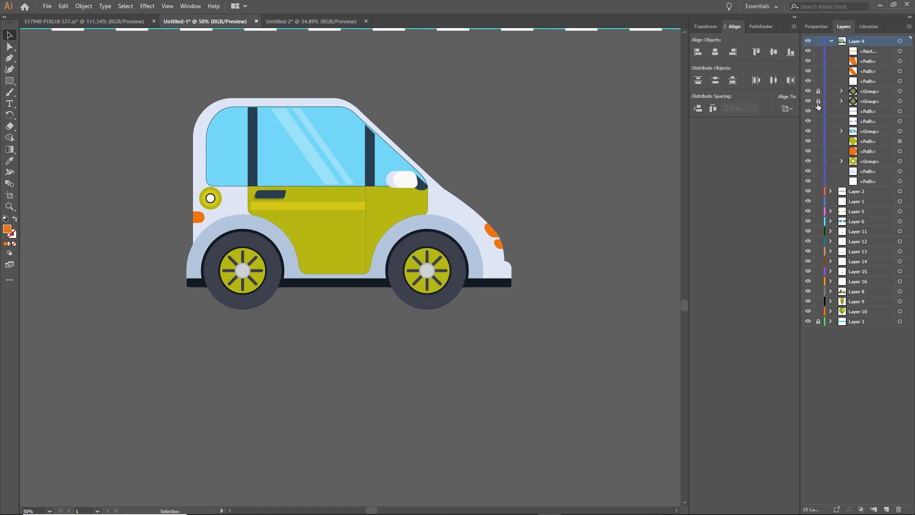
- Test the wheel locks by trying to select and move the wheels, undo the shift, and deselect
{"action": "left_click", "coordinate": [444, 261]}
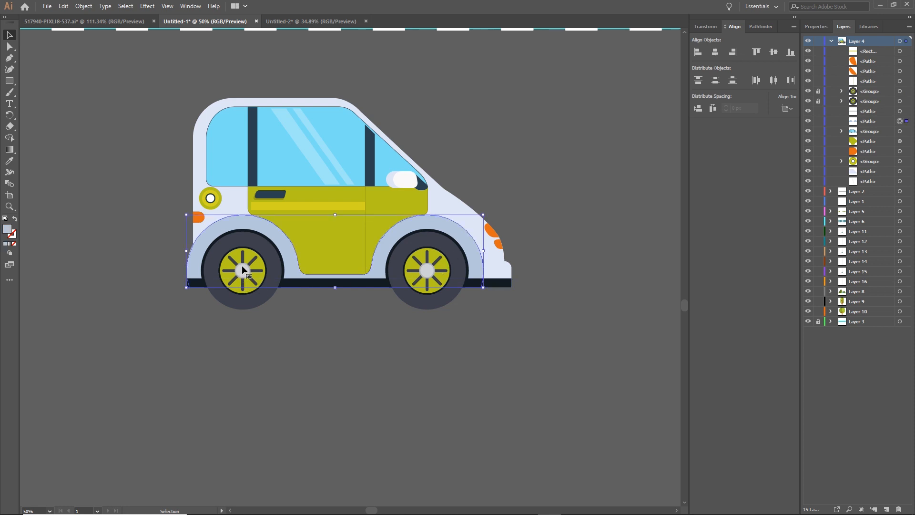
{"action": "left_click_drag", "start_coordinate": [243, 271], "coordinate": [248, 315]}
{"action": "key", "text": "ctrl+z"}
{"action": "left_click", "coordinate": [291, 373]}
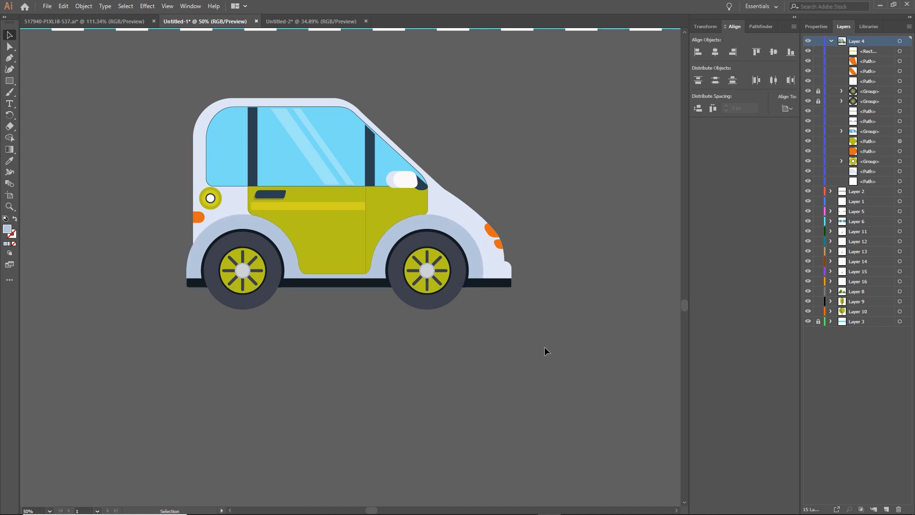
- Select all the car body parts, leaving out the two locked wheels
{"action": "left_click_drag", "start_coordinate": [403, 210], "coordinate": [128, 64]}
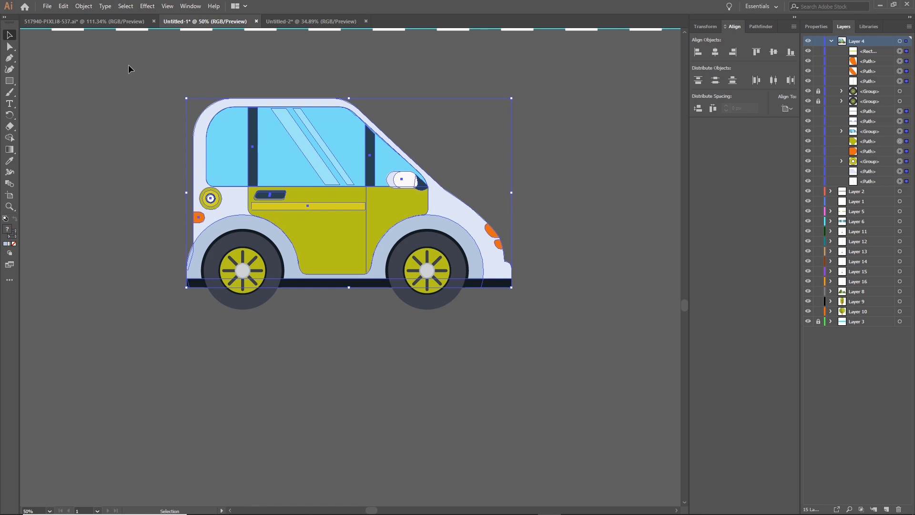
- Try moving the selected car body away from its wheels and undo the move
{"action": "key", "text": "space"}
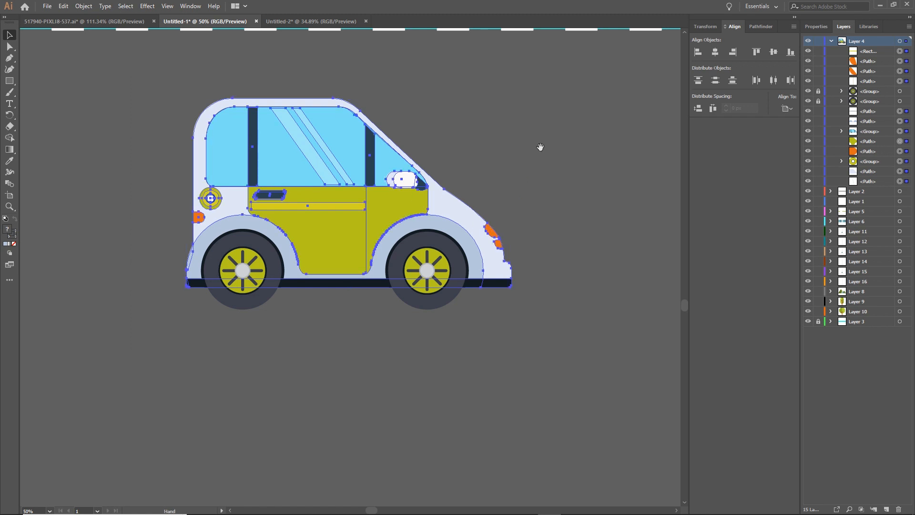
{"action": "left_click_drag", "start_coordinate": [541, 147], "coordinate": [563, 274]}
{"action": "scroll", "coordinate": [514, 310], "scroll_direction": "down", "scroll_amount": 1}
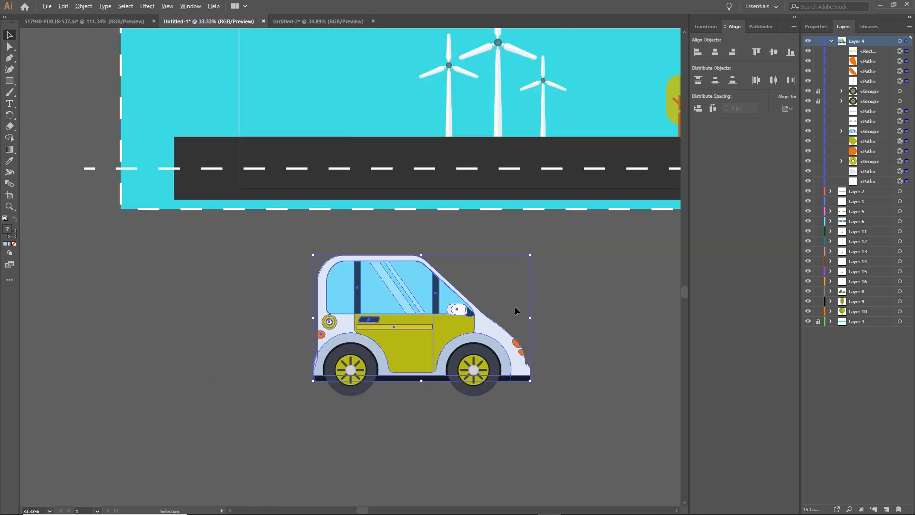
{"action": "key", "text": "space"}
{"action": "left_click_drag", "start_coordinate": [586, 331], "coordinate": [590, 259]}
{"action": "left_click_drag", "start_coordinate": [451, 277], "coordinate": [162, 286]}
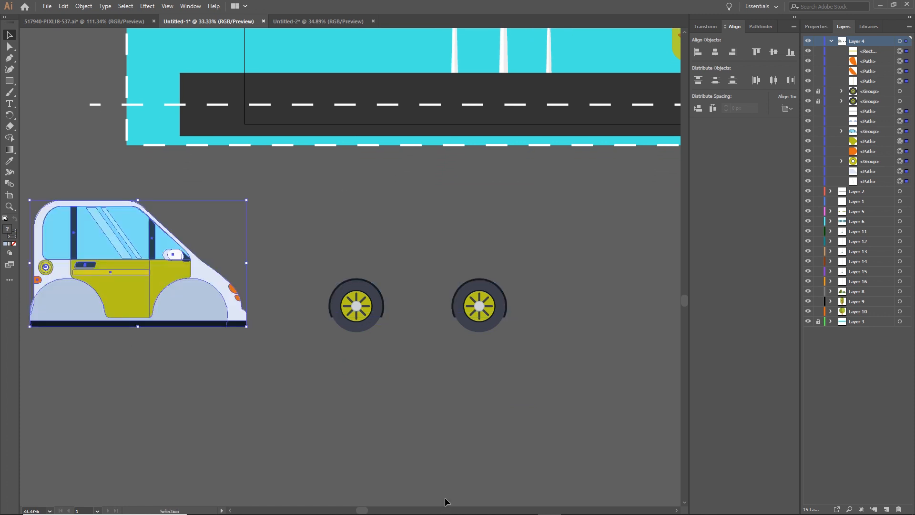
{"action": "key", "text": "ctrl+z"}
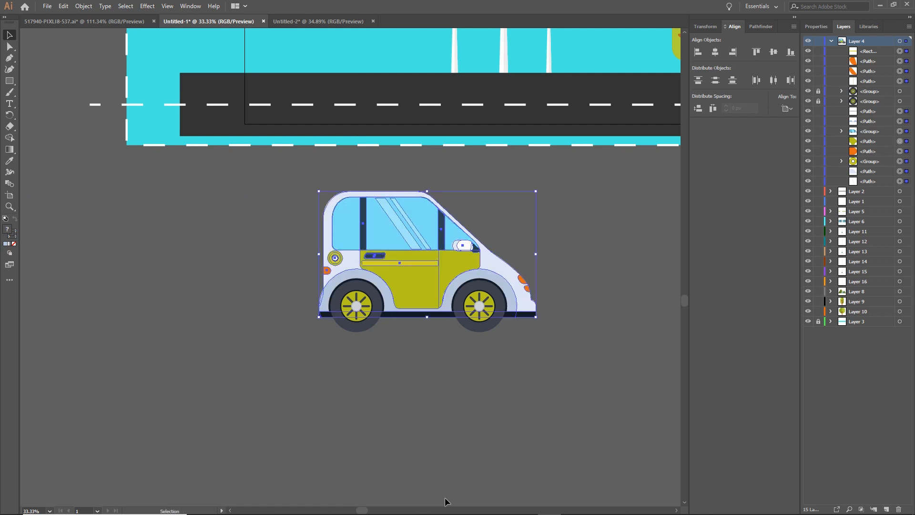
- Group the selected car body parts and move both wheel groups above the body group in Layer 4
{"action": "key", "text": "ctrl+g"}
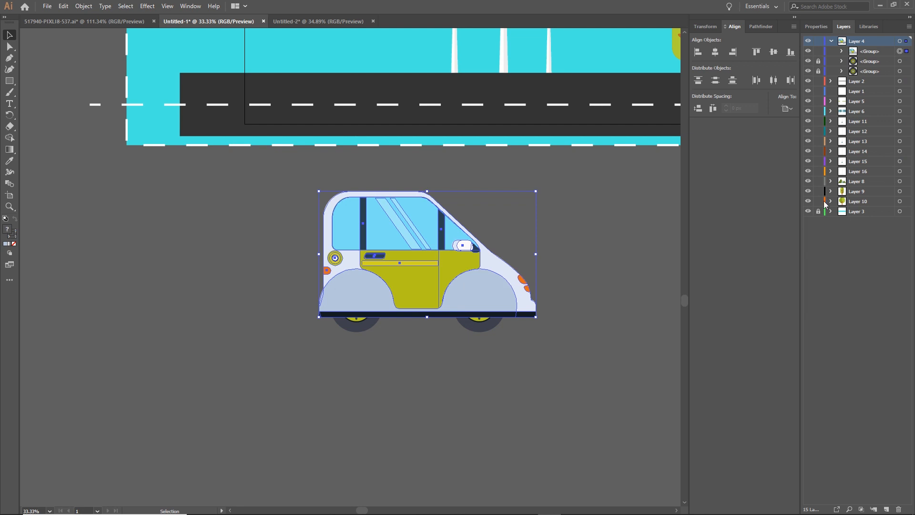
{"action": "left_click", "coordinate": [868, 72]}
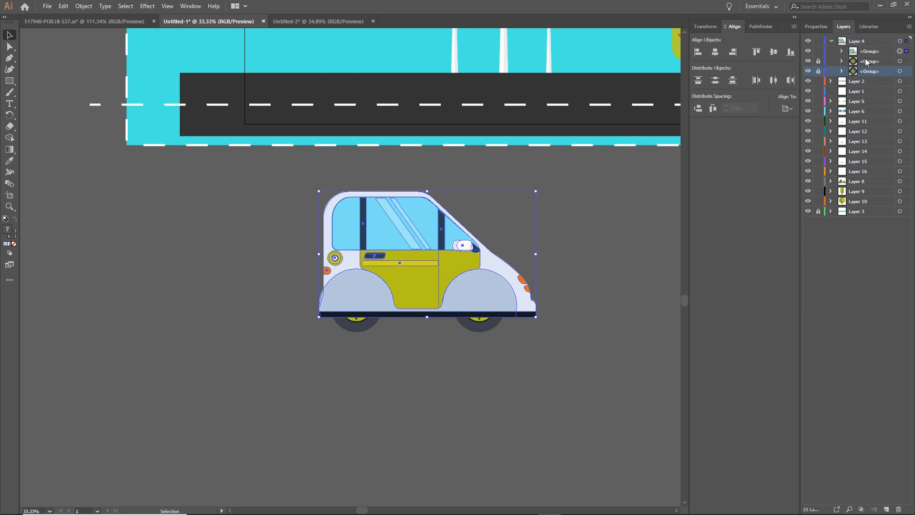
{"action": "left_click", "coordinate": [868, 62], "text": "shift"}
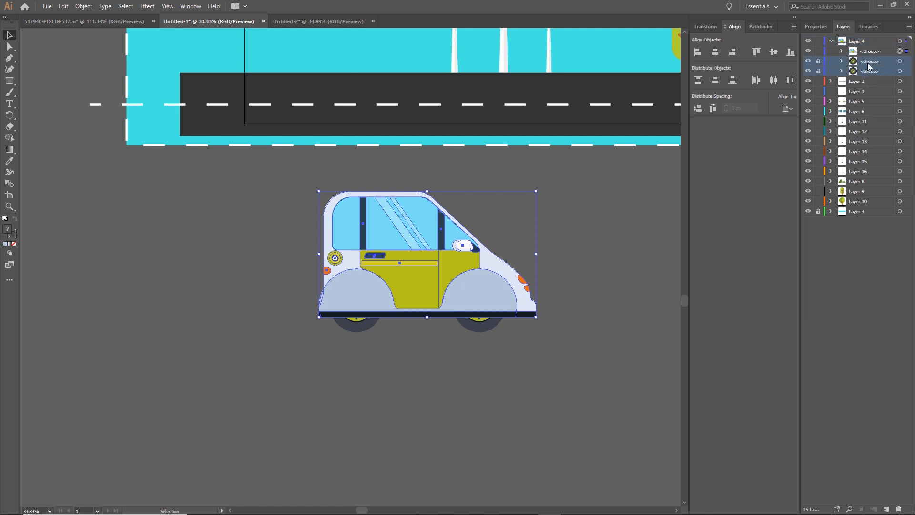
{"action": "left_click_drag", "start_coordinate": [870, 64], "coordinate": [865, 46]}
{"action": "left_click", "coordinate": [553, 362]}
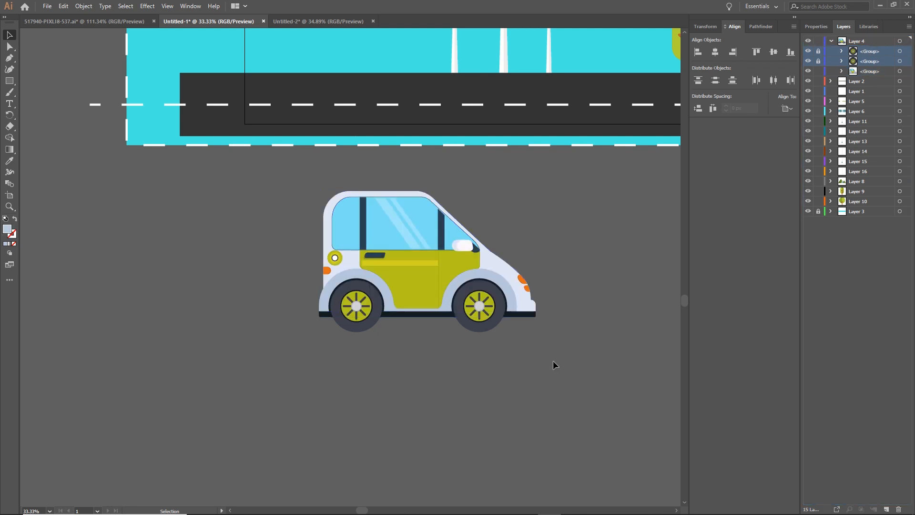
- Unlock both wheel groups and ungroup the front wheel into its separate paths
{"action": "scroll", "coordinate": [531, 343], "scroll_direction": "up", "scroll_amount": 3}
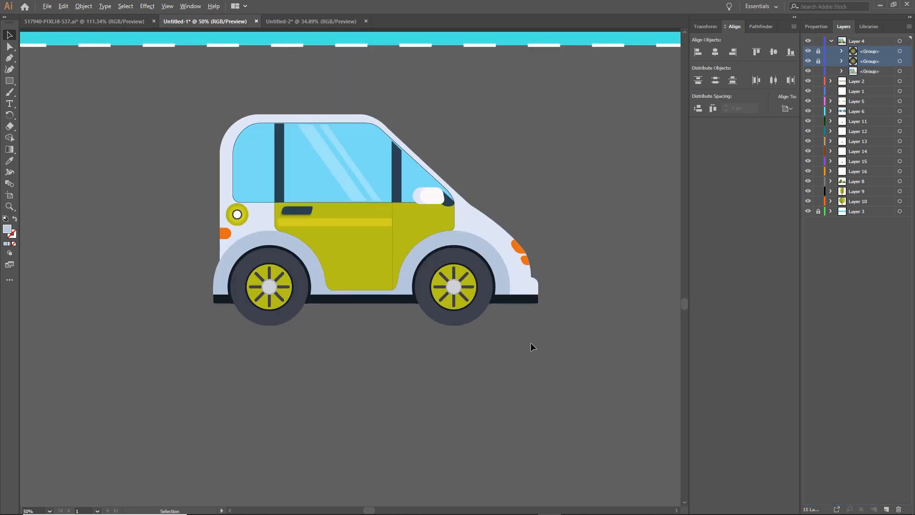
{"action": "left_click_drag", "start_coordinate": [498, 332], "coordinate": [615, 353]}
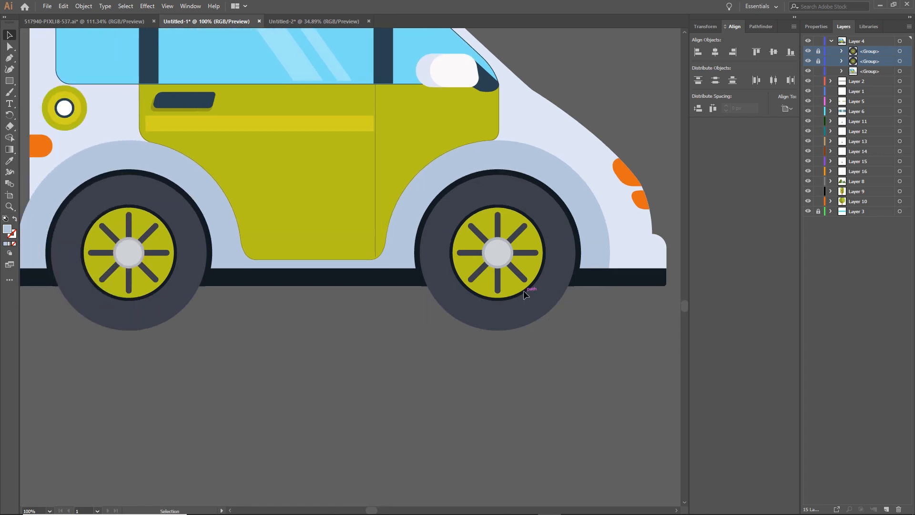
{"action": "left_click", "coordinate": [522, 290]}
{"action": "left_click", "coordinate": [599, 366]}
{"action": "left_click", "coordinate": [817, 52]}
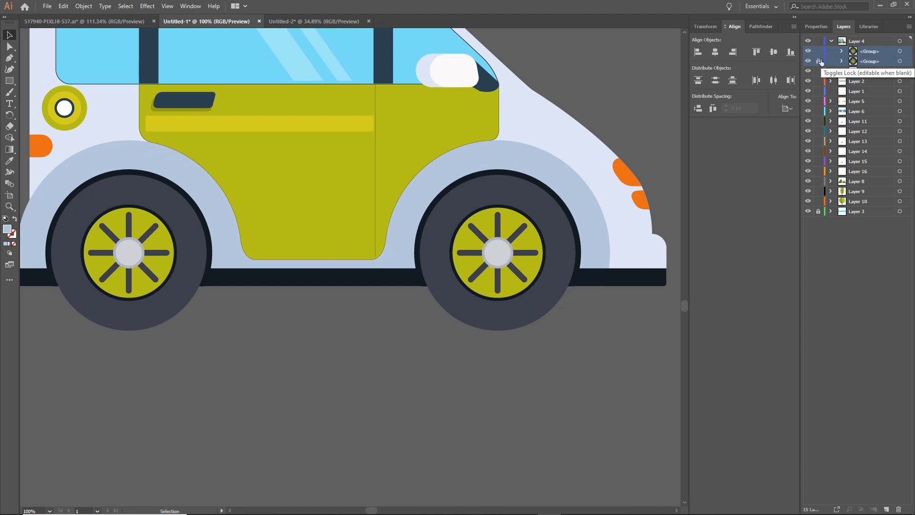
{"action": "left_click", "coordinate": [817, 61]}
{"action": "left_click", "coordinate": [508, 304]}
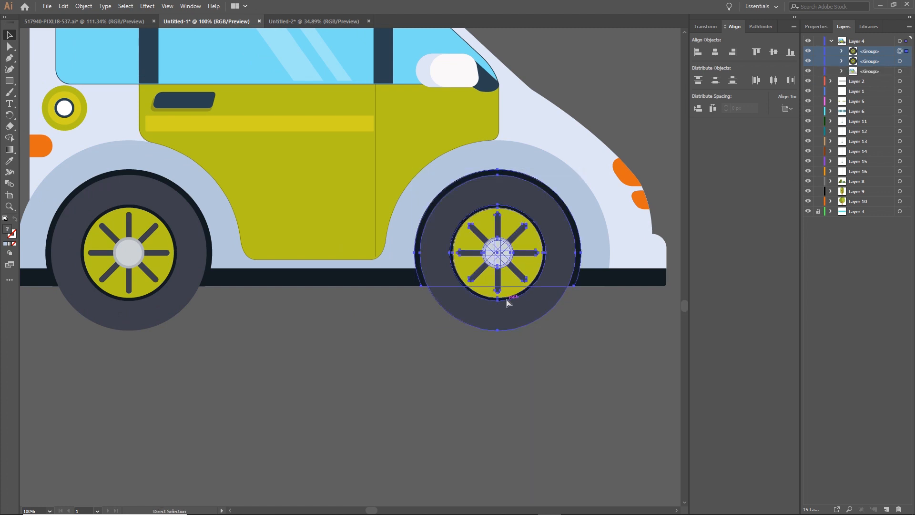
{"action": "key", "text": "shift+ctrl+g"}
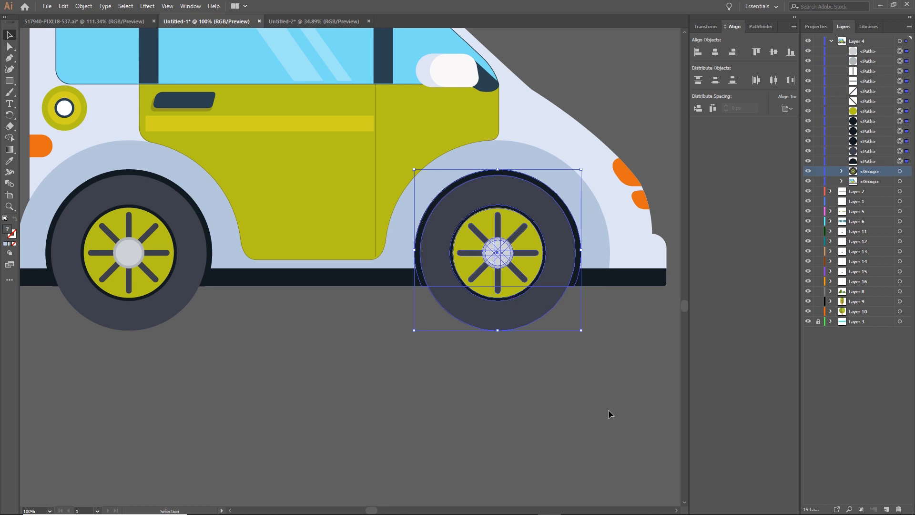
{"action": "left_click", "coordinate": [591, 419]}
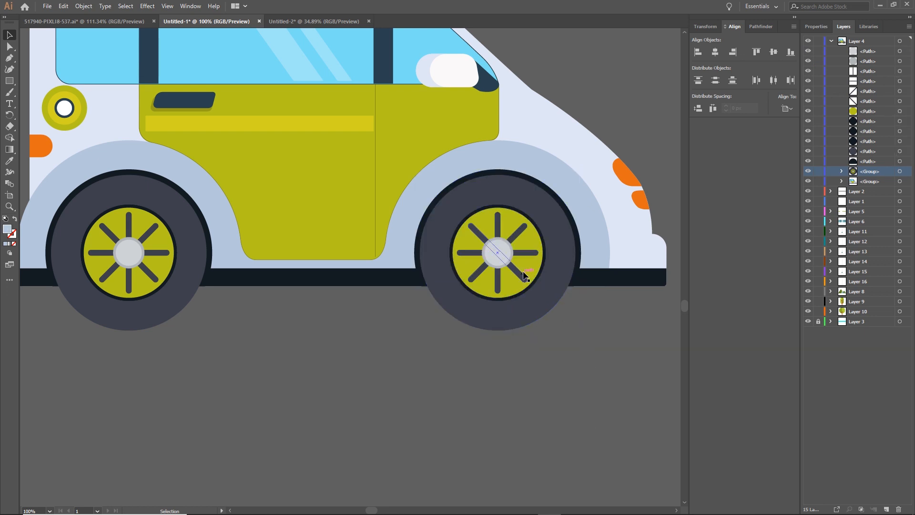
{"action": "left_click", "coordinate": [531, 253]}
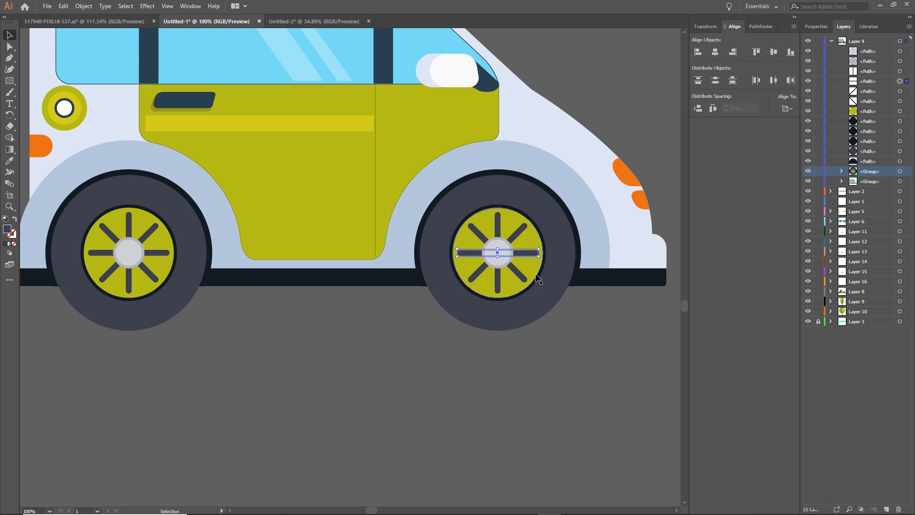
{"action": "left_click", "coordinate": [614, 361]}
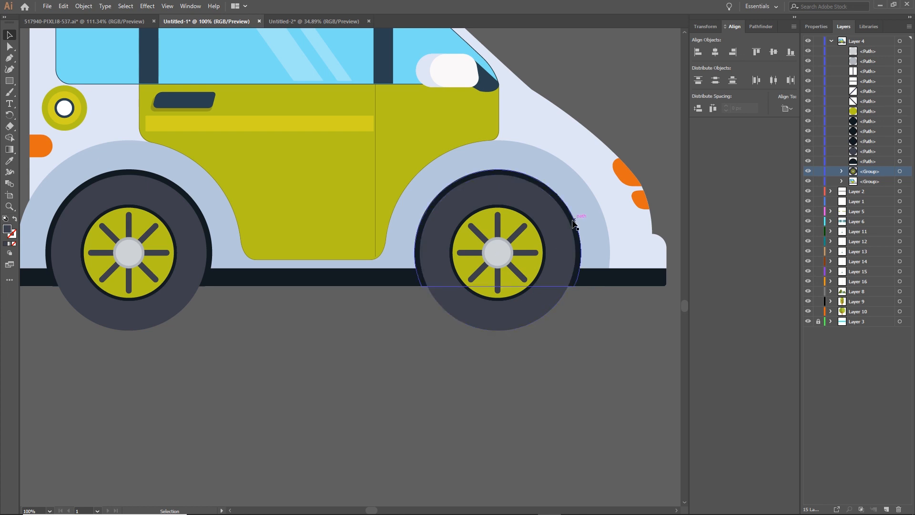
- Group the dark wheel-arch shape behind the front wheel together with the car body group
{"action": "scroll", "coordinate": [573, 224], "scroll_direction": "up", "scroll_amount": 2}
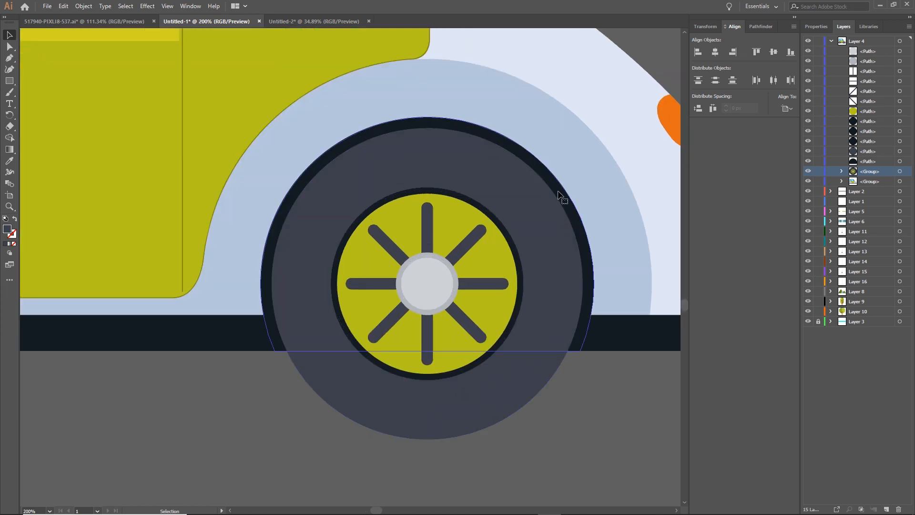
{"action": "left_click", "coordinate": [566, 210]}
{"action": "left_click_drag", "start_coordinate": [563, 196], "coordinate": [566, 110]}
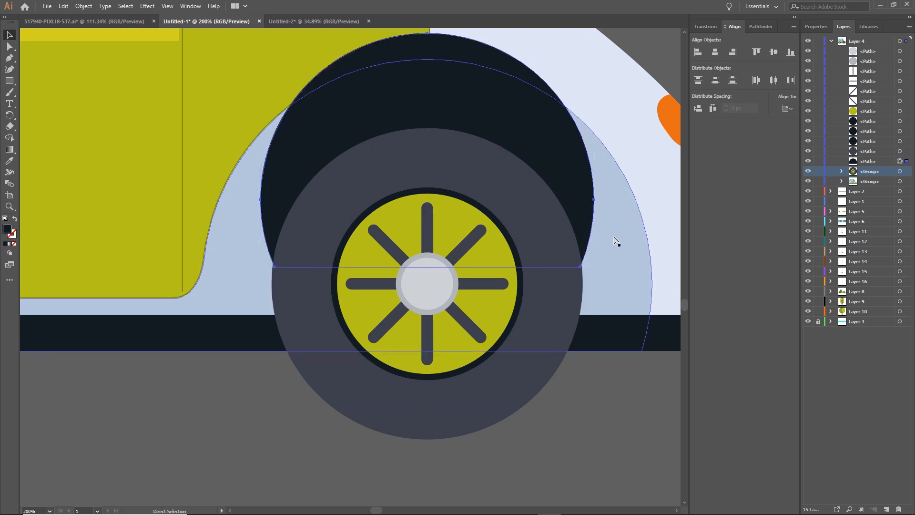
{"action": "key", "text": "ctrl+z"}
{"action": "left_click", "coordinate": [559, 77], "text": "shift"}
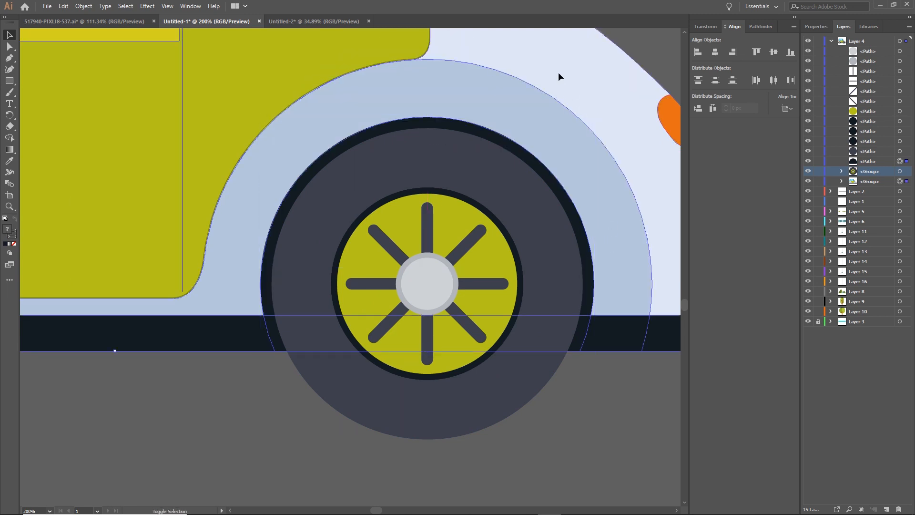
{"action": "key", "text": "a"}
{"action": "key", "text": "ctrl+g"}
{"action": "key", "text": "v"}
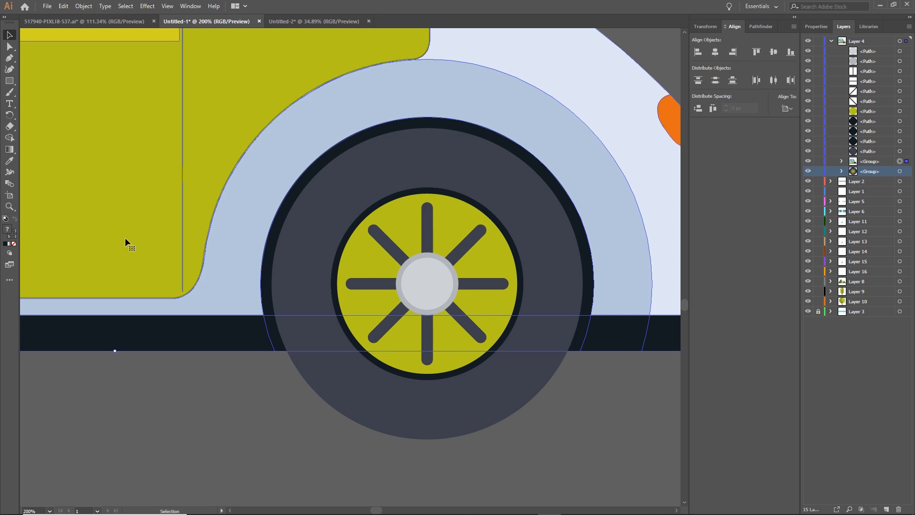
- Lock the car body group in Layer 4 and toggle its visibility off and on
{"action": "key", "text": "space"}
{"action": "left_click_drag", "start_coordinate": [143, 261], "coordinate": [397, 181]}
{"action": "left_click_drag", "start_coordinate": [291, 249], "coordinate": [523, 194]}
{"action": "left_click_drag", "start_coordinate": [377, 314], "coordinate": [237, 392]}
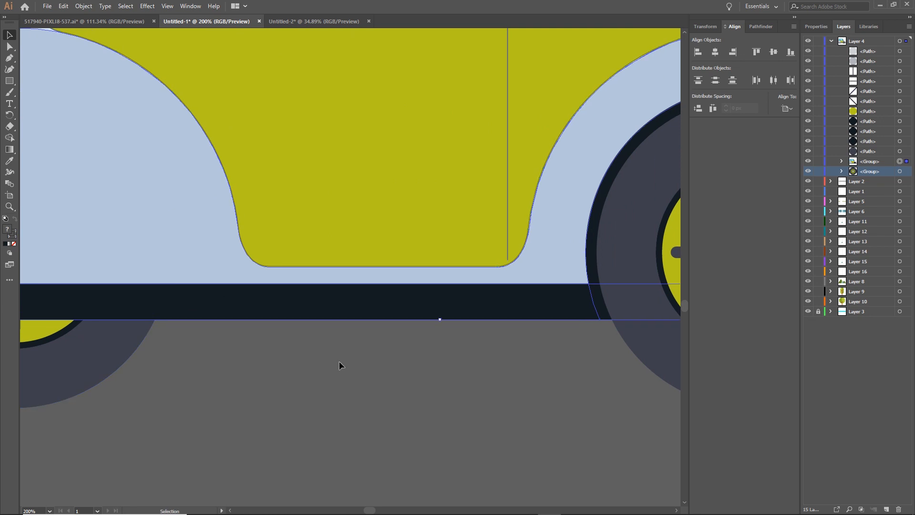
{"action": "scroll", "coordinate": [339, 361], "scroll_direction": "down", "scroll_amount": 2}
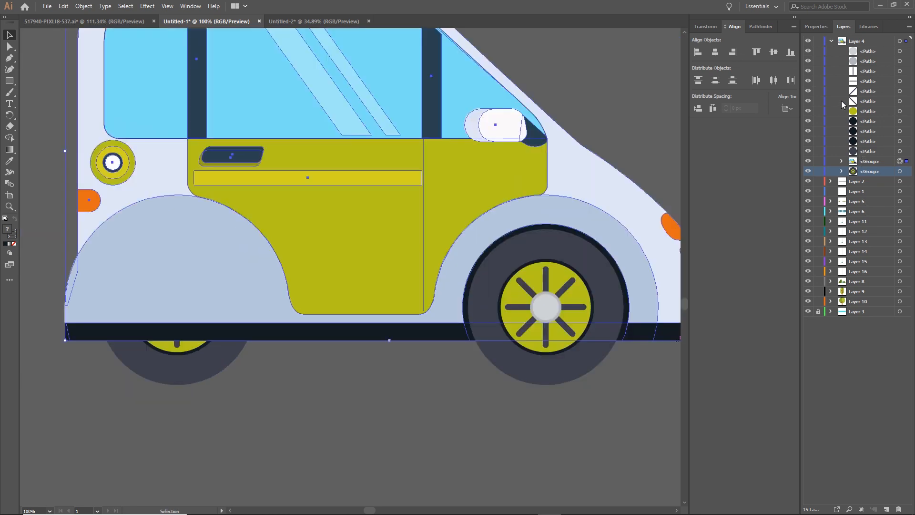
{"action": "left_click", "coordinate": [818, 161]}
{"action": "left_click", "coordinate": [807, 161]}
{"action": "left_click", "coordinate": [808, 161]}
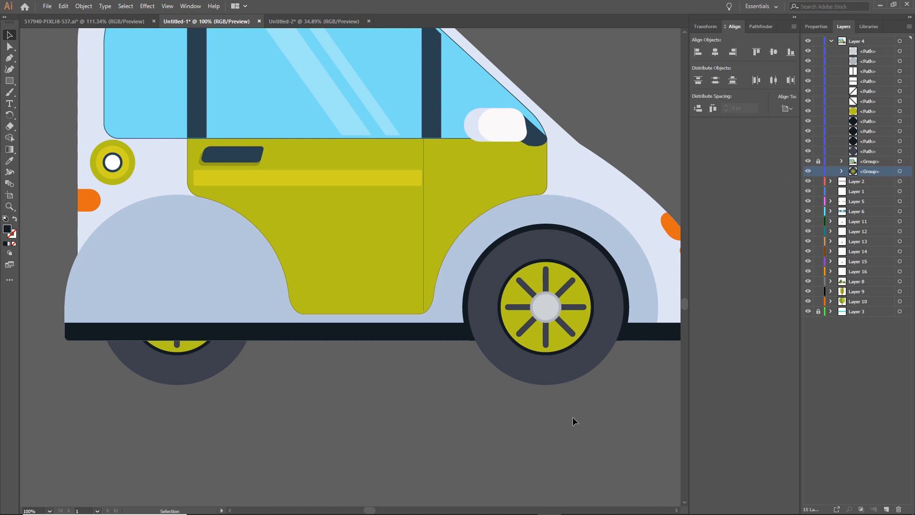
- Group all the remaining loose paths of the front wheel
{"action": "left_click_drag", "start_coordinate": [609, 403], "coordinate": [498, 249]}
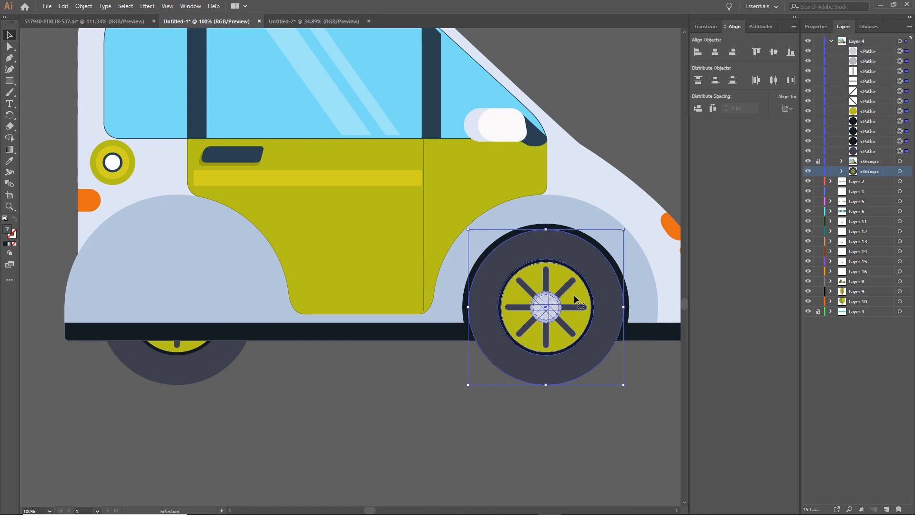
{"action": "key", "text": "ctrl+g"}
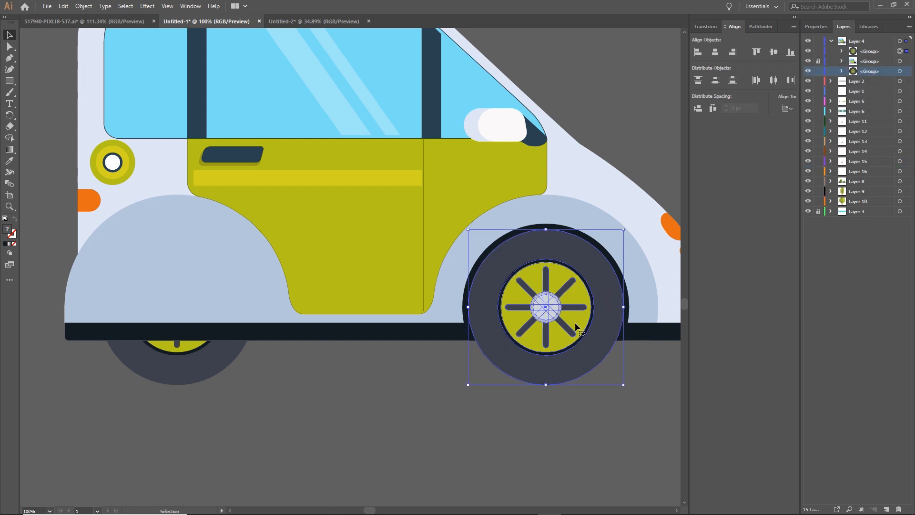
{"action": "left_click", "coordinate": [464, 443]}
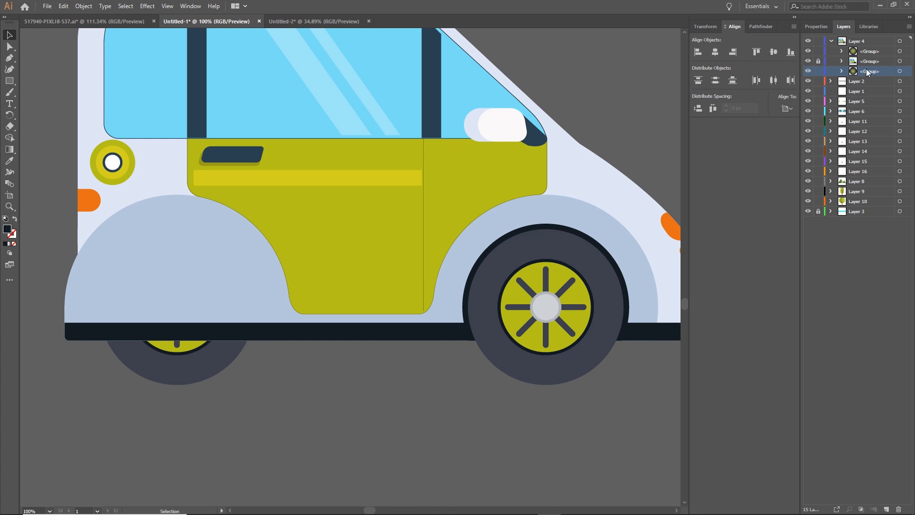
- Move the rear wheel group above the car body group in Layer 4 and unlock the body group
{"action": "left_click_drag", "start_coordinate": [865, 73], "coordinate": [866, 56]}
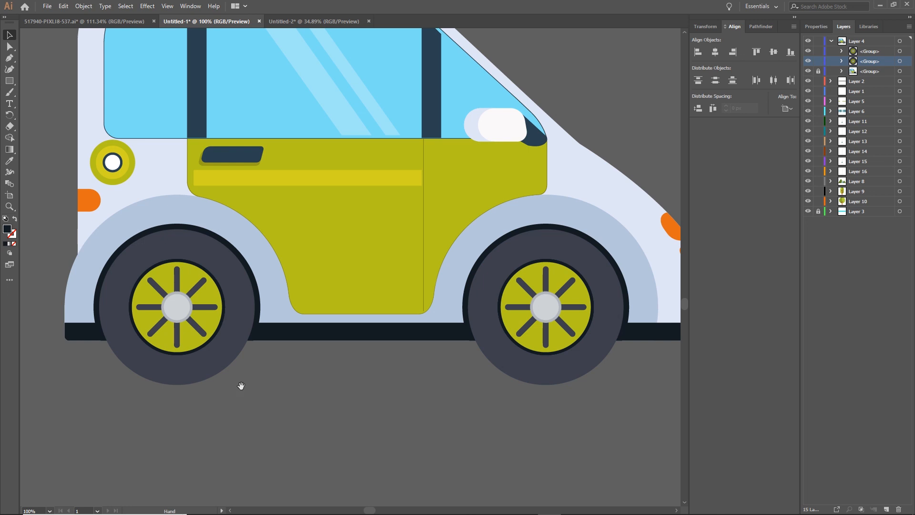
{"action": "left_click_drag", "start_coordinate": [240, 385], "coordinate": [365, 367]}
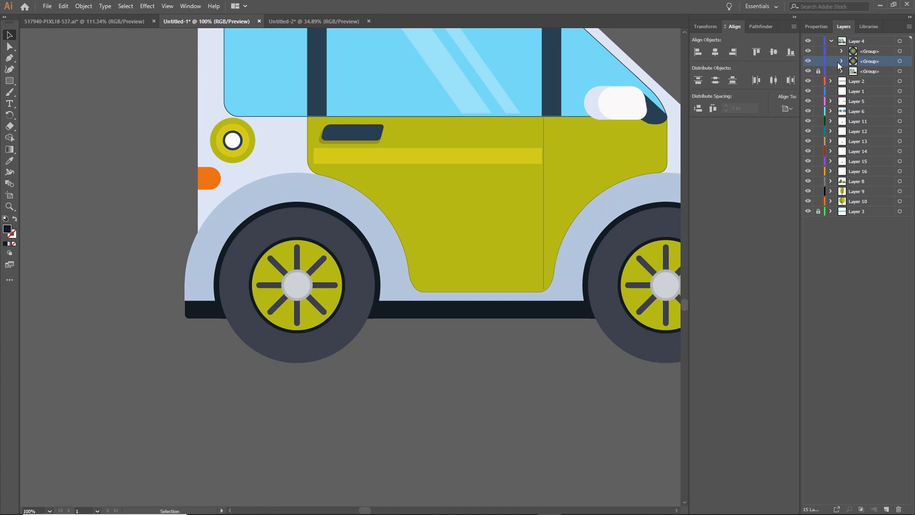
{"action": "scroll", "coordinate": [564, 257], "scroll_direction": "down", "scroll_amount": 2}
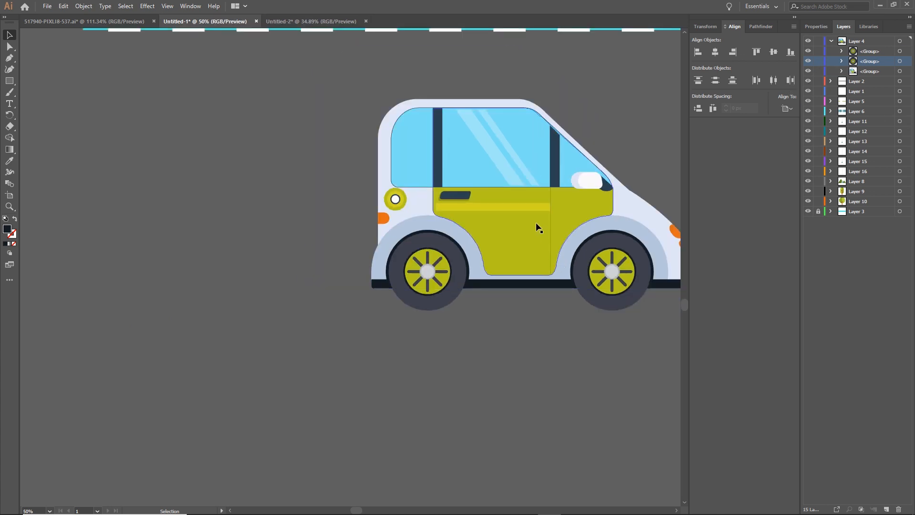
- Try lifting the car body off its wheels and return it to its original position
{"action": "left_click", "coordinate": [526, 245]}
{"action": "left_click_drag", "start_coordinate": [526, 244], "coordinate": [524, 171]}
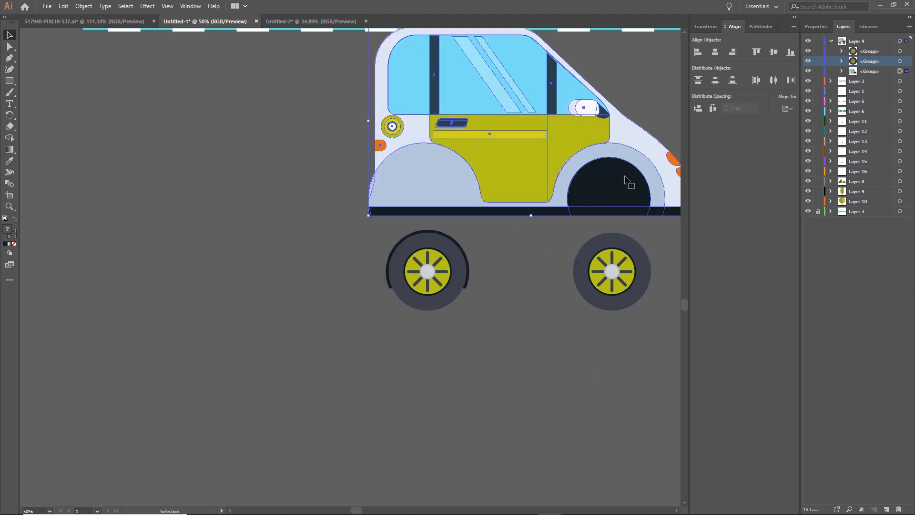
{"action": "left_click_drag", "start_coordinate": [629, 183], "coordinate": [632, 255]}
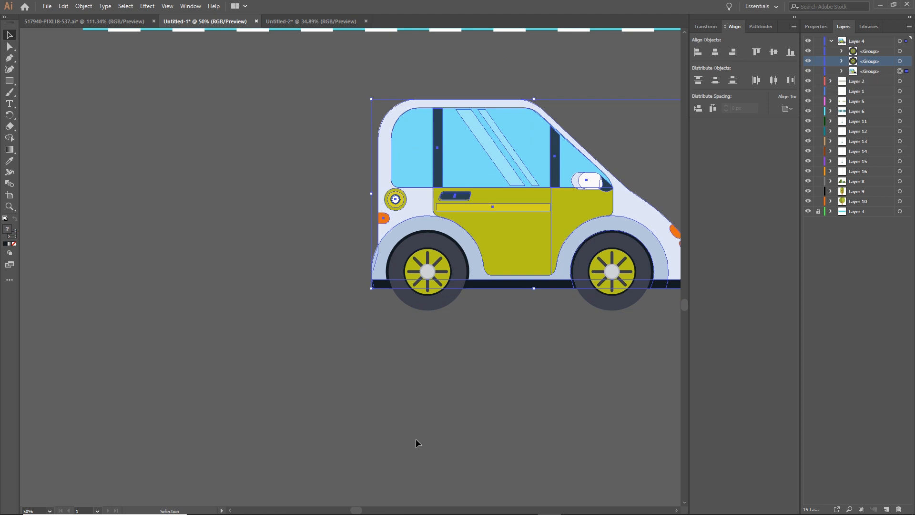
{"action": "left_click", "coordinate": [420, 370]}
- Ungroup the rear wheel group into its individual paths
{"action": "left_click", "coordinate": [429, 286]}
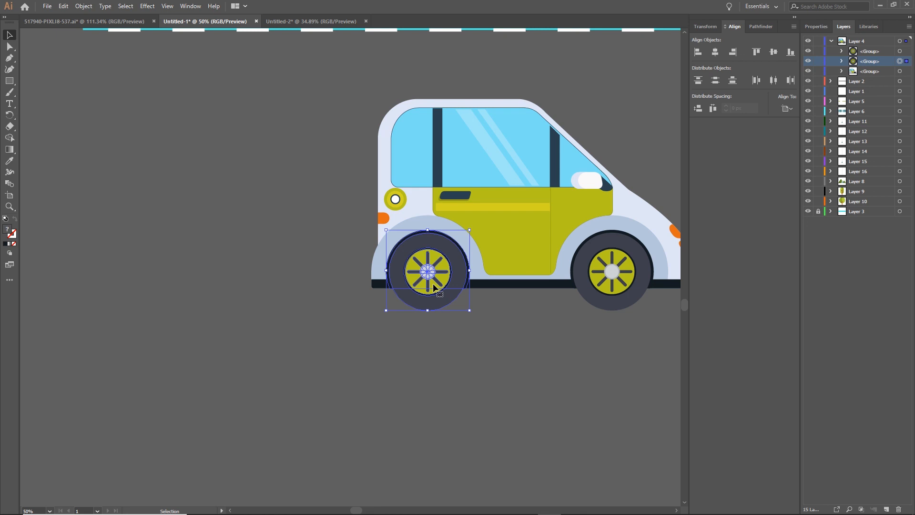
{"action": "key", "text": "ctrl+shift+g"}
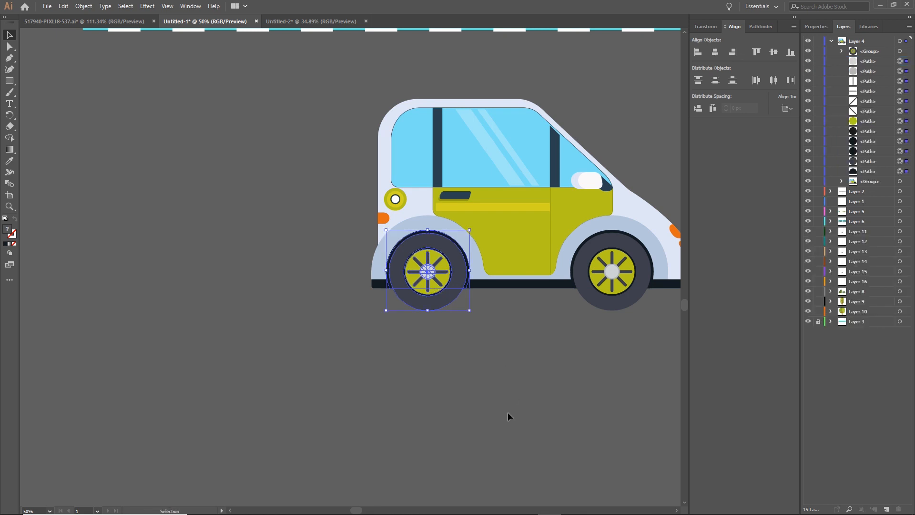
{"action": "left_click", "coordinate": [507, 409]}
{"action": "scroll", "coordinate": [493, 336], "scroll_direction": "up", "scroll_amount": 2}
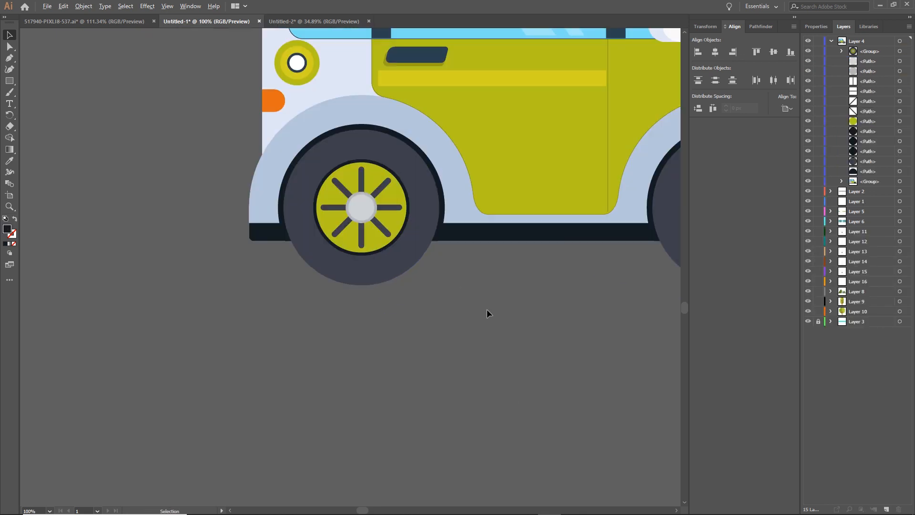
- Group the dark rear wheel-arch path with the car body group and lock the resulting group
{"action": "left_click", "coordinate": [434, 168]}
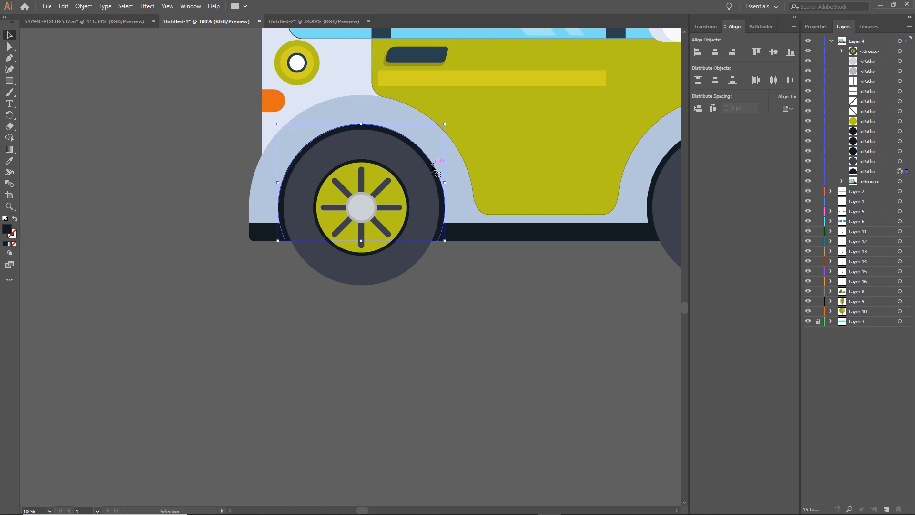
{"action": "left_click_drag", "start_coordinate": [431, 165], "coordinate": [417, 112]}
{"action": "key", "text": "ctrl+z"}
{"action": "left_click", "coordinate": [476, 56]}
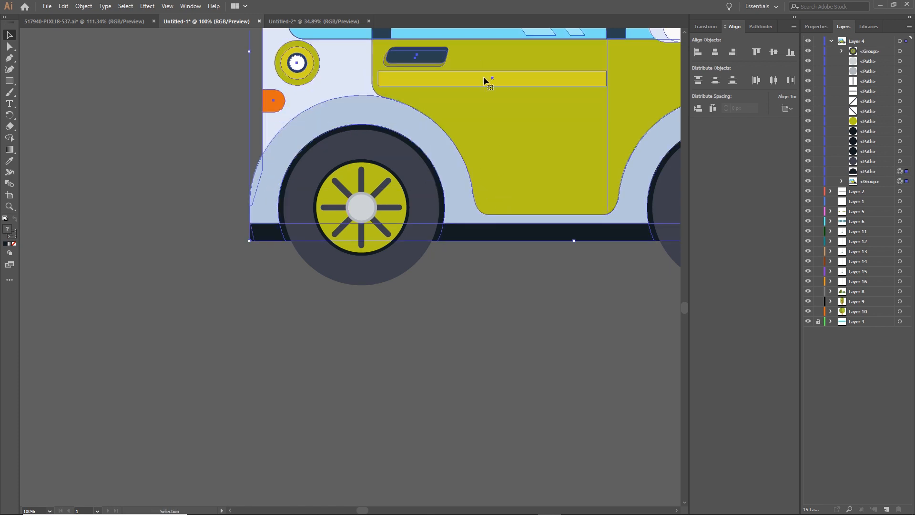
{"action": "key", "text": "a"}
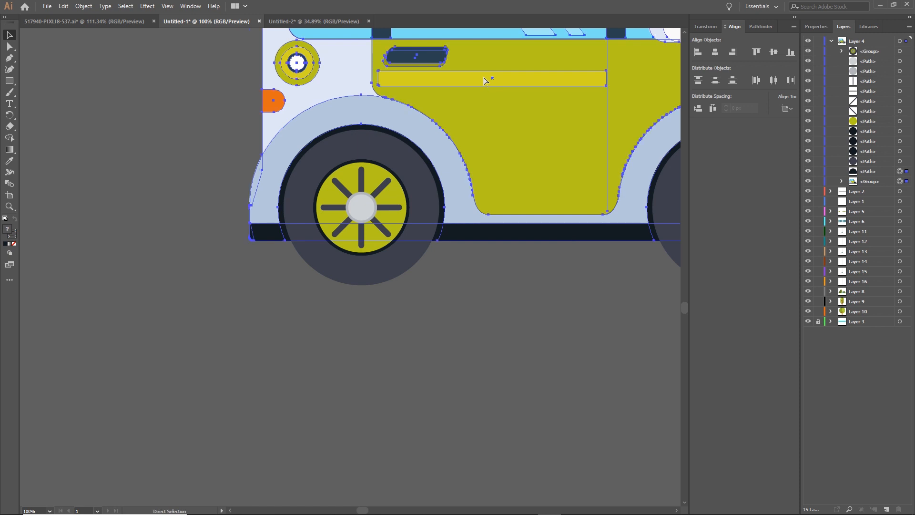
{"action": "key", "text": "ctrl+g"}
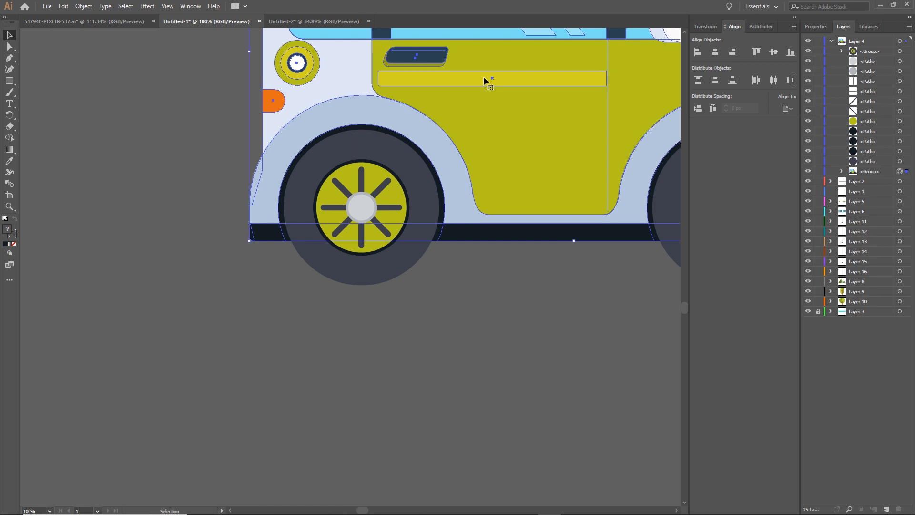
{"action": "left_click", "coordinate": [818, 171]}
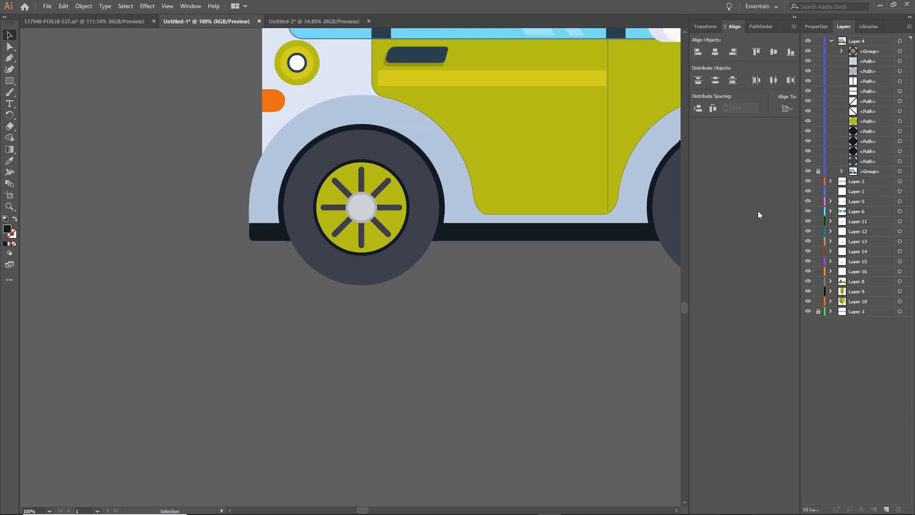
- Group the remaining loose paths of the rear wheel, leaving out the dark wheel arch
{"action": "left_click_drag", "start_coordinate": [461, 334], "coordinate": [279, 128]}
{"action": "left_click_drag", "start_coordinate": [369, 158], "coordinate": [359, 221]}
{"action": "key", "text": "a"}
{"action": "key", "text": "ctrl+z"}
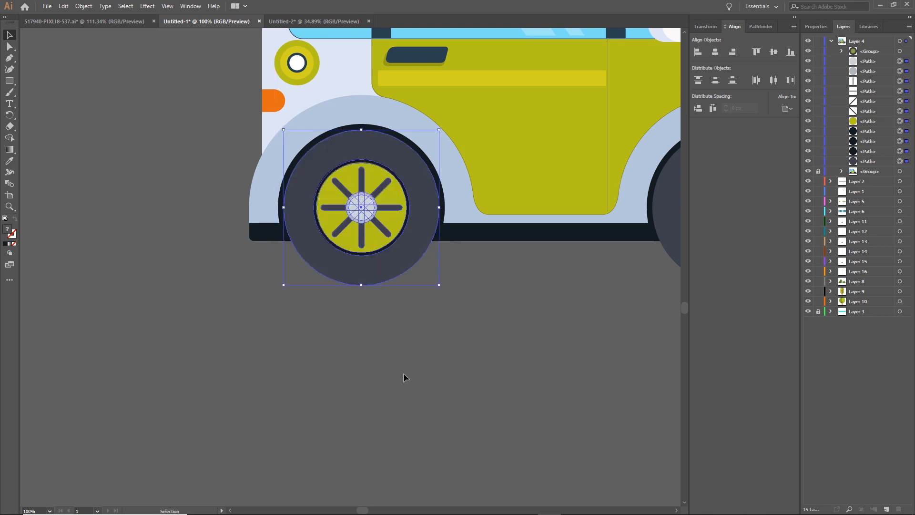
{"action": "key", "text": "ctrl+g"}
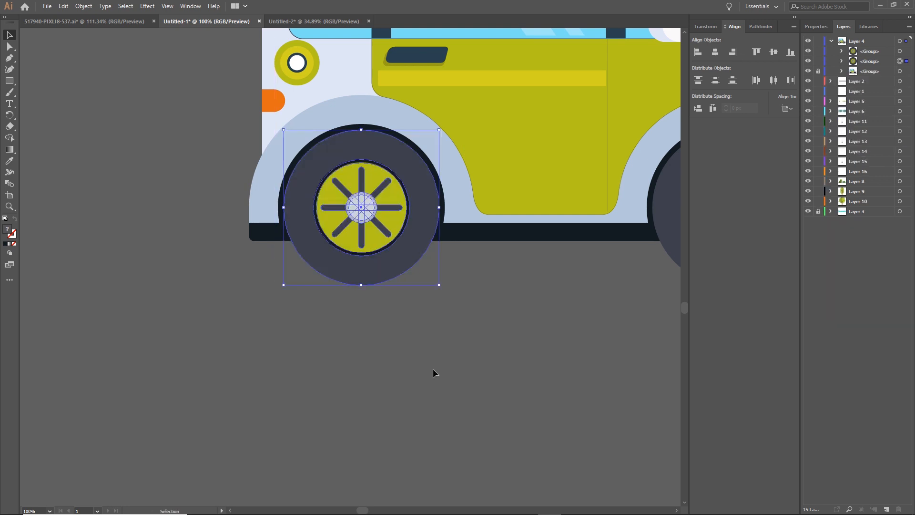
{"action": "left_click", "coordinate": [530, 381]}
{"action": "scroll", "coordinate": [442, 276], "scroll_direction": "down", "scroll_amount": 2}
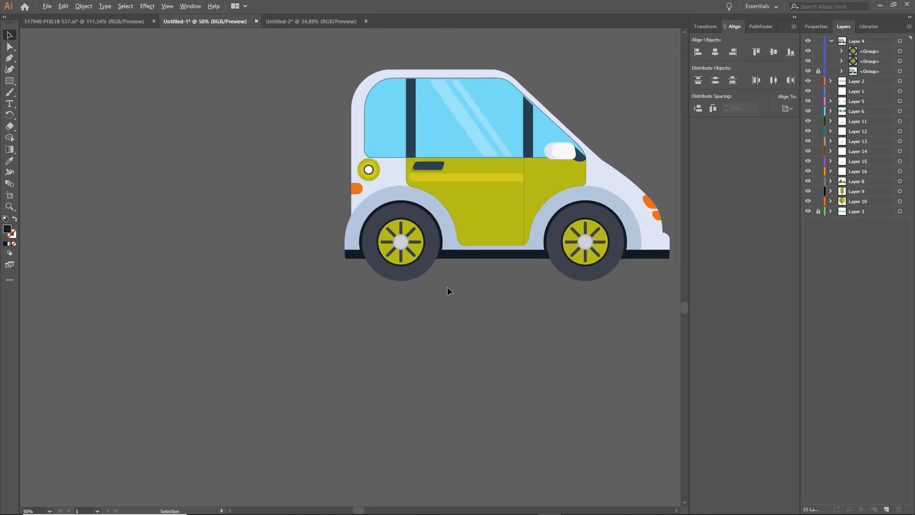
- Unlock the car body group, test lifting it off the wheels and undo the move, and check each wheel group
{"action": "left_click", "coordinate": [818, 71]}
{"action": "left_click", "coordinate": [493, 128]}
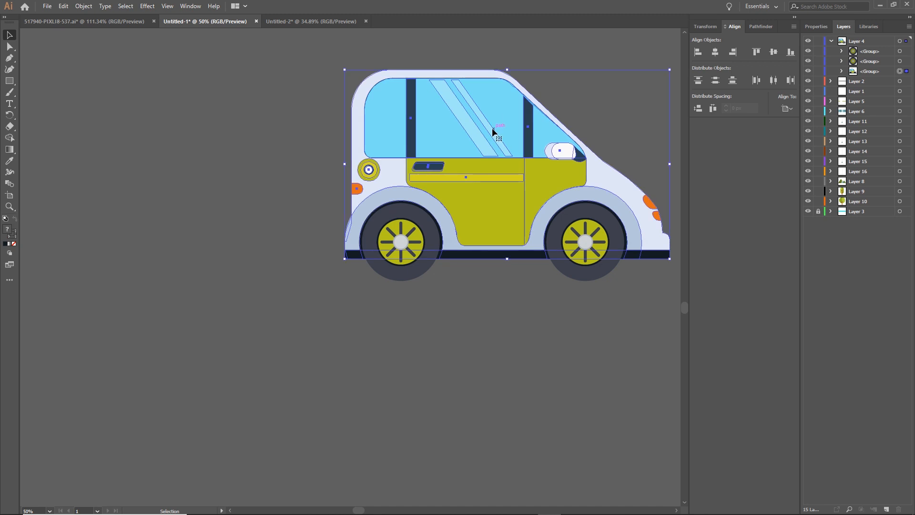
{"action": "left_click_drag", "start_coordinate": [493, 128], "coordinate": [493, 44]}
{"action": "key", "text": "ctrl+z"}
{"action": "key", "text": "v"}
{"action": "left_click", "coordinate": [597, 239]}
{"action": "left_click", "coordinate": [395, 244]}
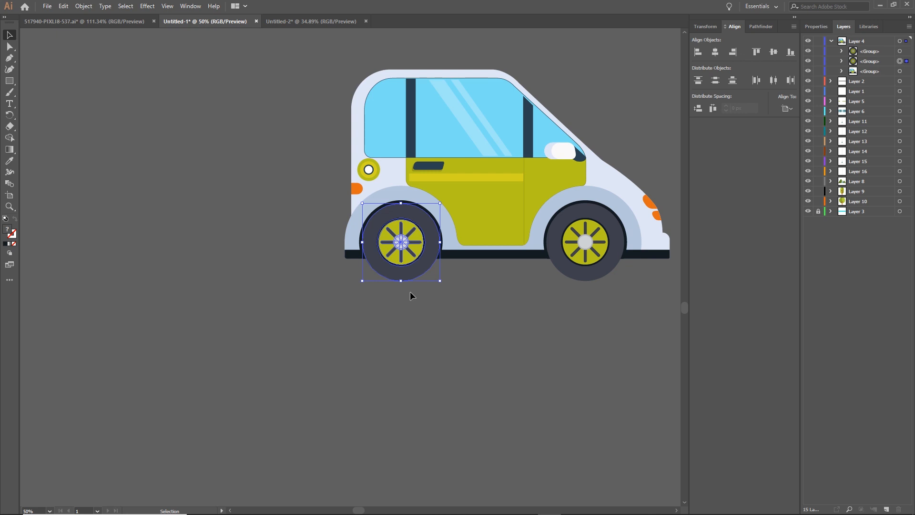
{"action": "left_click", "coordinate": [462, 374]}
- Release the contents of Layer 4 to separate layers using the Sequence option
{"action": "left_click", "coordinate": [832, 41]}
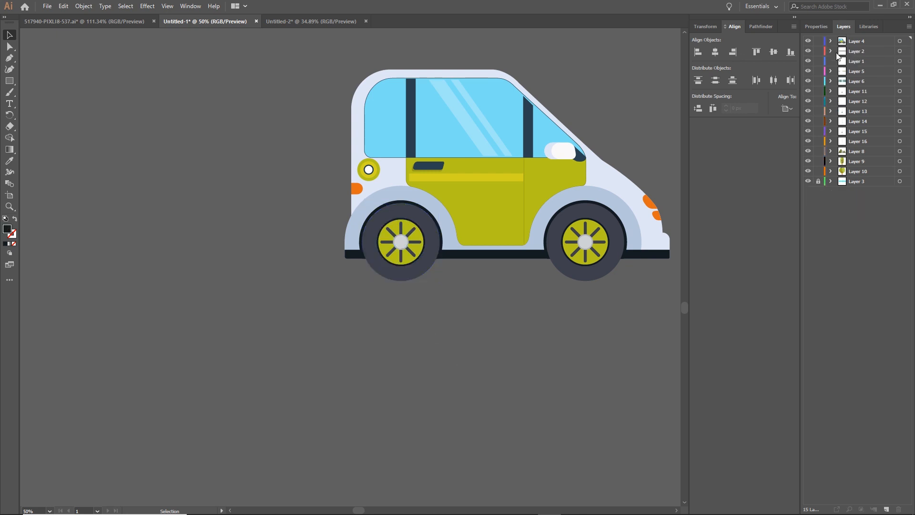
{"action": "left_click", "coordinate": [857, 44]}
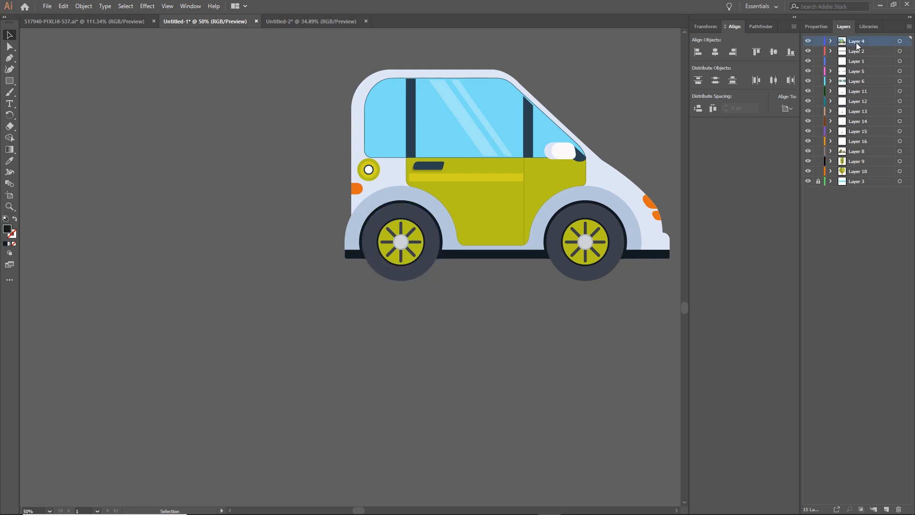
{"action": "left_click", "coordinate": [908, 27]}
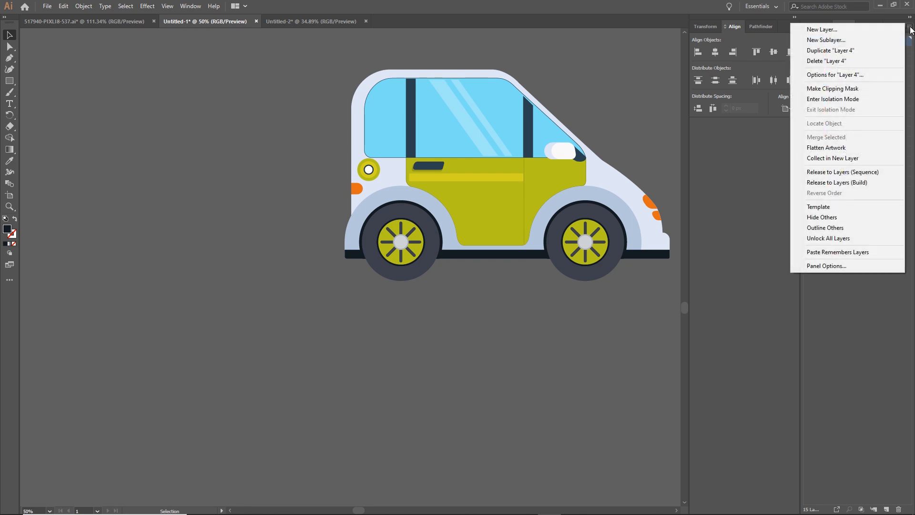
{"action": "left_click", "coordinate": [854, 172]}
- Move Layers 17, 18 and 19 out of Layer 4 to the top level and delete the empty Layer 4
{"action": "left_click", "coordinate": [865, 58], "text": "shift"}
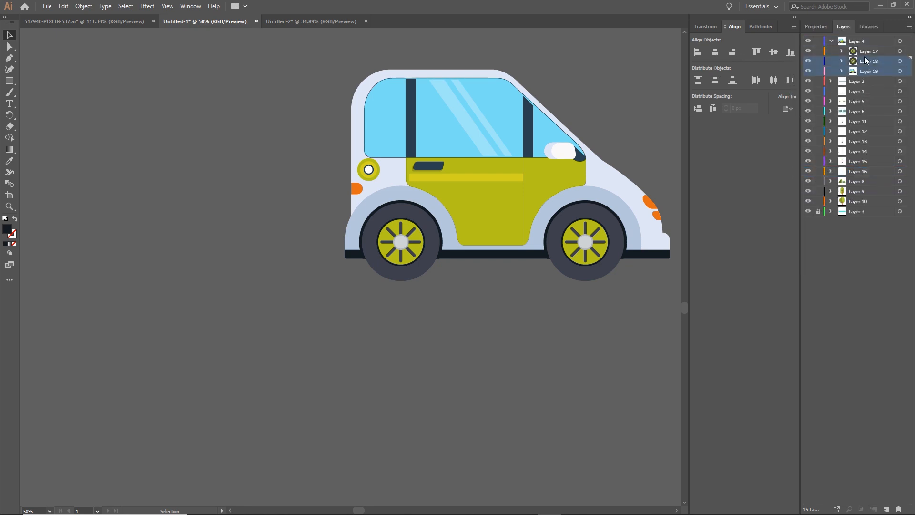
{"action": "left_click", "coordinate": [865, 51], "text": "shift"}
{"action": "left_click_drag", "start_coordinate": [864, 51], "coordinate": [857, 40]}
{"action": "left_click", "coordinate": [858, 72]}
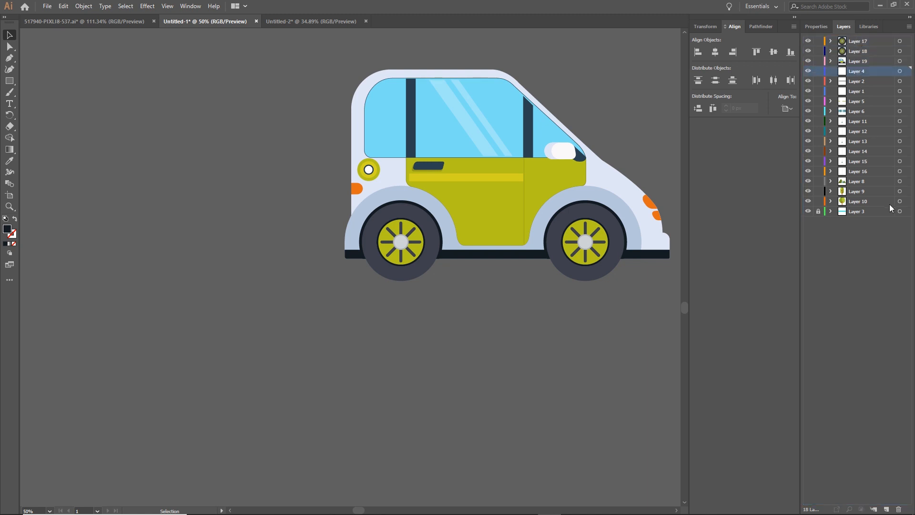
{"action": "left_click", "coordinate": [899, 509]}
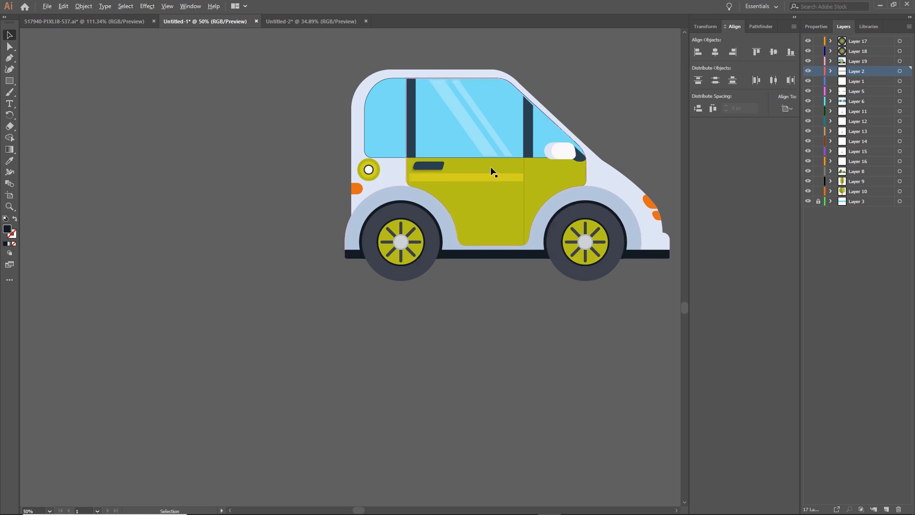
- Move the whole car with both wheels onto the road at the scene's left end, in front of the wind turbines
{"action": "scroll", "coordinate": [491, 167], "scroll_direction": "down", "scroll_amount": 4}
{"action": "scroll", "coordinate": [505, 173], "scroll_direction": "up", "scroll_amount": 2}
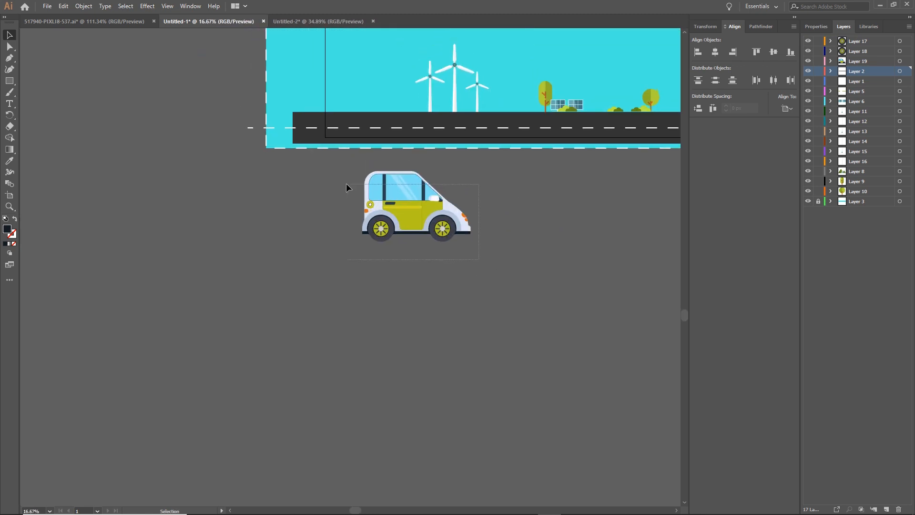
{"action": "left_click_drag", "start_coordinate": [347, 186], "coordinate": [377, 110]}
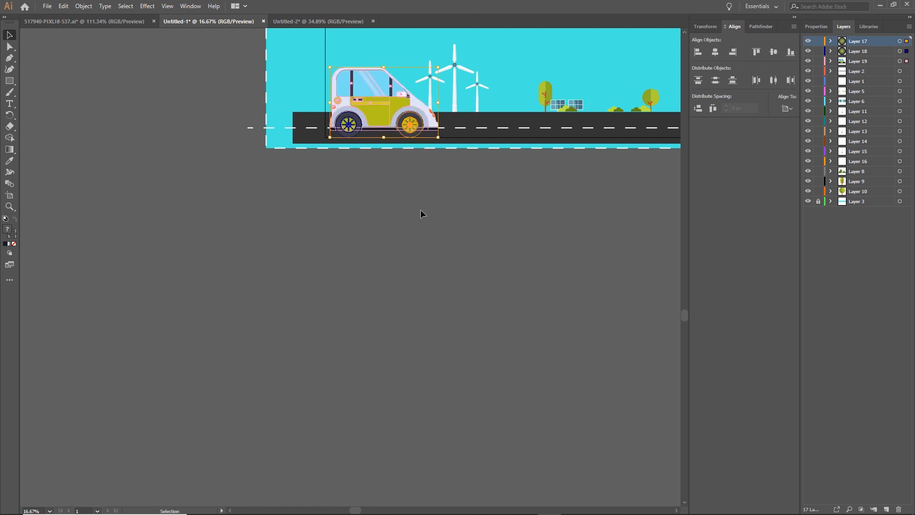
{"action": "left_click", "coordinate": [466, 242]}
- Unlock Layer 3, which holds the blue sky background
{"action": "left_click_drag", "start_coordinate": [502, 237], "coordinate": [367, 337]}
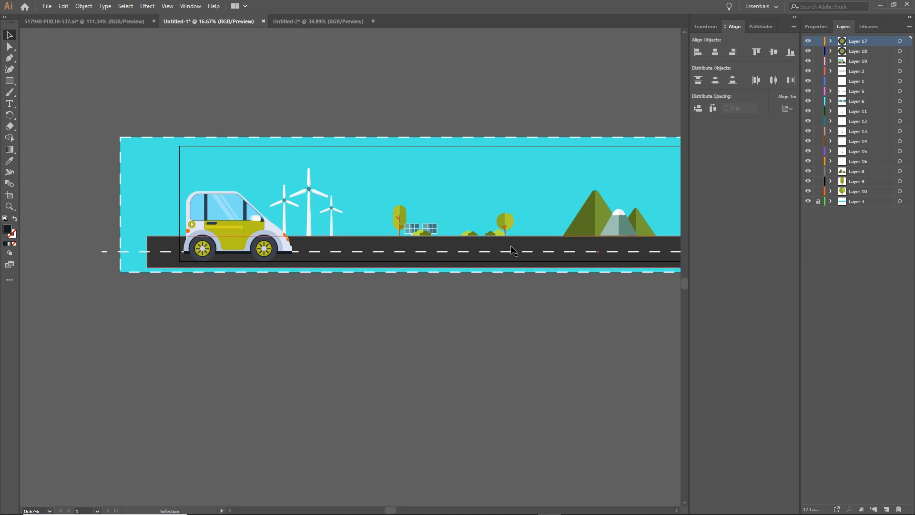
{"action": "left_click_drag", "start_coordinate": [620, 298], "coordinate": [274, 286]}
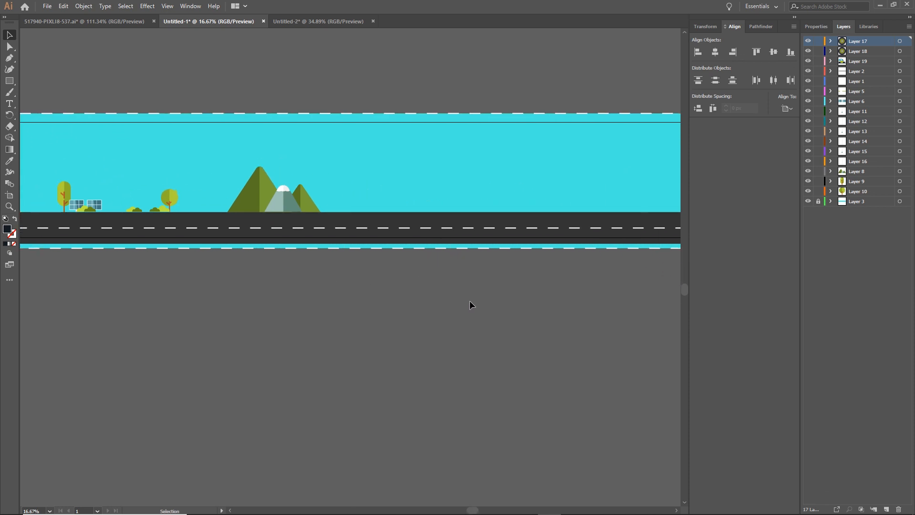
{"action": "left_click_drag", "start_coordinate": [327, 81], "coordinate": [598, 90]}
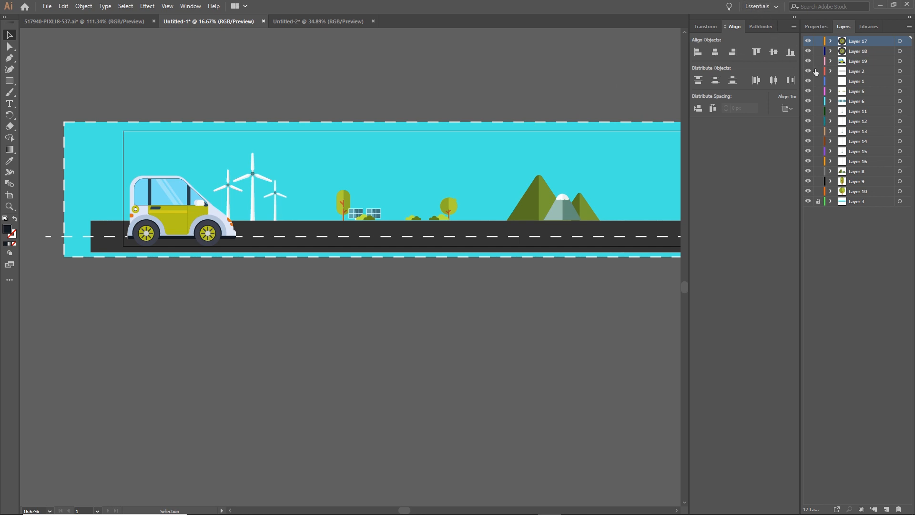
{"action": "left_click", "coordinate": [819, 202]}
- Remove the dashed white outline from the blue background rectangle by setting its stroke to None
{"action": "left_click", "coordinate": [101, 176]}
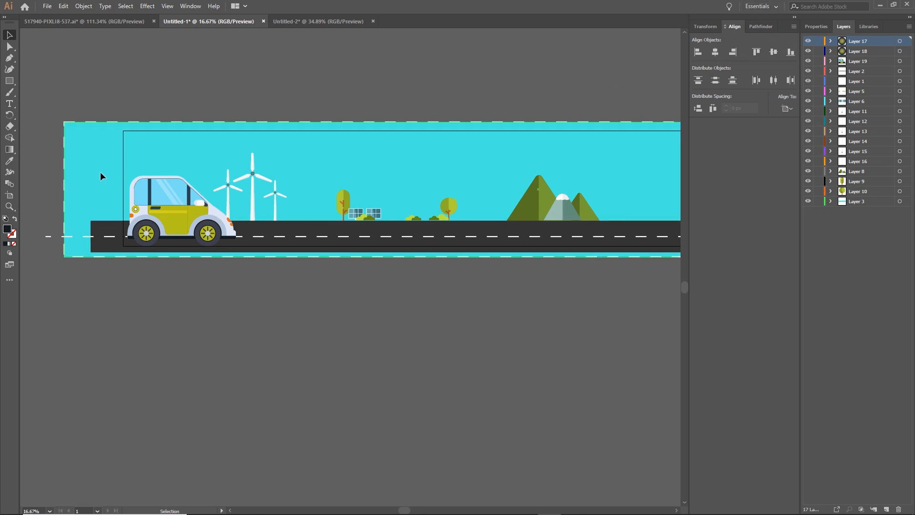
{"action": "left_click", "coordinate": [814, 28]}
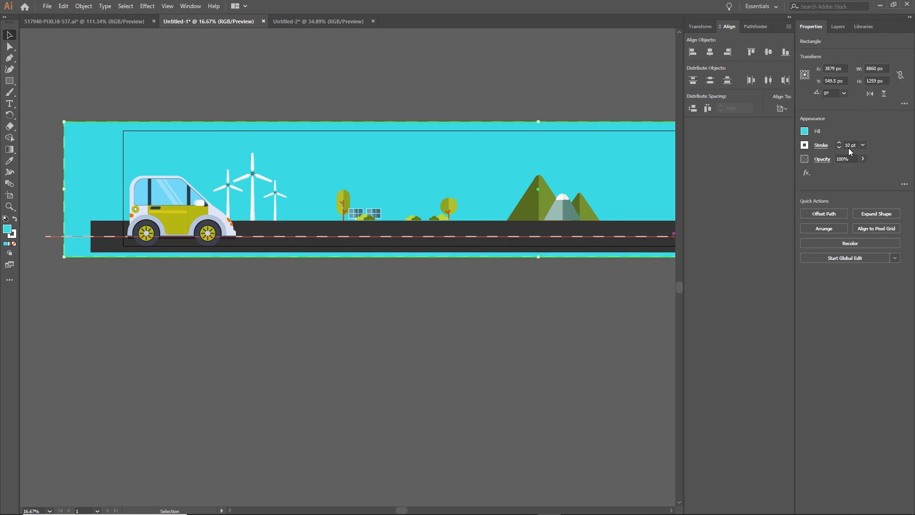
{"action": "left_click", "coordinate": [821, 145]}
{"action": "left_click", "coordinate": [818, 147]}
{"action": "left_click", "coordinate": [805, 145]}
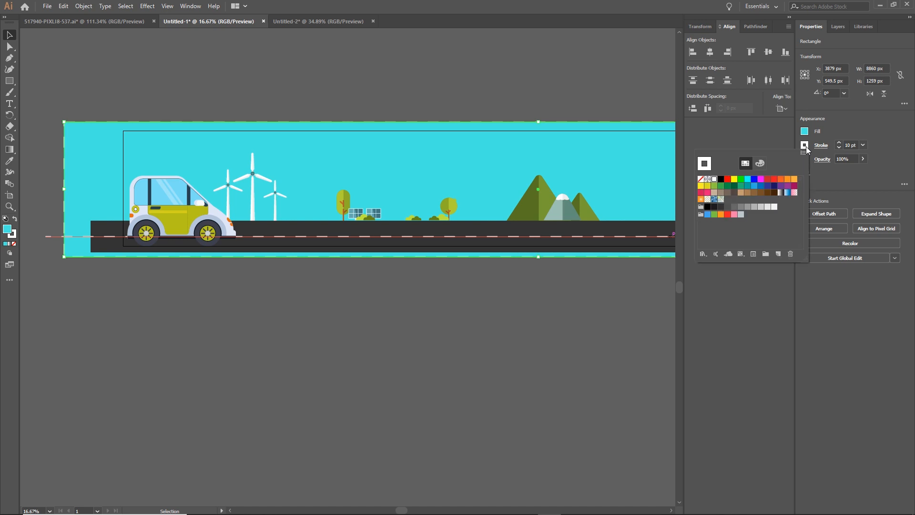
{"action": "left_click", "coordinate": [701, 179]}
{"action": "left_click", "coordinate": [564, 336]}
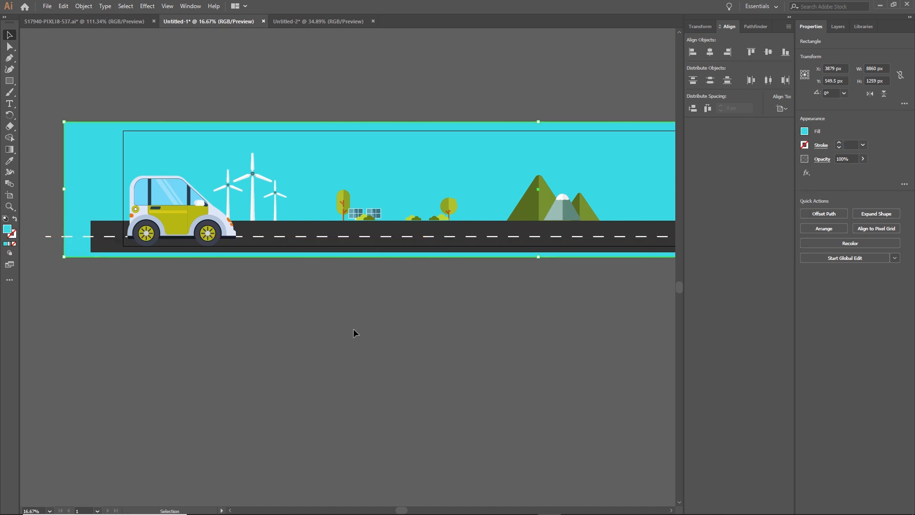
{"action": "left_click", "coordinate": [120, 108]}
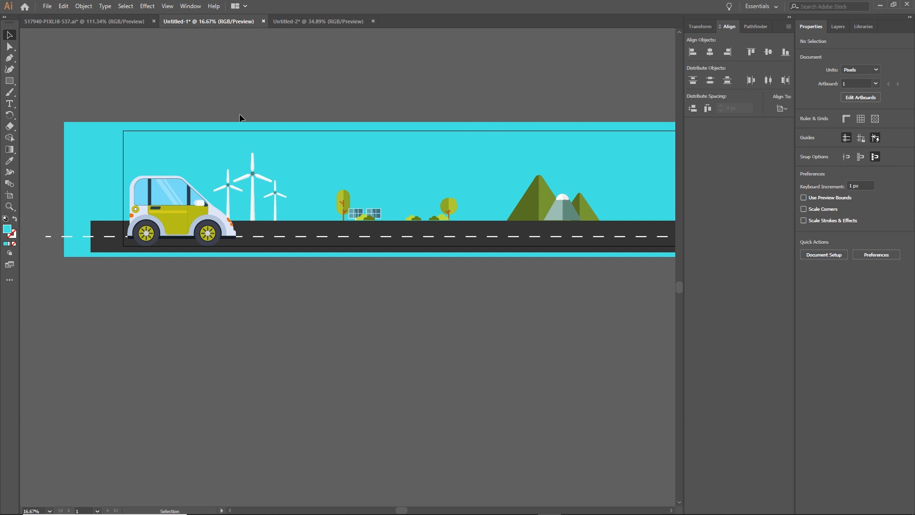
- Examine the full width of the road scene from the car to the far end, and show the layer list again
{"action": "key", "text": "space"}
{"action": "left_click_drag", "start_coordinate": [666, 184], "coordinate": [398, 208]}
{"action": "left_click_drag", "start_coordinate": [666, 232], "coordinate": [672, 202]}
{"action": "scroll", "coordinate": [372, 244], "scroll_direction": "down", "scroll_amount": 1}
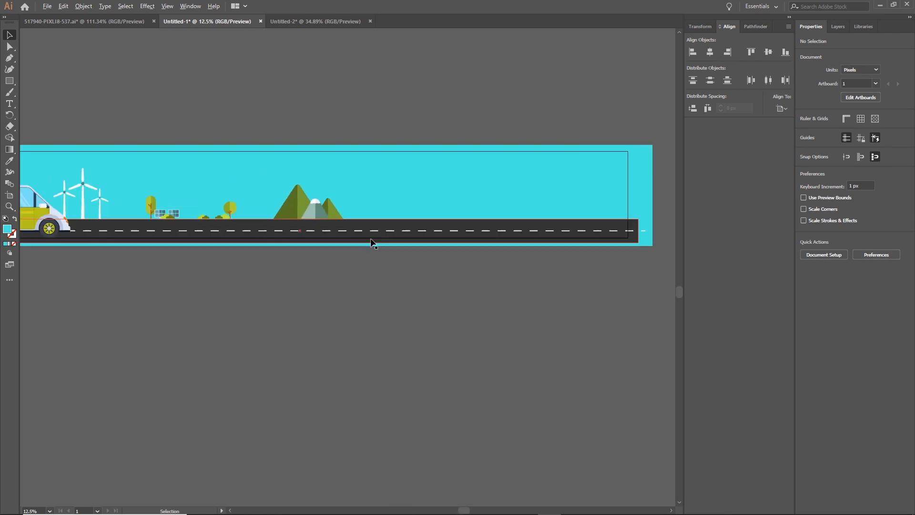
{"action": "left_click_drag", "start_coordinate": [387, 265], "coordinate": [481, 276]}
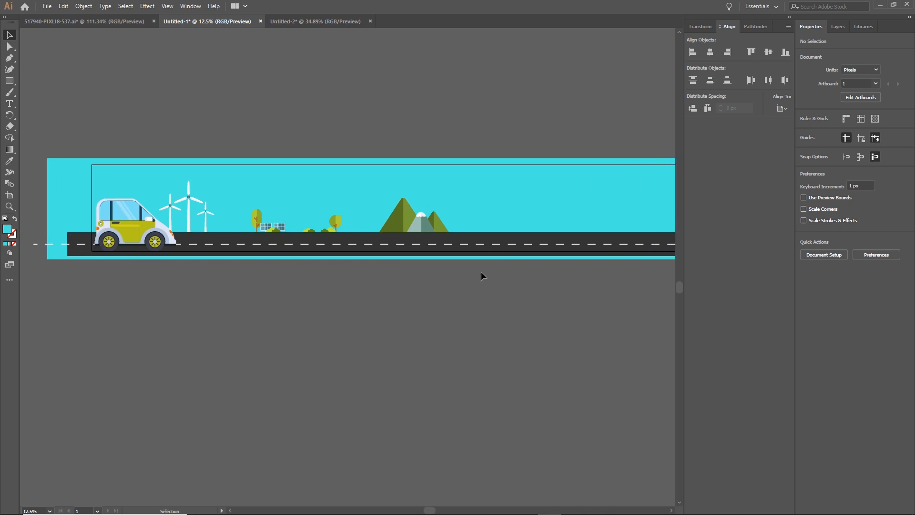
{"action": "left_click", "coordinate": [838, 27]}
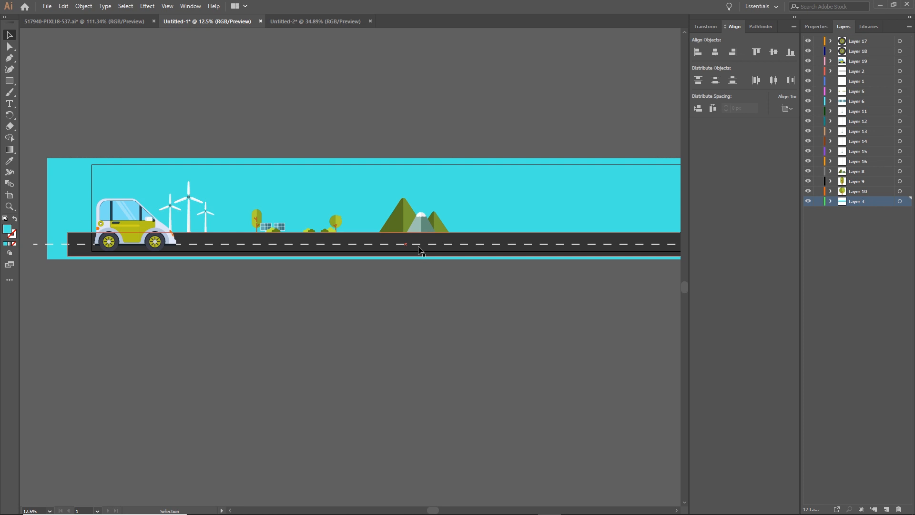
{"action": "scroll", "coordinate": [378, 282], "scroll_direction": "right", "scroll_amount": 3}
{"action": "scroll", "coordinate": [379, 281], "scroll_direction": "up", "scroll_amount": 1}
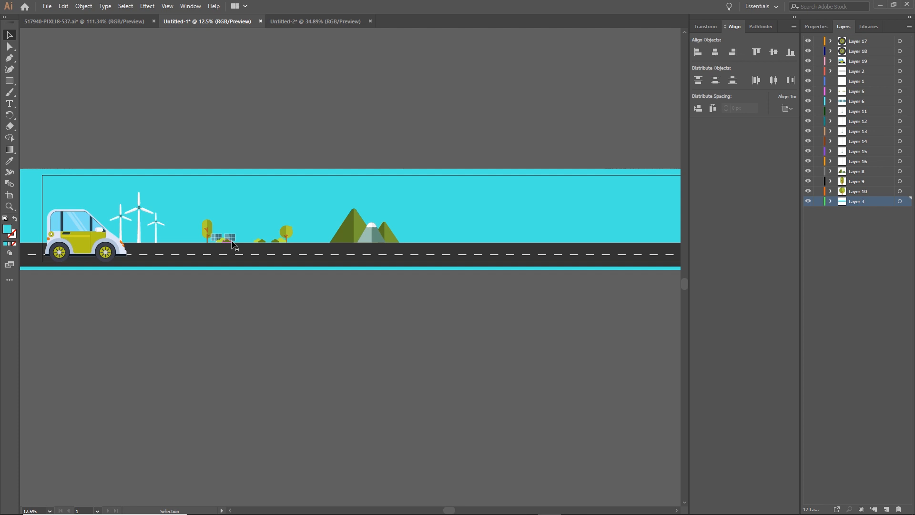
- Save the scene as the Adobe Illustrator file electricCar.ai in the electric car folder, keeping the Illustrator CC version options
{"action": "left_click", "coordinate": [51, 8]}
{"action": "left_click", "coordinate": [71, 84]}
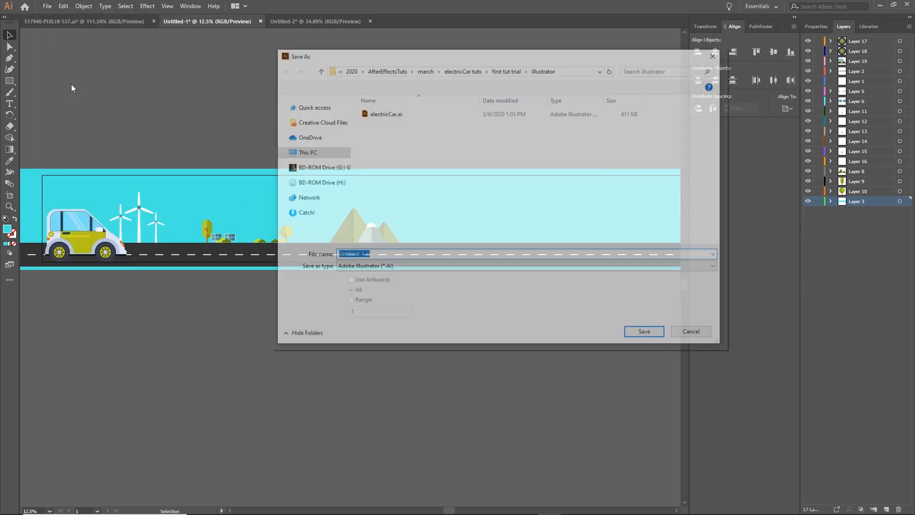
{"action": "left_click", "coordinate": [507, 69]}
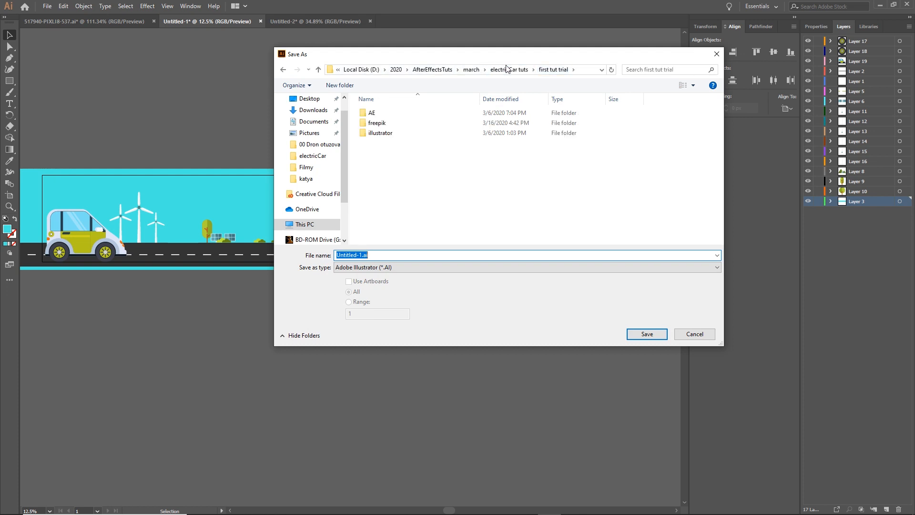
{"action": "left_click", "coordinate": [389, 124]}
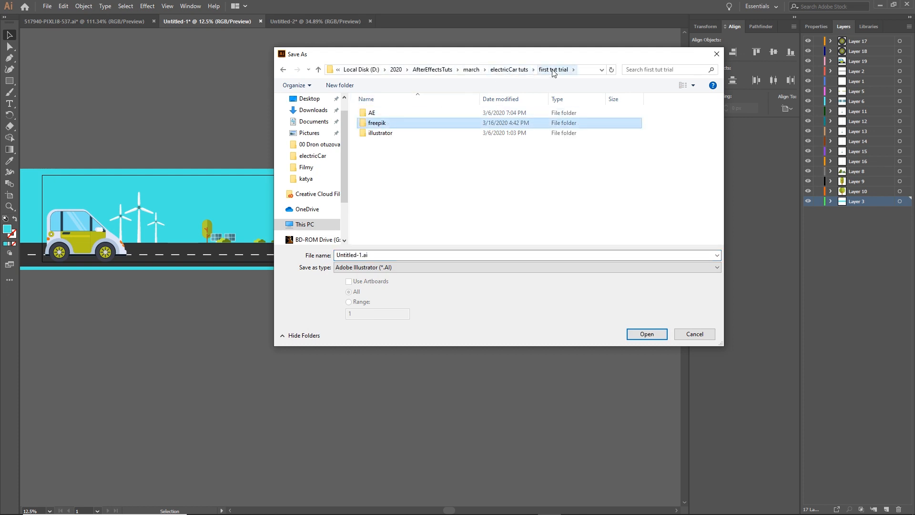
{"action": "left_click", "coordinate": [377, 116]}
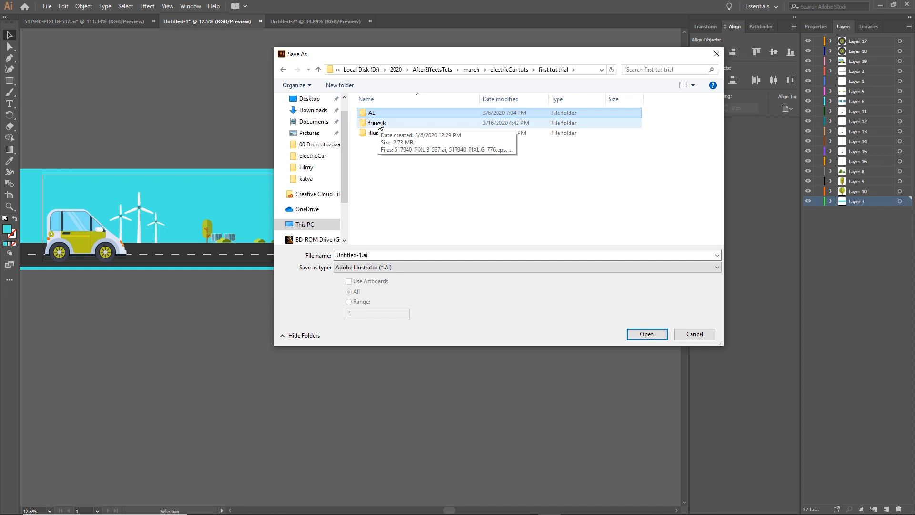
{"action": "left_click", "coordinate": [639, 333]}
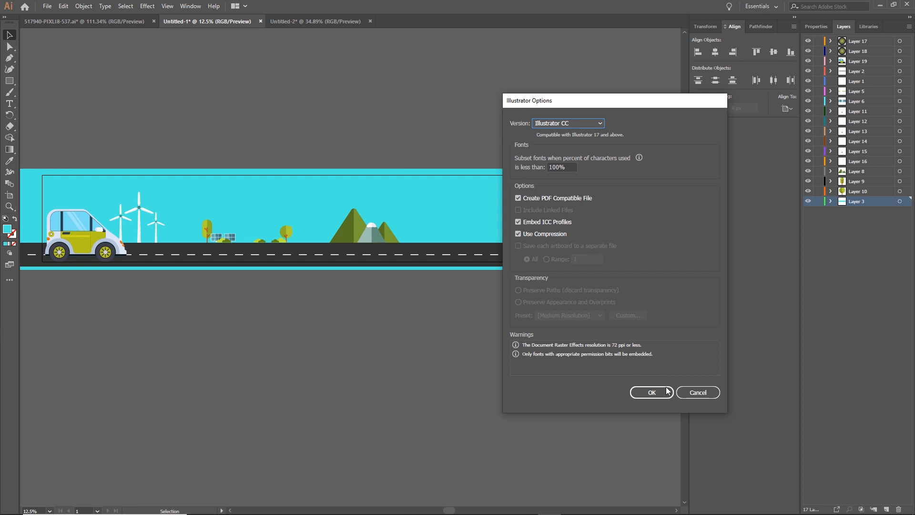
{"action": "left_click", "coordinate": [651, 393]}
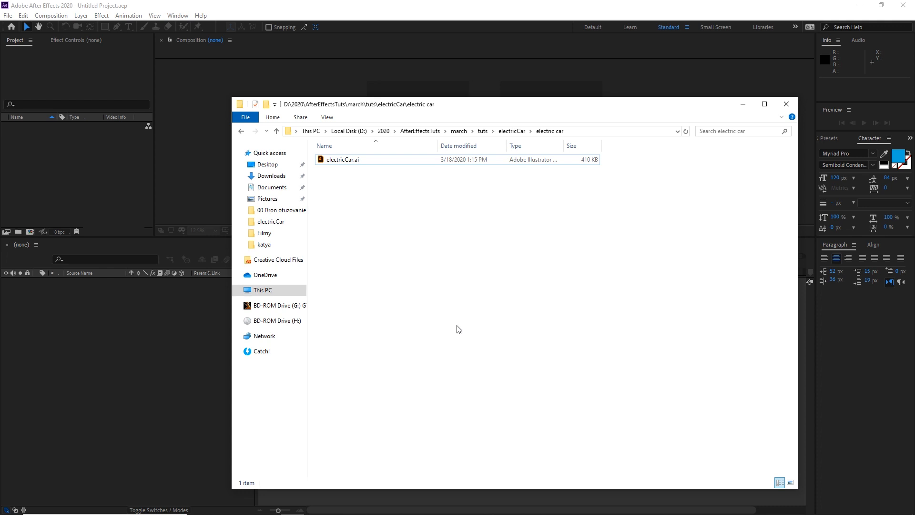
- Import electricCar.ai into After Effects as a Composition with Layer Size footage dimensions, and open the electricCar composition
{"action": "left_click_drag", "start_coordinate": [322, 163], "coordinate": [51, 180]}
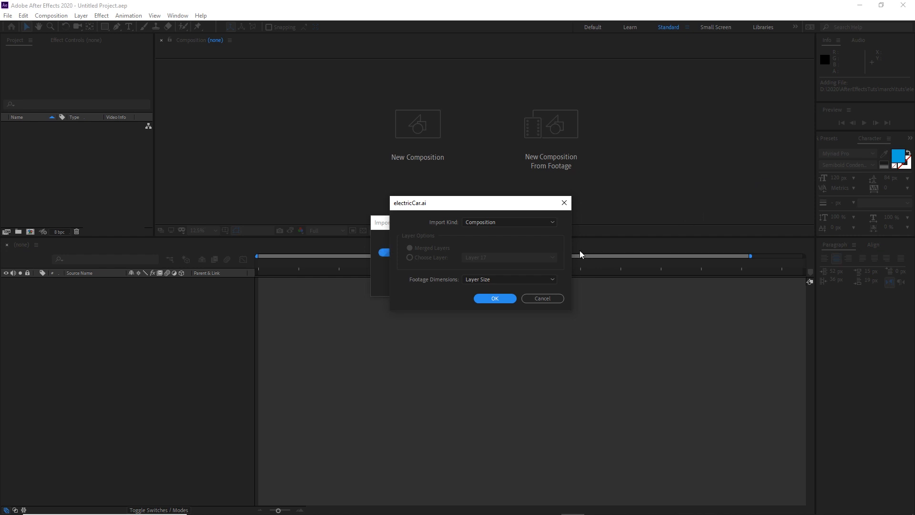
{"action": "left_click", "coordinate": [550, 223]}
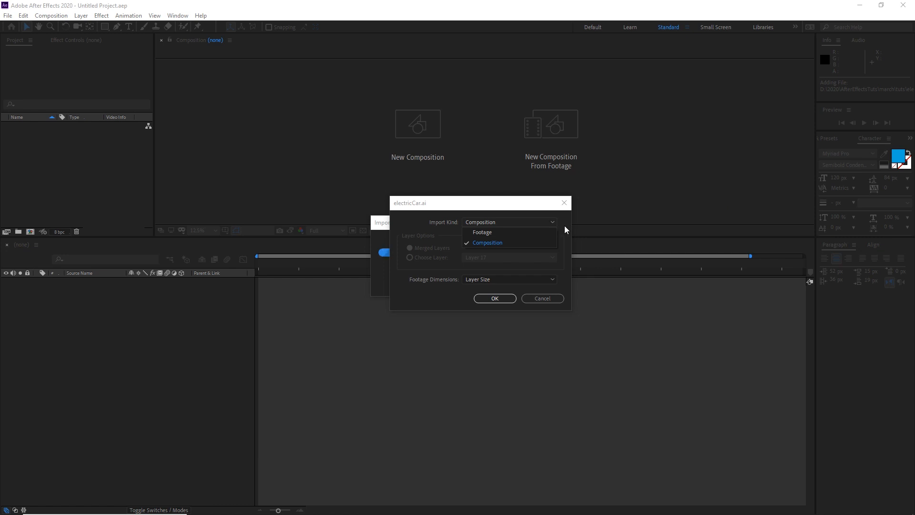
{"action": "left_click", "coordinate": [566, 230]}
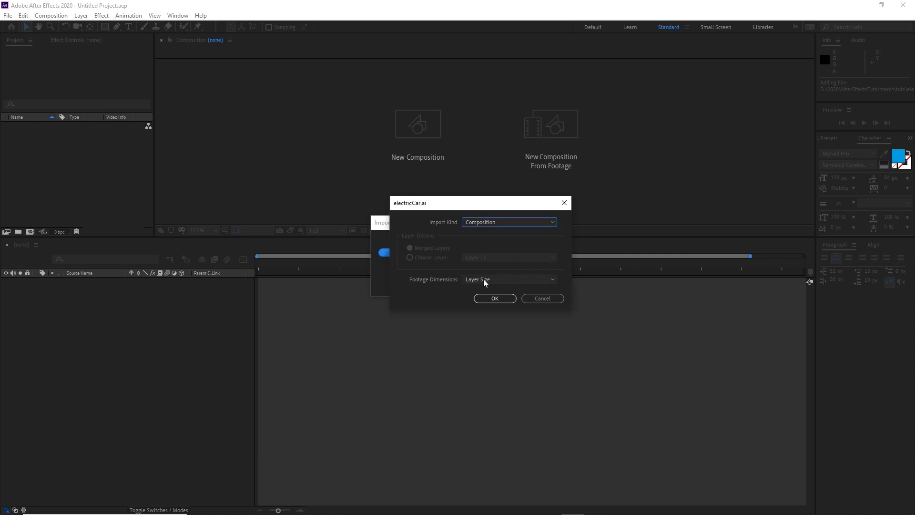
{"action": "left_click", "coordinate": [495, 299]}
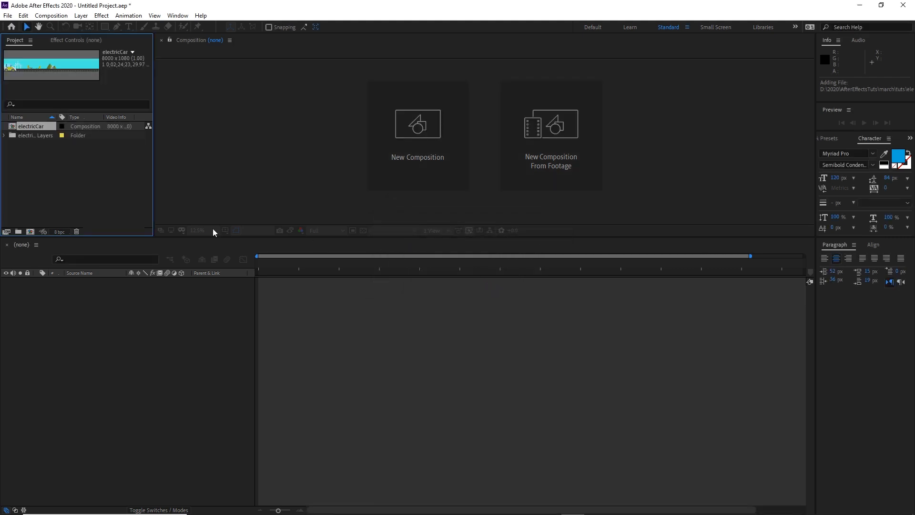
{"action": "double_click", "coordinate": [12, 126]}
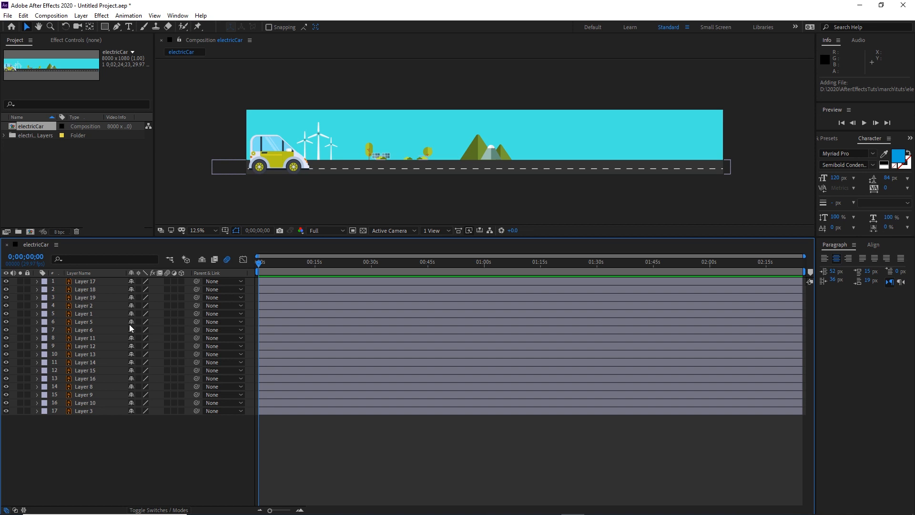
- Rename the background layer, Layer 3, as BG and Layer 10 as tree1
{"action": "left_click", "coordinate": [90, 411]}
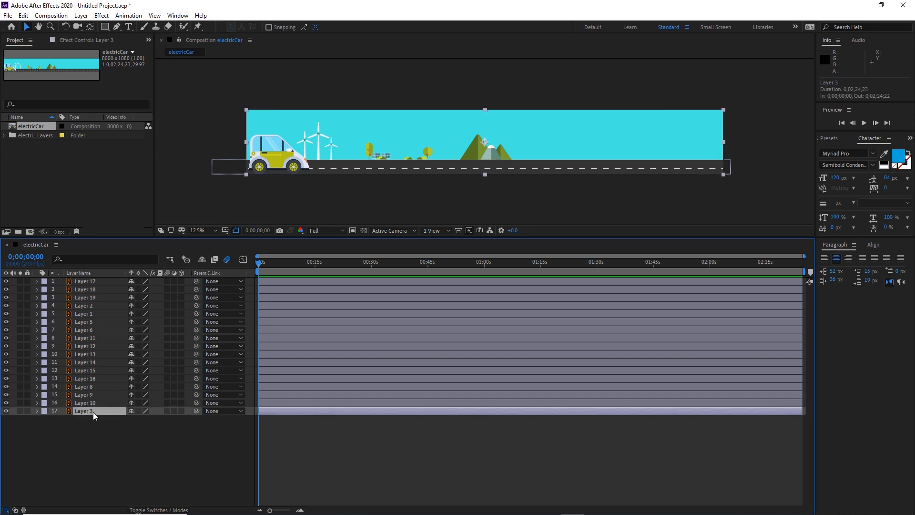
{"action": "left_click", "coordinate": [92, 411]}
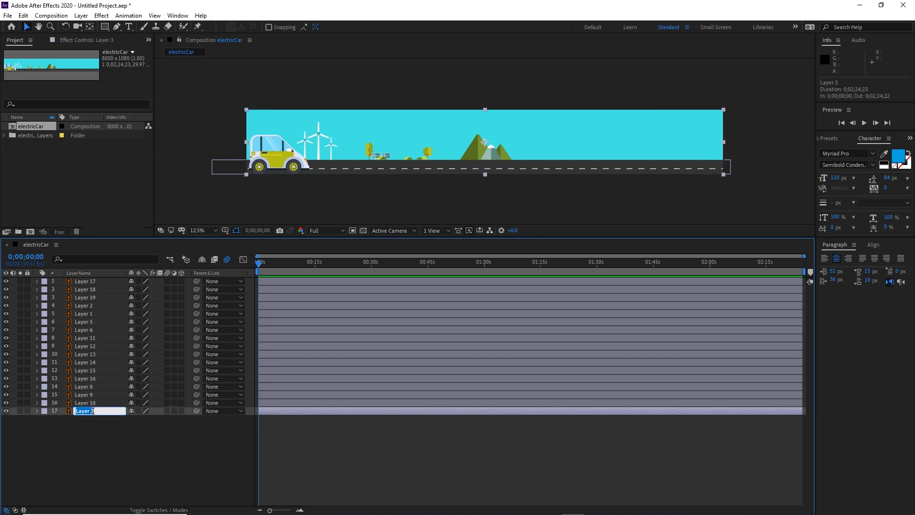
{"action": "type", "text": "BG"}
{"action": "left_click", "coordinate": [89, 403]}
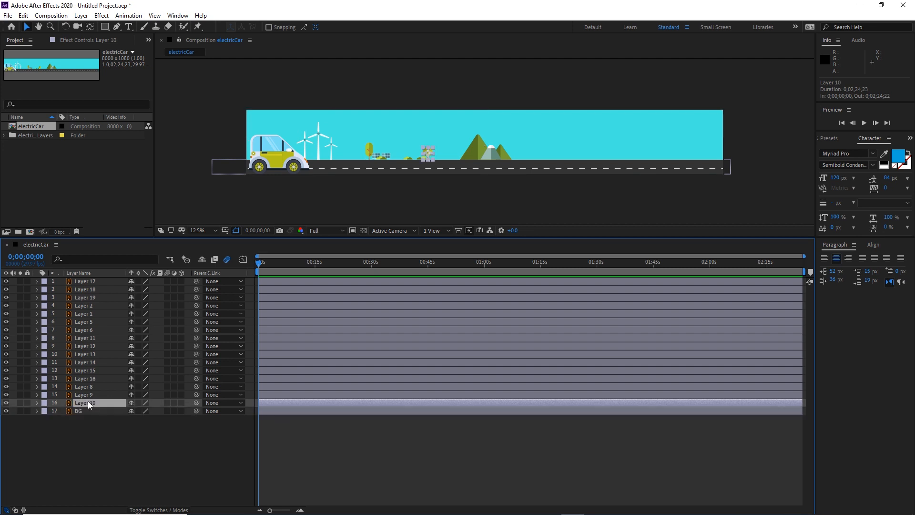
{"action": "left_click", "coordinate": [87, 402]}
{"action": "type", "text": "tree1"}
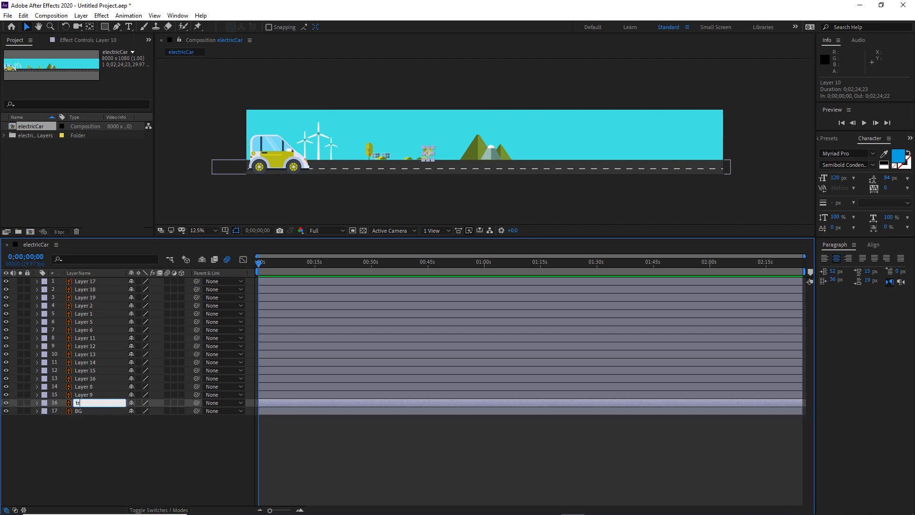
- Rename Layer 9 as tree2 and Layer 8 as mountains
{"action": "left_click", "coordinate": [87, 395]}
{"action": "key", "text": "Return"}
{"action": "type", "text": "tree2"}
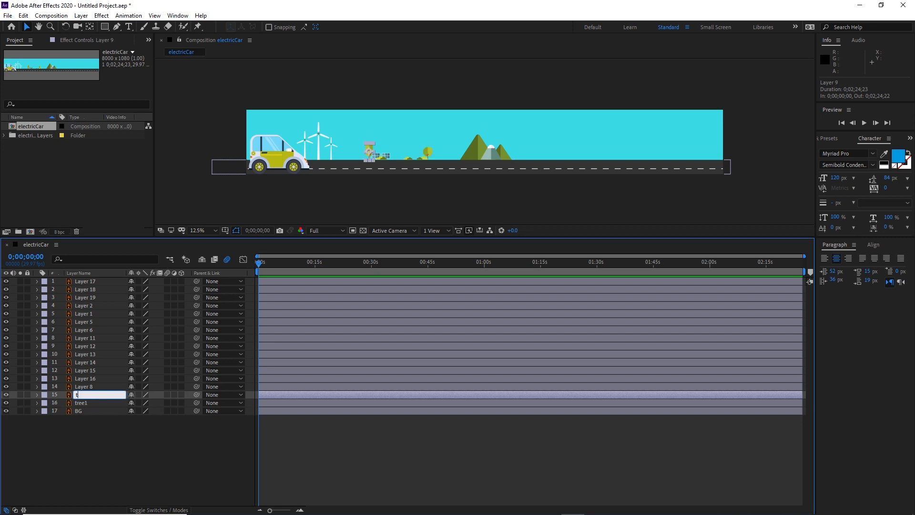
{"action": "left_click", "coordinate": [85, 388]}
{"action": "key", "text": "Return"}
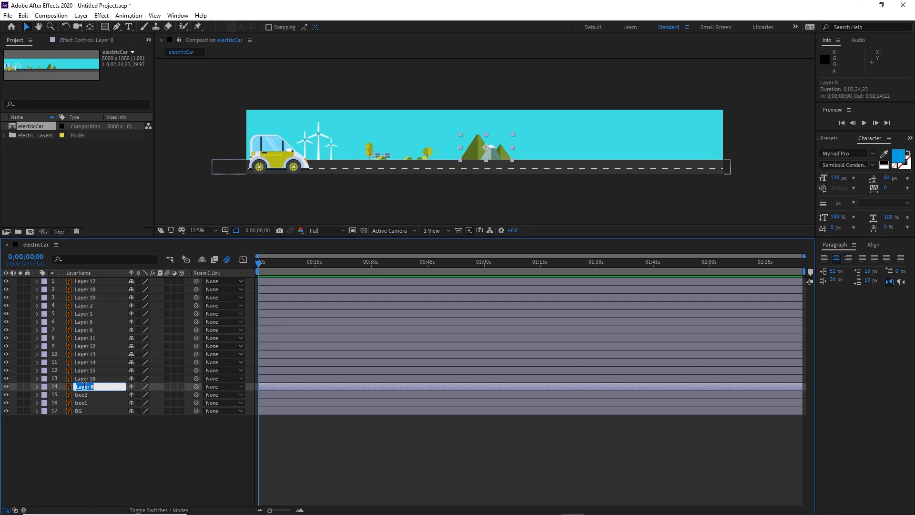
{"action": "type", "text": "mountains"}
- Rename the tall middle turbine's layers: Layer 16 as wind2 and Layer 15 as wind2Top
{"action": "left_click", "coordinate": [87, 379]}
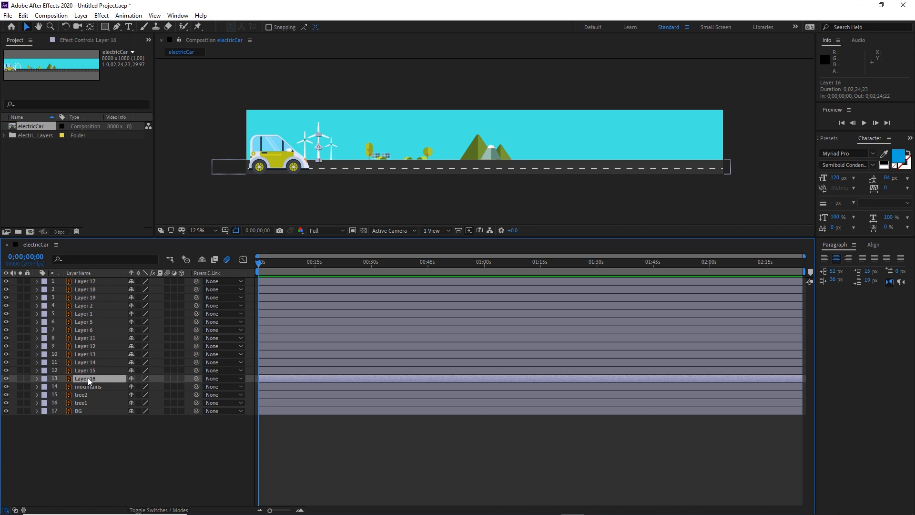
{"action": "key", "text": "Return"}
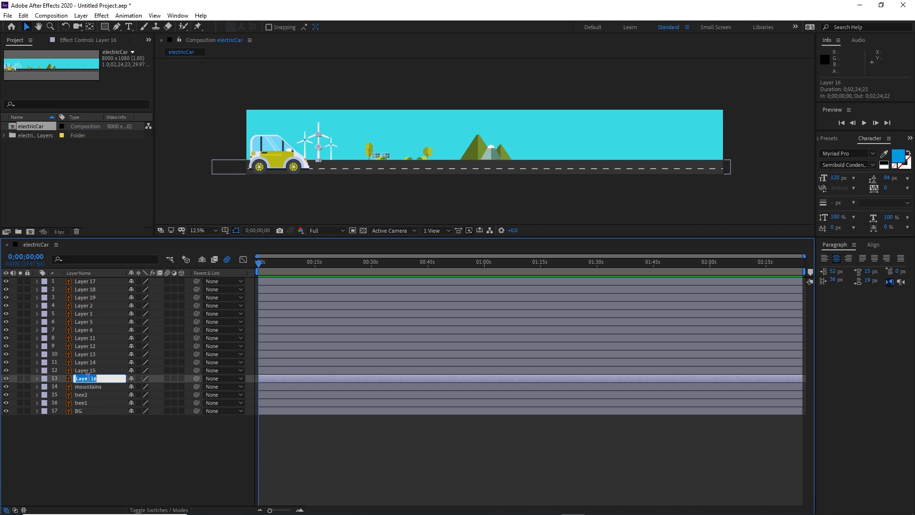
{"action": "type", "text": "wind2"}
{"action": "double_click", "coordinate": [88, 377]}
{"action": "left_click", "coordinate": [87, 371]}
{"action": "key", "text": "Return"}
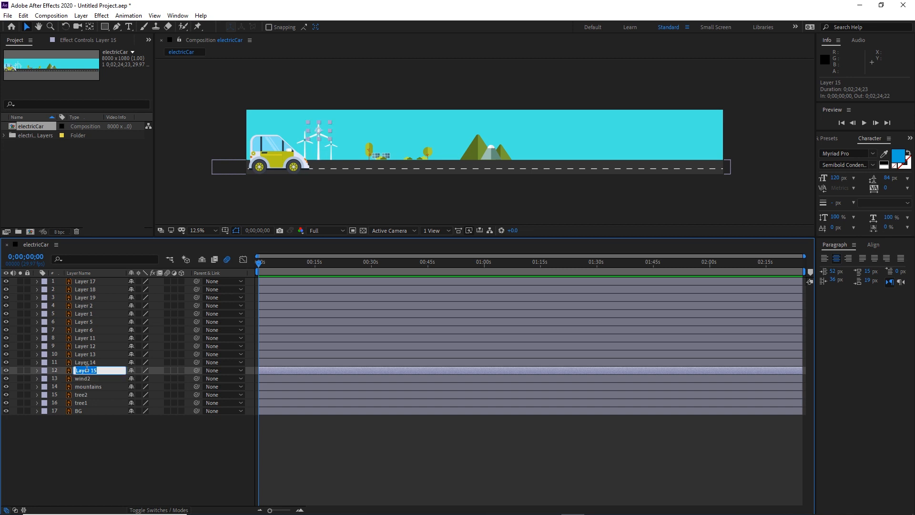
{"action": "type", "text": "wind2"}
{"action": "key", "text": "BackSpace"}
{"action": "type", "text": "Top"}
- Rename the turbine layers nearest the car: Layer 14 as wind1 and Layer 13 as wind1Top
{"action": "left_click", "coordinate": [85, 364]}
{"action": "key", "text": "Return"}
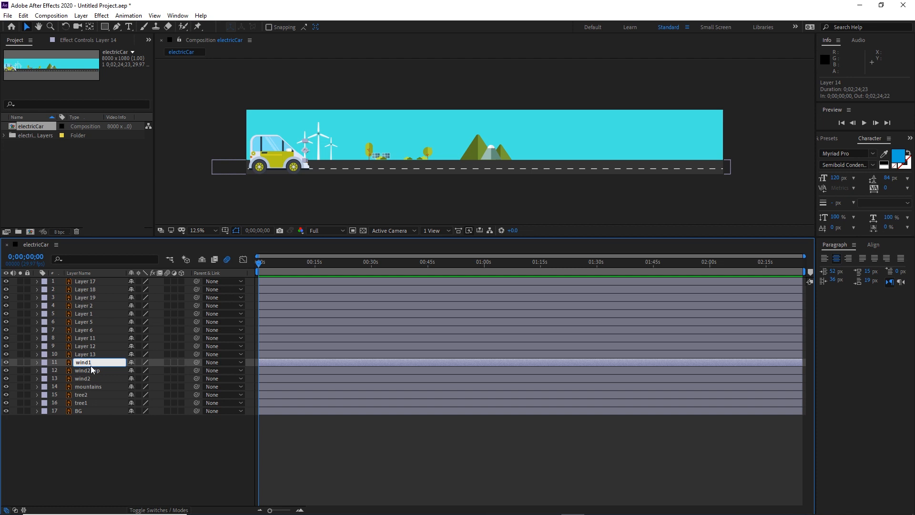
{"action": "left_click", "coordinate": [87, 356]}
{"action": "key", "text": "Return"}
{"action": "type", "text": "wind"}
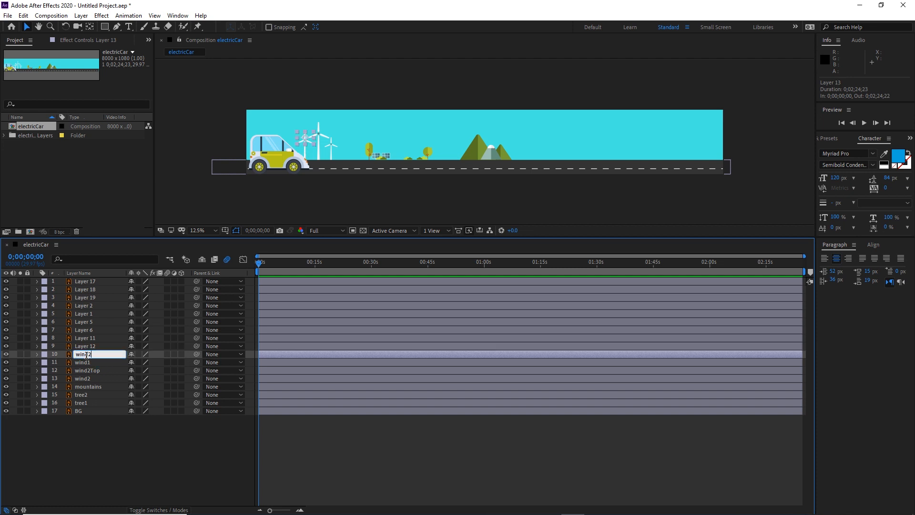
{"action": "type", "text": "1Top"}
- Reorder the layers wind1Top and wind1 together so they sit between wind2 and mountains
{"action": "left_click", "coordinate": [83, 362]}
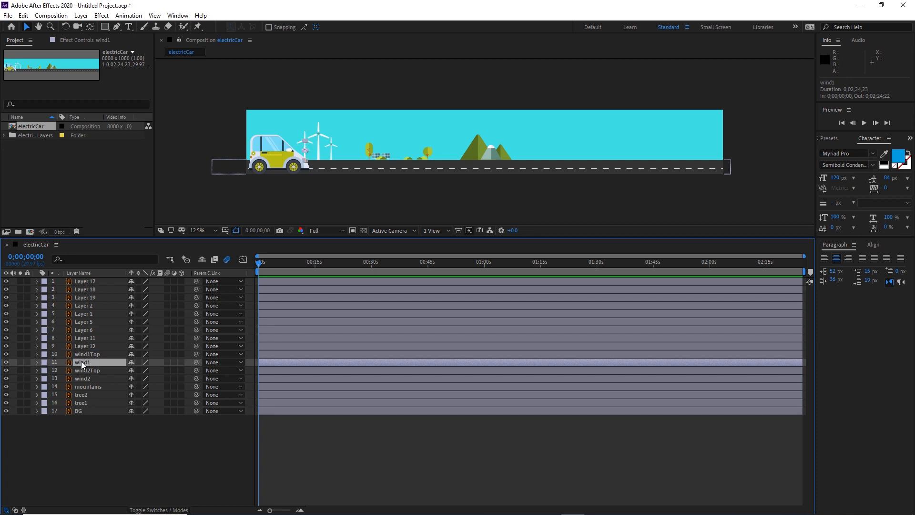
{"action": "left_click", "coordinate": [81, 353], "text": "shift"}
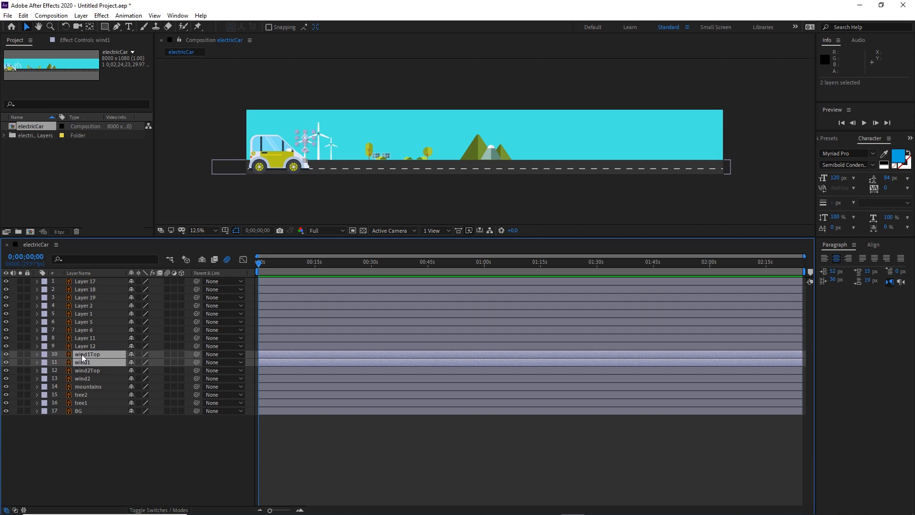
{"action": "left_click_drag", "start_coordinate": [84, 360], "coordinate": [87, 379]}
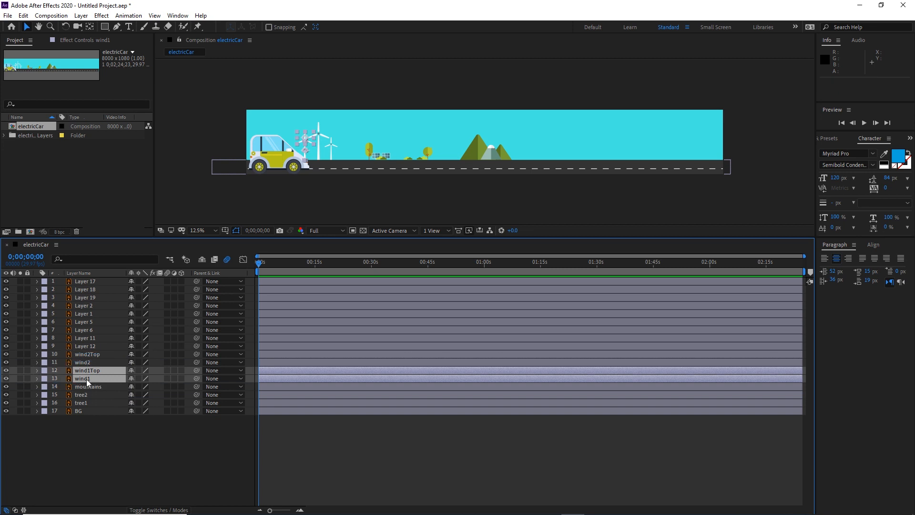
- Rename the third turbine's layers: Layer 12 as wind3 and Layer 11 as wind3Top
{"action": "left_click", "coordinate": [81, 346]}
{"action": "key", "text": "Return"}
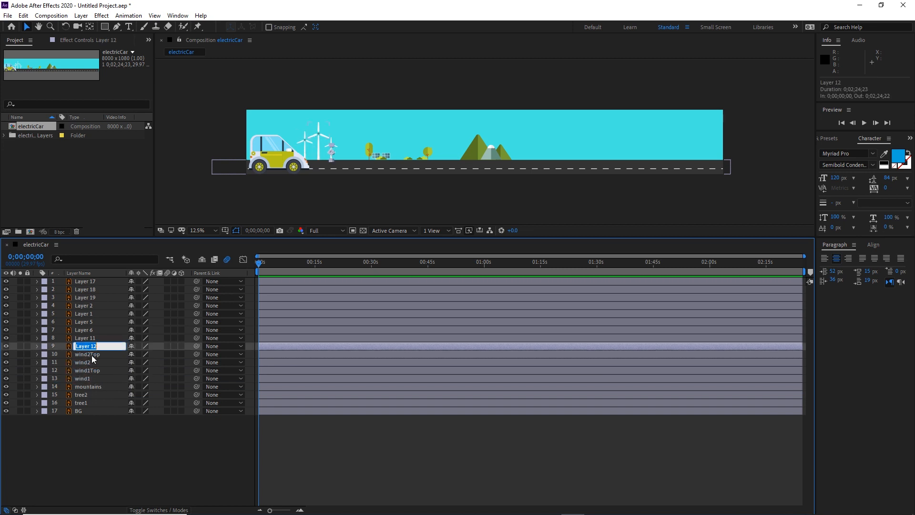
{"action": "type", "text": "wind2"}
{"action": "key", "text": "BackSpace"}
{"action": "type", "text": "3"}
{"action": "left_click", "coordinate": [82, 339]}
{"action": "key", "text": "Return"}
{"action": "type", "text": "wind2"}
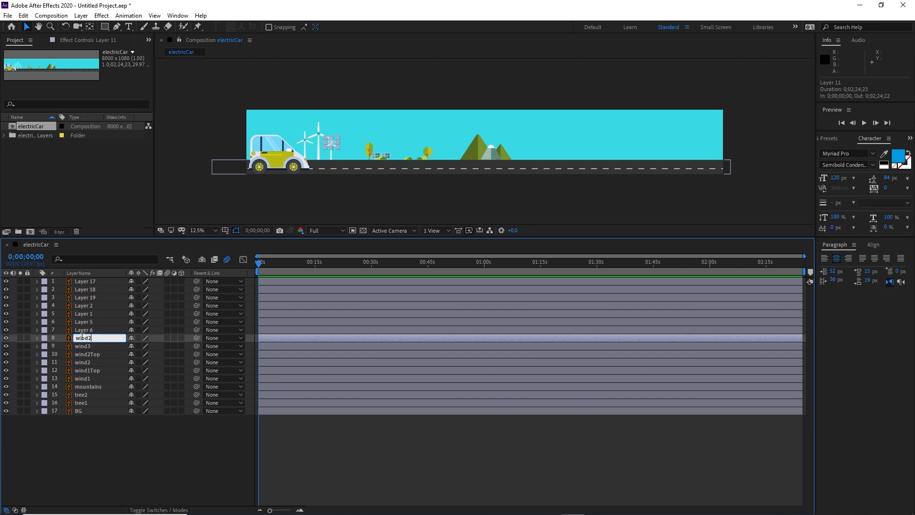
{"action": "key", "text": "BackSpace"}
{"action": "type", "text": "3Top"}
- Rename Layer 6 as solarPanel and Layer 5 as bushes
{"action": "left_click", "coordinate": [90, 329]}
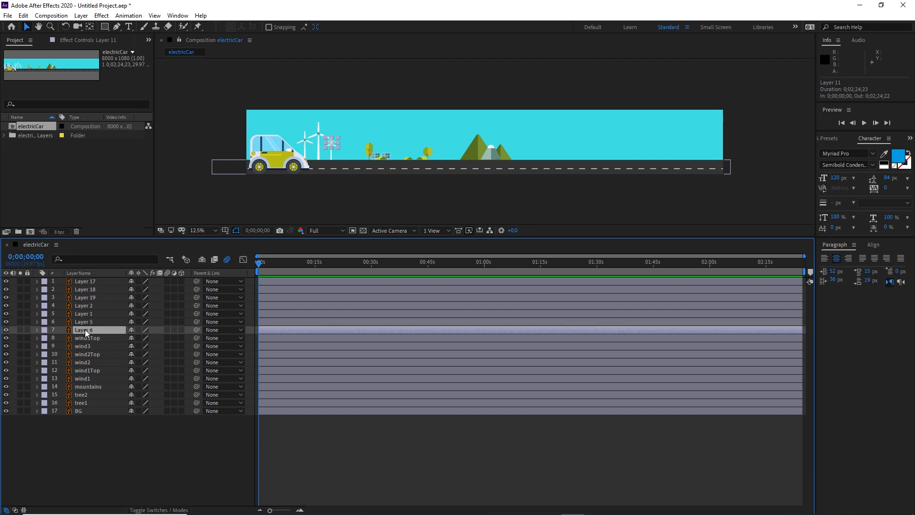
{"action": "key", "text": "Return"}
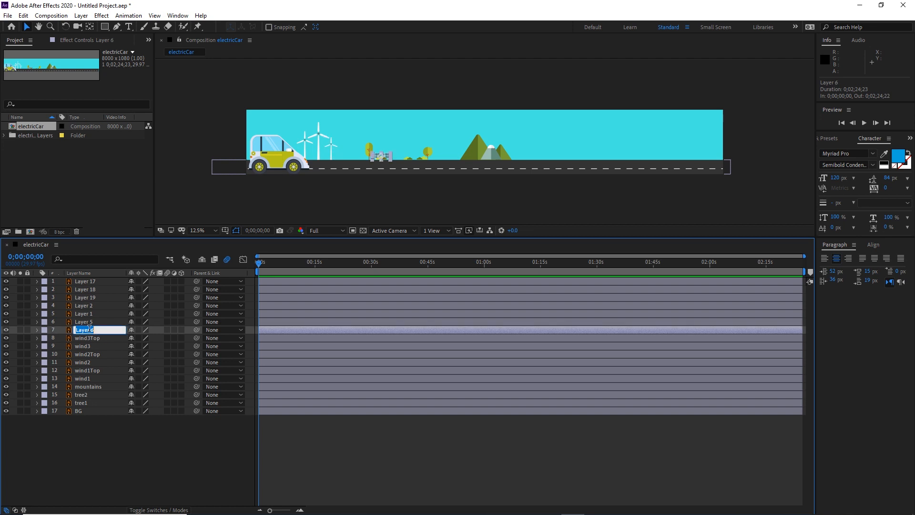
{"action": "type", "text": "solarPanel"}
{"action": "left_click", "coordinate": [86, 320]}
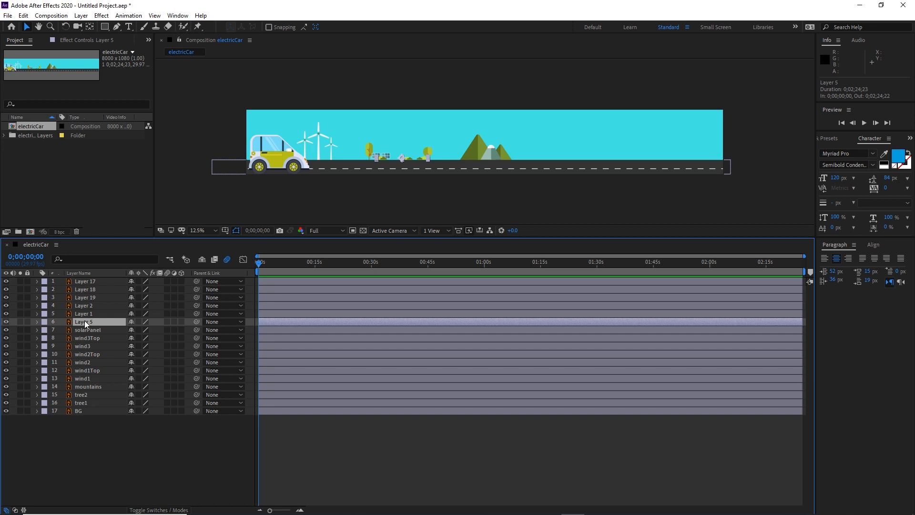
{"action": "key", "text": "Return"}
{"action": "type", "text": "buis"}
{"action": "type", "text": "shes"}
{"action": "key", "text": "Return"}
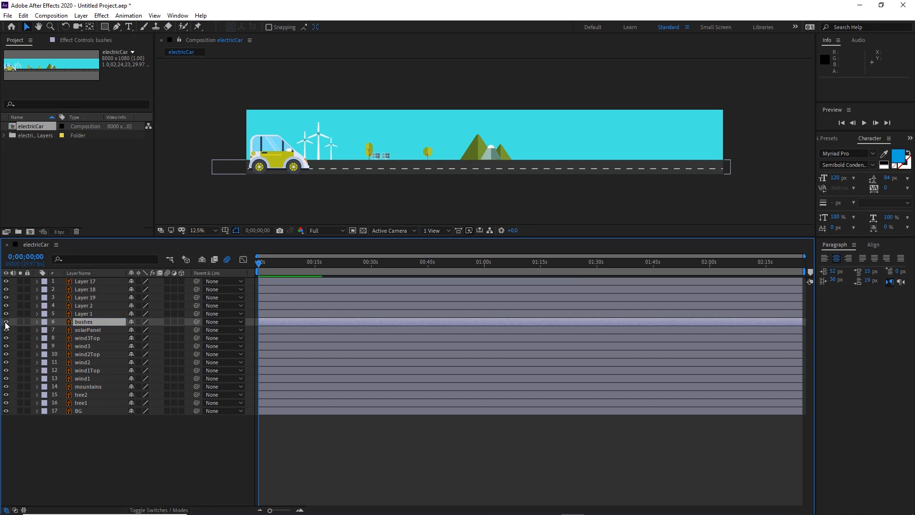
- Rename Layer 1 as road and compare its extent in the composition with that of Layer 2
{"action": "left_click", "coordinate": [81, 314]}
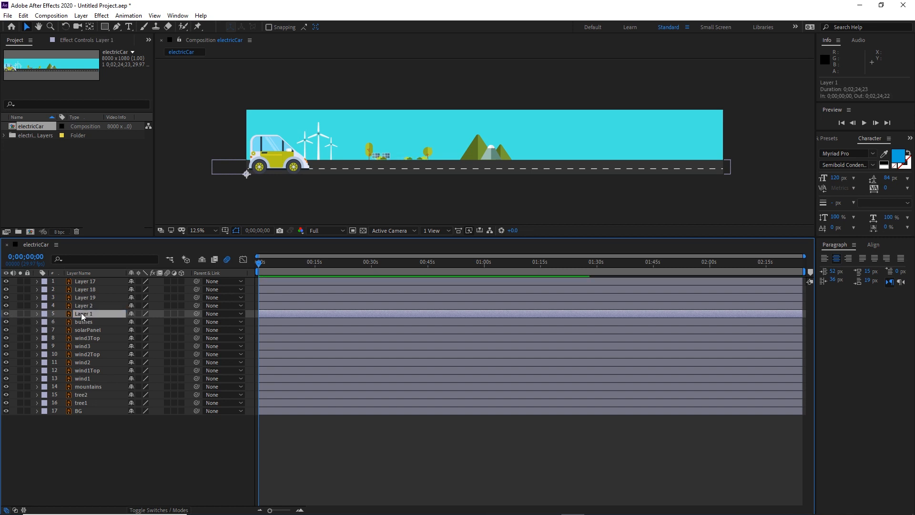
{"action": "key", "text": "Return"}
{"action": "type", "text": "road"}
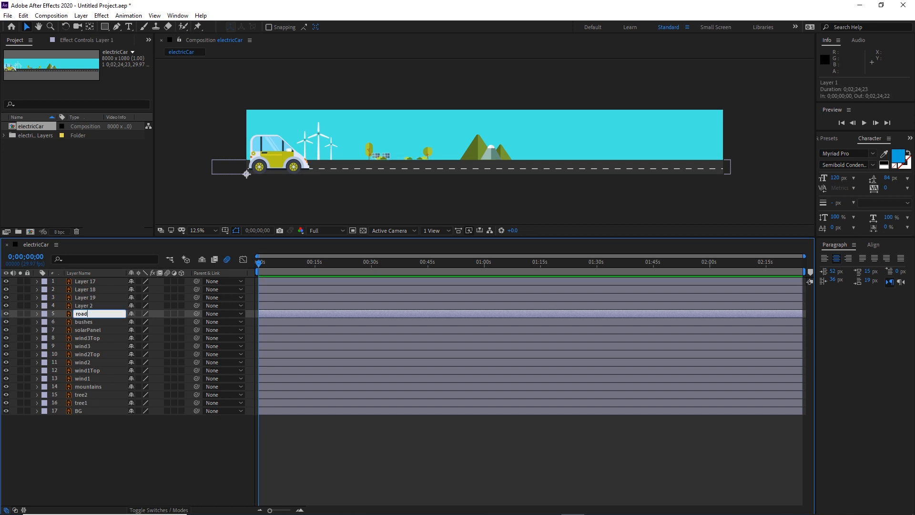
{"action": "key", "text": "Return"}
{"action": "left_click", "coordinate": [79, 306]}
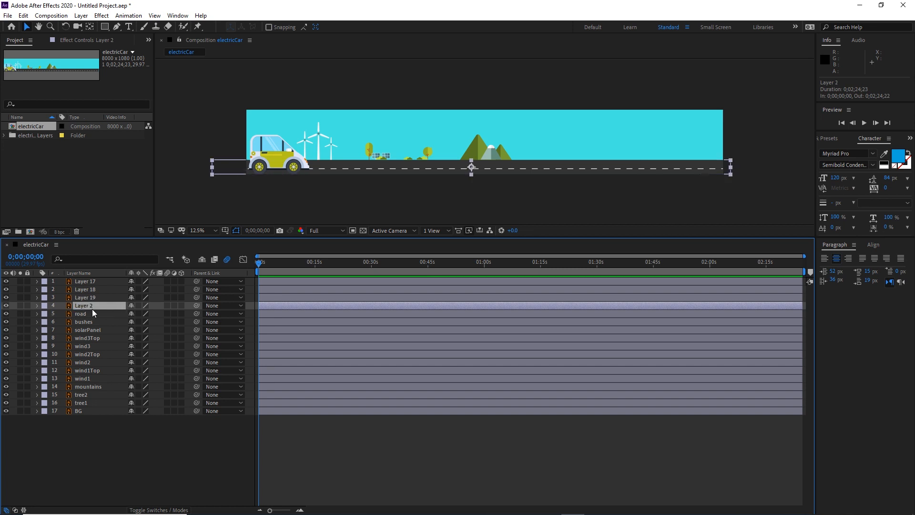
{"action": "left_click", "coordinate": [91, 314]}
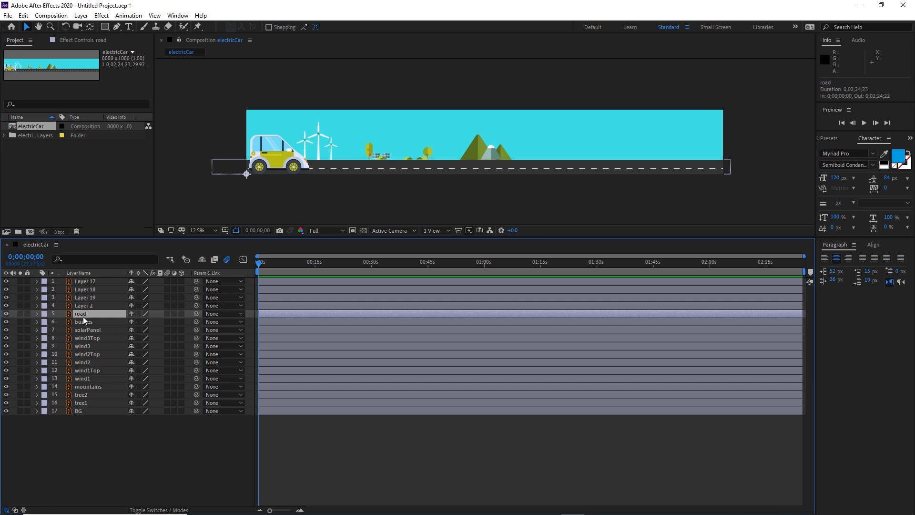
- Delete the existing road layer and rename Layer 2 as road
{"action": "left_click_drag", "start_coordinate": [83, 316], "coordinate": [84, 323]}
{"action": "key", "text": "ctrl+z"}
{"action": "key", "text": "Delete"}
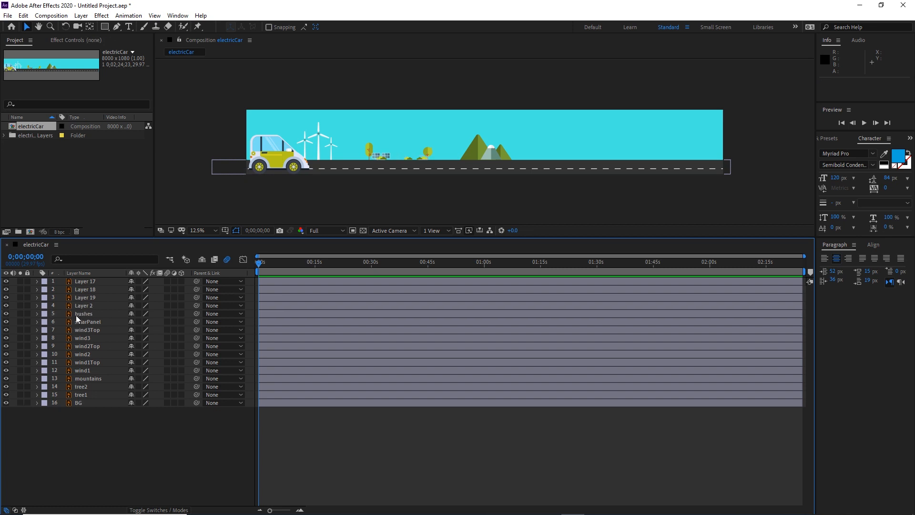
{"action": "left_click", "coordinate": [86, 305]}
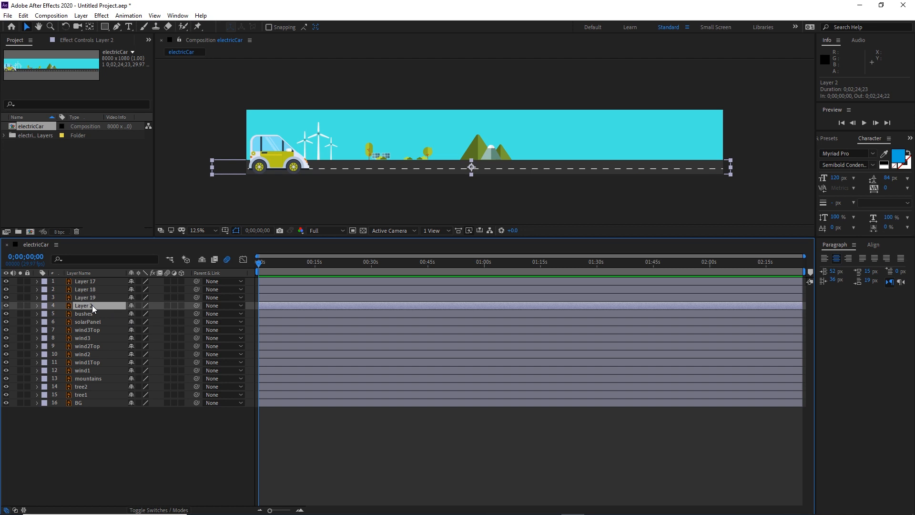
{"action": "key", "text": "Return"}
{"action": "type", "text": "road"}
{"action": "key", "text": "Return"}
- Rename Layer 19 as car
{"action": "key", "text": "ctrl+Up"}
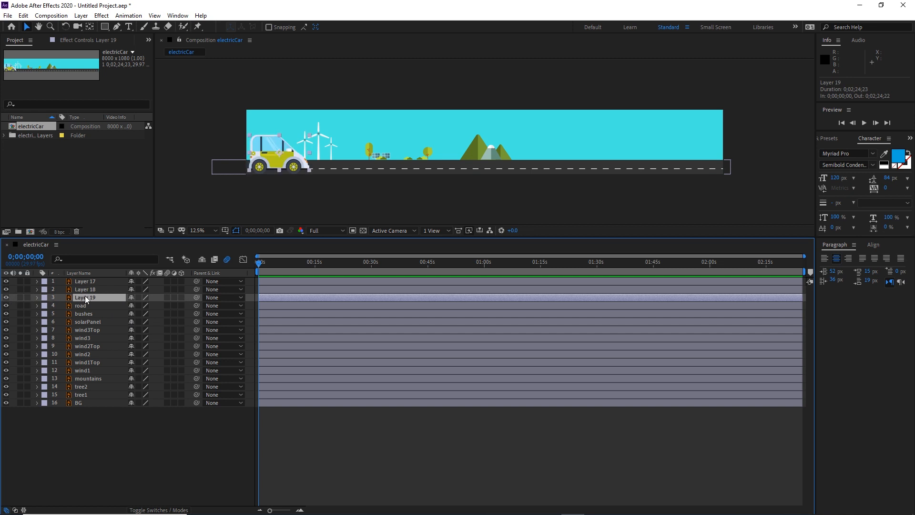
{"action": "key", "text": "Return"}
{"action": "type", "text": "car"}
- Rename the car's wheel layers: Layer 18 as wheel1 and Layer 17 as wheel2
{"action": "left_click", "coordinate": [80, 289]}
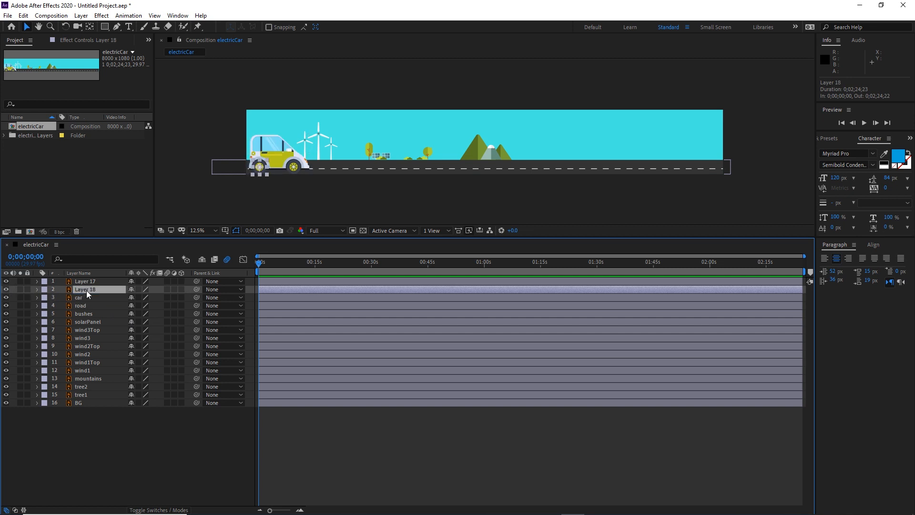
{"action": "key", "text": "Return"}
{"action": "type", "text": "wheel1"}
{"action": "double_click", "coordinate": [86, 289]}
{"action": "key", "text": "ctrl+c"}
{"action": "left_click", "coordinate": [93, 283]}
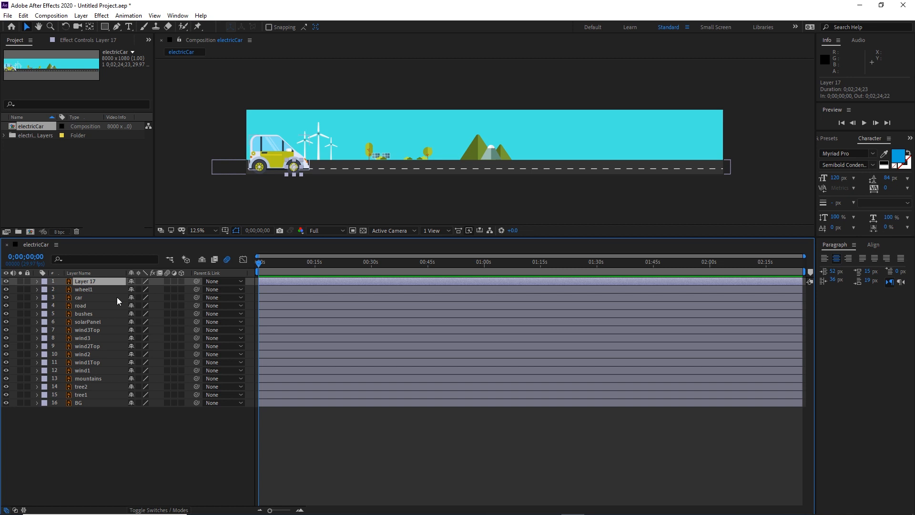
{"action": "key", "text": "Return"}
{"action": "key", "text": "ctrl+v"}
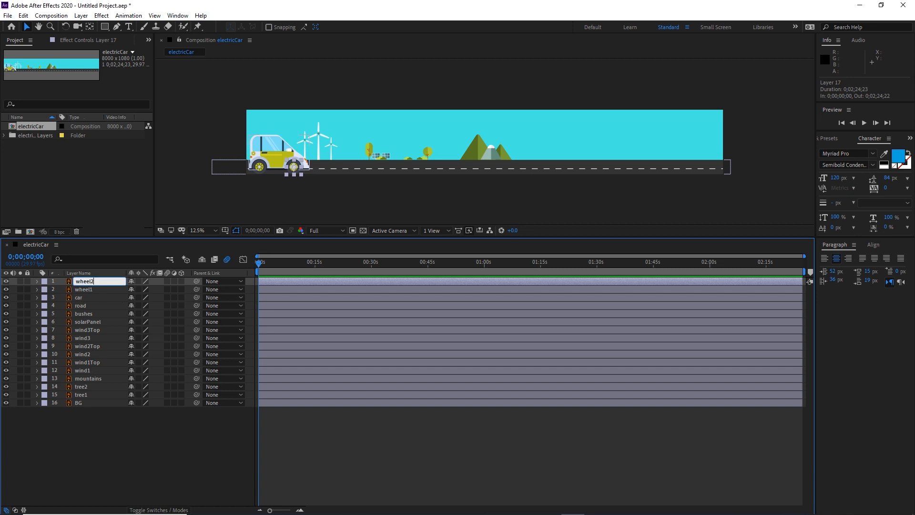
{"action": "left_click", "coordinate": [79, 440]}
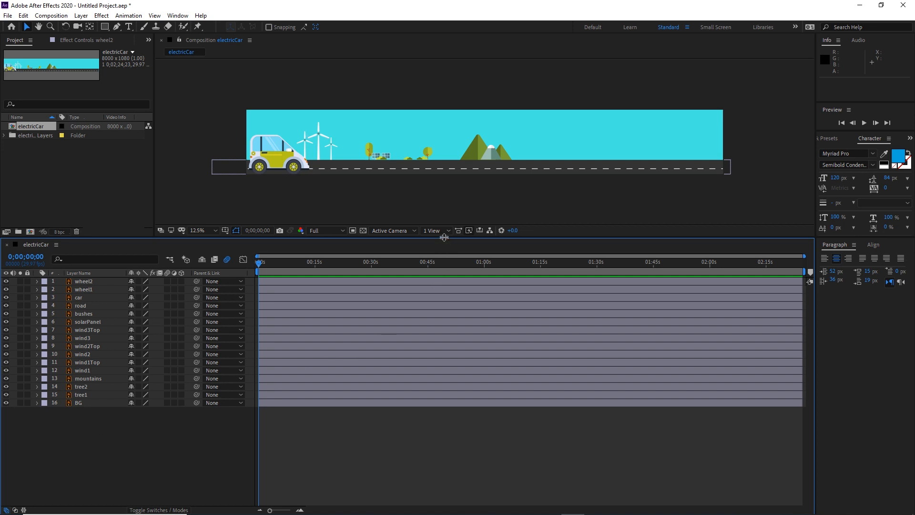
- Enlarge the composition viewing area and check where the anchor points of tree1 and mountains sit
{"action": "left_click_drag", "start_coordinate": [441, 239], "coordinate": [444, 277]}
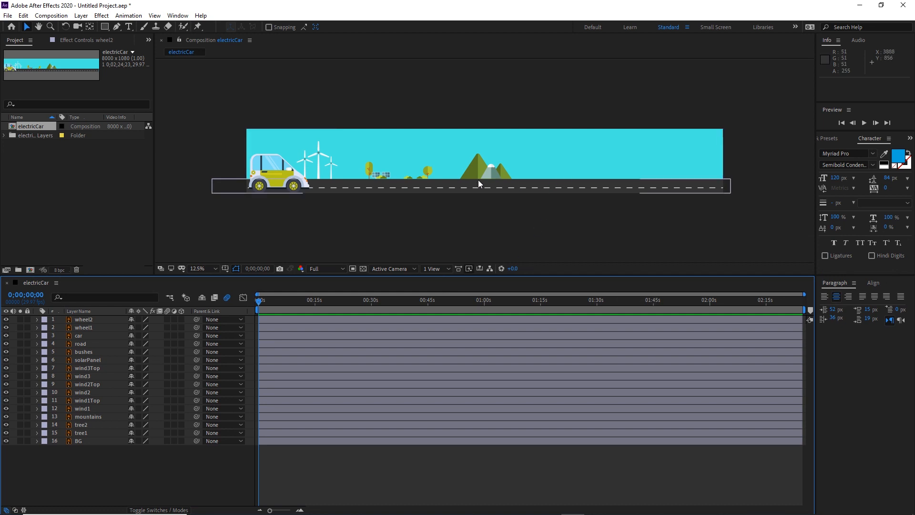
{"action": "scroll", "coordinate": [478, 180], "scroll_direction": "up", "scroll_amount": 2}
{"action": "scroll", "coordinate": [479, 179], "scroll_direction": "up", "scroll_amount": 2}
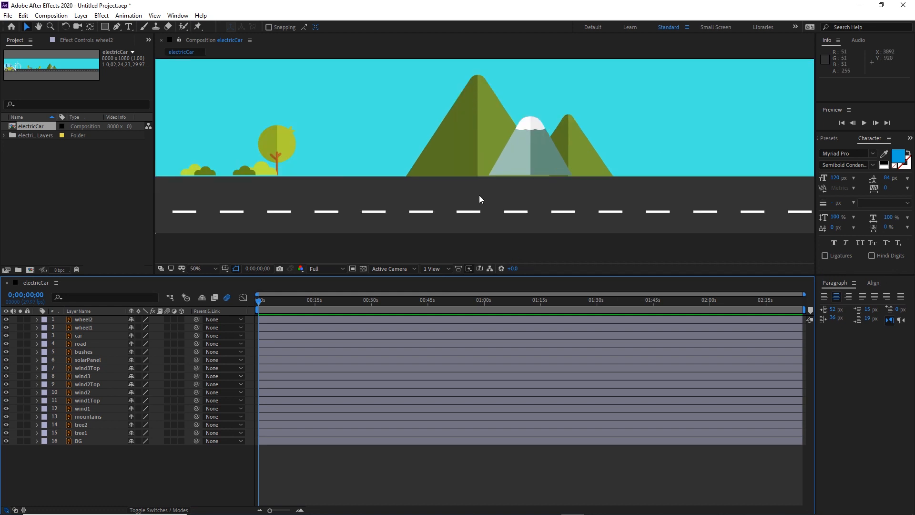
{"action": "left_click", "coordinate": [483, 144]}
{"action": "left_click", "coordinate": [282, 148]}
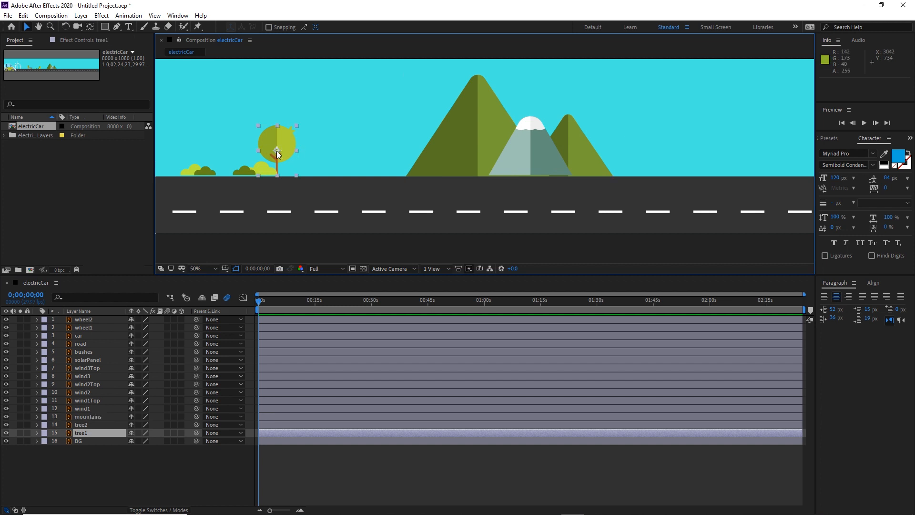
{"action": "left_click", "coordinate": [480, 115]}
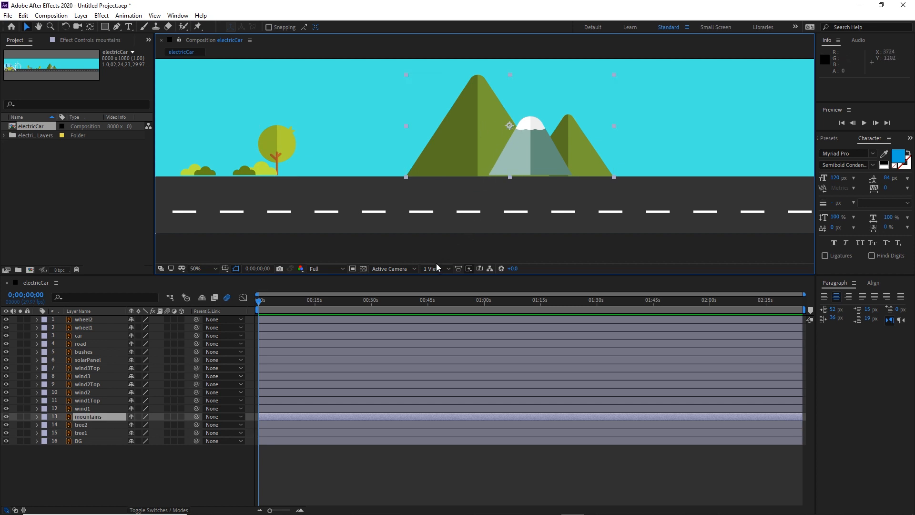
- Test rotating the mountains layer and scaling it to 65% about its centred anchor point, undoing each change
{"action": "key", "text": "r"}
{"action": "mouse_move", "coordinate": [137, 424]}
{"action": "left_mouse_down"}
{"action": "mouse_move", "coordinate": [159, 425]}
{"action": "mouse_move", "coordinate": [134, 424]}
{"action": "left_mouse_up"}
{"action": "key", "text": "ctrl+z"}
{"action": "key", "text": "s"}
{"action": "left_click", "coordinate": [142, 424]}
{"action": "type", "text": "65"}
{"action": "key", "text": "Return"}
{"action": "key", "text": "ctrl+z"}
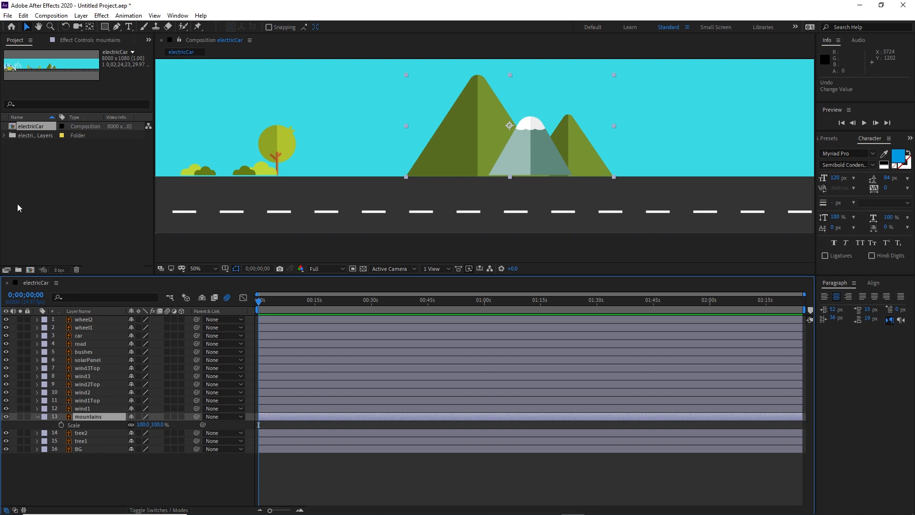
- Move the mountains layer's anchor point down to the middle of its base, on the road's edge
{"action": "left_click", "coordinate": [90, 27]}
{"action": "left_click", "coordinate": [509, 125]}
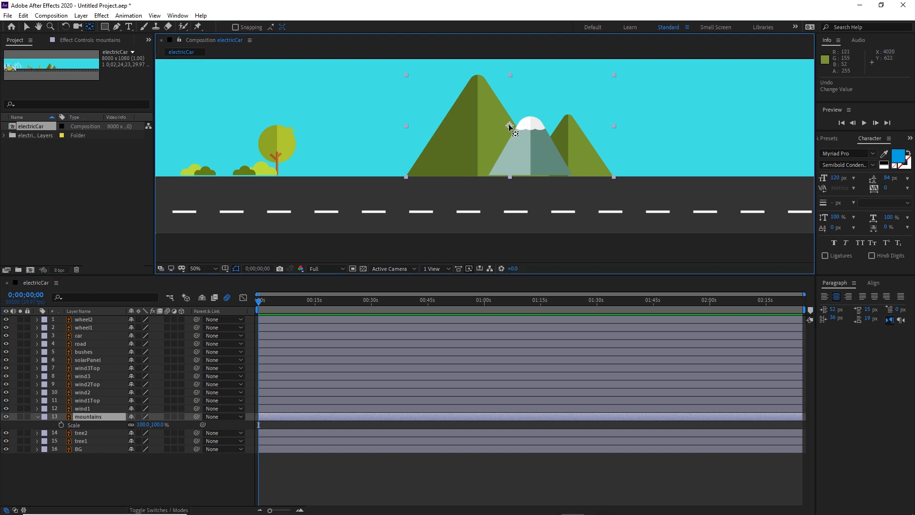
{"action": "left_click_drag", "start_coordinate": [508, 124], "coordinate": [508, 137]}
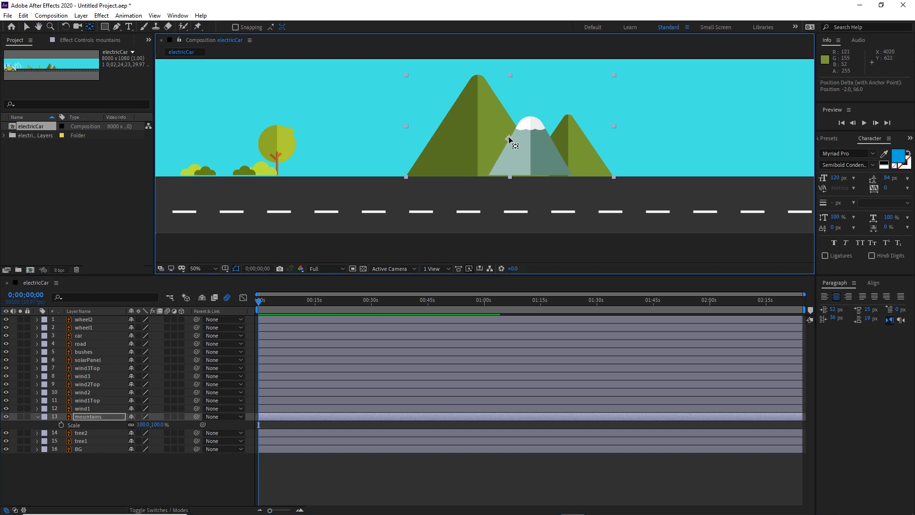
{"action": "left_click_drag", "start_coordinate": [508, 137], "coordinate": [510, 176]}
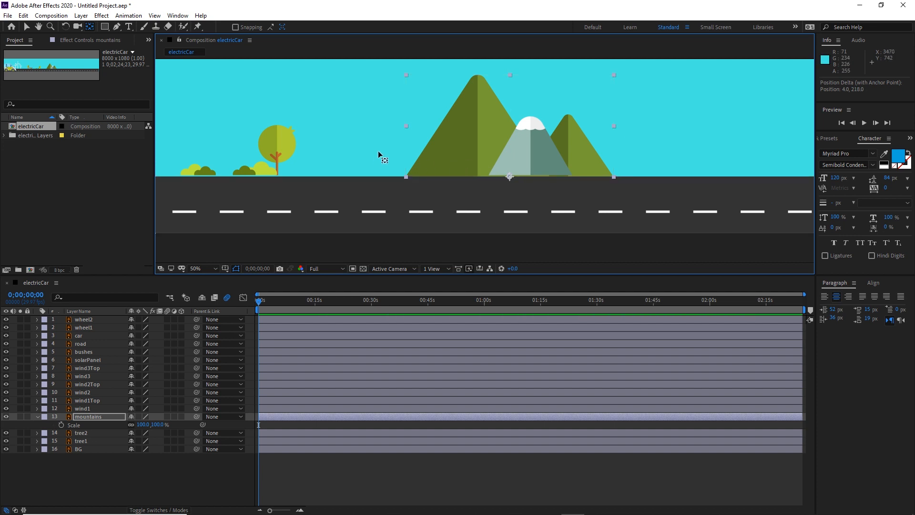
{"action": "scroll", "coordinate": [379, 130], "scroll_direction": "down", "scroll_amount": 2}
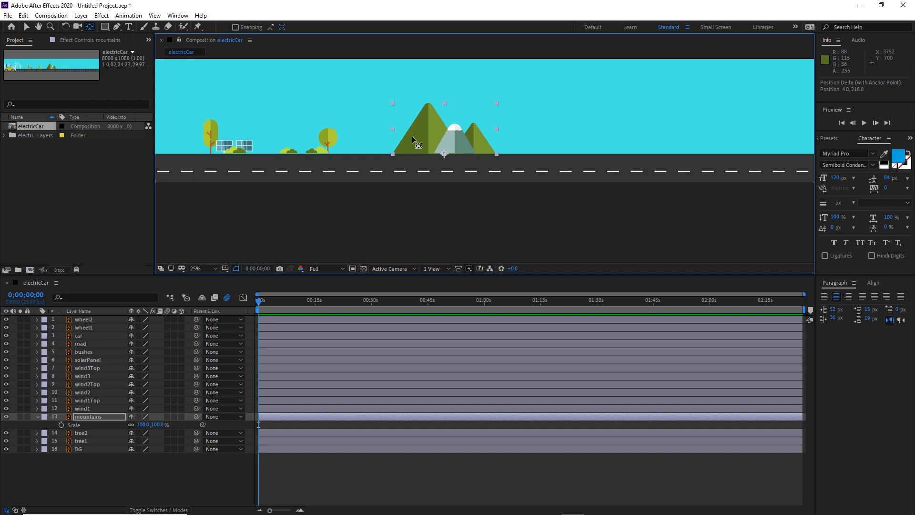
{"action": "key", "text": "v"}
{"action": "left_click", "coordinate": [331, 141]}
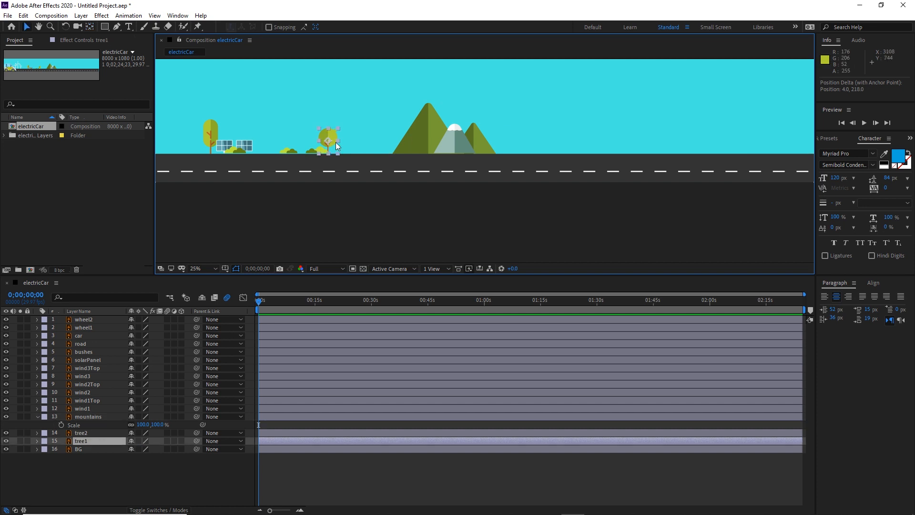
{"action": "left_click", "coordinate": [211, 132], "text": "shift"}
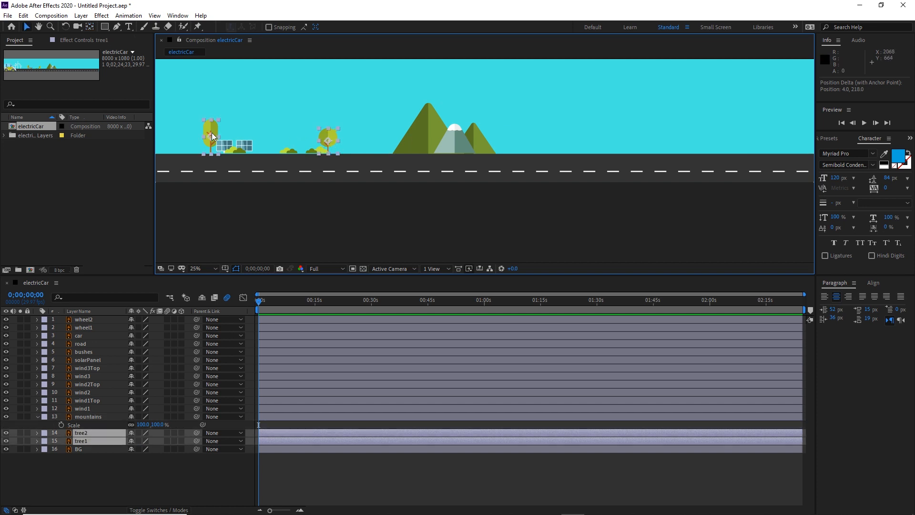
{"action": "key", "text": "y"}
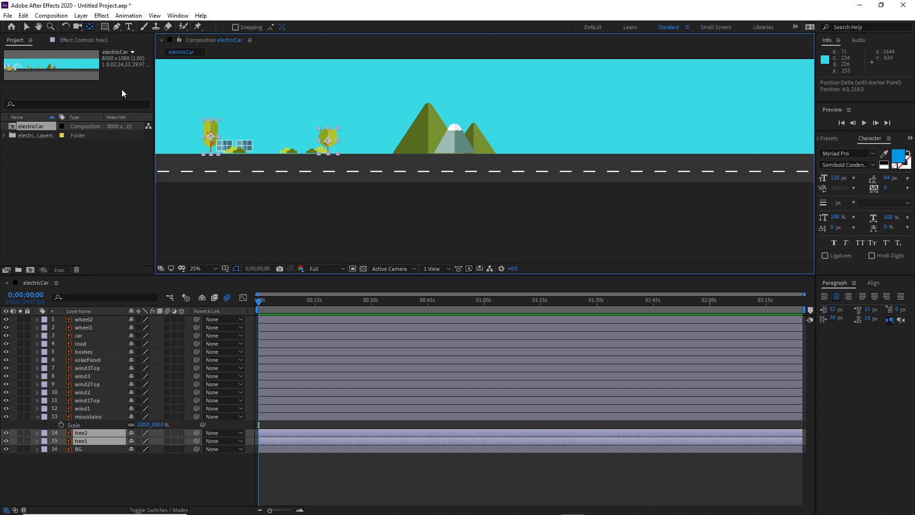
{"action": "left_click", "coordinate": [26, 27]}
{"action": "scroll", "coordinate": [429, 183], "scroll_direction": "up", "scroll_amount": 4}
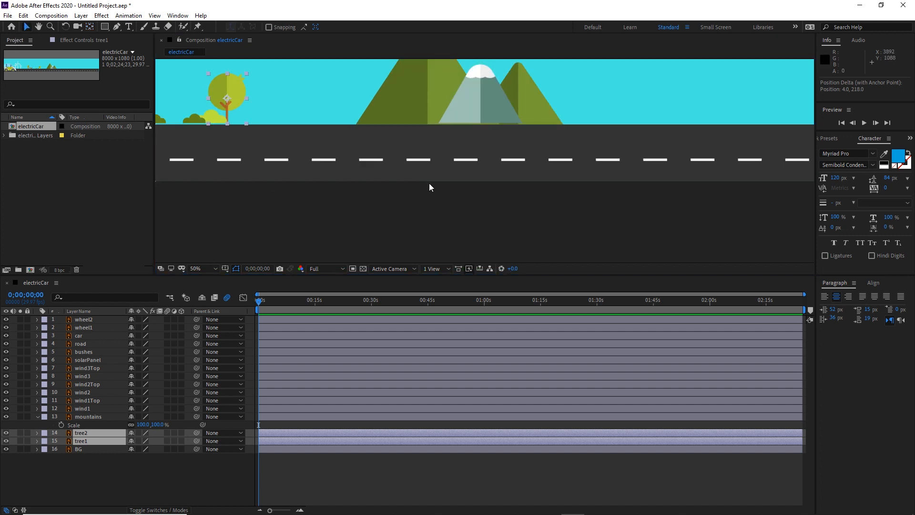
{"action": "key", "text": "h"}
{"action": "key", "text": "v"}
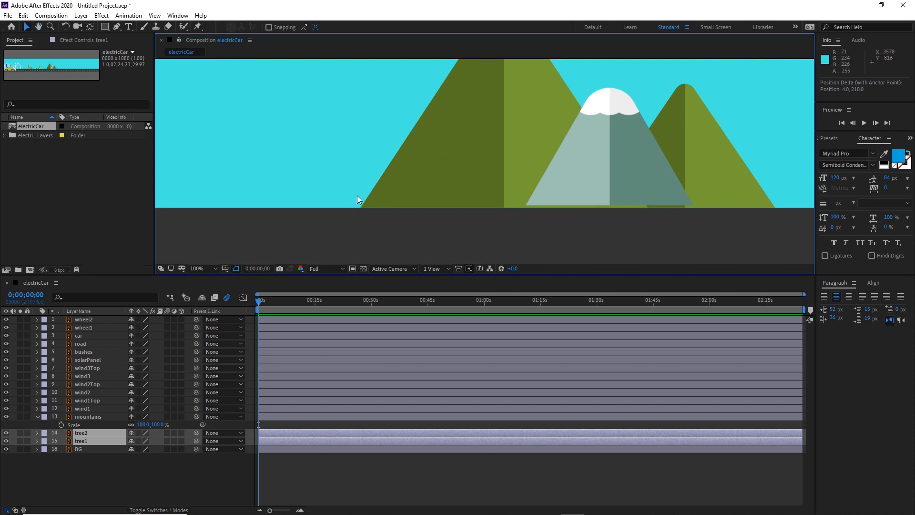
{"action": "scroll", "coordinate": [357, 195], "scroll_direction": "down", "scroll_amount": 4}
{"action": "left_click", "coordinate": [342, 207]}
- Move the anchor point of tree1, the round tree, down to the base of its trunk
{"action": "left_click", "coordinate": [297, 184]}
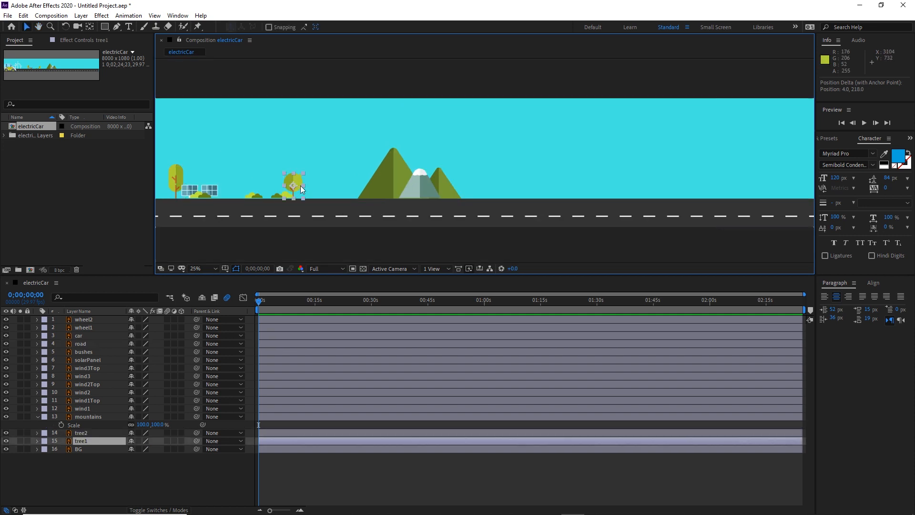
{"action": "key", "text": "h"}
{"action": "scroll", "coordinate": [300, 186], "scroll_direction": "up", "scroll_amount": 2}
{"action": "scroll", "coordinate": [338, 204], "scroll_direction": "down", "scroll_amount": 1}
{"action": "left_click_drag", "start_coordinate": [319, 204], "coordinate": [460, 186]}
{"action": "key", "text": "v"}
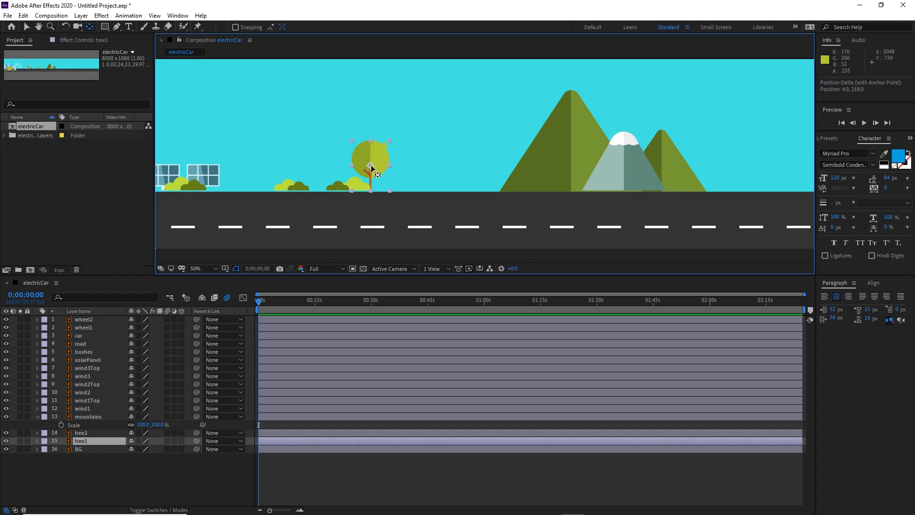
{"action": "left_click_drag", "start_coordinate": [370, 166], "coordinate": [369, 189]}
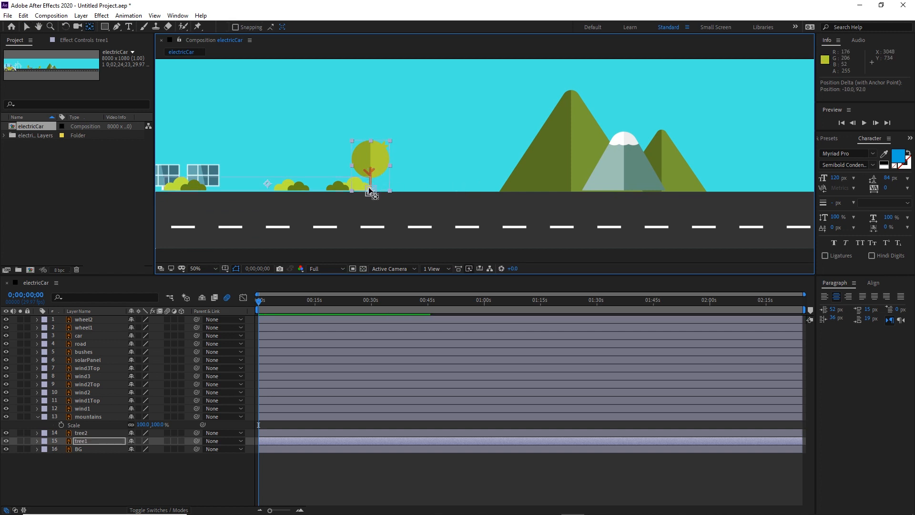
{"action": "left_click_drag", "start_coordinate": [370, 190], "coordinate": [370, 191]}
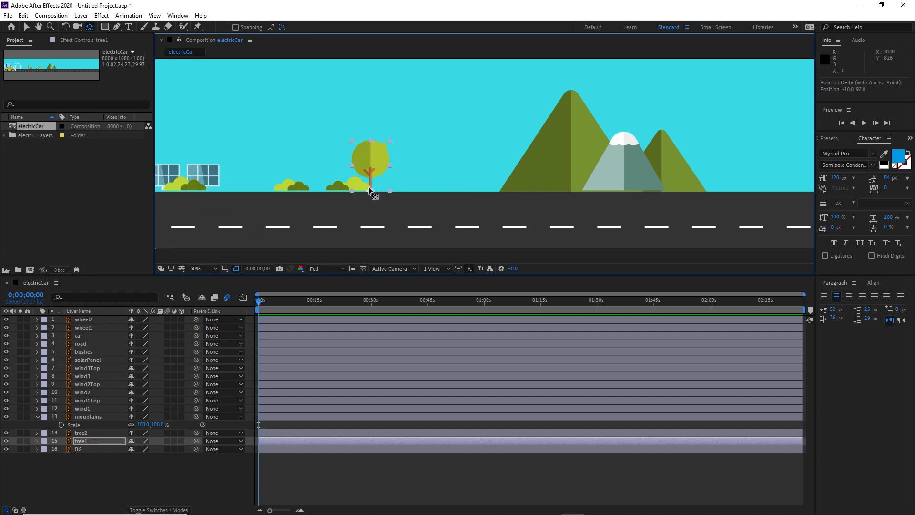
- Move the anchor point of tree2, the tall tree beside the solar panels, to its trunk base
{"action": "left_click_drag", "start_coordinate": [287, 154], "coordinate": [535, 146]}
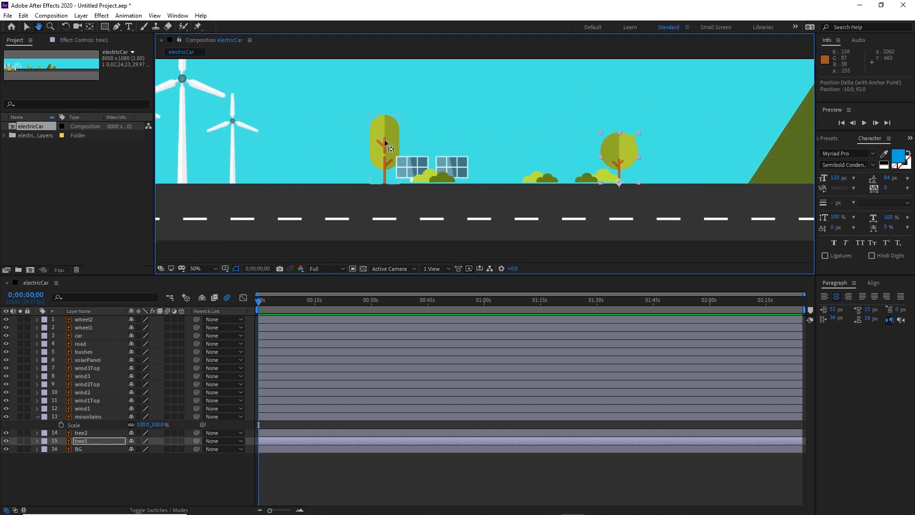
{"action": "left_click", "coordinate": [389, 131]}
{"action": "left_click_drag", "start_coordinate": [384, 149], "coordinate": [385, 185]}
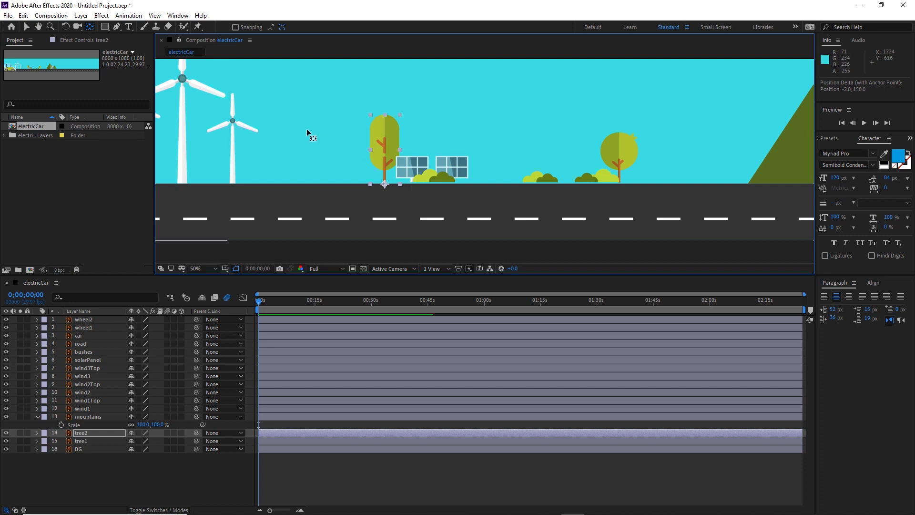
- Move the anchor point of wind3, the smallest turbine's tower, down to its foot
{"action": "left_click_drag", "start_coordinate": [308, 137], "coordinate": [558, 138]}
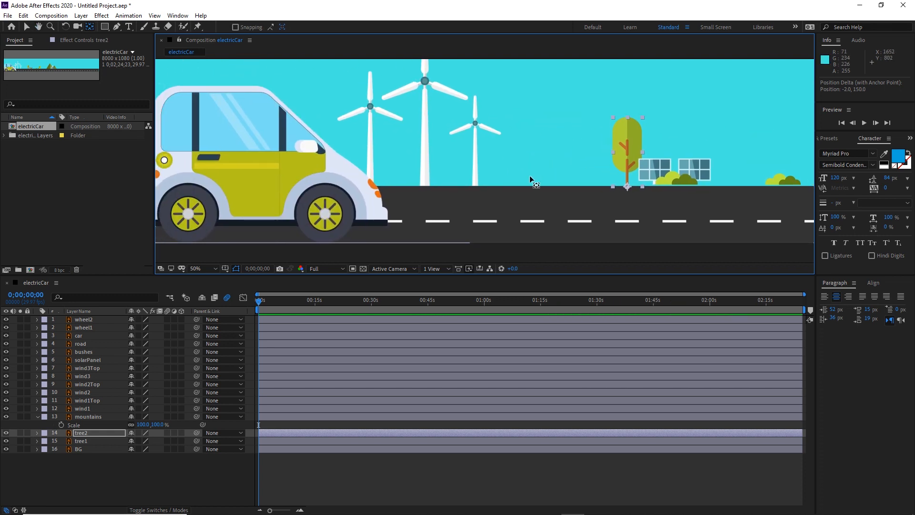
{"action": "left_click", "coordinate": [476, 175]}
{"action": "scroll", "coordinate": [479, 166], "scroll_direction": "up", "scroll_amount": 2}
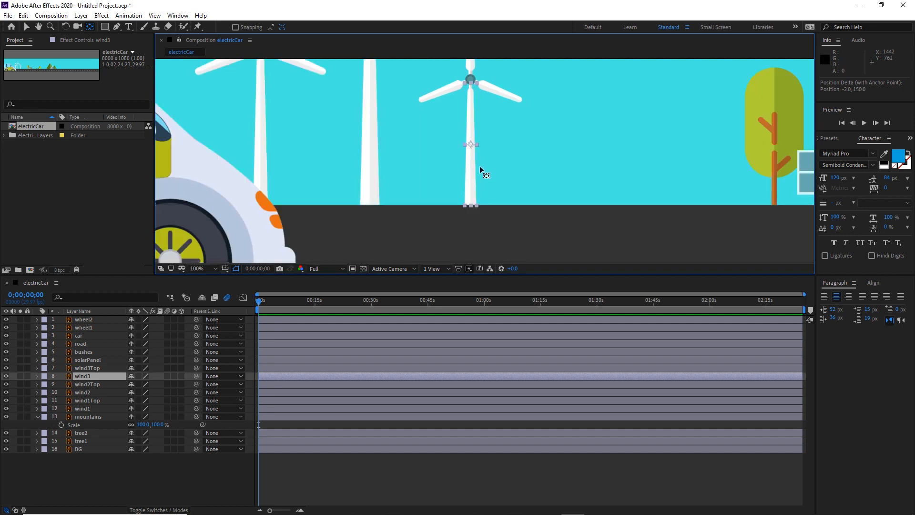
{"action": "left_click_drag", "start_coordinate": [470, 145], "coordinate": [469, 203]}
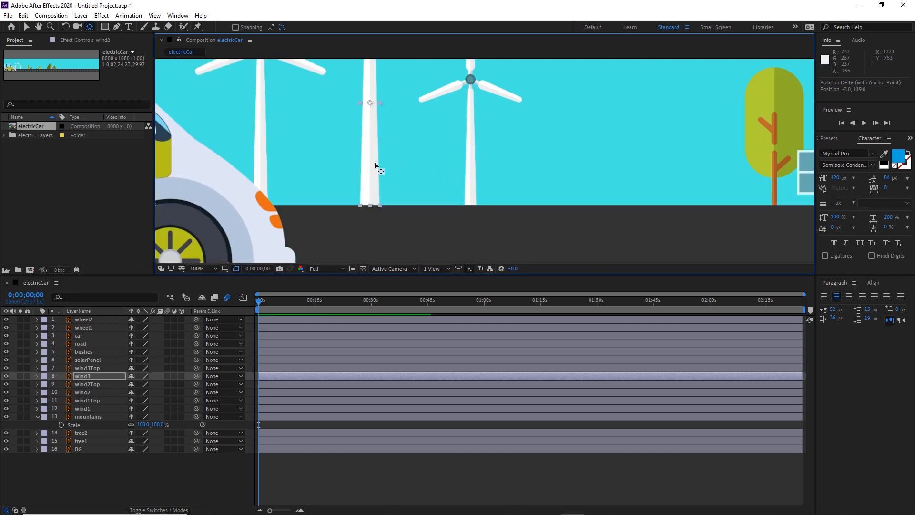
- Move the anchor point of wind2, the tallest turbine's tower, down to its foot
{"action": "left_click", "coordinate": [370, 139]}
{"action": "left_click_drag", "start_coordinate": [370, 102], "coordinate": [369, 158]}
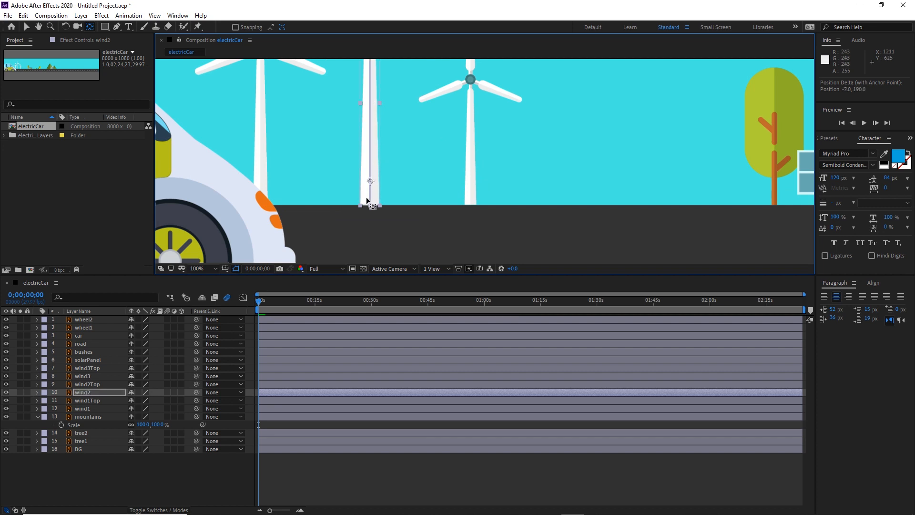
{"action": "left_click_drag", "start_coordinate": [367, 199], "coordinate": [370, 205]}
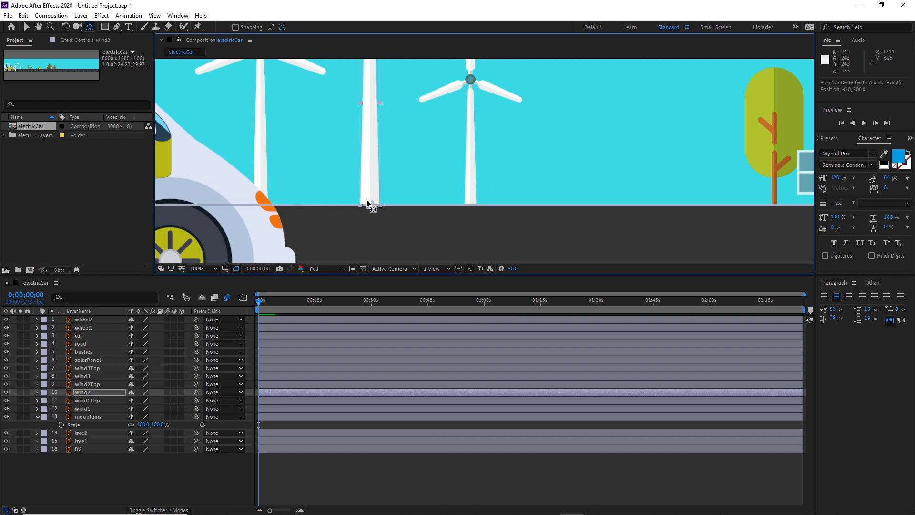
- Hide the car layer and move the anchor point of the wind1 turbine tower down to its foot
{"action": "left_click", "coordinate": [263, 152]}
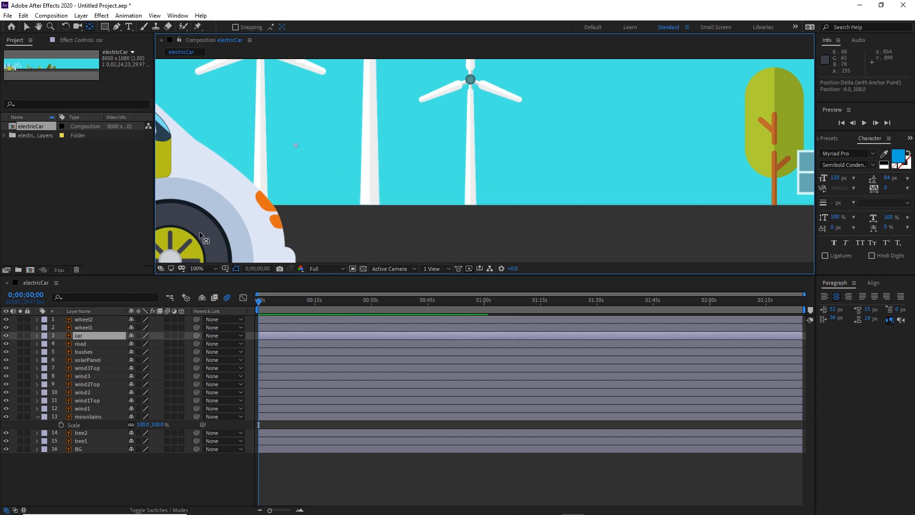
{"action": "left_click", "coordinate": [5, 336]}
{"action": "left_click", "coordinate": [257, 167]}
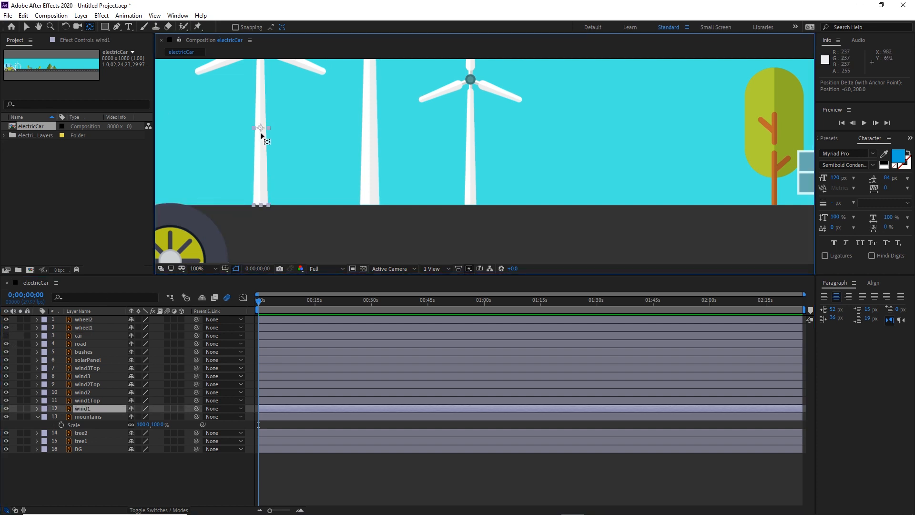
{"action": "left_click_drag", "start_coordinate": [261, 131], "coordinate": [259, 205]}
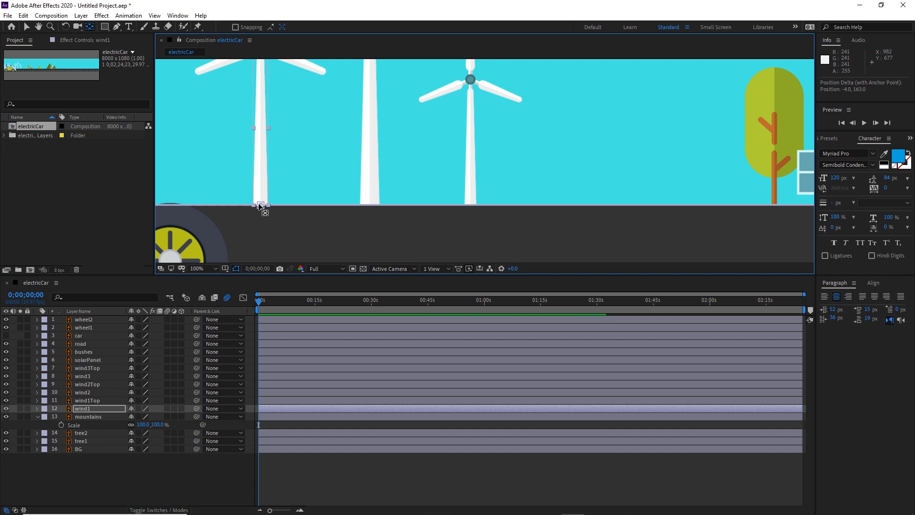
- Shift the wind1 anchor point to the left edge of the tower's foot, and move the solarPanel anchor point to the middle of its base
{"action": "left_click_drag", "start_coordinate": [261, 206], "coordinate": [255, 207]}
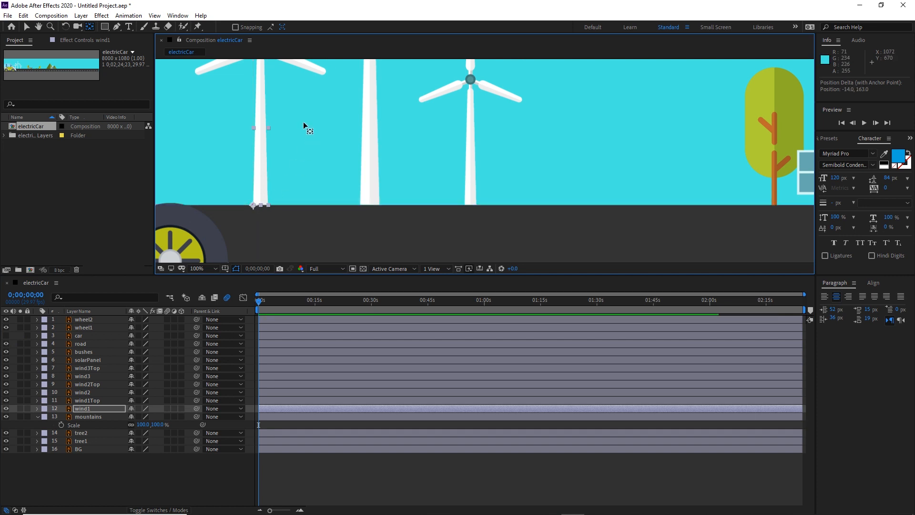
{"action": "key", "text": "h"}
{"action": "left_click_drag", "start_coordinate": [293, 100], "coordinate": [309, 130]}
{"action": "key", "text": "y"}
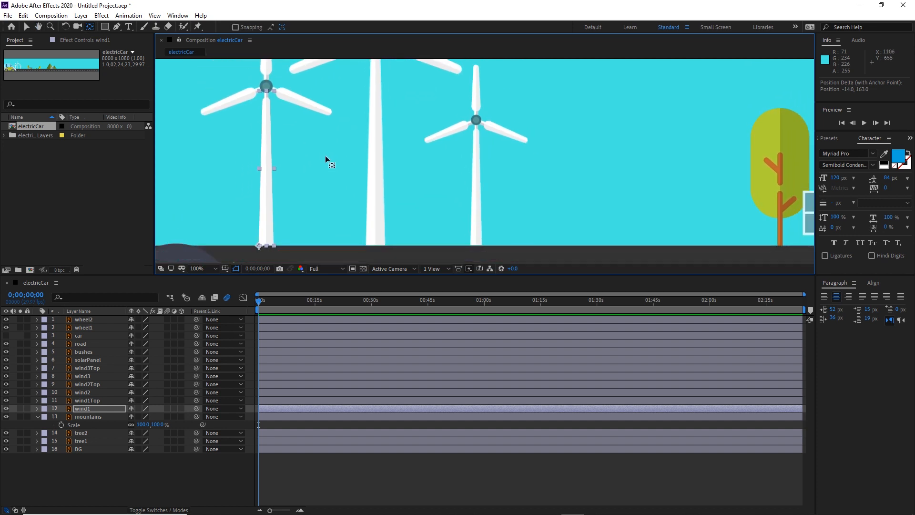
{"action": "scroll", "coordinate": [325, 156], "scroll_direction": "down", "scroll_amount": 2}
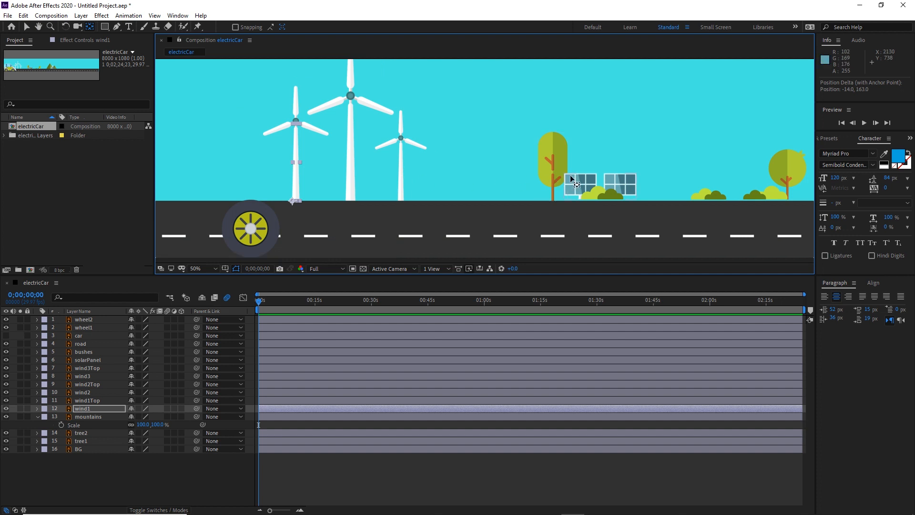
{"action": "left_click", "coordinate": [596, 186]}
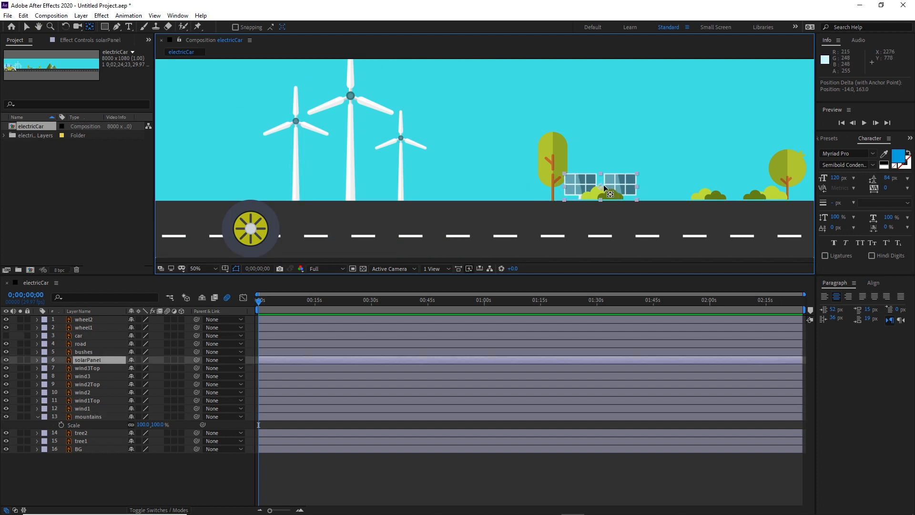
{"action": "left_click_drag", "start_coordinate": [602, 186], "coordinate": [600, 197]}
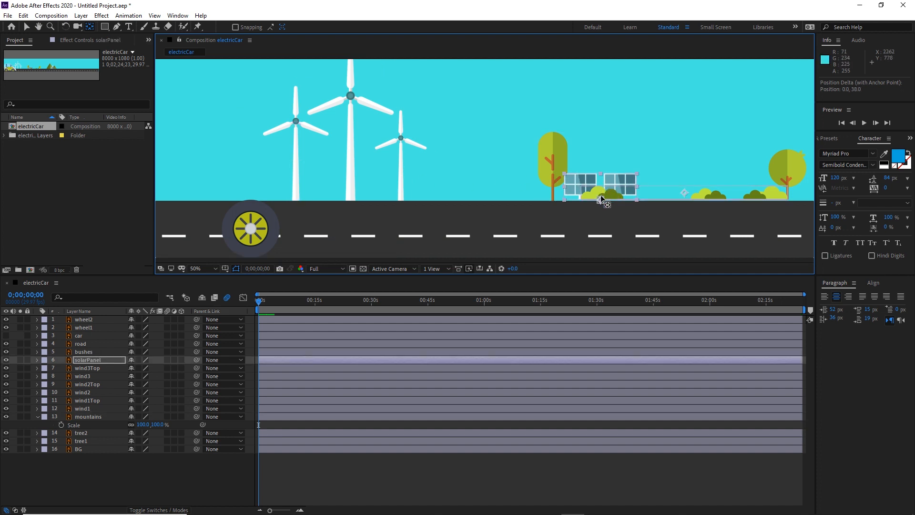
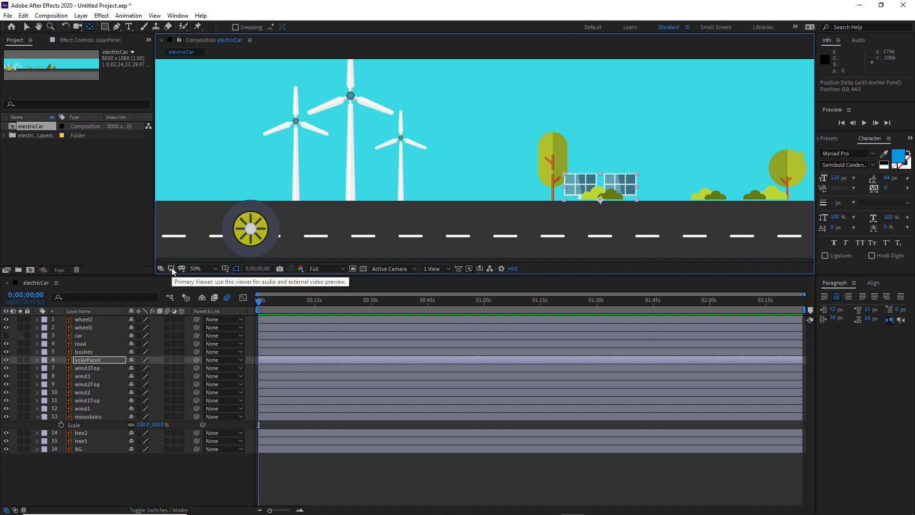
- Move the anchor point of wind1Top, the blades of the first turbine, down to the centre of its hub
{"action": "left_click", "coordinate": [294, 113]}
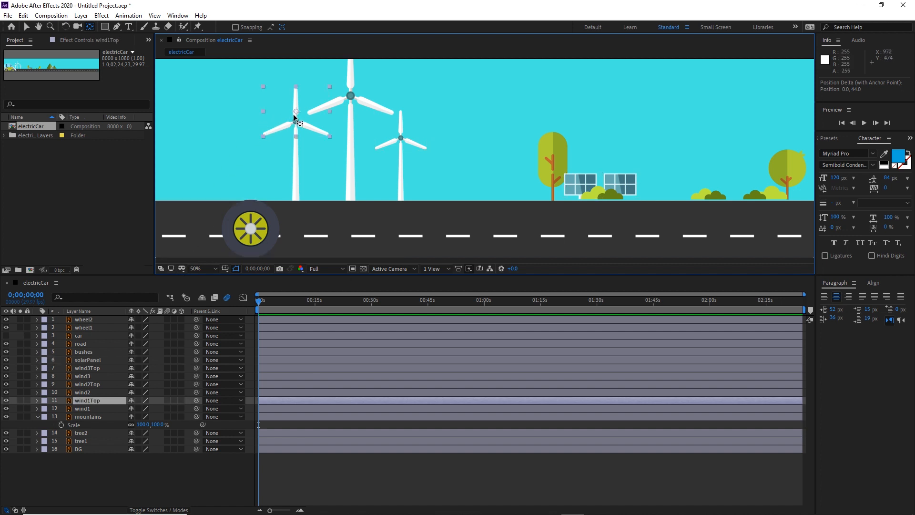
{"action": "scroll", "coordinate": [296, 116], "scroll_direction": "up", "scroll_amount": 3}
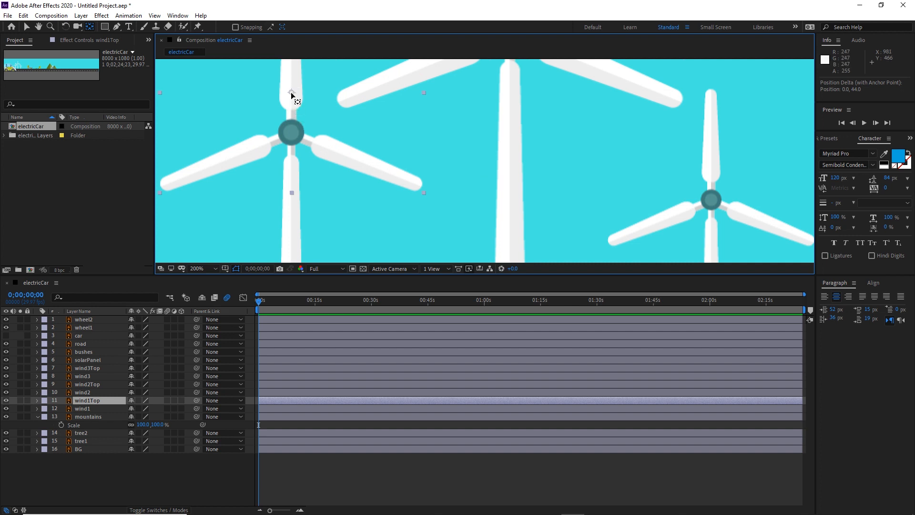
{"action": "left_click_drag", "start_coordinate": [291, 93], "coordinate": [291, 131]}
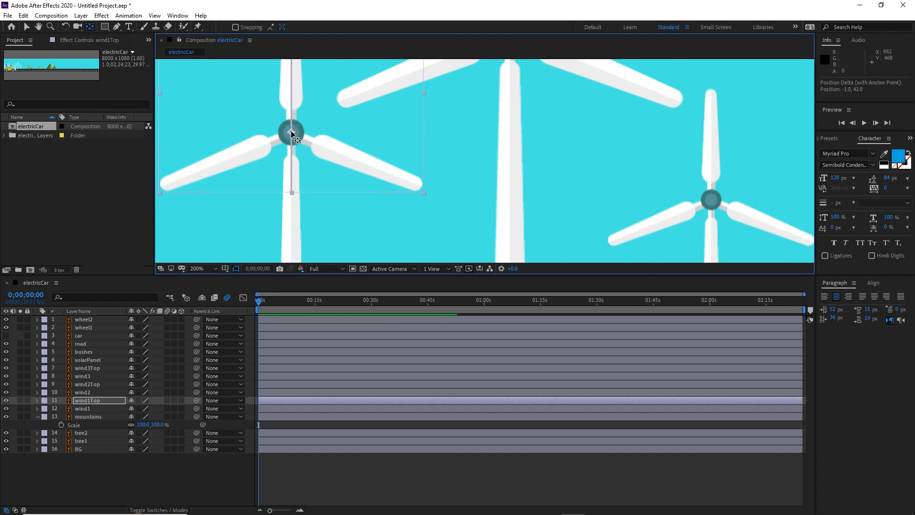
- Move the anchor point of wind2Top, the tallest turbine's blades, down to the centre of its hub
{"action": "left_click_drag", "start_coordinate": [525, 117], "coordinate": [508, 271]}
{"action": "left_click", "coordinate": [497, 130]}
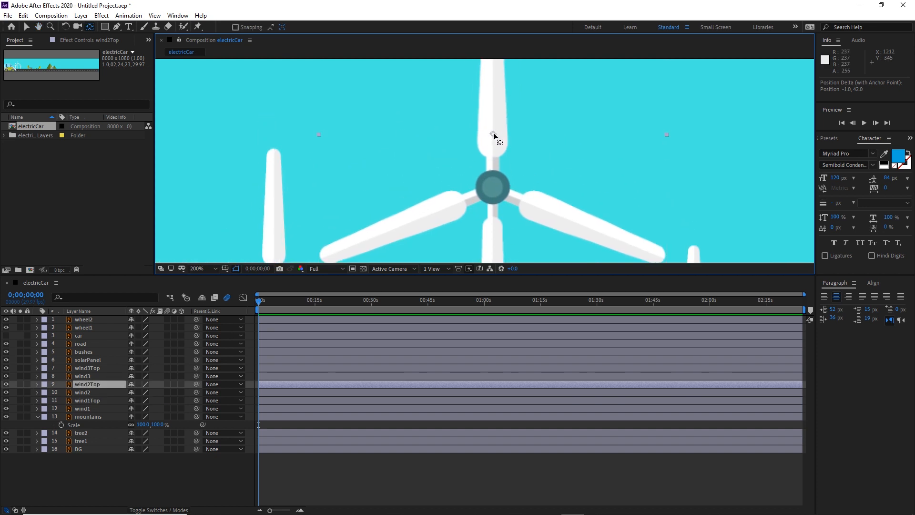
{"action": "left_click_drag", "start_coordinate": [493, 133], "coordinate": [493, 186]}
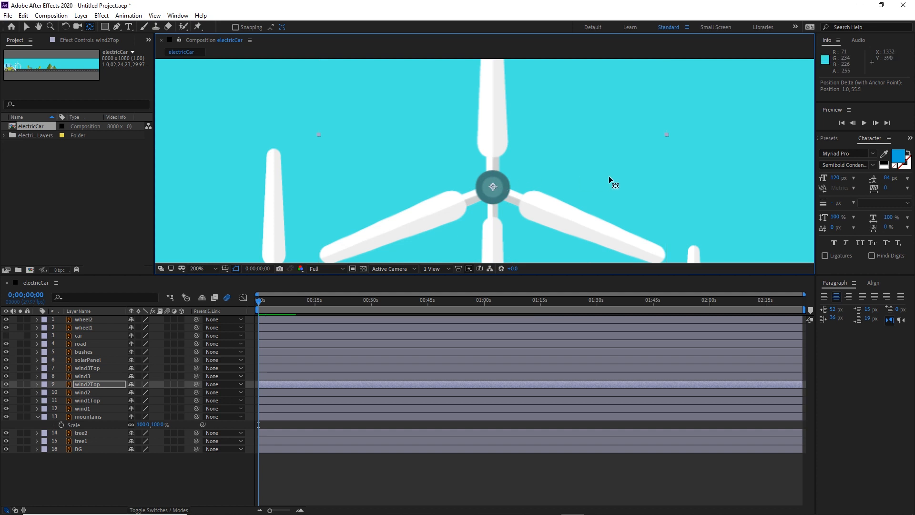
- Move the anchor point of wind3Top, the smallest turbine's blades, down to the centre of its hub
{"action": "left_click_drag", "start_coordinate": [599, 166], "coordinate": [443, 87]}
{"action": "left_click_drag", "start_coordinate": [481, 173], "coordinate": [481, 149]}
{"action": "left_click", "coordinate": [484, 122]}
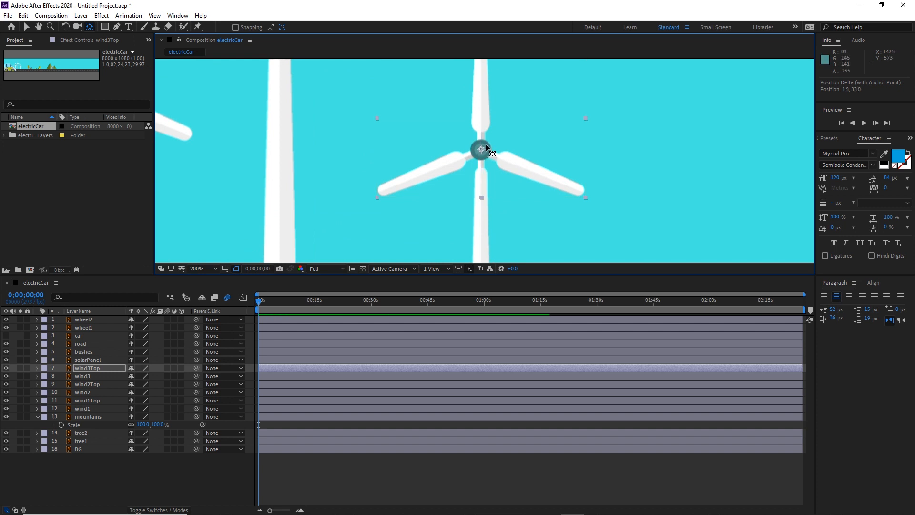
- Parent each turbine's blades to its tower: wind1Top to wind1, wind2Top to wind2 and wind3Top to wind3
{"action": "scroll", "coordinate": [406, 151], "scroll_direction": "down", "scroll_amount": 4}
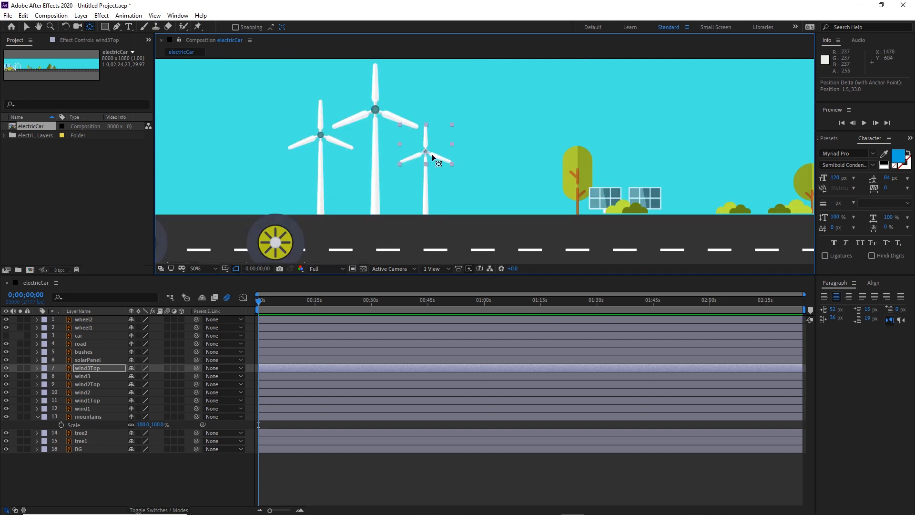
{"action": "scroll", "coordinate": [477, 151], "scroll_direction": "down", "scroll_amount": 3}
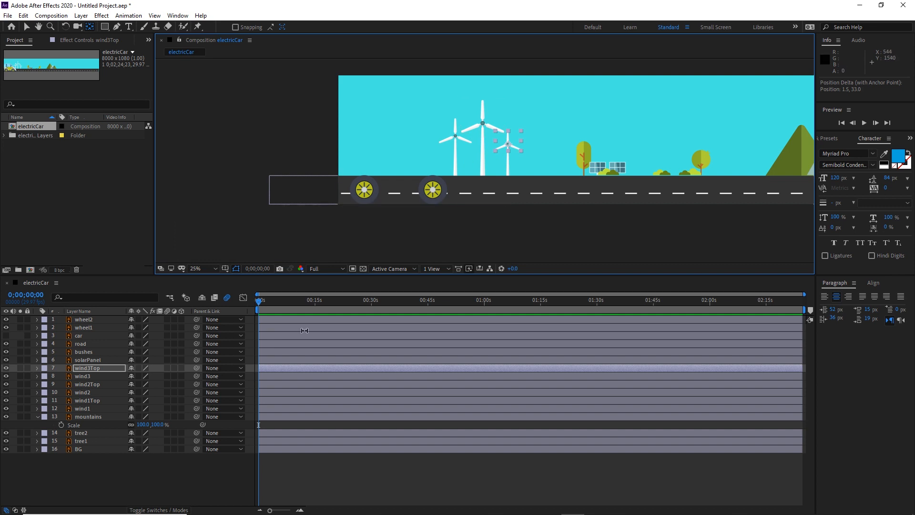
{"action": "left_click", "coordinate": [82, 402]}
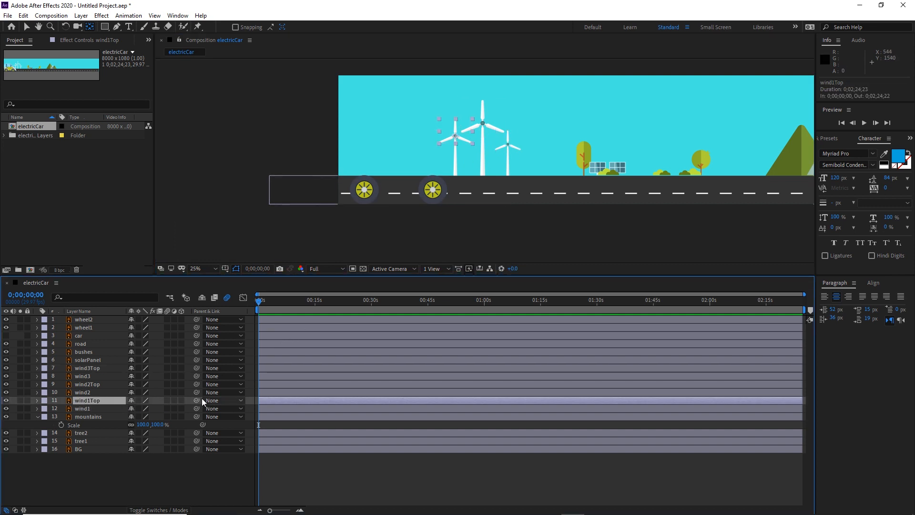
{"action": "left_click_drag", "start_coordinate": [147, 398], "coordinate": [84, 407]}
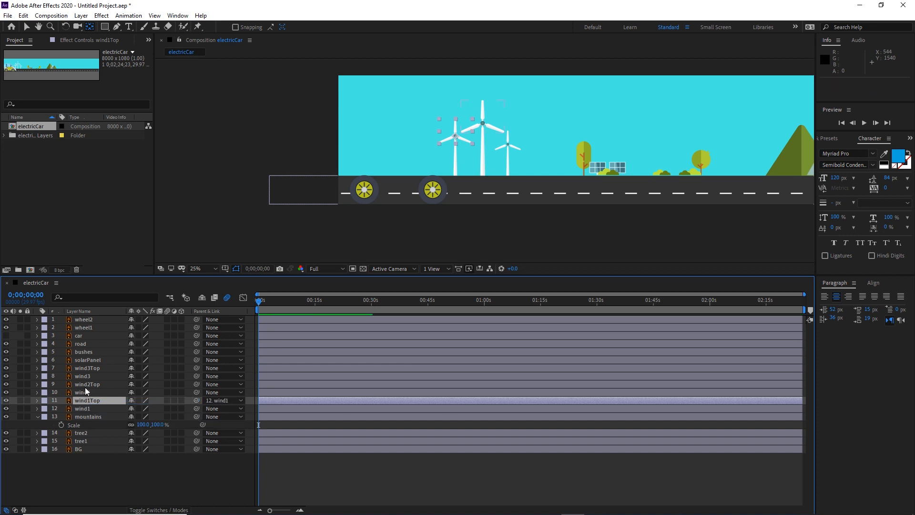
{"action": "left_click", "coordinate": [85, 386]}
{"action": "left_click_drag", "start_coordinate": [197, 383], "coordinate": [87, 391]}
{"action": "left_click", "coordinate": [89, 367]}
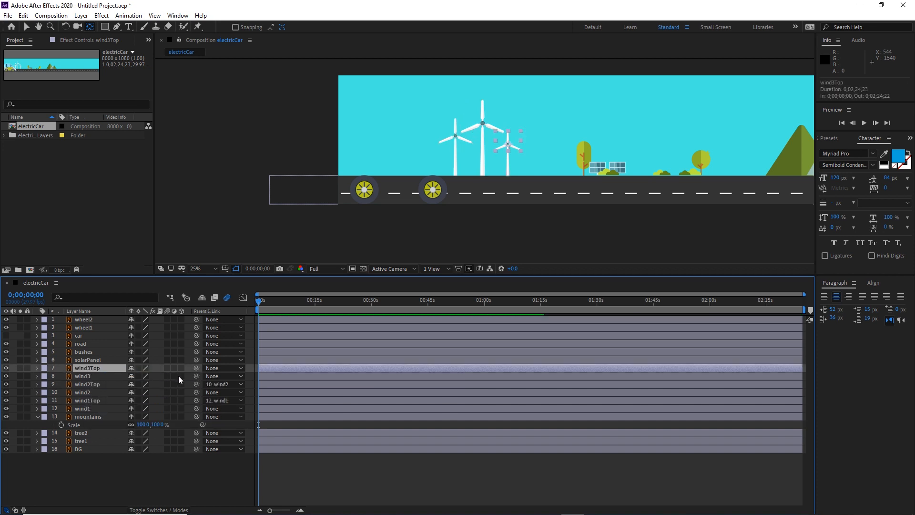
{"action": "left_click_drag", "start_coordinate": [196, 370], "coordinate": [85, 373]}
- Test the parenting by lowering the wind3 tower through its vertical Position value, and undo the move
{"action": "left_click", "coordinate": [86, 374]}
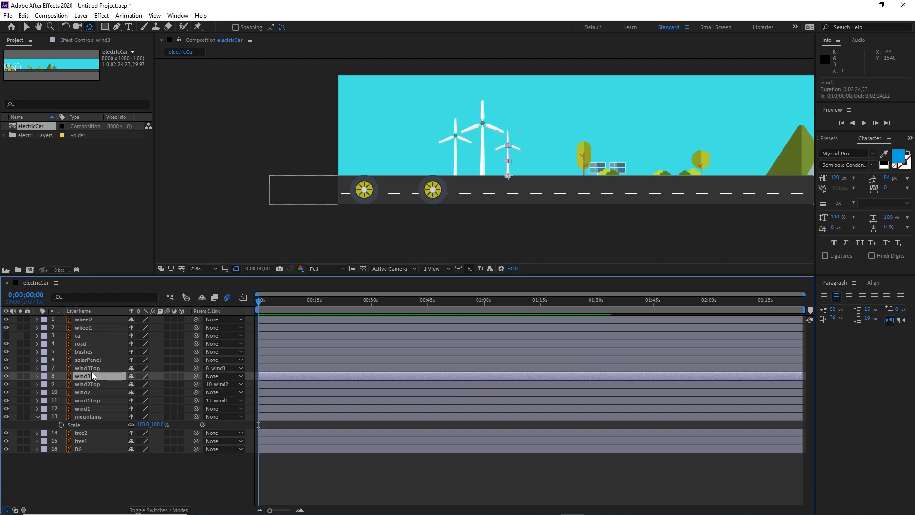
{"action": "key", "text": "p"}
{"action": "left_click_drag", "start_coordinate": [152, 383], "coordinate": [264, 384]}
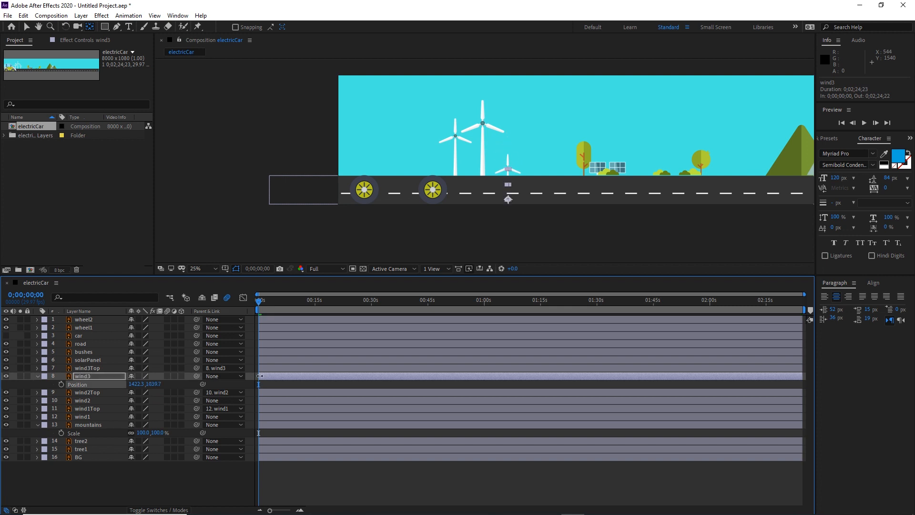
{"action": "key", "text": "ctrl+z"}
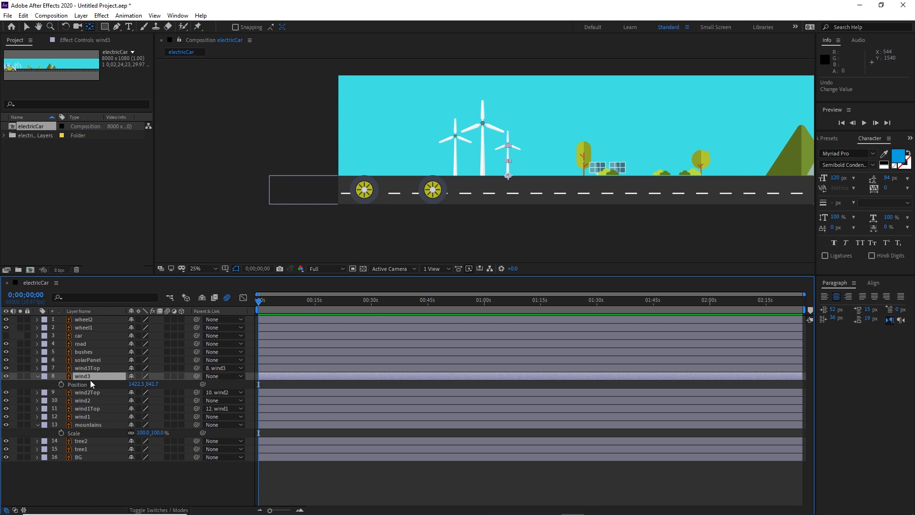
- Test the parenting by setting the wind3 tower's Rotation to 35°, and undo the rotation
{"action": "key", "text": "r"}
{"action": "left_click_drag", "start_coordinate": [141, 389], "coordinate": [157, 386]}
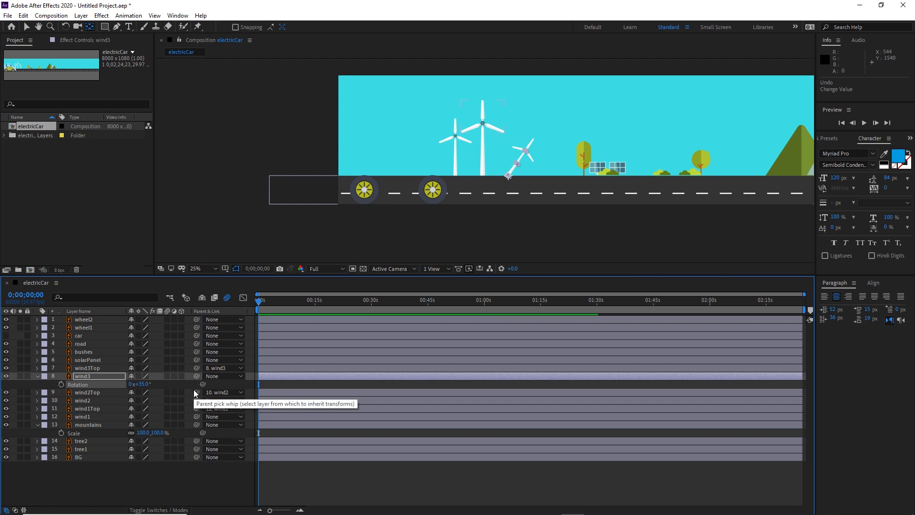
{"action": "key", "text": "ctrl+z"}
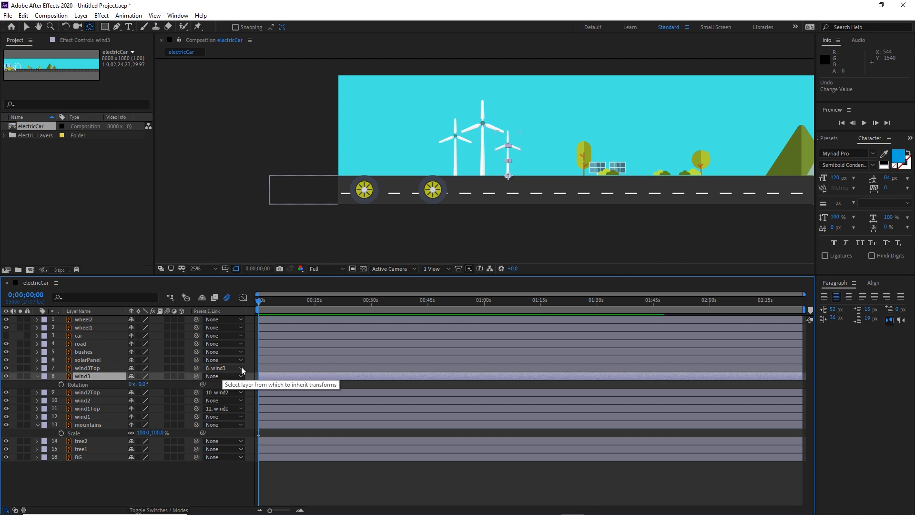
- Set wind3Top's parent to None, test the tower alone by rotating wind3 to 49°, and undo the rotation
{"action": "left_click", "coordinate": [241, 368]}
{"action": "left_click", "coordinate": [221, 187]}
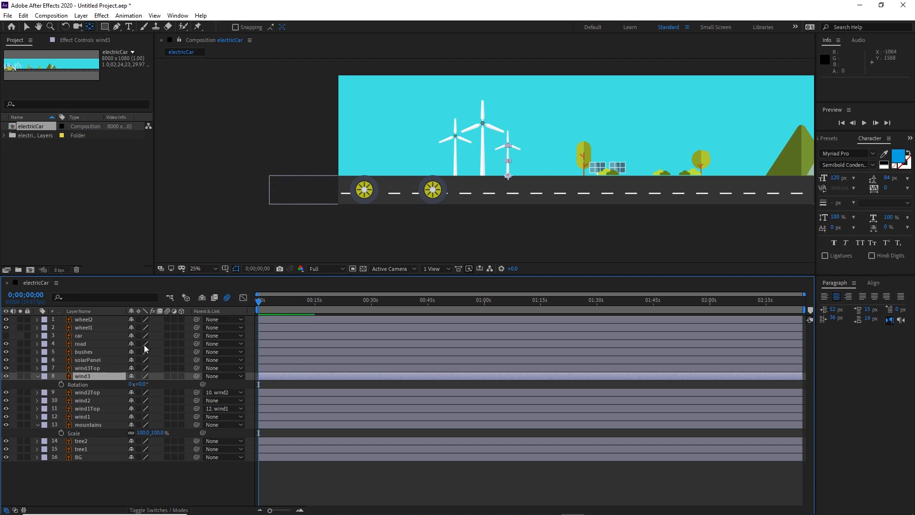
{"action": "left_click_drag", "start_coordinate": [147, 384], "coordinate": [165, 382]}
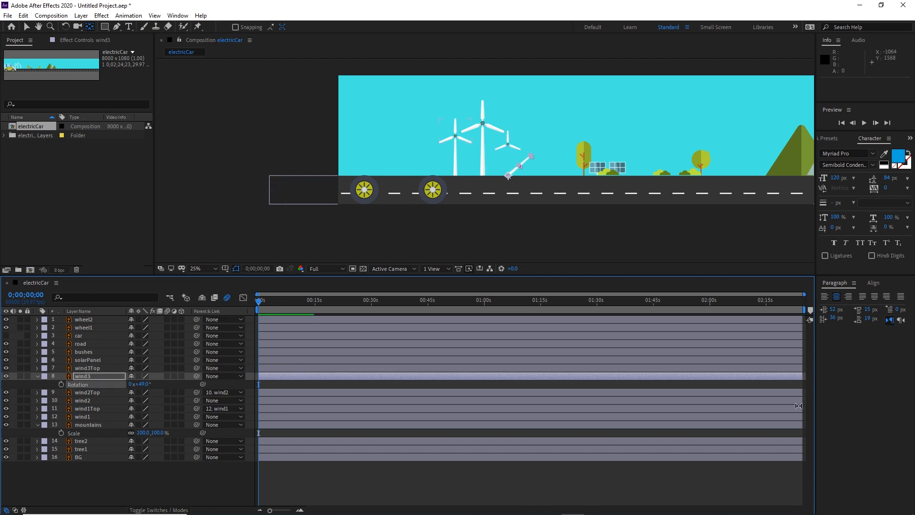
{"action": "key", "text": "ctrl+z"}
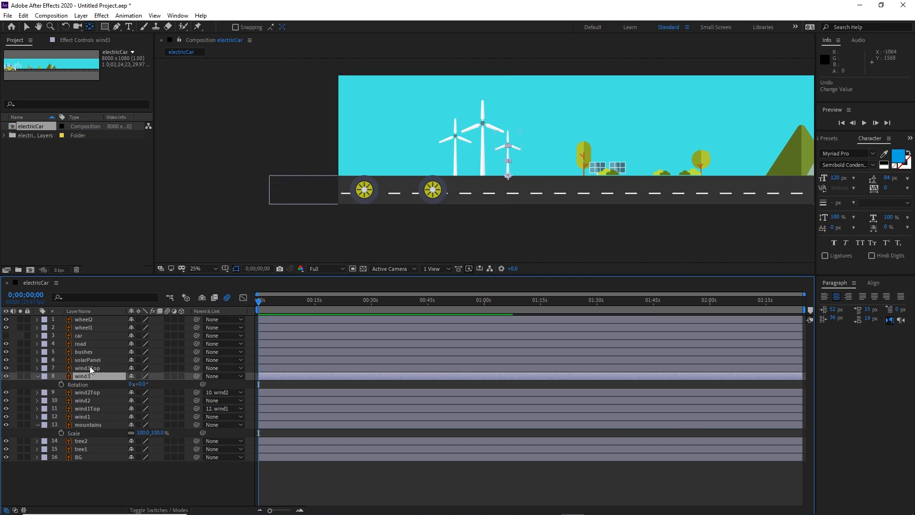
- Parent wind3Top to wind3 again, collapse the open properties of wind3 and mountains, and deselect all layers
{"action": "left_click", "coordinate": [89, 368]}
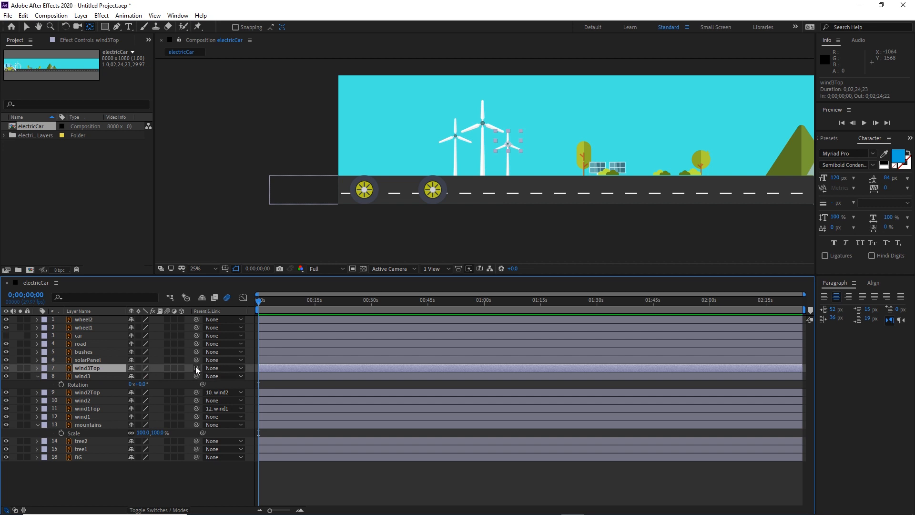
{"action": "left_click_drag", "start_coordinate": [195, 367], "coordinate": [83, 376]}
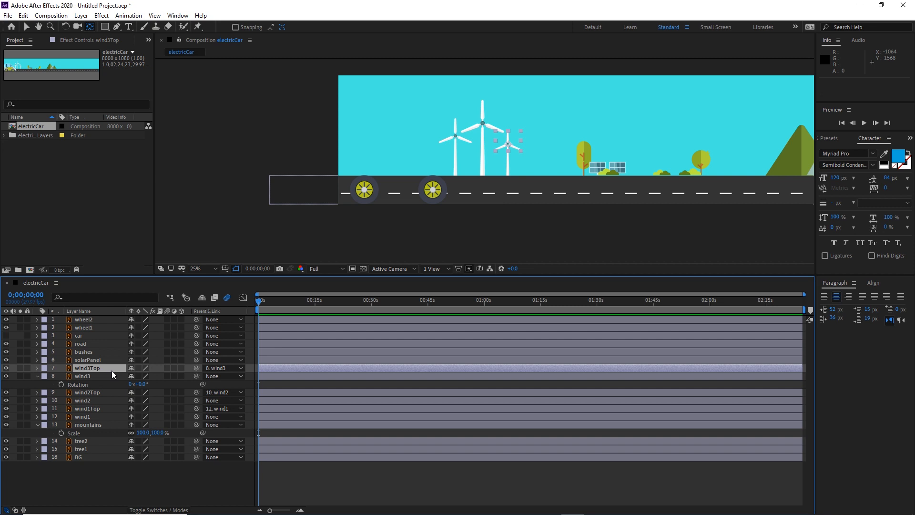
{"action": "left_click", "coordinate": [36, 376]}
{"action": "left_click", "coordinate": [36, 416]}
{"action": "left_click", "coordinate": [216, 471]}
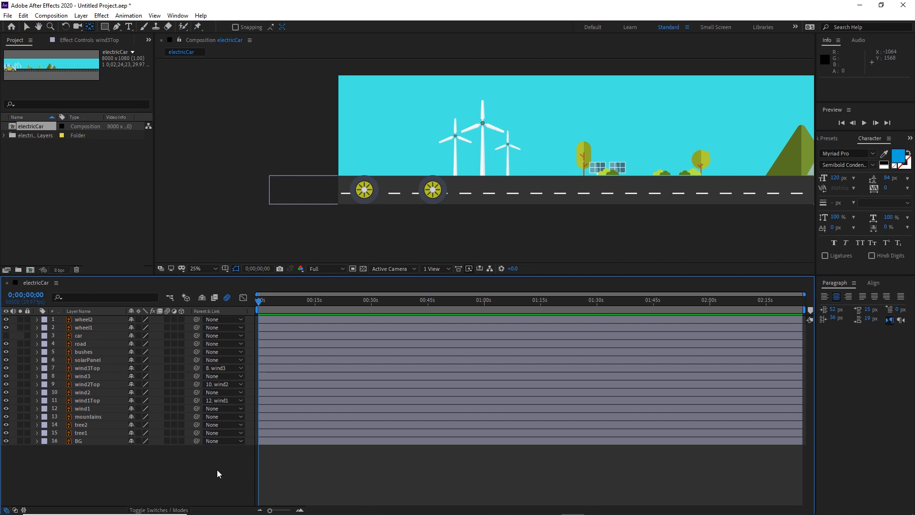
- Switch to the Selection tool, select the mountains layer in the scene and show its Scale property
{"action": "left_click_drag", "start_coordinate": [678, 218], "coordinate": [413, 196]}
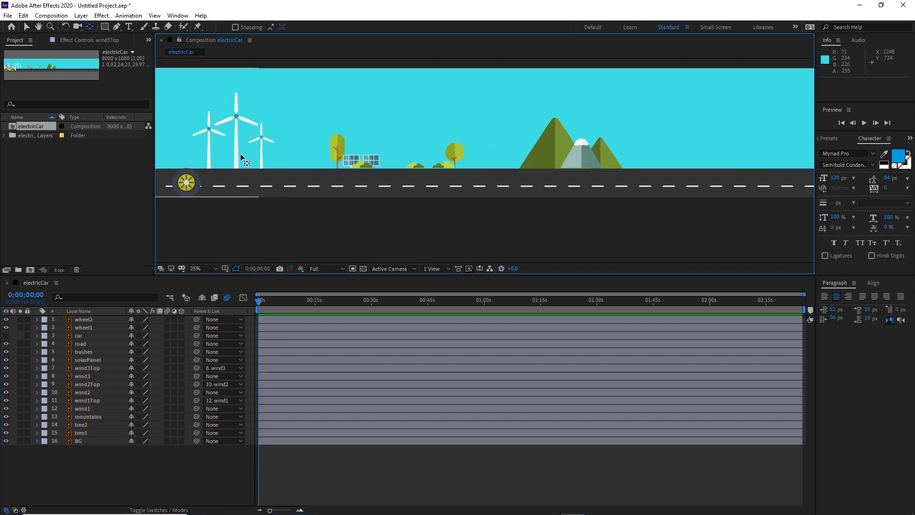
{"action": "key", "text": "v"}
{"action": "left_click", "coordinate": [554, 147]}
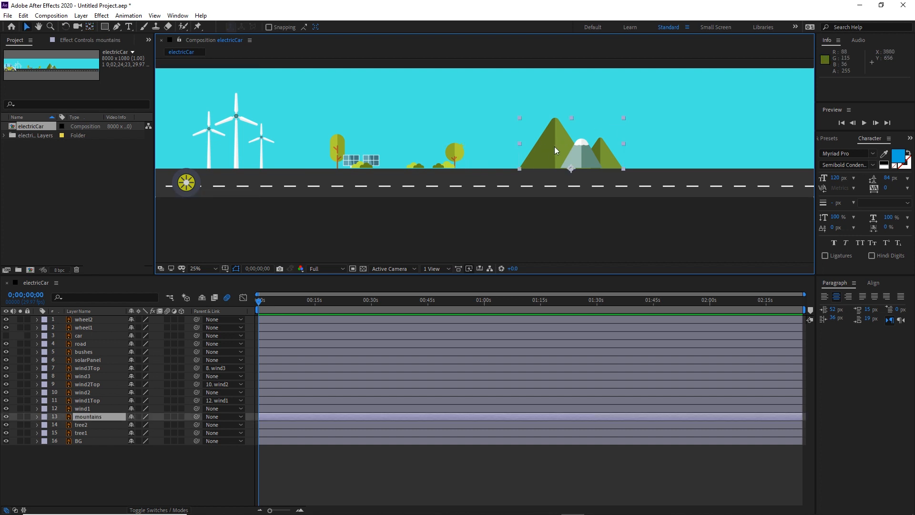
{"action": "key", "text": "s"}
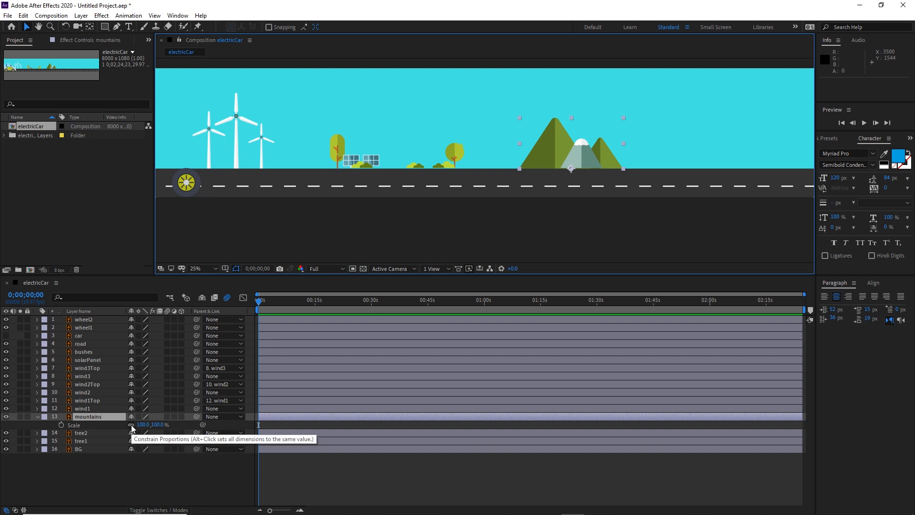
- Try scaling the mountains layer proportionally down to 21%, and undo the scaling
{"action": "left_click", "coordinate": [131, 426]}
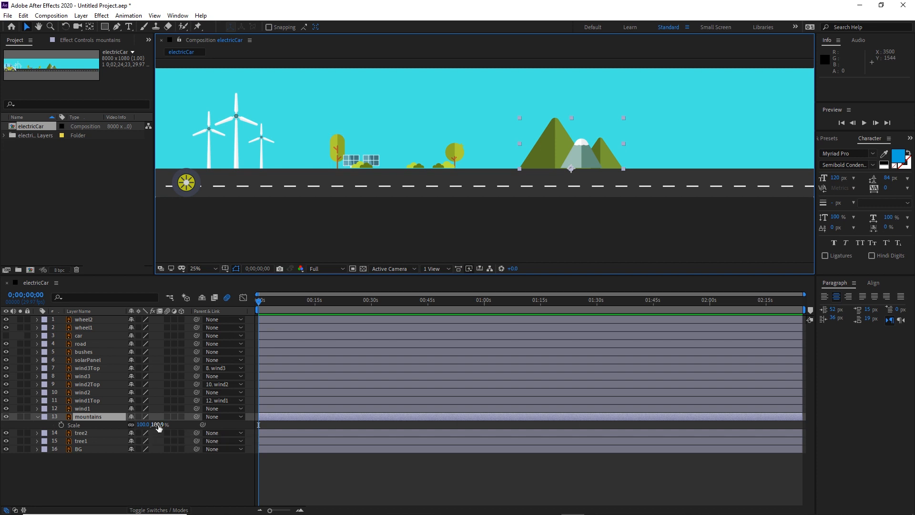
{"action": "left_click_drag", "start_coordinate": [157, 425], "coordinate": [127, 430]}
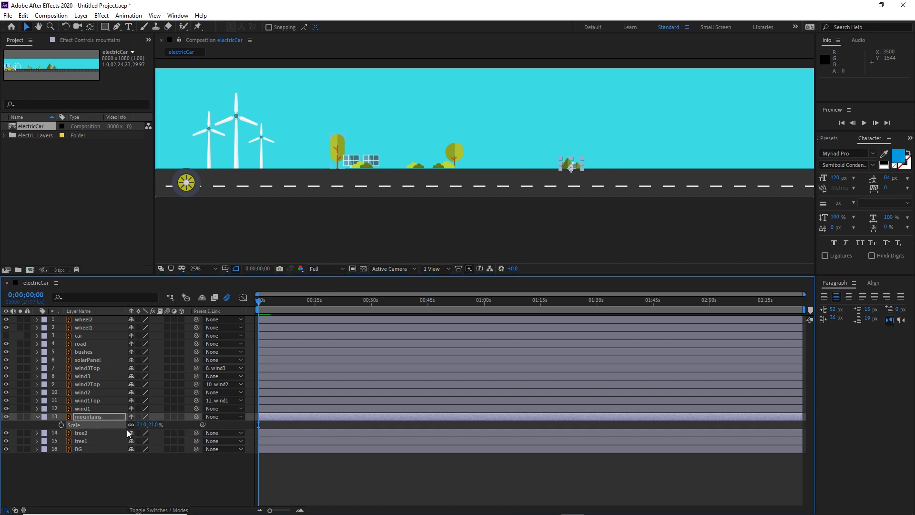
{"action": "key", "text": "ctrl+z"}
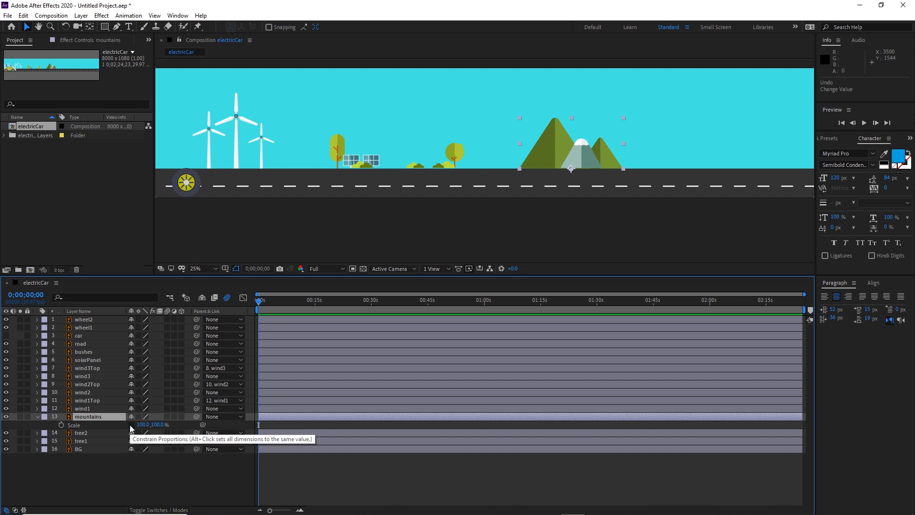
- Unlink the mountains' scale proportions, try stretching only the width to 340%, and undo the stretch
{"action": "left_click", "coordinate": [131, 427]}
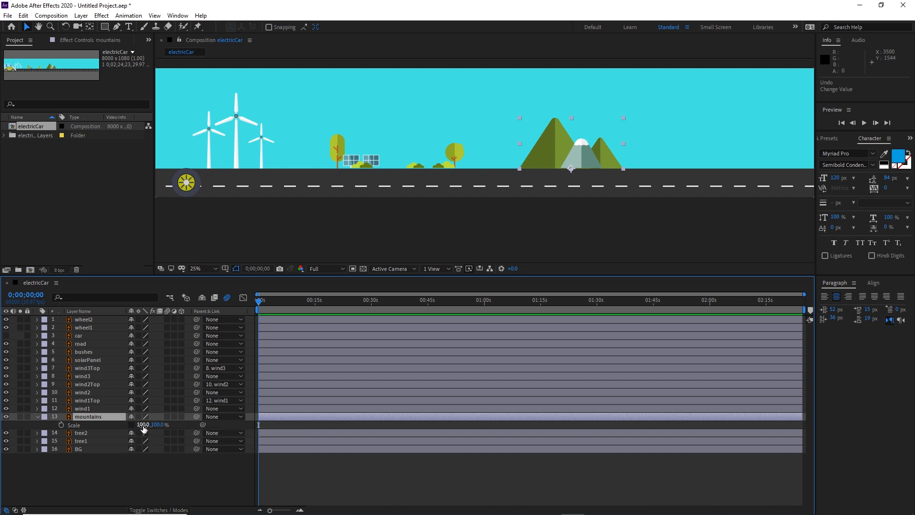
{"action": "left_click_drag", "start_coordinate": [143, 428], "coordinate": [253, 423]}
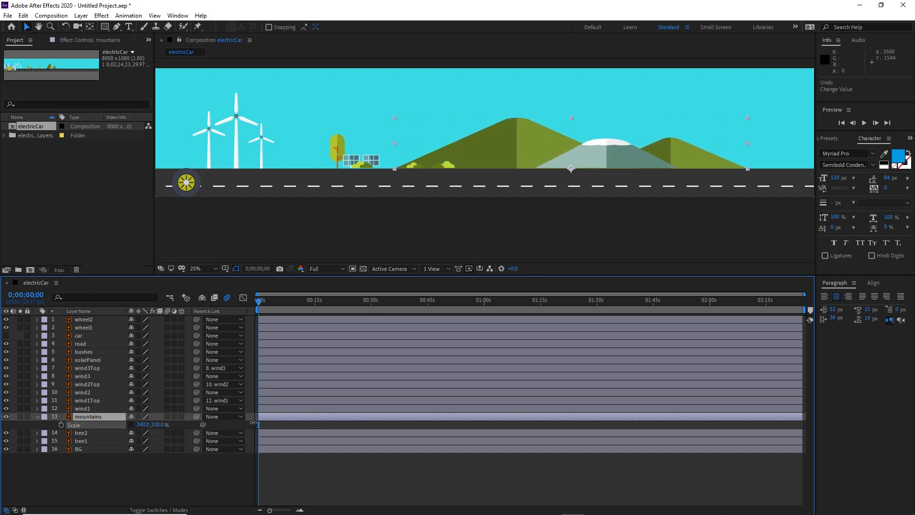
{"action": "key", "text": "ctrl+z"}
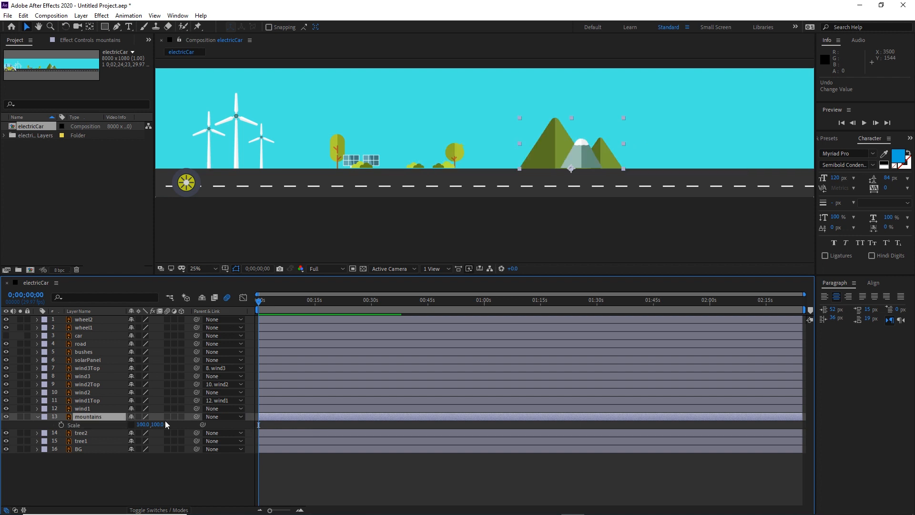
- Try scaling only the mountains' height to 114%, restore it to 100%, and collapse the layer's properties
{"action": "left_click_drag", "start_coordinate": [157, 424], "coordinate": [204, 424]}
{"action": "left_click_drag", "start_coordinate": [149, 440], "coordinate": [181, 442]}
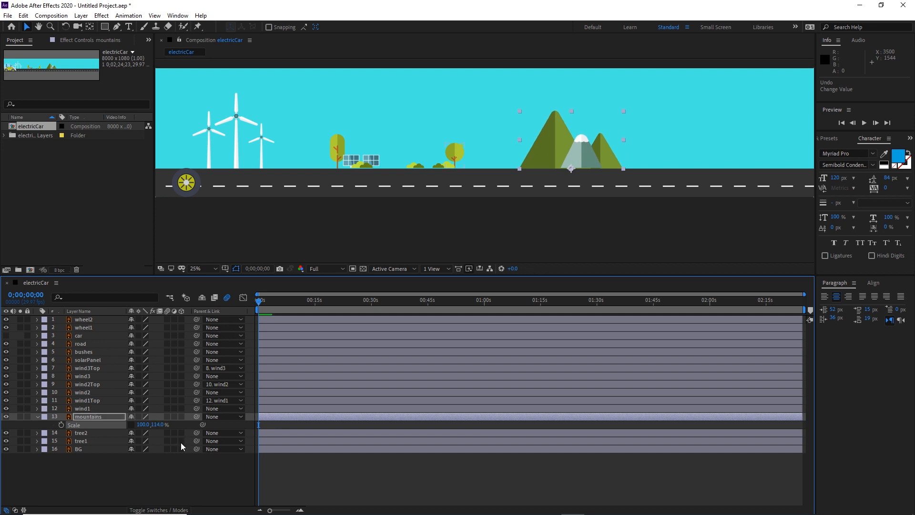
{"action": "left_click", "coordinate": [161, 429]}
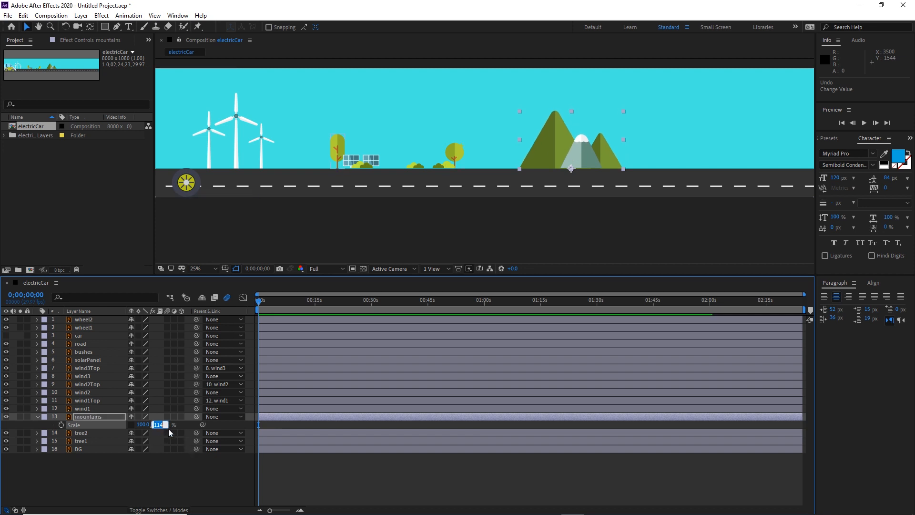
{"action": "type", "text": "100"}
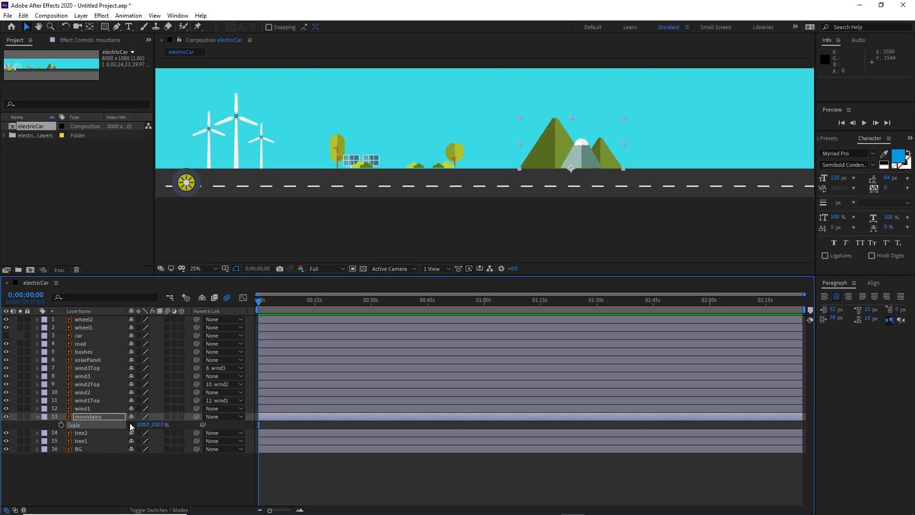
{"action": "left_click", "coordinate": [37, 417]}
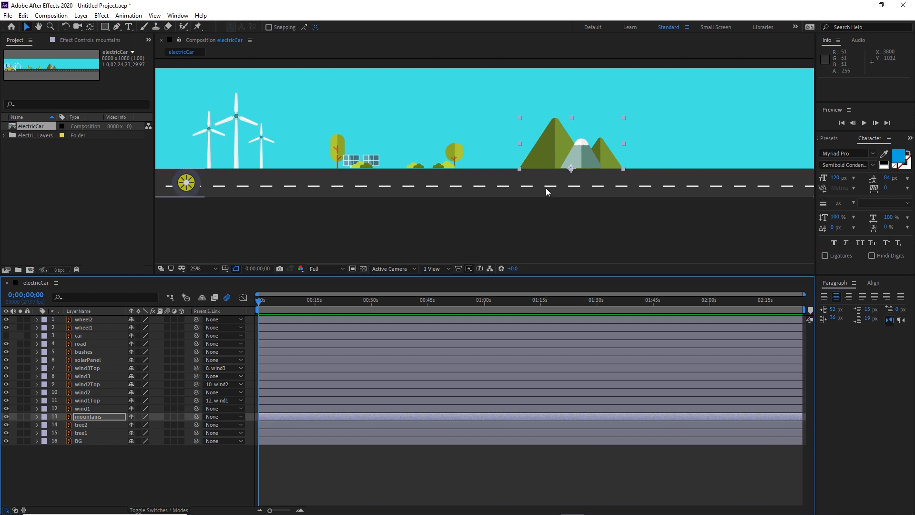
- Select the mountains and both trees together in the scene
{"action": "left_click", "coordinate": [459, 153]}
{"action": "left_click", "coordinate": [556, 142]}
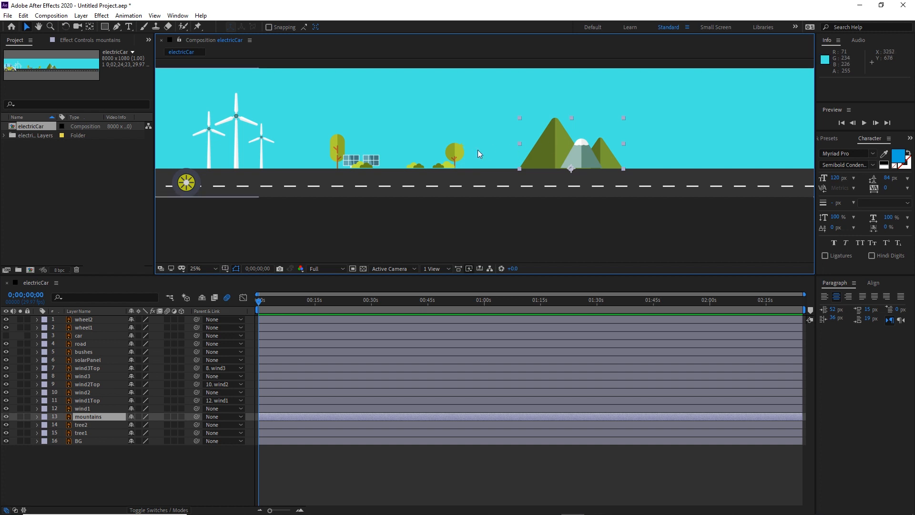
{"action": "left_click", "coordinate": [460, 153], "text": "shift"}
{"action": "left_click", "coordinate": [340, 145], "text": "shift"}
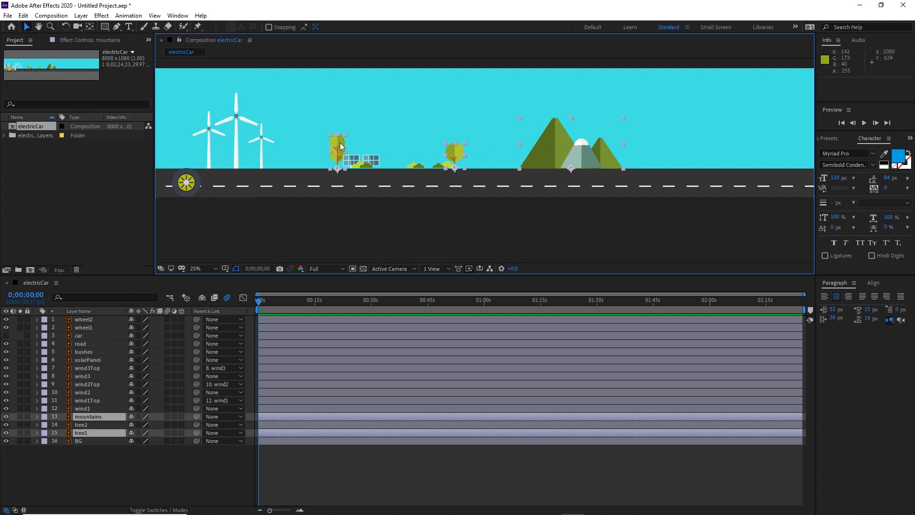
- Add the three wind turbine towers and the solar panels to the selection, and show the Scale property of all selected layers
{"action": "scroll", "coordinate": [278, 164], "scroll_direction": "up", "scroll_amount": 2}
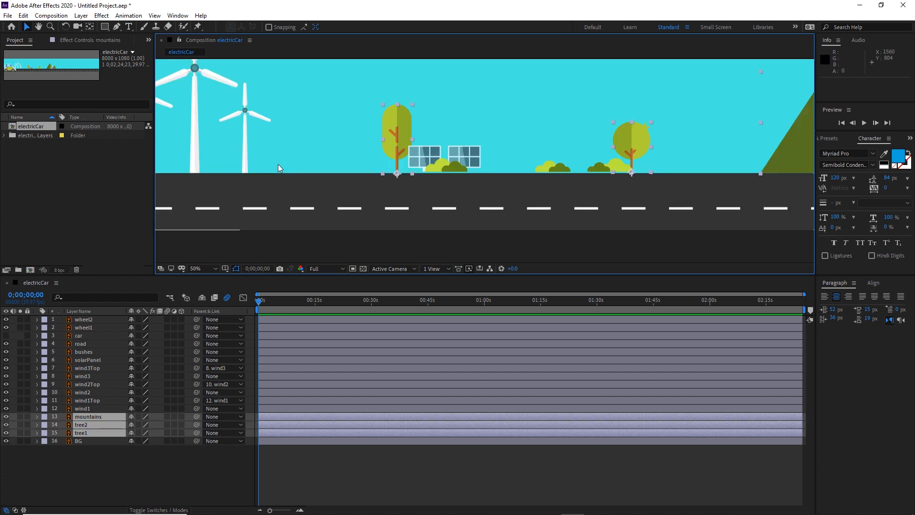
{"action": "left_click", "coordinate": [244, 150], "text": "shift"}
{"action": "left_click", "coordinate": [194, 153], "text": "shift"}
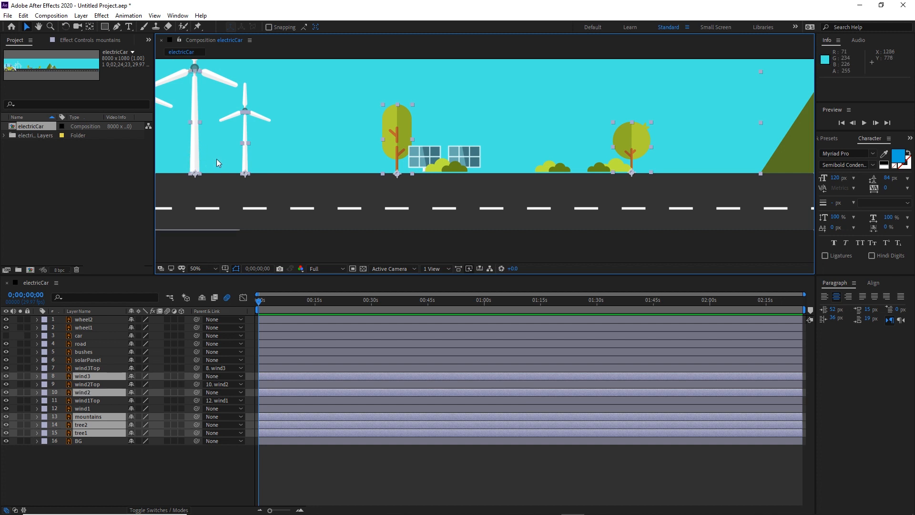
{"action": "left_click_drag", "start_coordinate": [224, 160], "coordinate": [335, 165]}
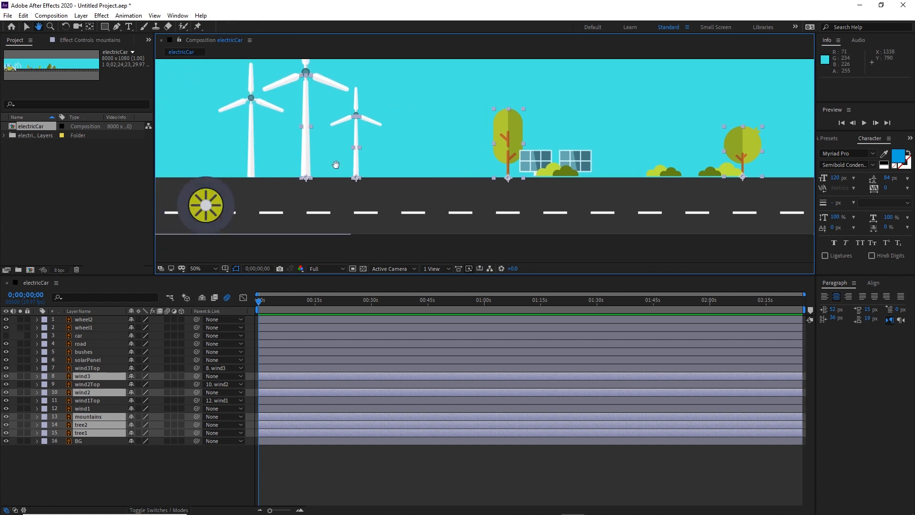
{"action": "left_click", "coordinate": [253, 150], "text": "shift"}
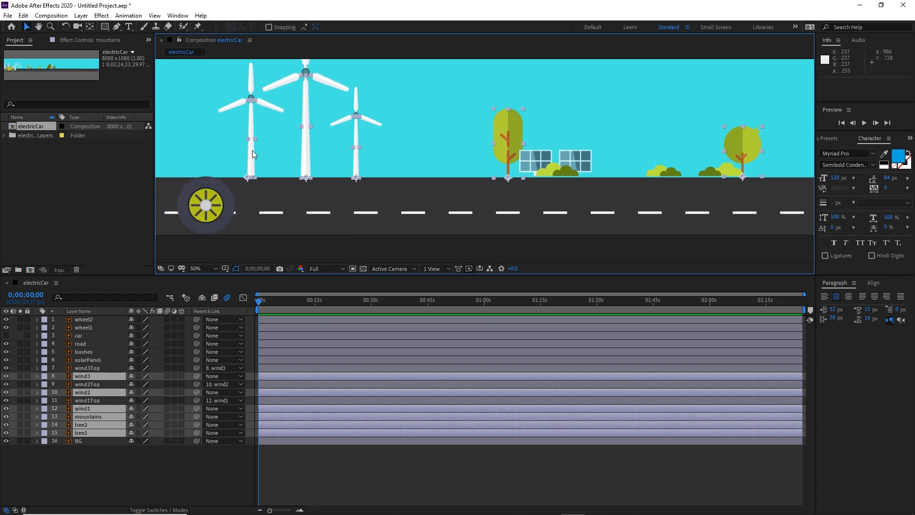
{"action": "left_click", "coordinate": [536, 160], "text": "shift"}
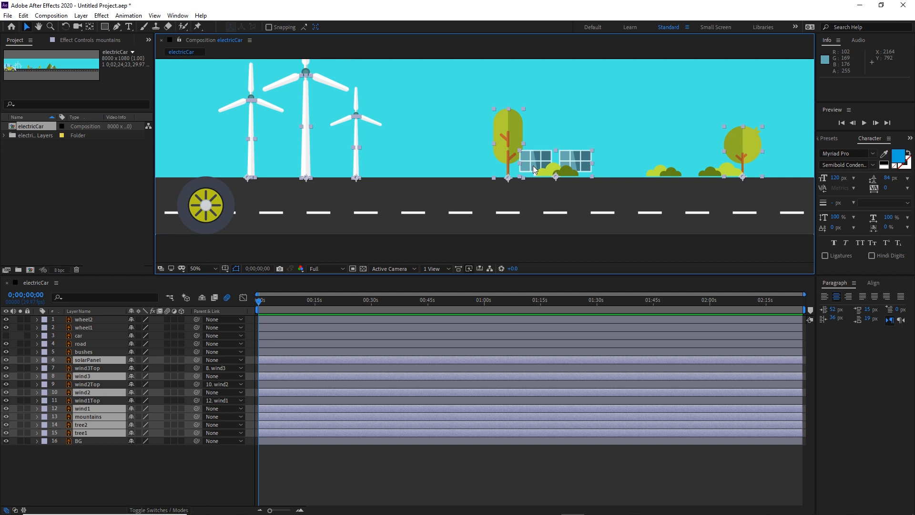
{"action": "key", "text": "s"}
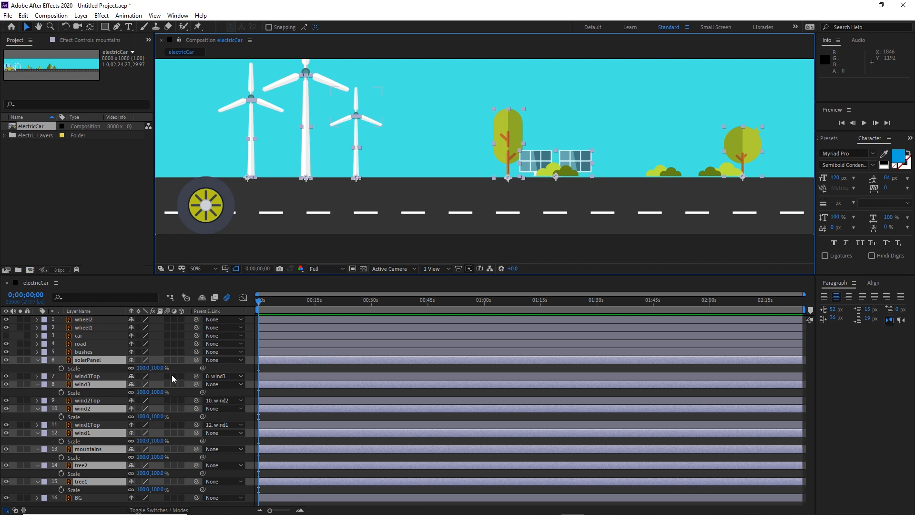
- Unlink the scale proportions of the solarPanel, wind3, wind2, wind1, mountains, tree2 and tree1 layers
{"action": "left_click", "coordinate": [131, 370]}
{"action": "left_click", "coordinate": [131, 392]}
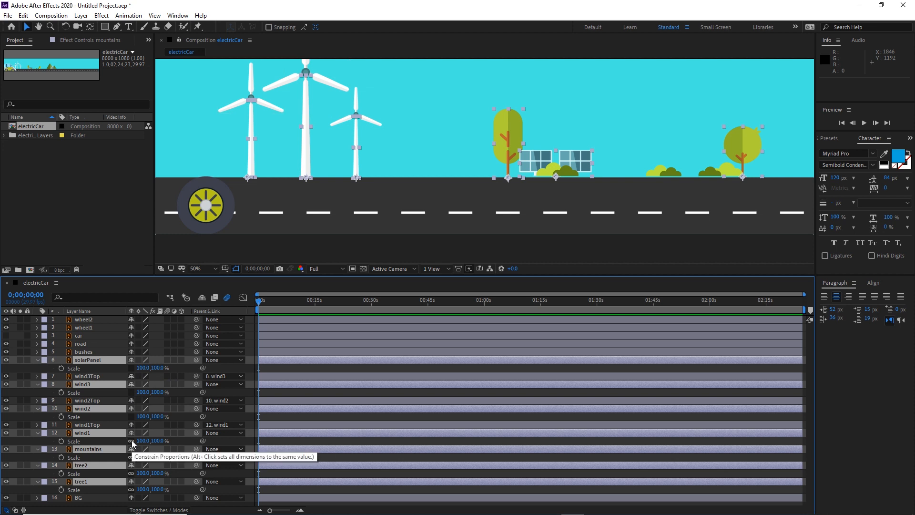
{"action": "left_click", "coordinate": [132, 441]}
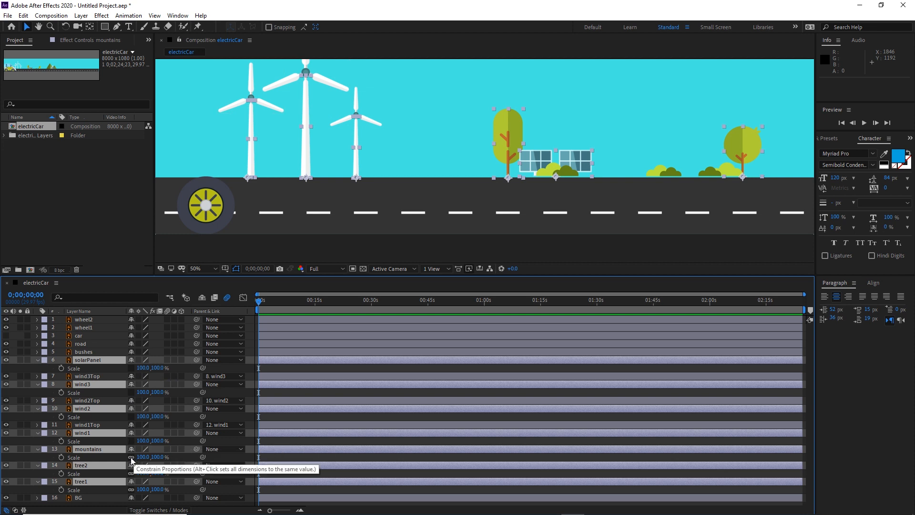
{"action": "left_click", "coordinate": [132, 458]}
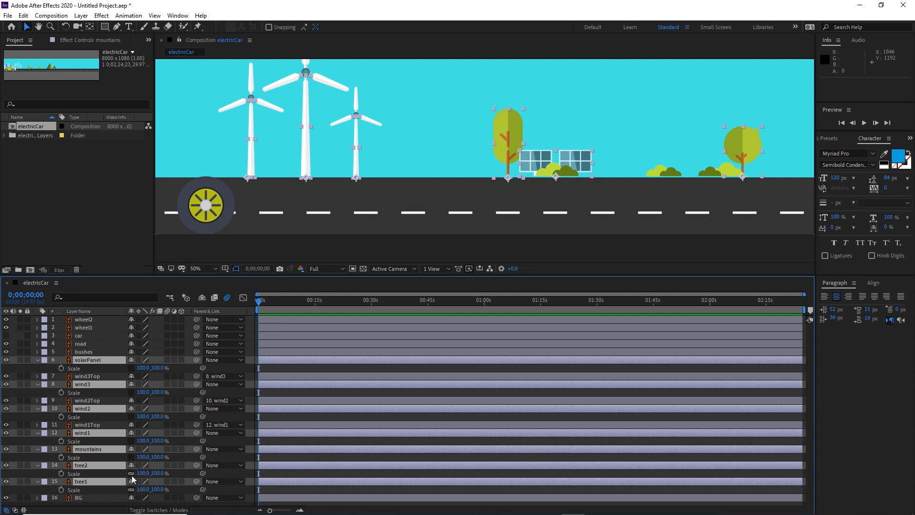
{"action": "left_click", "coordinate": [132, 474]}
{"action": "left_click", "coordinate": [132, 490]}
- Set the vertical scale of all selected layers to 0% and start their Scale keyframes at 0;00;00;00
{"action": "left_click", "coordinate": [160, 367]}
{"action": "type", "text": "0"}
{"action": "key", "text": "Return"}
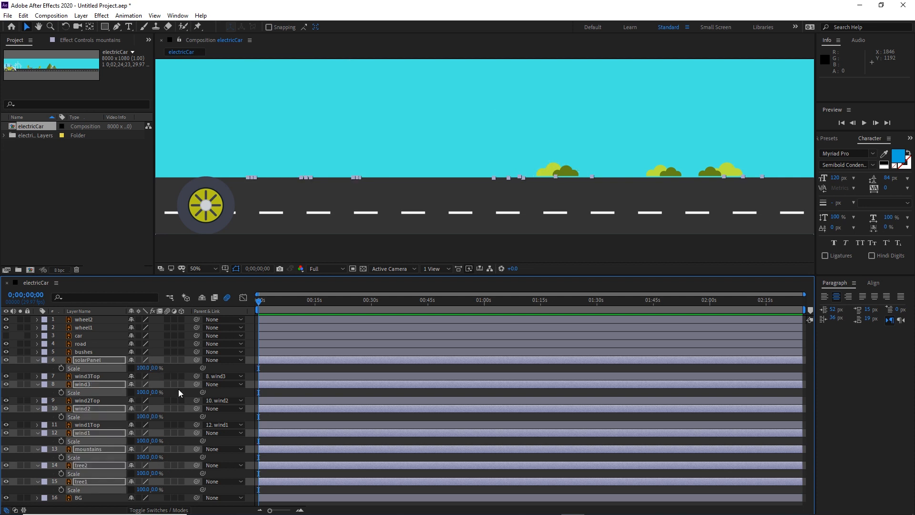
{"action": "left_click", "coordinate": [61, 368]}
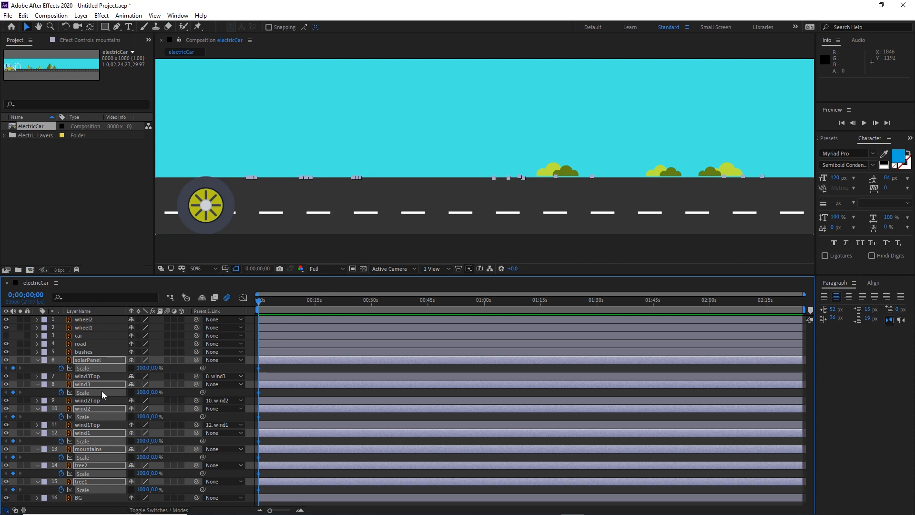
- Keyframe the vertical scale of the selected layers at 123% at 0;00;01;00
{"action": "key", "text": "shift+Page_Down"}
{"action": "key", "text": "shift+Page_Down"}
{"action": "key", "text": "shift+Page_Down"}
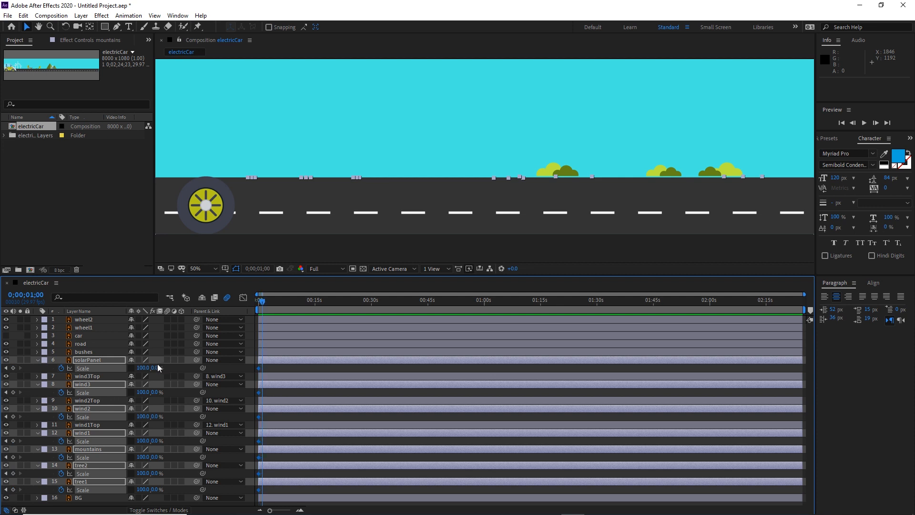
{"action": "left_click_drag", "start_coordinate": [158, 367], "coordinate": [214, 366]}
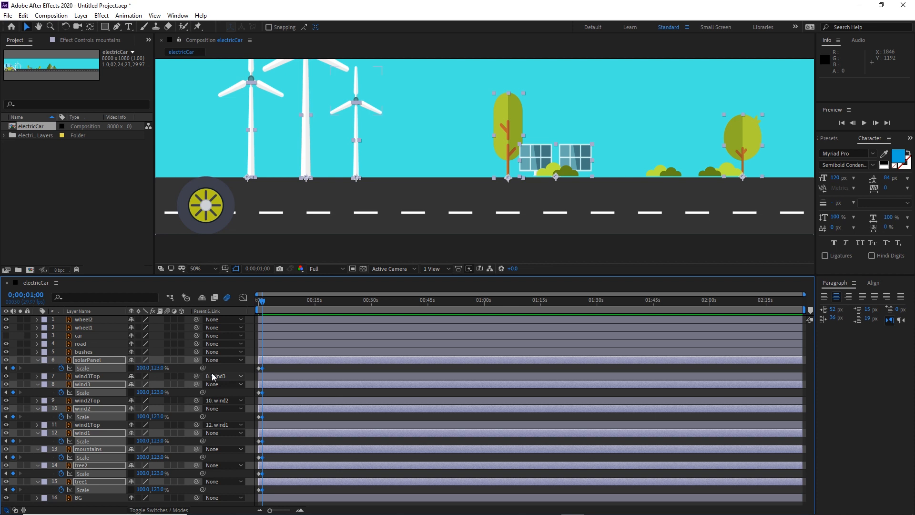
- Keyframe the selected layers' vertical scale at 90% at 0;00;01;24 and at 105% at 0;00;02;12
{"action": "key", "text": "shift+Page_Down"}
{"action": "key", "text": "shift+Page_Down"}
{"action": "left_click_drag", "start_coordinate": [163, 368], "coordinate": [147, 369]}
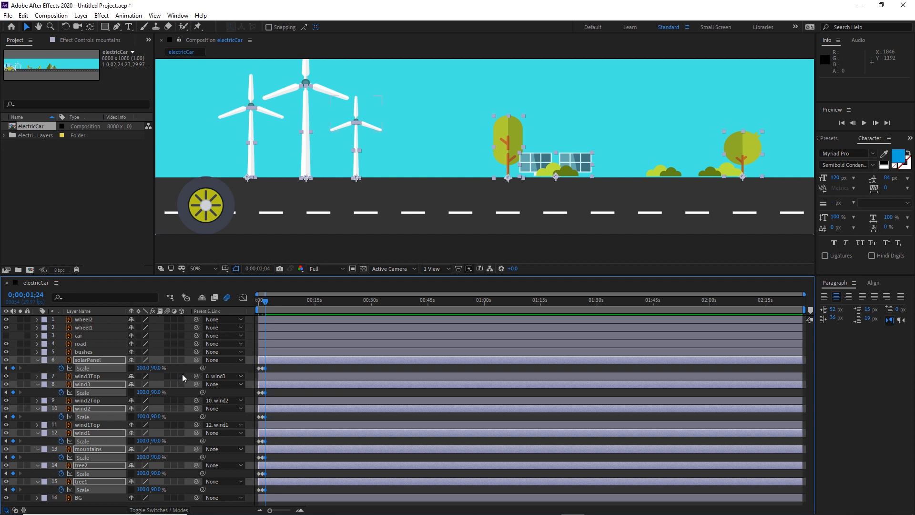
{"action": "key", "text": "shift+Page_Down"}
{"action": "key", "text": "shift+Page_Down"}
{"action": "left_click_drag", "start_coordinate": [158, 372], "coordinate": [164, 368]}
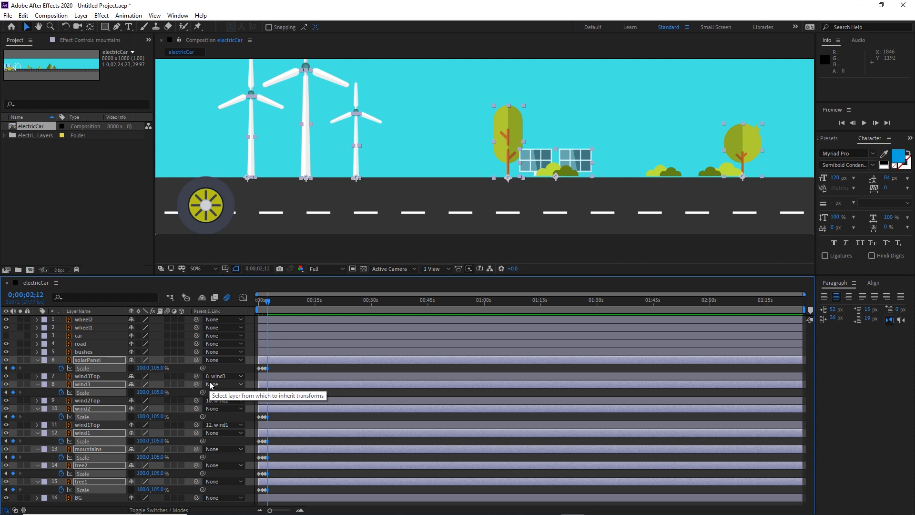
- Keyframe the selected layers' vertical scale at 98% at 0;00;02;23 and at 100% at 0;00;02;28
{"action": "key", "text": "space"}
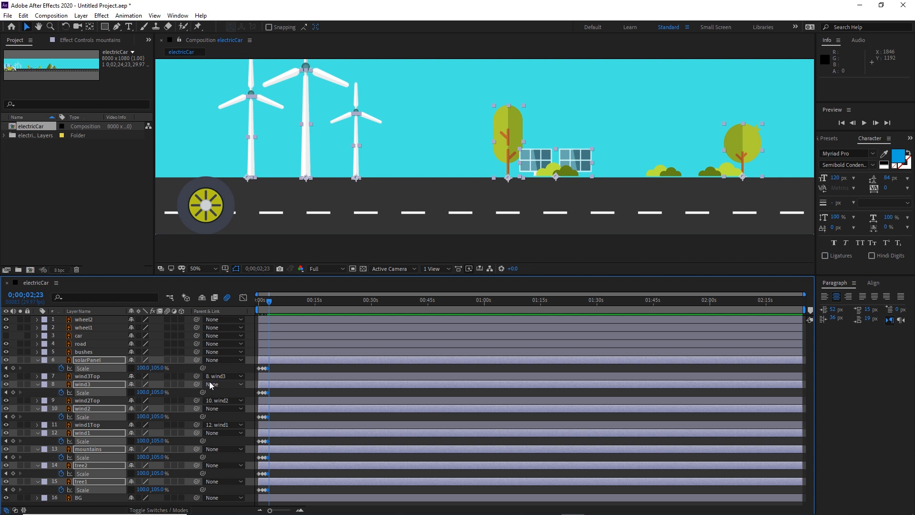
{"action": "left_click", "coordinate": [159, 368]}
{"action": "type", "text": "98"}
{"action": "key", "text": "Return"}
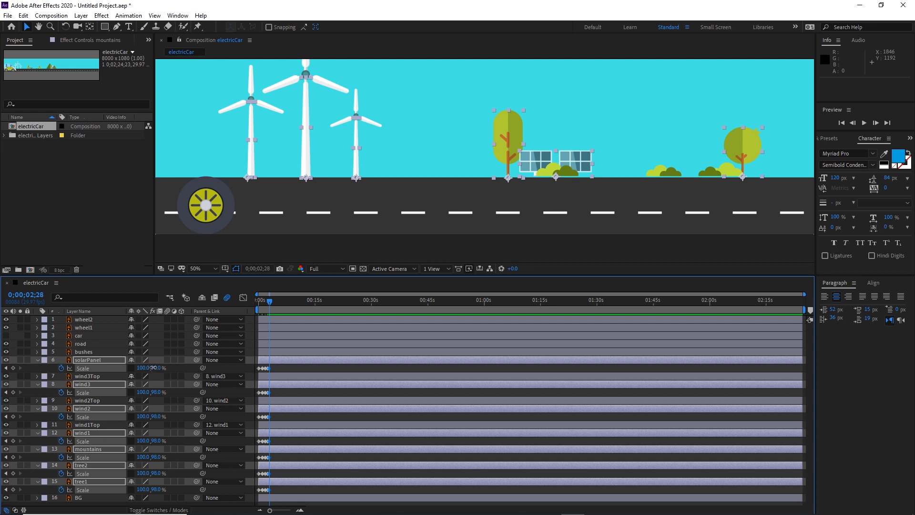
{"action": "left_click", "coordinate": [155, 367]}
{"action": "type", "text": "100"}
{"action": "key", "text": "Return"}
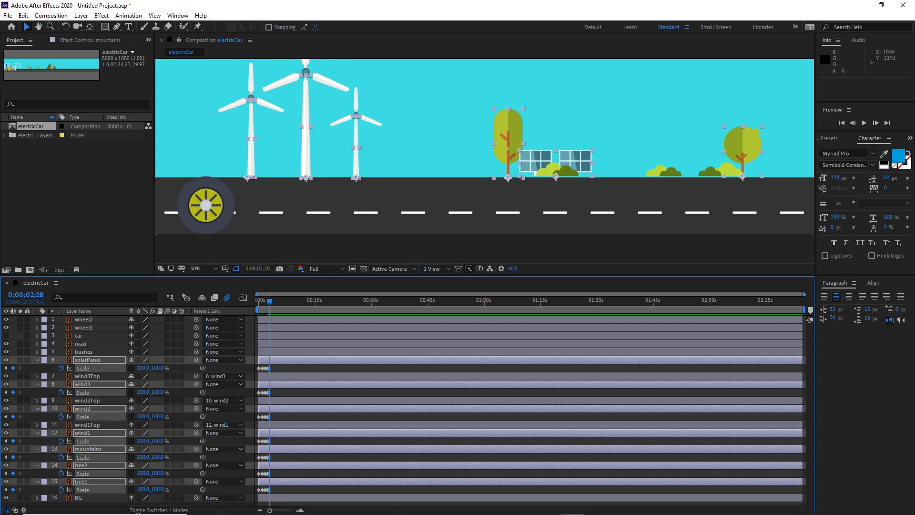
- Enlarge the timeline around the Scale keyframes and preview the bouncing growth animation from the start
{"action": "left_click", "coordinate": [299, 510]}
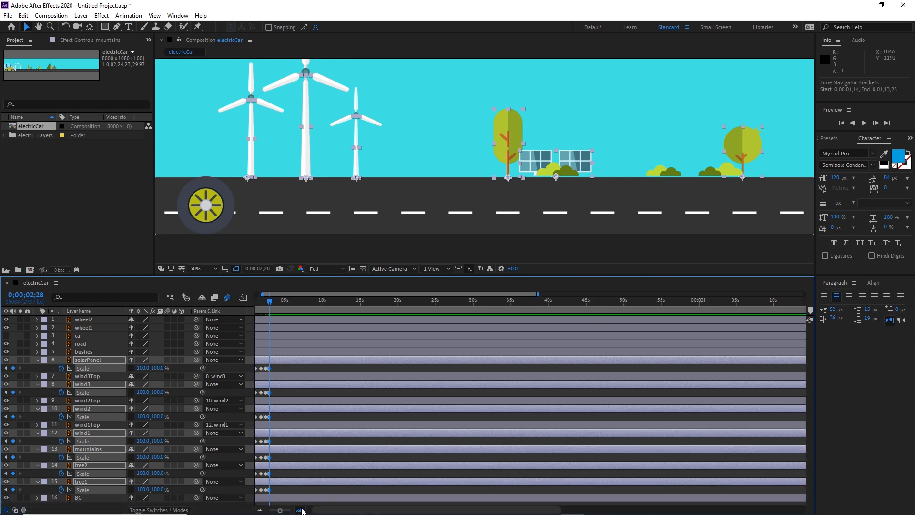
{"action": "left_click", "coordinate": [299, 510]}
{"action": "left_click", "coordinate": [299, 509]}
{"action": "mouse_move", "coordinate": [287, 510]}
{"action": "left_mouse_down"}
{"action": "mouse_move", "coordinate": [275, 510]}
{"action": "mouse_move", "coordinate": [289, 510]}
{"action": "left_mouse_up"}
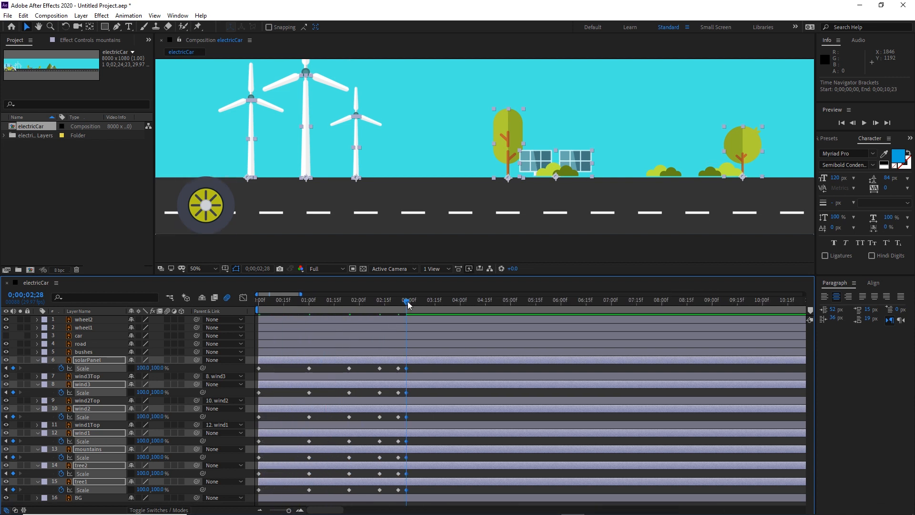
{"action": "key", "text": "Home"}
{"action": "key", "text": "space"}
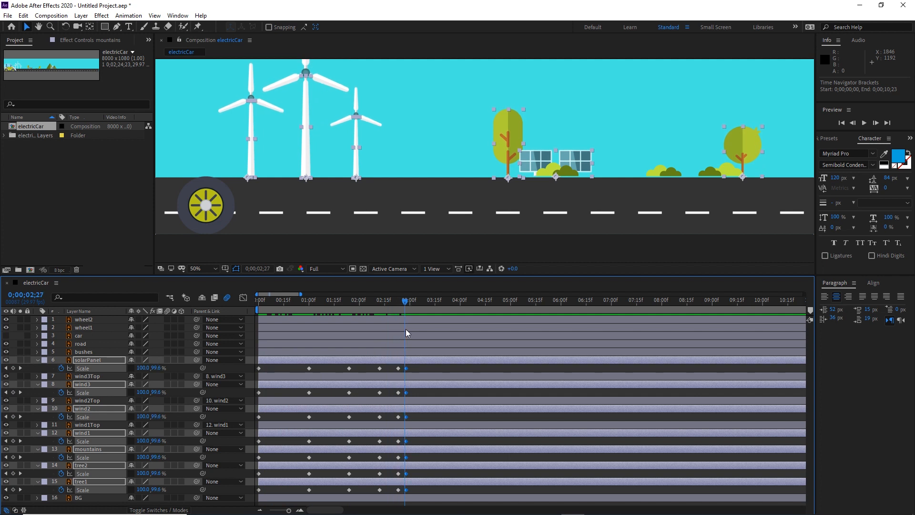
{"action": "left_click_drag", "start_coordinate": [347, 334], "coordinate": [260, 333]}
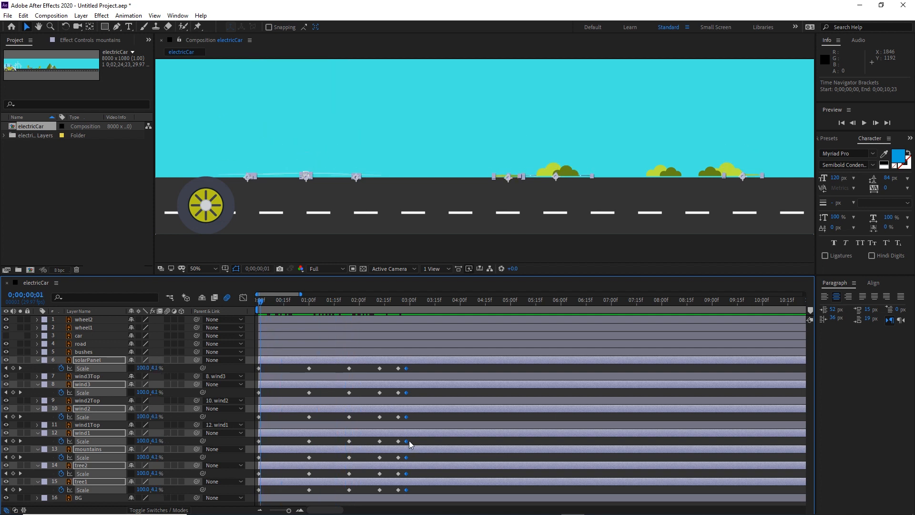
{"action": "key", "text": "space"}
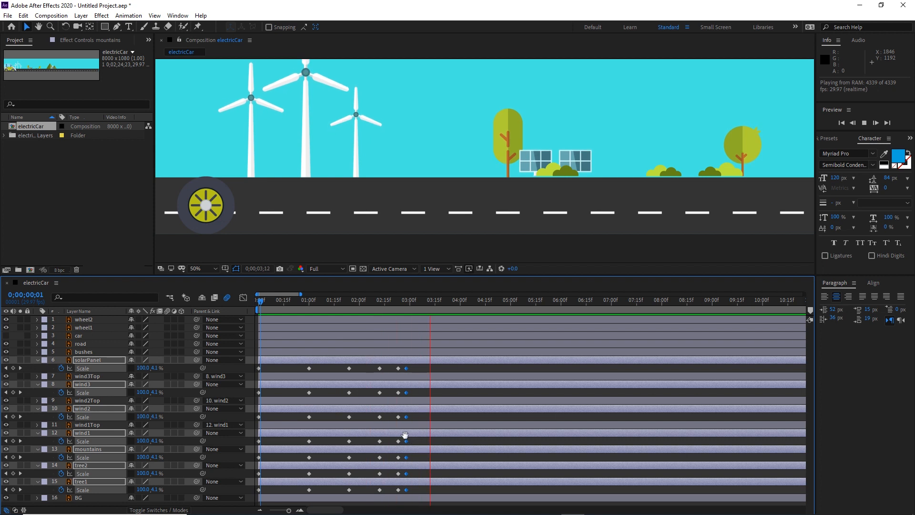
{"action": "key", "text": "space"}
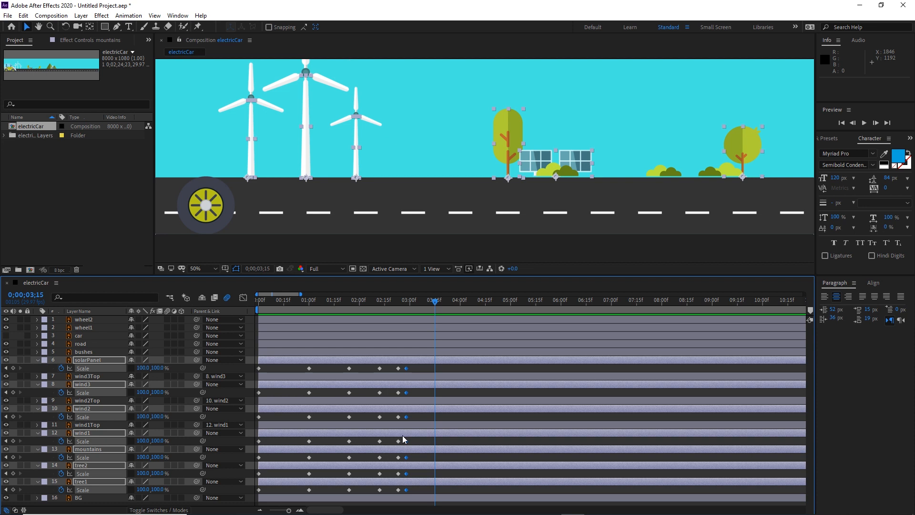
- Select all Scale keyframes of the seven animated layers and apply Easy Ease to them
{"action": "left_click_drag", "start_coordinate": [419, 368], "coordinate": [262, 498]}
{"action": "key", "text": "F9"}
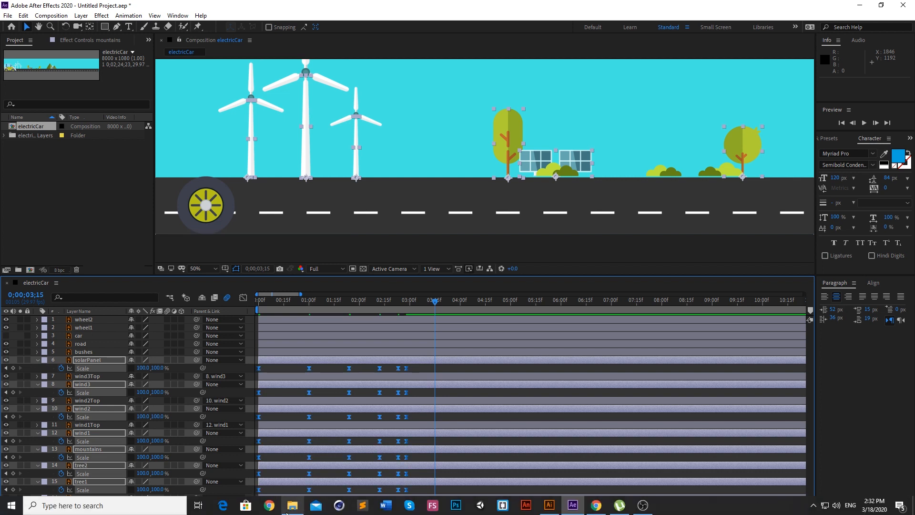
{"action": "left_click_drag", "start_coordinate": [291, 509], "coordinate": [284, 510]}
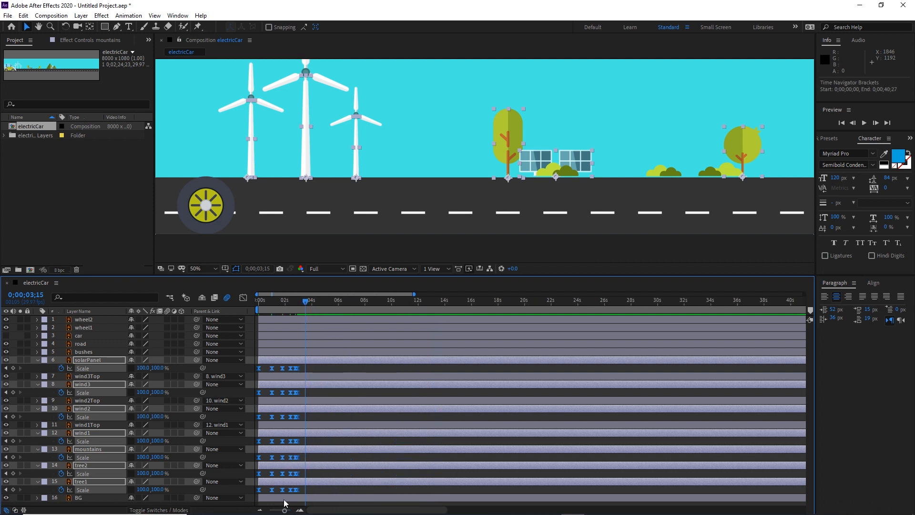
- Preview the eased growth animation from the first frame
{"action": "key", "text": "Home"}
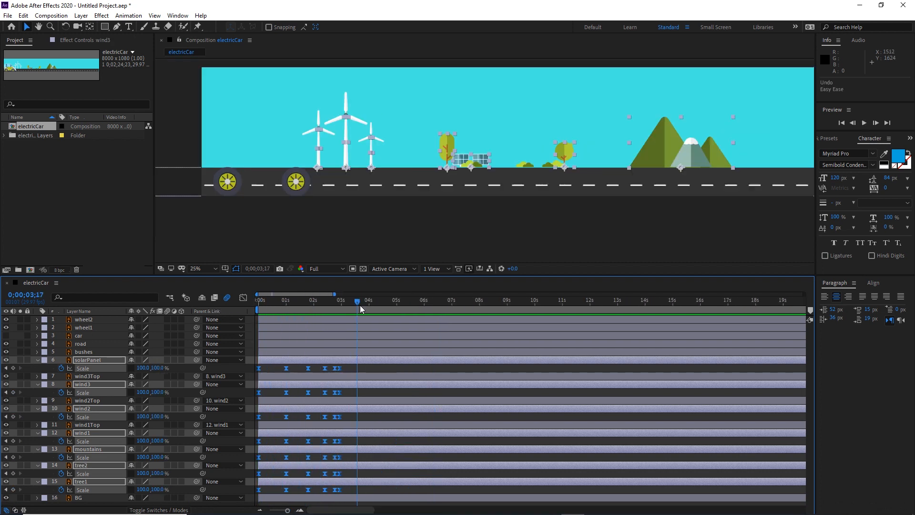
{"action": "key", "text": "Home"}
{"action": "key", "text": "space"}
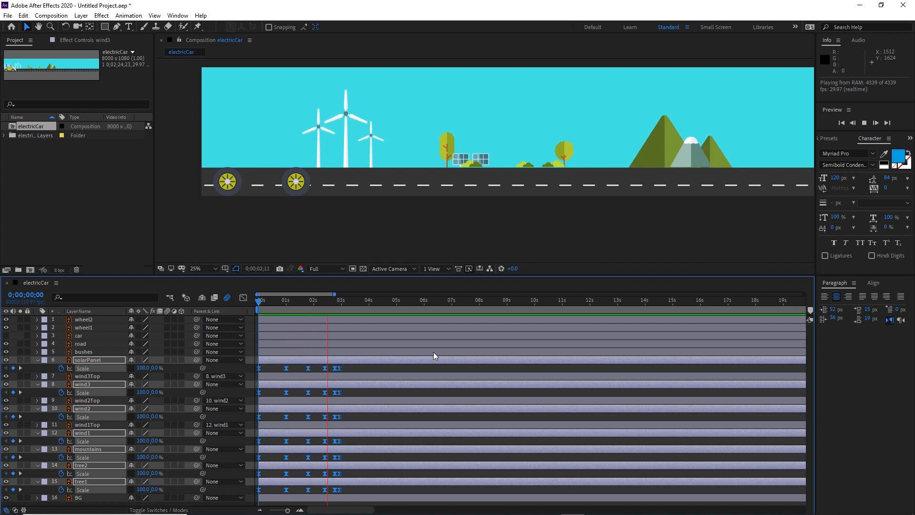
{"action": "key", "text": "space"}
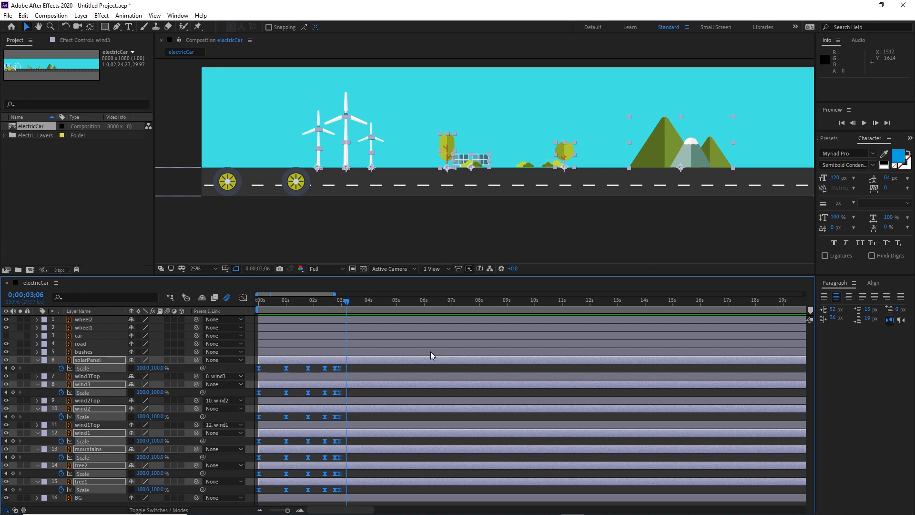
{"action": "left_click", "coordinate": [364, 368]}
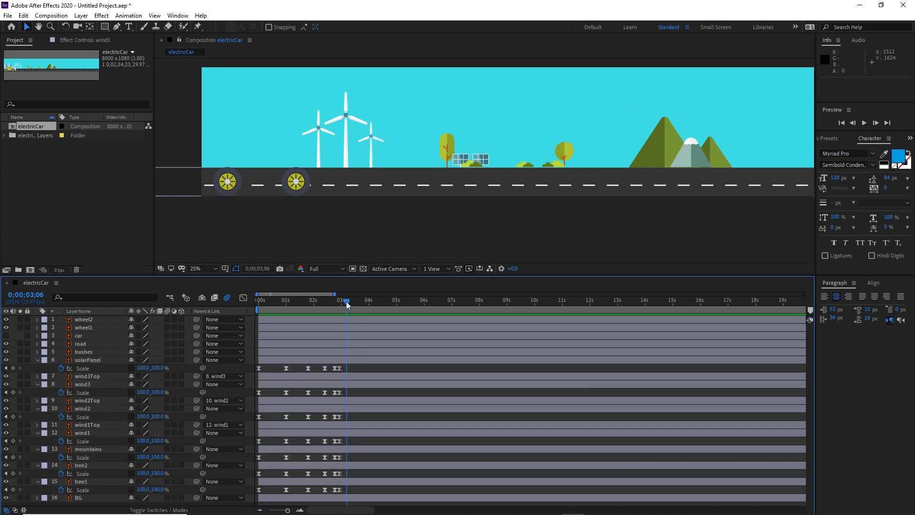
{"action": "left_click_drag", "start_coordinate": [353, 372], "coordinate": [272, 506]}
{"action": "left_click_drag", "start_coordinate": [288, 369], "coordinate": [290, 371]}
{"action": "left_click_drag", "start_coordinate": [348, 365], "coordinate": [301, 501]}
{"action": "key", "text": "ctrl+z"}
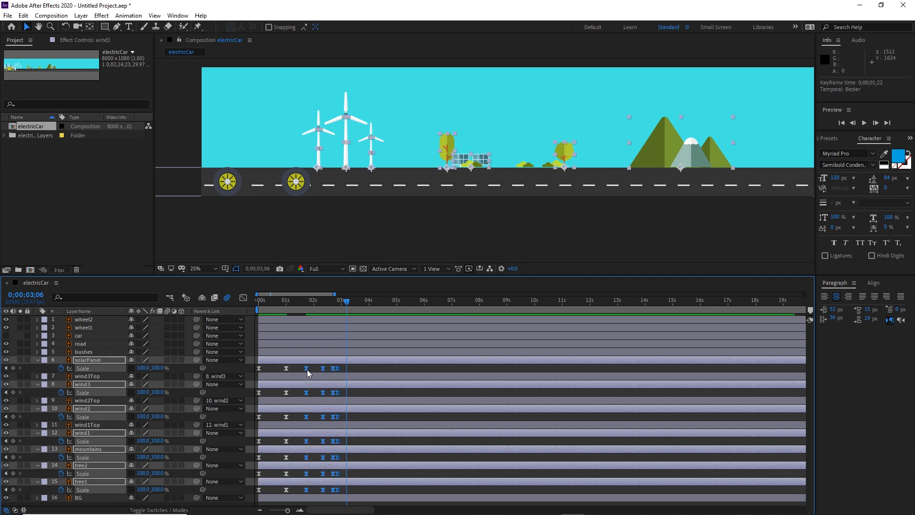
- Select all Scale keyframes of the seven animated layers and compress their spacing so the bounce ends slightly earlier
{"action": "left_click_drag", "start_coordinate": [360, 366], "coordinate": [245, 509]}
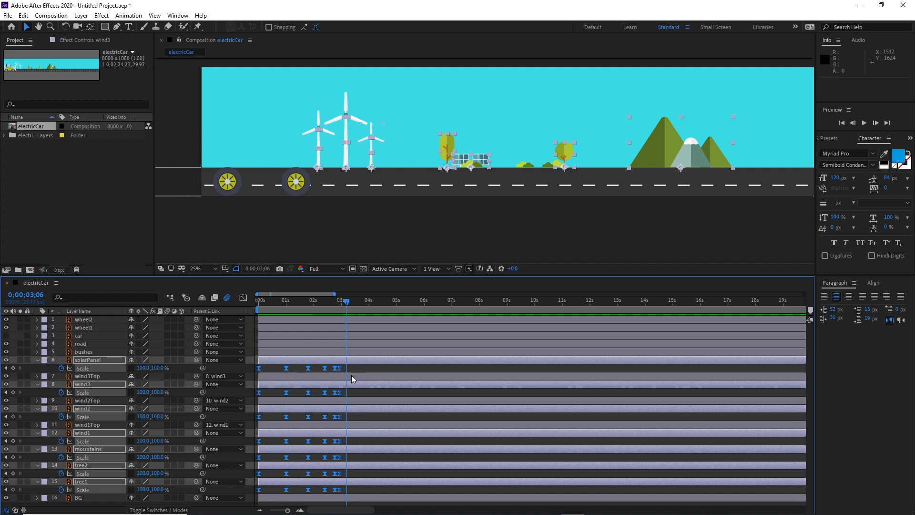
{"action": "mouse_move", "coordinate": [339, 368]}
{"action": "left_mouse_down"}
{"action": "mouse_move", "coordinate": [349, 371]}
{"action": "mouse_move", "coordinate": [337, 369]}
{"action": "left_mouse_up"}
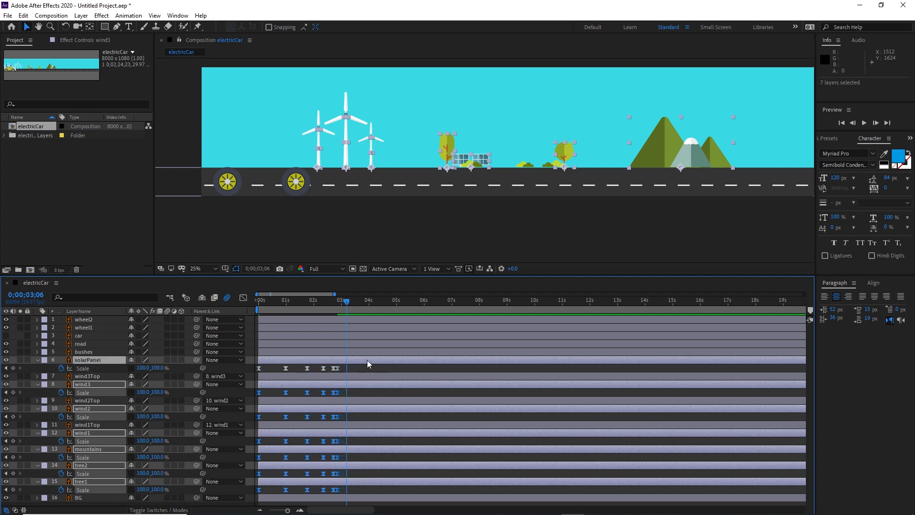
{"action": "left_click", "coordinate": [365, 367]}
- Scrub through the growth animation and examine the objects' height at each Scale keyframe, from the first frame to the final rest
{"action": "left_click_drag", "start_coordinate": [342, 304], "coordinate": [291, 324]}
{"action": "left_click_drag", "start_coordinate": [292, 365], "coordinate": [278, 504]}
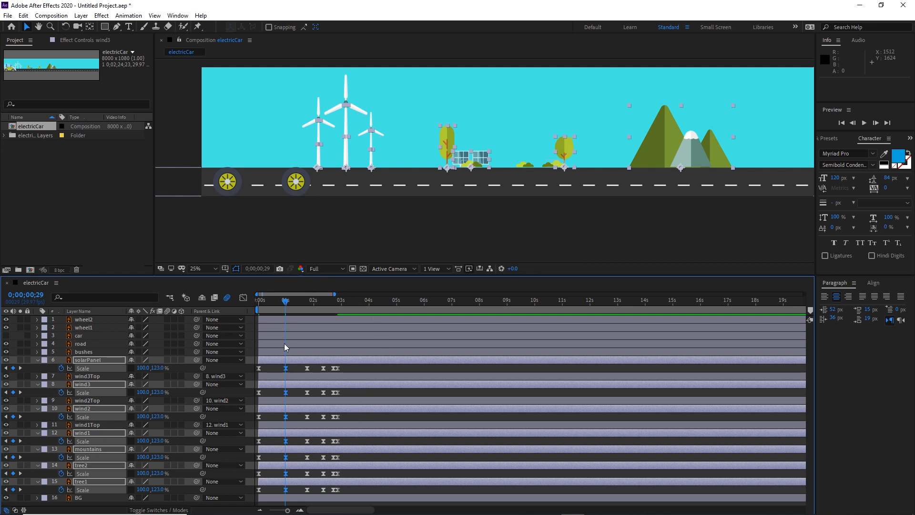
{"action": "left_click", "coordinate": [256, 310]}
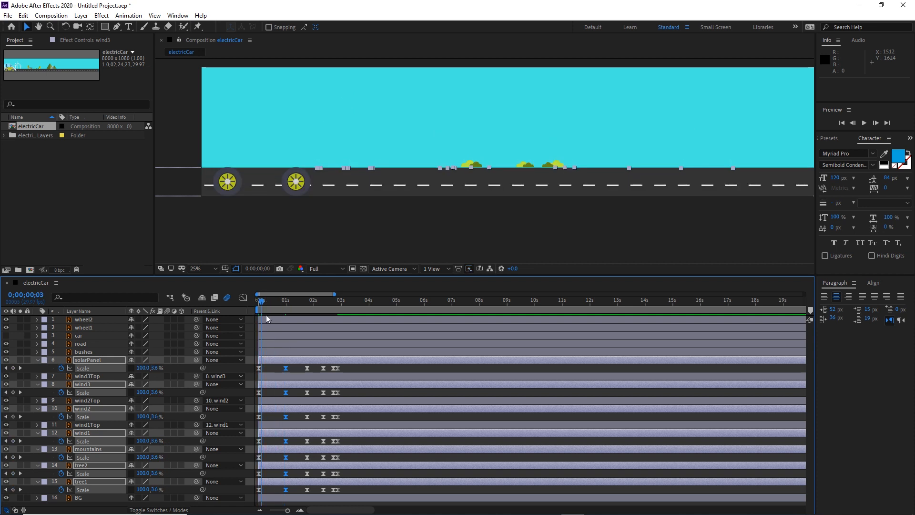
{"action": "left_click_drag", "start_coordinate": [266, 315], "coordinate": [293, 324]}
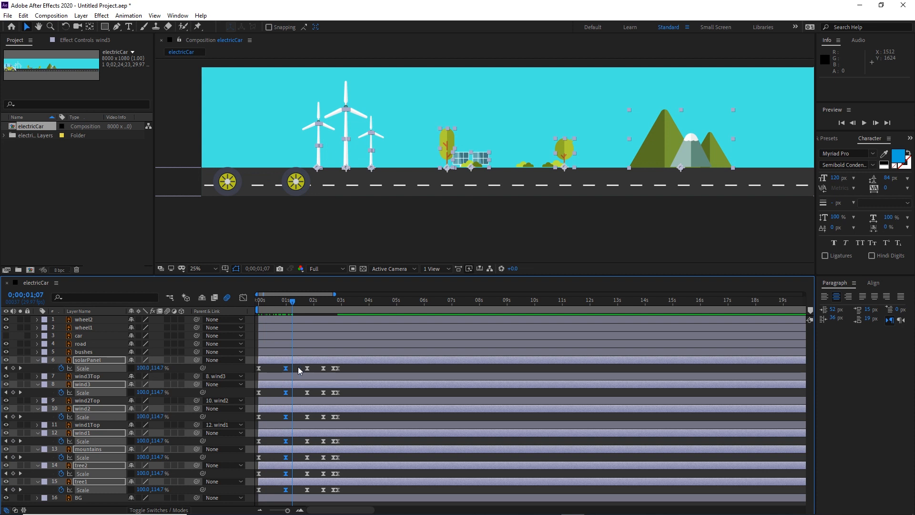
{"action": "mouse_move", "coordinate": [307, 370]}
{"action": "left_click_drag", "start_coordinate": [292, 302], "coordinate": [286, 305]}
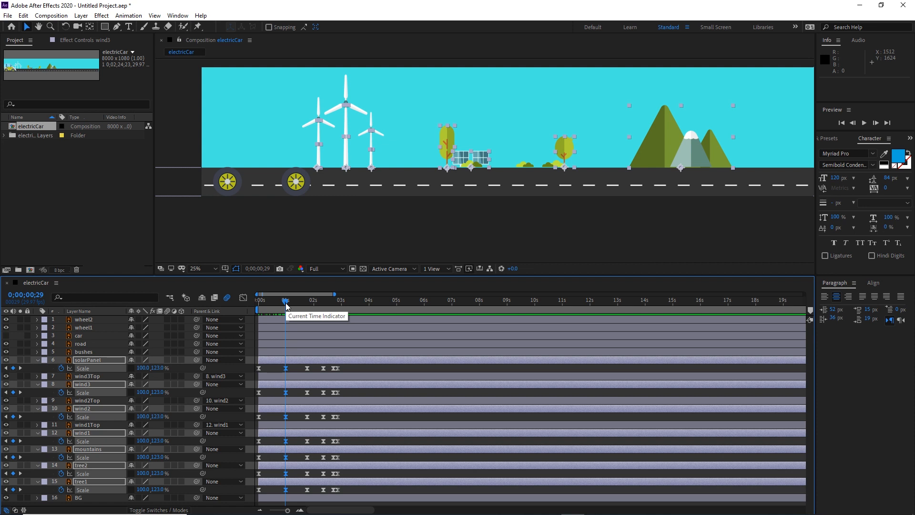
{"action": "left_click_drag", "start_coordinate": [286, 305], "coordinate": [329, 303]}
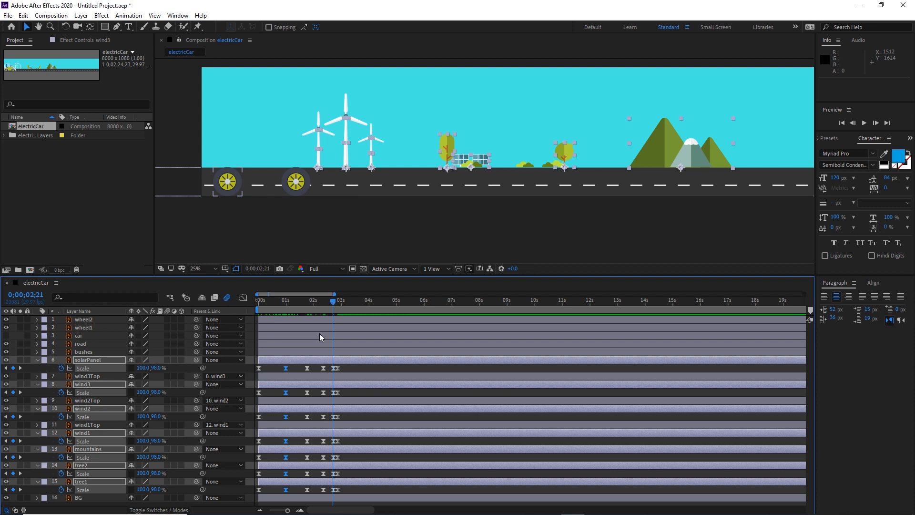
{"action": "left_click", "coordinate": [336, 301]}
{"action": "left_click_drag", "start_coordinate": [341, 300], "coordinate": [348, 301]}
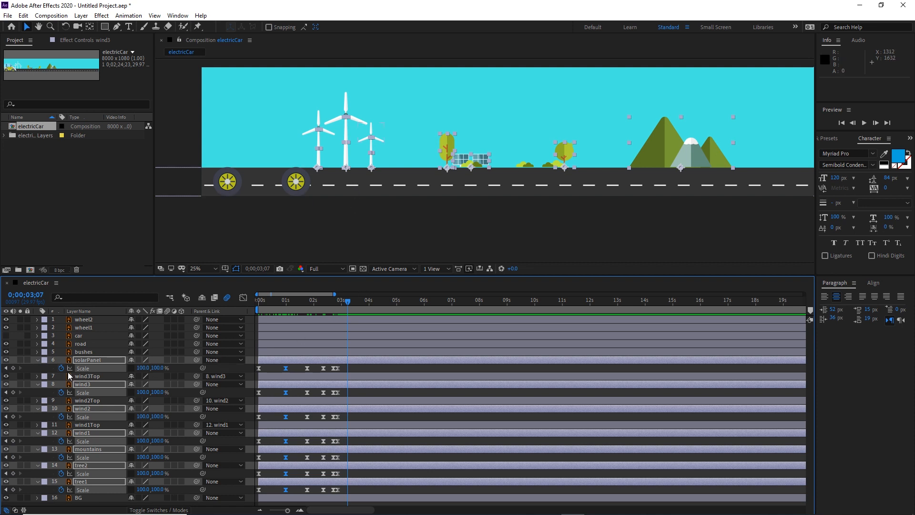
- Collapse the properties of all layers in the timeline and clear the selection
{"action": "key", "text": "ctrl+a"}
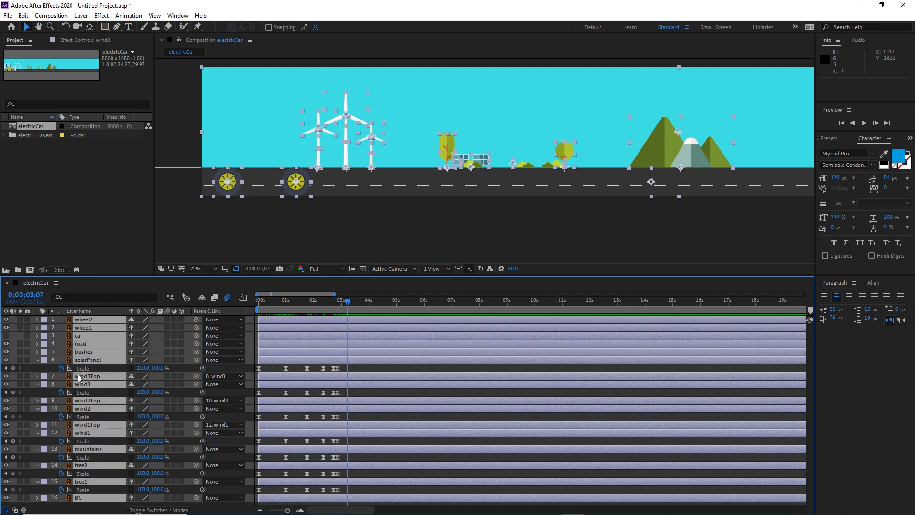
{"action": "left_click", "coordinate": [36, 361]}
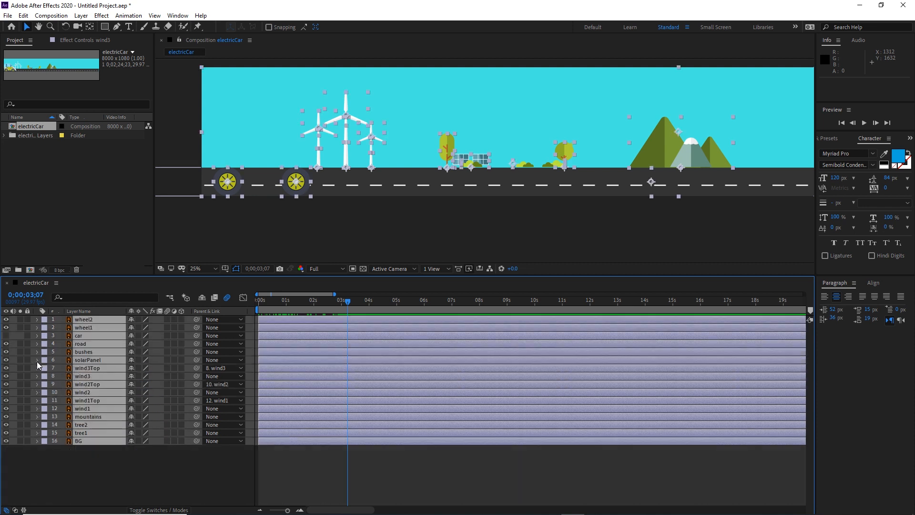
{"action": "left_click", "coordinate": [109, 470]}
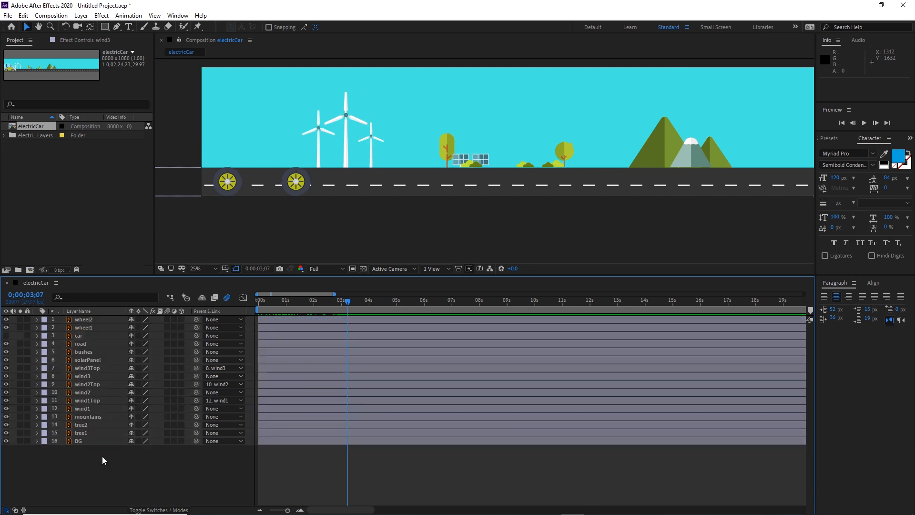
- Reveal the Rotation of the wind1Top layer and keyframe it at 0° at 0;00;00;00
{"action": "left_click", "coordinate": [86, 401]}
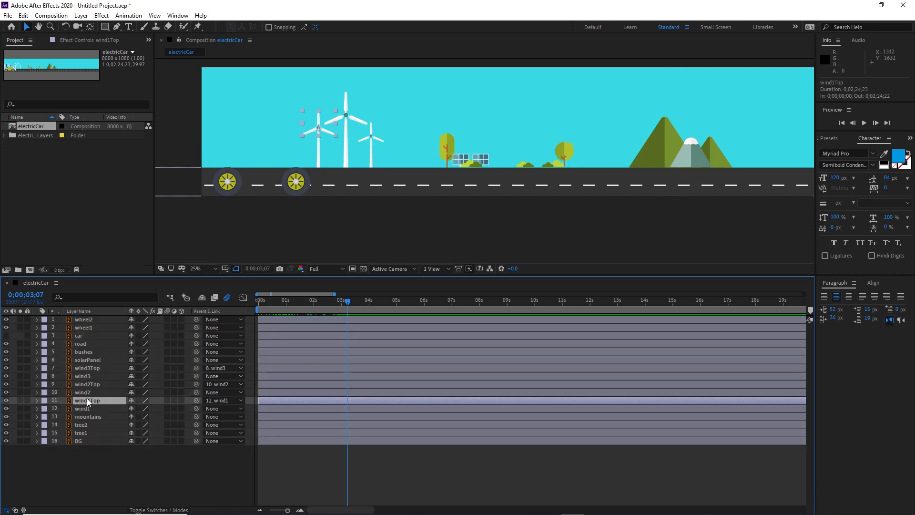
{"action": "key", "text": "r"}
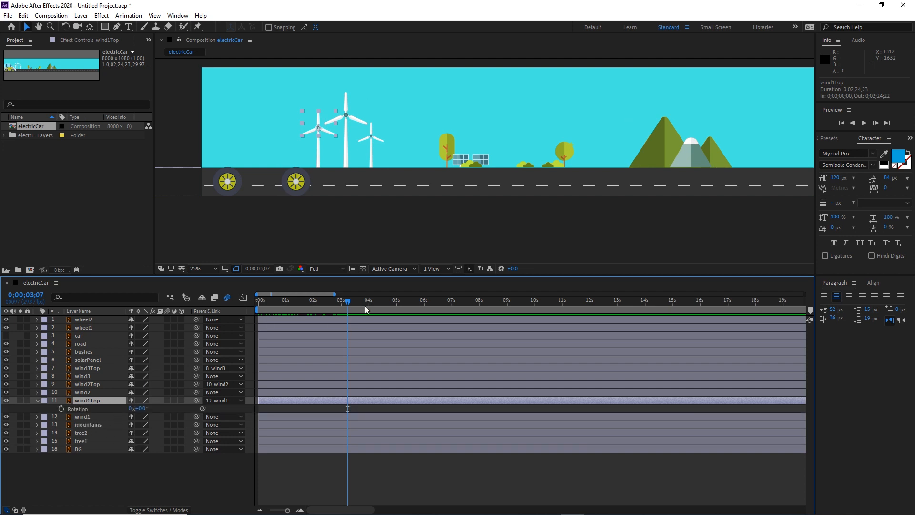
{"action": "left_click_drag", "start_coordinate": [347, 301], "coordinate": [247, 320]}
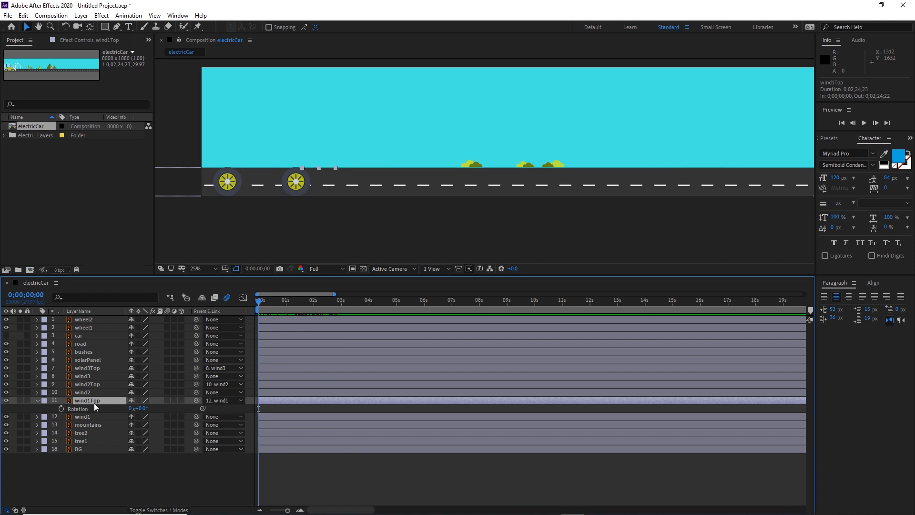
{"action": "left_click", "coordinate": [61, 409]}
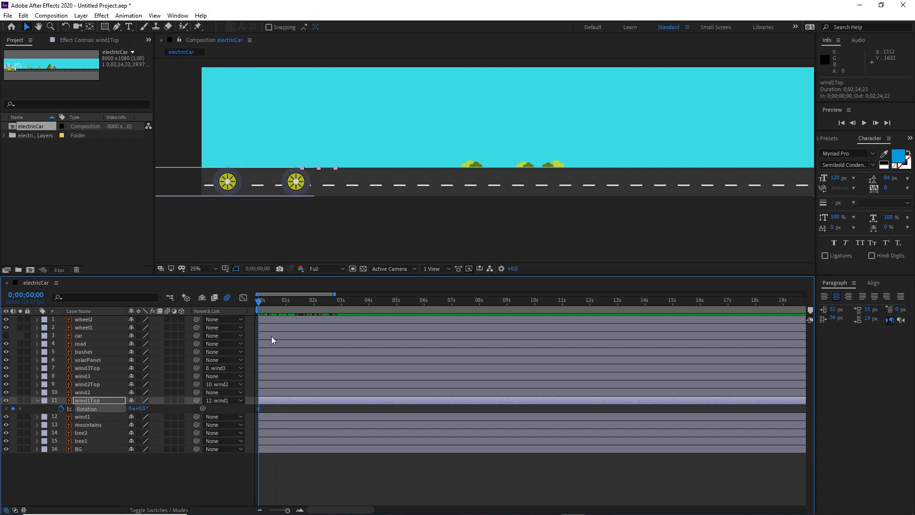
- Keyframe wind1Top's Rotation at 2 full revolutions at 0;00;16;29
{"action": "left_click_drag", "start_coordinate": [259, 299], "coordinate": [727, 302]}
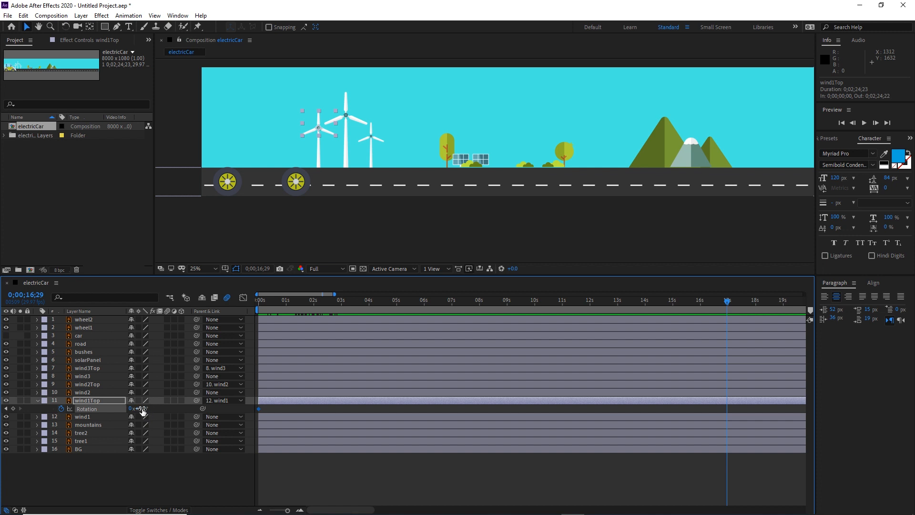
{"action": "left_click_drag", "start_coordinate": [141, 412], "coordinate": [194, 409]}
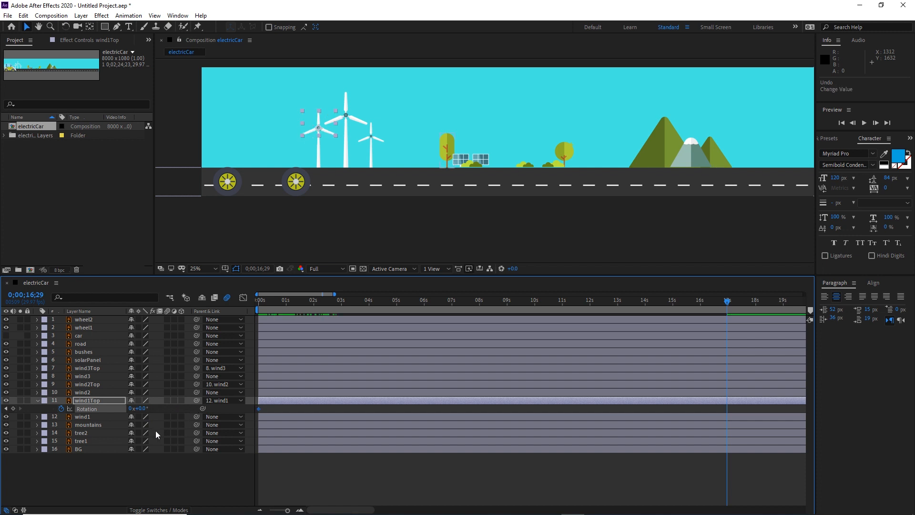
{"action": "key", "text": "ctrl+z"}
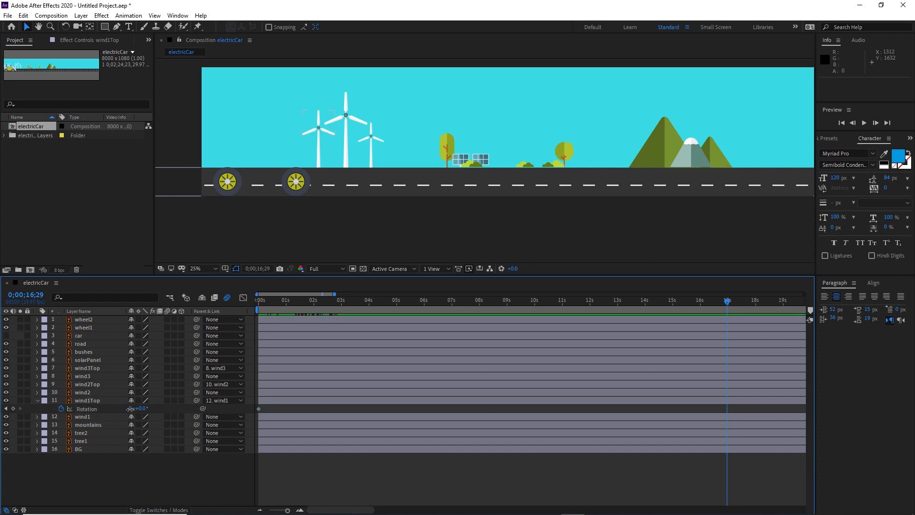
{"action": "left_click", "coordinate": [130, 408]}
{"action": "type", "text": "1"}
{"action": "key", "text": "Return"}
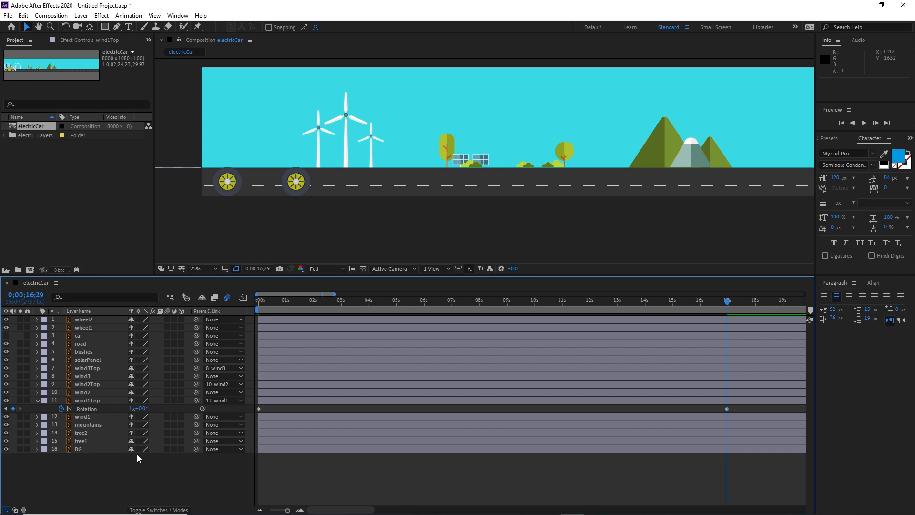
{"action": "left_click", "coordinate": [131, 408]}
{"action": "type", "text": "2"}
{"action": "key", "text": "Return"}
- Preview the first turbine's blade rotation from the start of the composition
{"action": "left_click_drag", "start_coordinate": [727, 302], "coordinate": [240, 330]}
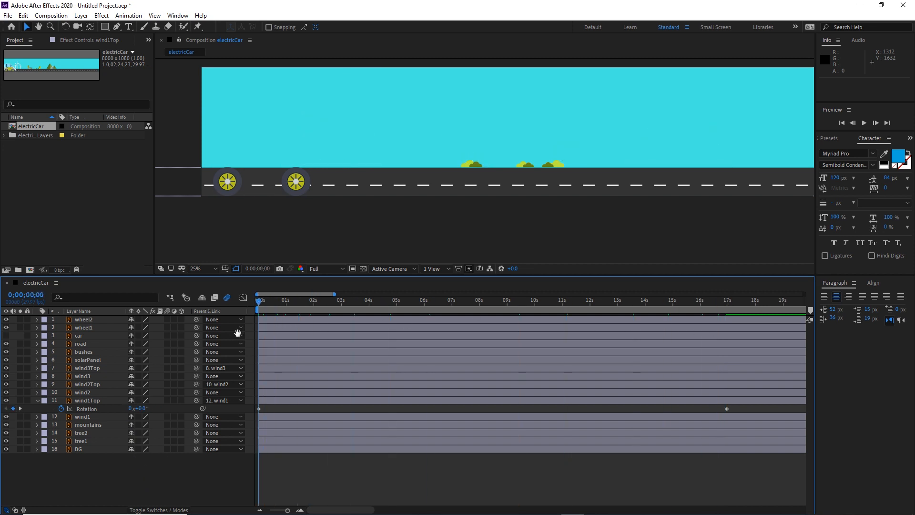
{"action": "key", "text": "space"}
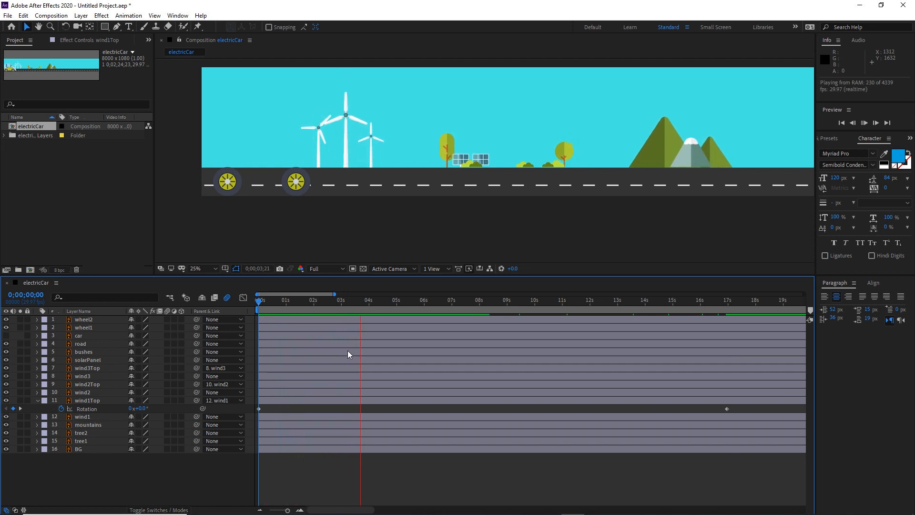
{"action": "key", "text": "space"}
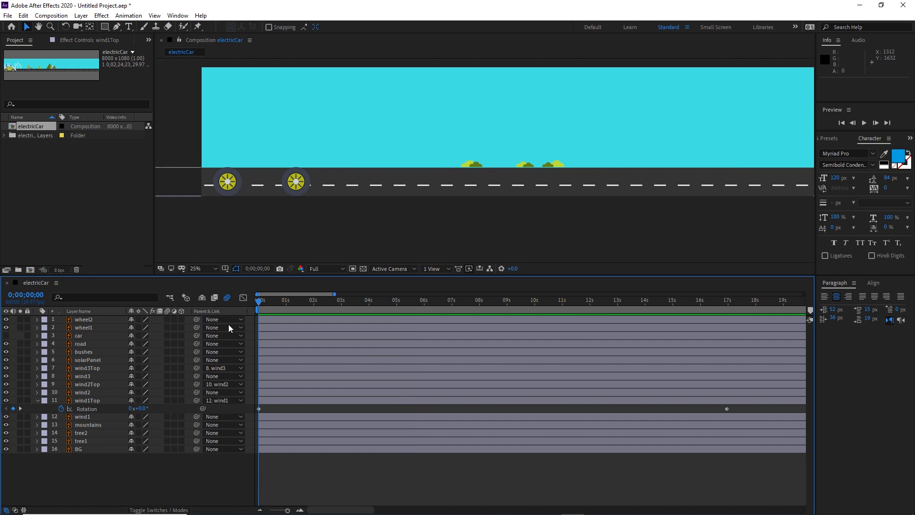
- Set wind1Top's Rotation keyframe at 0;00;16;29 to 20 revolutions and preview the blade speed from the start
{"action": "left_click_drag", "start_coordinate": [416, 333], "coordinate": [725, 341]}
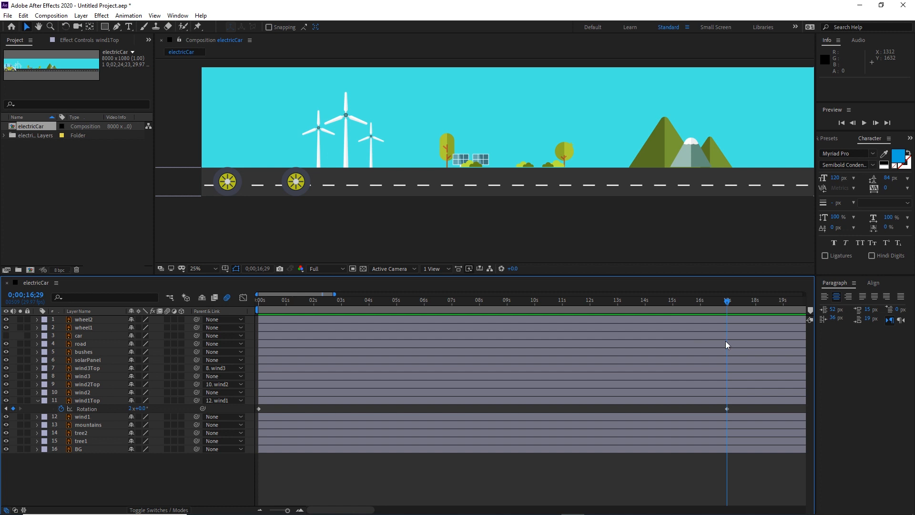
{"action": "left_click", "coordinate": [130, 408]}
{"action": "type", "text": "20"}
{"action": "left_click", "coordinate": [110, 400]}
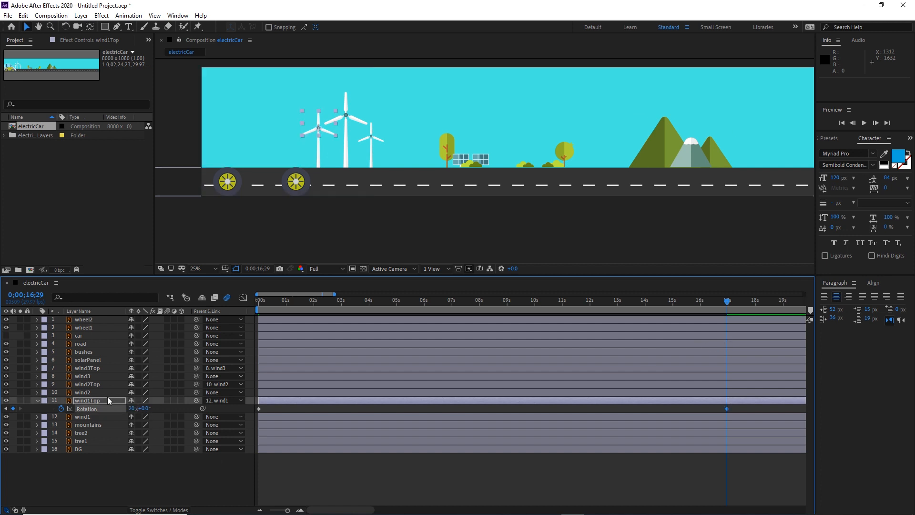
{"action": "left_click_drag", "start_coordinate": [726, 299], "coordinate": [247, 324]}
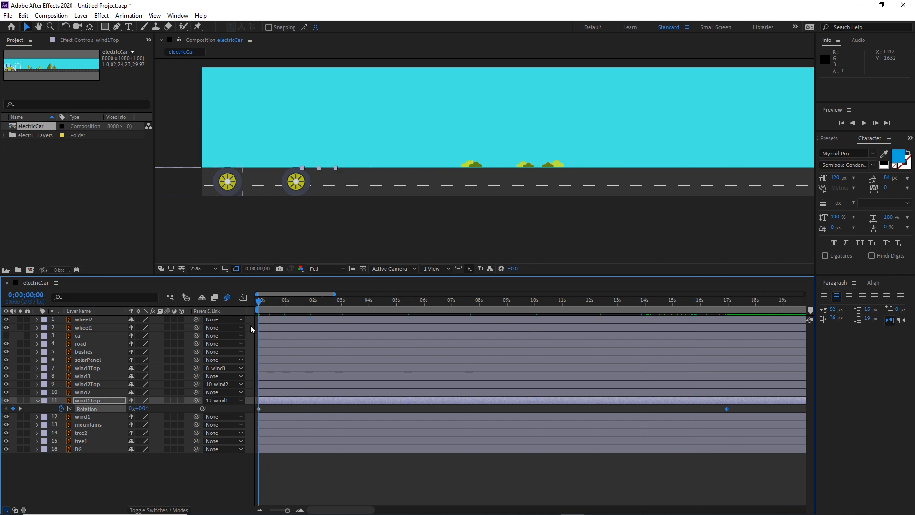
{"action": "key", "text": "space"}
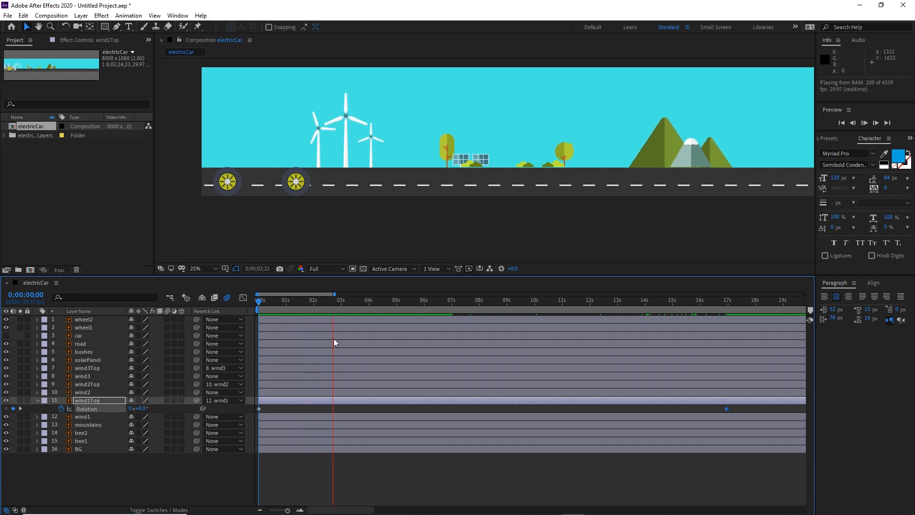
{"action": "key", "text": "space"}
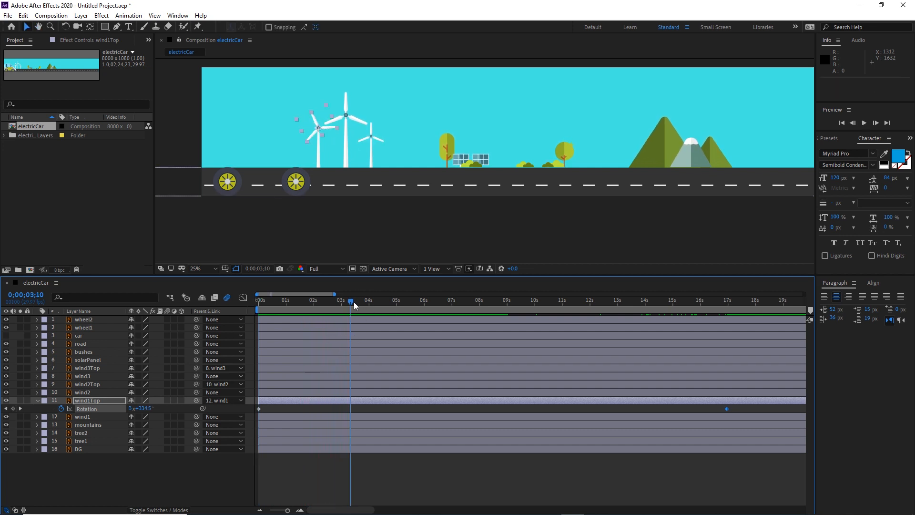
- Set wind1Top's Rotation keyframe at 0;00;16;29 to 12 revolutions and play the result from the start
{"action": "left_click_drag", "start_coordinate": [353, 301], "coordinate": [727, 330]}
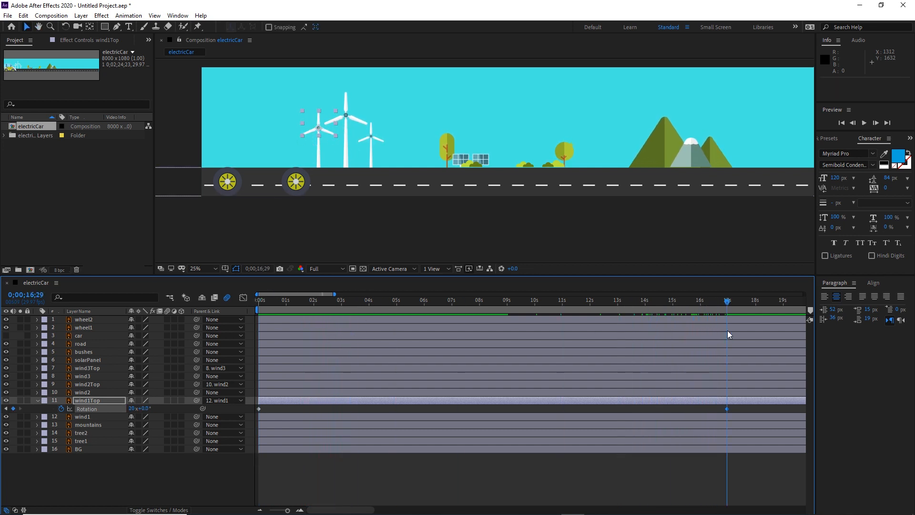
{"action": "left_click", "coordinate": [133, 408]}
{"action": "type", "text": "12"}
{"action": "left_click", "coordinate": [311, 470]}
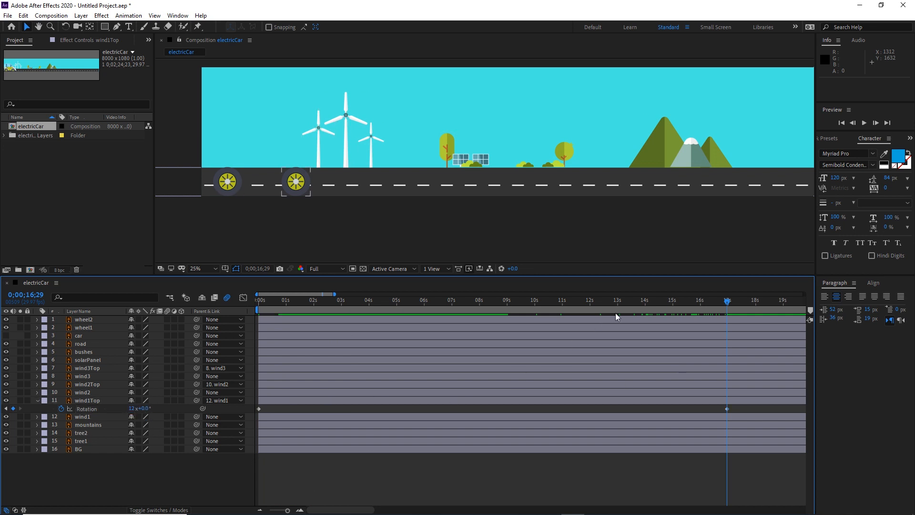
{"action": "left_click_drag", "start_coordinate": [727, 301], "coordinate": [218, 322]}
{"action": "key", "text": "space"}
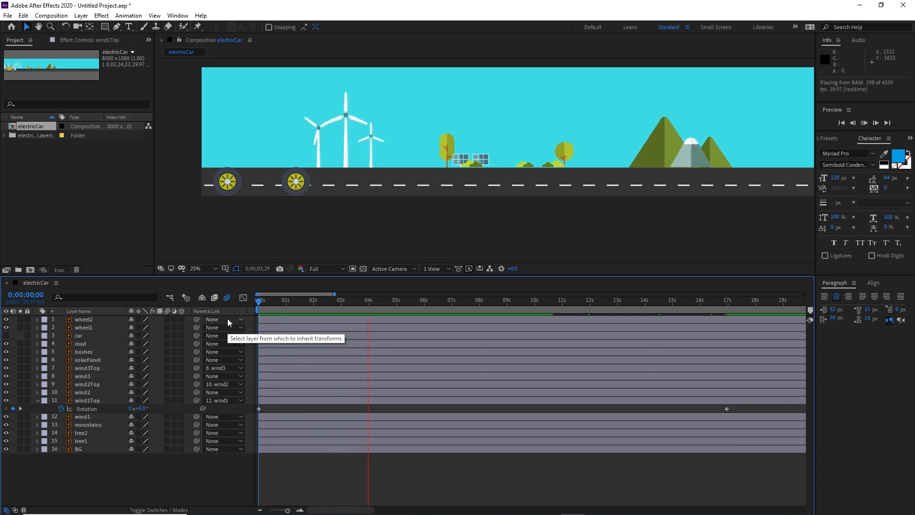
- Stop the preview and add the expression time*20 to wind2Top's Rotation
{"action": "key", "text": "space"}
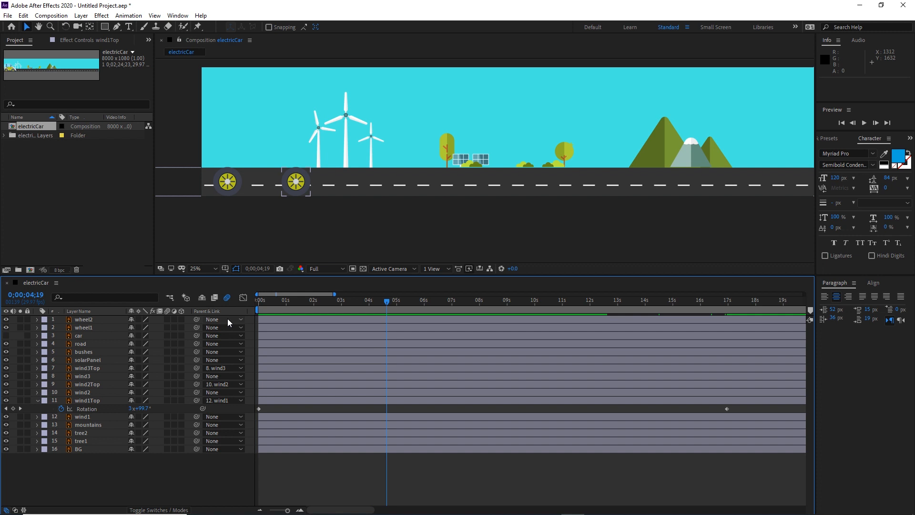
{"action": "left_click", "coordinate": [86, 386]}
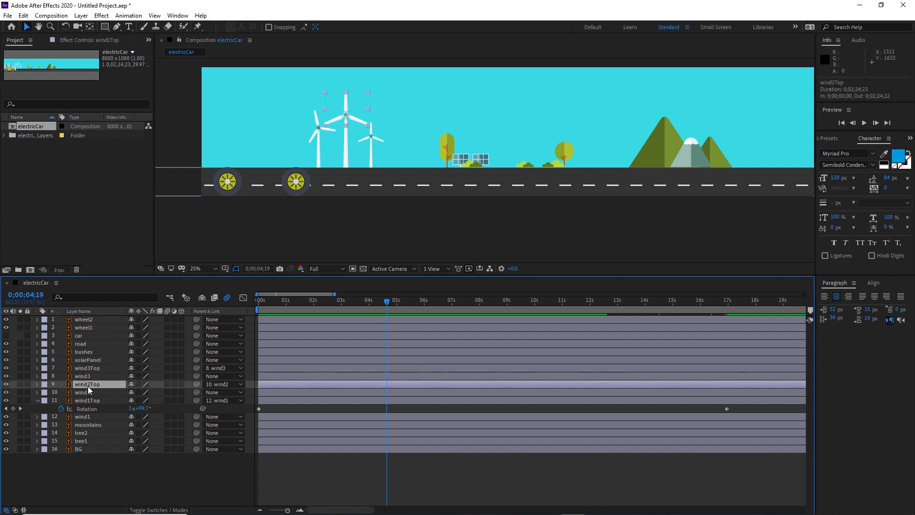
{"action": "key", "text": "r"}
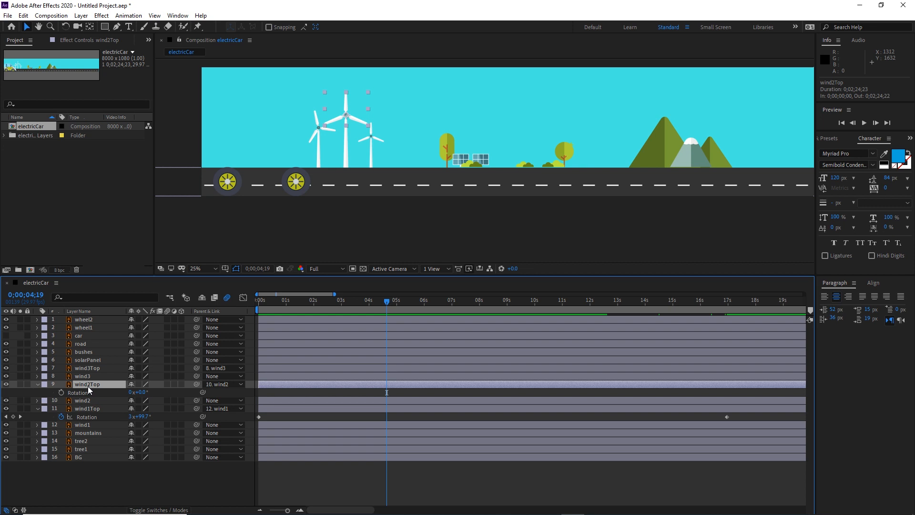
{"action": "left_click", "coordinate": [62, 393], "text": "alt"}
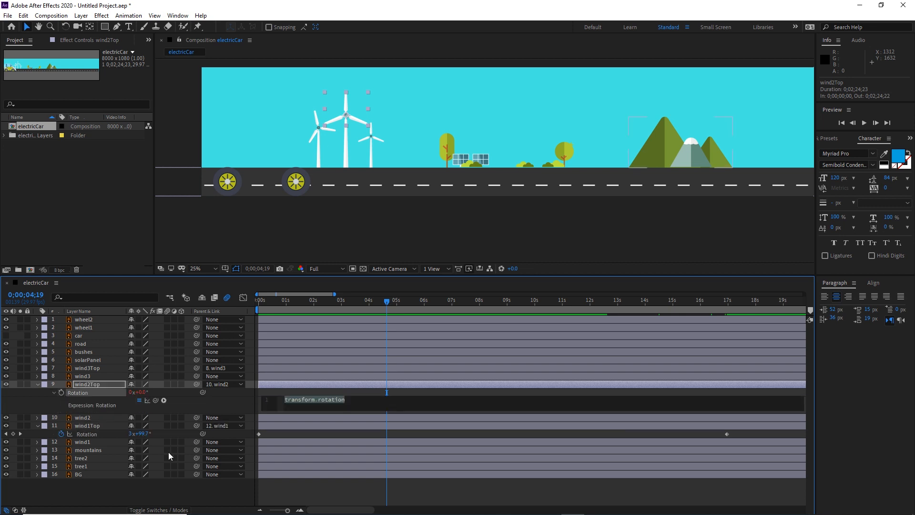
{"action": "type", "text": "time"}
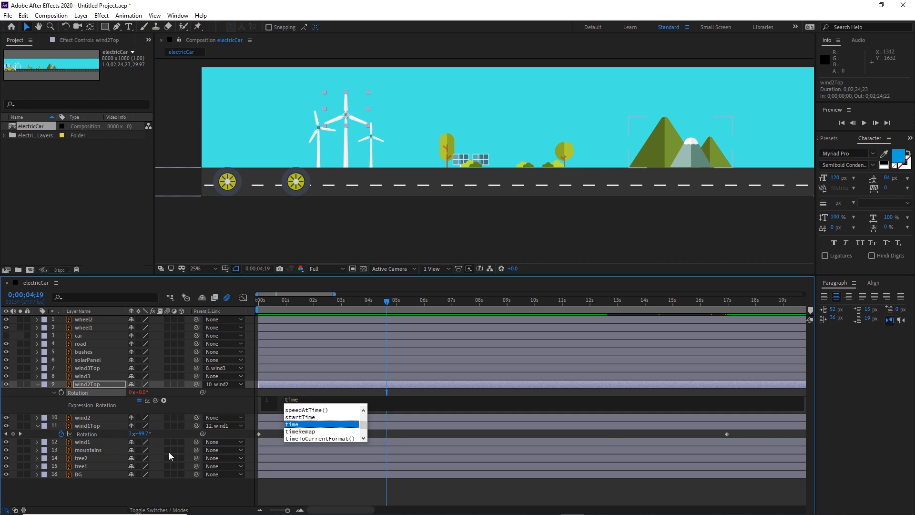
{"action": "type", "text": "*"}
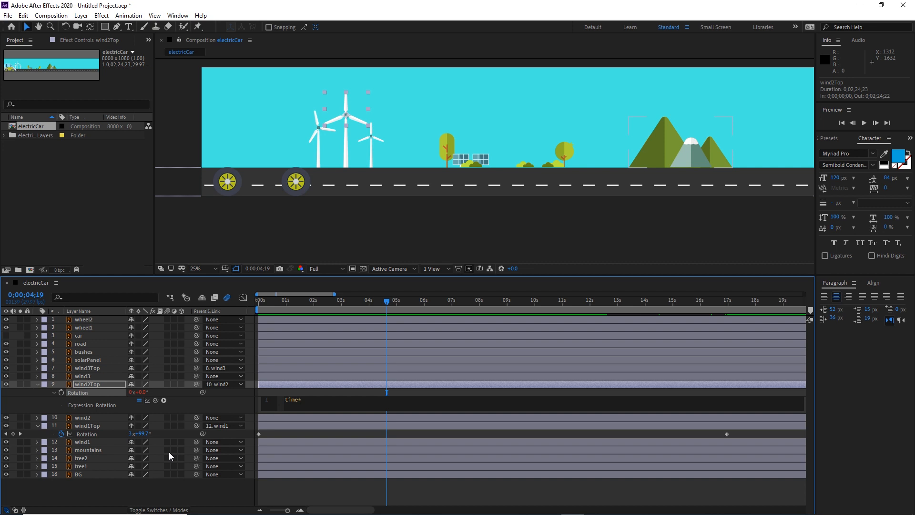
{"action": "type", "text": "20"}
{"action": "left_click", "coordinate": [187, 491]}
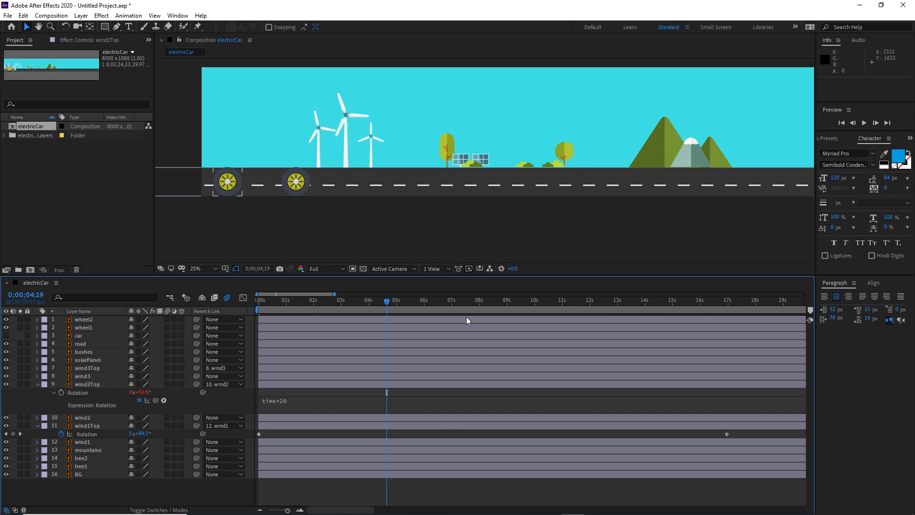
- Preview the second turbine's blade rotation from the start of the composition
{"action": "left_click_drag", "start_coordinate": [388, 310], "coordinate": [232, 311]}
{"action": "key", "text": "space"}
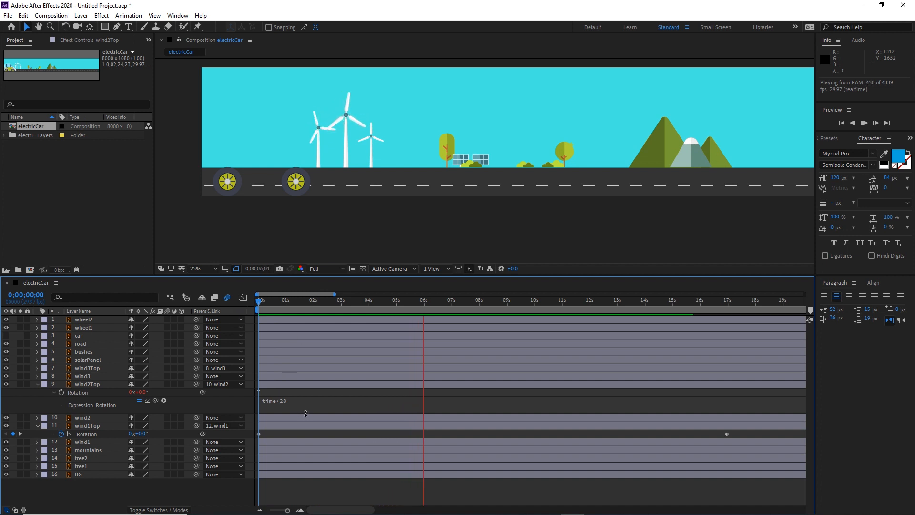
{"action": "key", "text": "space"}
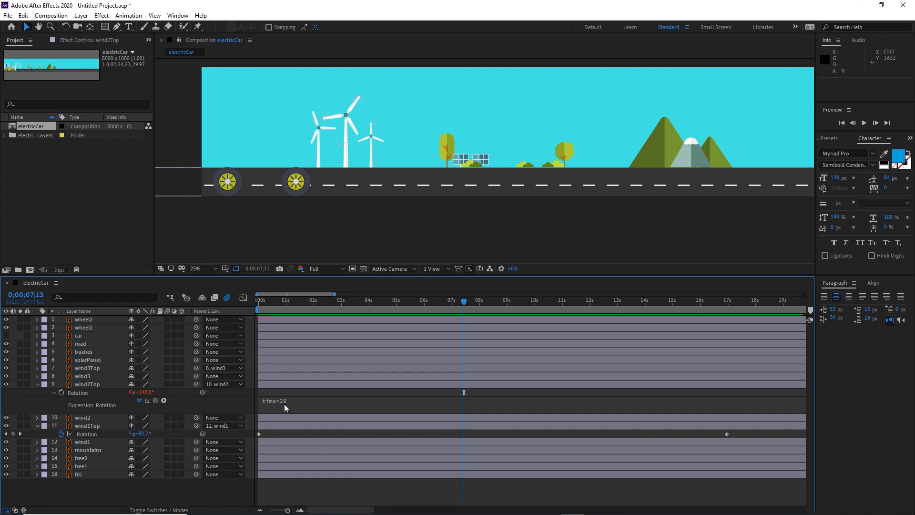
- Change wind2Top's Rotation expression to time*360 and preview the blade speed from the start
{"action": "left_click", "coordinate": [286, 400]}
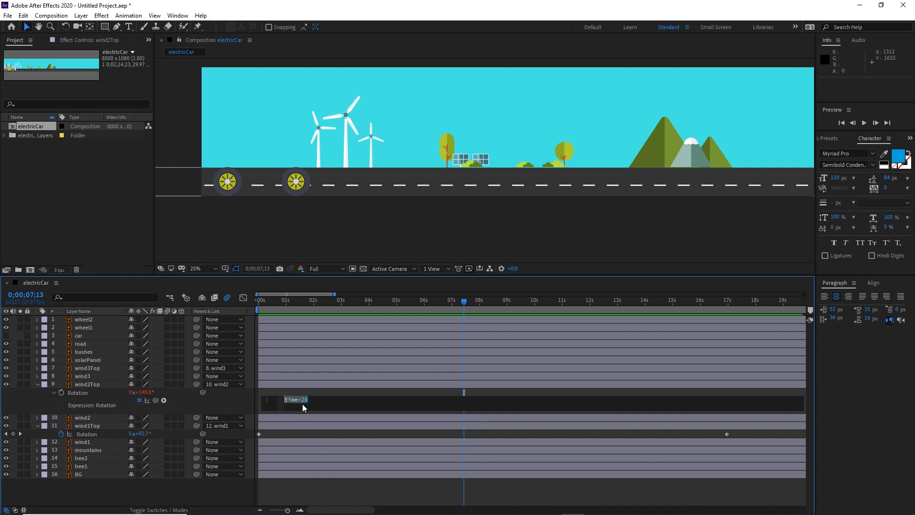
{"action": "left_click", "coordinate": [319, 399]}
{"action": "key", "text": "BackSpace"}
{"action": "key", "text": "BackSpace"}
{"action": "type", "text": "360"}
{"action": "left_click", "coordinate": [221, 493]}
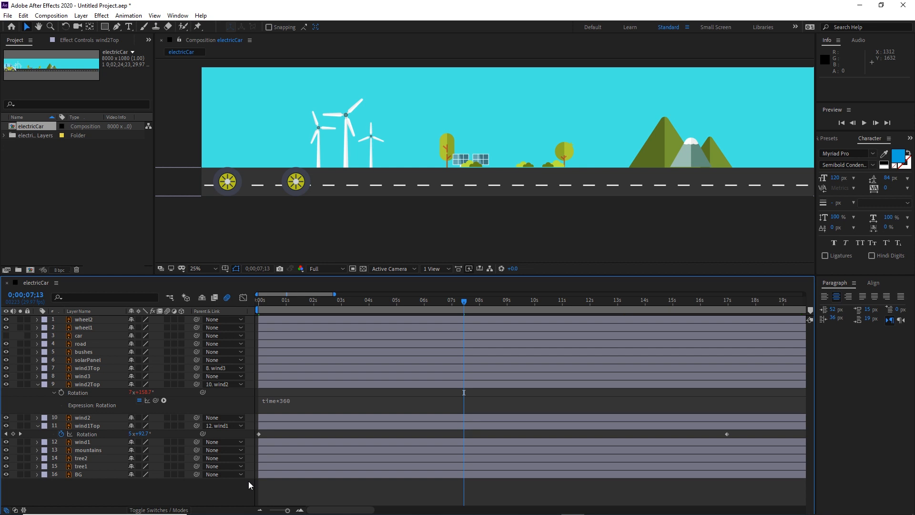
{"action": "left_click_drag", "start_coordinate": [461, 300], "coordinate": [256, 326]}
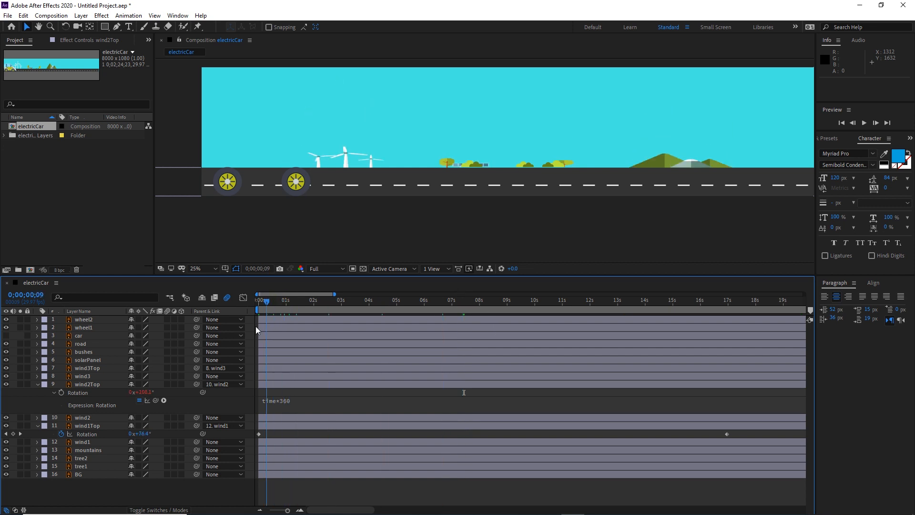
{"action": "key", "text": "space"}
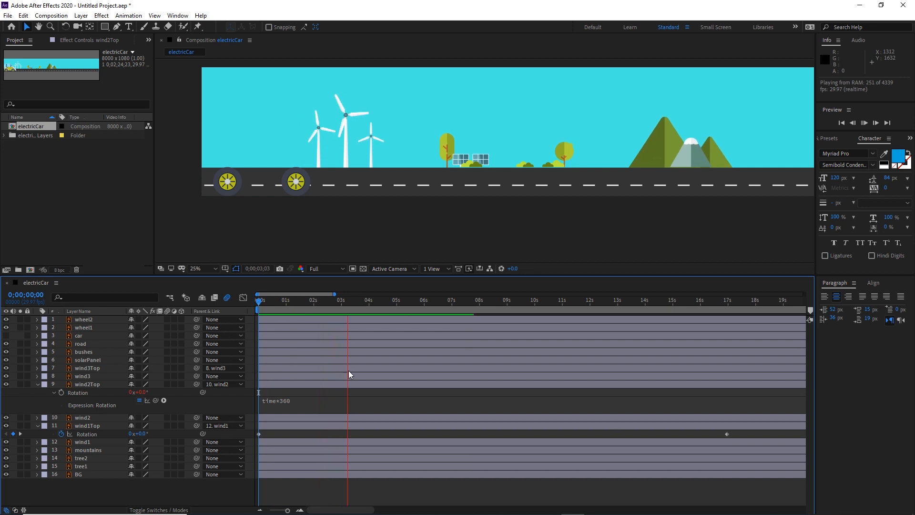
{"action": "key", "text": "space"}
- Change wind2Top's Rotation expression to time*150, play it from the start and scrub through the rotation
{"action": "left_click", "coordinate": [290, 402]}
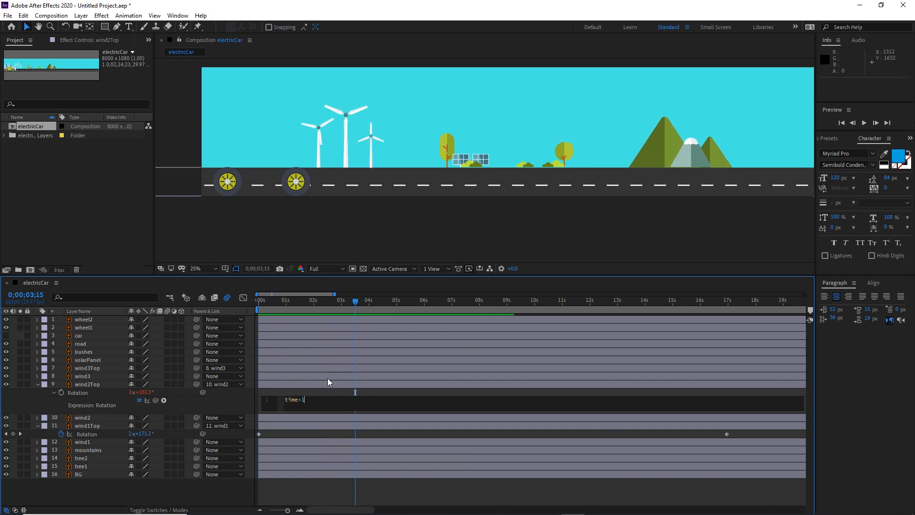
{"action": "type", "text": "150"}
{"action": "left_click", "coordinate": [142, 490]}
{"action": "left_click_drag", "start_coordinate": [354, 307], "coordinate": [231, 306]}
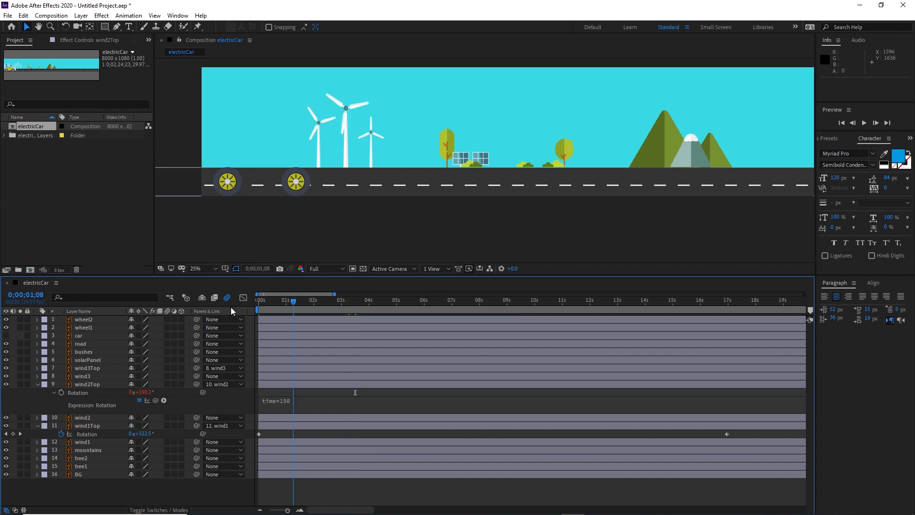
{"action": "key", "text": "space"}
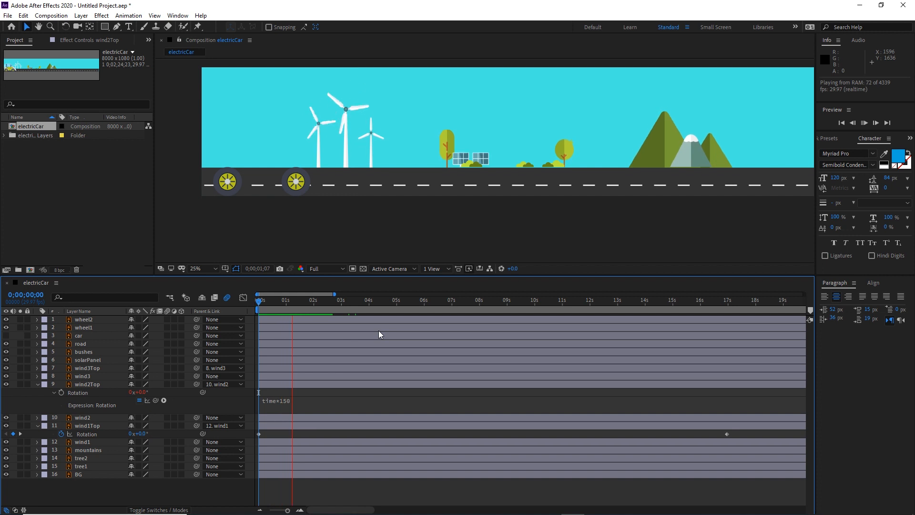
{"action": "key", "text": "space"}
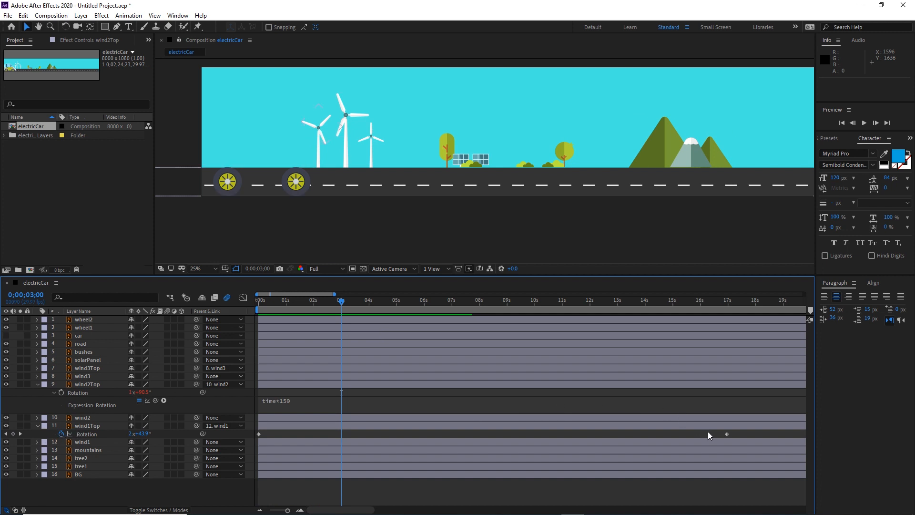
{"action": "mouse_move", "coordinate": [726, 436]}
{"action": "left_click_drag", "start_coordinate": [342, 301], "coordinate": [362, 368]}
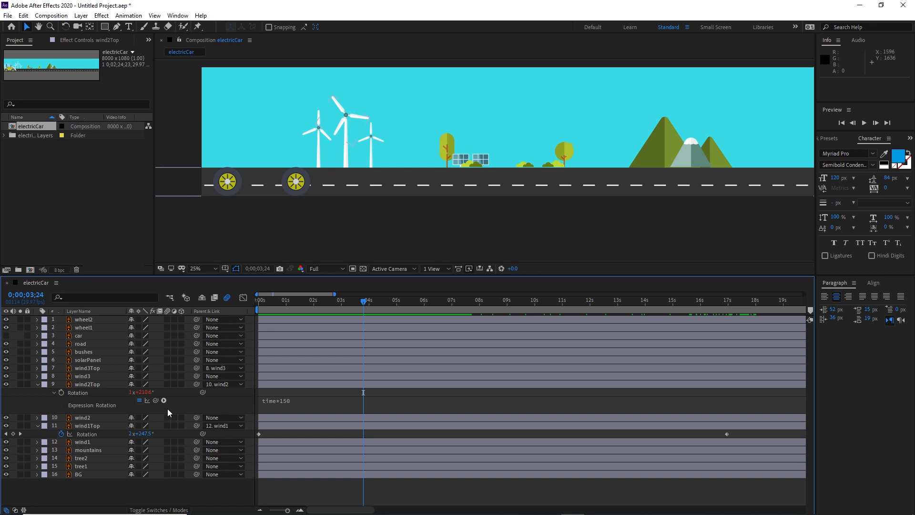
- Link wind3Top's Rotation to wind1Top's Rotation with an expression and preview the turbines from the start
{"action": "left_click", "coordinate": [92, 369]}
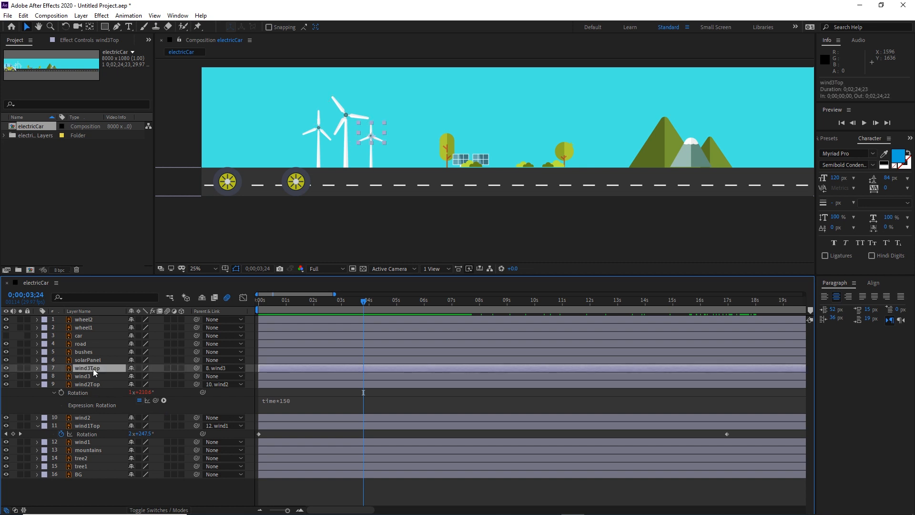
{"action": "key", "text": "r"}
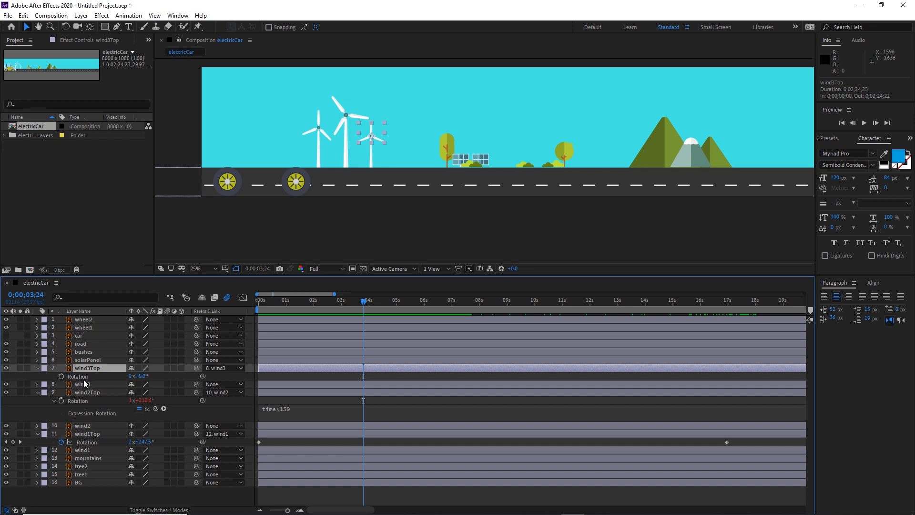
{"action": "left_click", "coordinate": [61, 375], "text": "alt"}
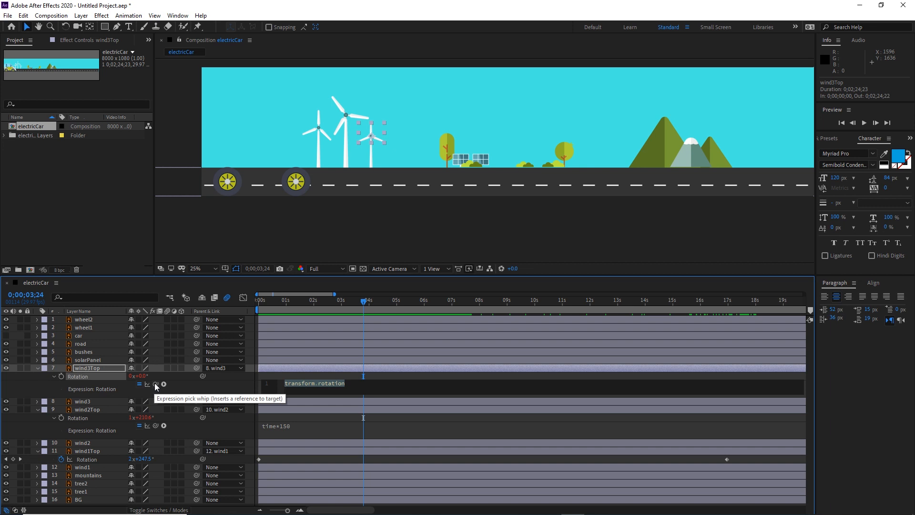
{"action": "left_click_drag", "start_coordinate": [155, 384], "coordinate": [91, 458]}
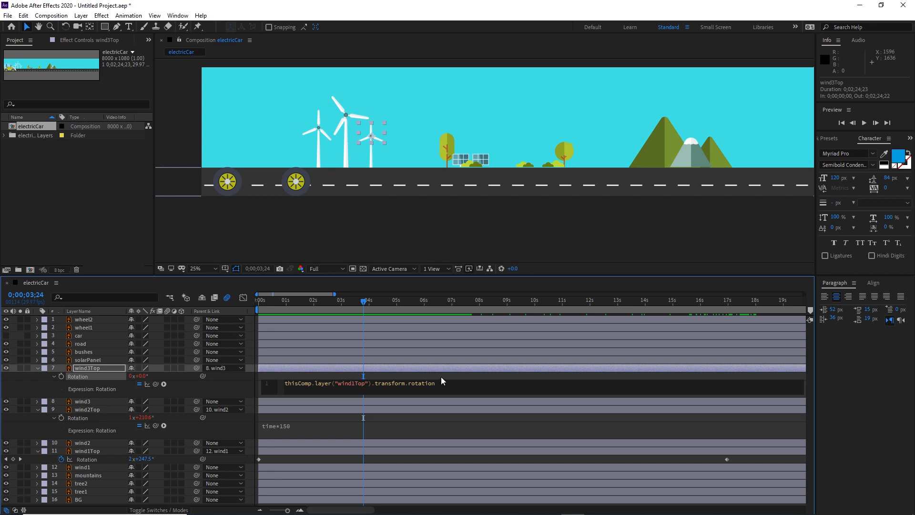
{"action": "left_click", "coordinate": [441, 376]}
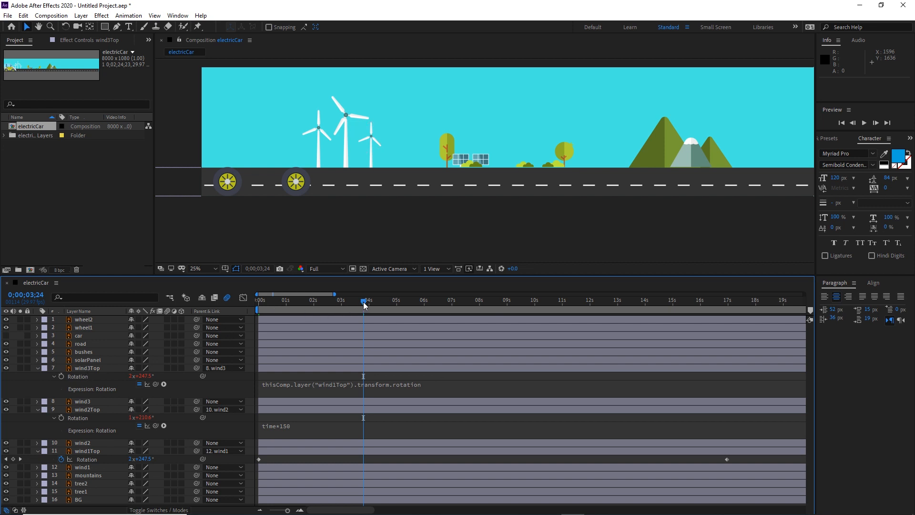
{"action": "key", "text": "space"}
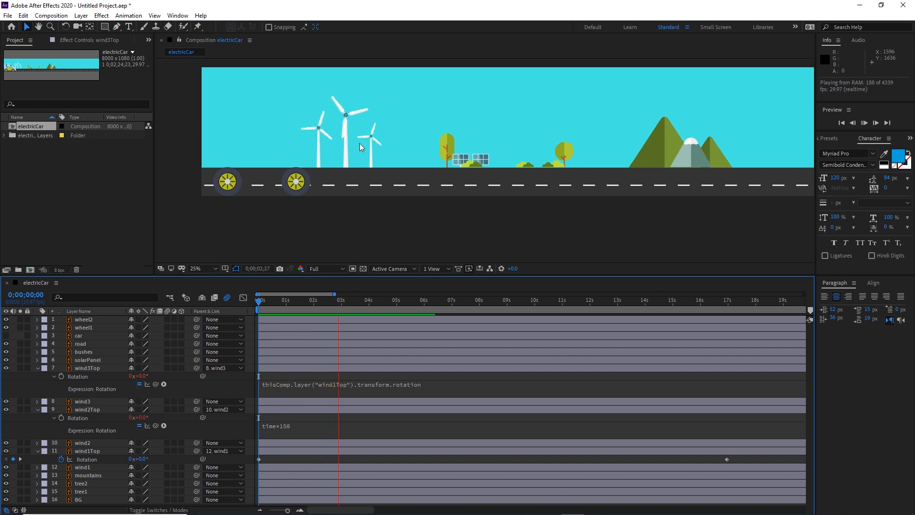
{"action": "key", "text": "space"}
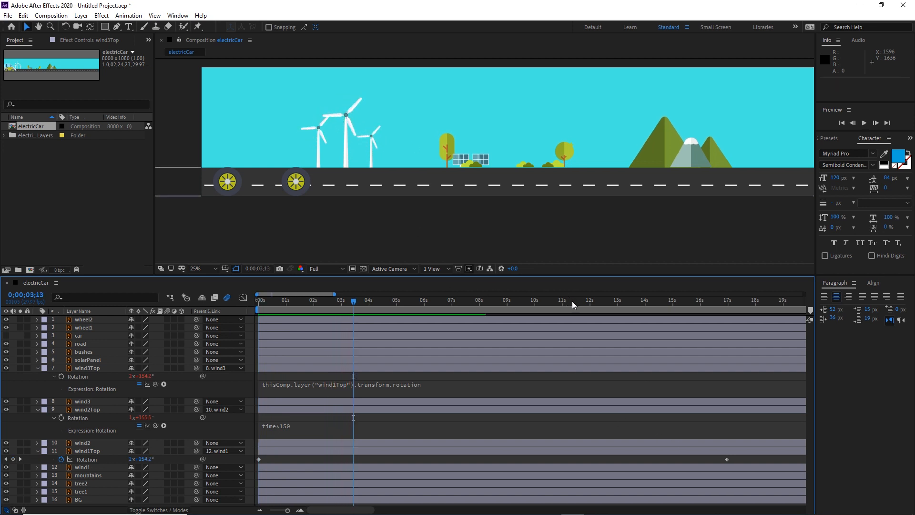
- Set wind1Top's Rotation keyframe at 0;00;16;29 to 20 revolutions and preview all the turbines from the start
{"action": "left_click_drag", "start_coordinate": [572, 301], "coordinate": [721, 312]}
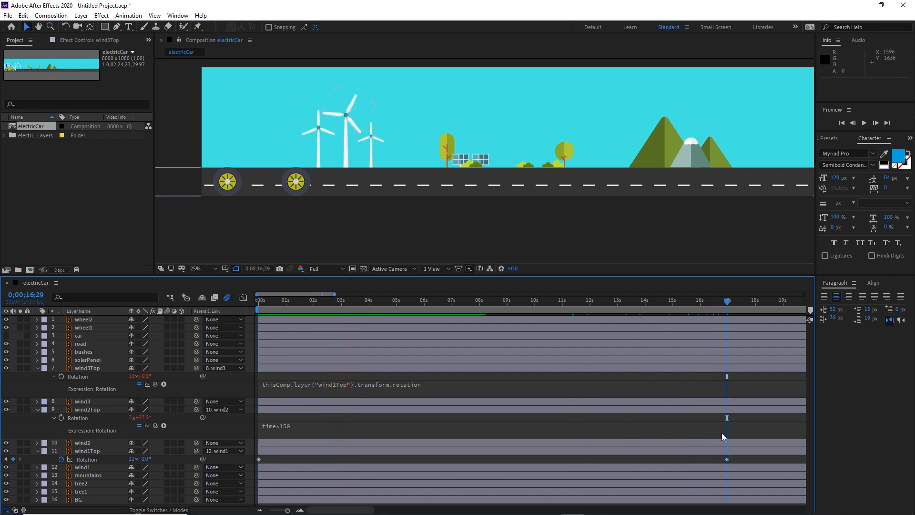
{"action": "left_click", "coordinate": [727, 460]}
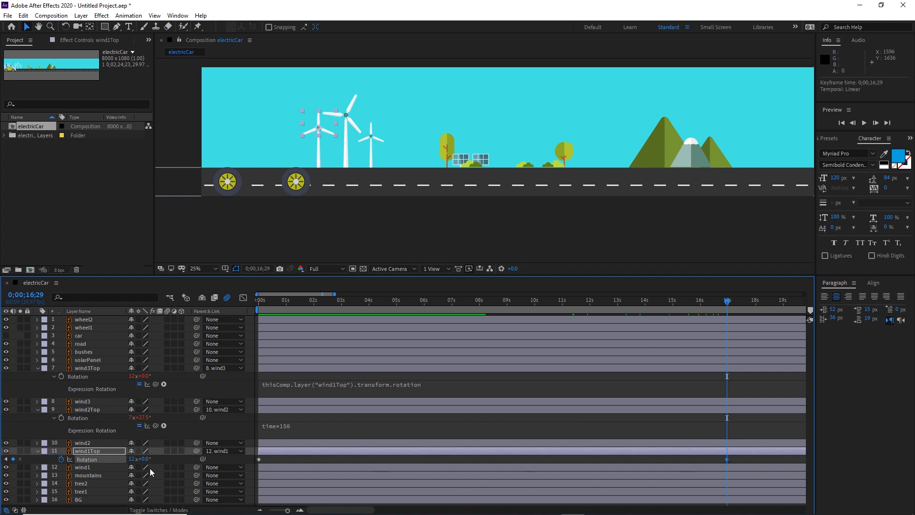
{"action": "left_click", "coordinate": [133, 460]}
{"action": "type", "text": "20"}
{"action": "key", "text": "Return"}
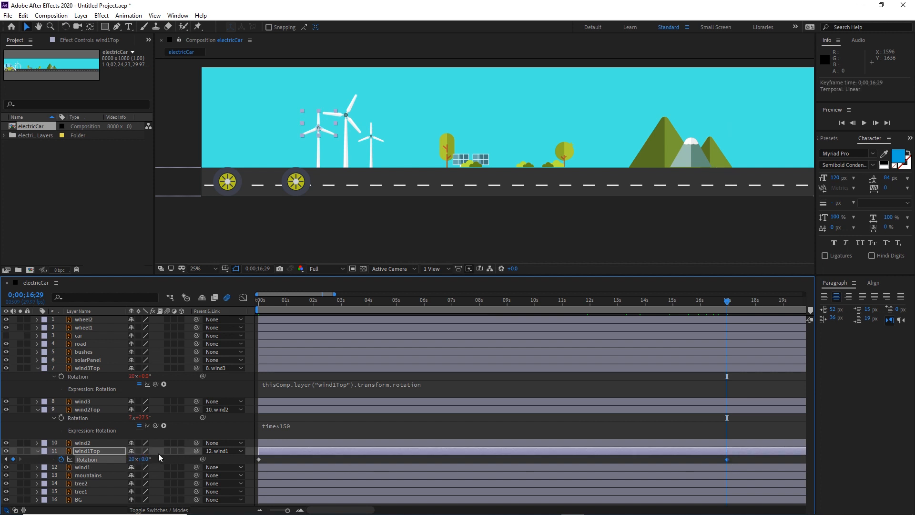
{"action": "left_click_drag", "start_coordinate": [291, 299], "coordinate": [246, 299]}
{"action": "key", "text": "space"}
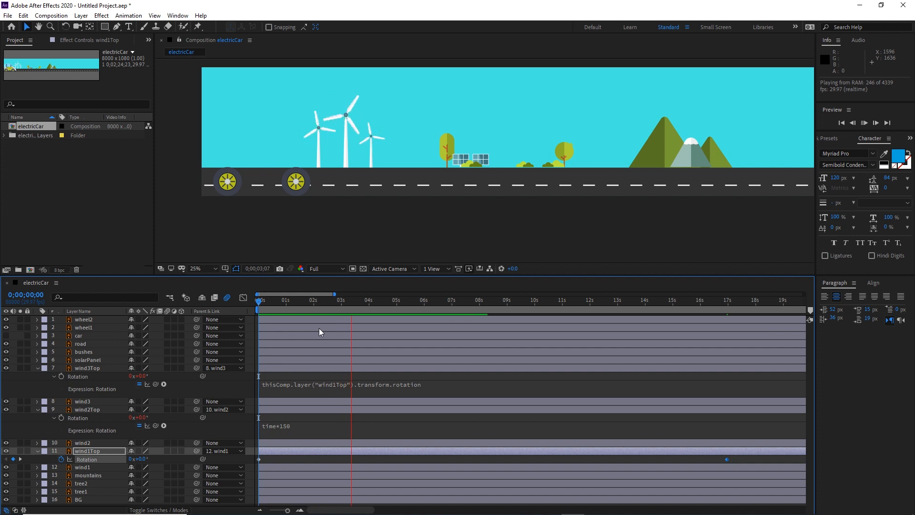
{"action": "key", "text": "space"}
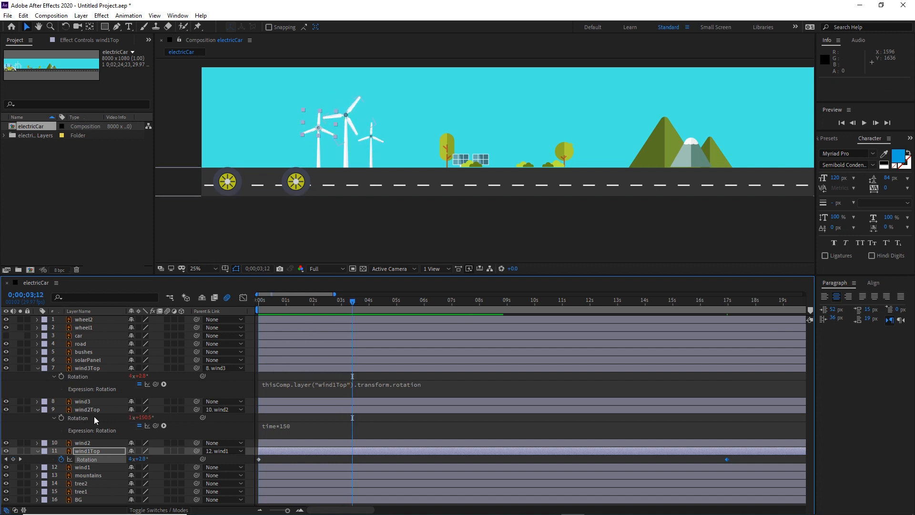
- Replace wind2Top's time-based Rotation expression with a link to wind1Top's Rotation
{"action": "left_click", "coordinate": [84, 410]}
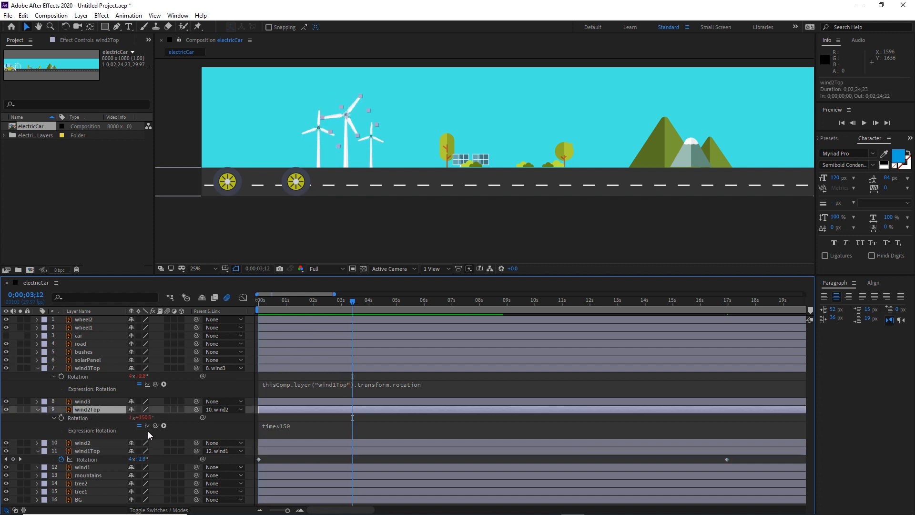
{"action": "left_click", "coordinate": [290, 427]}
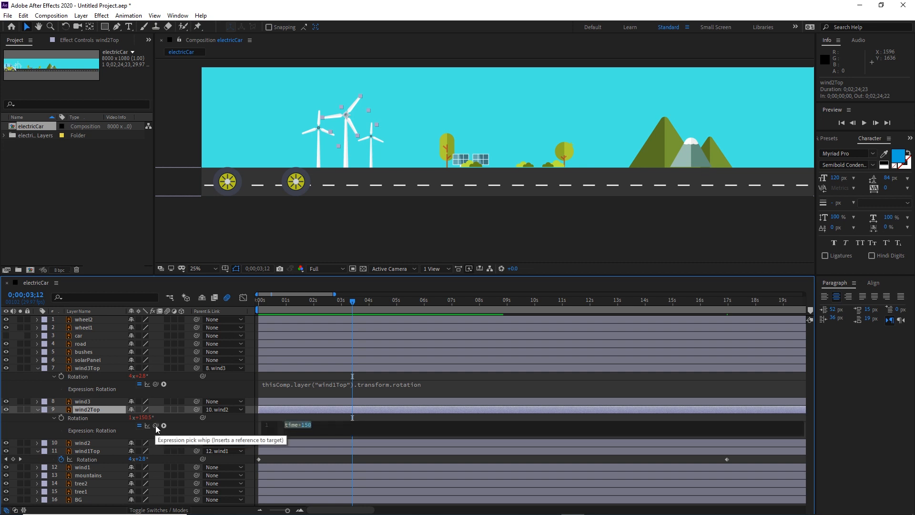
{"action": "left_click_drag", "start_coordinate": [155, 425], "coordinate": [92, 458]}
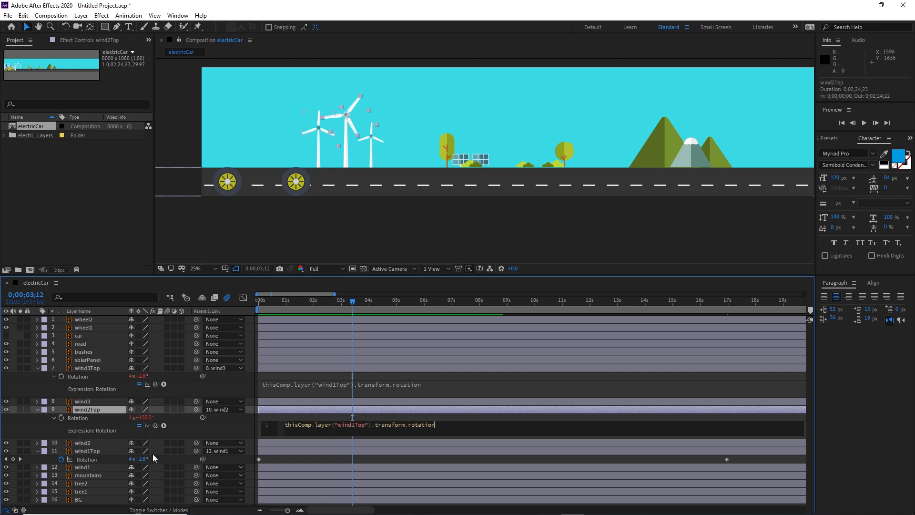
{"action": "left_click", "coordinate": [426, 393]}
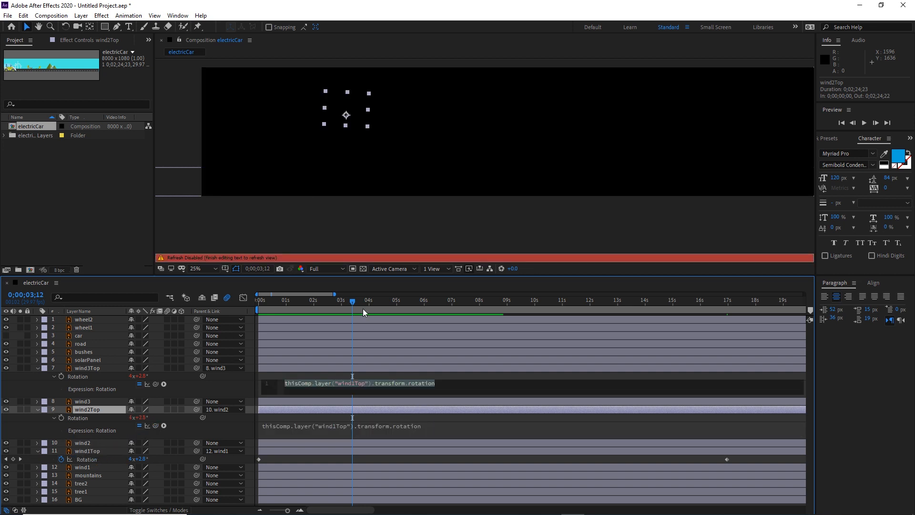
{"action": "left_click", "coordinate": [447, 420]}
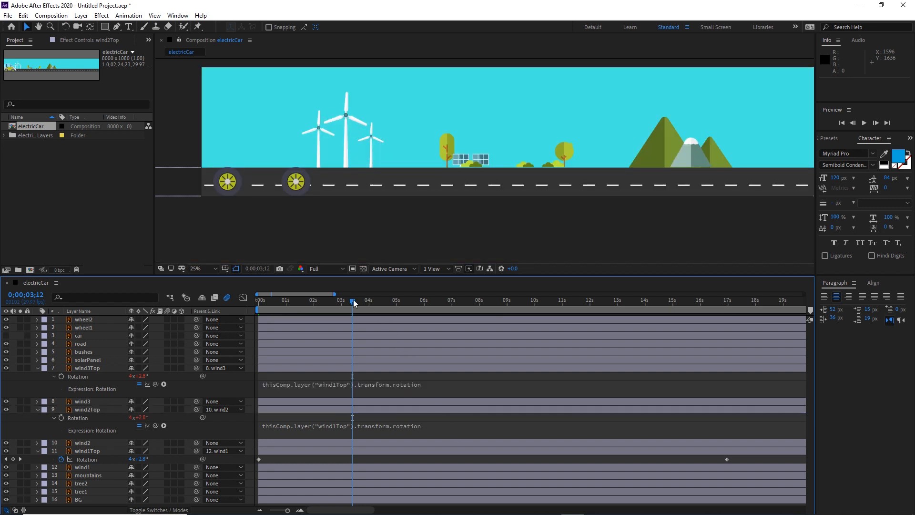
- Set wind1Top's Rotation keyframe at 0;00;16;29 to 11 revolutions, preview the turbines from the start and return to that keyframe
{"action": "left_click_drag", "start_coordinate": [353, 299], "coordinate": [721, 332]}
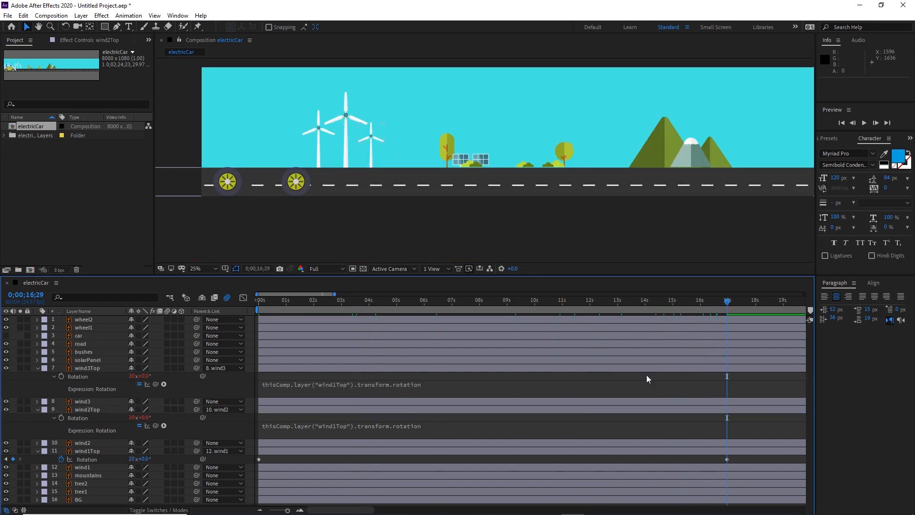
{"action": "left_click", "coordinate": [132, 460]}
{"action": "type", "text": "11"}
{"action": "key", "text": "Return"}
{"action": "left_click_drag", "start_coordinate": [387, 306], "coordinate": [258, 299]}
{"action": "key", "text": "space"}
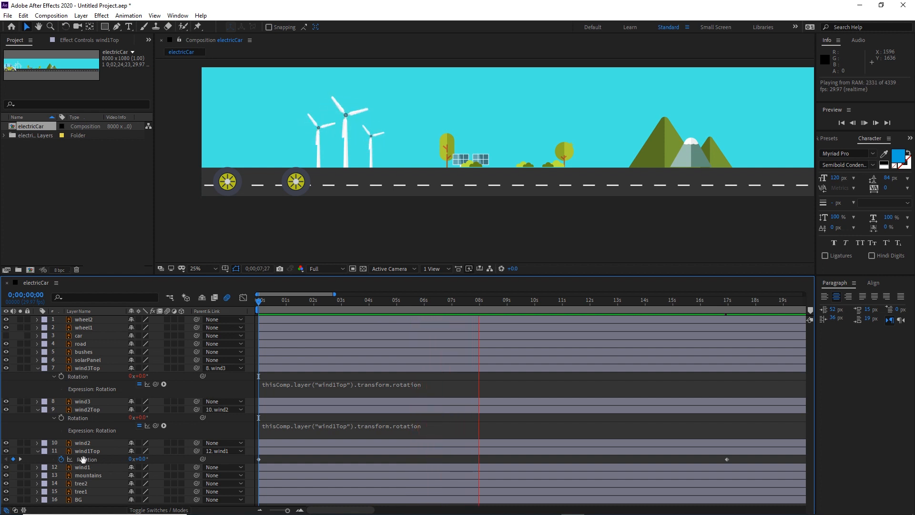
{"action": "key", "text": "space"}
{"action": "left_click_drag", "start_coordinate": [481, 302], "coordinate": [727, 323]}
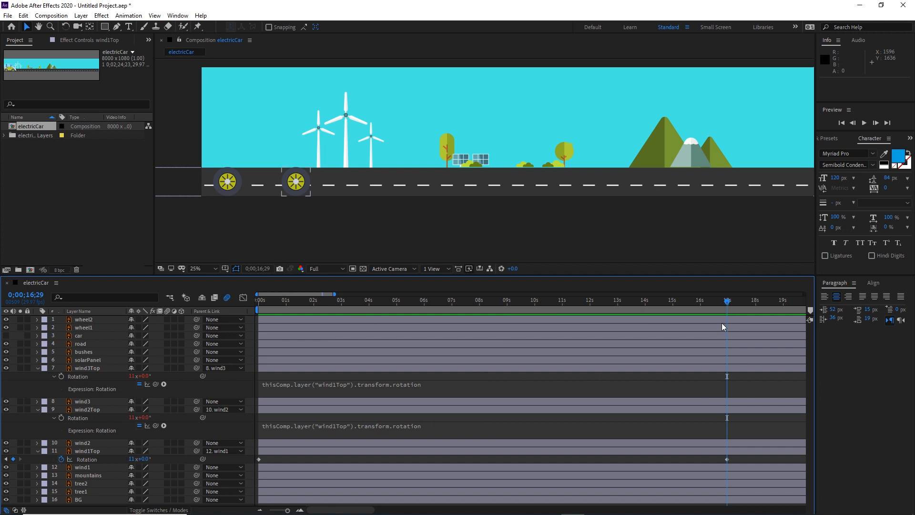
{"action": "left_click", "coordinate": [717, 325]}
{"action": "left_click", "coordinate": [680, 342]}
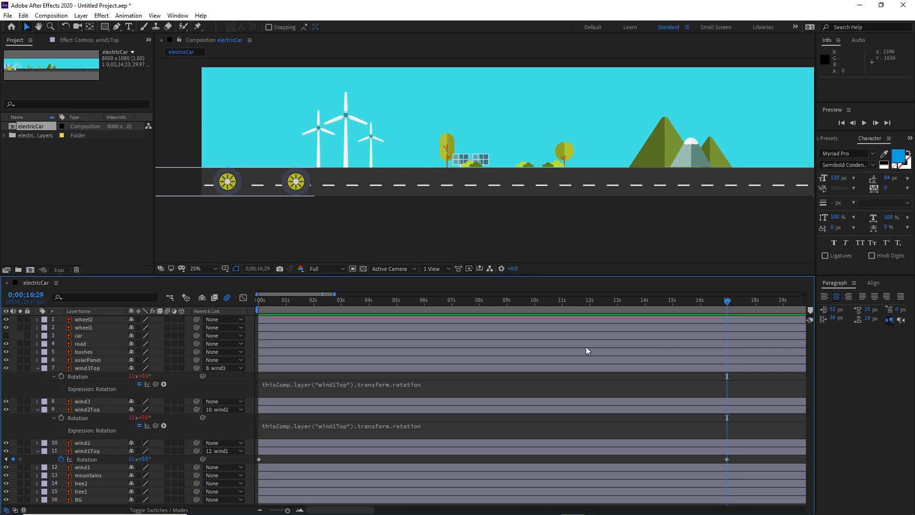
- Collapse wind3Top's properties, move the current time to 0;00;00;26 and make the car layer visible
{"action": "left_click", "coordinate": [37, 368]}
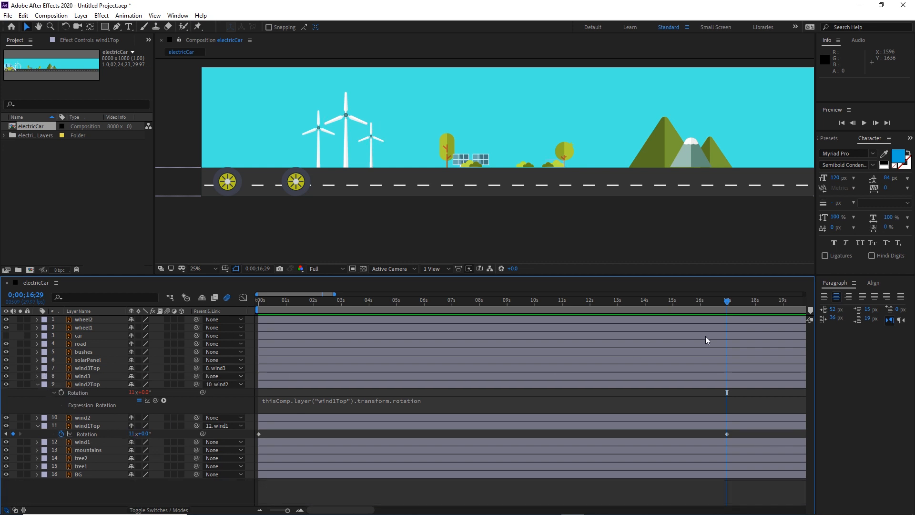
{"action": "left_click_drag", "start_coordinate": [727, 300], "coordinate": [282, 344]}
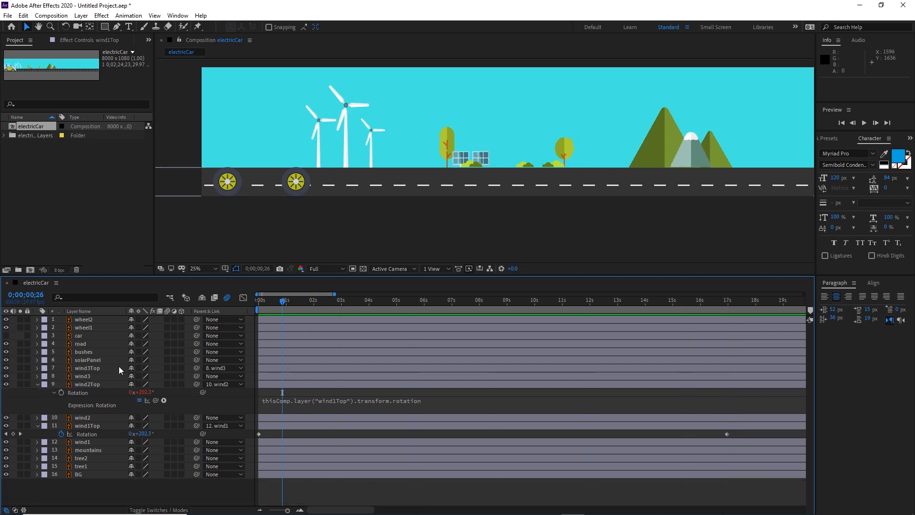
{"action": "left_click", "coordinate": [6, 336]}
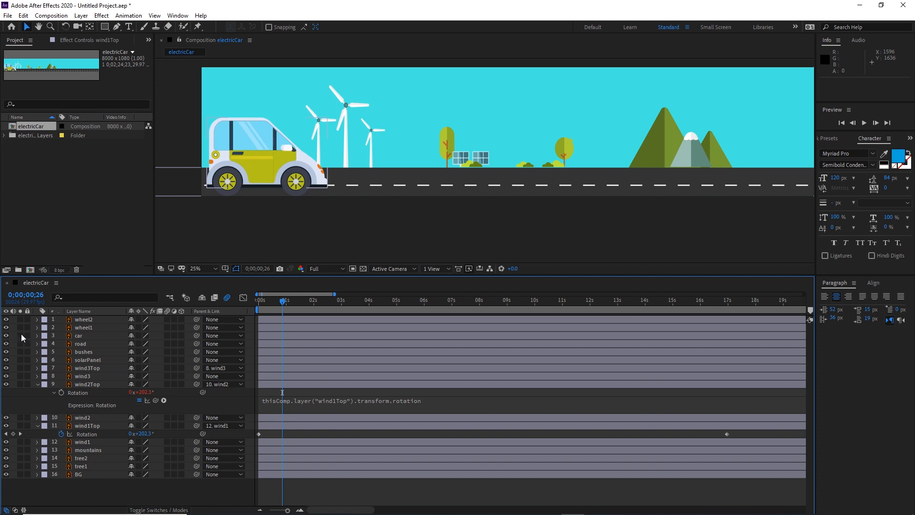
- Parent the wheel2 and wheel1 layers to the car layer and reveal the car's Position property
{"action": "left_click", "coordinate": [78, 329]}
{"action": "left_click", "coordinate": [84, 320], "text": "shift"}
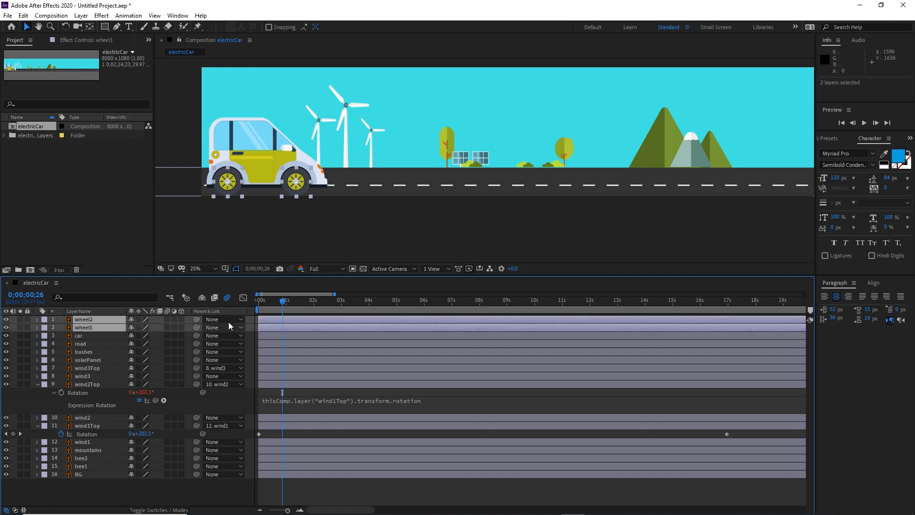
{"action": "left_click_drag", "start_coordinate": [196, 319], "coordinate": [78, 336]}
{"action": "left_click", "coordinate": [84, 336]}
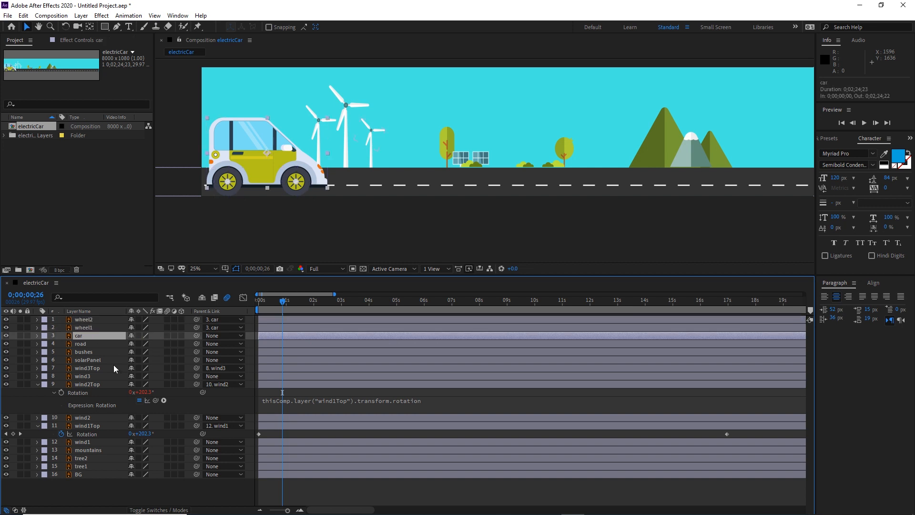
{"action": "key", "text": "p"}
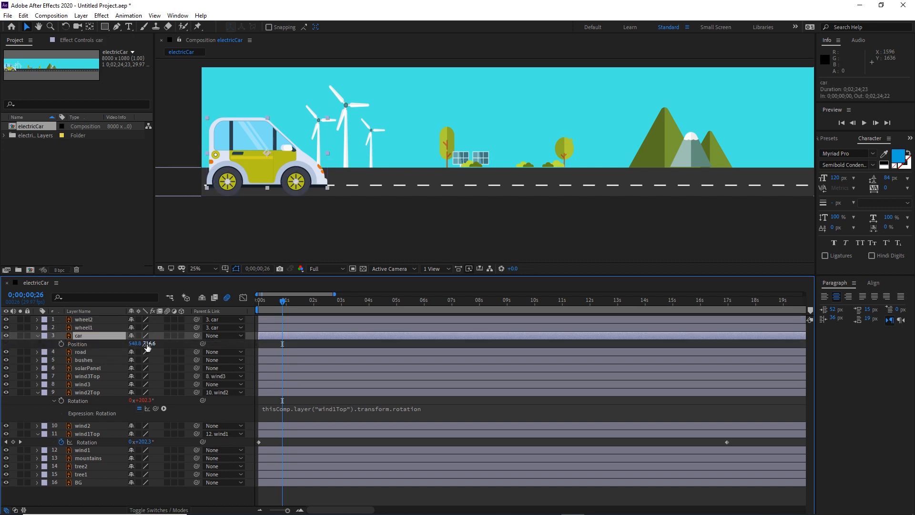
- Test the wheel parenting by shifting the car vertically and horizontally, undoing each move
{"action": "left_click_drag", "start_coordinate": [149, 343], "coordinate": [206, 348]}
{"action": "key", "text": "ctrl+z"}
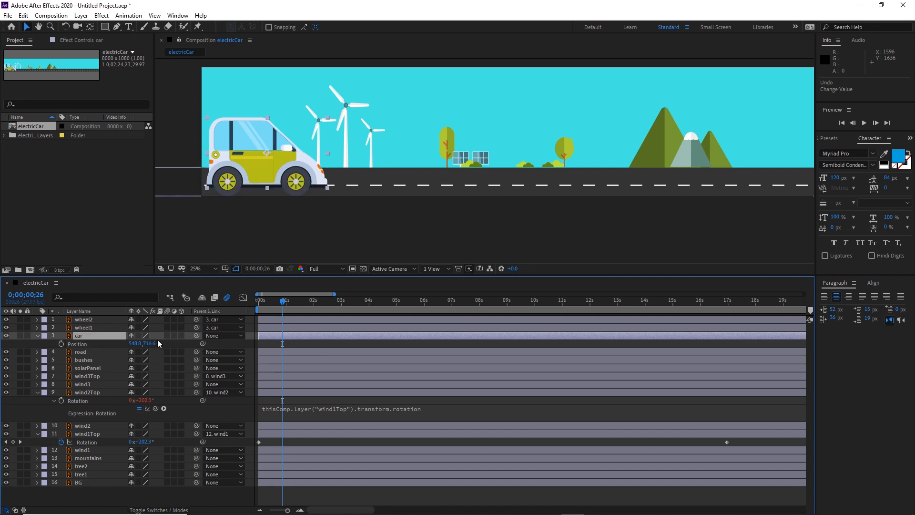
{"action": "left_click_drag", "start_coordinate": [136, 344], "coordinate": [212, 342]}
{"action": "key", "text": "ctrl+z"}
- Keyframe the car's Position from its starting spot at 0;00;00;00 to the far end of the road at 0;00;15;02
{"action": "left_click", "coordinate": [61, 343]}
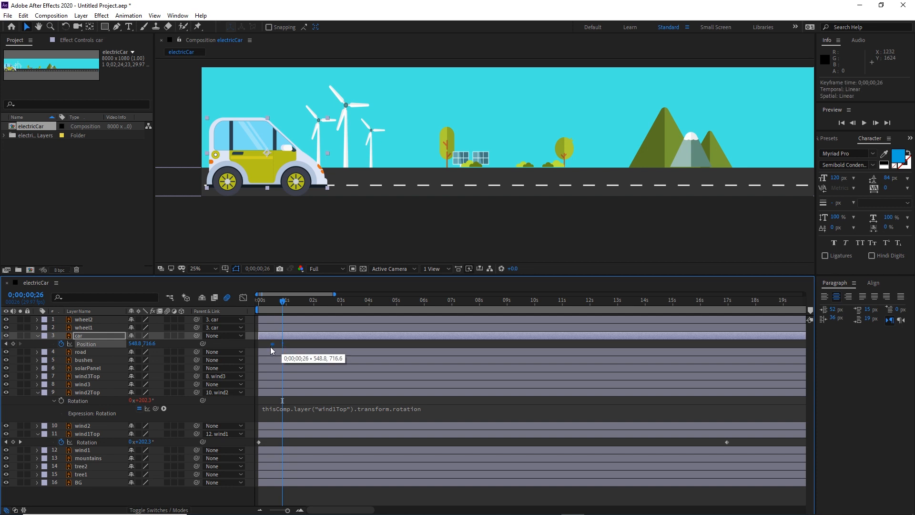
{"action": "left_click_drag", "start_coordinate": [281, 344], "coordinate": [260, 344]}
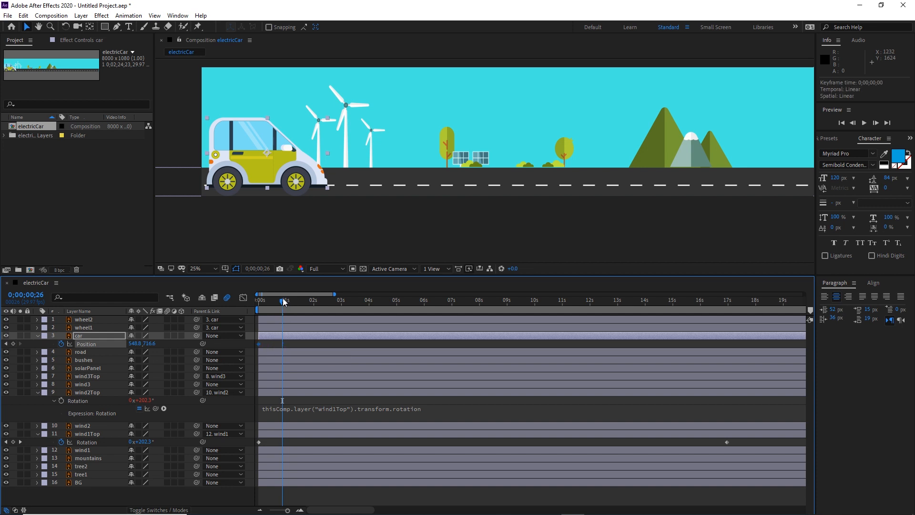
{"action": "left_click_drag", "start_coordinate": [284, 301], "coordinate": [674, 300]}
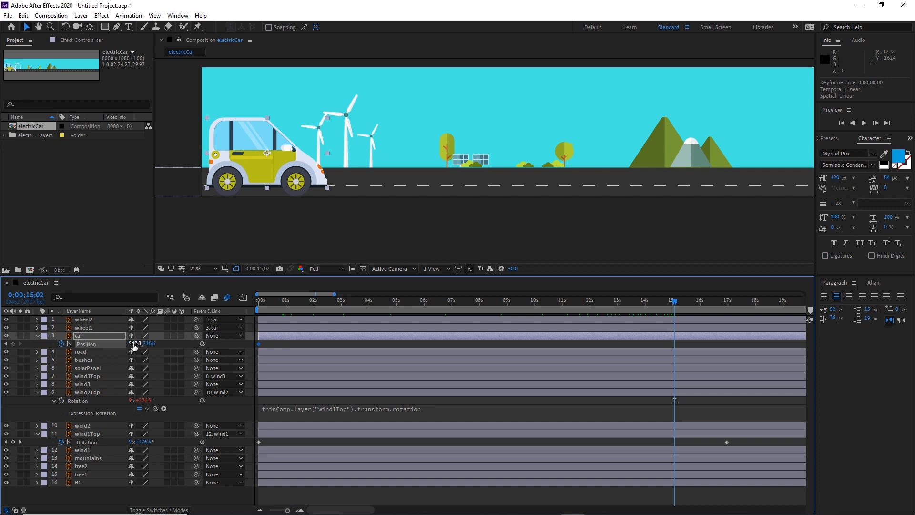
{"action": "left_click_drag", "start_coordinate": [131, 344], "coordinate": [725, 344]}
{"action": "left_click_drag", "start_coordinate": [913, 307], "coordinate": [914, 306]}
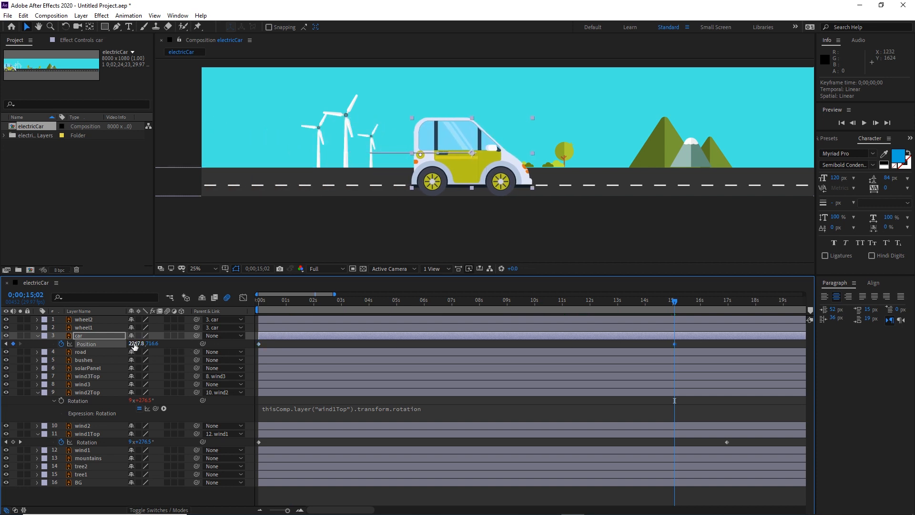
{"action": "left_click_drag", "start_coordinate": [133, 344], "coordinate": [799, 259]}
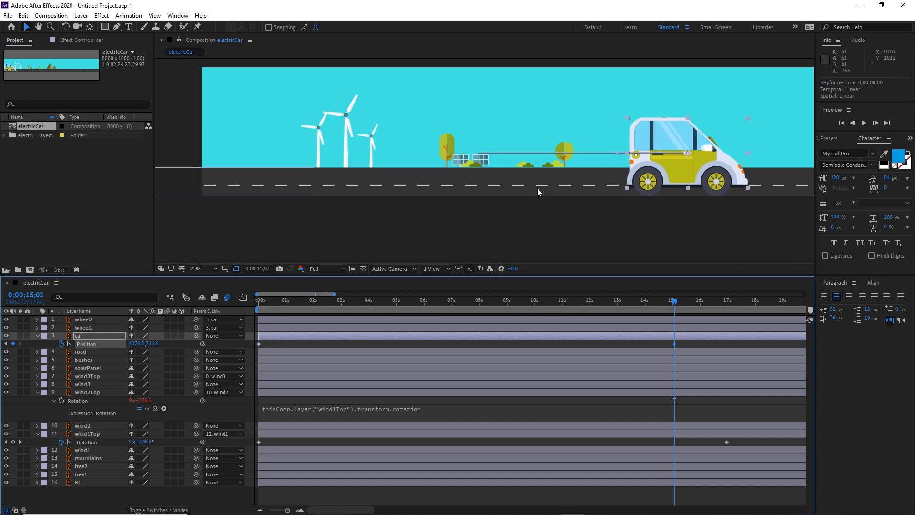
{"action": "scroll", "coordinate": [537, 187], "scroll_direction": "down", "scroll_amount": 4}
{"action": "left_click_drag", "start_coordinate": [134, 344], "coordinate": [800, 344]}
{"action": "left_click_drag", "start_coordinate": [134, 344], "coordinate": [355, 356]}
- Preview the car's drive along the road from the start of the composition
{"action": "key", "text": "Home"}
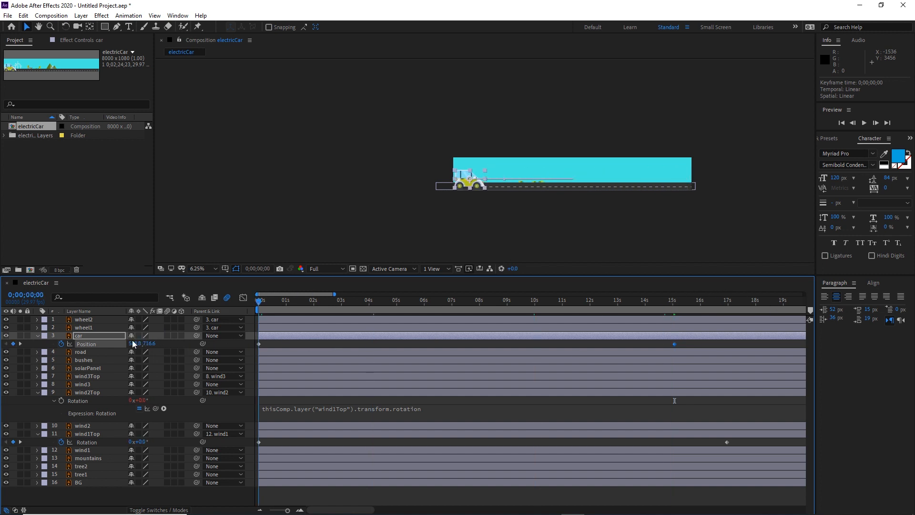
{"action": "key", "text": "space"}
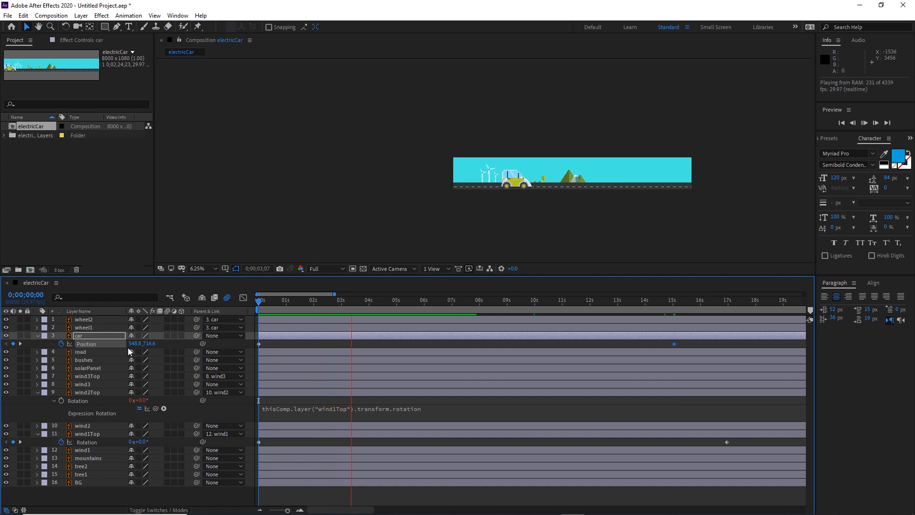
{"action": "key", "text": "space"}
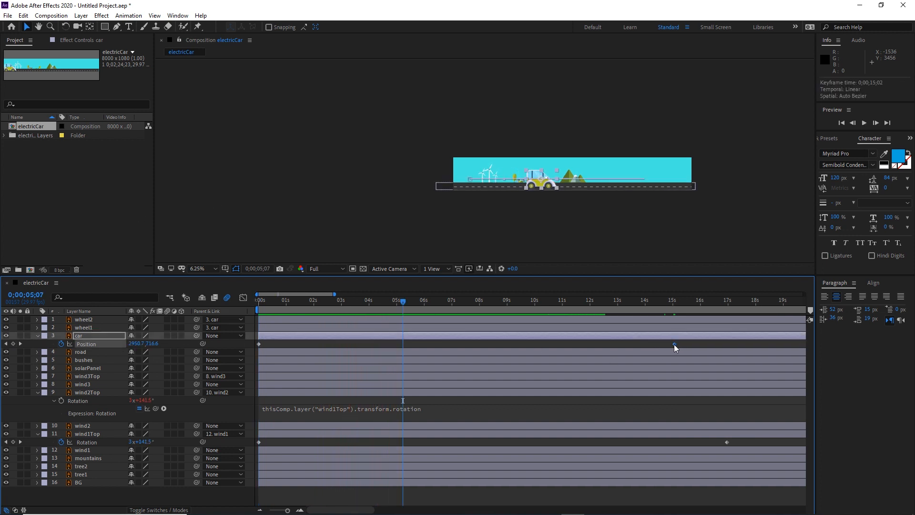
- Speed up the car by moving its end Position keyframe to 0;00;10;02, and preview the motion
{"action": "left_click_drag", "start_coordinate": [673, 344], "coordinate": [535, 339]}
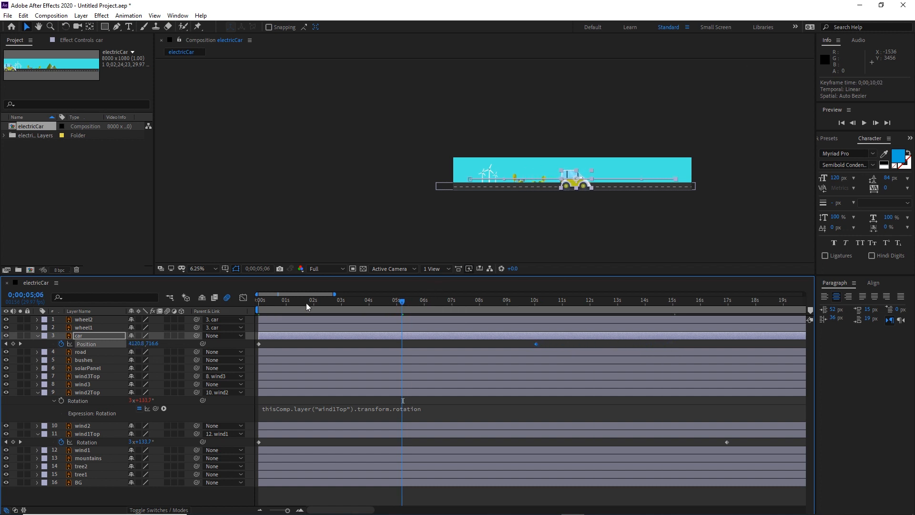
{"action": "key", "text": "space"}
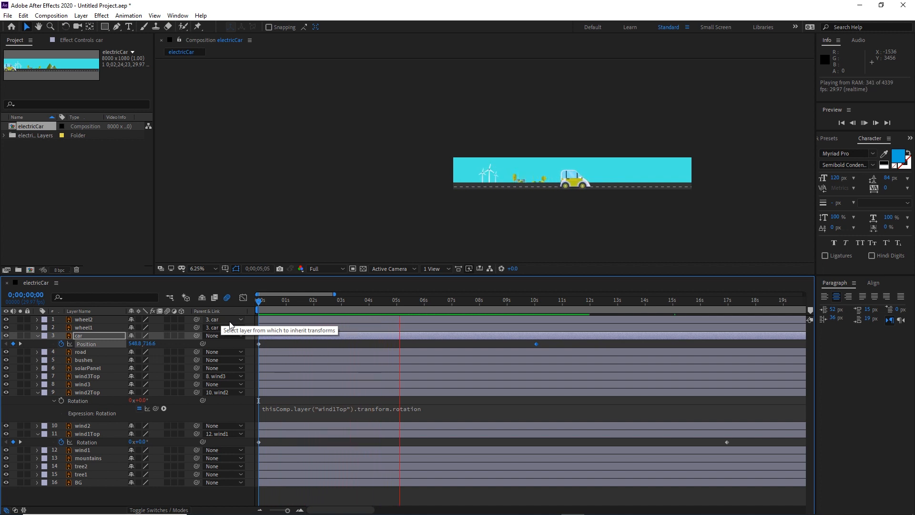
{"action": "key", "text": "space"}
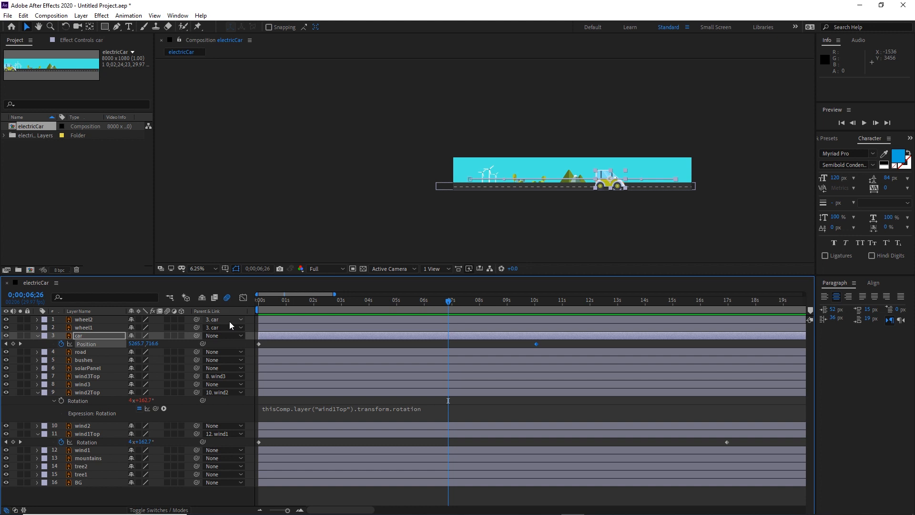
- Set the electricCar composition's width to 10000 px, keeping the aspect ratio unlocked
{"action": "right_click", "coordinate": [32, 126]}
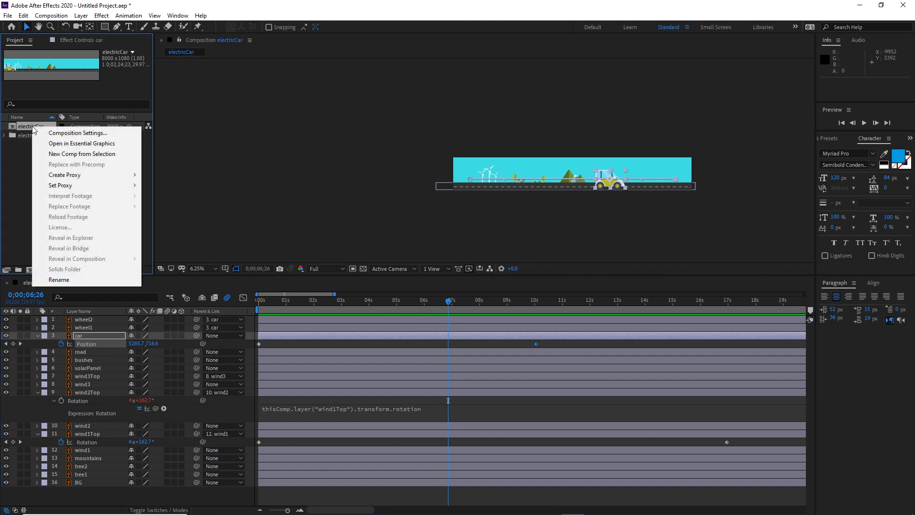
{"action": "left_click", "coordinate": [58, 133]}
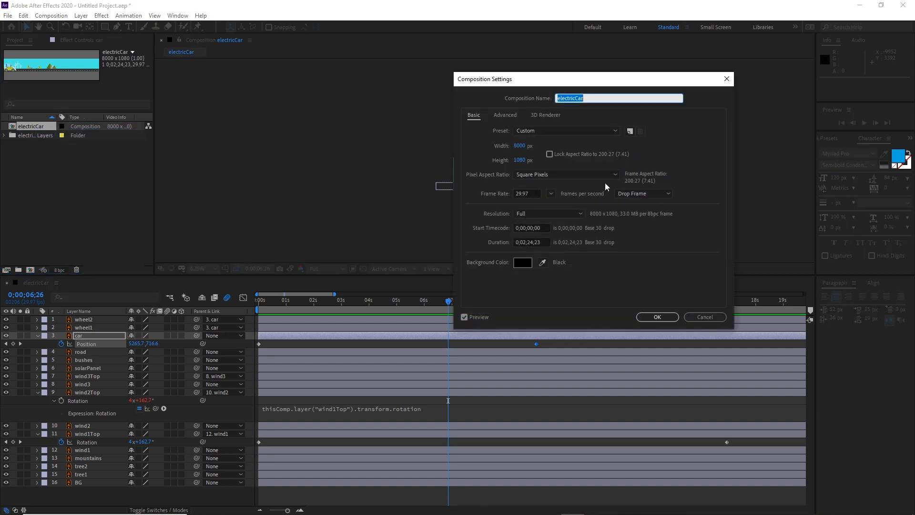
{"action": "left_click", "coordinate": [550, 154]}
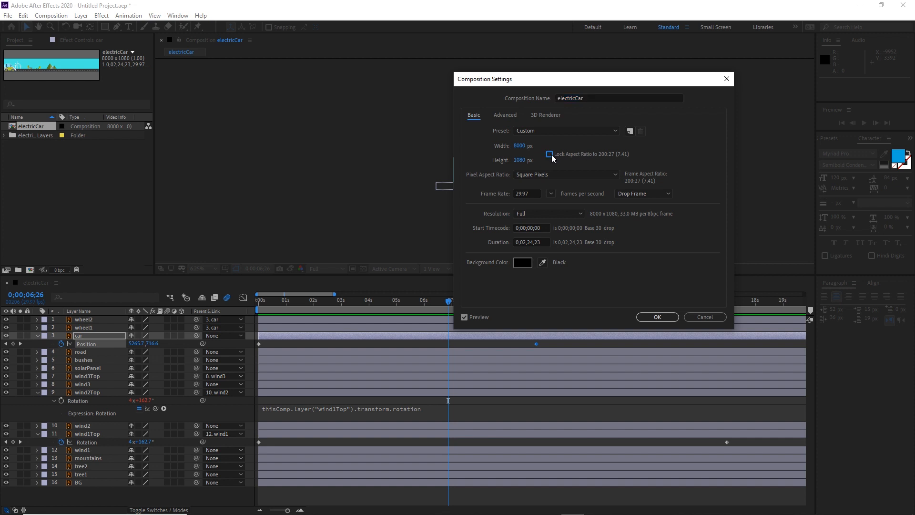
{"action": "left_click", "coordinate": [520, 148]}
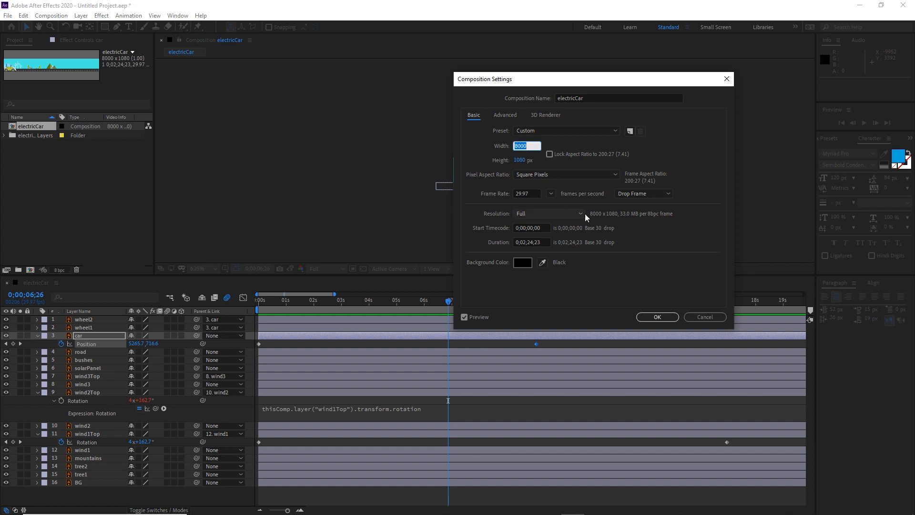
{"action": "type", "text": "10000"}
{"action": "left_click", "coordinate": [661, 315]}
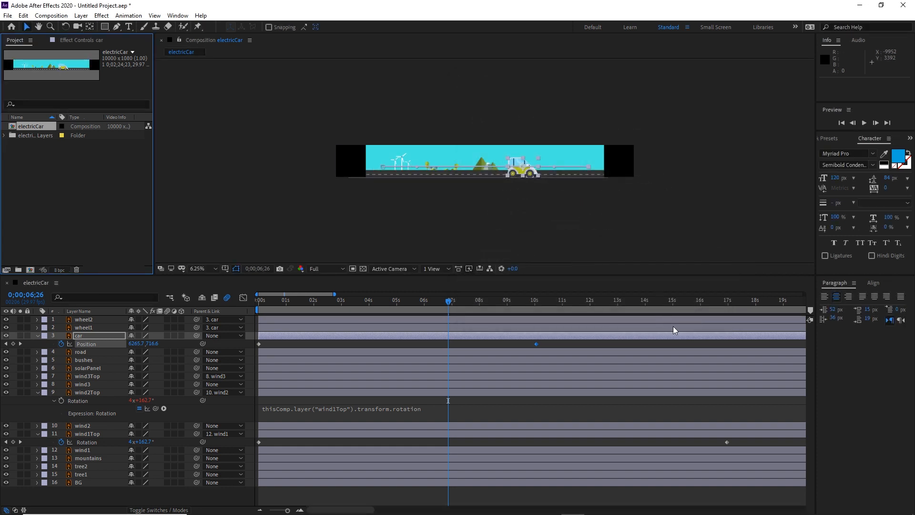
- Stretch the BG layer horizontally to cover the full width of the composition
{"action": "left_click", "coordinate": [598, 157]}
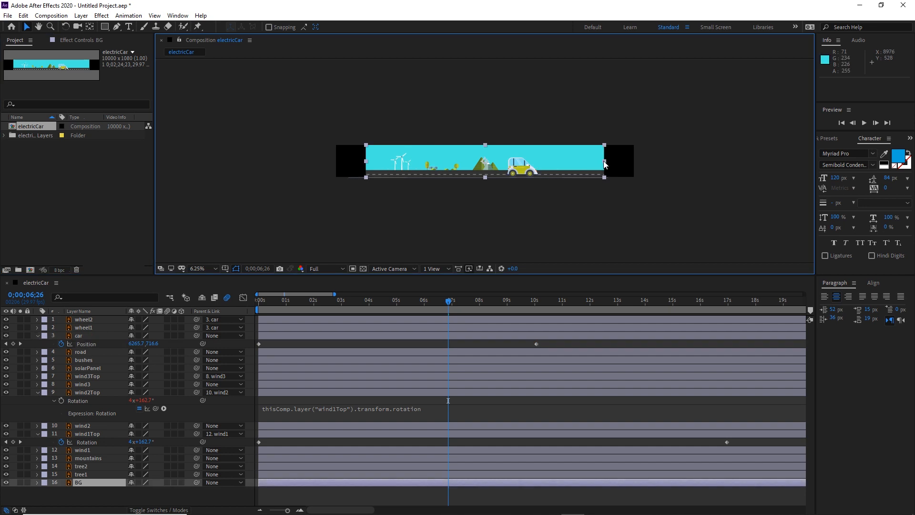
{"action": "left_click_drag", "start_coordinate": [604, 163], "coordinate": [636, 161]}
{"action": "left_click", "coordinate": [590, 124]}
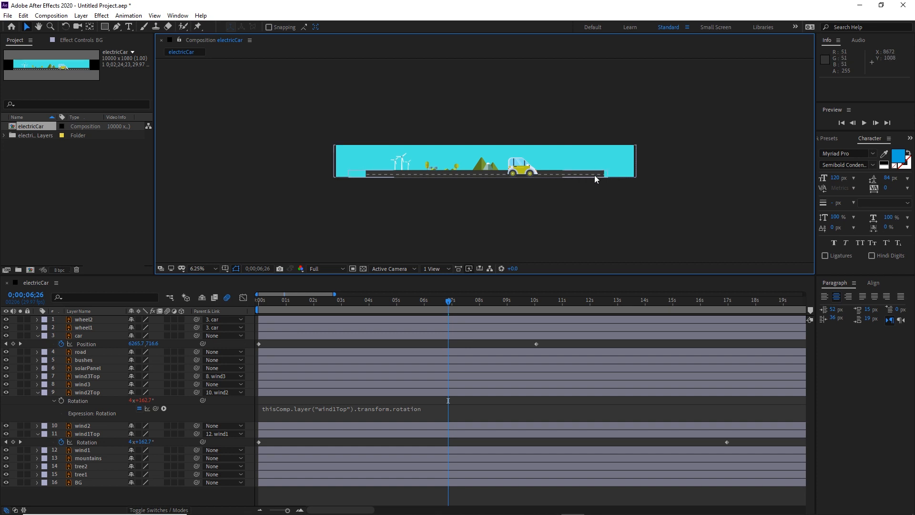
- Stretch the road layer horizontally to about 129% so it extends past both ends of the composition
{"action": "scroll", "coordinate": [594, 175], "scroll_direction": "up", "scroll_amount": 1}
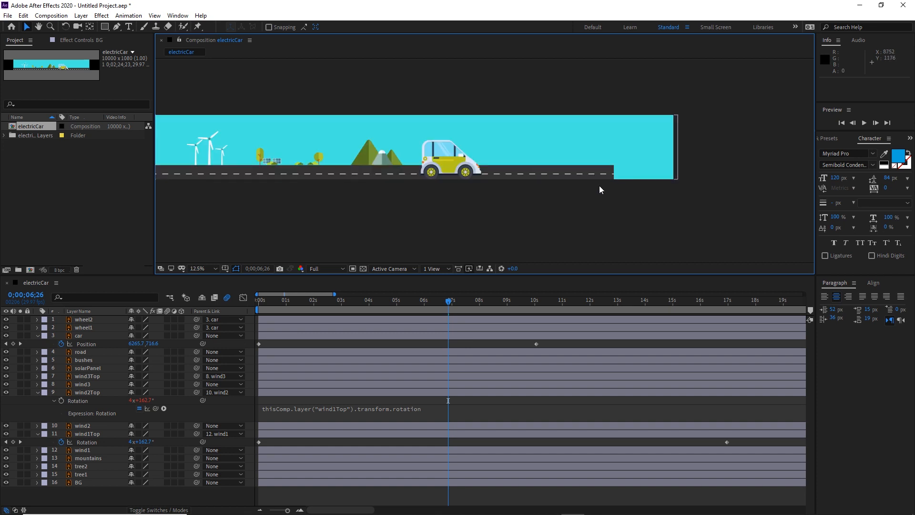
{"action": "left_click", "coordinate": [561, 179]}
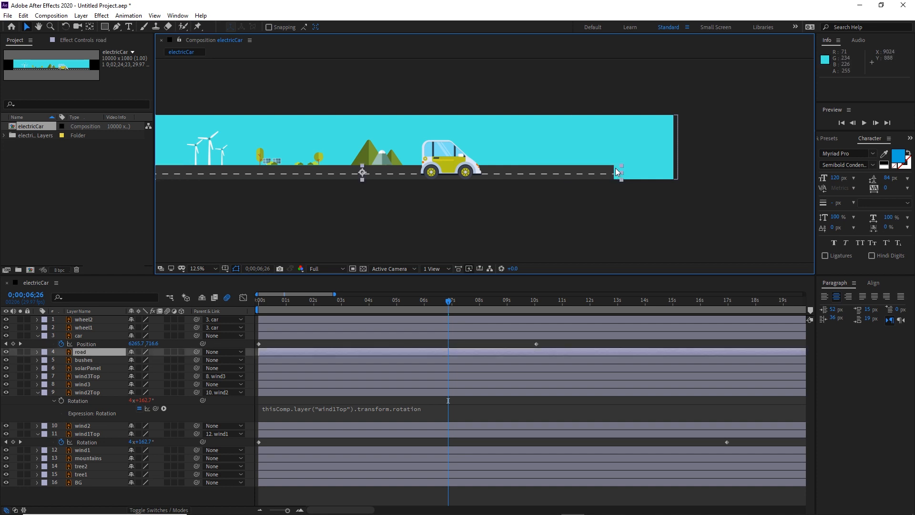
{"action": "scroll", "coordinate": [617, 172], "scroll_direction": "down", "scroll_amount": 1}
{"action": "left_click_drag", "start_coordinate": [619, 171], "coordinate": [639, 169]}
{"action": "key", "text": "ctrl+z"}
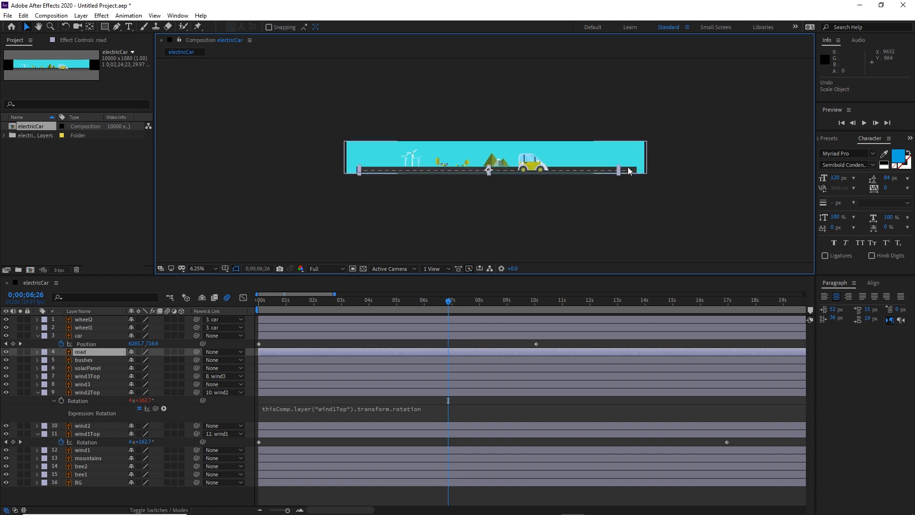
{"action": "scroll", "coordinate": [586, 184], "scroll_direction": "up", "scroll_amount": 1}
{"action": "left_click_drag", "start_coordinate": [651, 154], "coordinate": [726, 156]}
{"action": "scroll", "coordinate": [533, 202], "scroll_direction": "down", "scroll_amount": 1}
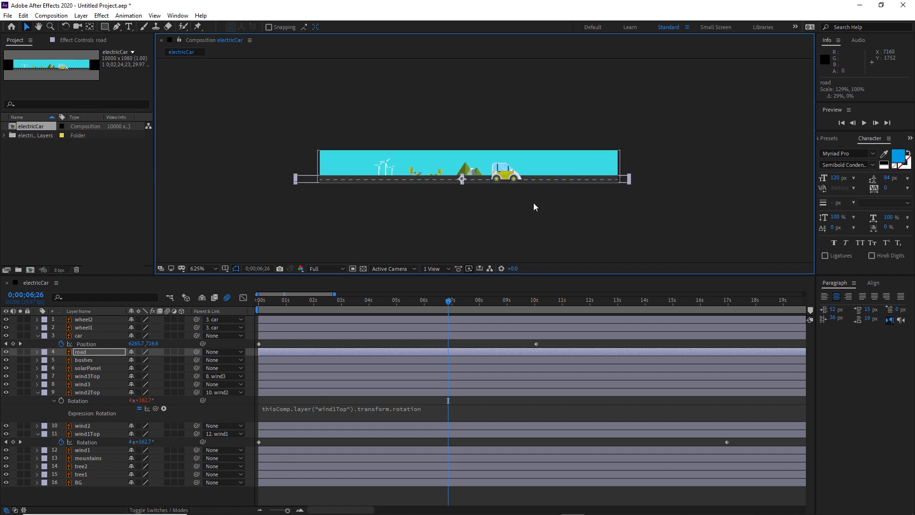
{"action": "left_click", "coordinate": [533, 202]}
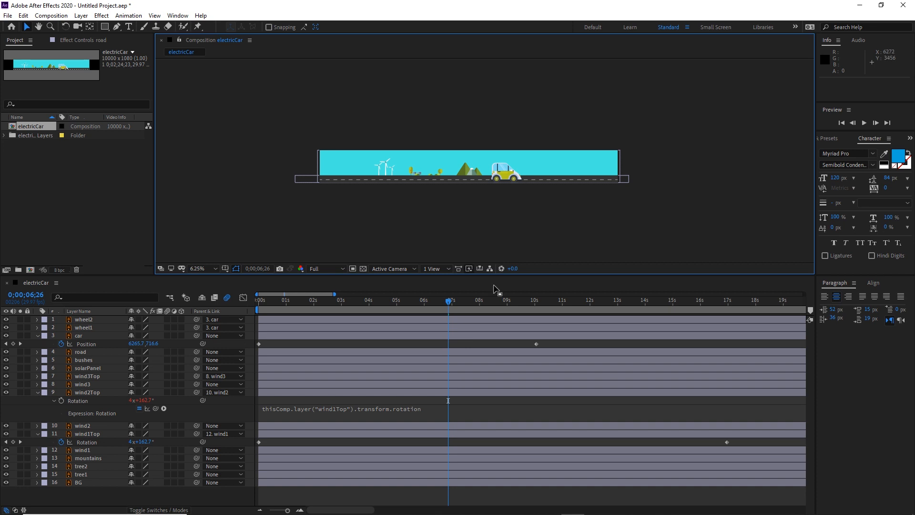
- Save the project and set the car's starting Position X to 604.8 at 0;00;00;00
{"action": "left_click_drag", "start_coordinate": [451, 300], "coordinate": [250, 314]}
{"action": "key", "text": "ctrl+s"}
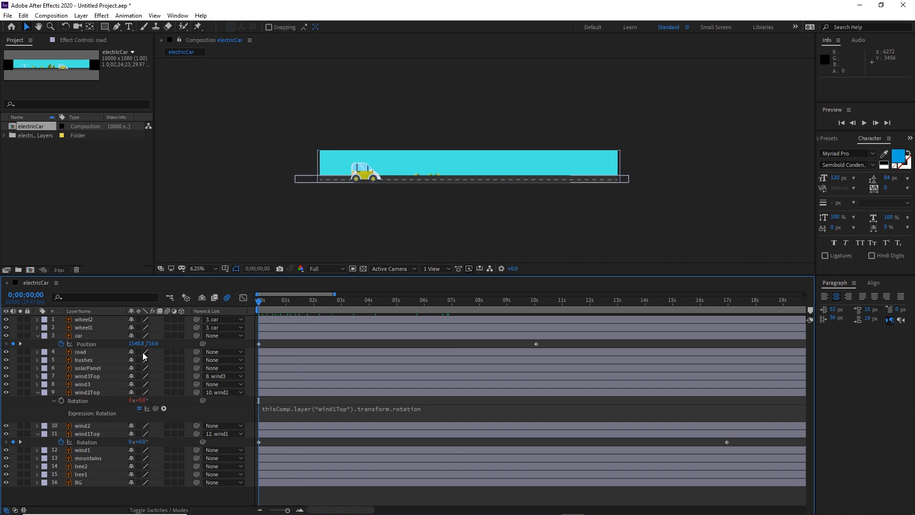
{"action": "left_click_drag", "start_coordinate": [136, 343], "coordinate": [56, 365]}
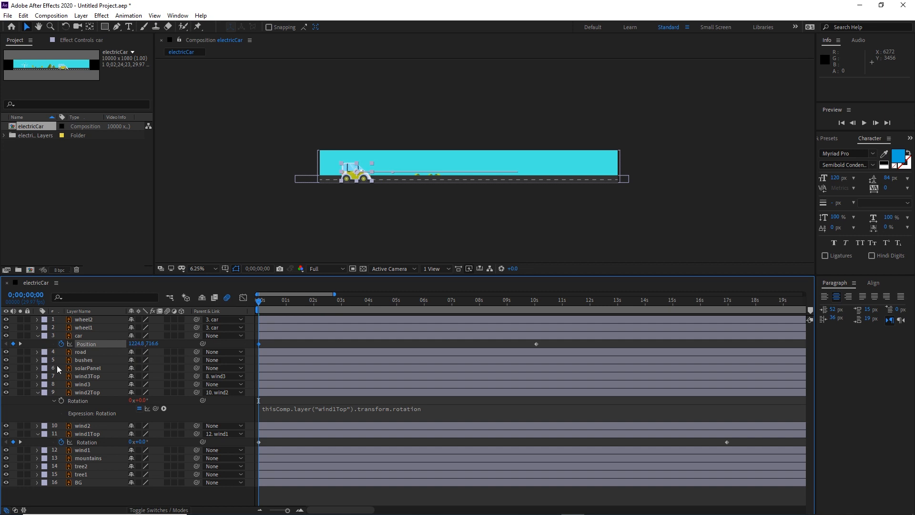
{"action": "left_click_drag", "start_coordinate": [141, 343], "coordinate": [29, 355]}
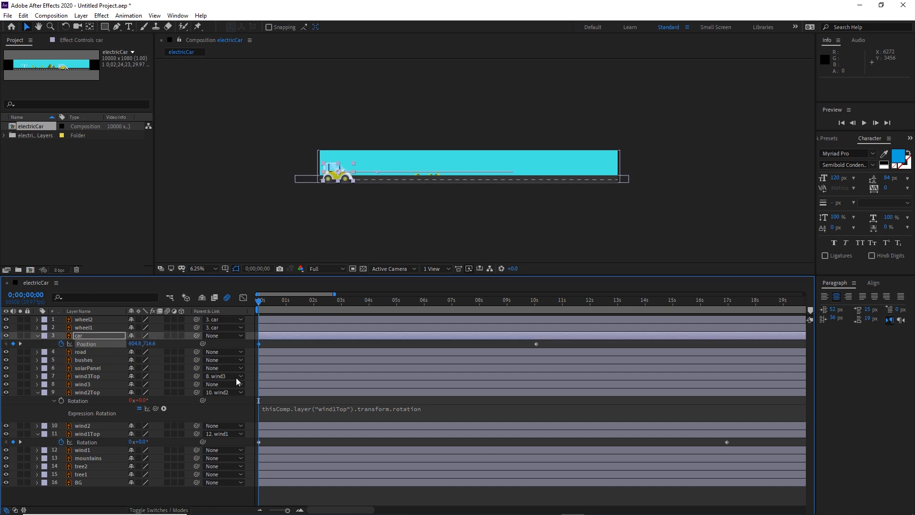
- Set the car's Position X to 9329.8 at its 0;00;10;02 keyframe and return to the start of the timeline
{"action": "left_click_drag", "start_coordinate": [260, 301], "coordinate": [535, 313]}
{"action": "left_click_drag", "start_coordinate": [139, 343], "coordinate": [563, 360]}
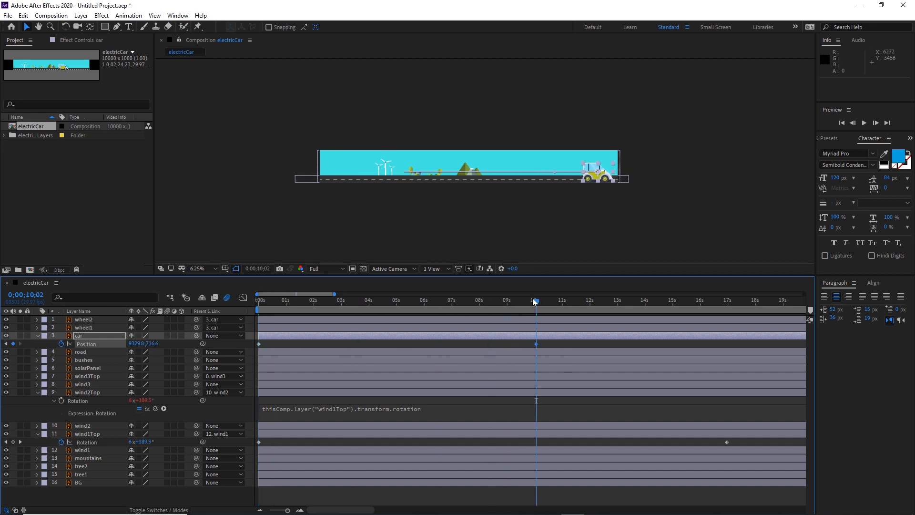
{"action": "left_click_drag", "start_coordinate": [535, 301], "coordinate": [158, 311]}
{"action": "left_click", "coordinate": [281, 228]}
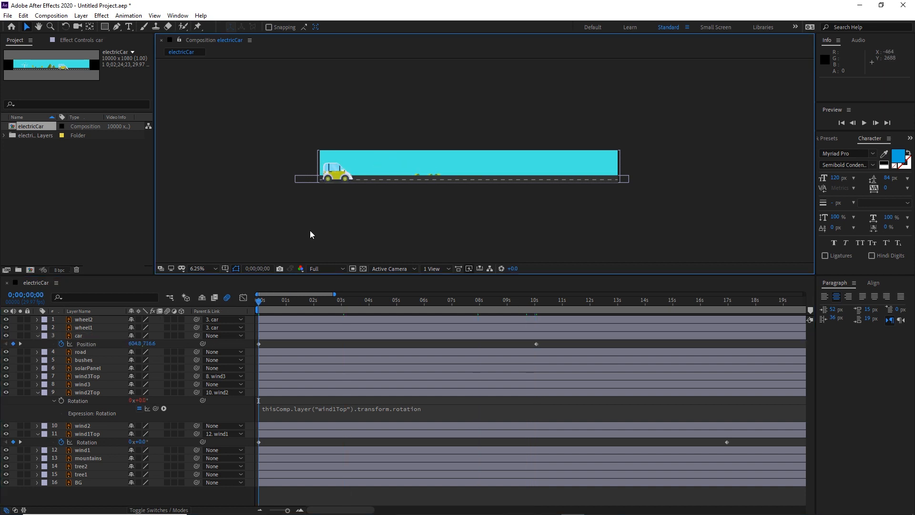
- Start keyframing the wheel1 layer's Rotation at 0;00;00;00
{"action": "scroll", "coordinate": [352, 179], "scroll_direction": "up", "scroll_amount": 1}
{"action": "scroll", "coordinate": [353, 178], "scroll_direction": "up", "scroll_amount": 1}
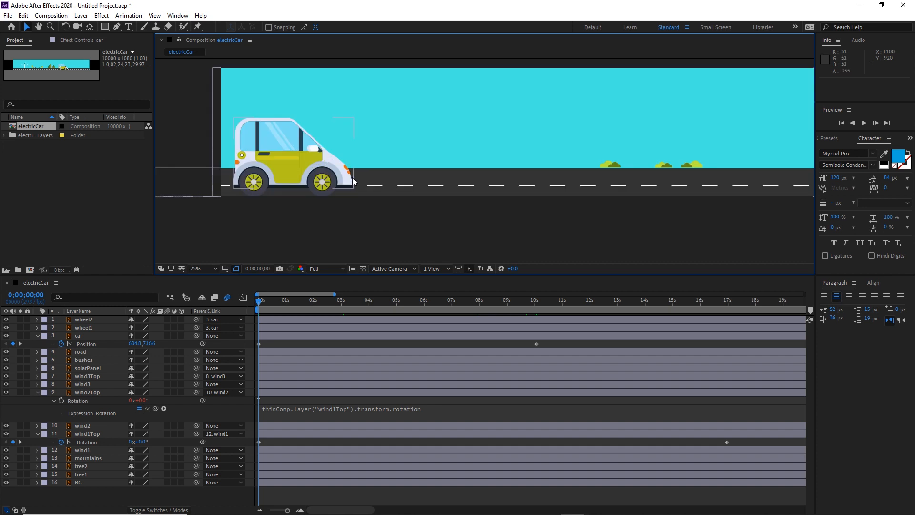
{"action": "left_click", "coordinate": [84, 327]}
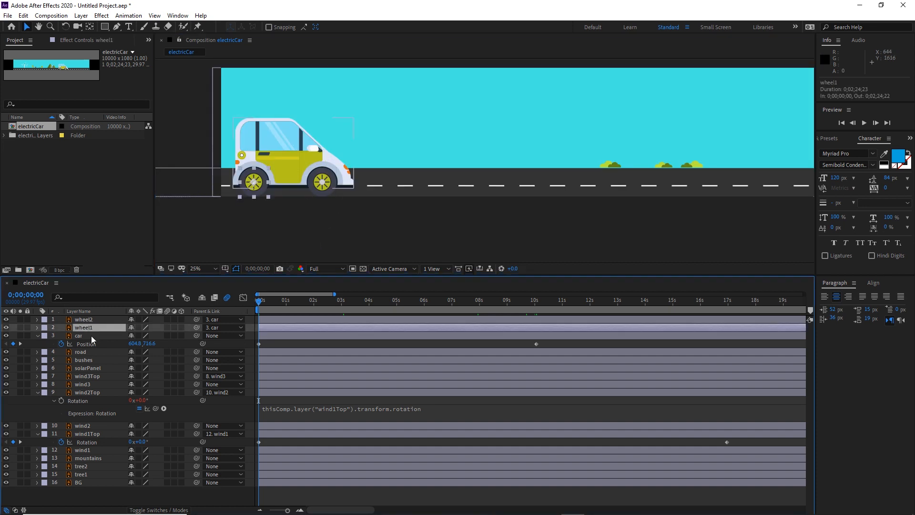
{"action": "key", "text": "r"}
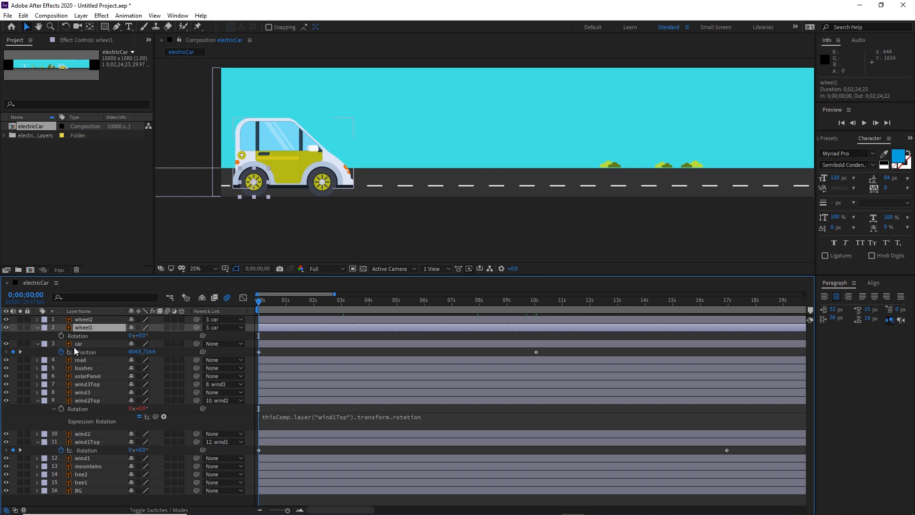
{"action": "left_click", "coordinate": [61, 336]}
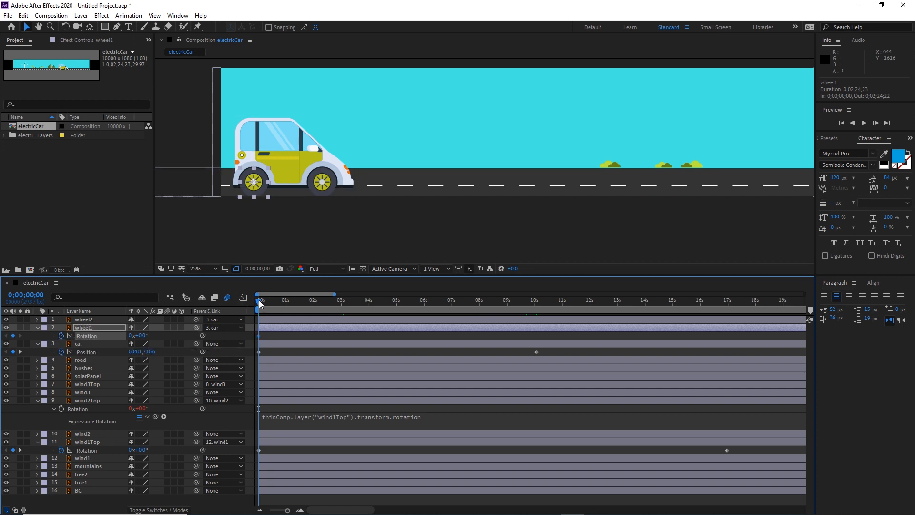
- Set wheel1's Rotation to 20 full revolutions at 0;00;10;02 and preview the animation from the start
{"action": "left_click_drag", "start_coordinate": [259, 299], "coordinate": [538, 303]}
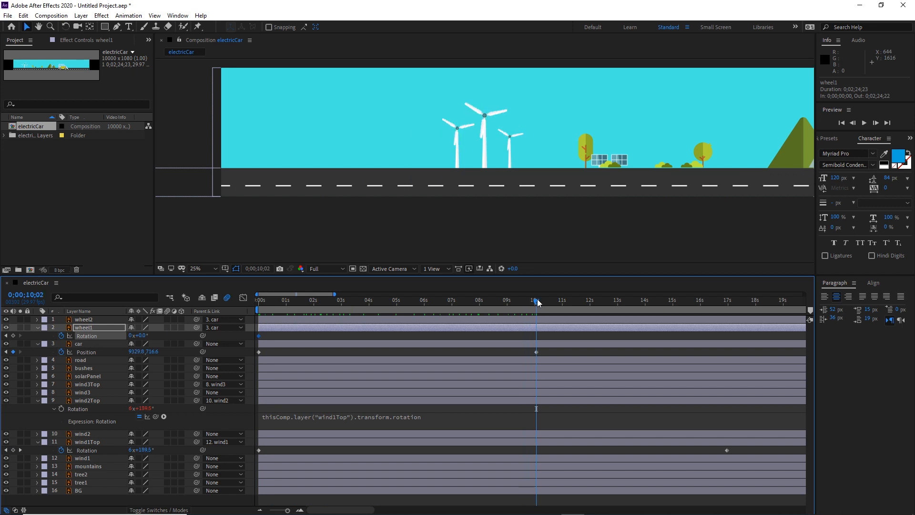
{"action": "left_click", "coordinate": [130, 335]}
{"action": "type", "text": "2"}
{"action": "key", "text": "Return"}
{"action": "left_click_drag", "start_coordinate": [536, 299], "coordinate": [247, 310]}
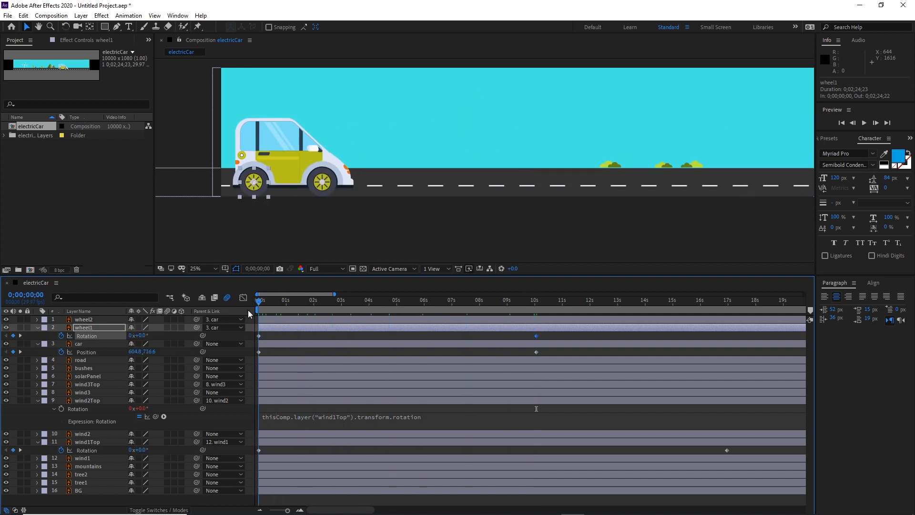
{"action": "key", "text": "space"}
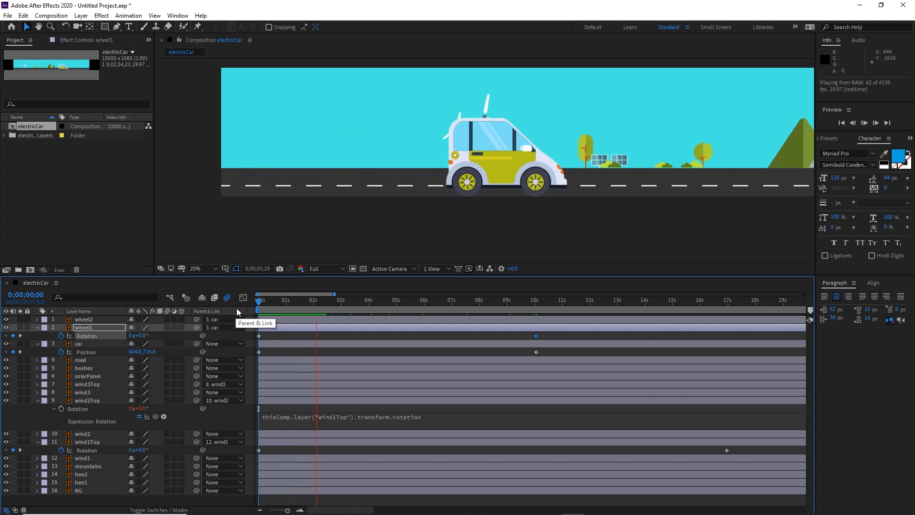
- Link wheel2's Rotation to wheel1's Rotation with an expression and preview both wheels turning
{"action": "left_click", "coordinate": [110, 321]}
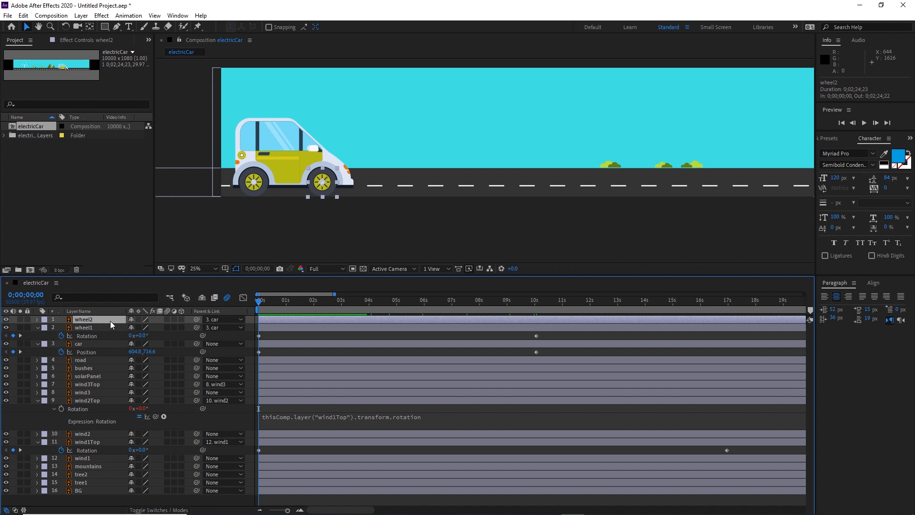
{"action": "key", "text": "r"}
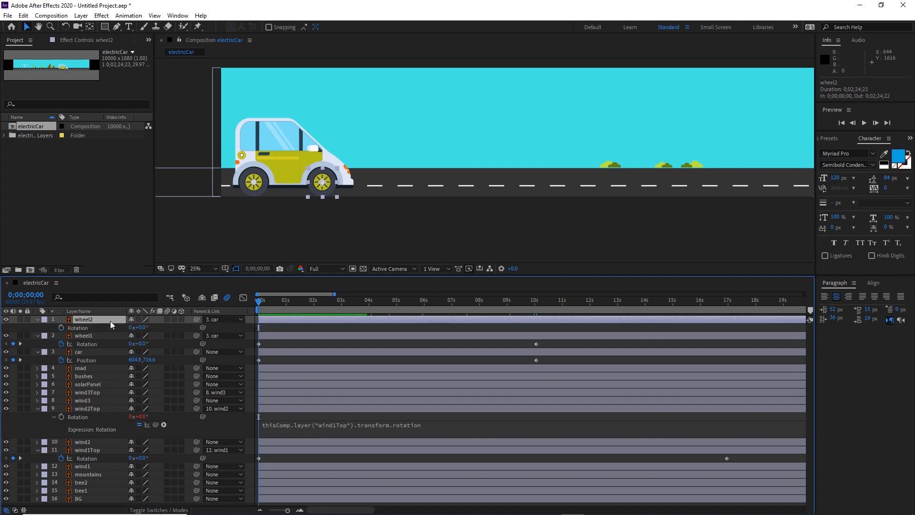
{"action": "left_click", "coordinate": [61, 328], "text": "alt"}
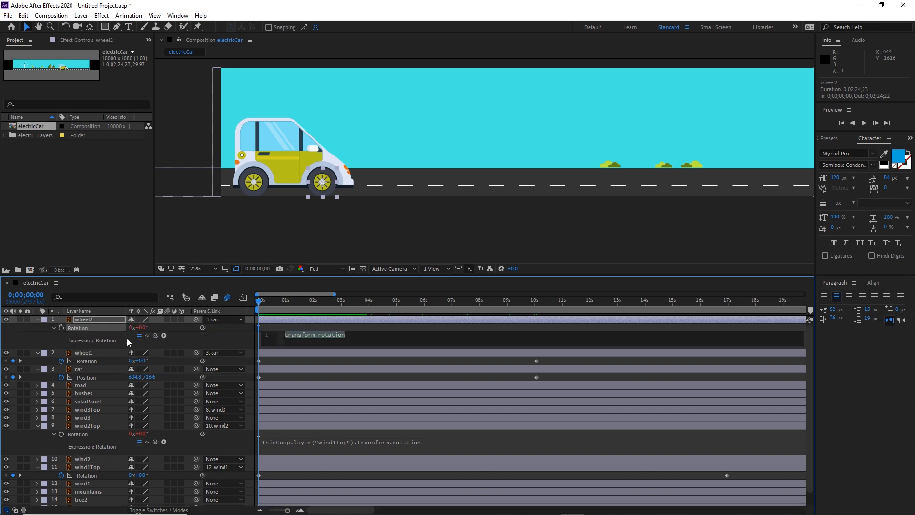
{"action": "left_click_drag", "start_coordinate": [156, 335], "coordinate": [93, 362]}
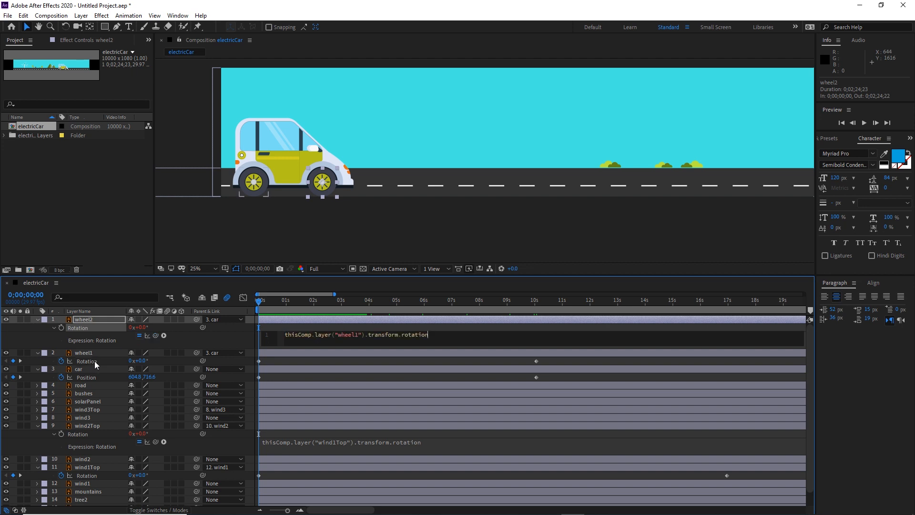
{"action": "left_click", "coordinate": [461, 327]}
{"action": "key", "text": "space"}
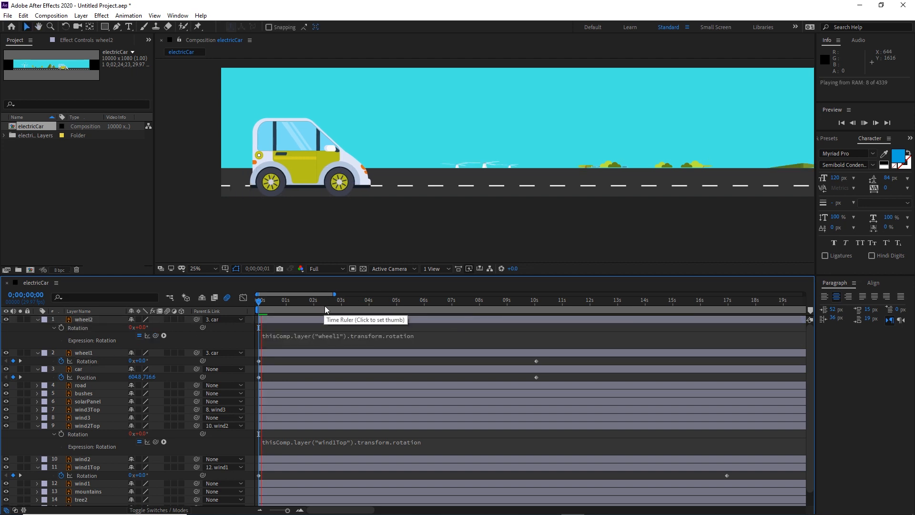
{"action": "key", "text": "space"}
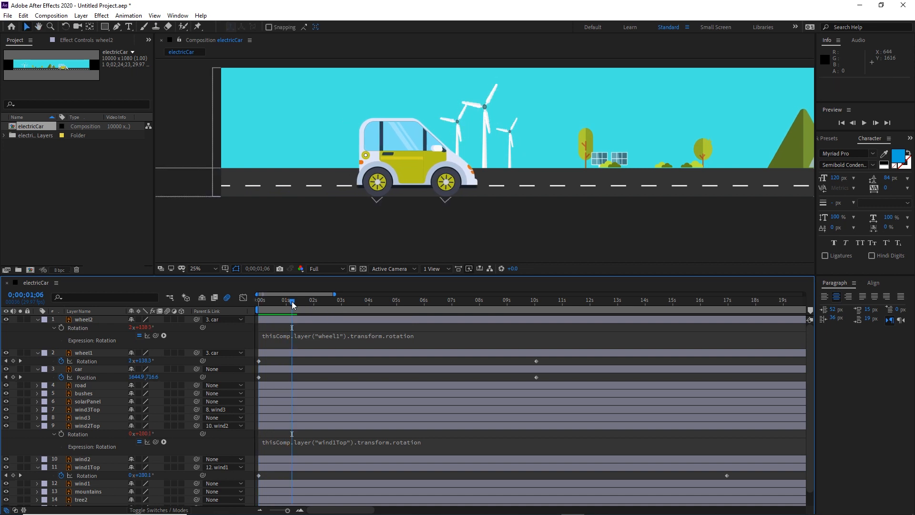
- Set wheel1's Rotation to 15 revolutions at its 0;00;10;02 keyframe and preview from the start
{"action": "left_click_drag", "start_coordinate": [292, 305], "coordinate": [536, 309]}
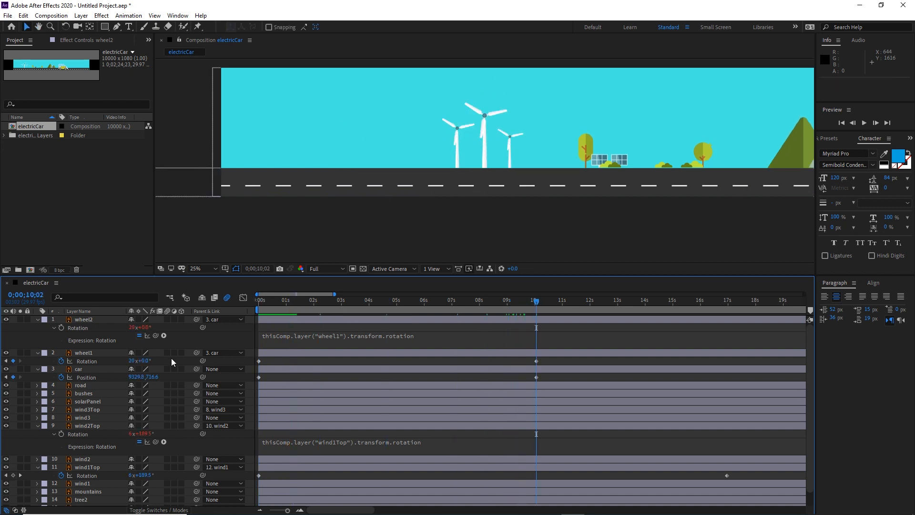
{"action": "left_click", "coordinate": [132, 361]}
{"action": "type", "text": "15"}
{"action": "key", "text": "Return"}
{"action": "key", "text": "Home"}
{"action": "key", "text": "space"}
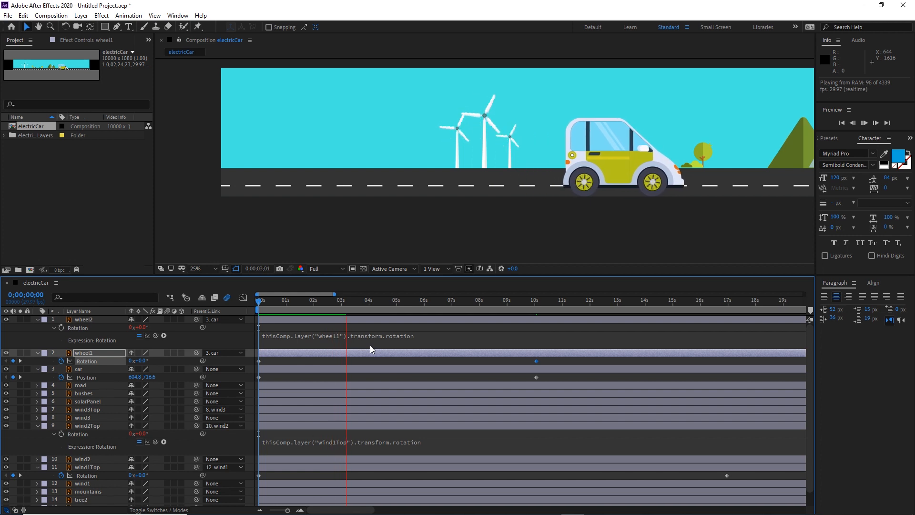
{"action": "key", "text": "space"}
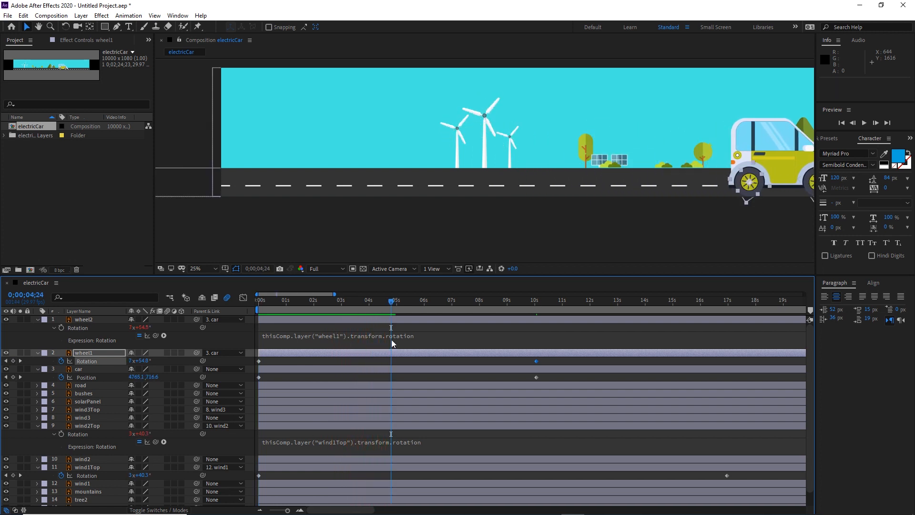
- Return to the start of the timeline, collapse the properties of all layers and deselect them
{"action": "scroll", "coordinate": [578, 224], "scroll_direction": "down", "scroll_amount": 1}
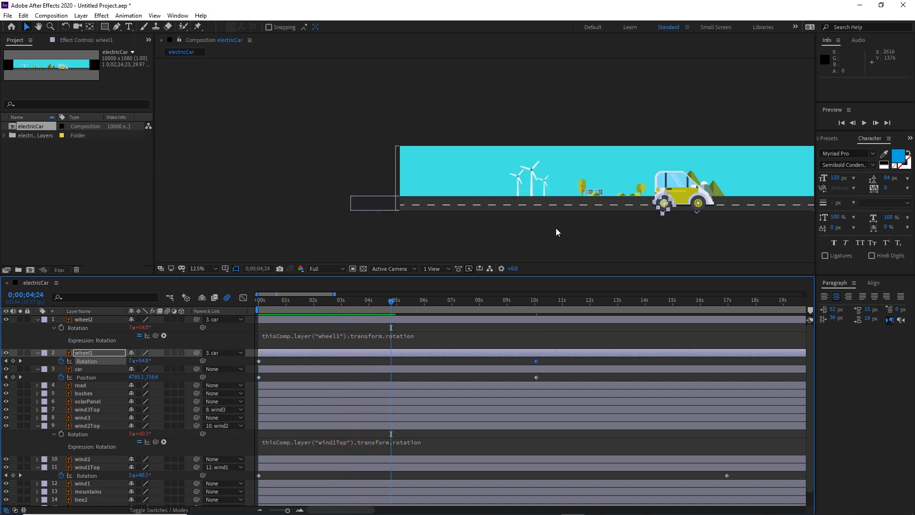
{"action": "left_click_drag", "start_coordinate": [390, 299], "coordinate": [244, 299]}
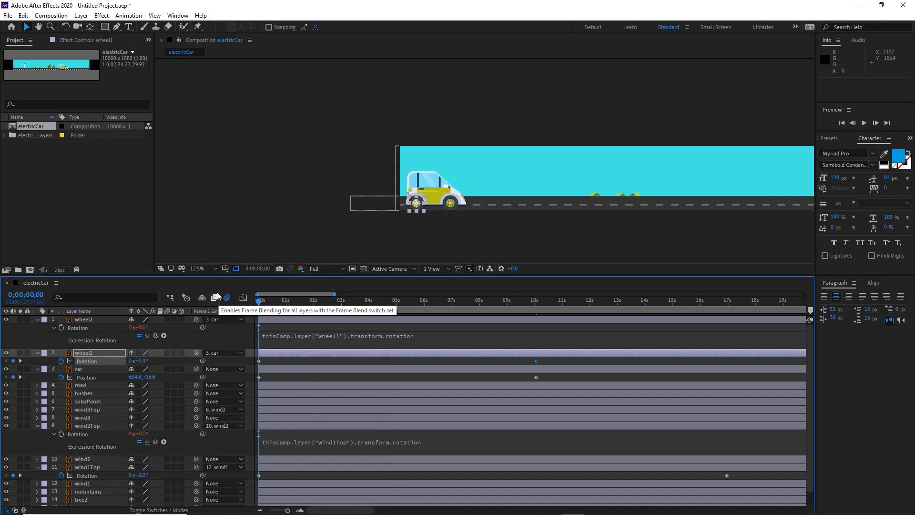
{"action": "key", "text": "ctrl+a"}
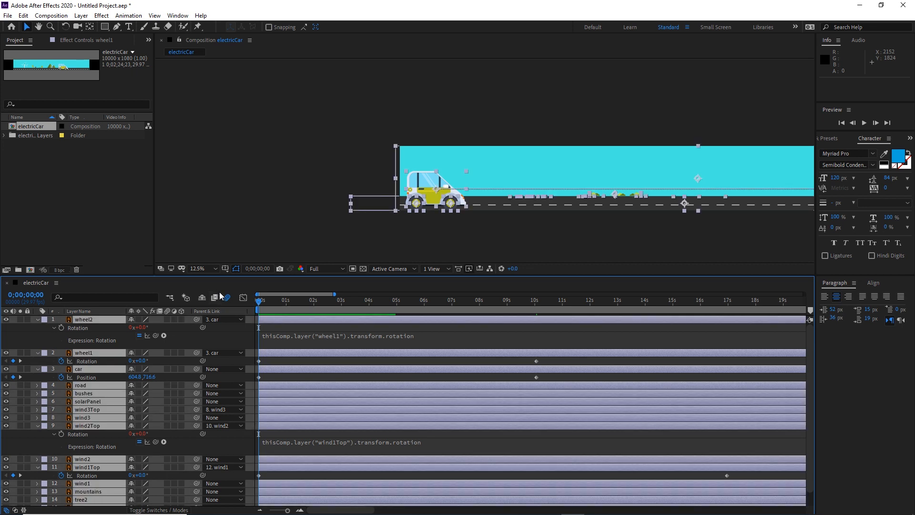
{"action": "left_click", "coordinate": [38, 320]}
{"action": "left_click", "coordinate": [118, 464]}
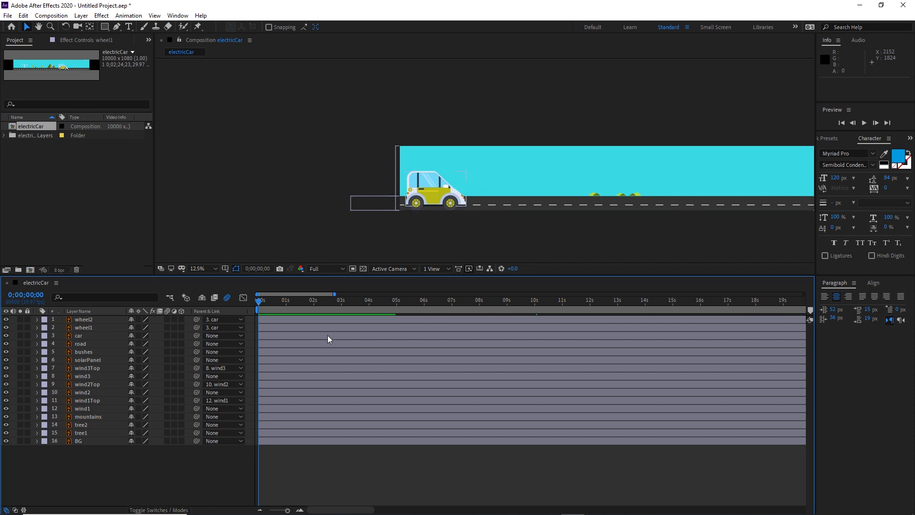
- Duplicate the tree2 layer and shift the copy horizontally to about X 6500, past the mountains
{"action": "left_click_drag", "start_coordinate": [258, 300], "coordinate": [309, 311]}
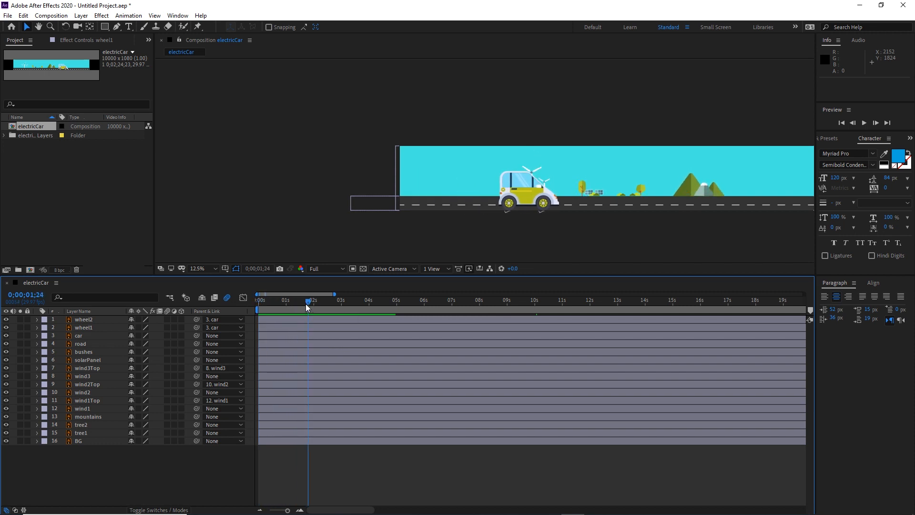
{"action": "left_click", "coordinate": [84, 432]}
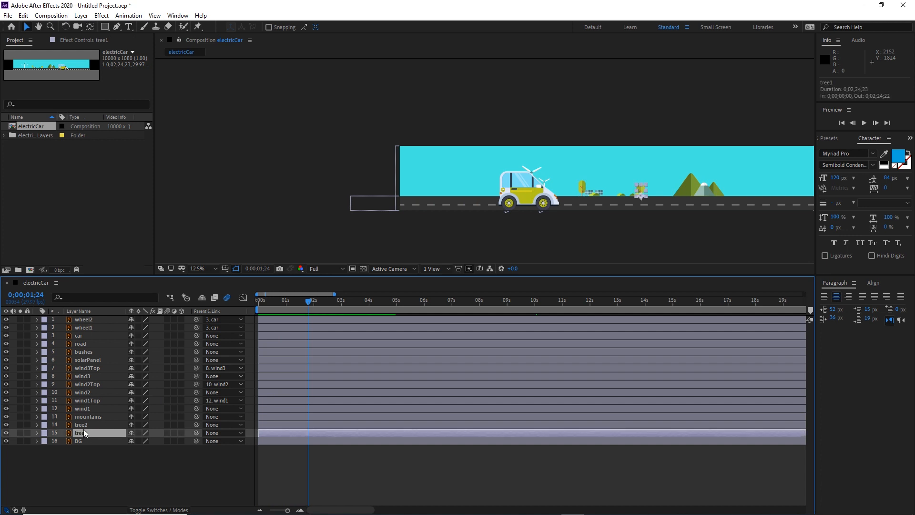
{"action": "left_click", "coordinate": [81, 425]}
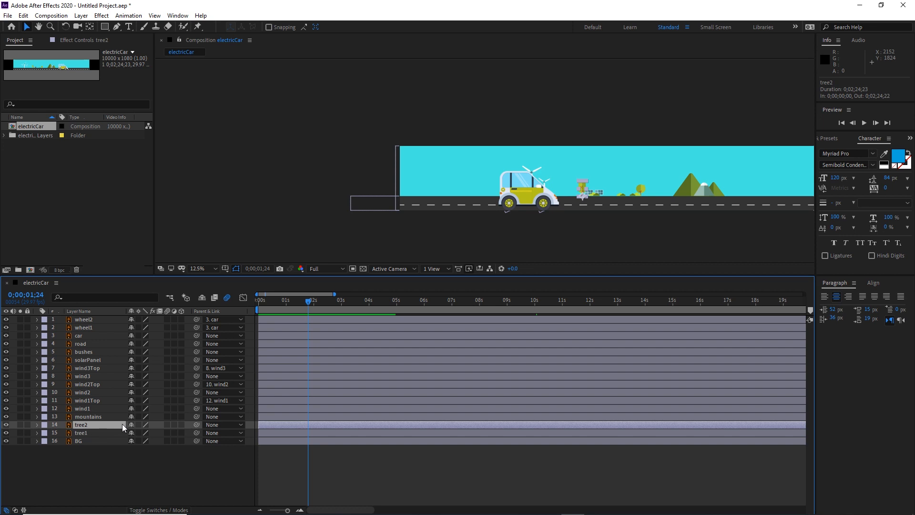
{"action": "key", "text": "ctrl+d"}
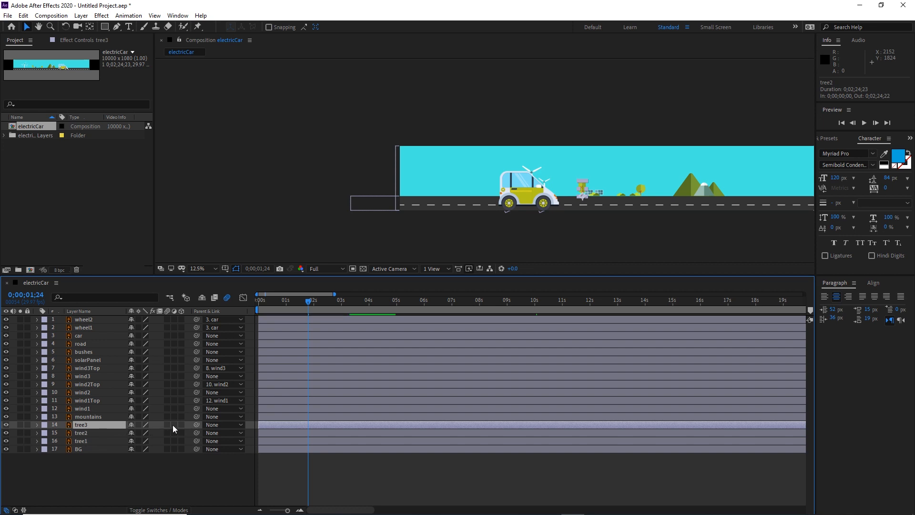
{"action": "key", "text": "shift+Right"}
{"action": "key", "text": "shift+Right"}
{"action": "key", "text": "shift+Right"}
{"action": "key", "text": "shift+Right"}
{"action": "key", "text": "shift+Right"}
{"action": "key", "text": "shift+Right"}
{"action": "key", "text": "shift+Right"}
{"action": "key", "text": "shift+Right"}
{"action": "key", "text": "shift+Right"}
{"action": "key", "text": "shift+Right"}
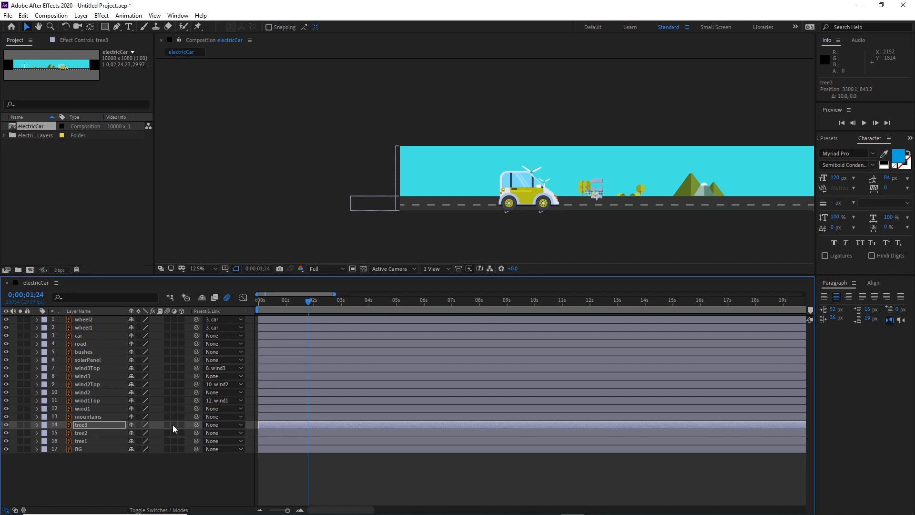
{"action": "key", "text": "shift+Right"}
{"action": "key", "text": "shift+Right"}
{"action": "key", "text": "shift+Right"}
{"action": "key", "text": "shift+Right"}
{"action": "key", "text": "shift+Right"}
{"action": "key", "text": "shift+Right"}
{"action": "key", "text": "shift+Right"}
{"action": "key", "text": "shift+Right"}
{"action": "key", "text": "shift+Right"}
{"action": "key", "text": "shift+Right"}
{"action": "key", "text": "shift+Right"}
{"action": "key", "text": "shift+Right"}
{"action": "key", "text": "shift+Right"}
{"action": "key", "text": "shift+Right"}
{"action": "key", "text": "shift+Right"}
{"action": "key", "text": "shift+Right"}
{"action": "key", "text": "shift+Right"}
{"action": "key", "text": "shift+Right"}
{"action": "key", "text": "shift+Right"}
{"action": "key", "text": "shift+Right"}
{"action": "left_click_drag", "start_coordinate": [731, 228], "coordinate": [433, 216]}
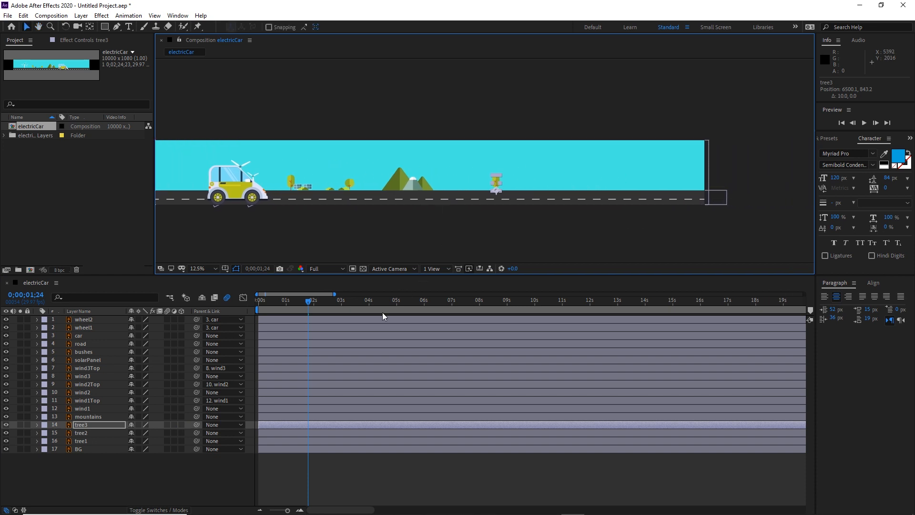
- Duplicate the tree3 layer and shift the copy horizontally to near the far end of the road
{"action": "key", "text": "ctrl+d"}
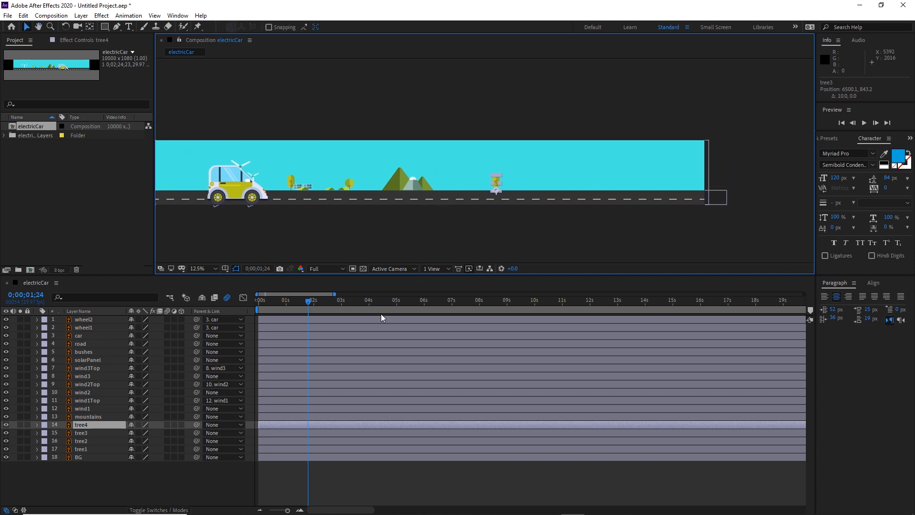
{"action": "key", "text": "shift+Right"}
{"action": "key", "text": "shift+Right"}
{"action": "key", "text": "shift+Right"}
{"action": "key", "text": "shift+Right"}
{"action": "key", "text": "shift+Right"}
{"action": "key", "text": "shift+Right"}
{"action": "key", "text": "shift+Right"}
{"action": "key", "text": "shift+Right"}
{"action": "key", "text": "shift+Right"}
{"action": "key", "text": "shift+Right"}
{"action": "key", "text": "shift+Right"}
{"action": "key", "text": "shift+Right"}
{"action": "key", "text": "shift+Right"}
{"action": "key", "text": "shift+Right"}
{"action": "key", "text": "shift+Right"}
{"action": "key", "text": "shift+Right"}
{"action": "key", "text": "shift+Right"}
{"action": "key", "text": "shift+Right"}
{"action": "key", "text": "shift+Right"}
{"action": "key", "text": "shift+Right"}
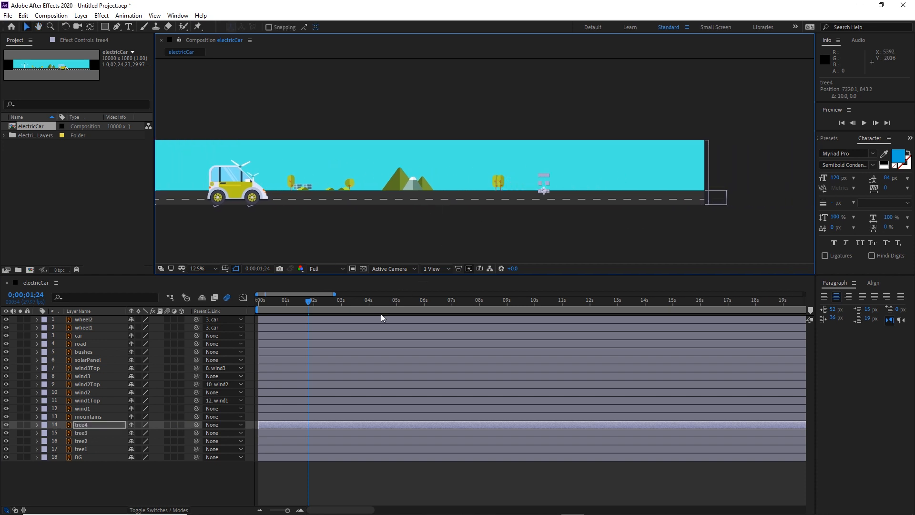
{"action": "key", "text": "shift+Right"}
{"action": "key", "text": "shift+Right"}
{"action": "key", "text": "shift+Right"}
{"action": "key", "text": "shift+Right"}
{"action": "key", "text": "shift+Right"}
{"action": "key", "text": "shift+Right"}
{"action": "key", "text": "shift+Right"}
{"action": "key", "text": "shift+Right"}
{"action": "key", "text": "shift+Right"}
{"action": "key", "text": "shift+Right"}
{"action": "key", "text": "shift+Right"}
{"action": "key", "text": "shift+Right"}
{"action": "key", "text": "shift+Right"}
{"action": "key", "text": "shift+Right"}
{"action": "key", "text": "shift+Right"}
{"action": "key", "text": "shift+Right"}
{"action": "key", "text": "shift+Right"}
{"action": "key", "text": "shift+Right"}
{"action": "key", "text": "shift+Right"}
{"action": "key", "text": "shift+Right"}
- Duplicate the mountains layer and move the copy 3600 px along the road, beside the last tree
{"action": "left_click", "coordinate": [89, 418]}
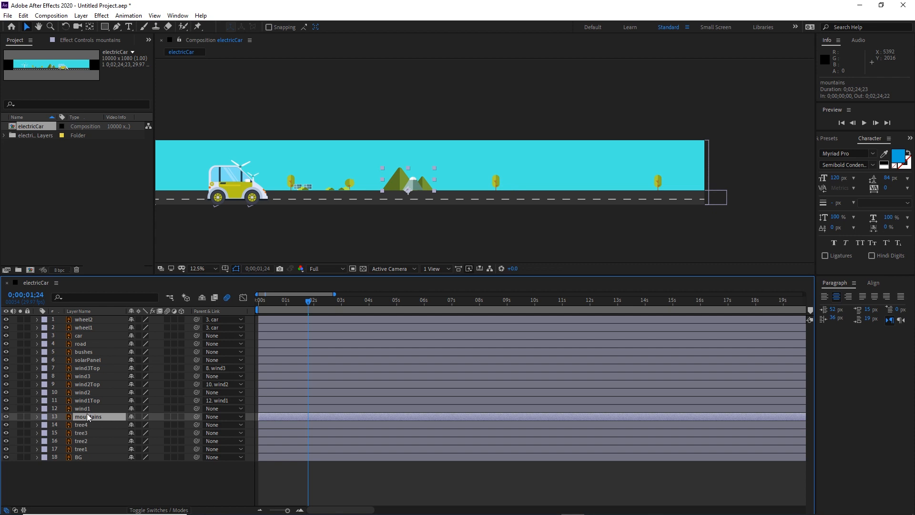
{"action": "key", "text": "ctrl+d"}
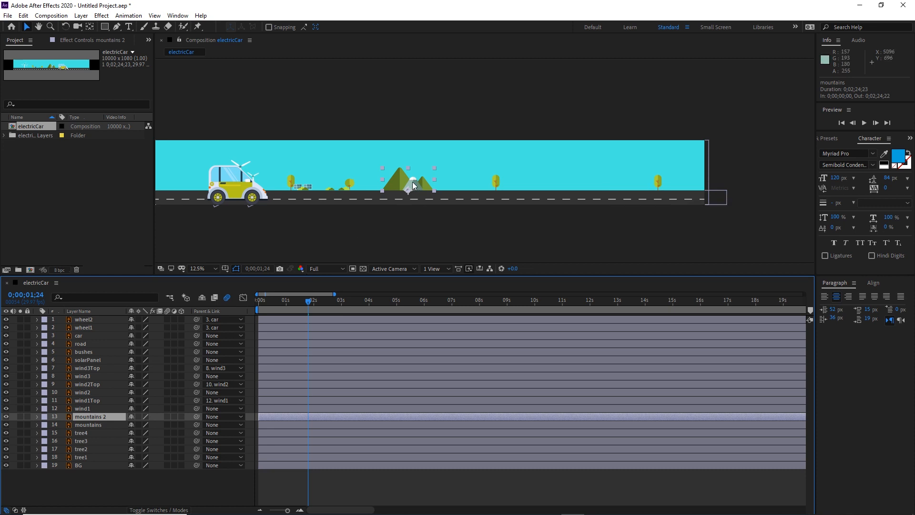
{"action": "left_click_drag", "start_coordinate": [414, 184], "coordinate": [628, 188]}
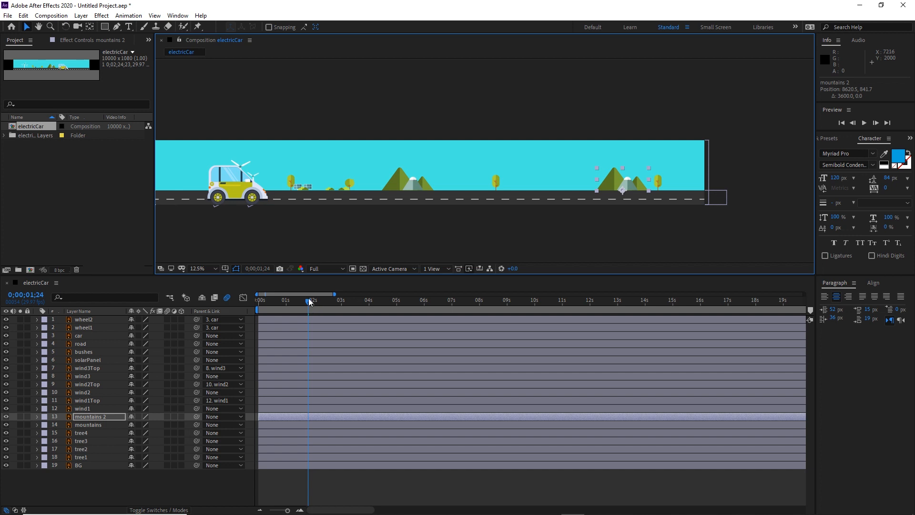
{"action": "mouse_move", "coordinate": [308, 305]}
{"action": "left_mouse_down"}
{"action": "mouse_move", "coordinate": [253, 304]}
{"action": "mouse_move", "coordinate": [305, 303]}
{"action": "left_mouse_up"}
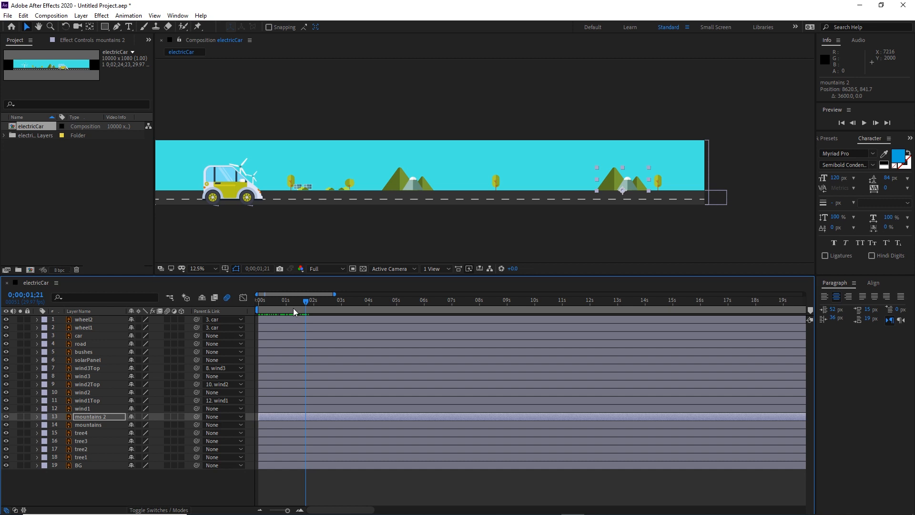
{"action": "left_click", "coordinate": [88, 408]}
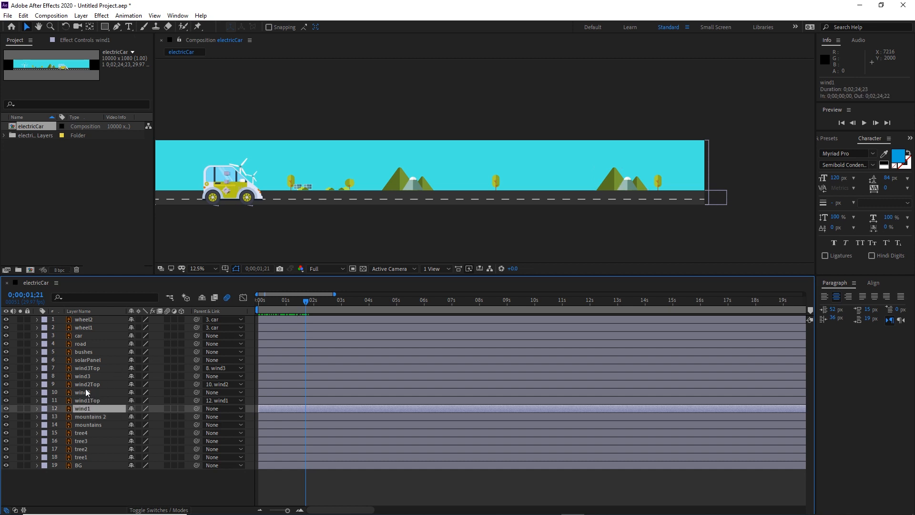
{"action": "left_click", "coordinate": [87, 368], "text": "shift"}
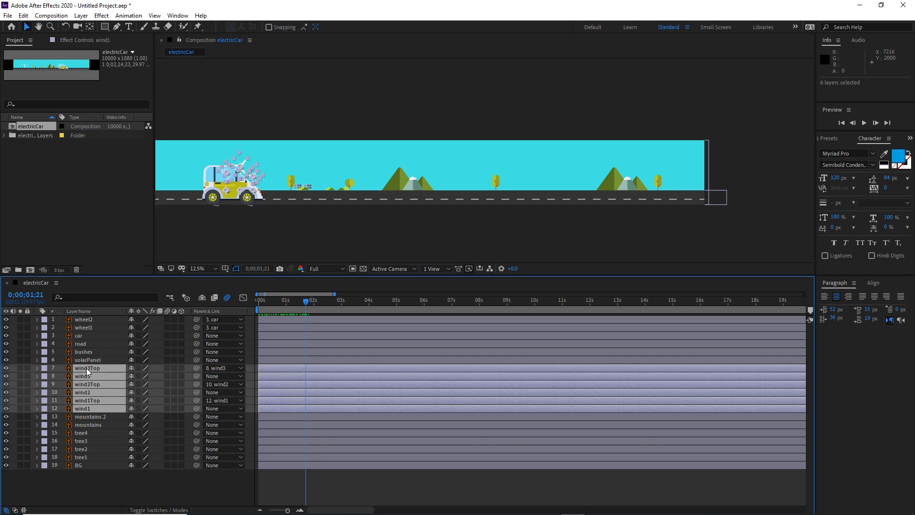
{"action": "right_click", "coordinate": [86, 393]}
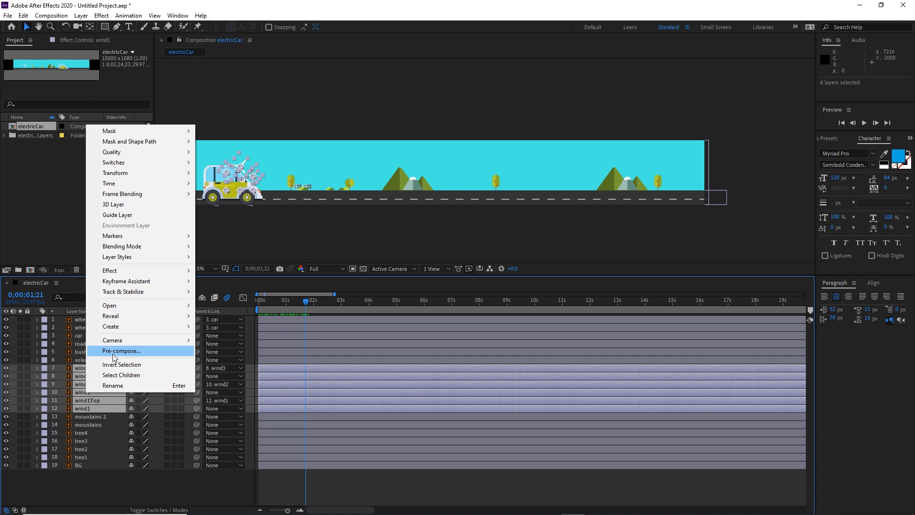
{"action": "left_click", "coordinate": [113, 501]}
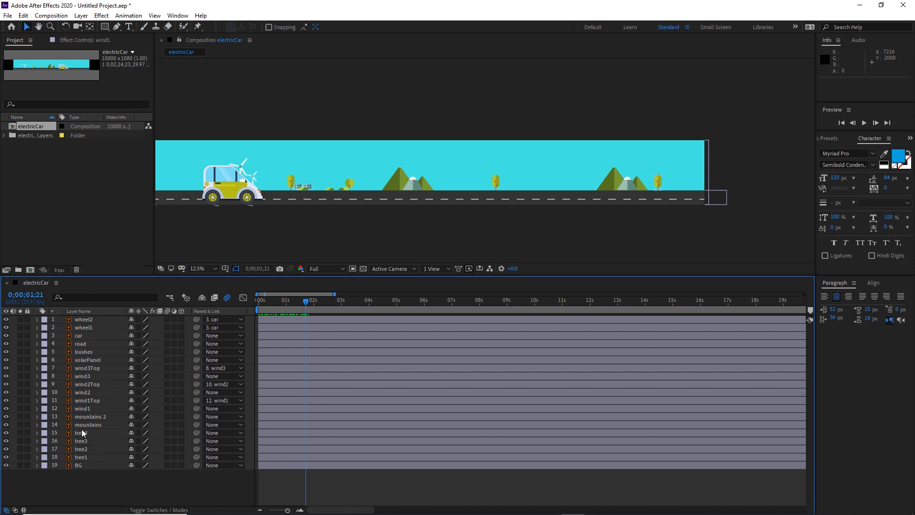
- Duplicate the six wind turbine layers, wind1 through wind3Top, and move the copies together in the layer stack to directly above solarPanel
{"action": "left_click", "coordinate": [84, 409]}
{"action": "left_click", "coordinate": [88, 369], "text": "shift"}
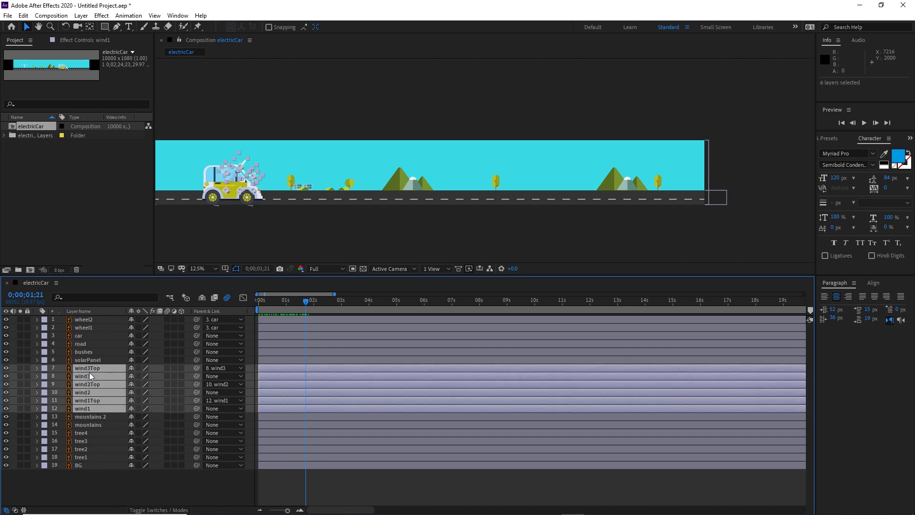
{"action": "key", "text": "ctrl+d"}
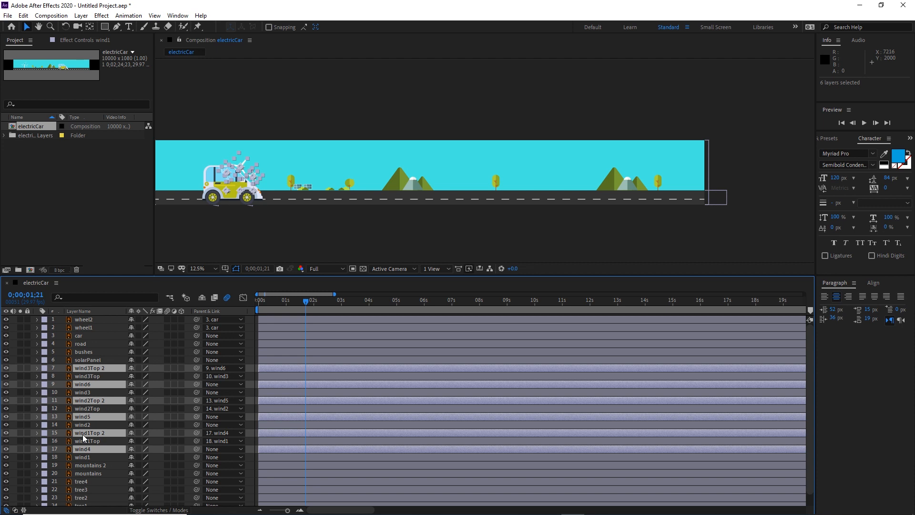
{"action": "left_click_drag", "start_coordinate": [82, 433], "coordinate": [83, 356]}
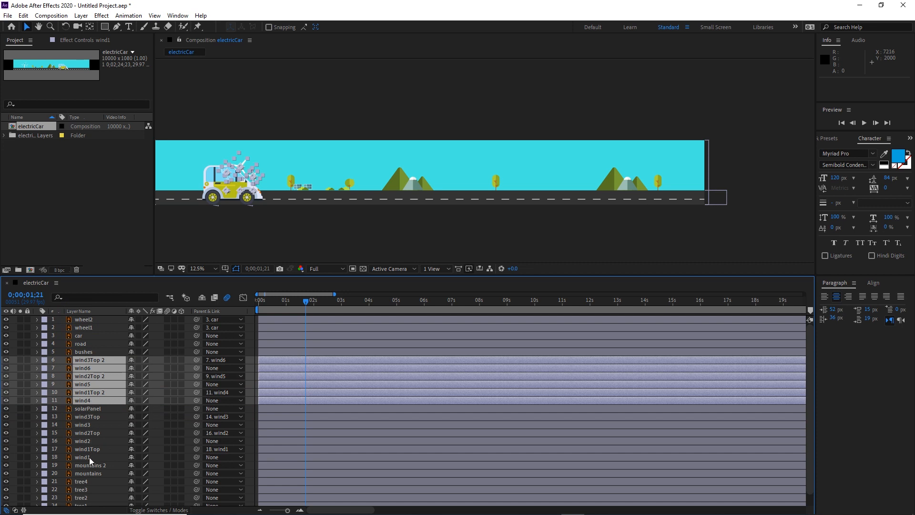
- Shift the six duplicated wind turbine layers horizontally along the road to between tree3 and the mountains 2 layer, and deselect them
{"action": "left_click", "coordinate": [84, 400]}
{"action": "left_click", "coordinate": [89, 361], "text": "shift"}
{"action": "key", "text": "shift+Right"}
{"action": "key", "text": "shift+Right"}
{"action": "key", "text": "shift+Right"}
{"action": "key", "text": "shift+Right"}
{"action": "key", "text": "shift+Right"}
{"action": "key", "text": "shift+Right"}
{"action": "key", "text": "shift+Right"}
{"action": "key", "text": "shift+Right"}
{"action": "key", "text": "shift+Right"}
{"action": "key", "text": "shift+Right"}
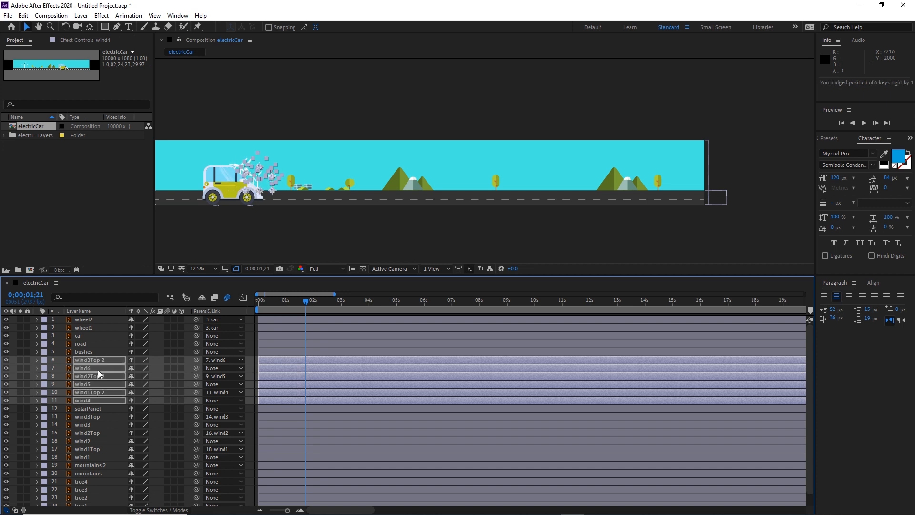
{"action": "key", "text": "shift+Right"}
{"action": "key", "text": "shift+Right"}
{"action": "key", "text": "shift+Right"}
{"action": "key", "text": "shift+Right"}
{"action": "key", "text": "shift+Right"}
{"action": "key", "text": "shift+Right"}
{"action": "key", "text": "shift+Right"}
{"action": "key", "text": "shift+Right"}
{"action": "key", "text": "shift+Right"}
{"action": "key", "text": "shift+Right"}
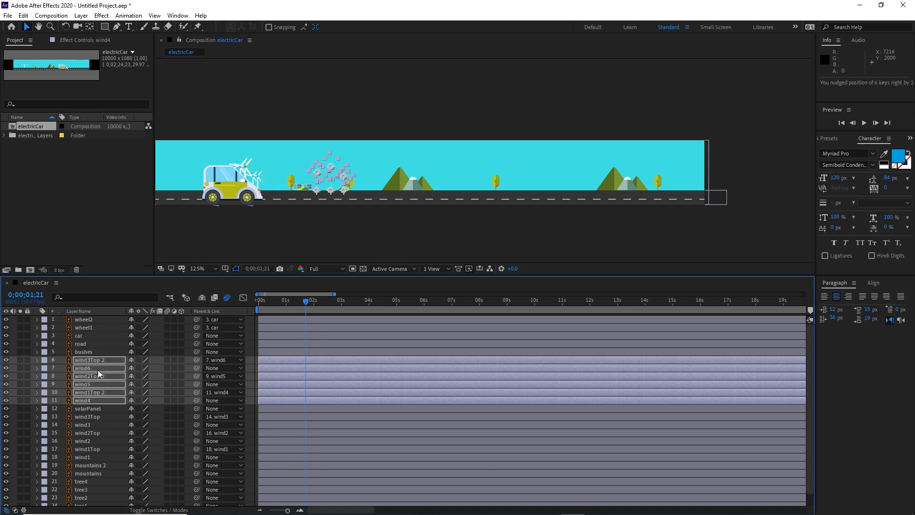
{"action": "key", "text": "shift+Right"}
{"action": "key", "text": "shift+Right"}
{"action": "key", "text": "shift+Right"}
{"action": "key", "text": "shift+Right"}
{"action": "key", "text": "shift+Right"}
{"action": "key", "text": "shift+Right"}
{"action": "key", "text": "shift+Right"}
{"action": "key", "text": "shift+Right"}
{"action": "key", "text": "shift+Right"}
{"action": "key", "text": "shift+Right"}
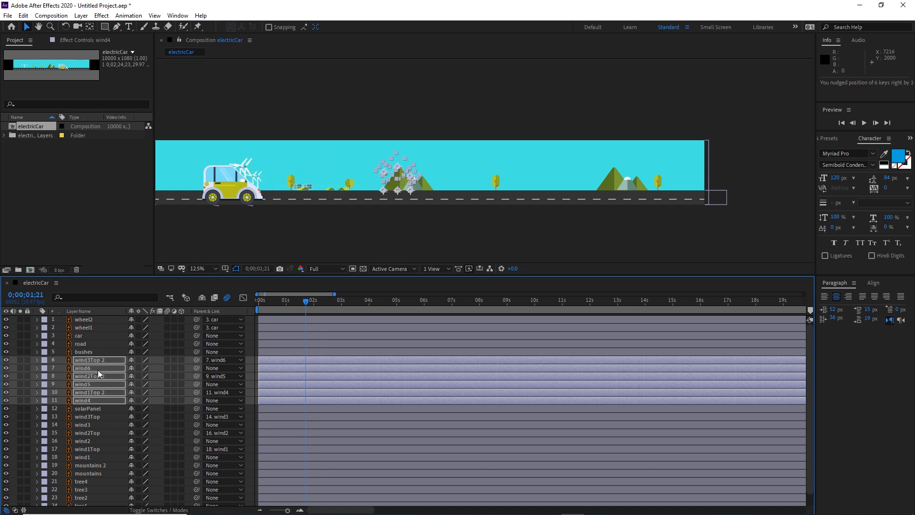
{"action": "key", "text": "shift+Right"}
{"action": "key", "text": "shift+Right"}
{"action": "key", "text": "shift+Right"}
{"action": "key", "text": "shift+Right"}
{"action": "key", "text": "shift+Right"}
{"action": "key", "text": "shift+Right"}
{"action": "key", "text": "shift+Right"}
{"action": "key", "text": "shift+Right"}
{"action": "key", "text": "shift+Right"}
{"action": "key", "text": "shift+Right"}
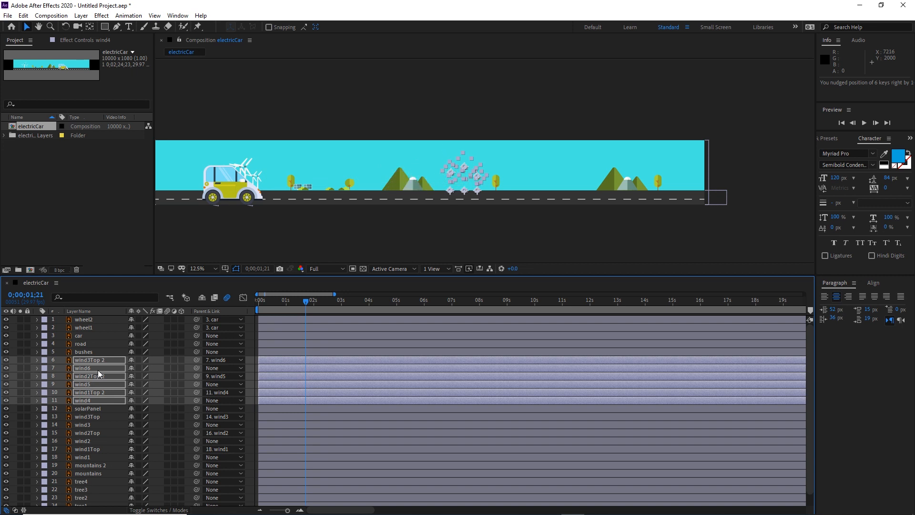
{"action": "key", "text": "shift+Right"}
{"action": "key", "text": "shift+Right"}
{"action": "key", "text": "shift+Right"}
{"action": "key", "text": "shift+Right"}
{"action": "key", "text": "shift+Right"}
{"action": "key", "text": "shift+Right"}
{"action": "key", "text": "shift+Right"}
{"action": "key", "text": "shift+Right"}
{"action": "key", "text": "shift+Right"}
{"action": "key", "text": "shift+Right"}
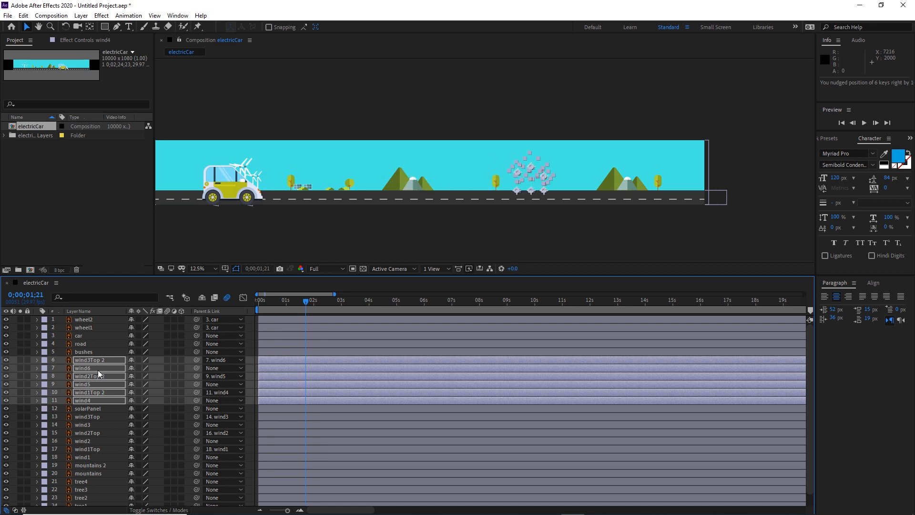
{"action": "key", "text": "shift+Right"}
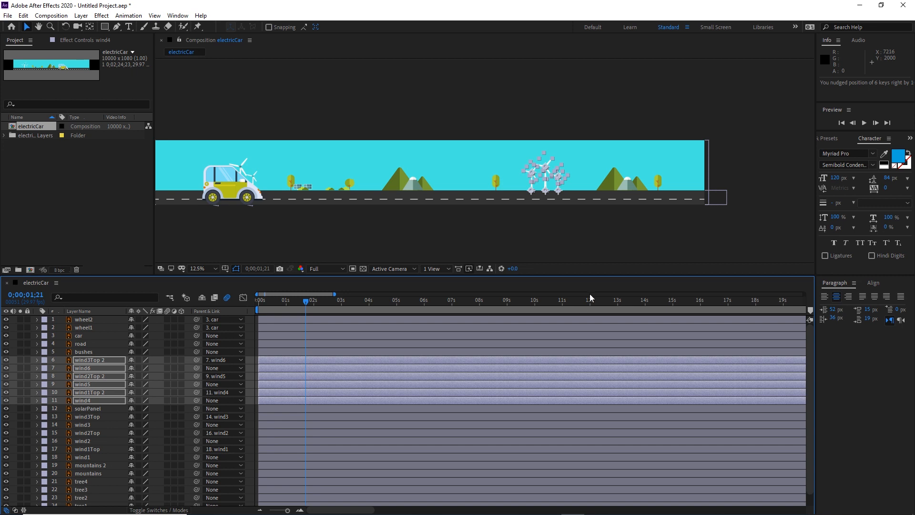
{"action": "left_click", "coordinate": [590, 232]}
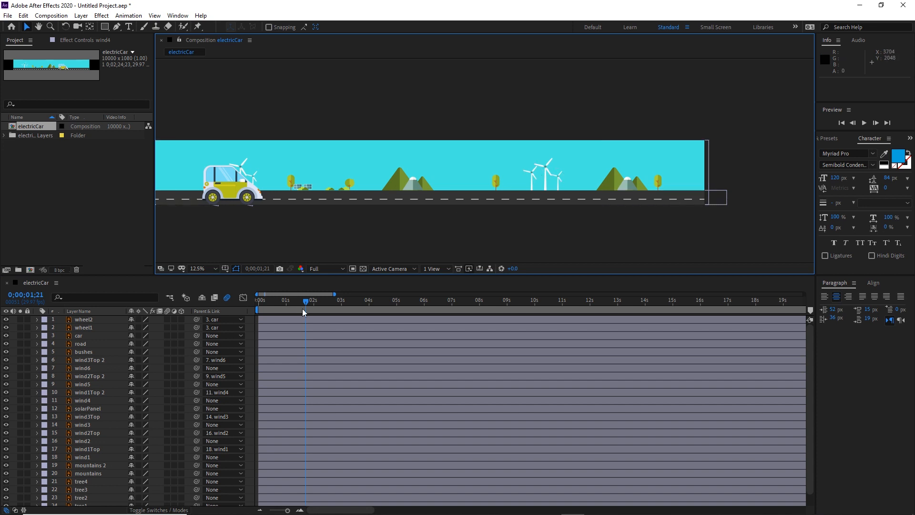
- Preview the animation from the start of the timeline and check the scenery spacing along the road
{"action": "left_click_drag", "start_coordinate": [306, 301], "coordinate": [243, 307]}
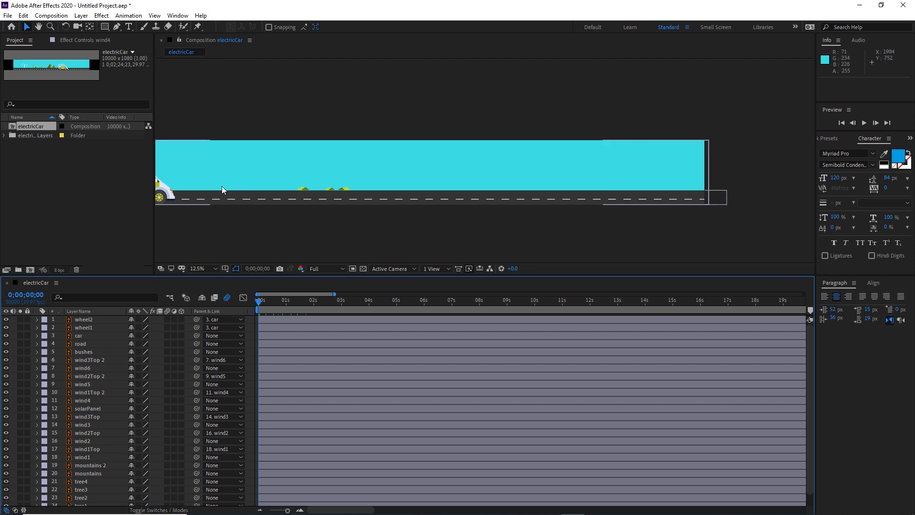
{"action": "scroll", "coordinate": [221, 188], "scroll_direction": "up", "scroll_amount": 1}
{"action": "left_click_drag", "start_coordinate": [256, 179], "coordinate": [429, 167]}
{"action": "scroll", "coordinate": [384, 193], "scroll_direction": "up", "scroll_amount": 1}
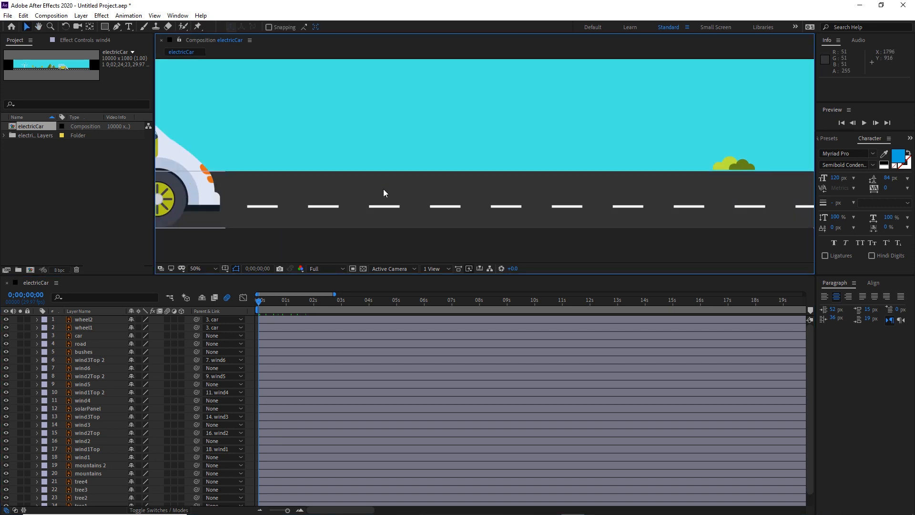
{"action": "scroll", "coordinate": [383, 193], "scroll_direction": "down", "scroll_amount": 1}
{"action": "key", "text": "space"}
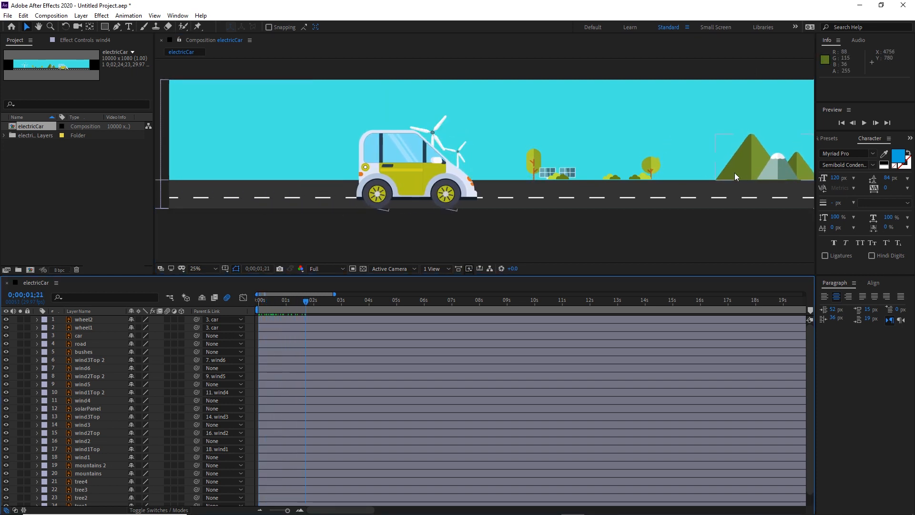
{"action": "left_click_drag", "start_coordinate": [756, 170], "coordinate": [279, 195]}
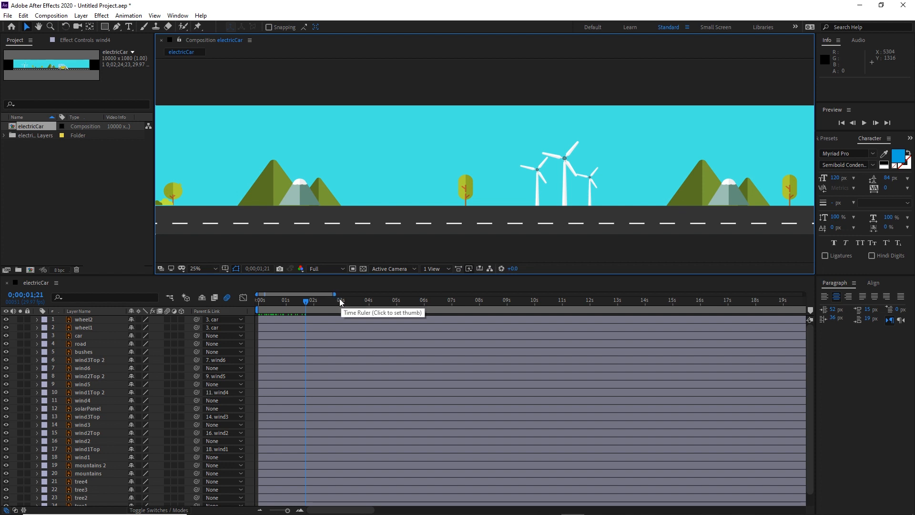
- Delay all Scale keyframes of the mountains layer so the first one sits at 0;00;02;02, checking the timing against the car
{"action": "left_click_drag", "start_coordinate": [306, 301], "coordinate": [258, 304]}
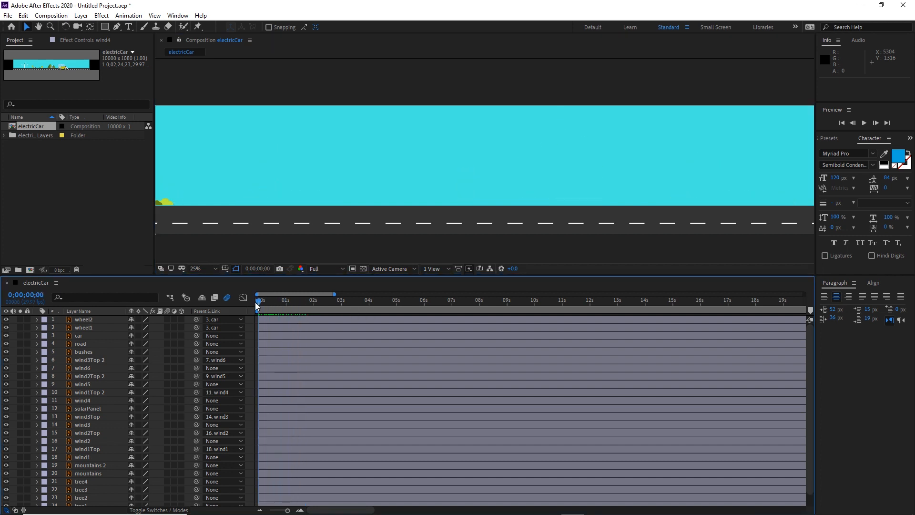
{"action": "scroll", "coordinate": [326, 214], "scroll_direction": "down", "scroll_amount": 1}
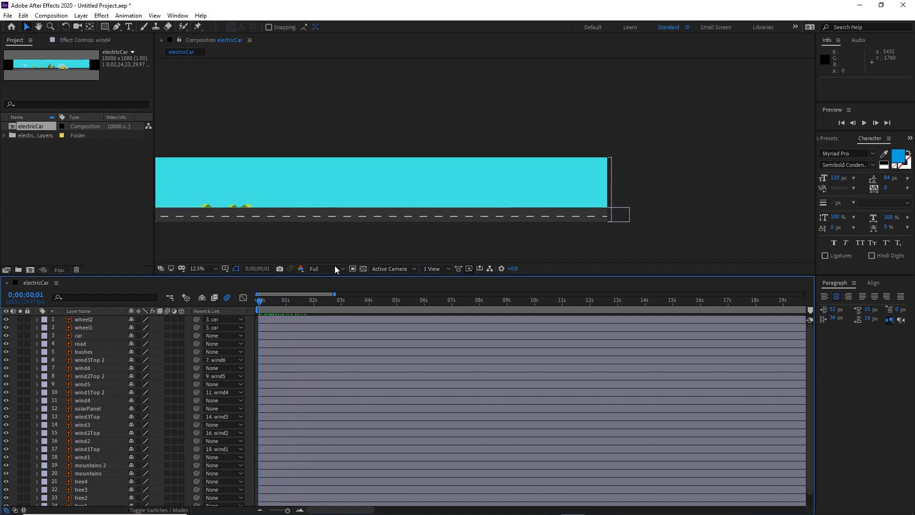
{"action": "left_click_drag", "start_coordinate": [265, 299], "coordinate": [354, 304]}
{"action": "left_click", "coordinate": [303, 200]}
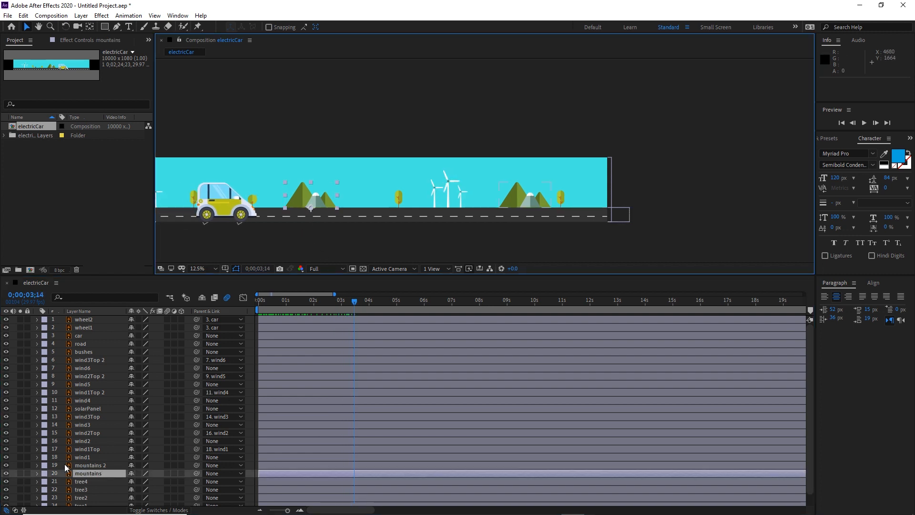
{"action": "key", "text": "s"}
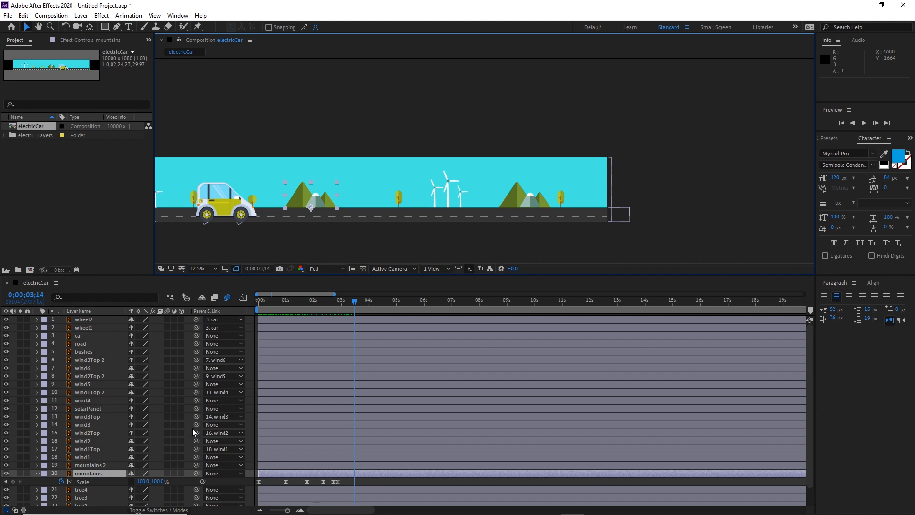
{"action": "scroll", "coordinate": [193, 428], "scroll_direction": "down", "scroll_amount": 1}
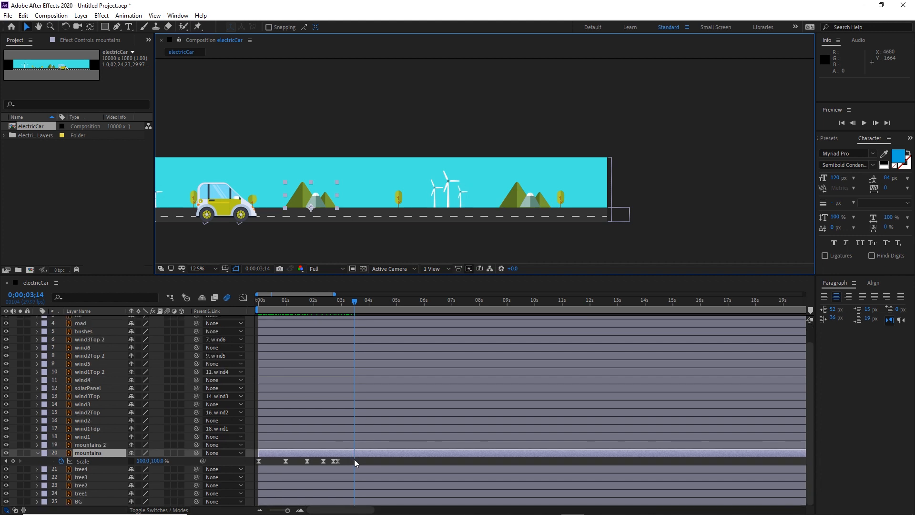
{"action": "left_click", "coordinate": [335, 461]}
{"action": "left_click_drag", "start_coordinate": [259, 460], "coordinate": [345, 463]}
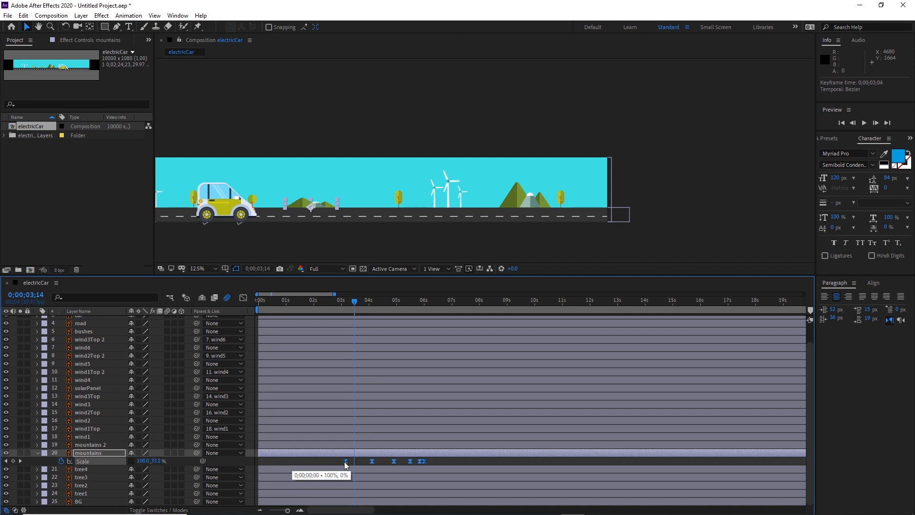
{"action": "left_click_drag", "start_coordinate": [354, 300], "coordinate": [368, 301]}
{"action": "left_click_drag", "start_coordinate": [346, 461], "coordinate": [318, 458]}
{"action": "left_click_drag", "start_coordinate": [368, 301], "coordinate": [408, 306]}
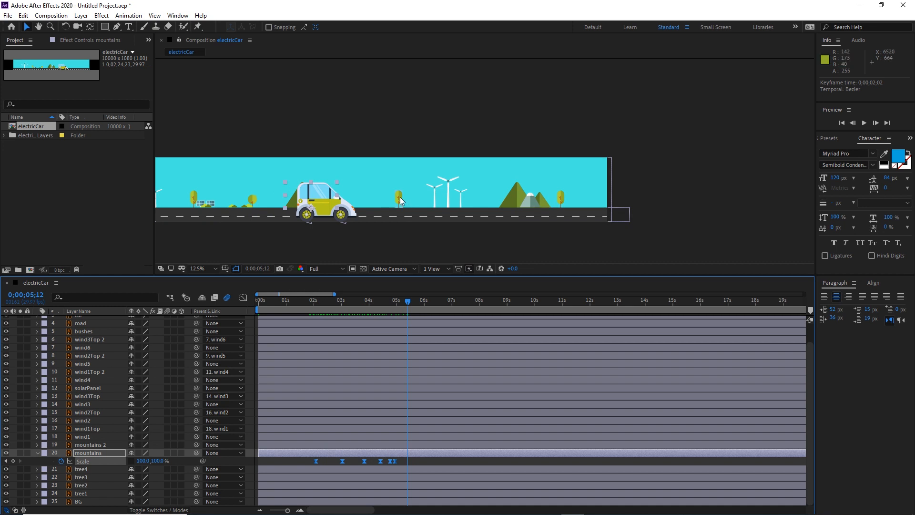
- Delay all Scale keyframes of the tree3 layer so they start at 0;00;04;15, and scrub to check the car's approach
{"action": "left_click", "coordinate": [399, 200]}
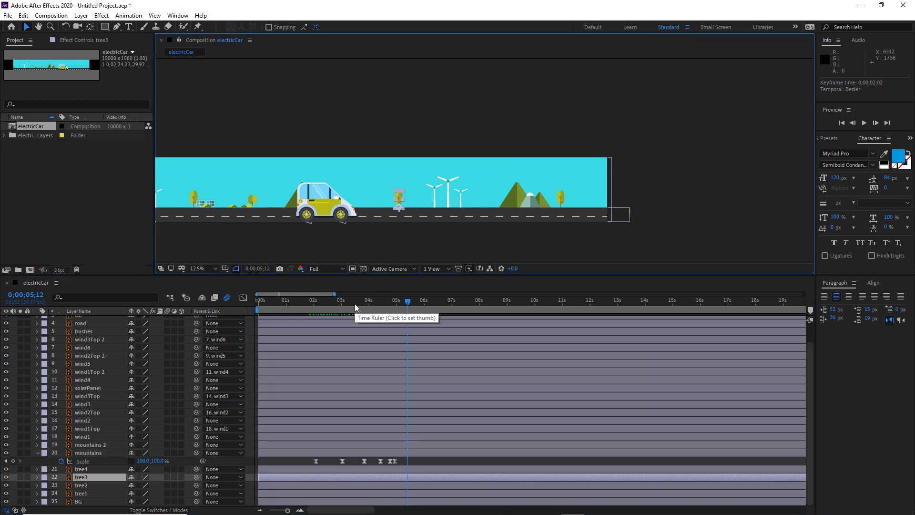
{"action": "key", "text": "s"}
{"action": "left_click_drag", "start_coordinate": [345, 483], "coordinate": [386, 482]}
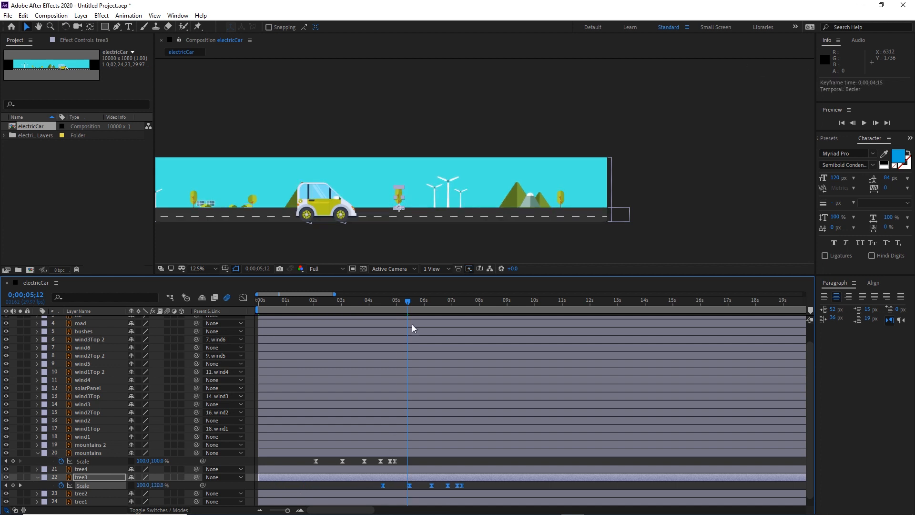
{"action": "left_click_drag", "start_coordinate": [409, 300], "coordinate": [436, 300]}
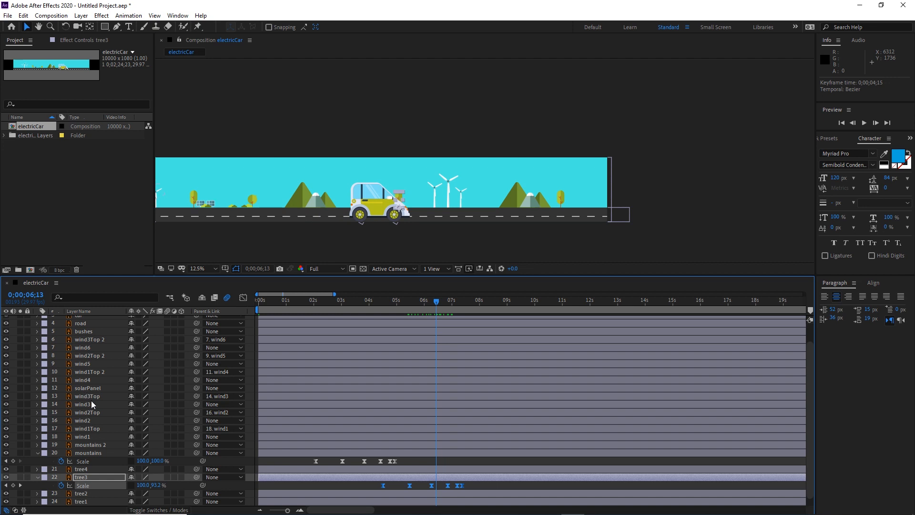
- Delay the Scale keyframes of wind4, wind5 and wind6 together so they start at 0;00;05;20, and scrub through the result
{"action": "left_click", "coordinate": [90, 372]}
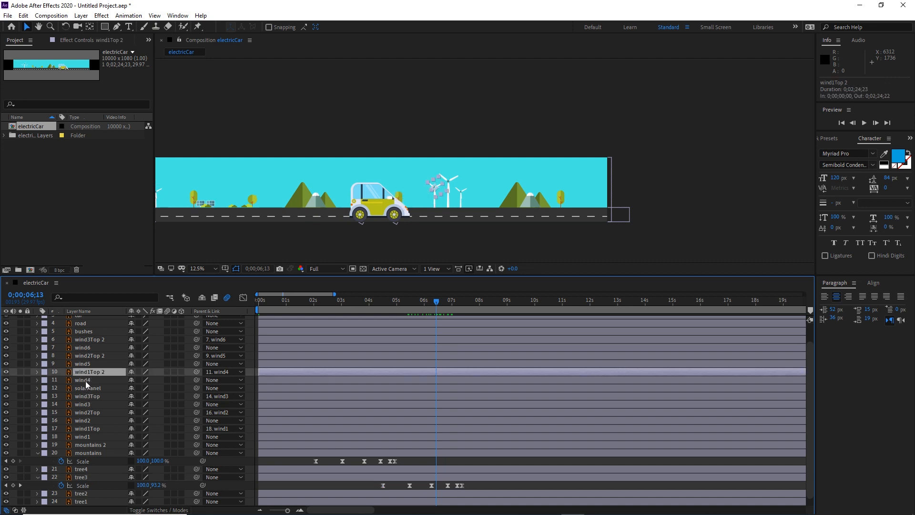
{"action": "left_click", "coordinate": [84, 381]}
{"action": "left_click", "coordinate": [83, 364], "text": "ctrl"}
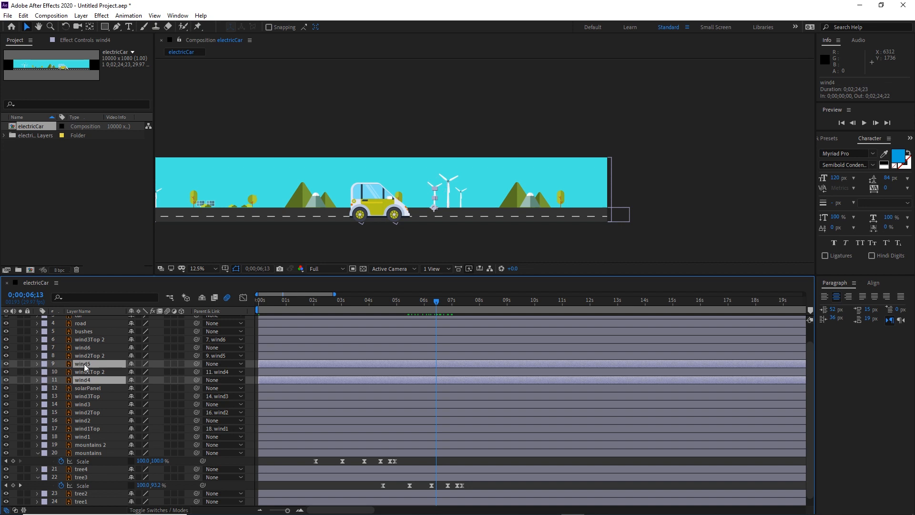
{"action": "left_click", "coordinate": [85, 349], "text": "ctrl"}
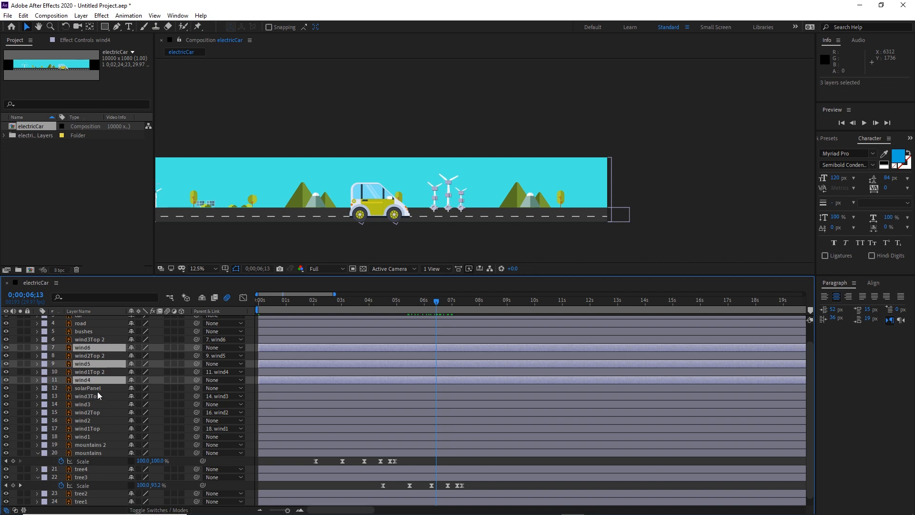
{"action": "key", "text": "s"}
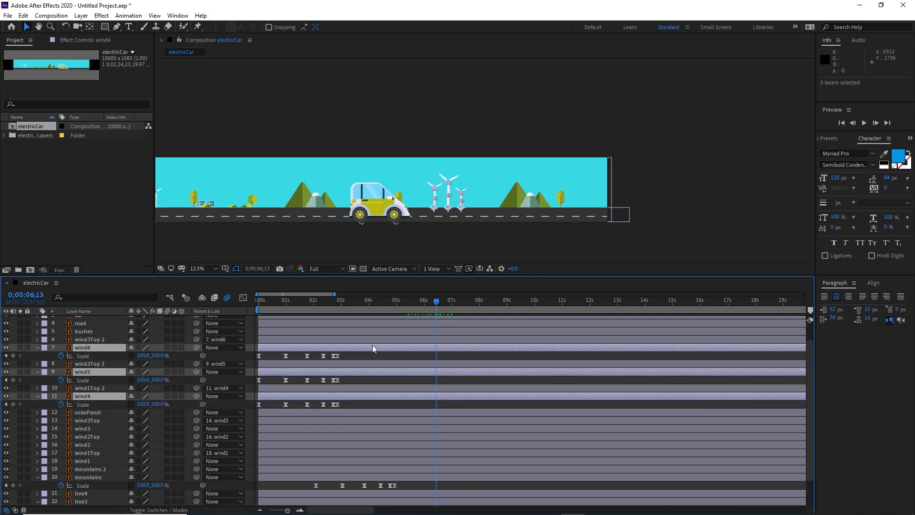
{"action": "left_click_drag", "start_coordinate": [355, 353], "coordinate": [253, 427]}
{"action": "left_click_drag", "start_coordinate": [259, 356], "coordinate": [415, 357]}
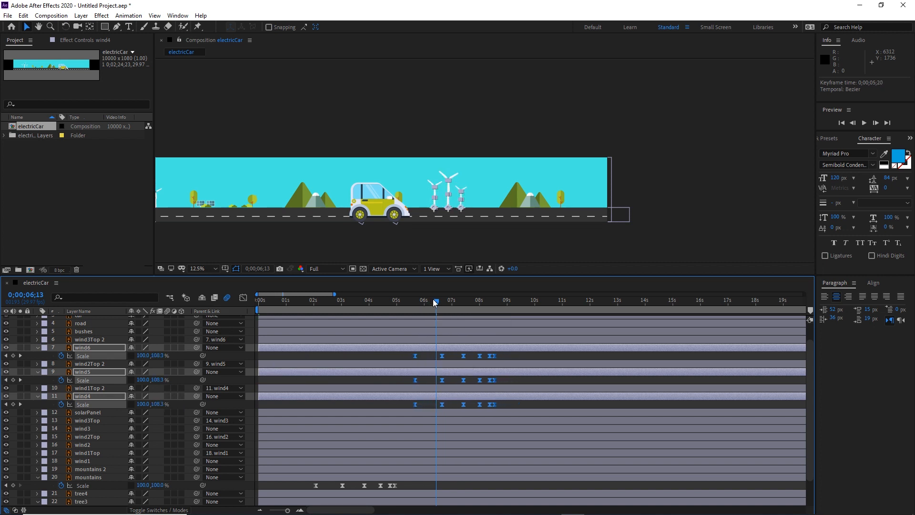
{"action": "left_click", "coordinate": [413, 305]}
{"action": "left_click_drag", "start_coordinate": [412, 305], "coordinate": [446, 310]}
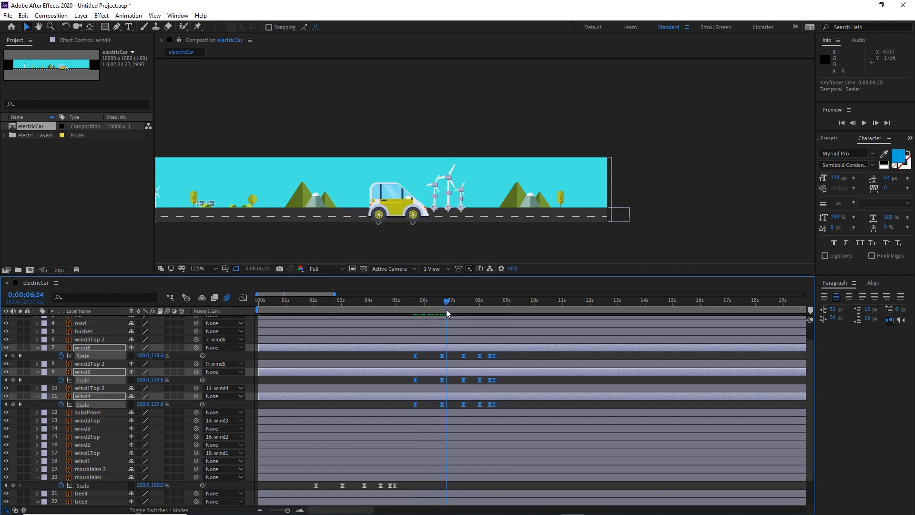
- Delay the Scale keyframes of wind4, wind5 and wind6 further so they start at 0;00;06;02, and scrub to check their growth against the car
{"action": "left_click_drag", "start_coordinate": [415, 354], "coordinate": [426, 354]}
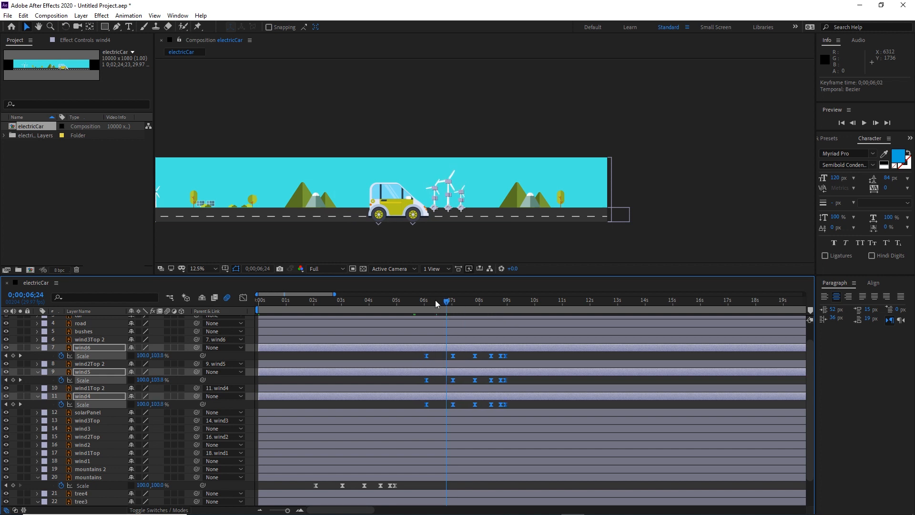
{"action": "left_click_drag", "start_coordinate": [420, 304], "coordinate": [461, 310]}
{"action": "left_click_drag", "start_coordinate": [491, 312], "coordinate": [494, 315]}
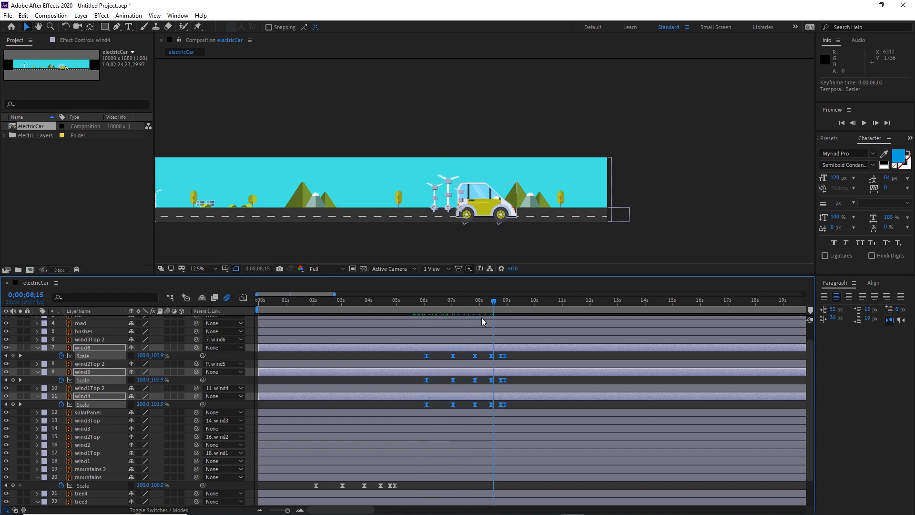
- Reveal the Scale keyframes of the mountains 2 layer and delay them all so they start at 0;00;07;08, checking the timing against the car
{"action": "left_click", "coordinate": [536, 199]}
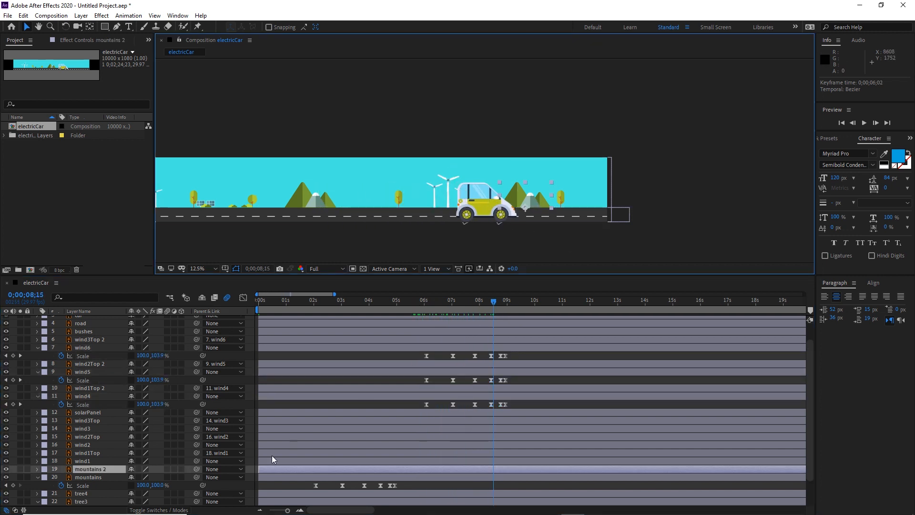
{"action": "key", "text": "u"}
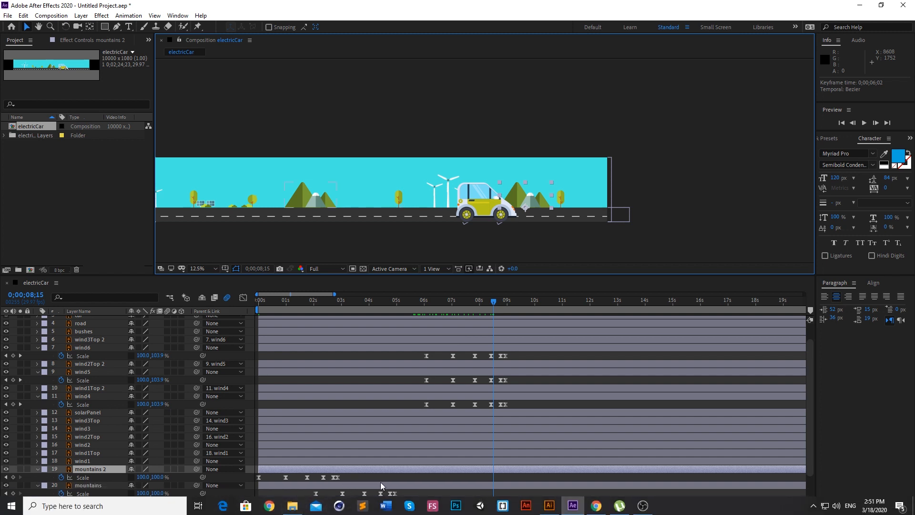
{"action": "left_click_drag", "start_coordinate": [356, 476], "coordinate": [480, 479]}
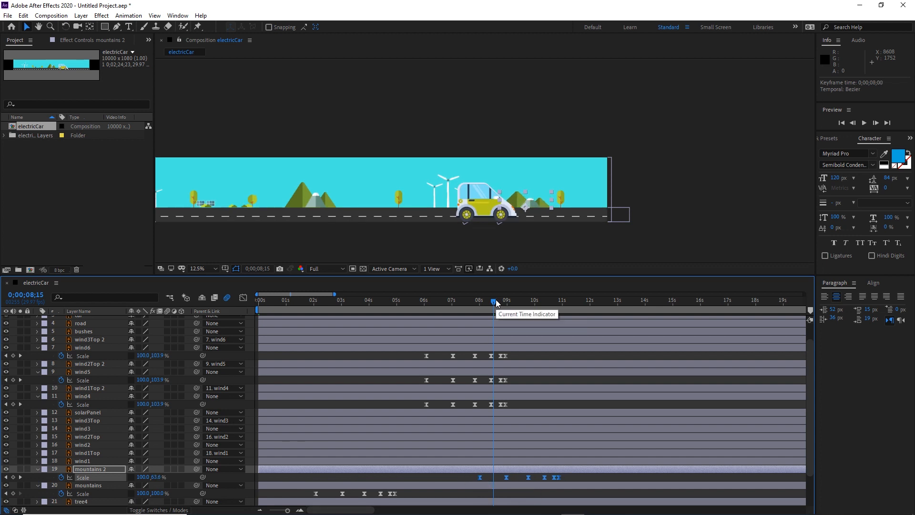
{"action": "mouse_move", "coordinate": [495, 299]}
{"action": "left_mouse_down"}
{"action": "mouse_move", "coordinate": [515, 298]}
{"action": "mouse_move", "coordinate": [481, 305]}
{"action": "left_mouse_up"}
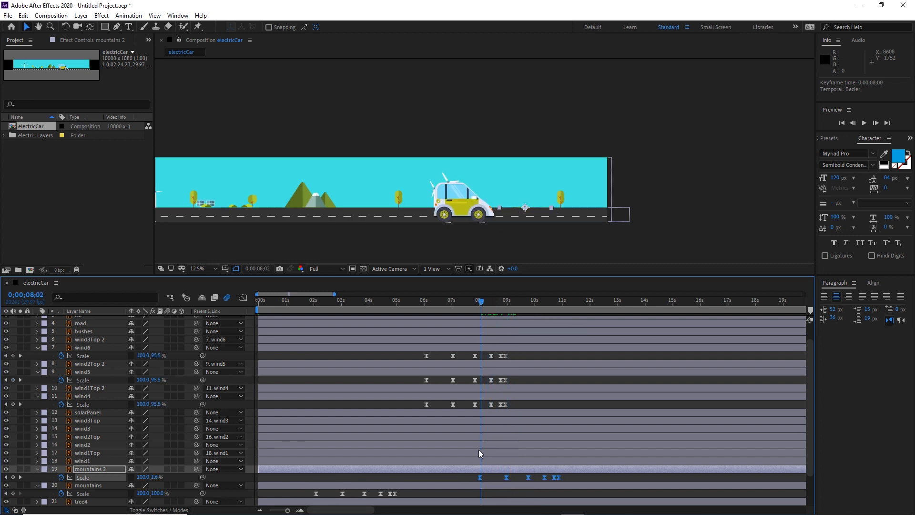
{"action": "left_click_drag", "start_coordinate": [479, 476], "coordinate": [459, 476]}
- Delete the tree4 layer at the far end of the road
{"action": "left_click", "coordinate": [563, 194]}
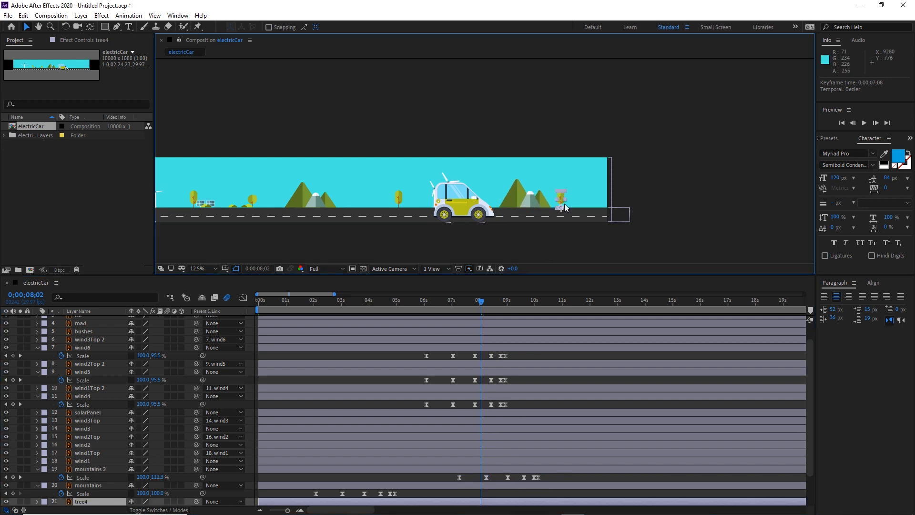
{"action": "scroll", "coordinate": [224, 371], "scroll_direction": "down", "scroll_amount": 3}
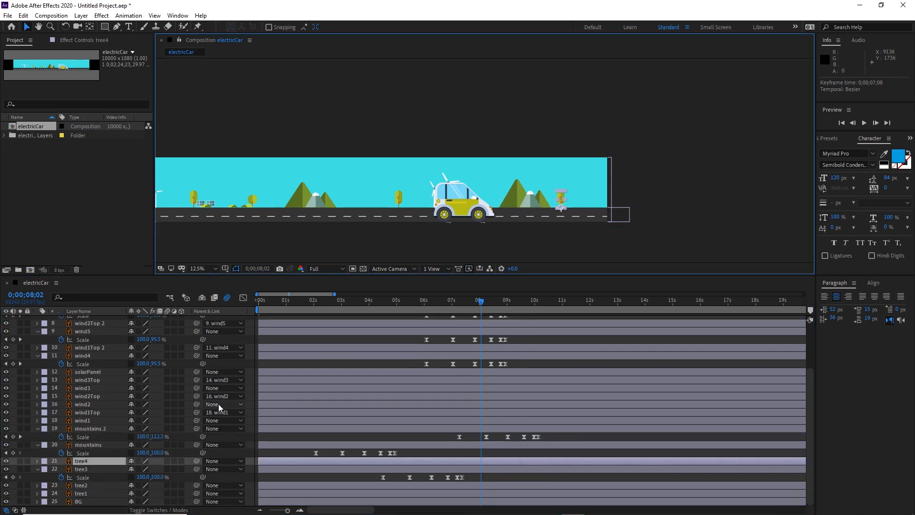
{"action": "key", "text": "Delete"}
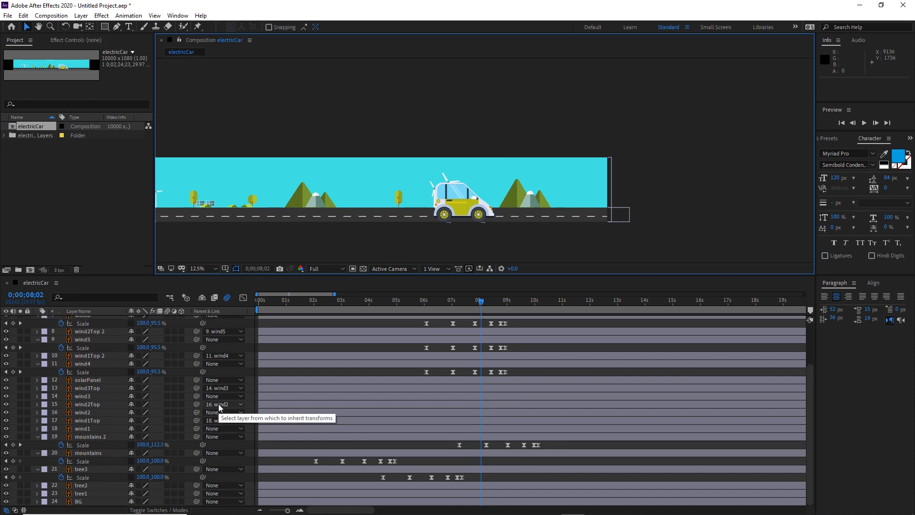
- Scrub the whole drive from the start of the timeline to 0;00;11;20 with the full road in view
{"action": "left_click_drag", "start_coordinate": [481, 301], "coordinate": [205, 323]}
{"action": "key", "text": "space"}
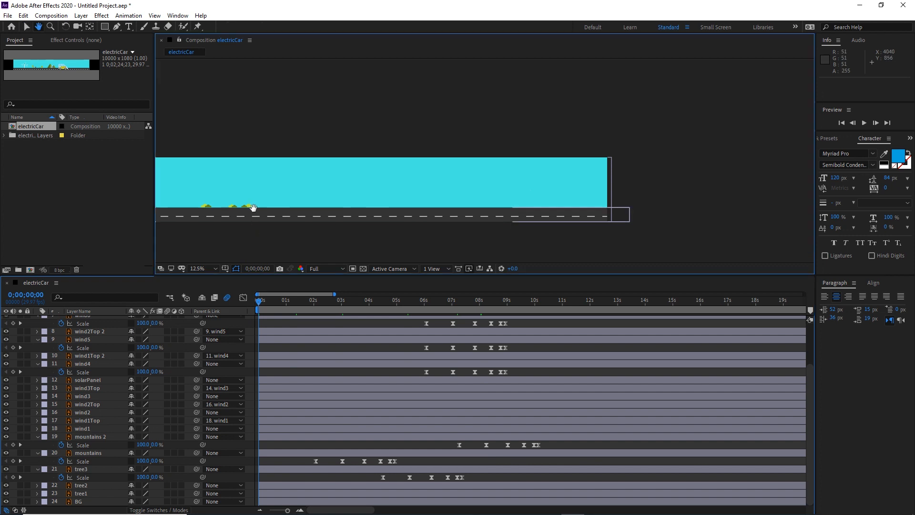
{"action": "left_click_drag", "start_coordinate": [253, 208], "coordinate": [429, 194]}
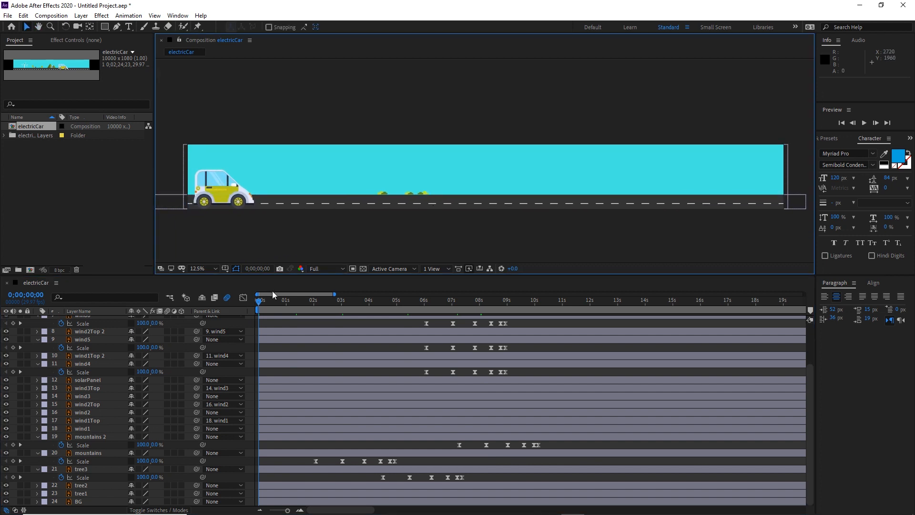
{"action": "left_click_drag", "start_coordinate": [278, 304], "coordinate": [581, 312]}
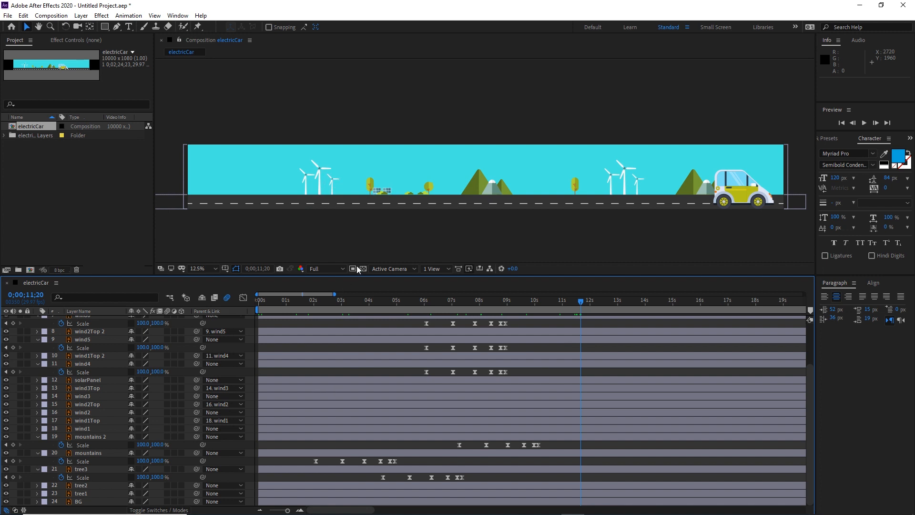
- Duplicate the bushes layer and shift the copy back along the road to about X 880, before the first wind turbines
{"action": "left_click", "coordinate": [413, 195]}
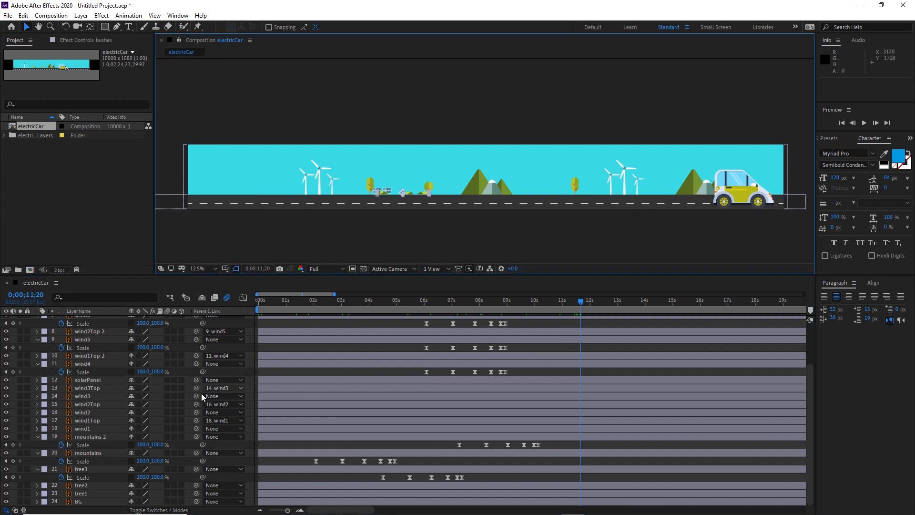
{"action": "scroll", "coordinate": [114, 421], "scroll_direction": "up", "scroll_amount": 3}
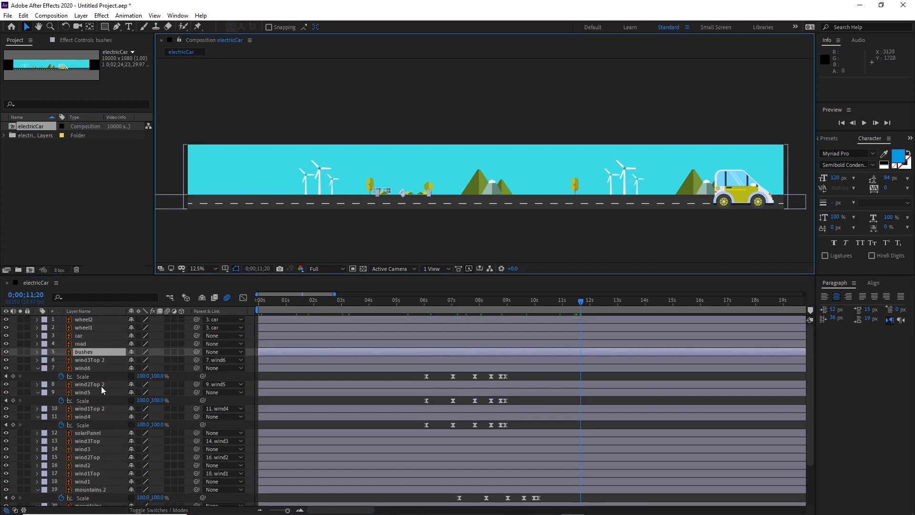
{"action": "key", "text": "ctrl+d"}
{"action": "key", "text": "shift+Left"}
{"action": "key", "text": "shift+Left"}
{"action": "key", "text": "shift+Left"}
{"action": "key", "text": "shift+Left"}
{"action": "key", "text": "shift+Left"}
{"action": "key", "text": "shift+Left"}
{"action": "key", "text": "shift+Left"}
{"action": "key", "text": "shift+Left"}
{"action": "key", "text": "shift+Left"}
{"action": "key", "text": "shift+Left"}
{"action": "key", "text": "shift+Left"}
{"action": "key", "text": "shift+Left"}
{"action": "key", "text": "shift+Left"}
{"action": "key", "text": "shift+Left"}
{"action": "key", "text": "shift+Left"}
{"action": "key", "text": "shift+Left"}
{"action": "key", "text": "shift+Left"}
{"action": "key", "text": "shift+Left"}
{"action": "key", "text": "shift+Left"}
{"action": "key", "text": "shift+Left"}
{"action": "key", "text": "shift+Left"}
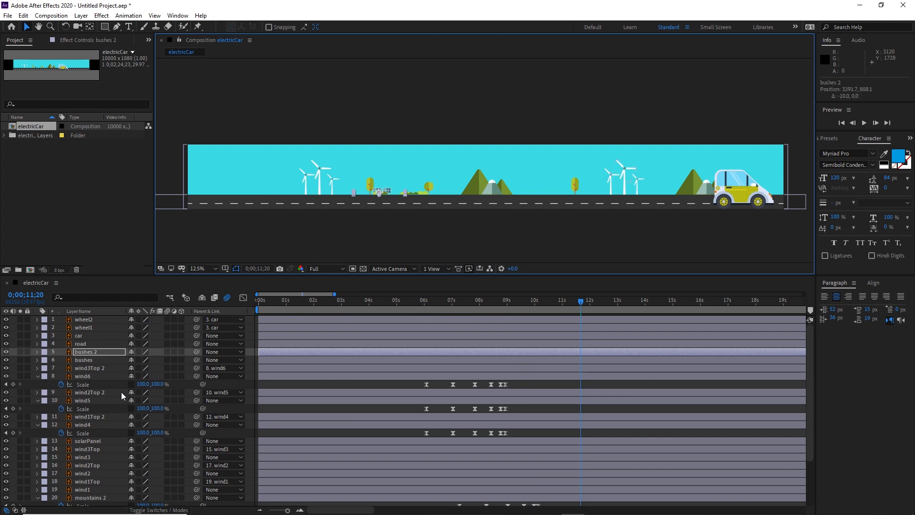
{"action": "key", "text": "shift+Left"}
{"action": "key", "text": "shift+Left"}
{"action": "key", "text": "shift+Left"}
{"action": "key", "text": "shift+Left"}
{"action": "key", "text": "shift+Left"}
{"action": "key", "text": "shift+Left"}
{"action": "key", "text": "shift+Left"}
{"action": "key", "text": "shift+Left"}
{"action": "key", "text": "shift+Left"}
{"action": "key", "text": "shift+Left"}
{"action": "key", "text": "shift+Left"}
{"action": "key", "text": "shift+Left"}
{"action": "key", "text": "shift+Left"}
{"action": "key", "text": "shift+Left"}
{"action": "key", "text": "shift+Left"}
{"action": "key", "text": "shift+Left"}
{"action": "key", "text": "shift+Left"}
{"action": "key", "text": "shift+Left"}
{"action": "key", "text": "shift+Left"}
{"action": "key", "text": "shift+Left"}
- Duplicate bushes 2 and shift the copy forward along the road to the gap between the first mountains and tree3
{"action": "key", "text": "ctrl+d"}
{"action": "key", "text": "shift+Right"}
{"action": "key", "text": "shift+Right"}
{"action": "key", "text": "shift+Right"}
{"action": "key", "text": "shift+Right"}
{"action": "key", "text": "shift+Right"}
{"action": "key", "text": "shift+Right"}
{"action": "key", "text": "shift+Right"}
{"action": "key", "text": "shift+Right"}
{"action": "key", "text": "shift+Right"}
{"action": "key", "text": "shift+Right"}
{"action": "key", "text": "shift+Right"}
{"action": "key", "text": "shift+Right"}
{"action": "key", "text": "shift+Right"}
{"action": "key", "text": "shift+Right"}
{"action": "key", "text": "shift+Right"}
{"action": "key", "text": "shift+Right"}
{"action": "key", "text": "shift+Right"}
{"action": "key", "text": "shift+Right"}
{"action": "key", "text": "shift+Right"}
{"action": "key", "text": "shift+Right"}
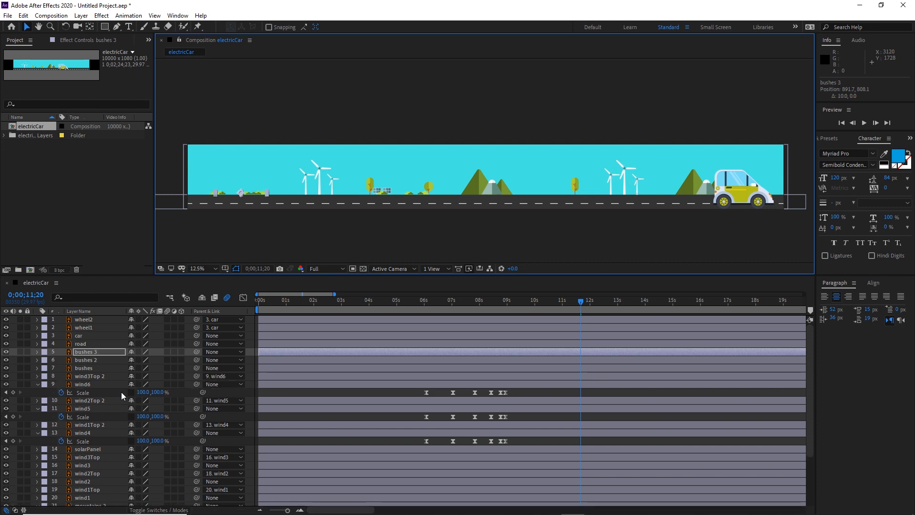
{"action": "key", "text": "shift+Right"}
{"action": "key", "text": "shift+Right"}
{"action": "key", "text": "shift+Right"}
{"action": "key", "text": "shift+Right"}
{"action": "key", "text": "shift+Right"}
{"action": "key", "text": "shift+Right"}
{"action": "key", "text": "shift+Right"}
{"action": "key", "text": "shift+Right"}
{"action": "key", "text": "shift+Right"}
{"action": "key", "text": "shift+Right"}
{"action": "key", "text": "shift+Right"}
{"action": "key", "text": "shift+Right"}
{"action": "key", "text": "shift+Right"}
{"action": "key", "text": "shift+Right"}
{"action": "key", "text": "shift+Right"}
{"action": "key", "text": "shift+Right"}
{"action": "key", "text": "shift+Right"}
{"action": "key", "text": "shift+Right"}
{"action": "key", "text": "shift+Right"}
{"action": "key", "text": "shift+Right"}
{"action": "key", "text": "shift+Right"}
{"action": "key", "text": "shift+Right"}
{"action": "key", "text": "shift+Right"}
{"action": "key", "text": "shift+Right"}
{"action": "key", "text": "shift+Right"}
{"action": "key", "text": "shift+Right"}
{"action": "key", "text": "shift+Right"}
{"action": "key", "text": "shift+Right"}
{"action": "key", "text": "shift+Right"}
{"action": "key", "text": "shift+Right"}
{"action": "key", "text": "shift+Right"}
{"action": "key", "text": "shift+Right"}
{"action": "key", "text": "shift+Right"}
{"action": "key", "text": "shift+Right"}
{"action": "key", "text": "shift+Right"}
{"action": "key", "text": "shift+Right"}
{"action": "key", "text": "shift+Right"}
{"action": "key", "text": "shift+Right"}
{"action": "key", "text": "shift+Right"}
{"action": "key", "text": "shift+Right"}
{"action": "key", "text": "shift+Right"}
{"action": "key", "text": "shift+Right"}
{"action": "key", "text": "shift+Right"}
{"action": "key", "text": "shift+Right"}
{"action": "key", "text": "shift+Right"}
{"action": "key", "text": "shift+Right"}
{"action": "key", "text": "shift+Right"}
{"action": "key", "text": "shift+Right"}
{"action": "key", "text": "shift+Right"}
{"action": "key", "text": "shift+Right"}
{"action": "key", "text": "shift+Right"}
{"action": "key", "text": "shift+Right"}
{"action": "key", "text": "shift+Right"}
{"action": "key", "text": "shift+Right"}
{"action": "key", "text": "shift+Right"}
{"action": "key", "text": "shift+Right"}
{"action": "key", "text": "shift+Right"}
{"action": "key", "text": "shift+Right"}
{"action": "key", "text": "shift+Right"}
{"action": "key", "text": "shift+Right"}
{"action": "left_click", "coordinate": [435, 116]}
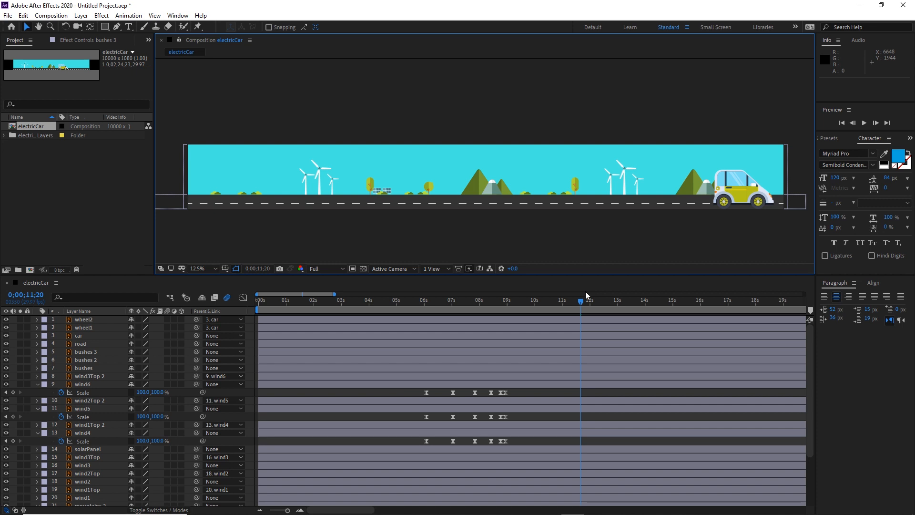
- Collapse the revealed properties of all layers and clear the layer selection
{"action": "key", "text": "ctrl+a"}
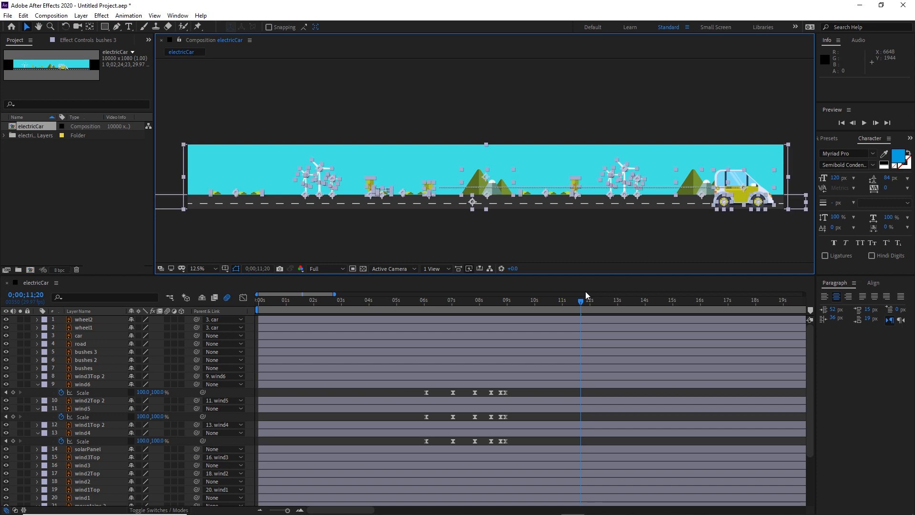
{"action": "left_click", "coordinate": [38, 384]}
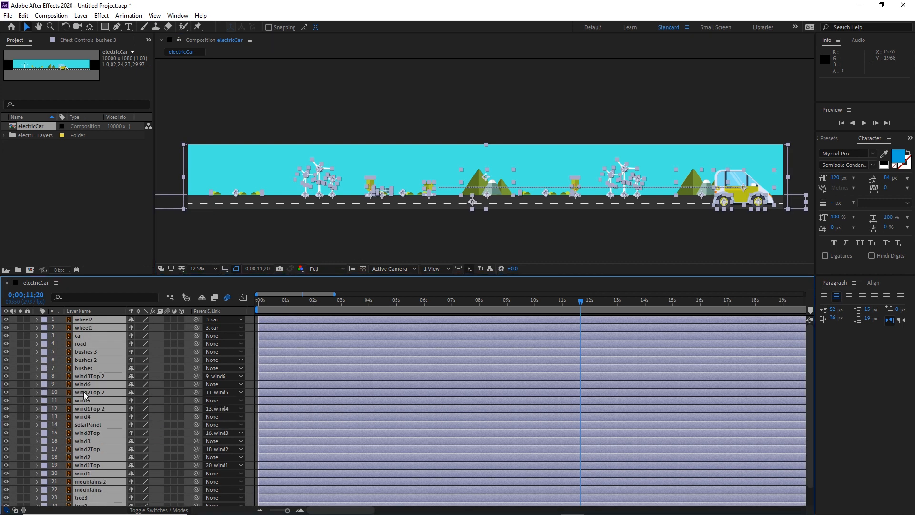
{"action": "key", "text": "ctrl+shift+a"}
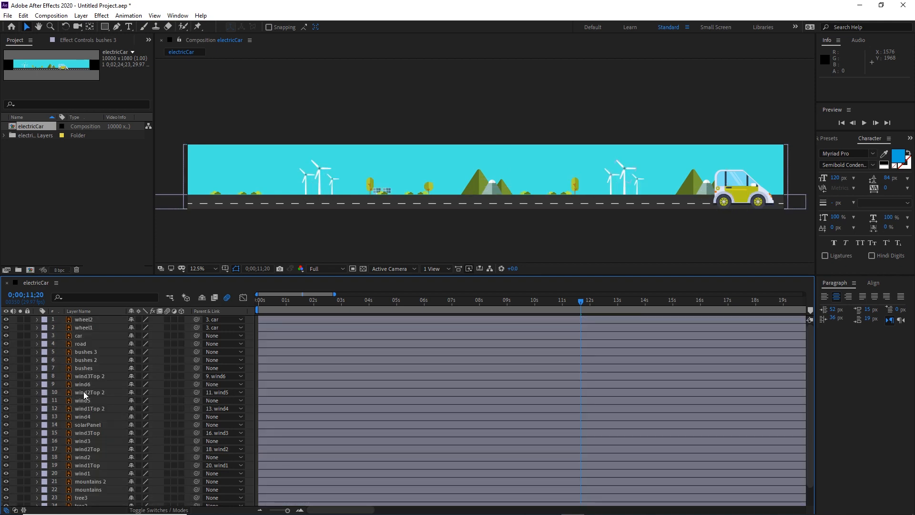
- Add a new null object to the electricCar composition
{"action": "left_click", "coordinate": [81, 16]}
{"action": "mouse_move", "coordinate": [197, 16]}
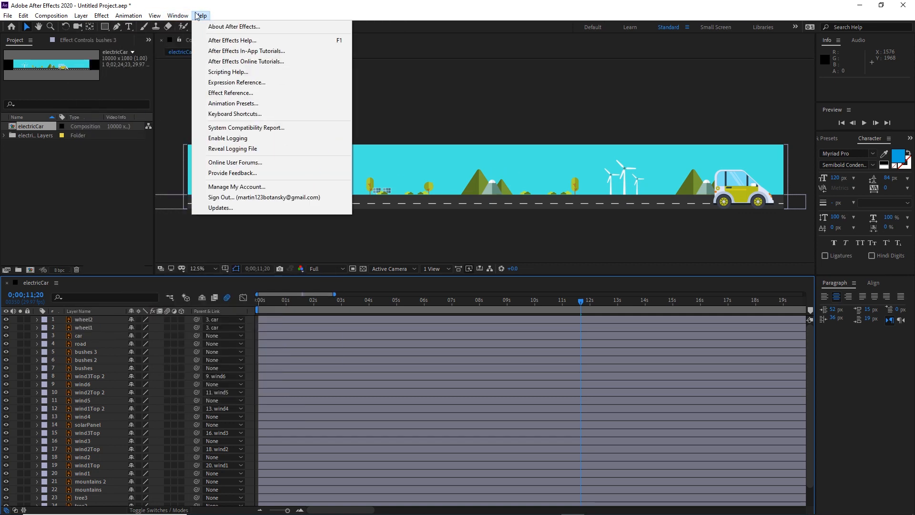
{"action": "mouse_move", "coordinate": [81, 16]}
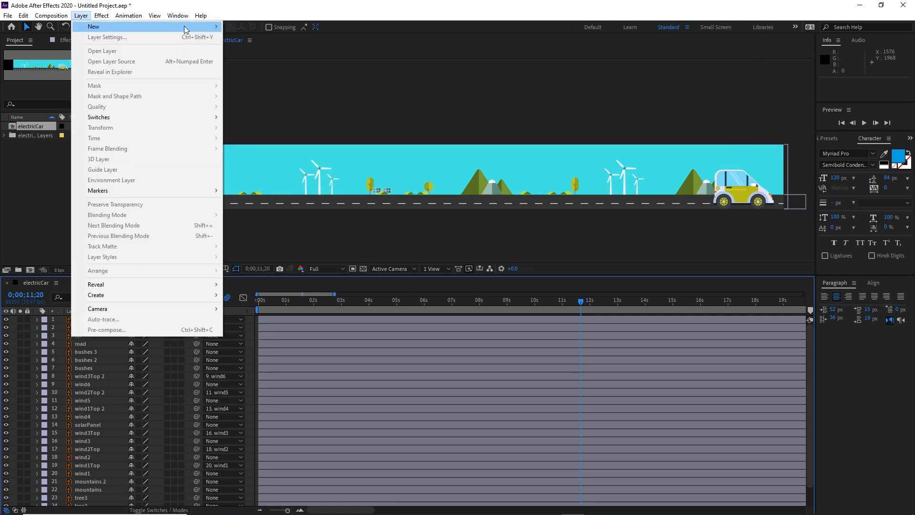
{"action": "left_click", "coordinate": [252, 70]}
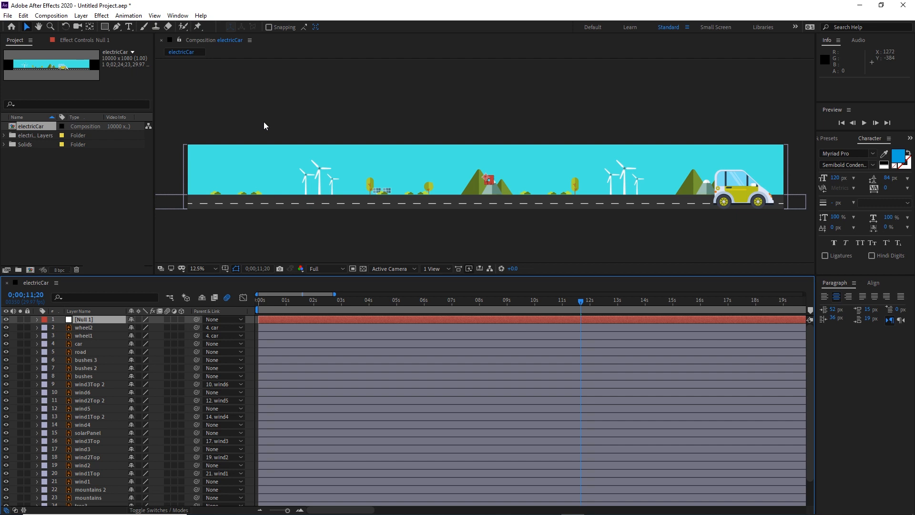
- Parent the car layer to Null 1
{"action": "left_click", "coordinate": [83, 336]}
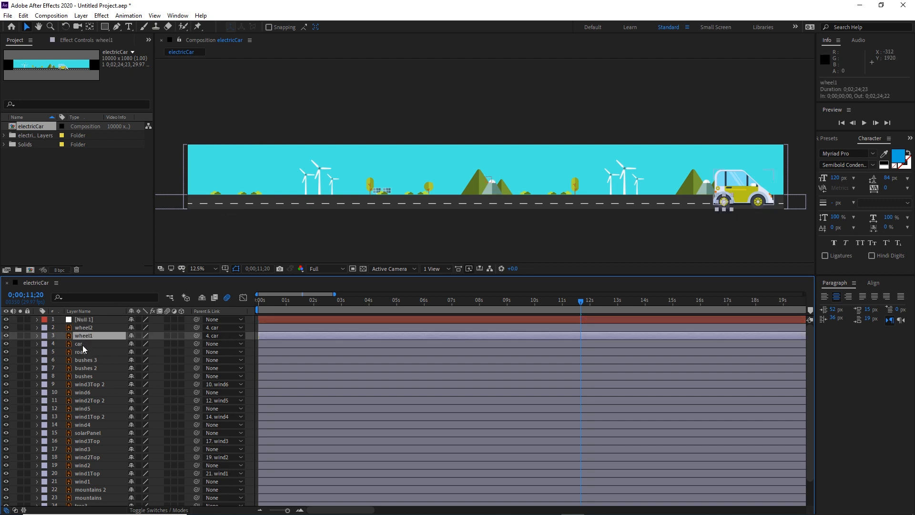
{"action": "left_click", "coordinate": [82, 345]}
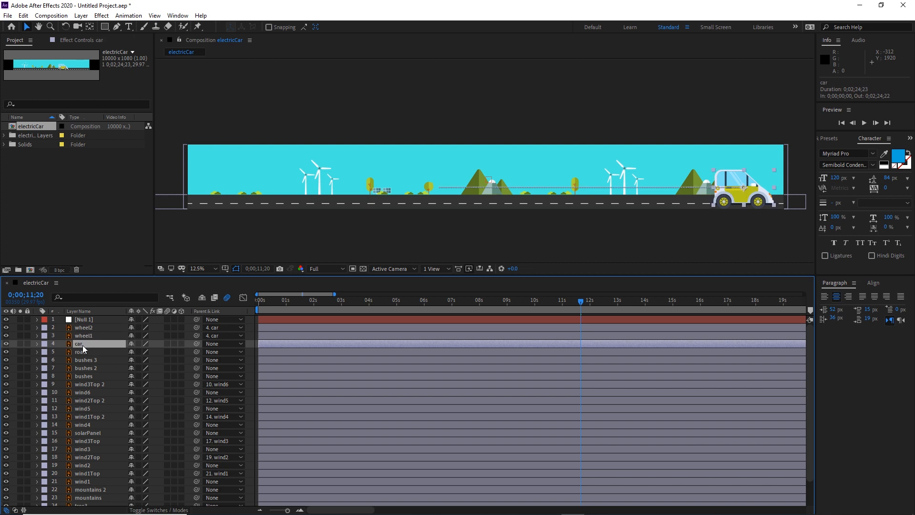
{"action": "left_click_drag", "start_coordinate": [196, 343], "coordinate": [85, 321]}
- Test the parenting by changing Null 1's X position to 5130, and undo the change
{"action": "left_click", "coordinate": [85, 319]}
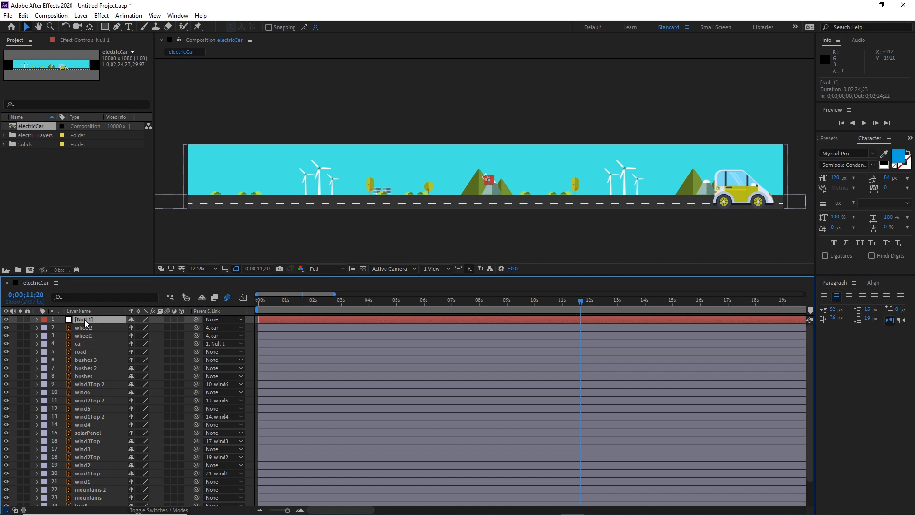
{"action": "key", "text": "p"}
{"action": "left_click_drag", "start_coordinate": [136, 328], "coordinate": [203, 336]}
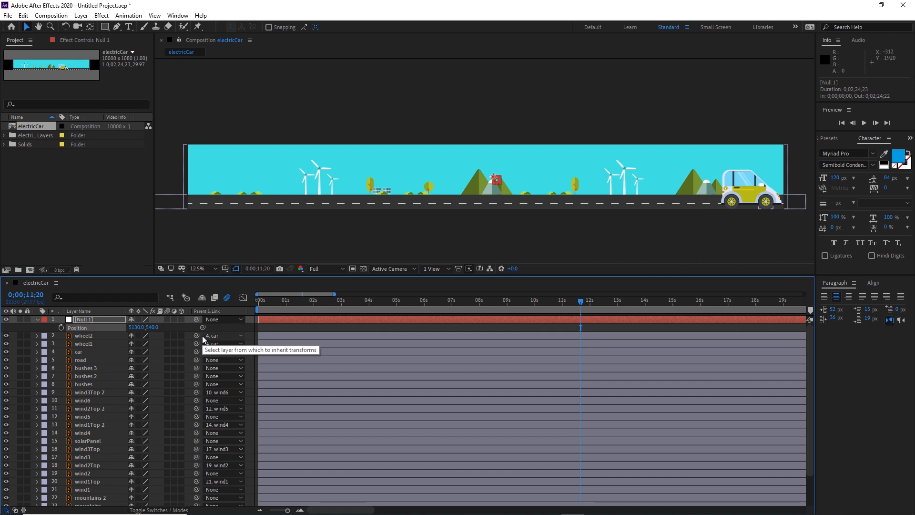
{"action": "key", "text": "ctrl+z"}
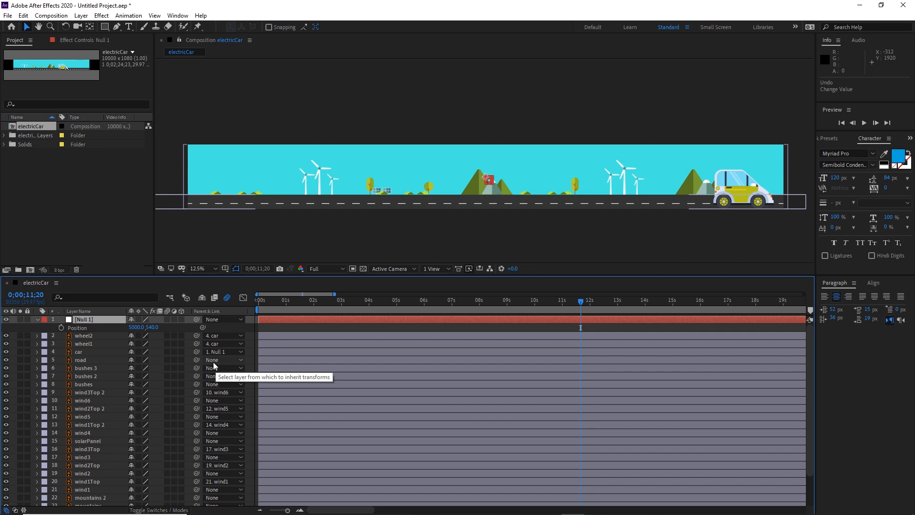
- Parent the road, bushes, wind1 to wind6, solarPanel, mountains, tree and BG layers to Null 1, leaving out the wind tops
{"action": "left_click", "coordinate": [80, 362]}
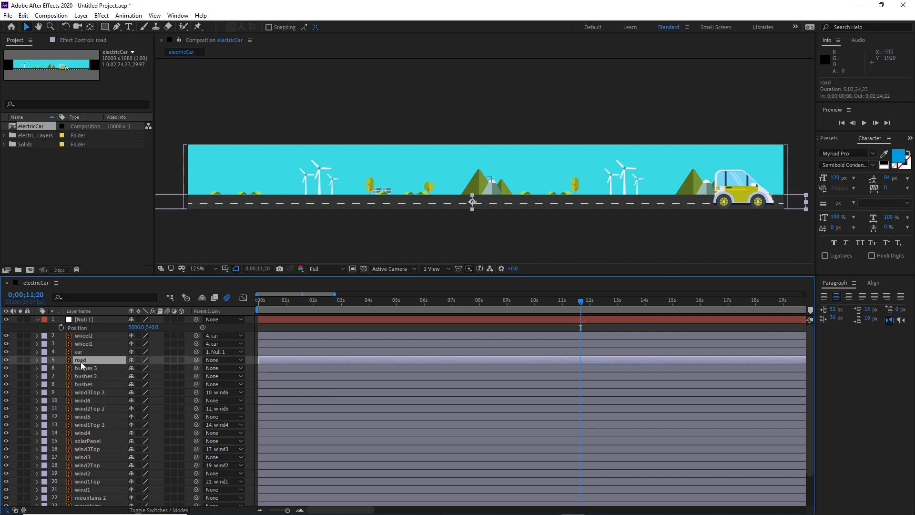
{"action": "left_click", "coordinate": [86, 368], "text": "shift"}
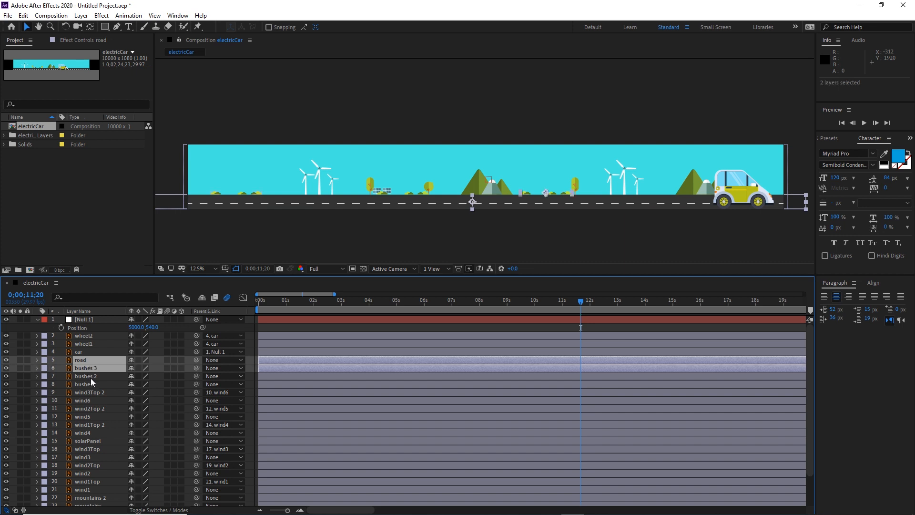
{"action": "left_click", "coordinate": [91, 379], "text": "shift"}
{"action": "left_click", "coordinate": [90, 385], "text": "shift"}
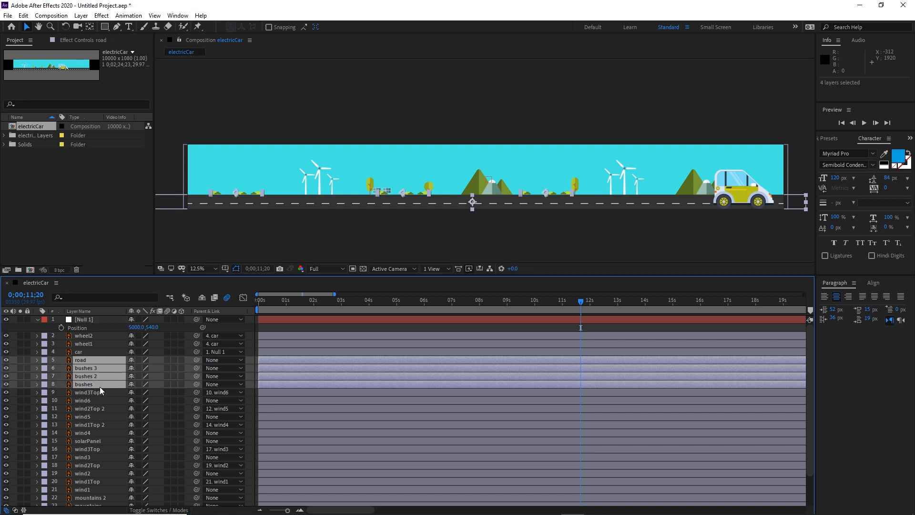
{"action": "left_click", "coordinate": [84, 400], "text": "ctrl"}
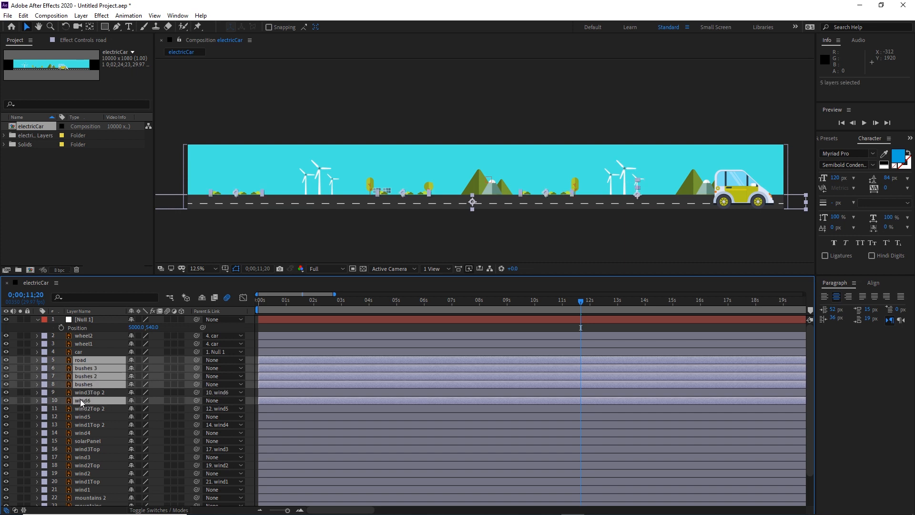
{"action": "left_click", "coordinate": [87, 416], "text": "ctrl"}
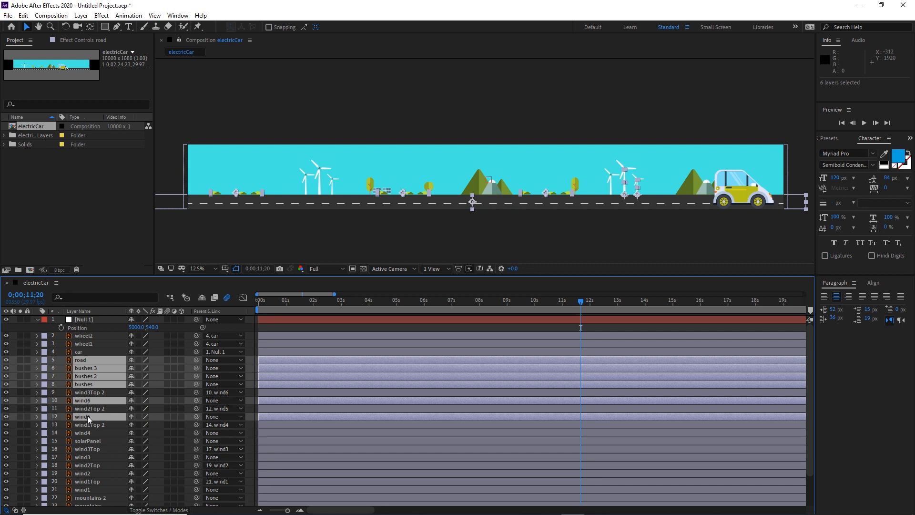
{"action": "left_click", "coordinate": [88, 433], "text": "ctrl"}
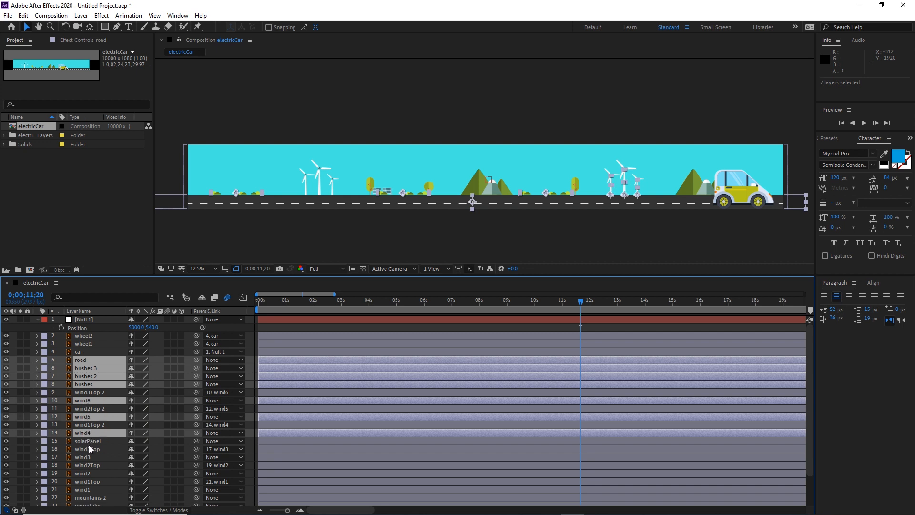
{"action": "left_click", "coordinate": [89, 442], "text": "ctrl"}
{"action": "scroll", "coordinate": [190, 426], "scroll_direction": "down", "scroll_amount": 2}
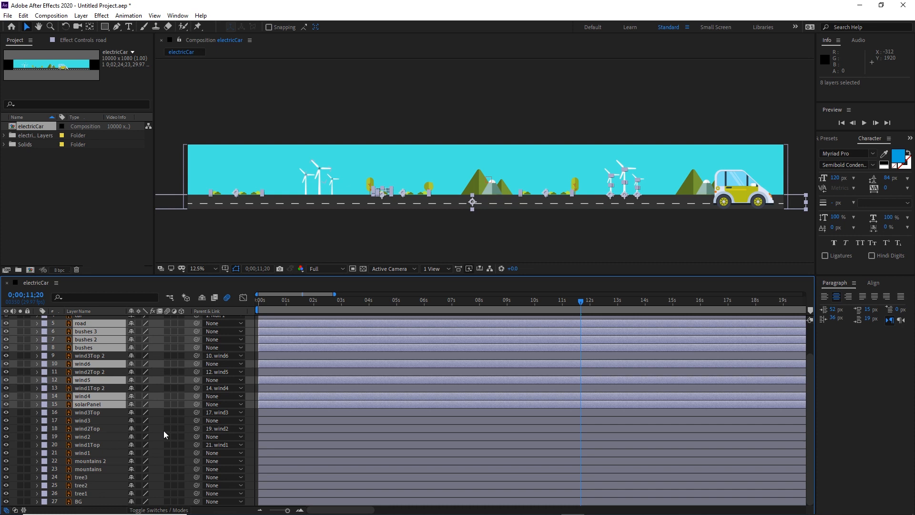
{"action": "left_click", "coordinate": [84, 421], "text": "ctrl"}
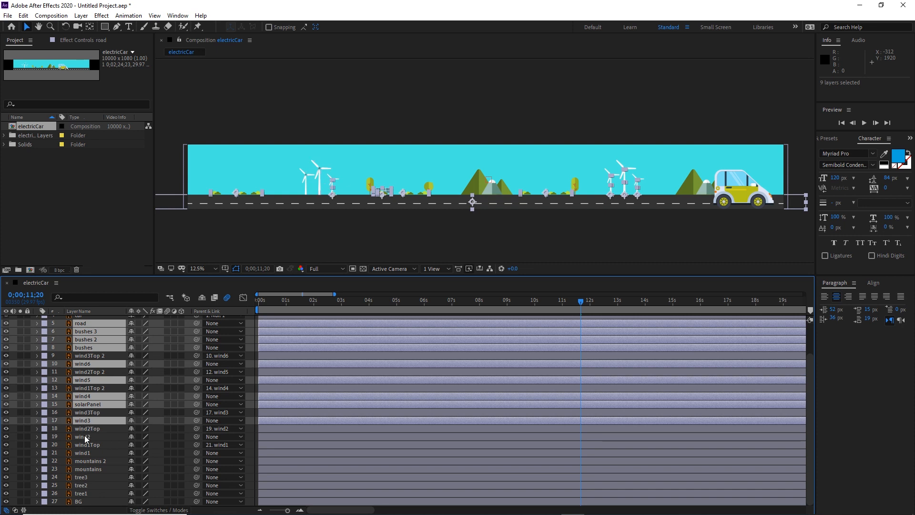
{"action": "left_click", "coordinate": [84, 436], "text": "ctrl"}
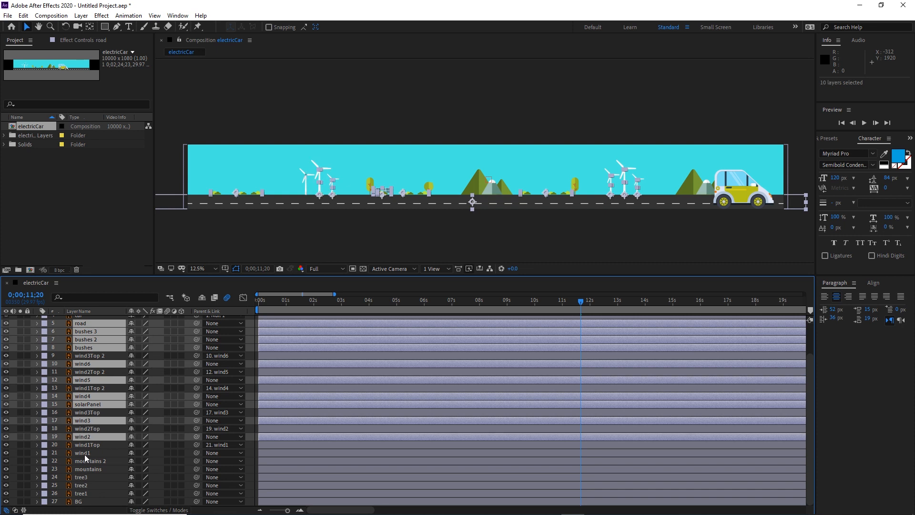
{"action": "left_click", "coordinate": [85, 454], "text": "ctrl"}
{"action": "left_click", "coordinate": [90, 462], "text": "ctrl"}
{"action": "left_click", "coordinate": [91, 467], "text": "ctrl"}
{"action": "left_click", "coordinate": [78, 477], "text": "ctrl"}
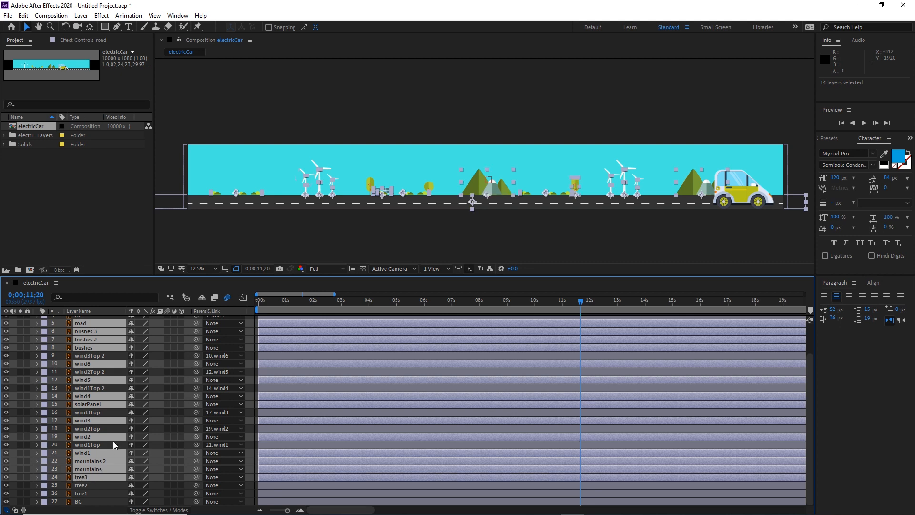
{"action": "left_click", "coordinate": [88, 485], "text": "ctrl"}
{"action": "left_click", "coordinate": [88, 495], "text": "ctrl"}
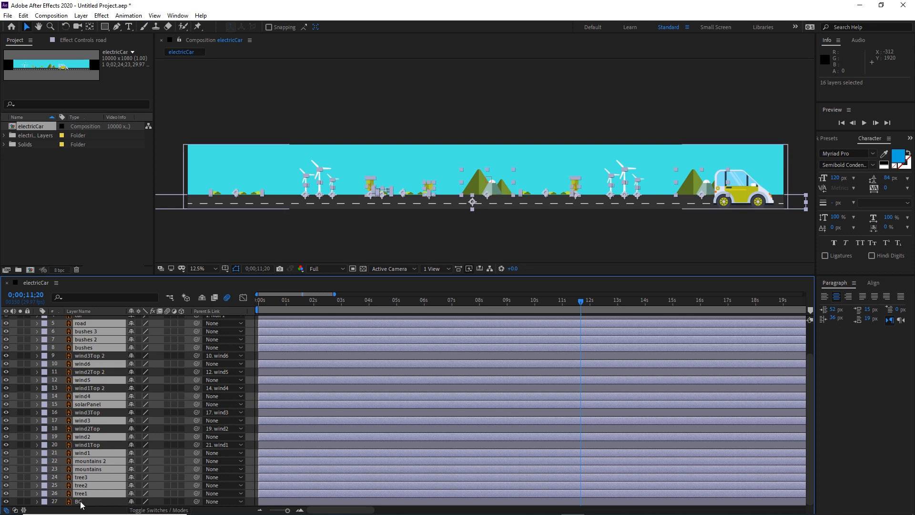
{"action": "left_click", "coordinate": [83, 502], "text": "ctrl"}
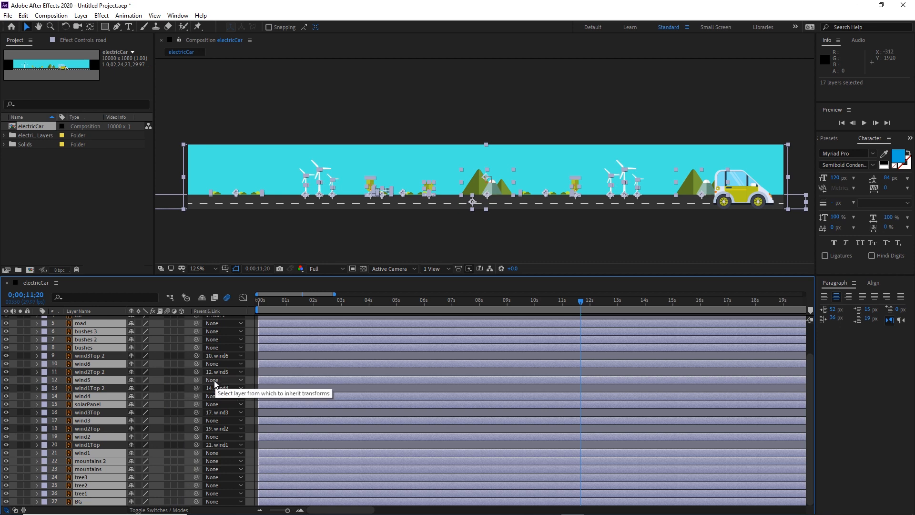
{"action": "scroll", "coordinate": [214, 384], "scroll_direction": "up", "scroll_amount": 3}
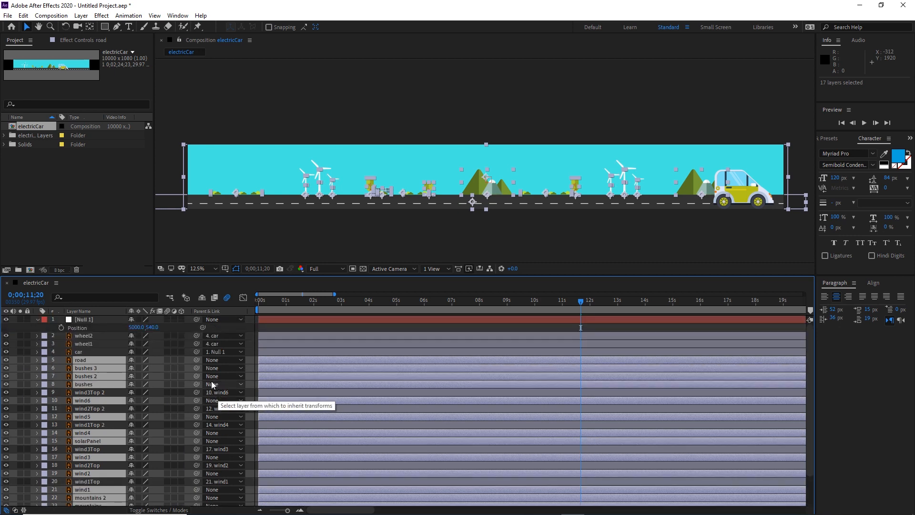
{"action": "left_click_drag", "start_coordinate": [196, 368], "coordinate": [85, 321]}
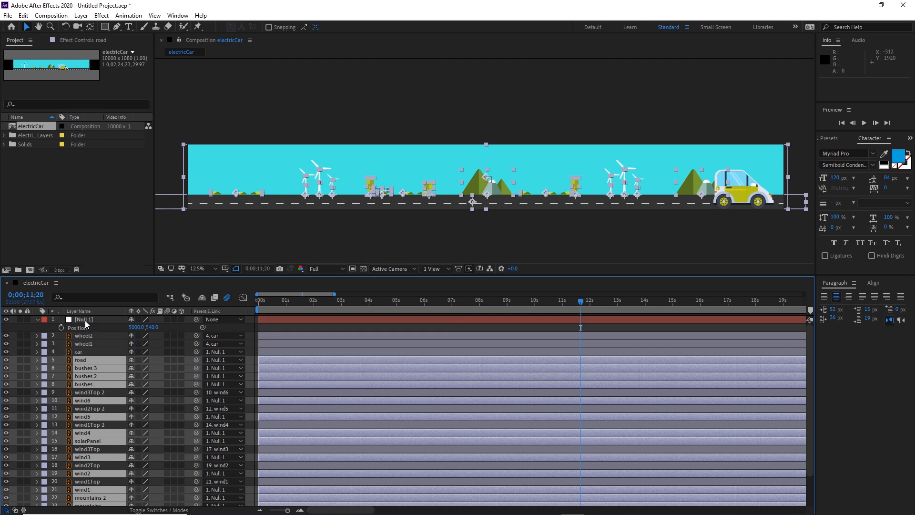
- Test the whole scene's parenting by changing Null 1's X position to 5247, and undo the change
{"action": "left_click", "coordinate": [87, 320]}
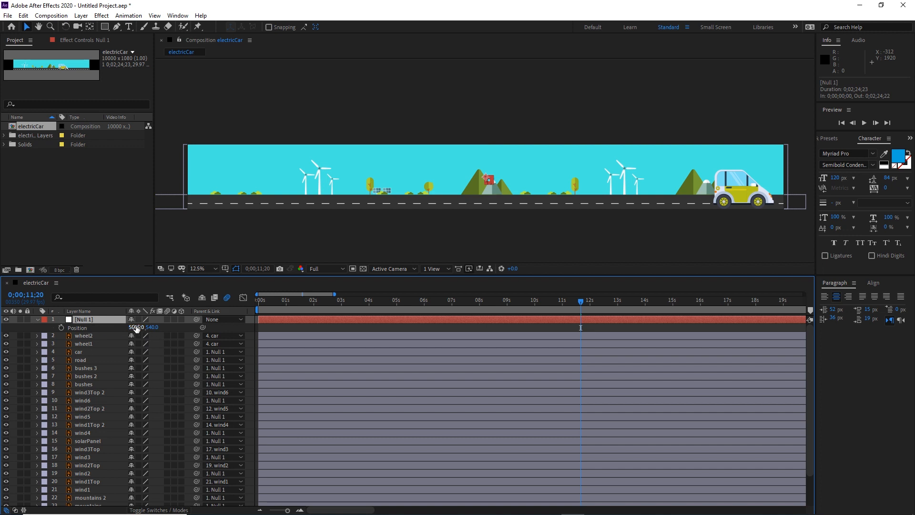
{"action": "left_click_drag", "start_coordinate": [137, 328], "coordinate": [284, 356]}
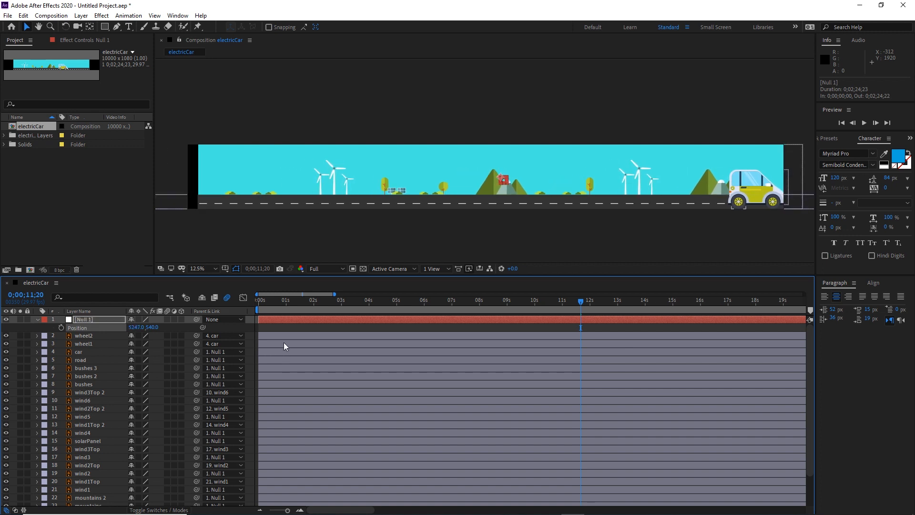
{"action": "key", "text": "ctrl+z"}
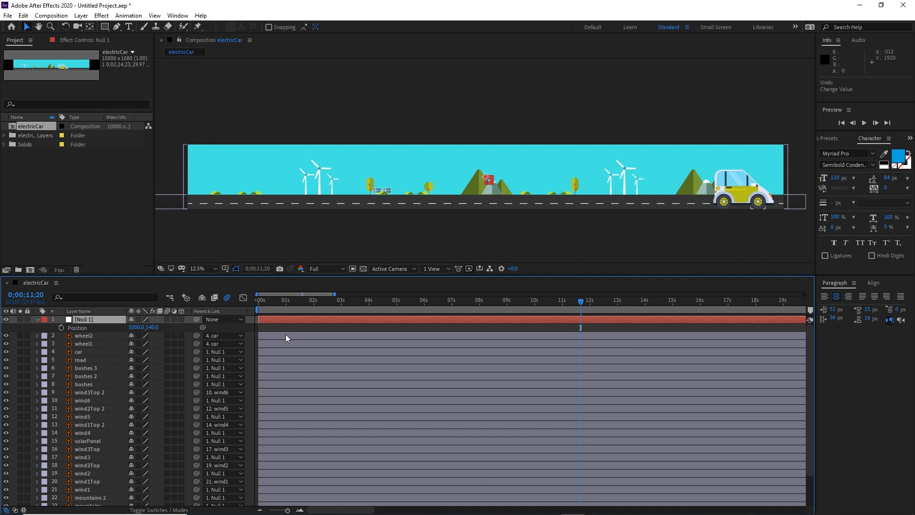
- Return the playhead to 0;00;00;00 and save the project as car in the electricCar folder
{"action": "left_click_drag", "start_coordinate": [582, 302], "coordinate": [250, 334]}
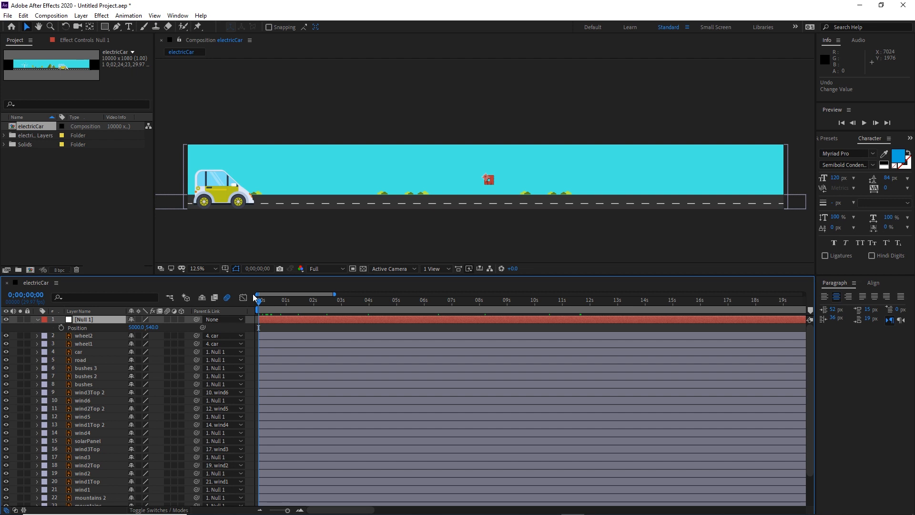
{"action": "key", "text": "ctrl+s"}
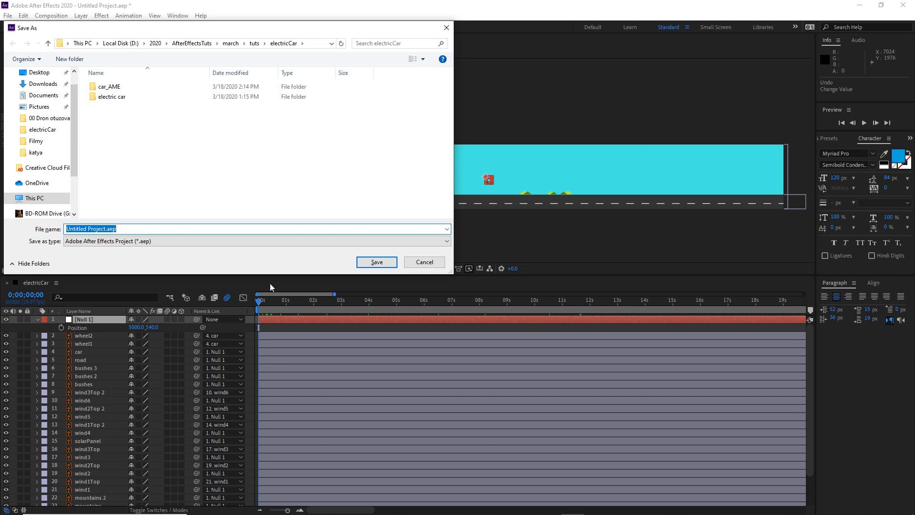
{"action": "type", "text": "car"}
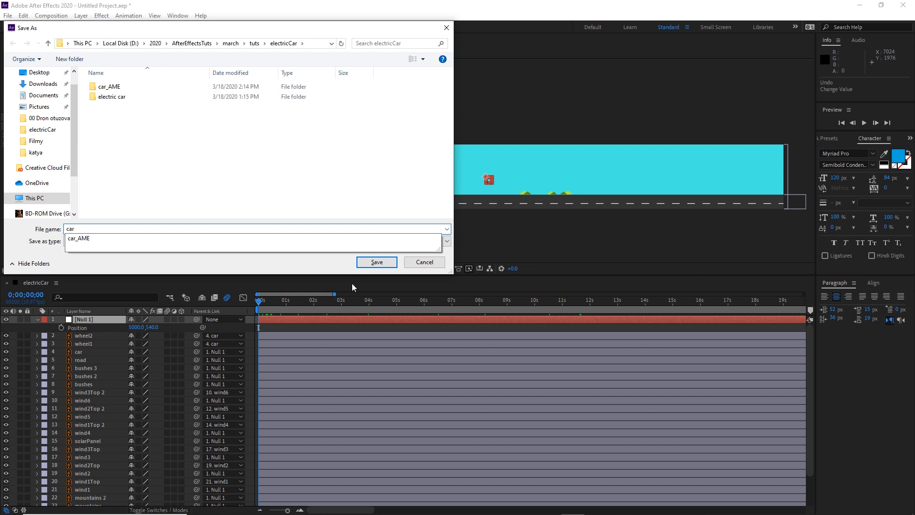
{"action": "left_click", "coordinate": [381, 263]}
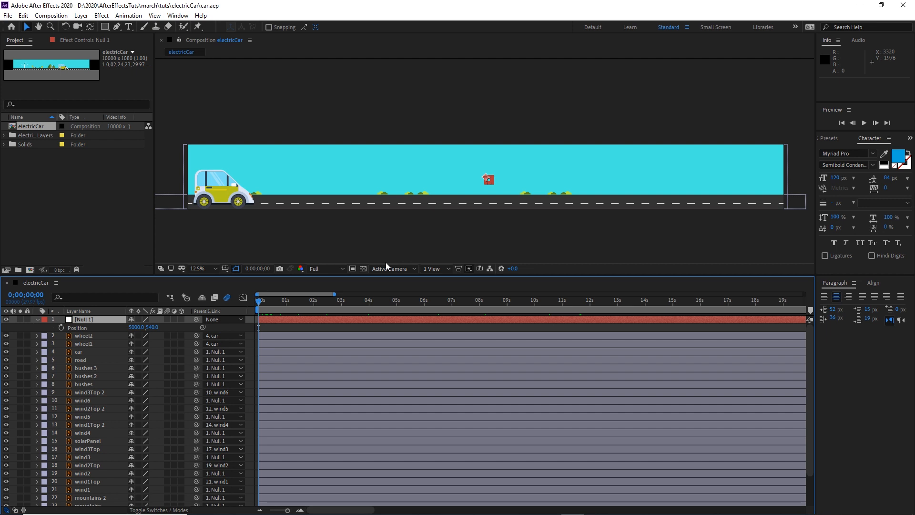
- Change the electricCar composition's width to 1920 px in its composition settings
{"action": "right_click", "coordinate": [27, 126]}
{"action": "left_click", "coordinate": [45, 135]}
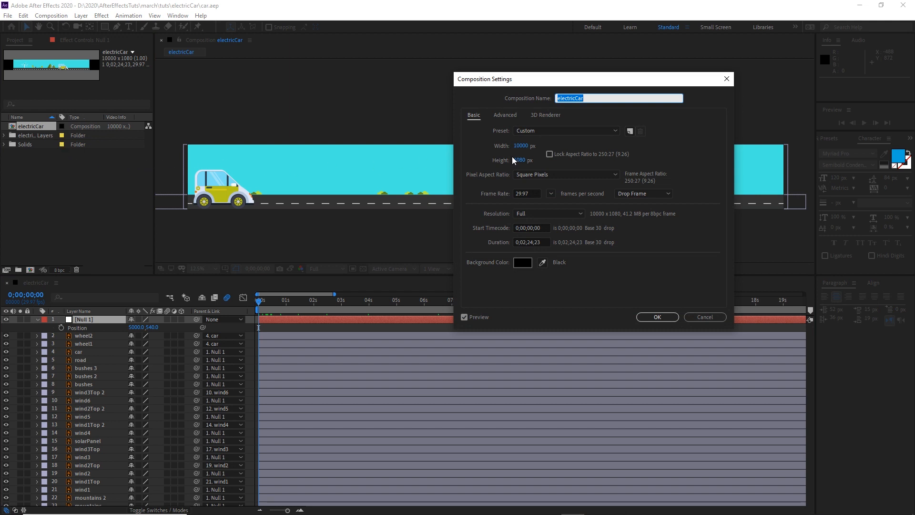
{"action": "left_click", "coordinate": [520, 146]}
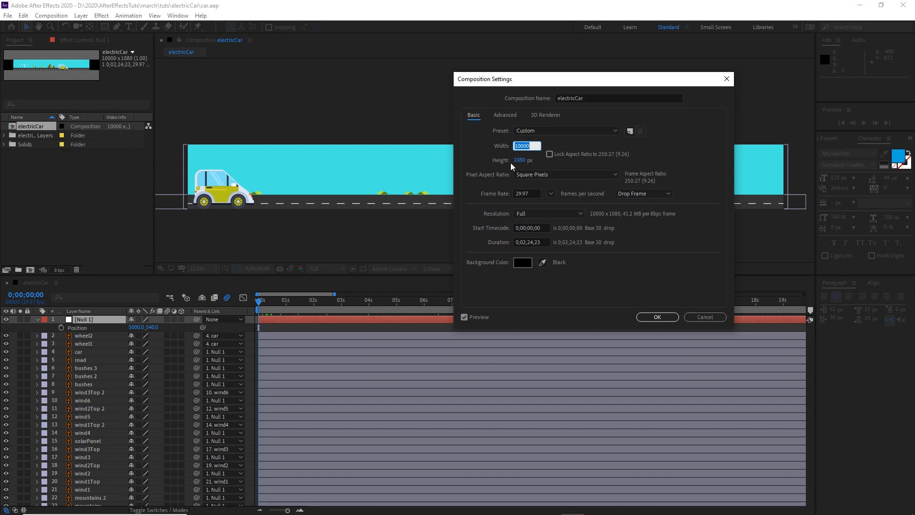
{"action": "type", "text": "1920"}
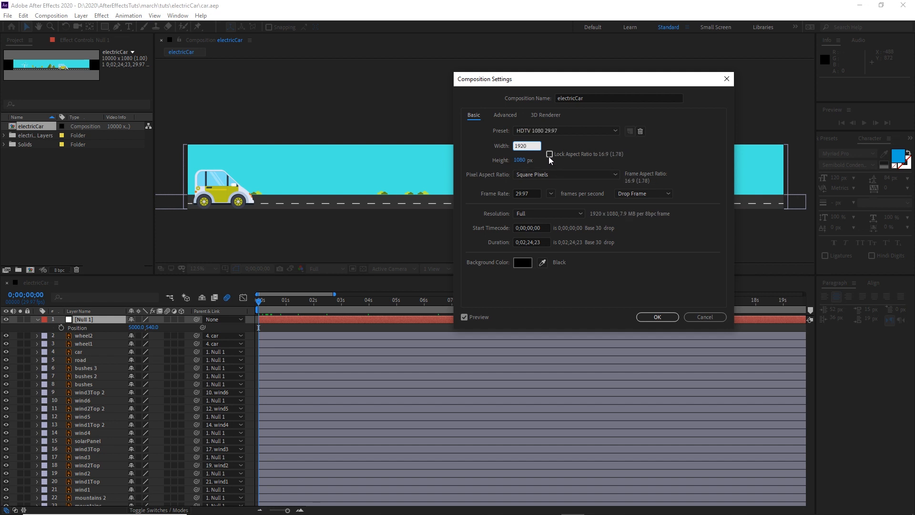
{"action": "left_click", "coordinate": [656, 316]}
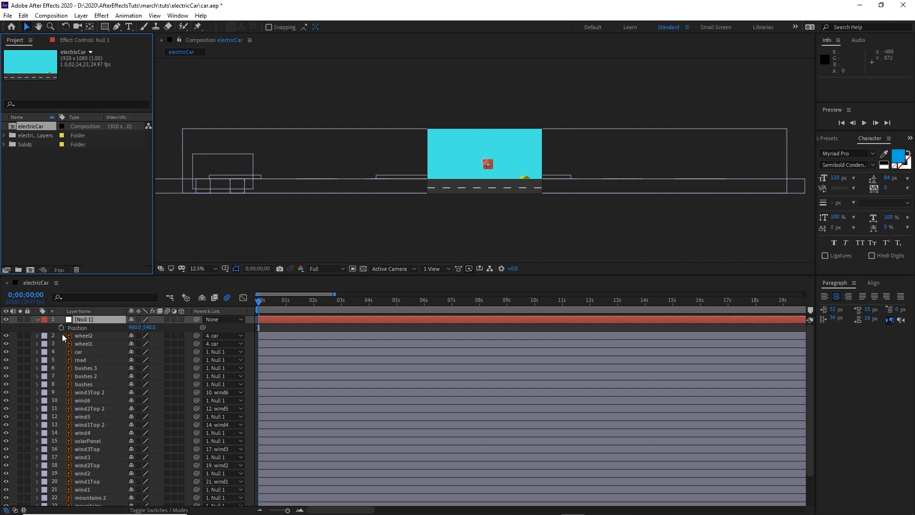
- Set Null 1's X position to 5055 at the start of the timeline and add the first Position keyframe there
{"action": "left_click_drag", "start_coordinate": [133, 331], "coordinate": [476, 331]}
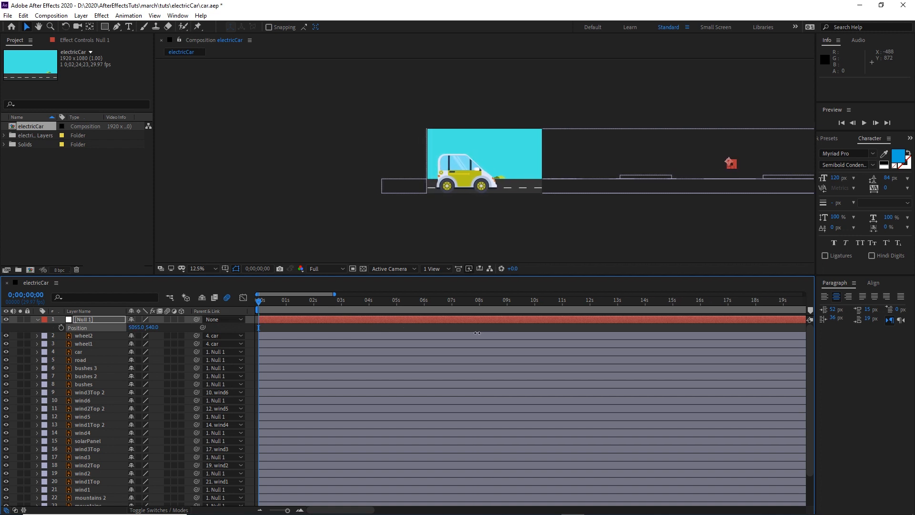
{"action": "left_click", "coordinate": [61, 328]}
- Reveal the car layer's Position keyframes and place the playhead on its last one at 0;00;10;02
{"action": "left_click_drag", "start_coordinate": [260, 301], "coordinate": [527, 301]}
{"action": "scroll", "coordinate": [478, 202], "scroll_direction": "down", "scroll_amount": 1}
{"action": "left_click", "coordinate": [457, 302]}
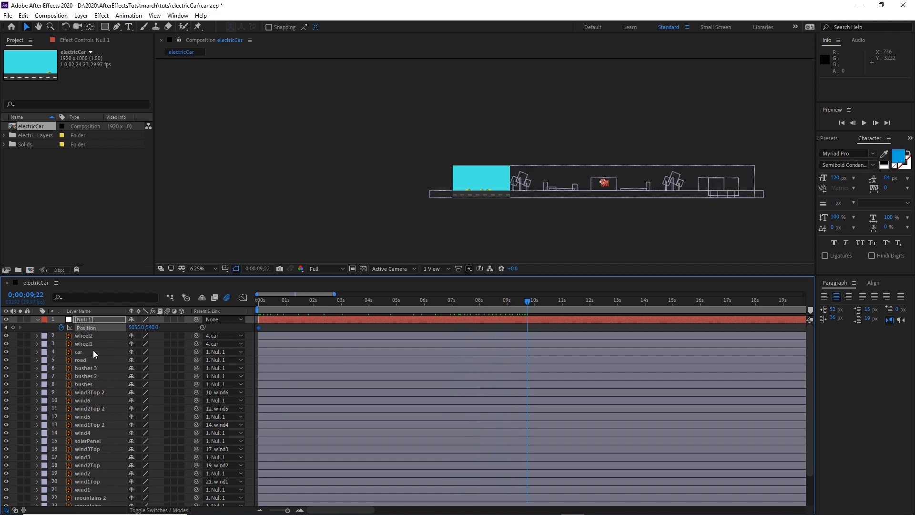
{"action": "left_click", "coordinate": [79, 353]}
{"action": "key", "text": "p"}
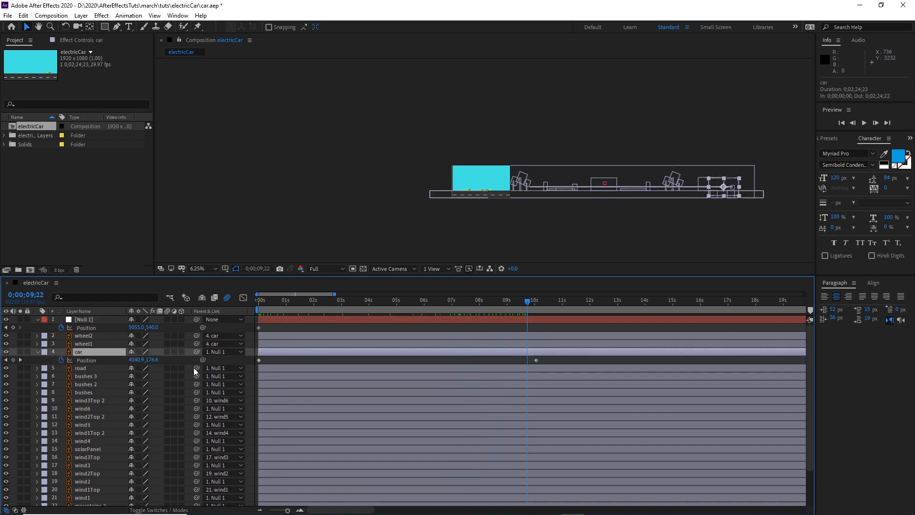
{"action": "left_click_drag", "start_coordinate": [528, 300], "coordinate": [535, 303]}
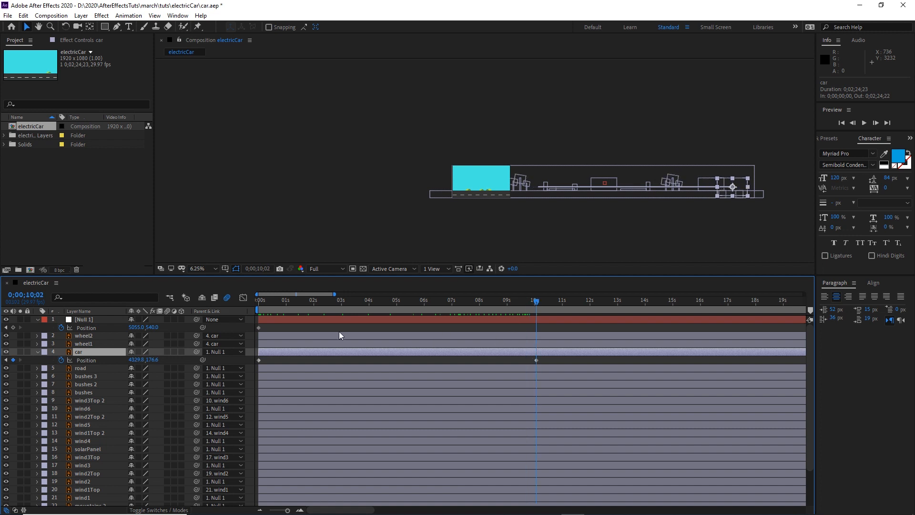
- Keyframe Null 1's Position at 0;00;10;02, lowering its X value until the car is back inside the composition frame
{"action": "left_click_drag", "start_coordinate": [137, 328], "coordinate": [22, 326]}
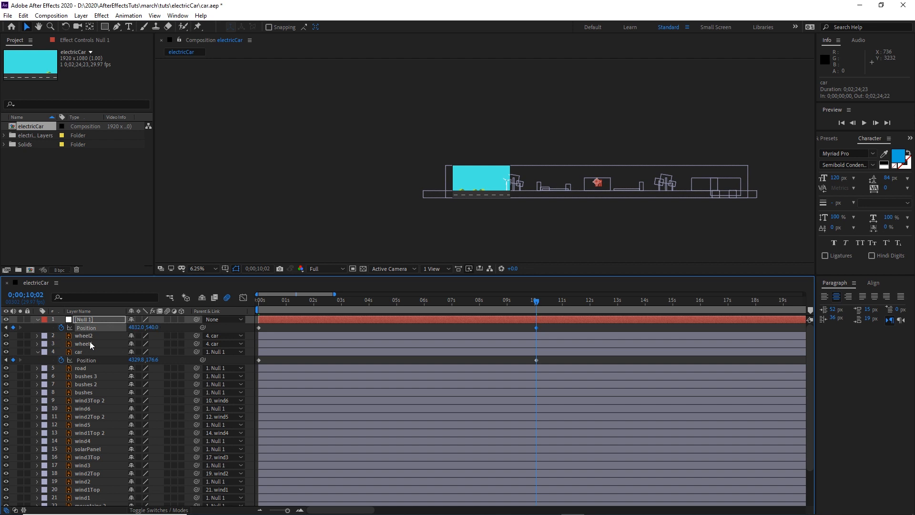
{"action": "mouse_move", "coordinate": [135, 329]}
{"action": "left_mouse_down"}
{"action": "mouse_move", "coordinate": [153, 328]}
{"action": "mouse_move", "coordinate": [119, 336]}
{"action": "left_mouse_up"}
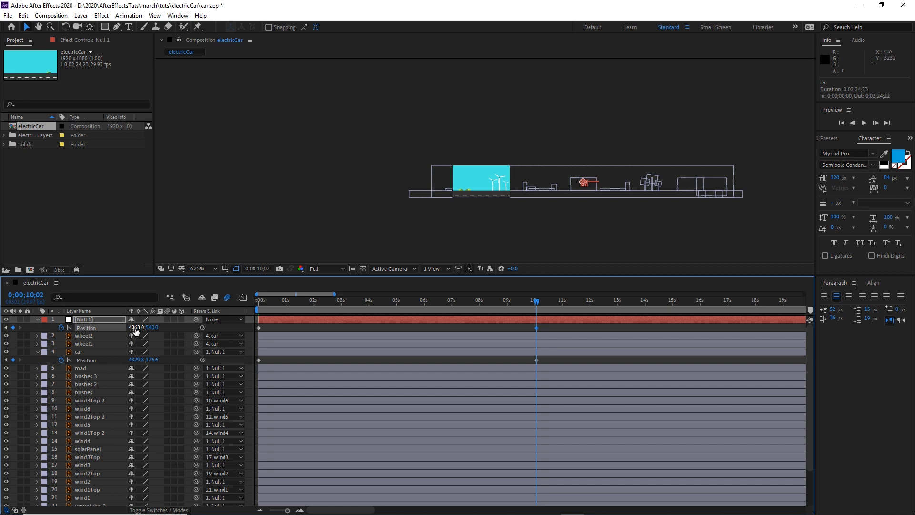
{"action": "left_click_drag", "start_coordinate": [136, 329], "coordinate": [29, 337]}
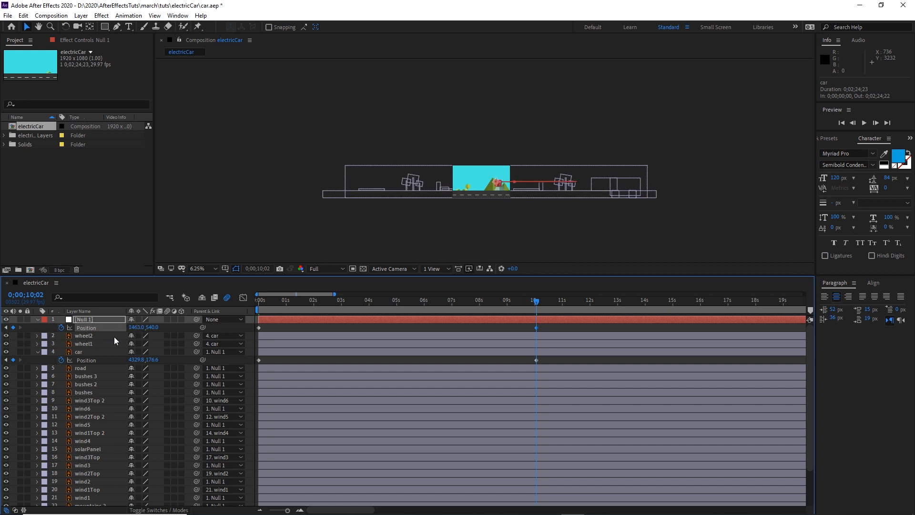
{"action": "left_click_drag", "start_coordinate": [135, 328], "coordinate": [1, 334]}
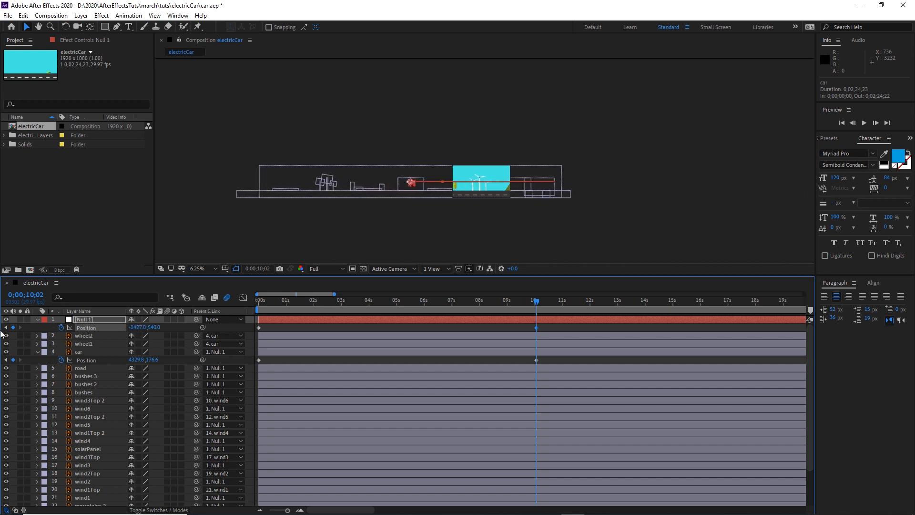
{"action": "left_click_drag", "start_coordinate": [135, 328], "coordinate": [69, 336]}
- Preview the car and scene animation from the start of the timeline
{"action": "left_click_drag", "start_coordinate": [536, 301], "coordinate": [157, 310]}
{"action": "scroll", "coordinate": [532, 188], "scroll_direction": "up", "scroll_amount": 1}
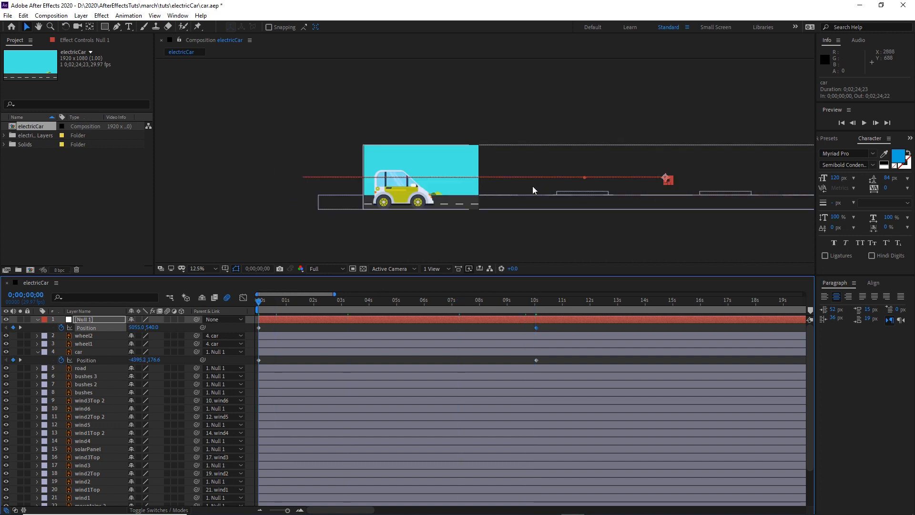
{"action": "key", "text": "space"}
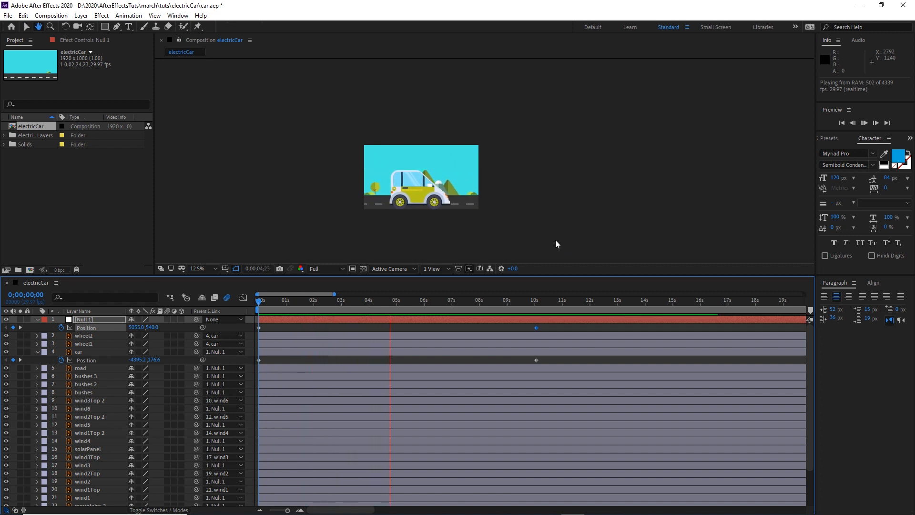
- Shift the mountains layer's Scale keyframes so the first sits at 0;00;03;28, and preview the mountains rising as the car passes
{"action": "key", "text": "space"}
{"action": "key", "text": "space"}
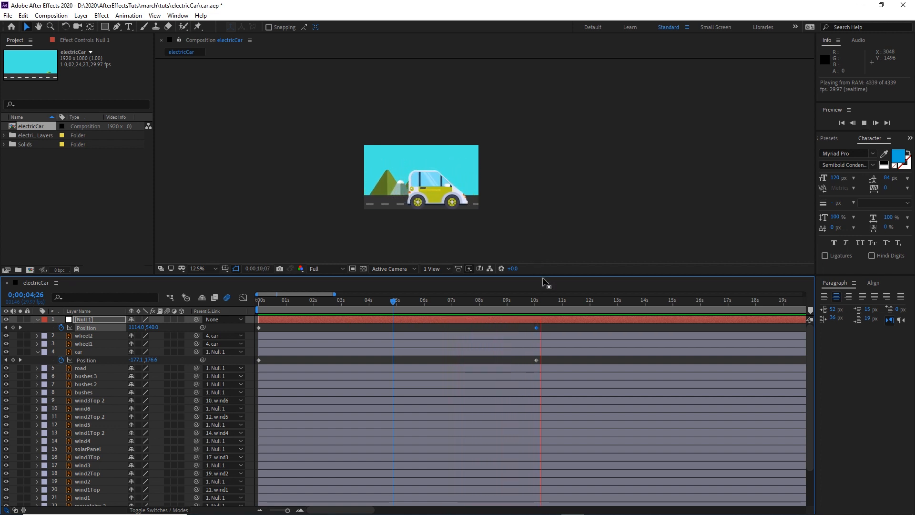
{"action": "left_click", "coordinate": [542, 301]}
{"action": "left_click_drag", "start_coordinate": [544, 302], "coordinate": [374, 312]}
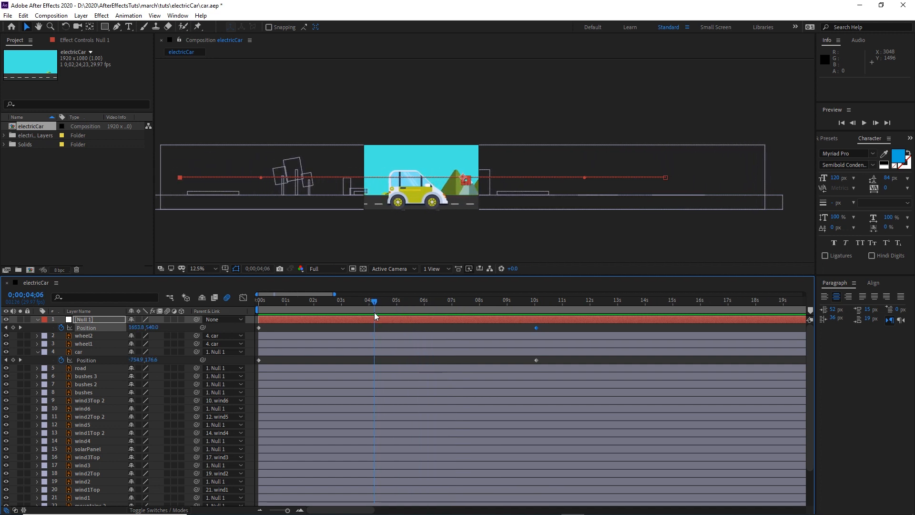
{"action": "left_click", "coordinate": [456, 191]}
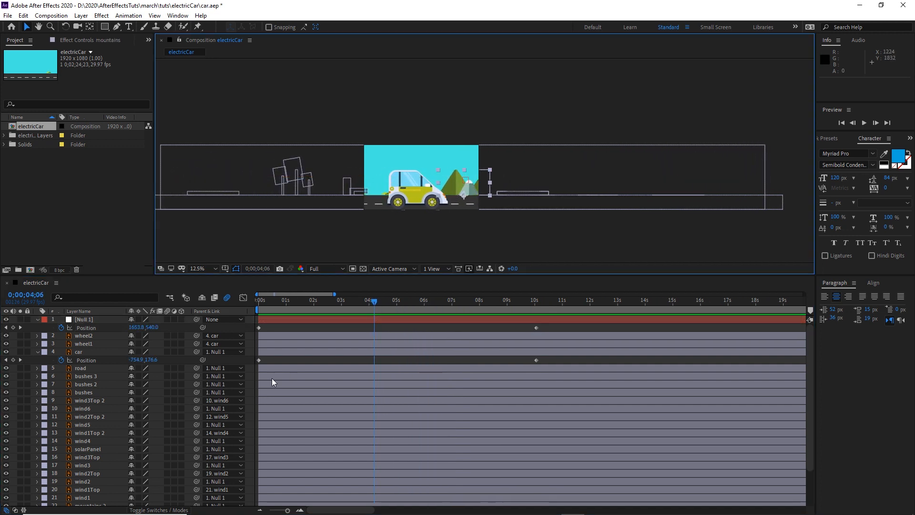
{"action": "scroll", "coordinate": [202, 396], "scroll_direction": "down", "scroll_amount": 3}
{"action": "key", "text": "s"}
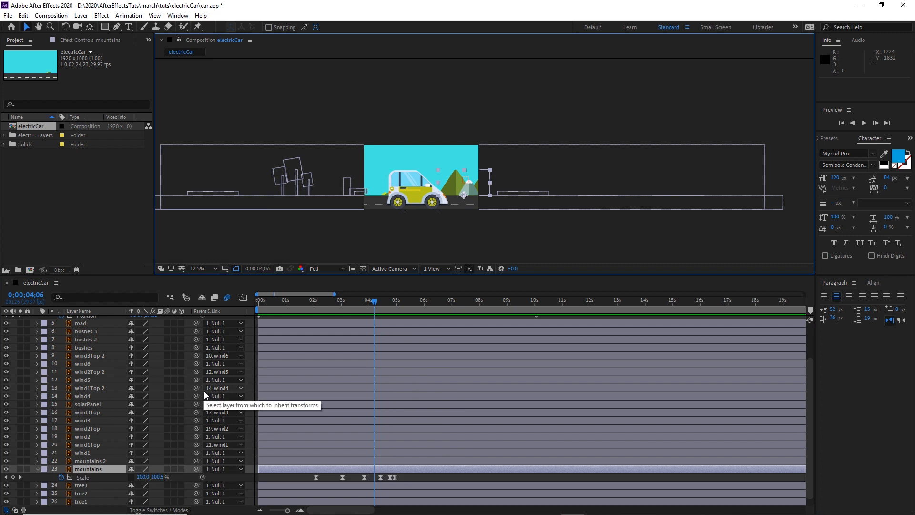
{"action": "left_click_drag", "start_coordinate": [405, 477], "coordinate": [367, 477]}
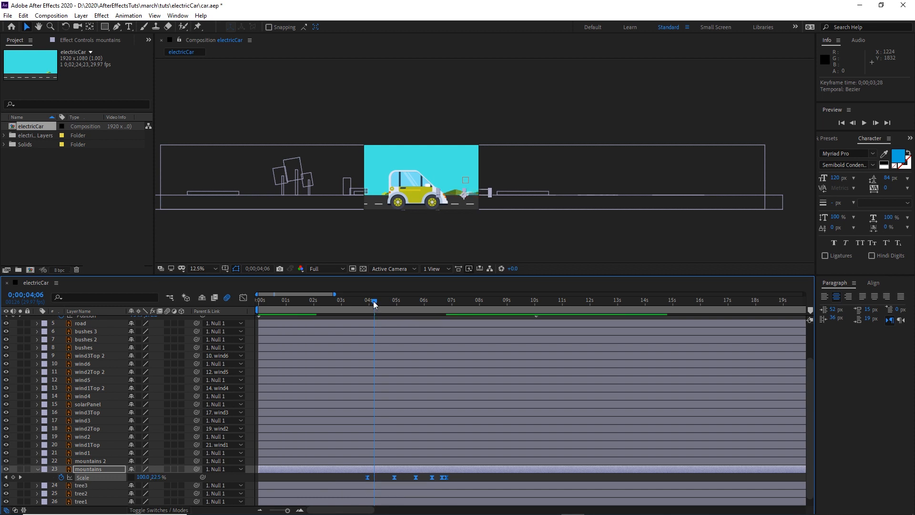
{"action": "left_click_drag", "start_coordinate": [374, 302], "coordinate": [364, 303]}
{"action": "key", "text": "space"}
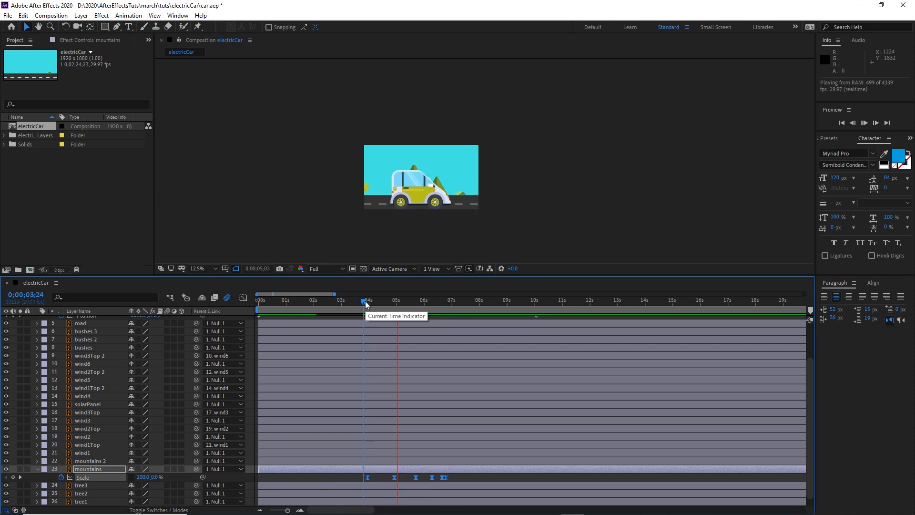
{"action": "key", "text": "space"}
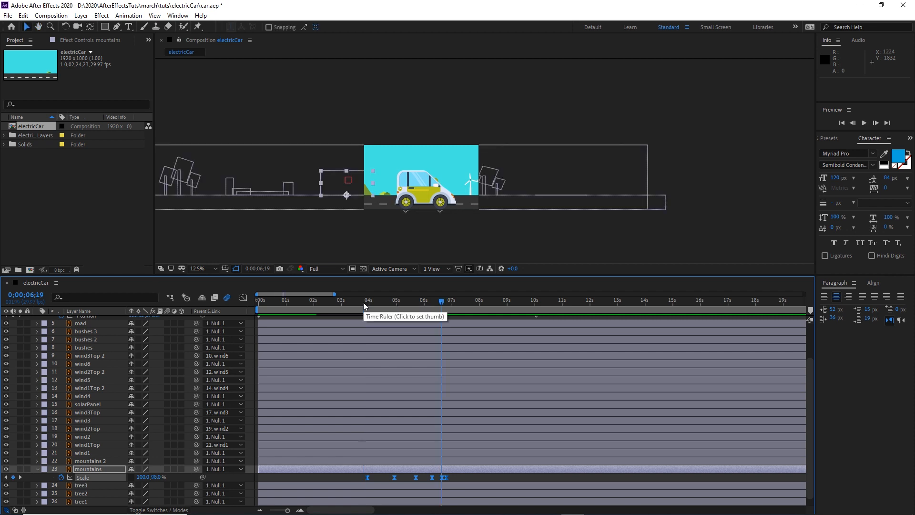
- Reveal the Scale property of the wind4, wind5 and wind6 layers and select all their Scale keyframes
{"action": "left_click", "coordinate": [462, 171]}
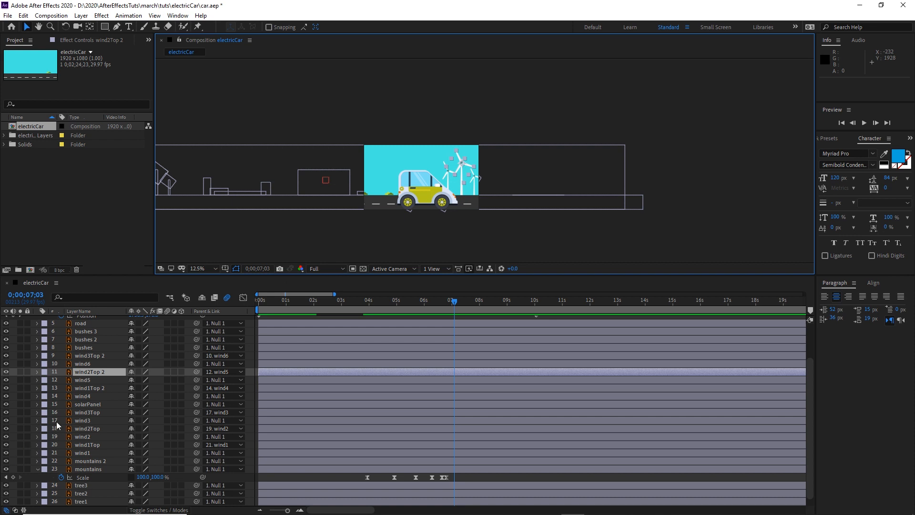
{"action": "left_click", "coordinate": [85, 396]}
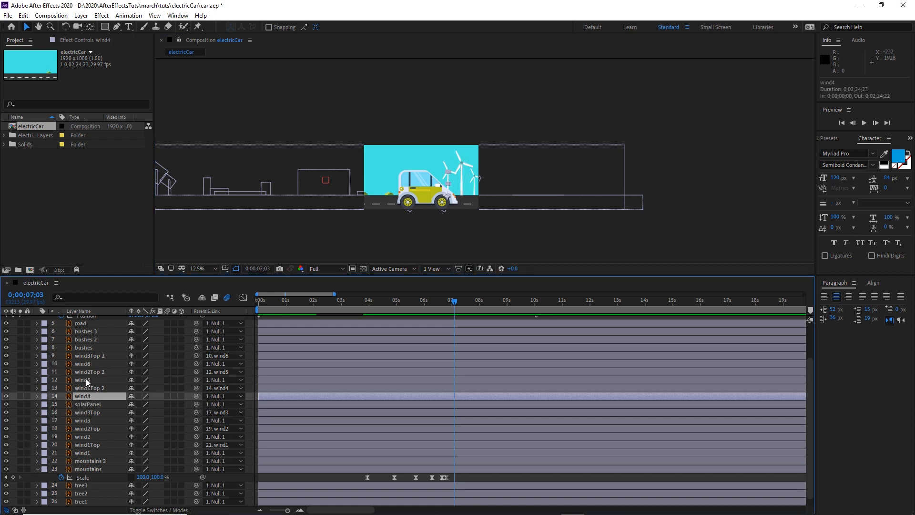
{"action": "left_click", "coordinate": [86, 378], "text": "ctrl"}
{"action": "left_click", "coordinate": [87, 364], "text": "ctrl"}
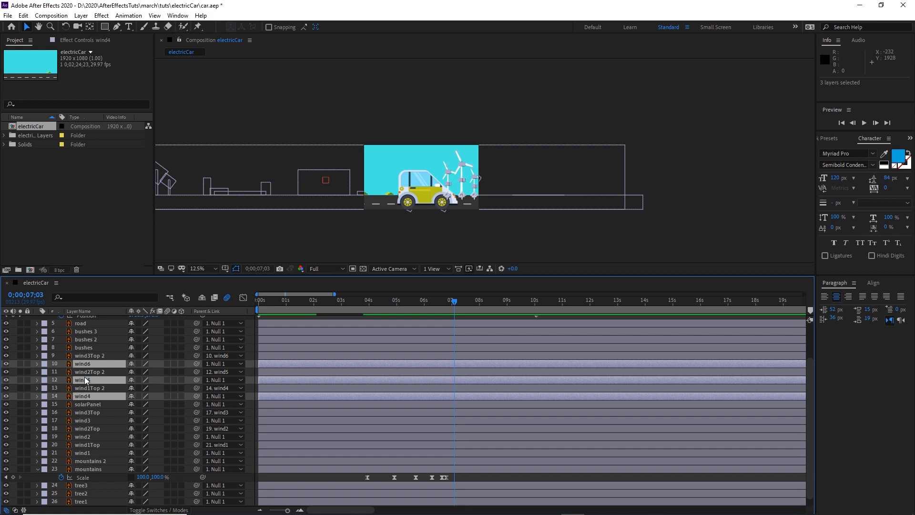
{"action": "key", "text": "s"}
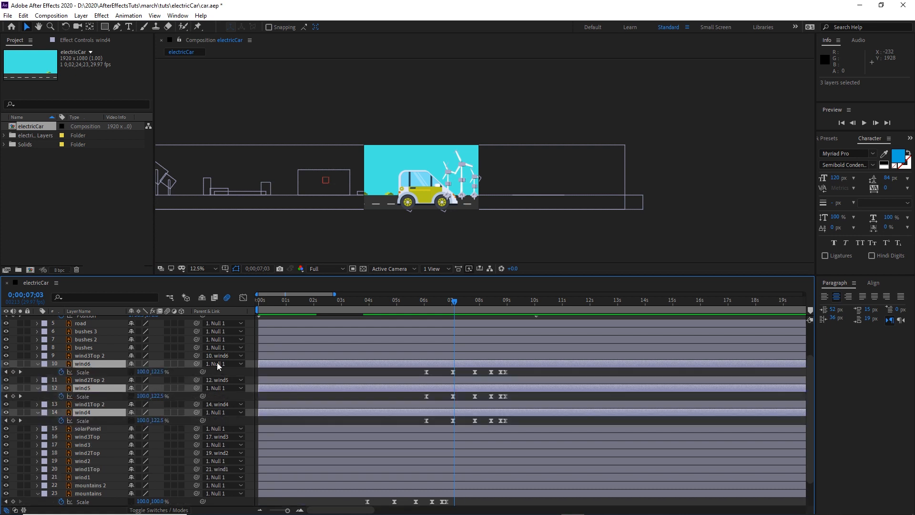
{"action": "left_click_drag", "start_coordinate": [518, 373], "coordinate": [422, 425]}
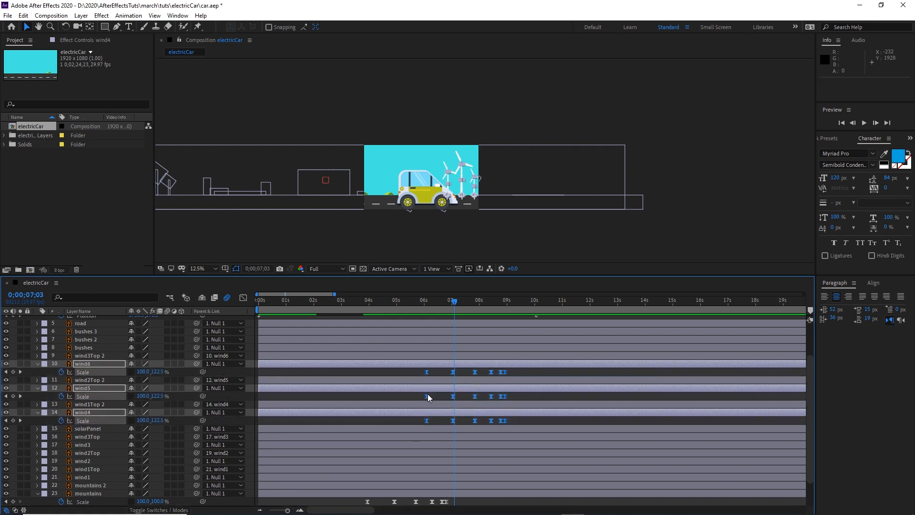
- Try starting the three wind turbines' Scale animation at 0;00;07;02 and preview the timing
{"action": "left_click_drag", "start_coordinate": [426, 371], "coordinate": [453, 371]}
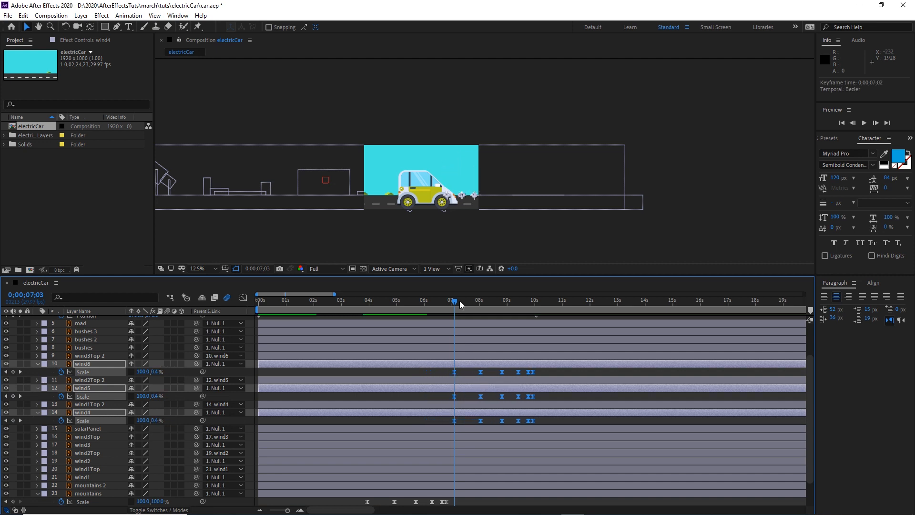
{"action": "key", "text": "space"}
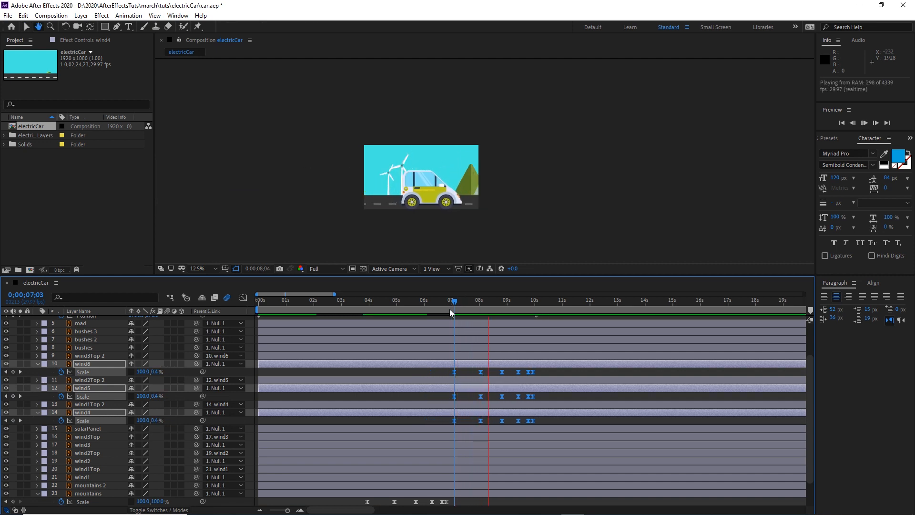
{"action": "key", "text": "space"}
{"action": "left_click_drag", "start_coordinate": [483, 301], "coordinate": [432, 302]}
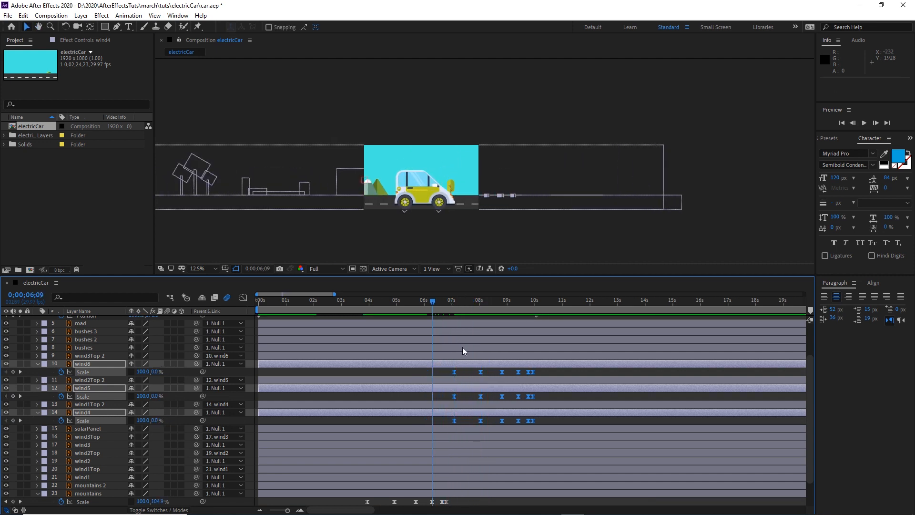
- Move the wind4, wind5 and wind6 Scale keyframes earlier so they start just after 6 seconds, and preview the result
{"action": "left_click_drag", "start_coordinate": [454, 373], "coordinate": [441, 373]}
{"action": "left_click_drag", "start_coordinate": [433, 300], "coordinate": [452, 307]}
{"action": "left_click_drag", "start_coordinate": [441, 372], "coordinate": [429, 373]}
{"action": "key", "text": "space"}
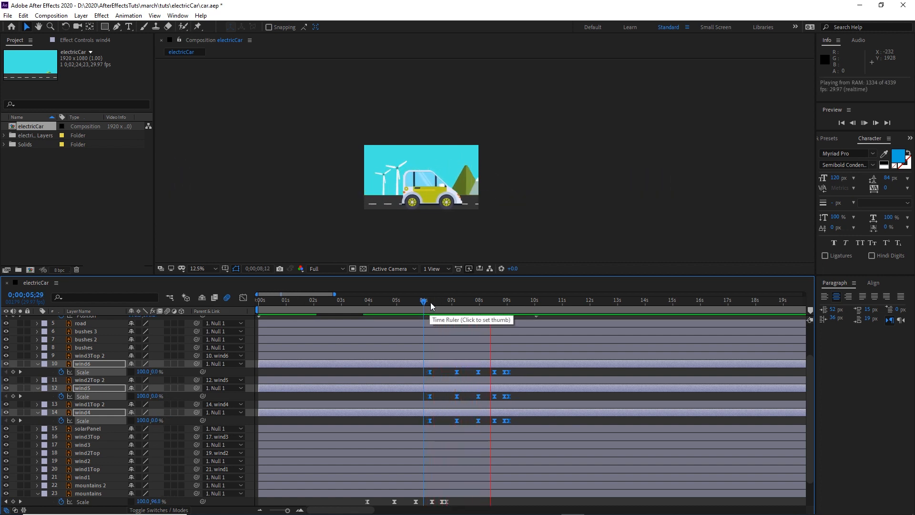
{"action": "key", "text": "space"}
- Reveal the Scale keyframes of mountains 2, shift them to start at 0;00;08;14, and preview the timing
{"action": "left_click", "coordinate": [458, 184]}
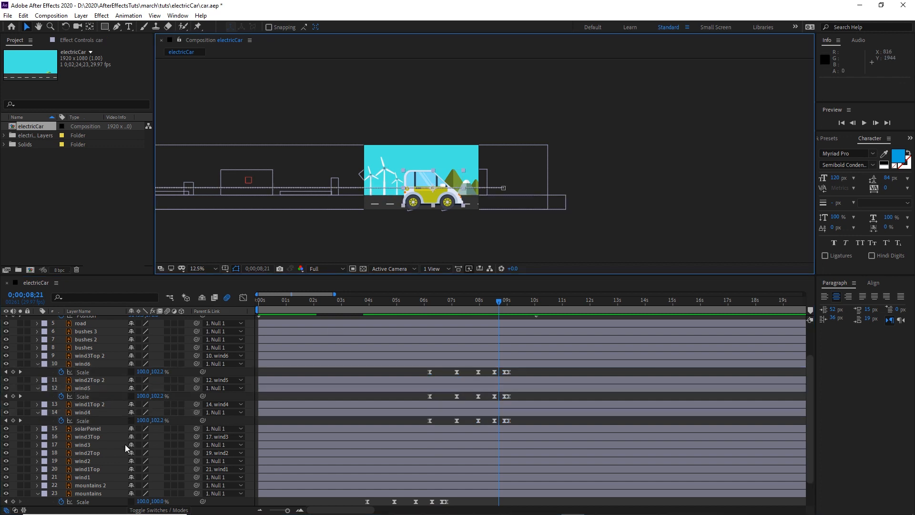
{"action": "scroll", "coordinate": [108, 466], "scroll_direction": "down", "scroll_amount": 2}
{"action": "left_click", "coordinate": [103, 454]}
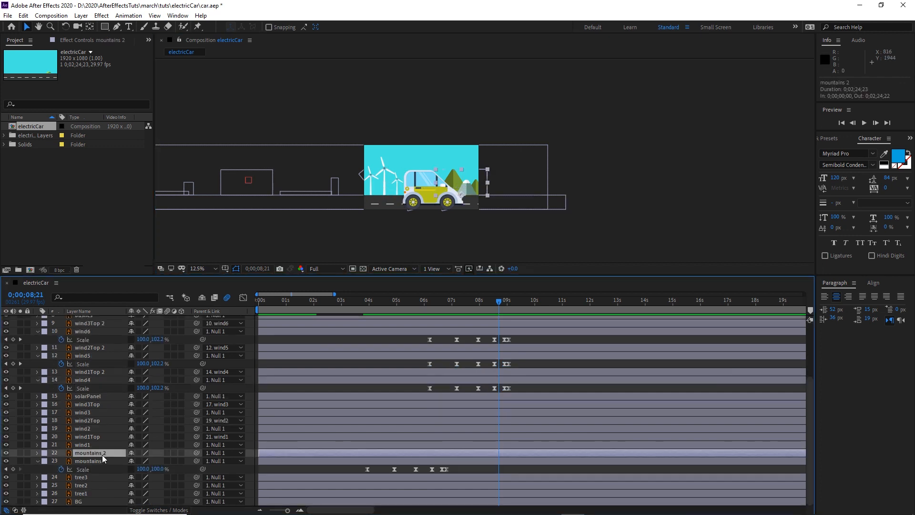
{"action": "key", "text": "s"}
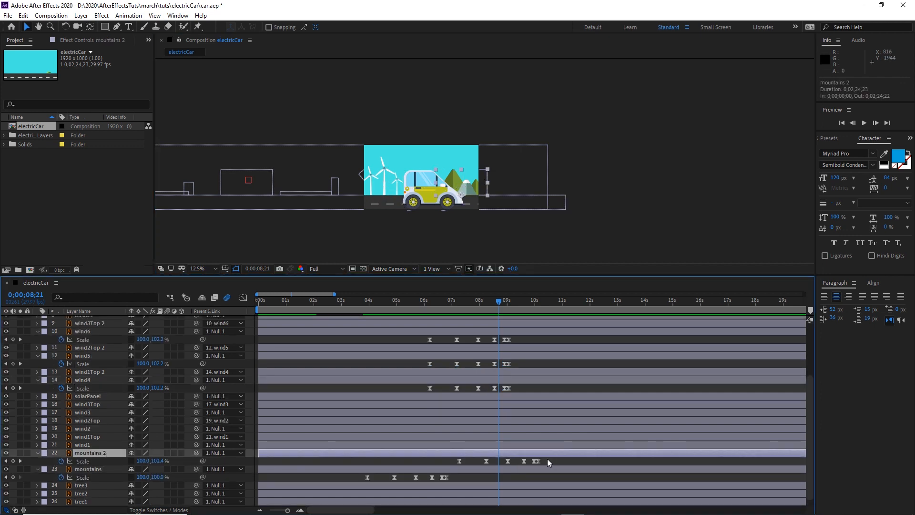
{"action": "left_click_drag", "start_coordinate": [547, 458], "coordinate": [495, 459]}
{"action": "left_click", "coordinate": [476, 301]}
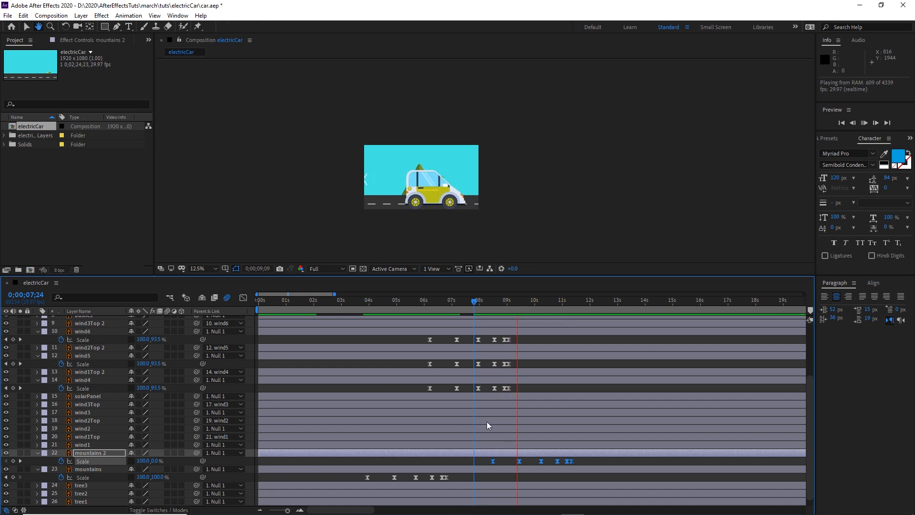
{"action": "key", "text": "space"}
- Try starting the mountains 2 Scale animation at 0;00;07;07 and preview it
{"action": "left_click_drag", "start_coordinate": [492, 461], "coordinate": [458, 461]}
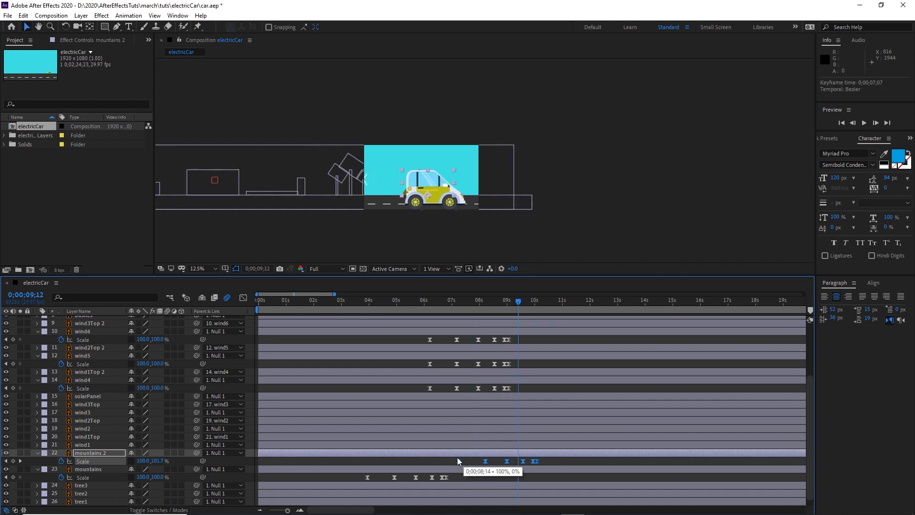
{"action": "left_click_drag", "start_coordinate": [519, 301], "coordinate": [447, 314]}
{"action": "key", "text": "space"}
{"action": "key", "text": "space"}
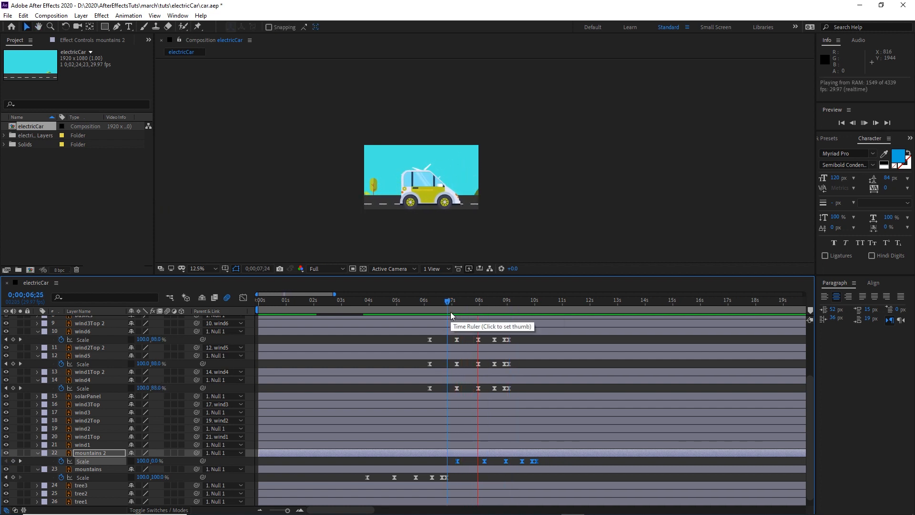
{"action": "key", "text": "space"}
- Move the mountains 2 Scale keyframes back so they start slightly after 8 seconds, and preview the growth
{"action": "left_click_drag", "start_coordinate": [456, 461], "coordinate": [493, 461]}
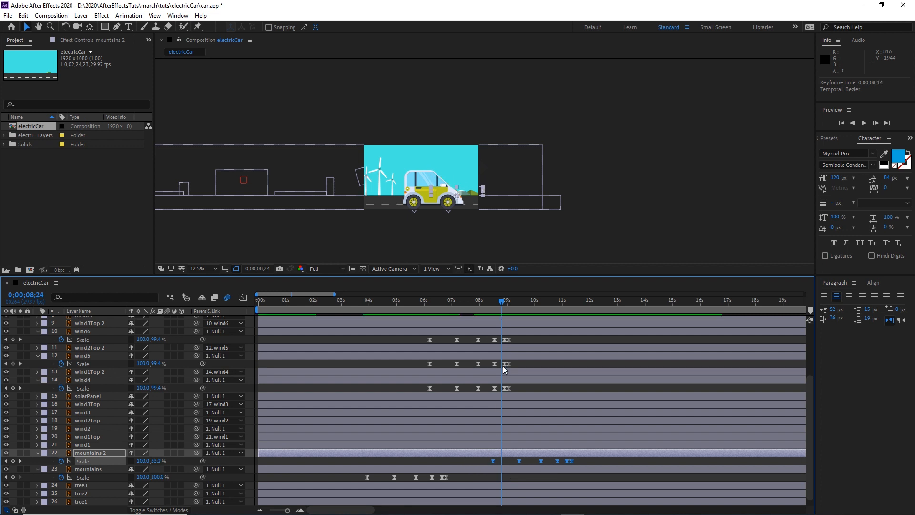
{"action": "left_click_drag", "start_coordinate": [494, 300], "coordinate": [476, 307]}
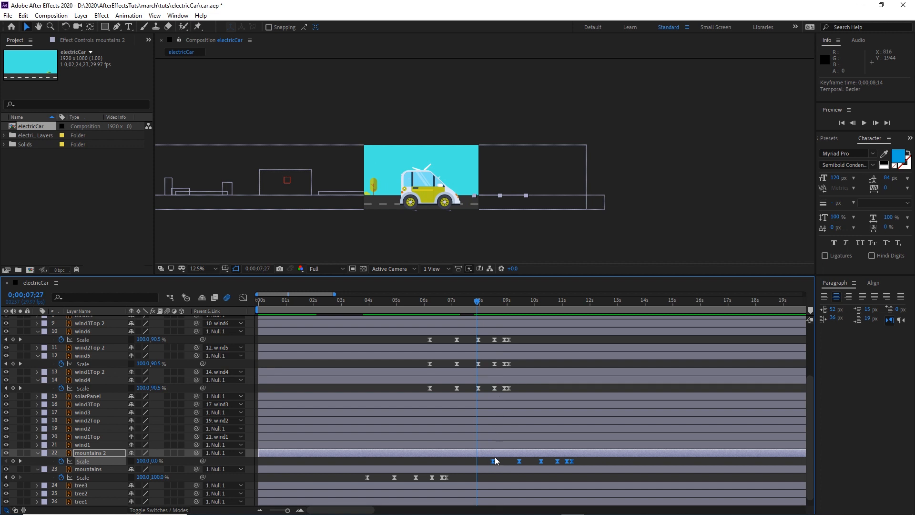
{"action": "left_click_drag", "start_coordinate": [495, 459], "coordinate": [485, 459]}
{"action": "key", "text": "space"}
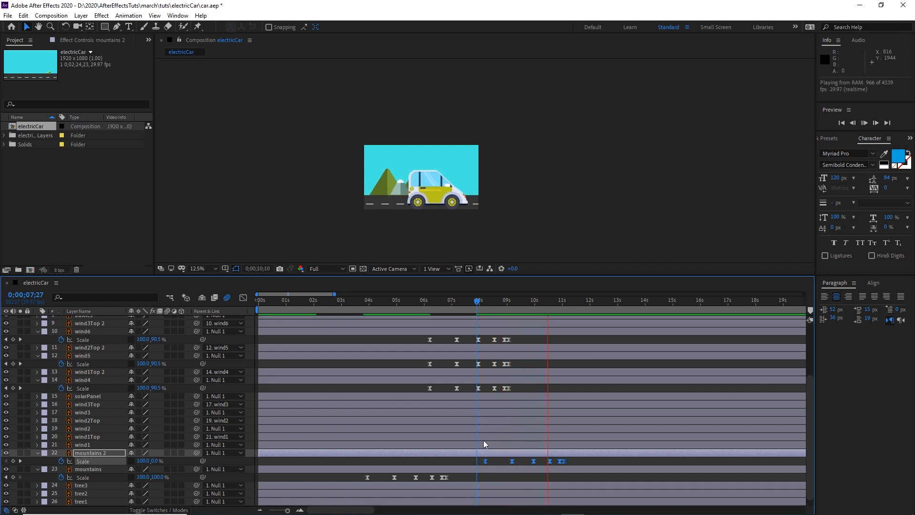
{"action": "key", "text": "space"}
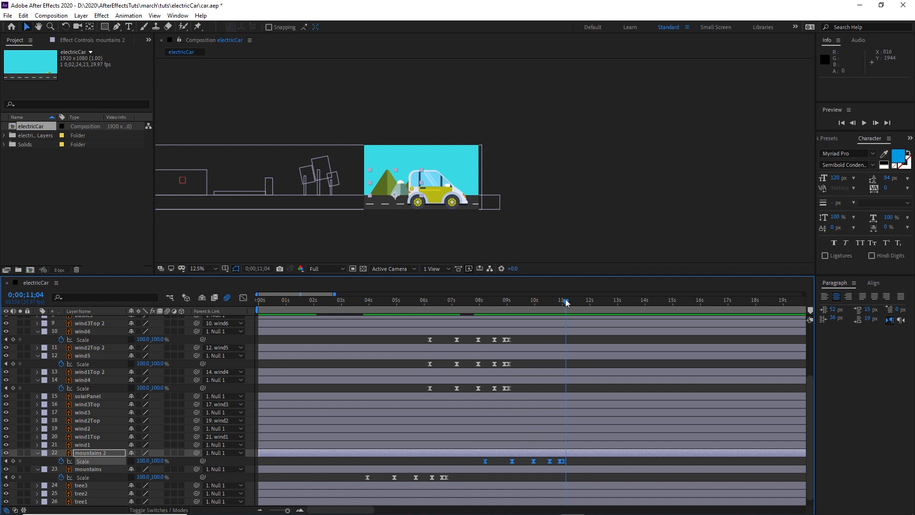
- Preview the retimed scene animation from the start of the timeline
{"action": "left_click_drag", "start_coordinate": [554, 299], "coordinate": [494, 315]}
{"action": "key", "text": "space"}
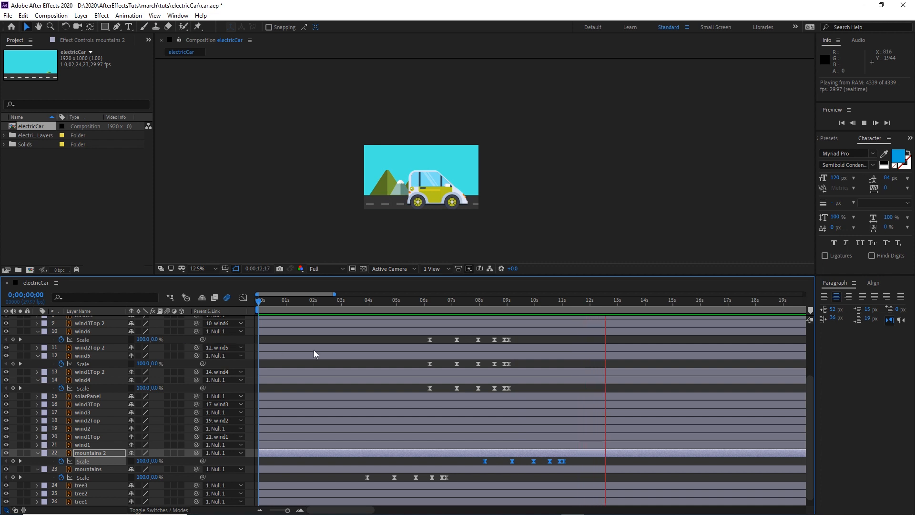
{"action": "key", "text": "space"}
- Add a car Position keyframe at 0;00;10;27 with a larger X value that carries the car out of the frame, and preview the exit
{"action": "left_click_drag", "start_coordinate": [612, 300], "coordinate": [560, 311]}
{"action": "scroll", "coordinate": [434, 373], "scroll_direction": "up", "scroll_amount": 3}
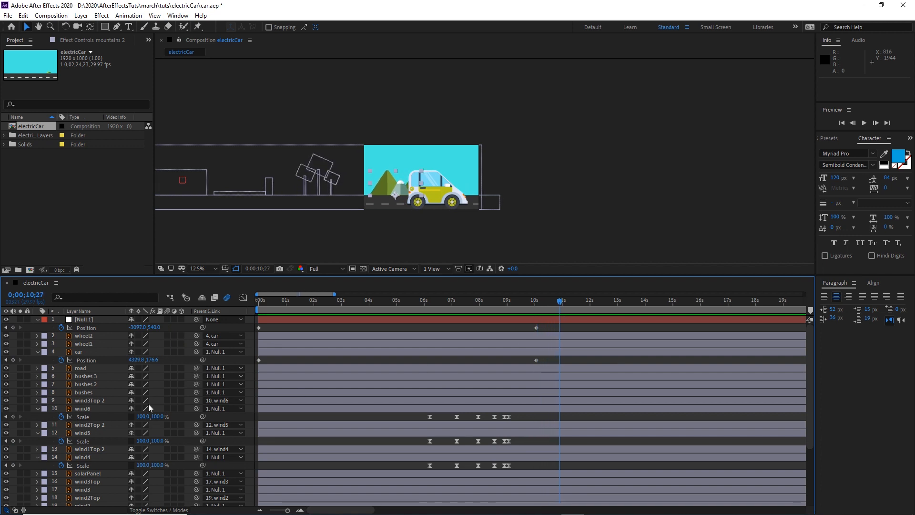
{"action": "left_click", "coordinate": [79, 352]}
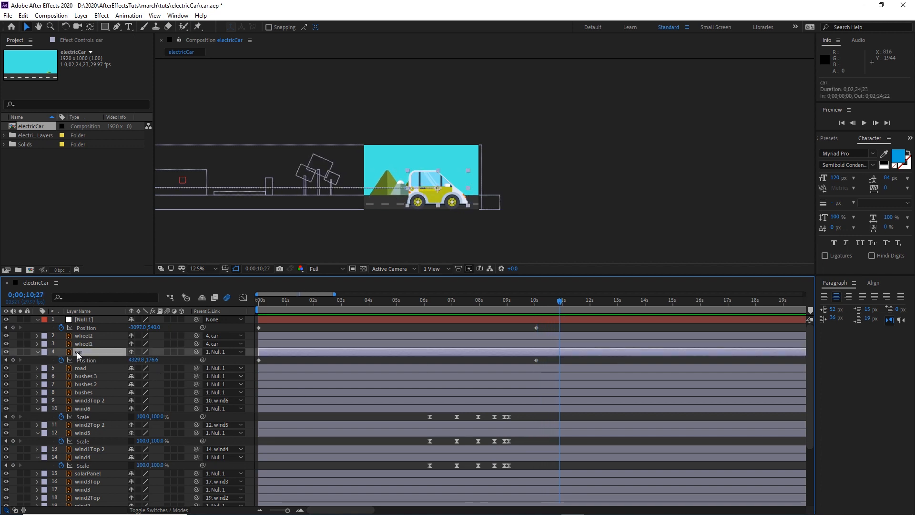
{"action": "left_click_drag", "start_coordinate": [136, 359], "coordinate": [719, 366]}
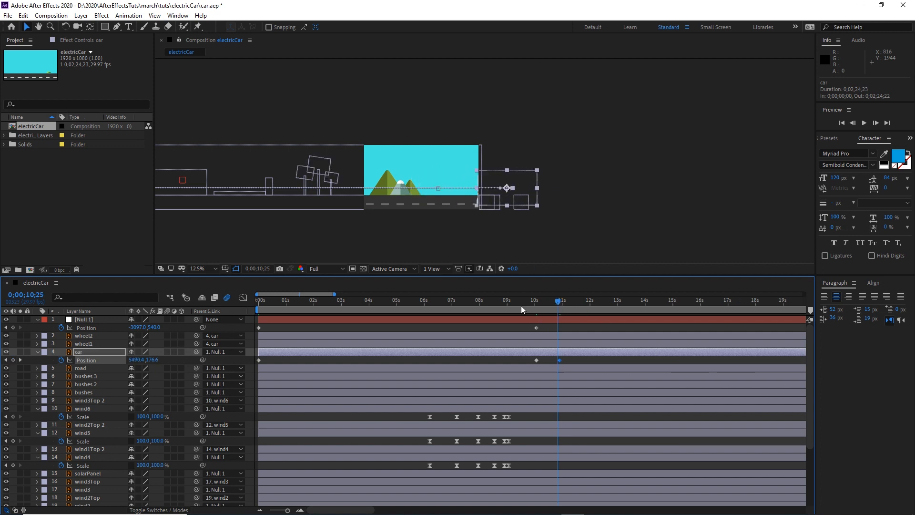
{"action": "left_click_drag", "start_coordinate": [521, 305], "coordinate": [494, 309]}
{"action": "key", "text": "space"}
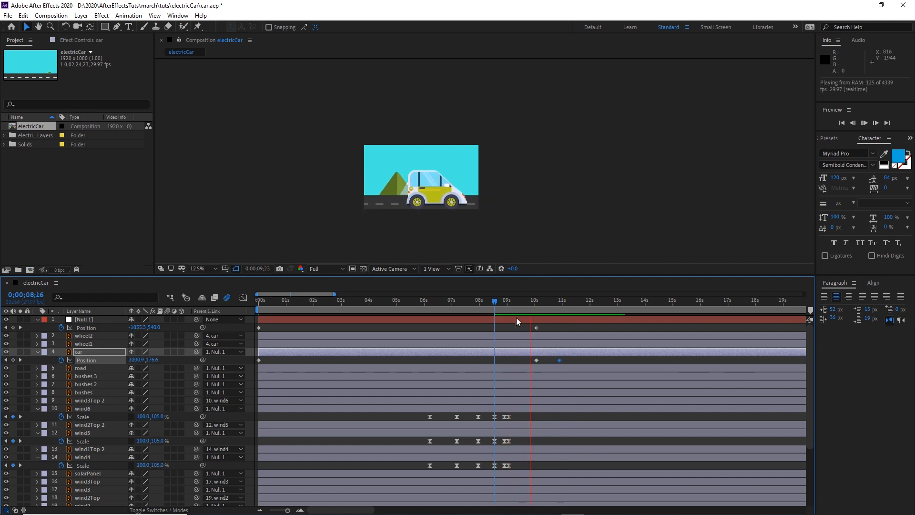
- Try moving the car's last Position keyframe to 0;00;11;16 to slow its exit, and preview the motion
{"action": "left_click_drag", "start_coordinate": [559, 360], "coordinate": [576, 360]}
{"action": "left_click_drag", "start_coordinate": [570, 306], "coordinate": [518, 310]}
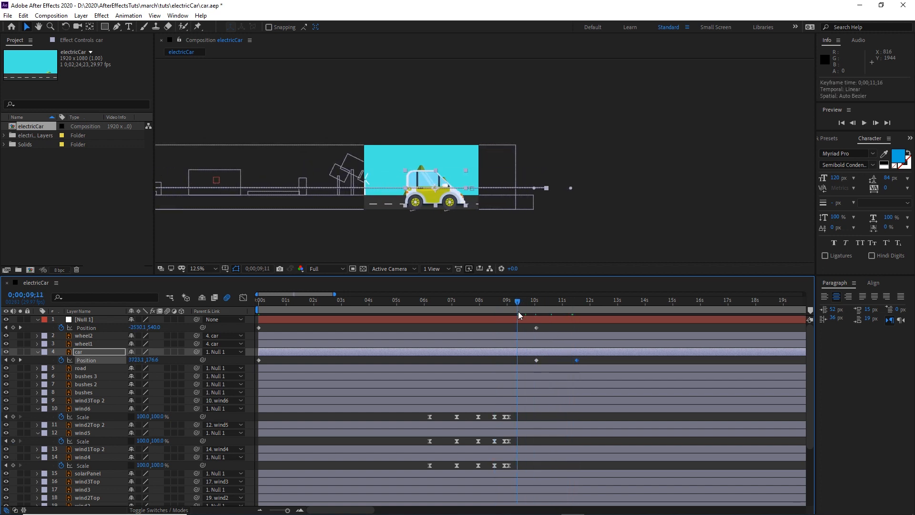
{"action": "key", "text": "space"}
{"action": "key", "text": "space"}
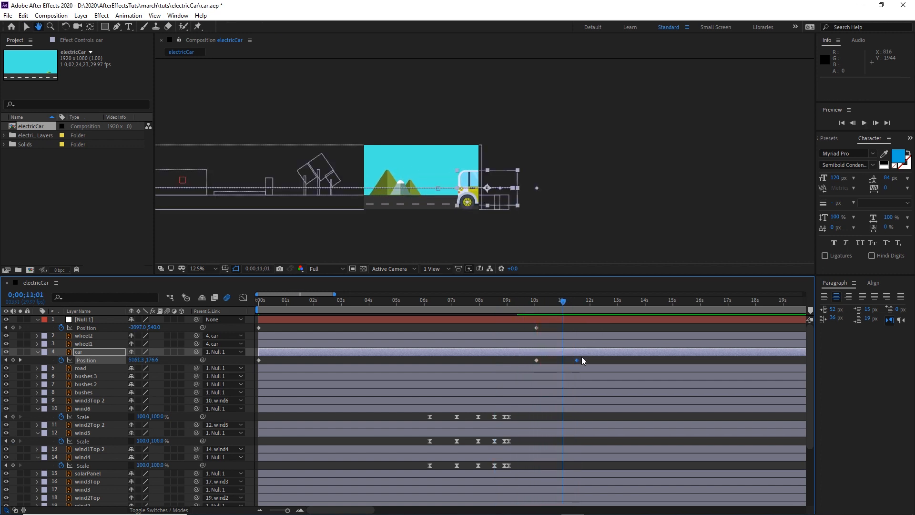
- Move the car's last Position keyframe to 0;00;11;08 and preview its exit from the frame
{"action": "left_click_drag", "start_coordinate": [577, 360], "coordinate": [568, 360]}
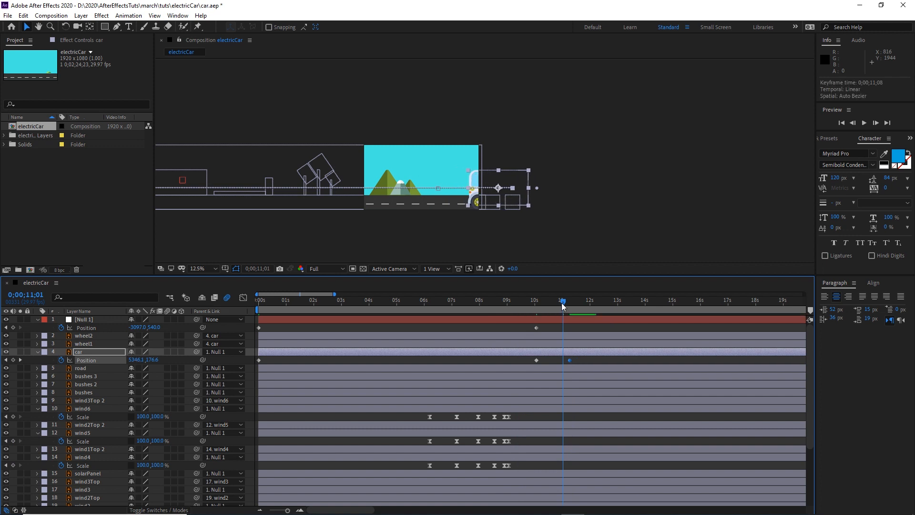
{"action": "left_click_drag", "start_coordinate": [563, 304], "coordinate": [514, 312]}
{"action": "key", "text": "space"}
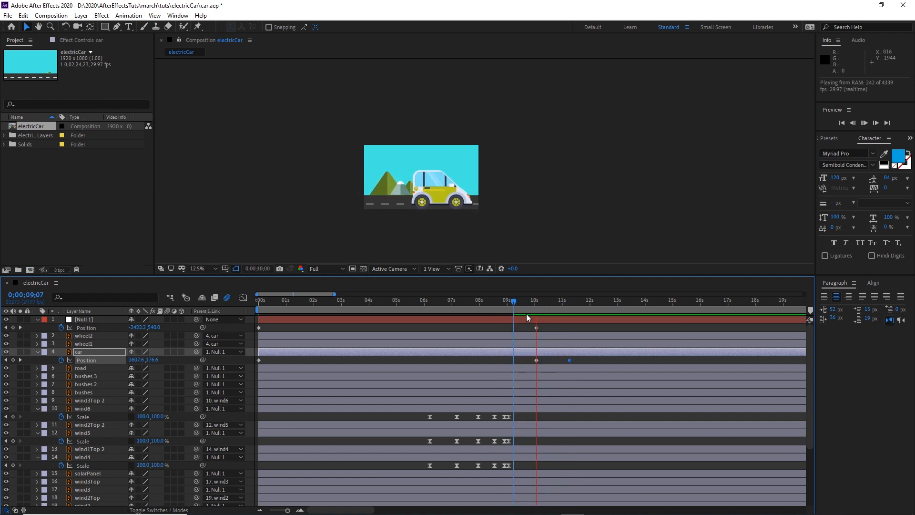
- Move wheel1's last Rotation keyframe to 0;00;11;08, in line with the car's last Position keyframe, and preview the exit
{"action": "key", "text": "space"}
{"action": "left_click_drag", "start_coordinate": [567, 302], "coordinate": [536, 307]}
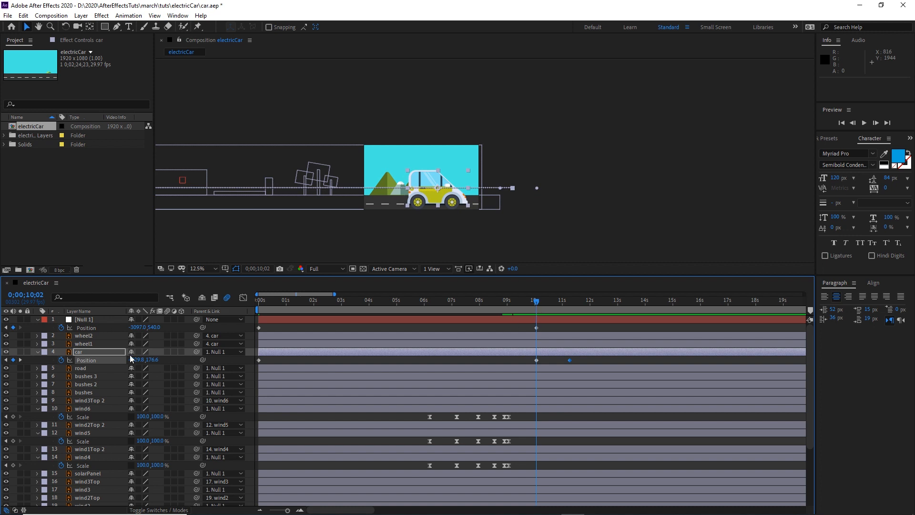
{"action": "left_click", "coordinate": [89, 344]}
{"action": "key", "text": "u"}
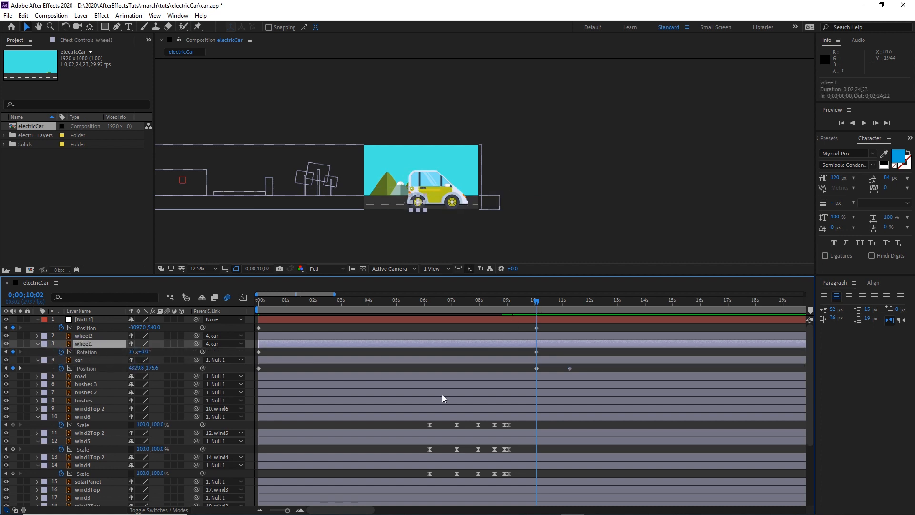
{"action": "left_click_drag", "start_coordinate": [536, 352], "coordinate": [570, 352]}
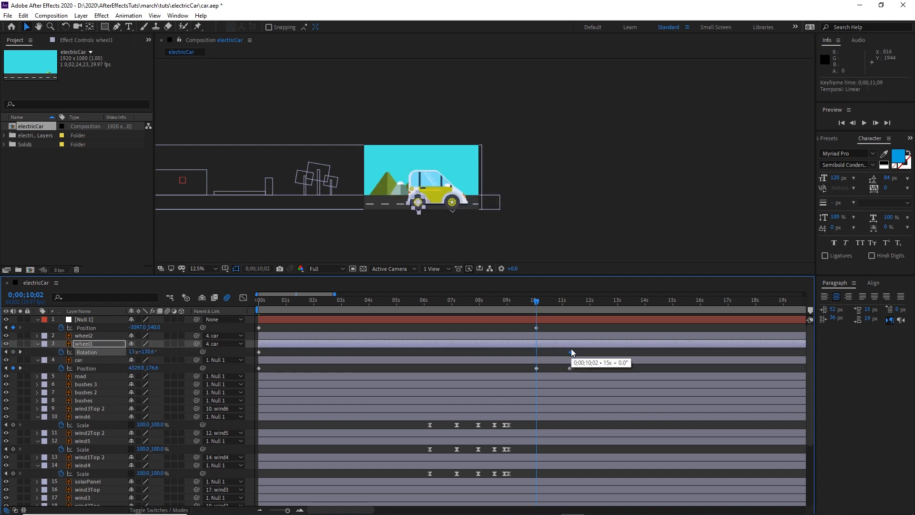
{"action": "key", "text": "space"}
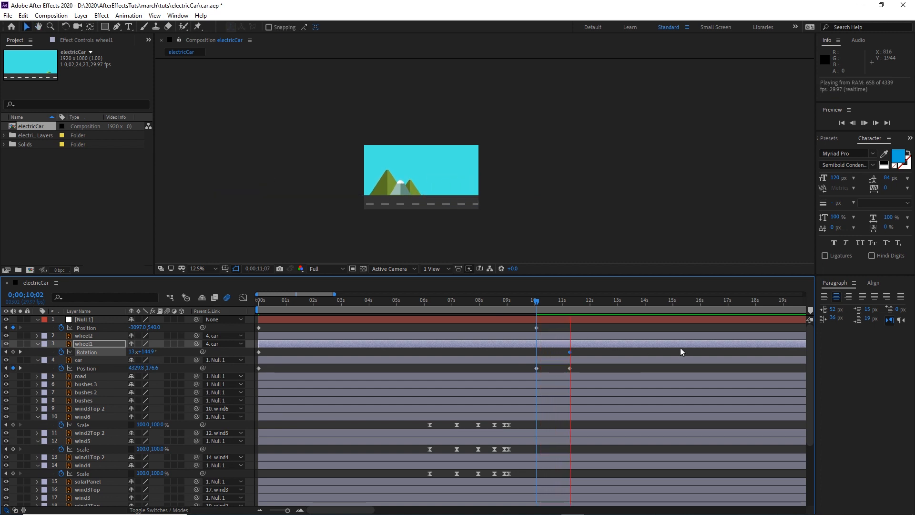
{"action": "left_click", "coordinate": [577, 302]}
{"action": "left_click_drag", "start_coordinate": [576, 301], "coordinate": [413, 305]}
{"action": "key", "text": "space"}
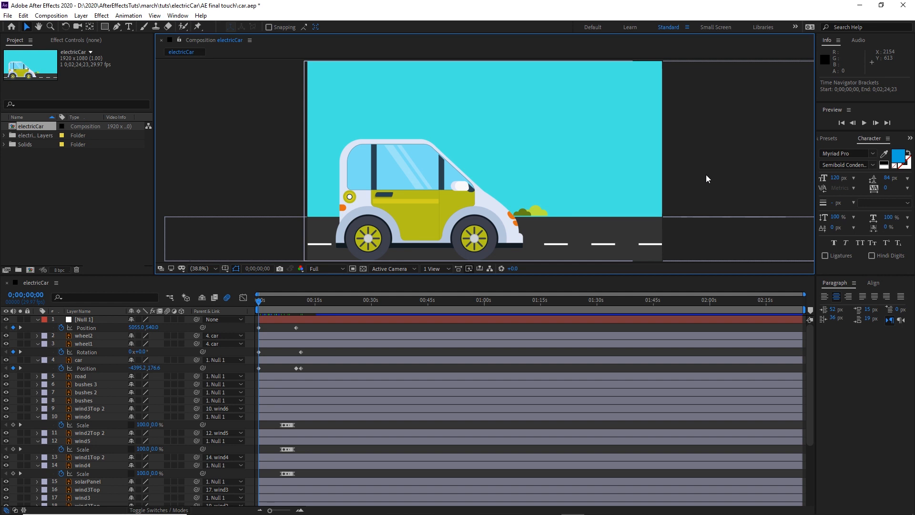
- Scale the car layer down to 67% at the start of the timeline
{"action": "left_click", "coordinate": [82, 359]}
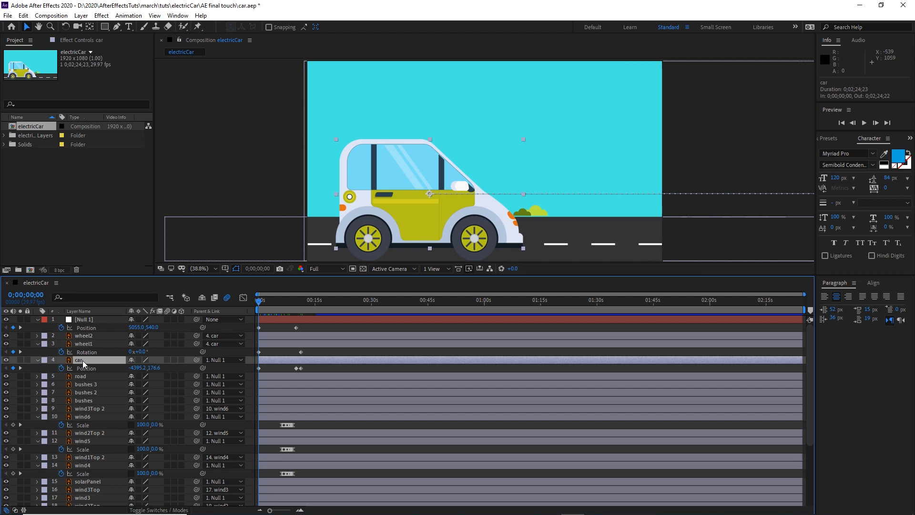
{"action": "key", "text": "s"}
{"action": "left_click_drag", "start_coordinate": [158, 368], "coordinate": [147, 369]}
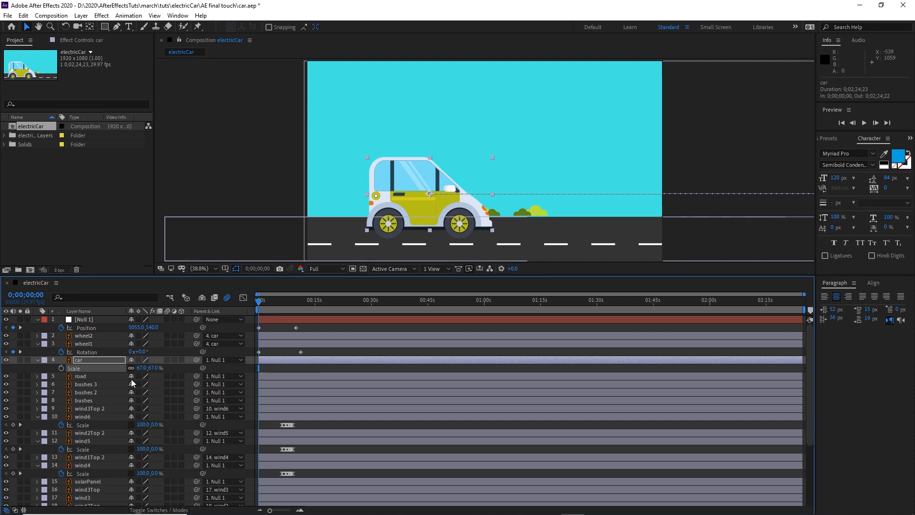
- Separate the car's Position into individual X and Y dimensions
{"action": "key", "text": "p"}
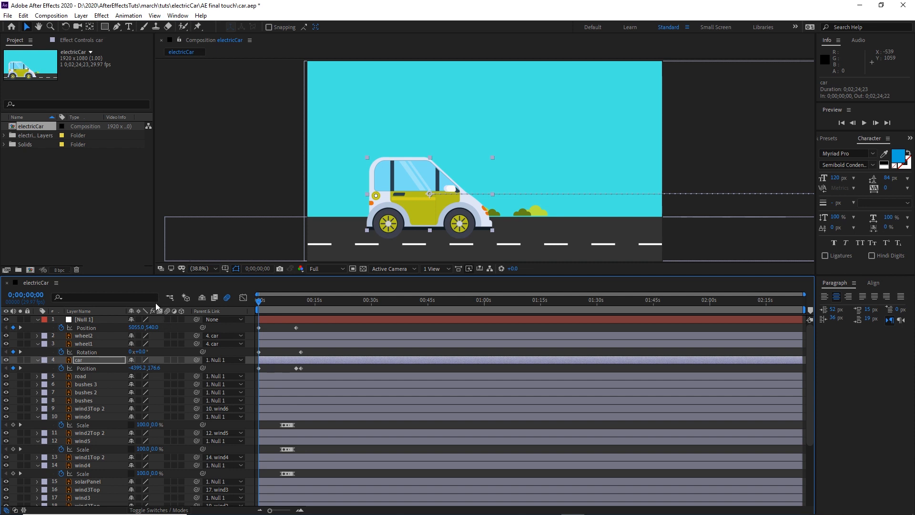
{"action": "right_click", "coordinate": [85, 370]}
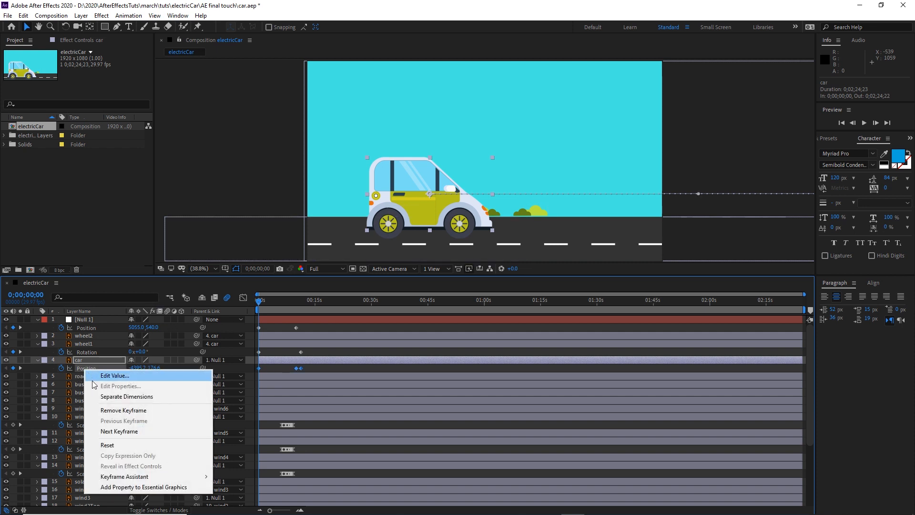
{"action": "left_click", "coordinate": [113, 396]}
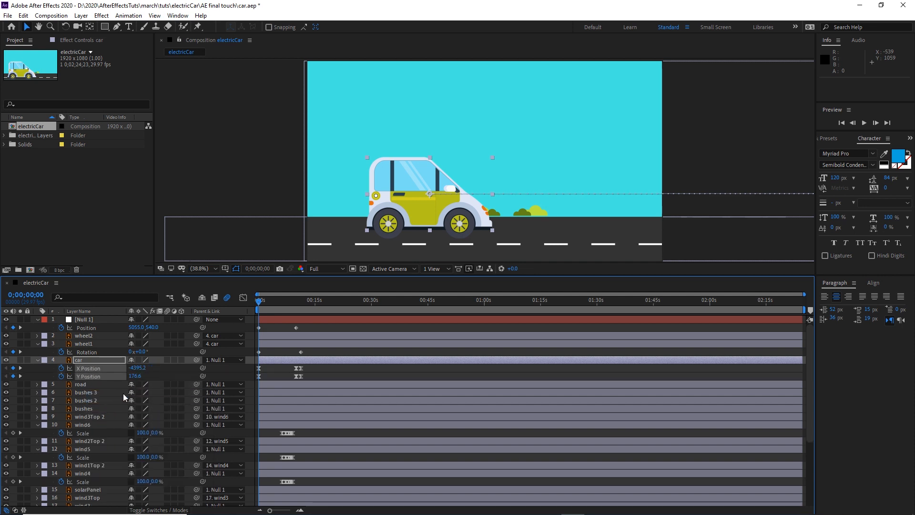
{"action": "left_click", "coordinate": [307, 368]}
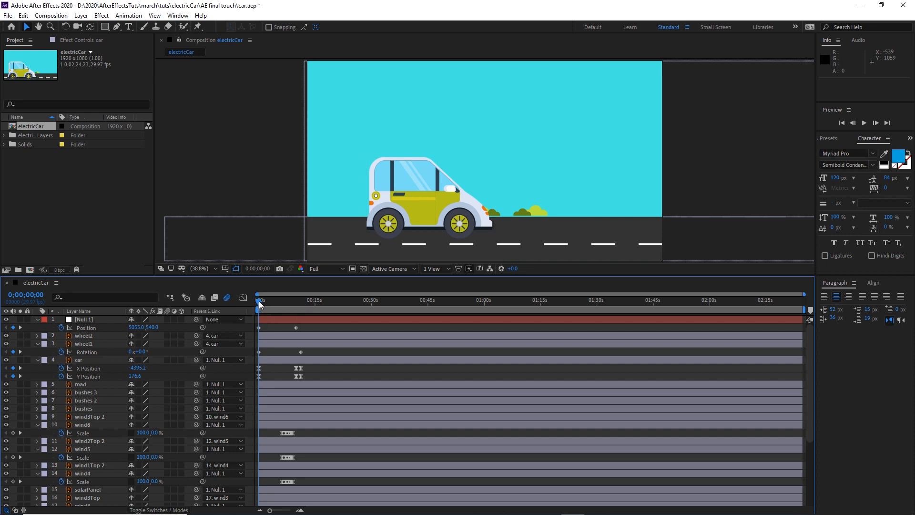
- Remove all of the car's Y Position keyframes and set Y Position to 272.6 to lower the car on the road
{"action": "mouse_move", "coordinate": [259, 301]}
{"action": "left_mouse_down"}
{"action": "mouse_move", "coordinate": [290, 304]}
{"action": "mouse_move", "coordinate": [258, 303]}
{"action": "left_mouse_up"}
{"action": "left_click_drag", "start_coordinate": [258, 301], "coordinate": [297, 304]}
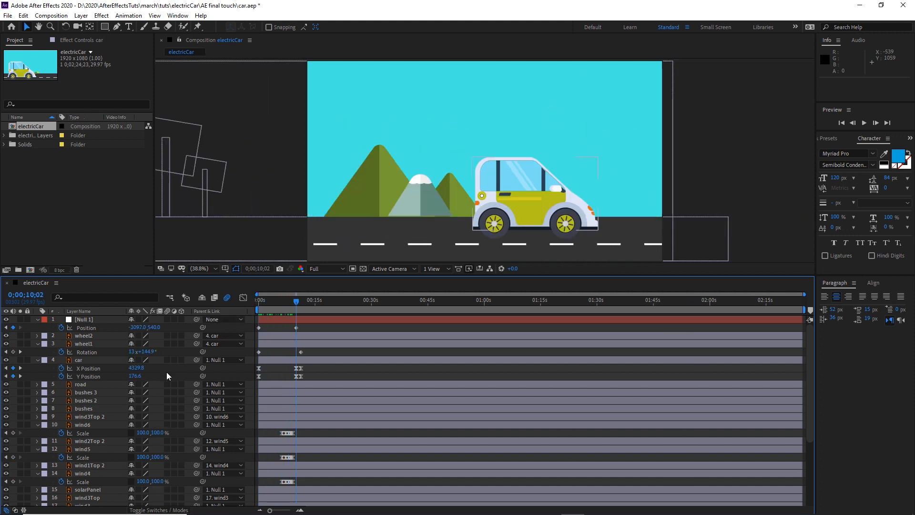
{"action": "left_click", "coordinate": [60, 377]}
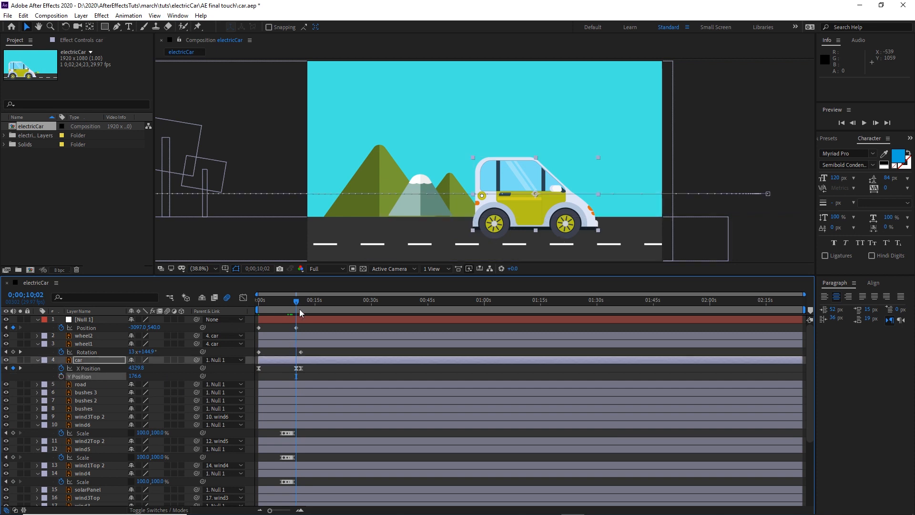
{"action": "left_click_drag", "start_coordinate": [297, 300], "coordinate": [265, 299]}
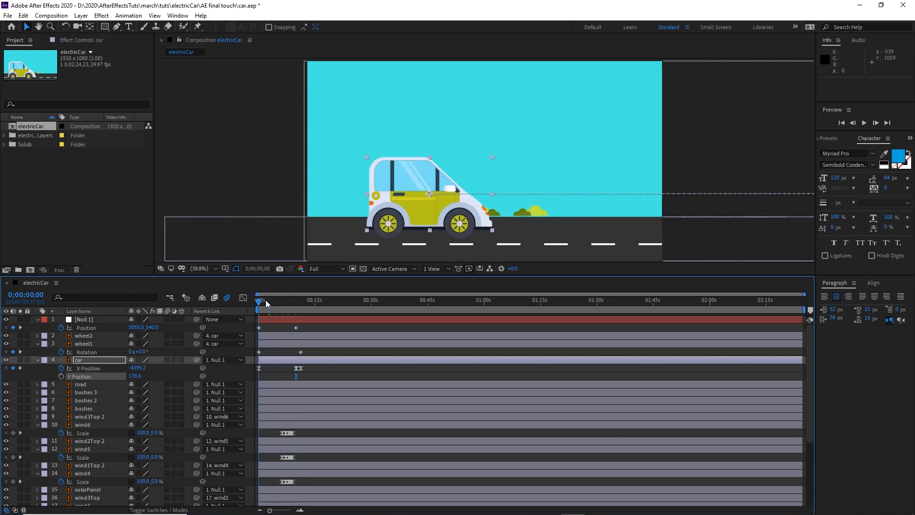
{"action": "left_click_drag", "start_coordinate": [136, 380], "coordinate": [174, 374]}
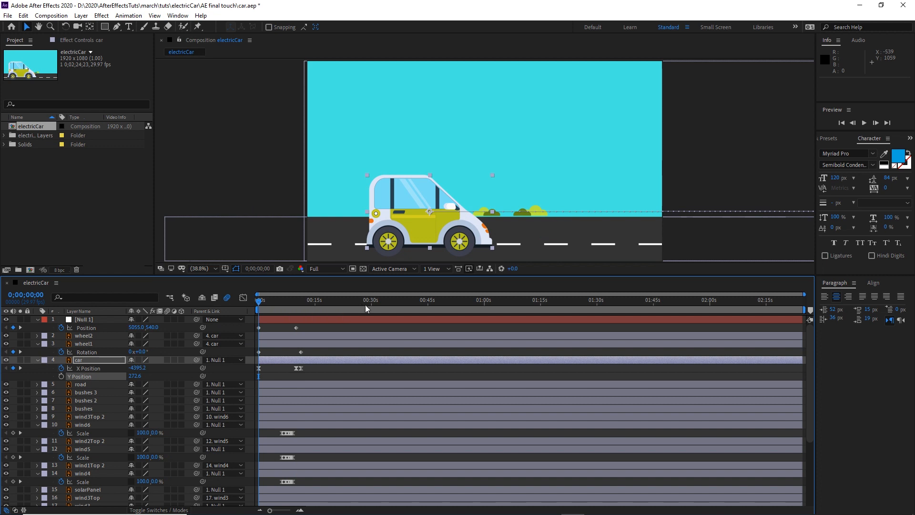
- Preview the animation from the start to examine the motion of the smaller, lowered car
{"action": "key", "text": "space"}
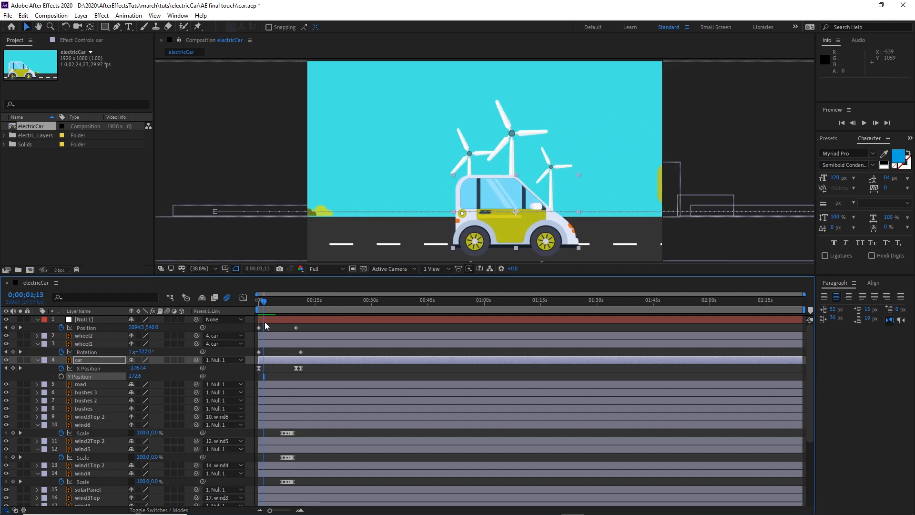
{"action": "key", "text": "space"}
{"action": "key", "text": "space"}
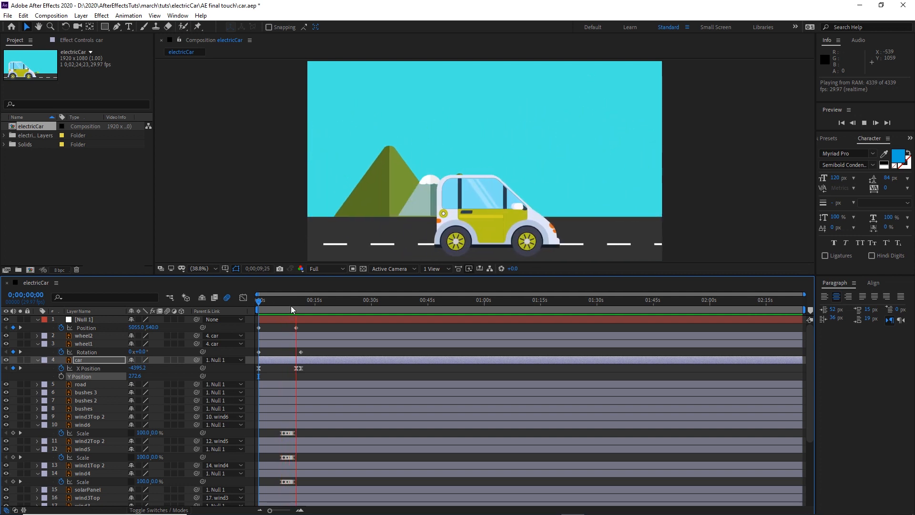
{"action": "key", "text": "space"}
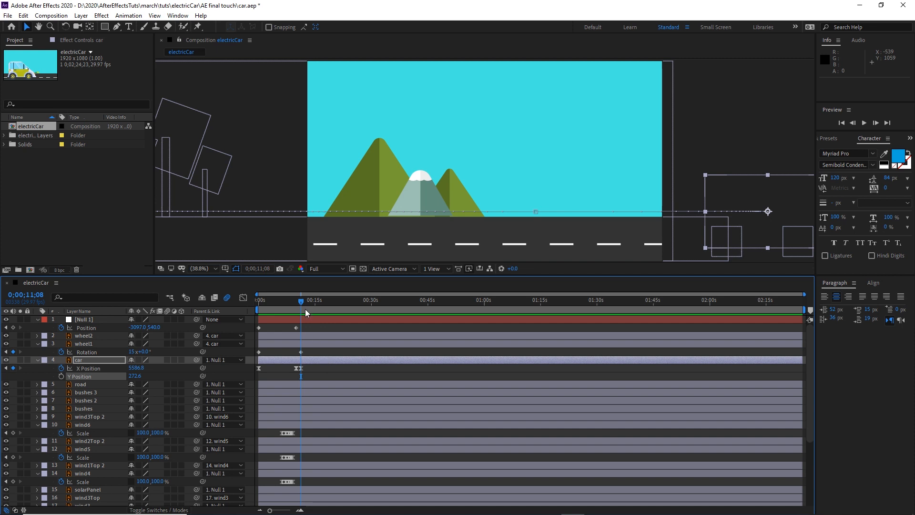
{"action": "left_click_drag", "start_coordinate": [301, 300], "coordinate": [253, 305]}
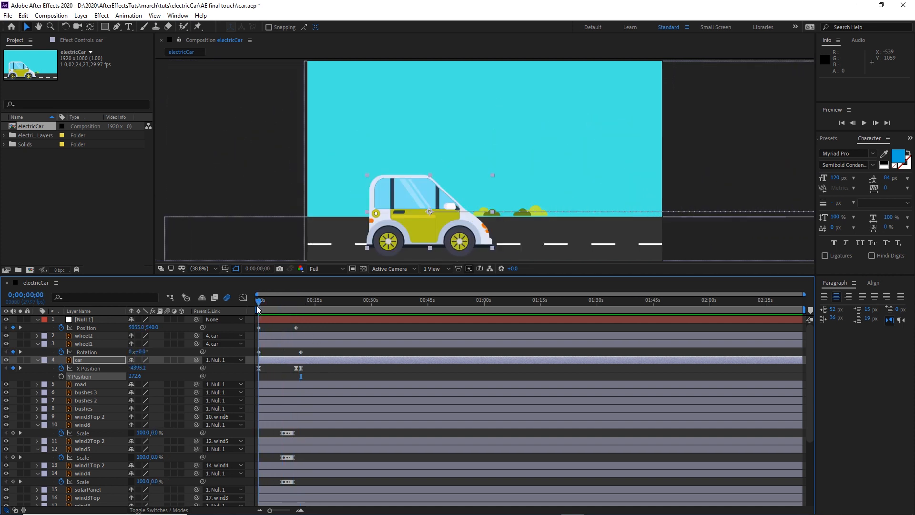
{"action": "key", "text": "space"}
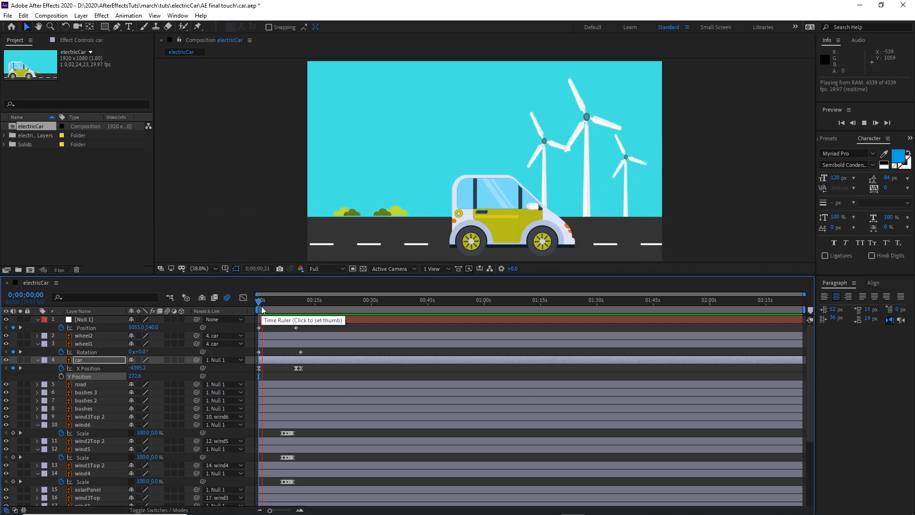
{"action": "key", "text": "space"}
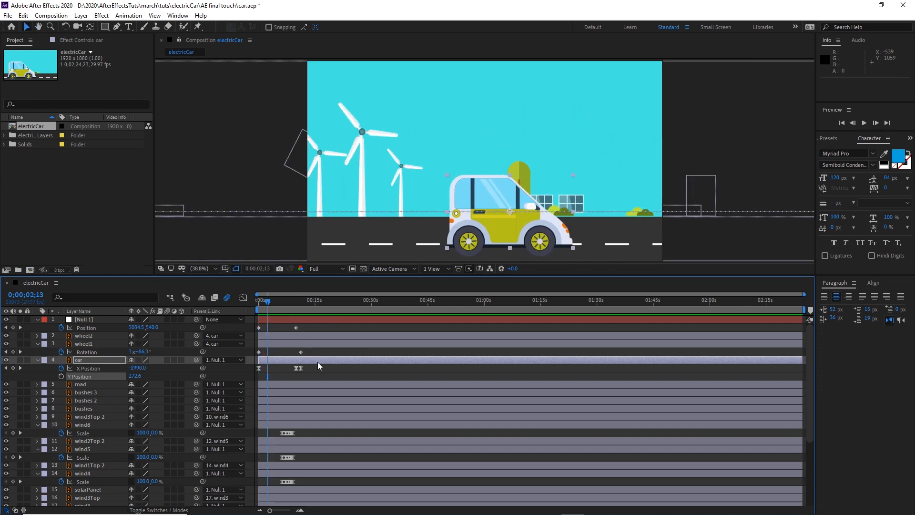
- Convert the car's X Position keyframes to linear interpolation and preview the drive from the start
{"action": "left_click_drag", "start_coordinate": [308, 369], "coordinate": [242, 369]}
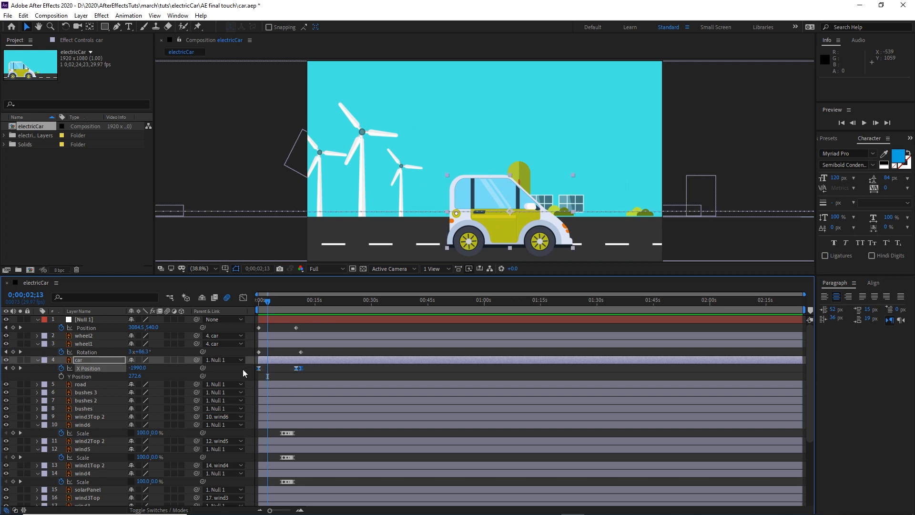
{"action": "left_click", "coordinate": [259, 368], "text": "ctrl"}
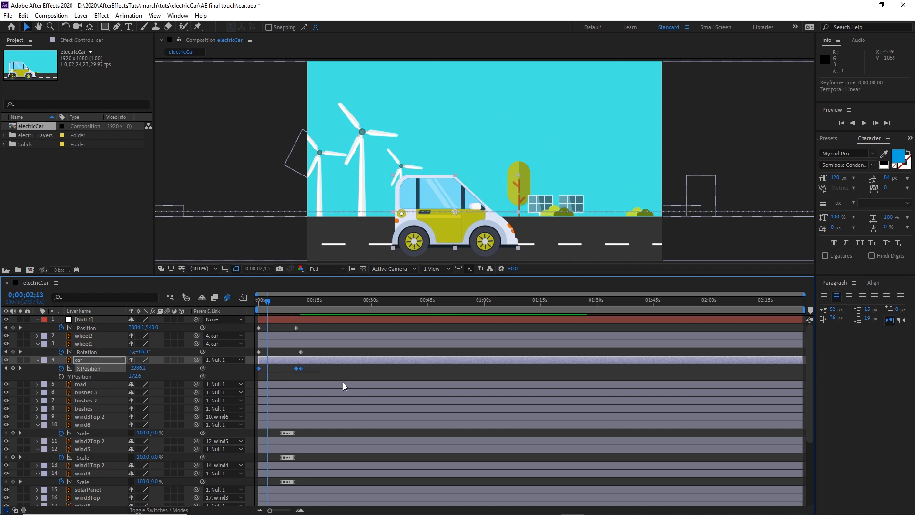
{"action": "left_click_drag", "start_coordinate": [267, 301], "coordinate": [253, 299]}
{"action": "key", "text": "space"}
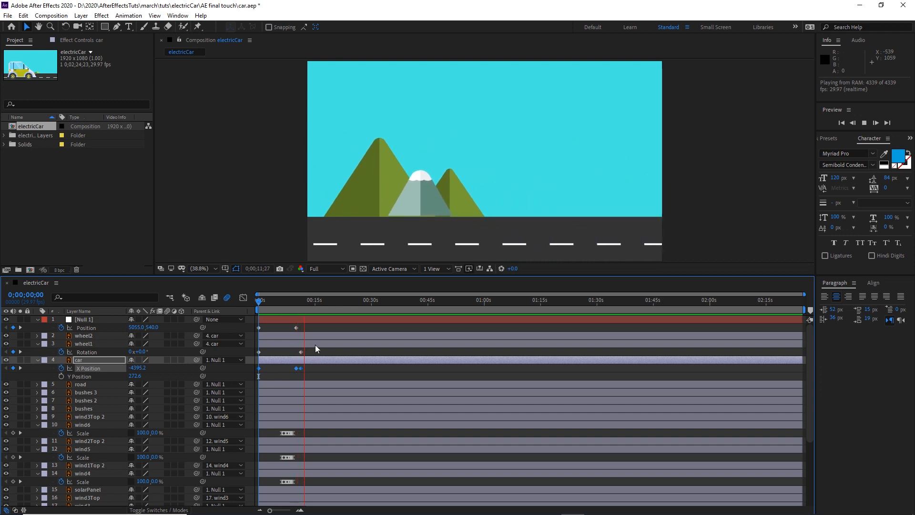
{"action": "left_click", "coordinate": [309, 302]}
{"action": "left_click_drag", "start_coordinate": [305, 302], "coordinate": [258, 305]}
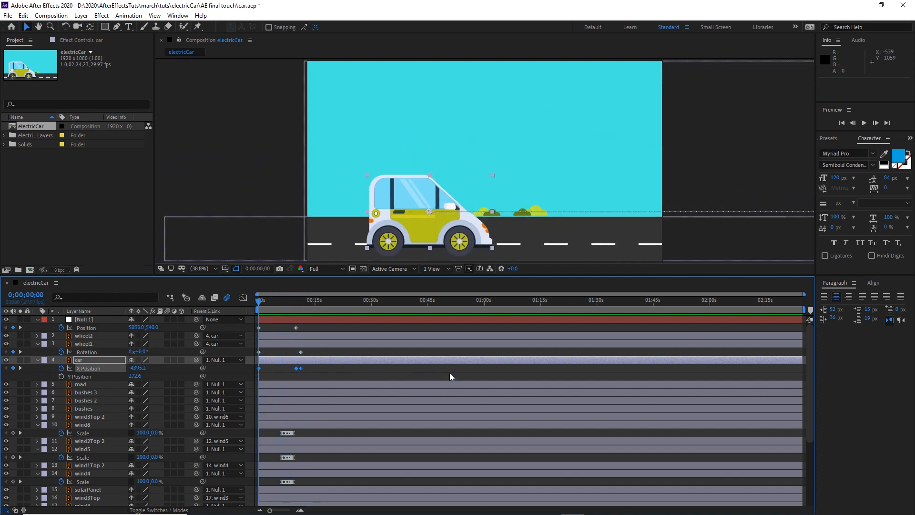
- At 0;00;01;00, nudge the bushes 2 layer down 10 px so it meets the road edge
{"action": "left_click_drag", "start_coordinate": [259, 299], "coordinate": [262, 301]}
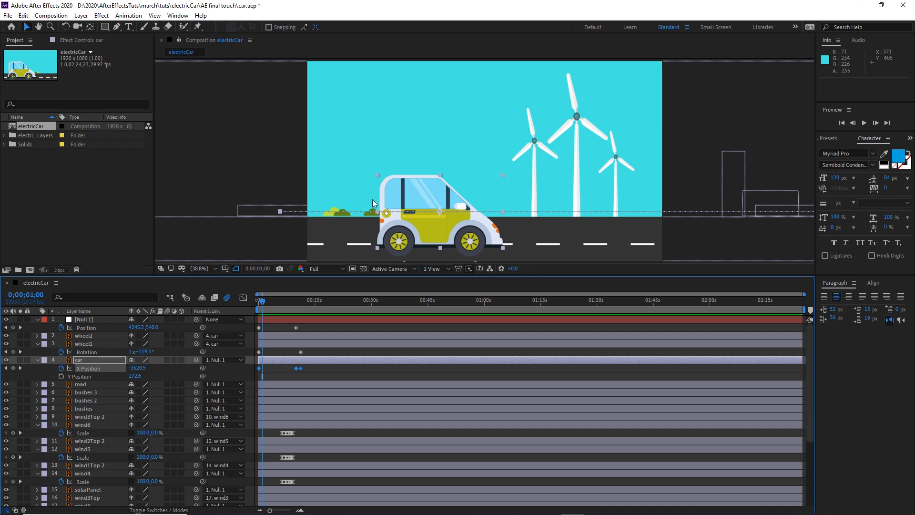
{"action": "scroll", "coordinate": [373, 199], "scroll_direction": "up", "scroll_amount": 5}
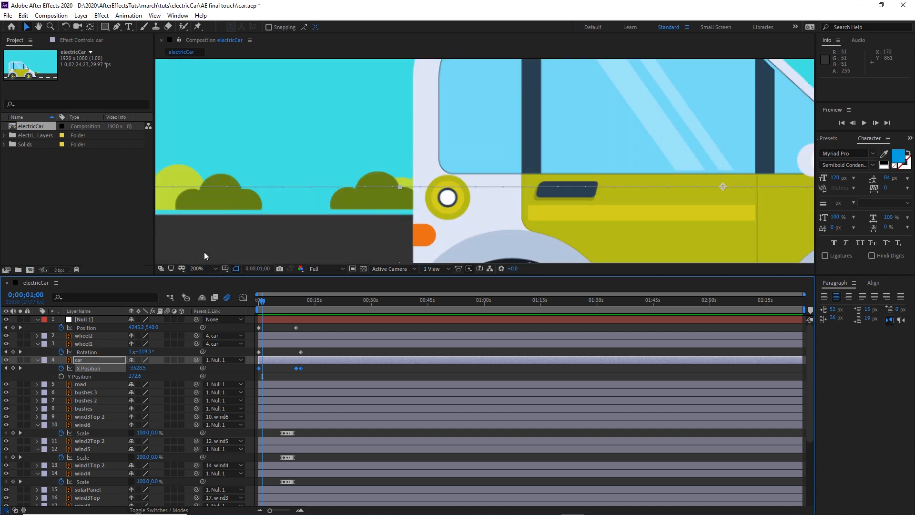
{"action": "scroll", "coordinate": [209, 237], "scroll_direction": "down", "scroll_amount": 6}
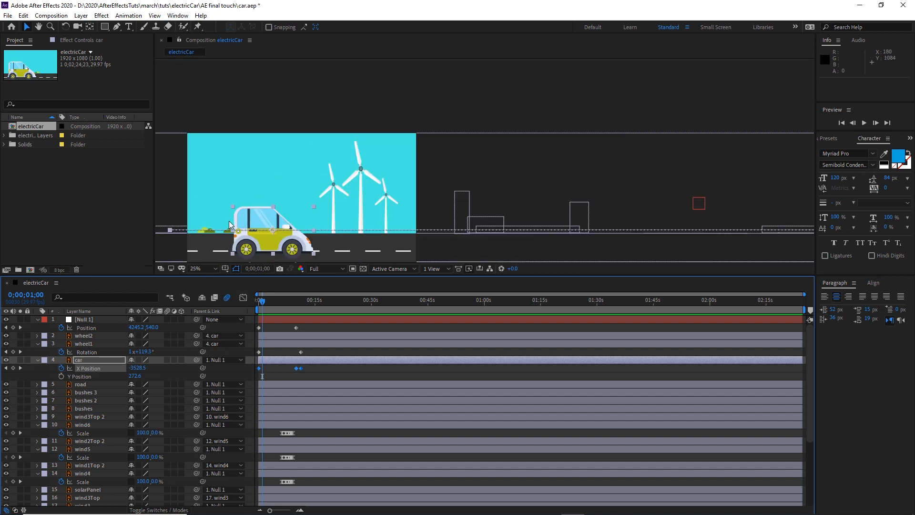
{"action": "scroll", "coordinate": [229, 221], "scroll_direction": "up", "scroll_amount": 4}
{"action": "left_click_drag", "start_coordinate": [266, 212], "coordinate": [410, 102]}
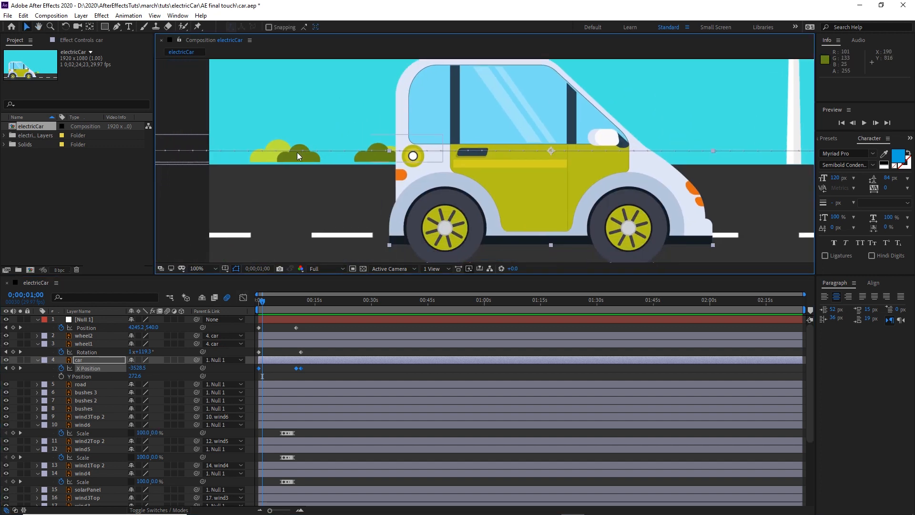
{"action": "left_click", "coordinate": [279, 143]}
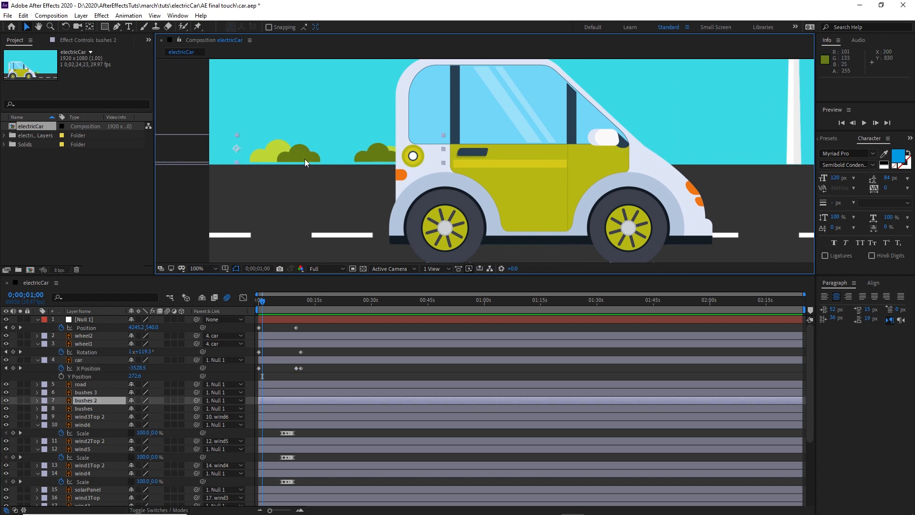
{"action": "key", "text": "shift+Down"}
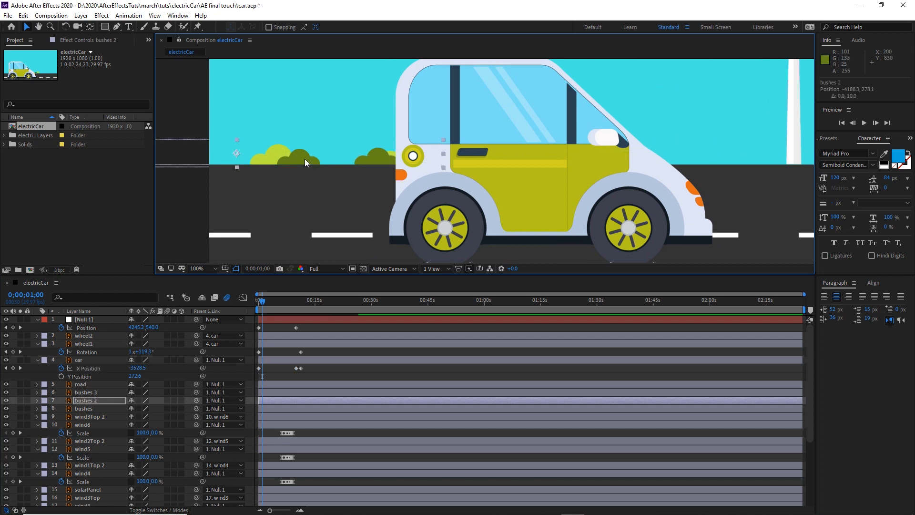
- At 0;00;03;20, nudge the bushes layer in front of the solar panels down 10 px
{"action": "left_click_drag", "start_coordinate": [264, 301], "coordinate": [273, 305]}
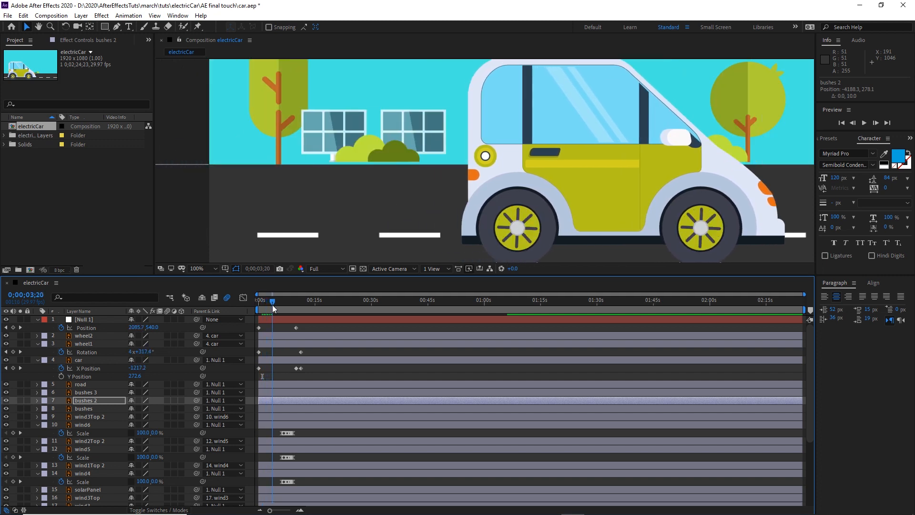
{"action": "left_click", "coordinate": [397, 156]}
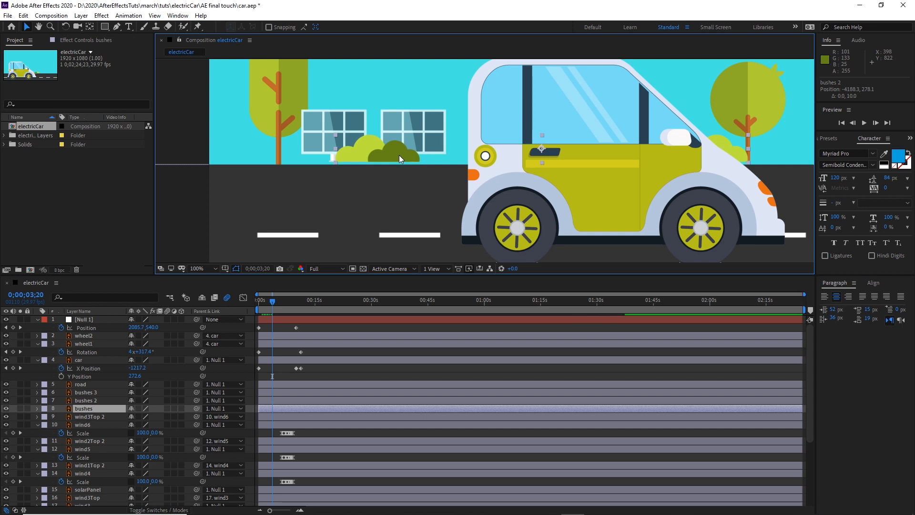
{"action": "key", "text": "shift+Down"}
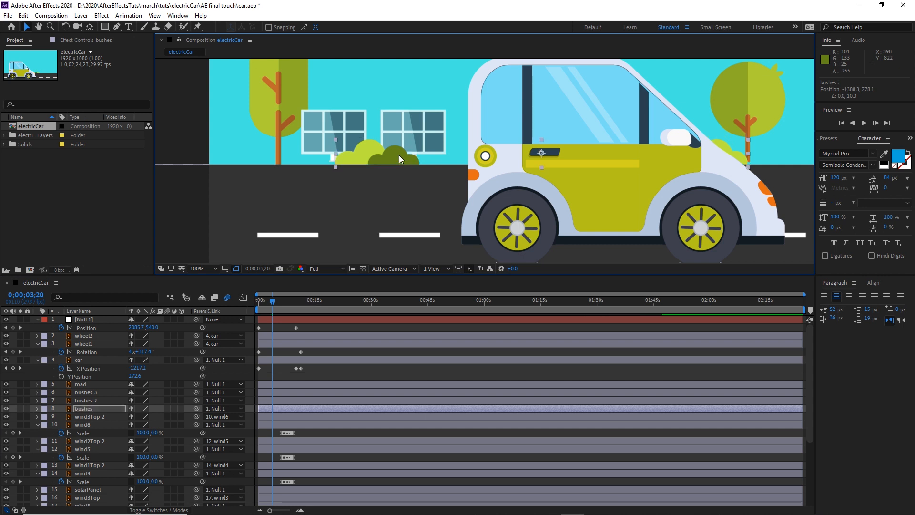
- At 0;00;03;20, lower the solarPanel layer by 10 px, to a Y position of 307.2
{"action": "left_click", "coordinate": [333, 130]}
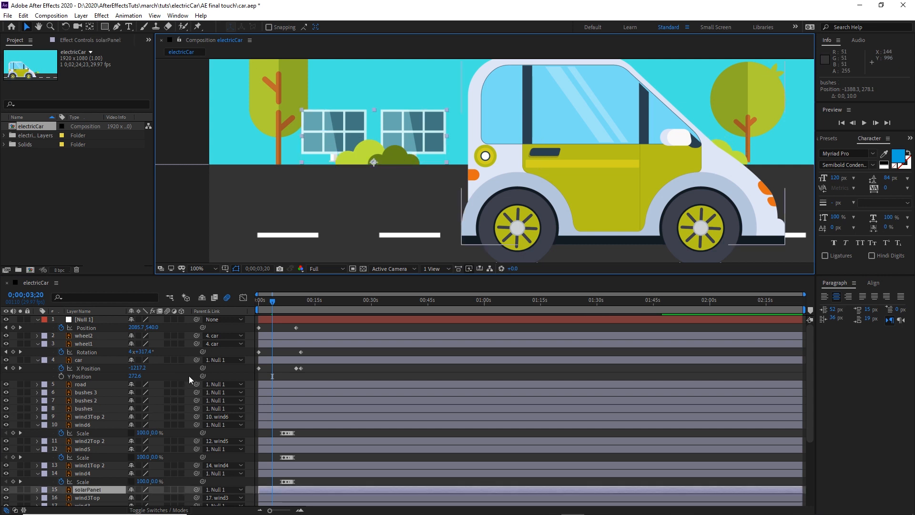
{"action": "key", "text": "p"}
{"action": "scroll", "coordinate": [119, 447], "scroll_direction": "down", "scroll_amount": 4}
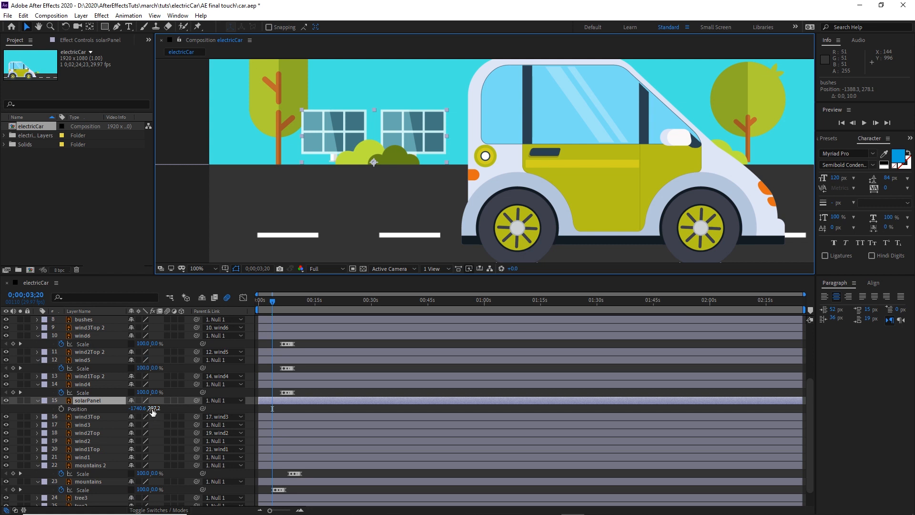
{"action": "left_click_drag", "start_coordinate": [153, 409], "coordinate": [153, 413]}
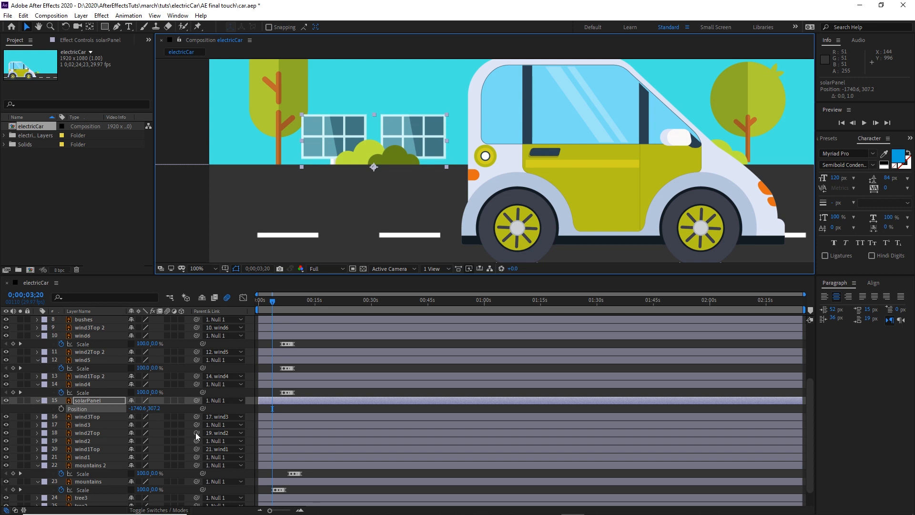
- At 0;00;04;24, nudge the tree1 layer down 8 px so its trunk meets the road edge
{"action": "left_click_drag", "start_coordinate": [279, 298], "coordinate": [277, 304]}
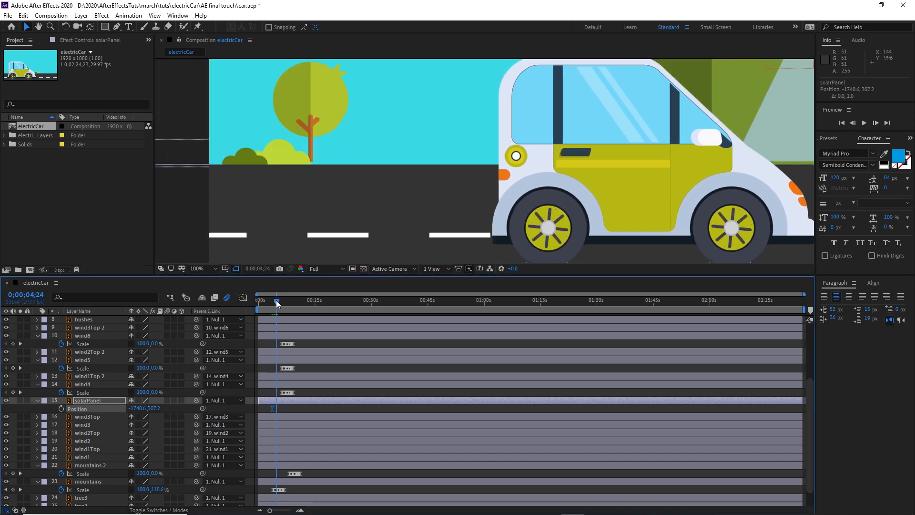
{"action": "left_click", "coordinate": [305, 103]}
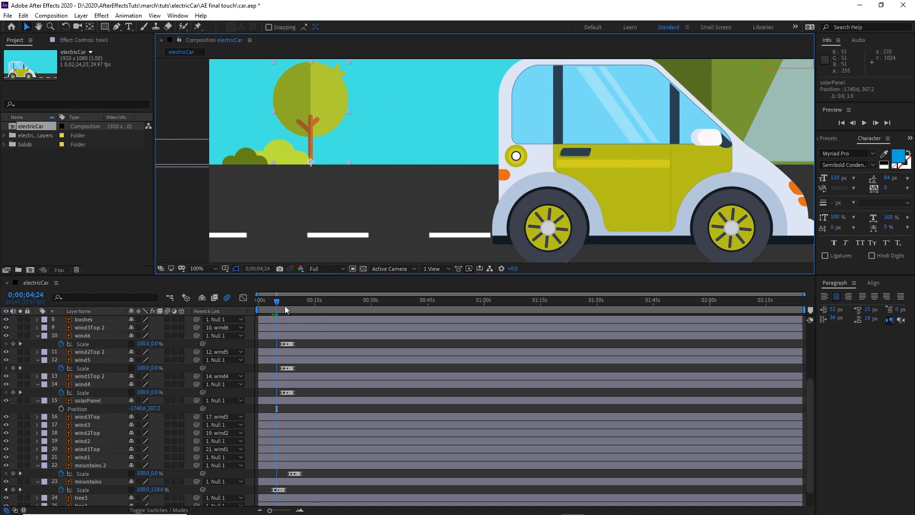
{"action": "scroll", "coordinate": [101, 424], "scroll_direction": "down", "scroll_amount": 2}
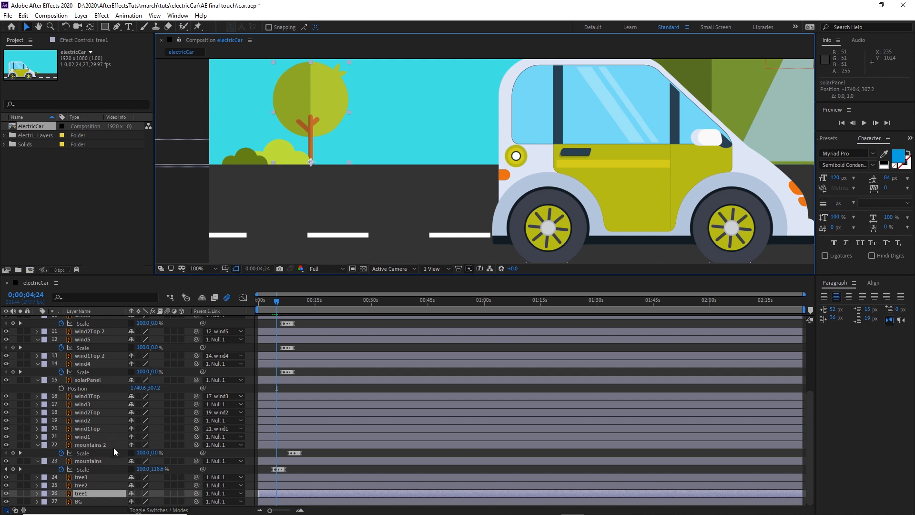
{"action": "key", "text": "p"}
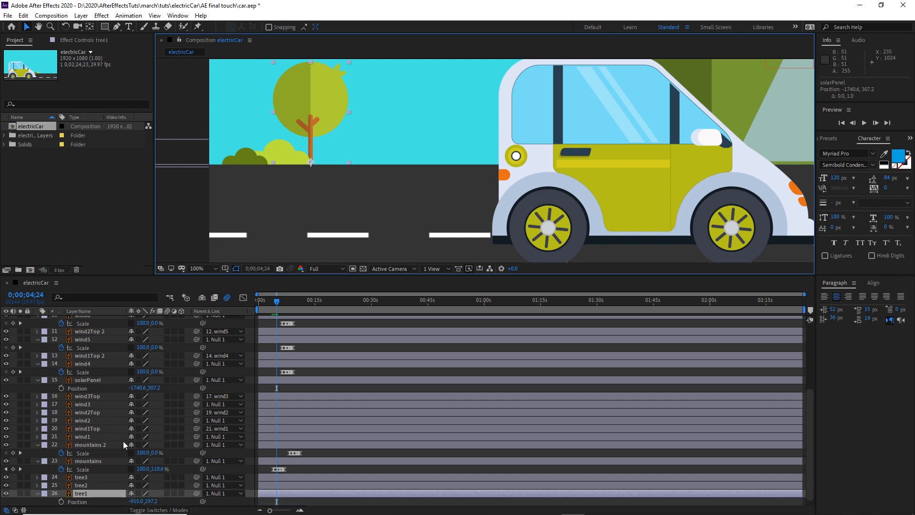
{"action": "scroll", "coordinate": [123, 442], "scroll_direction": "down", "scroll_amount": 1}
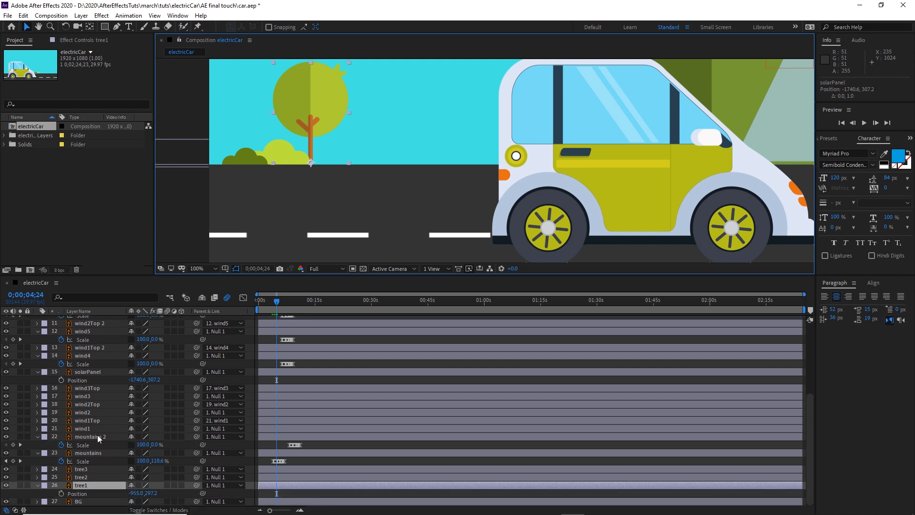
{"action": "key", "text": "Down"}
{"action": "key", "text": "Down"}
{"action": "key", "text": "Down"}
{"action": "key", "text": "Down"}
{"action": "key", "text": "Down"}
{"action": "key", "text": "Down"}
{"action": "key", "text": "Down"}
{"action": "key", "text": "Down"}
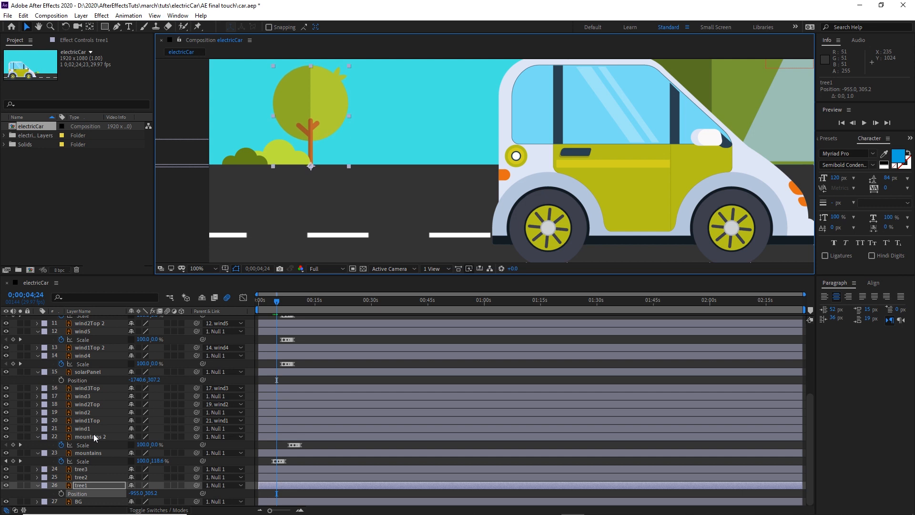
{"action": "left_click", "coordinate": [105, 493]}
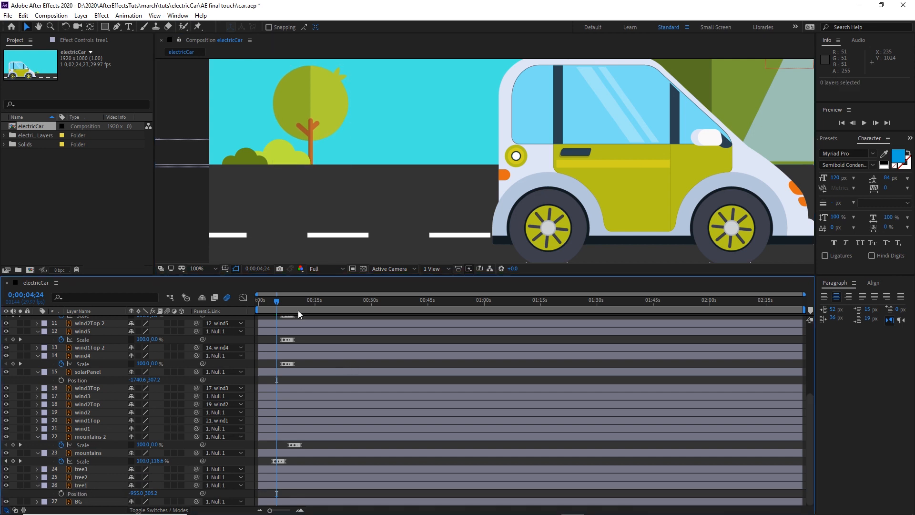
- At 0;00;05;29, nudge the mountains layer down to a Y position of 310.7 so its base meets the road
{"action": "left_click_drag", "start_coordinate": [278, 302], "coordinate": [282, 302]}
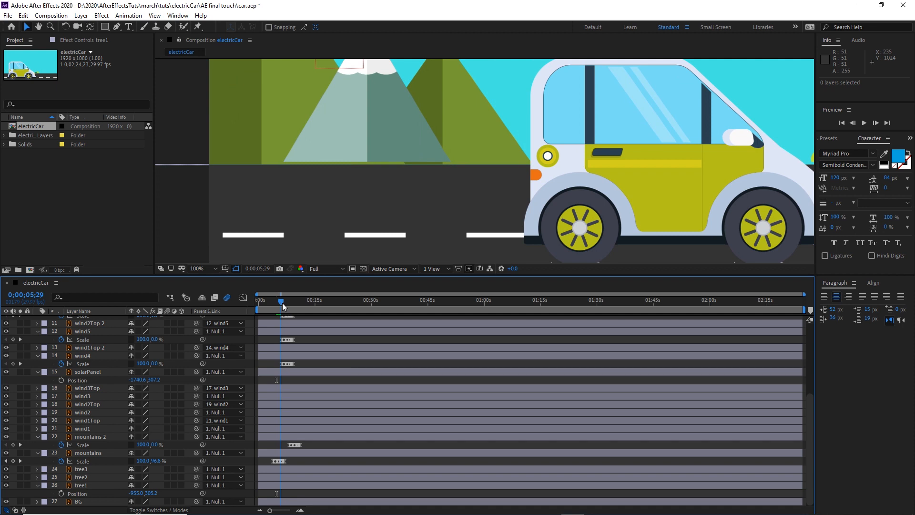
{"action": "left_click", "coordinate": [402, 124]}
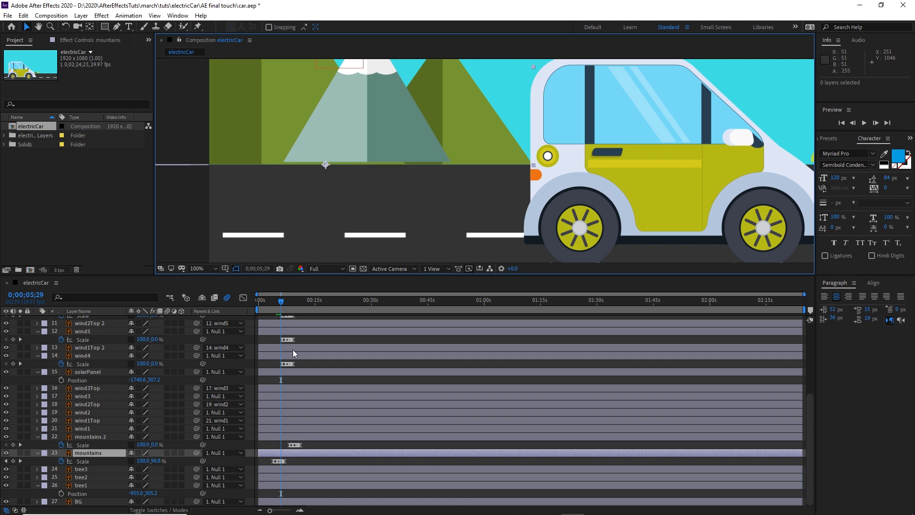
{"action": "key", "text": "p"}
{"action": "key", "text": "Down"}
{"action": "key", "text": "Down"}
{"action": "key", "text": "Down"}
{"action": "key", "text": "Down"}
{"action": "key", "text": "Down"}
{"action": "key", "text": "Down"}
{"action": "key", "text": "Down"}
{"action": "key", "text": "Down"}
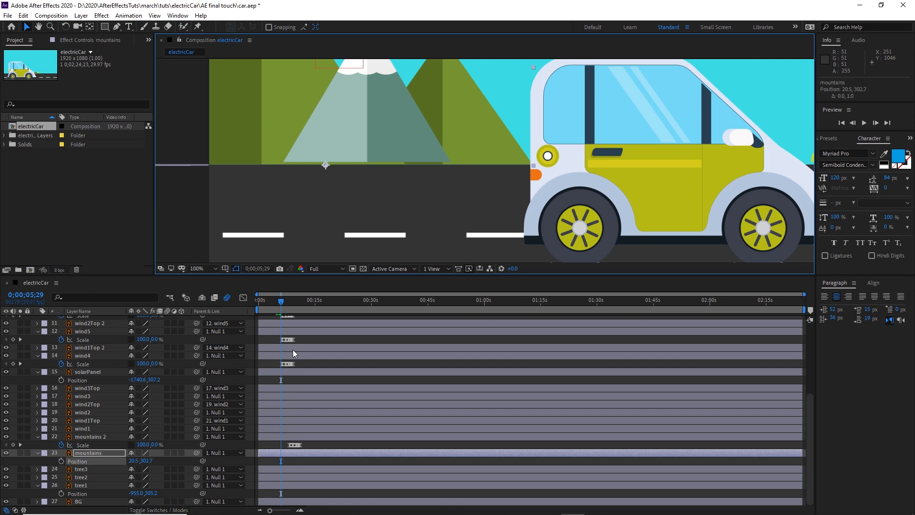
{"action": "key", "text": "Down"}
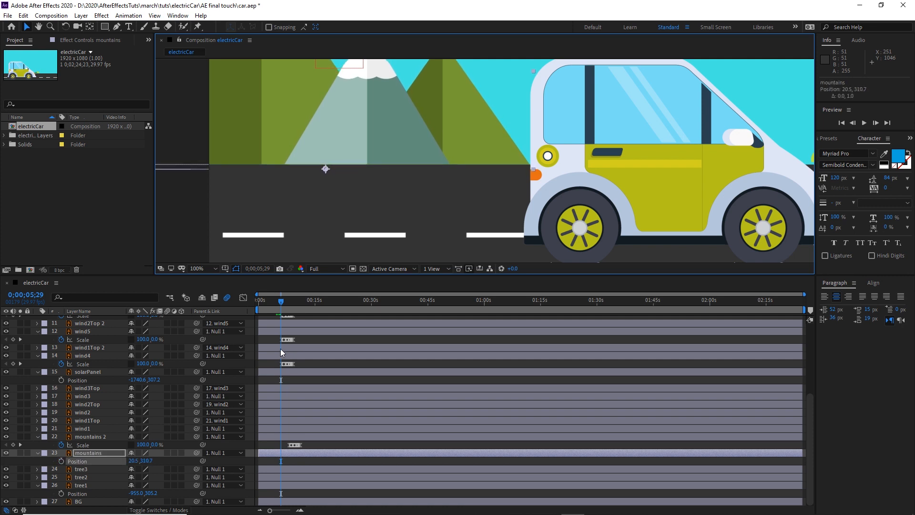
- At 0;00;06;25, nudge the bushes 3 layer down to a Y position of 277.1 so it meets the road edge
{"action": "left_click", "coordinate": [284, 303]}
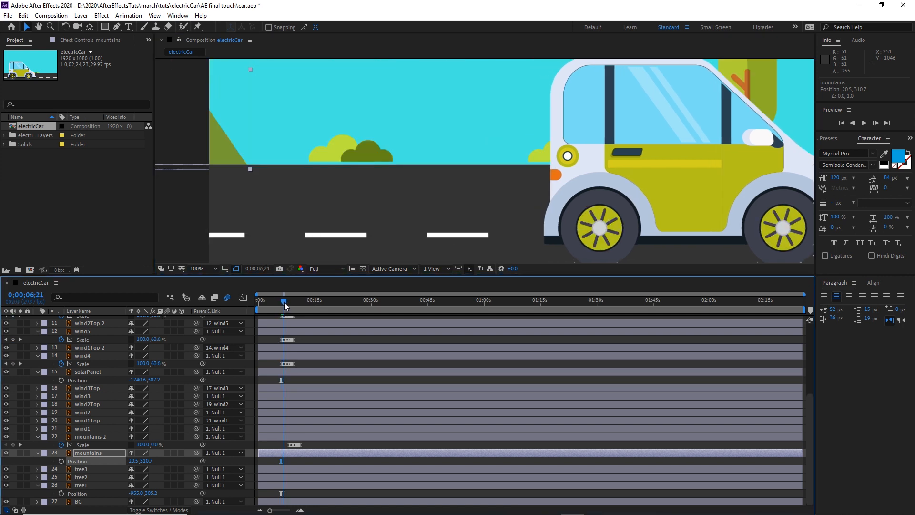
{"action": "left_click", "coordinate": [323, 156]}
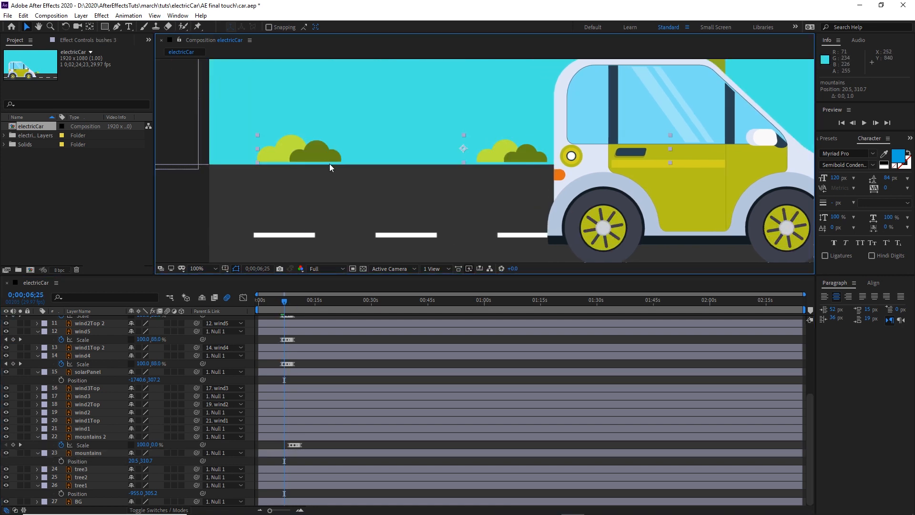
{"action": "key", "text": "Down"}
{"action": "key", "text": "Down"}
{"action": "key", "text": "Down"}
{"action": "key", "text": "Down"}
{"action": "key", "text": "Down"}
{"action": "key", "text": "Down"}
{"action": "key", "text": "Down"}
{"action": "key", "text": "Down"}
{"action": "key", "text": "Down"}
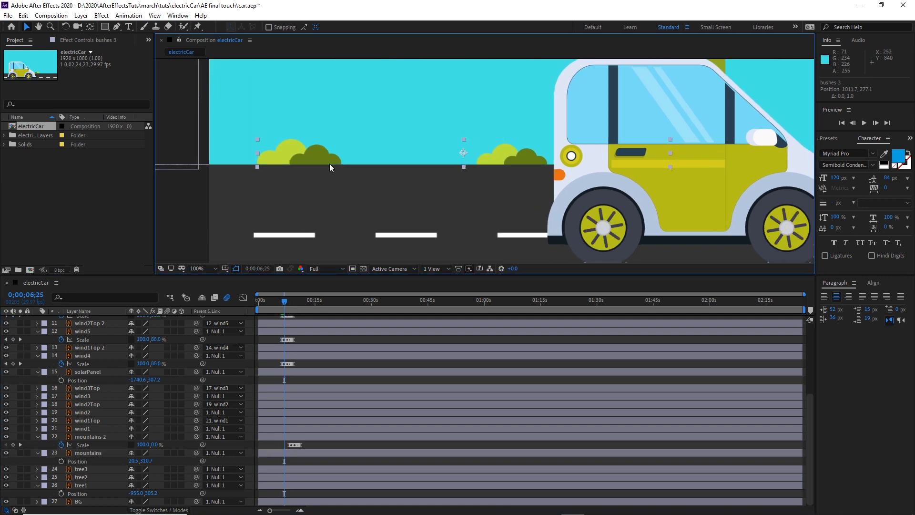
- At 0;00;11;01, nudge the mountains 2 layer down to a Y position of 309.7 so its base meets the road
{"action": "left_click_drag", "start_coordinate": [284, 302], "coordinate": [300, 300]}
{"action": "left_click", "coordinate": [488, 103]}
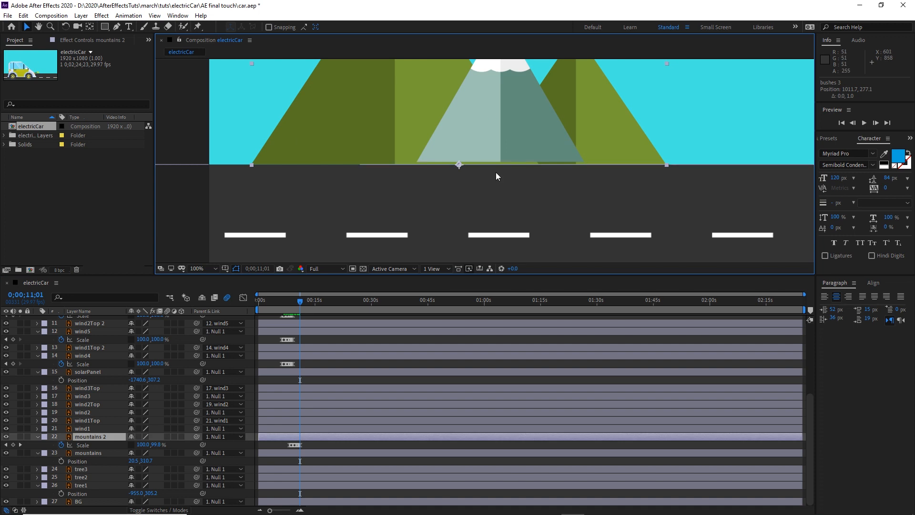
{"action": "key", "text": "Down"}
{"action": "key", "text": "Down"}
{"action": "key", "text": "Down"}
{"action": "key", "text": "Down"}
{"action": "key", "text": "Down"}
{"action": "key", "text": "Down"}
{"action": "key", "text": "Down"}
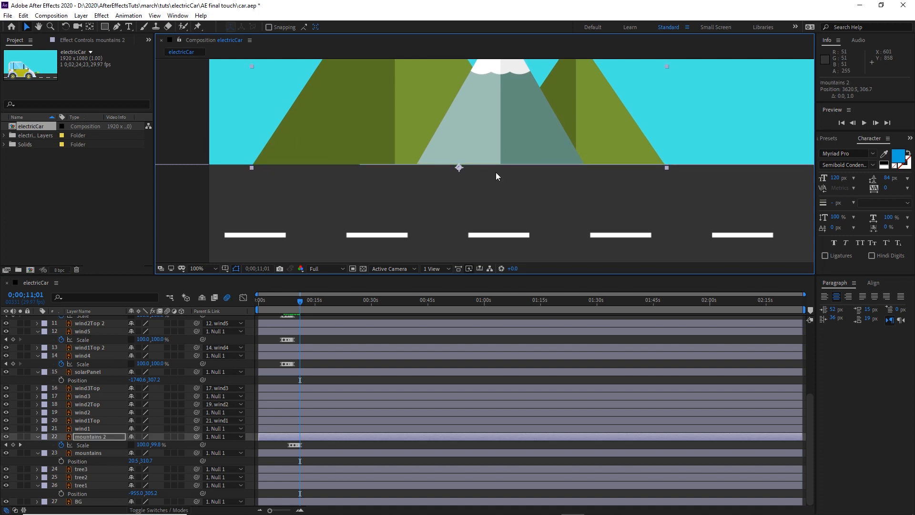
- Preview the whole animation from the start in the maximized composition view, fitted to the available space
{"action": "scroll", "coordinate": [484, 155], "scroll_direction": "down", "scroll_amount": 4}
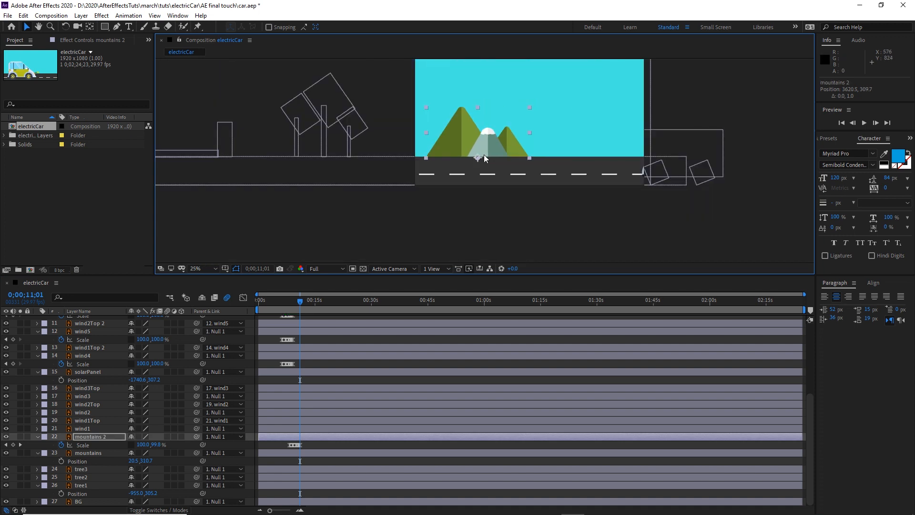
{"action": "left_click_drag", "start_coordinate": [299, 301], "coordinate": [235, 316]}
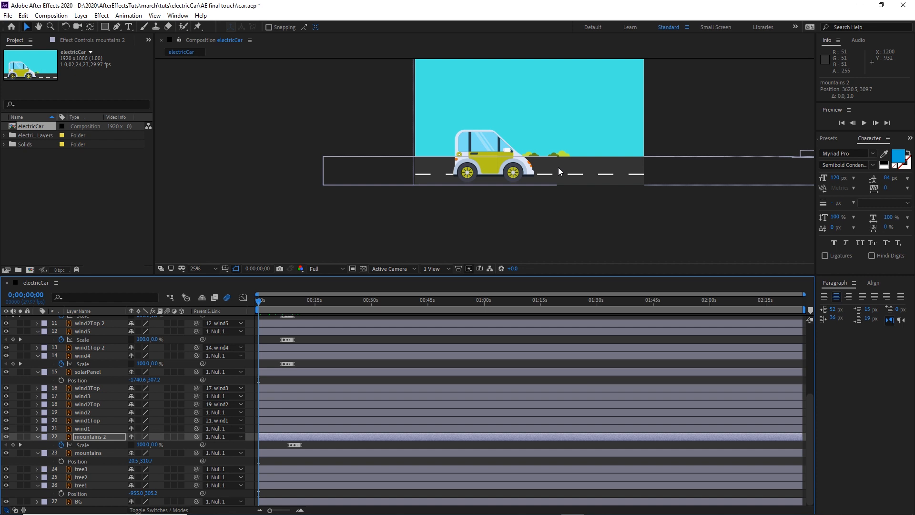
{"action": "key", "text": "Tab"}
{"action": "left_click", "coordinate": [598, 208]}
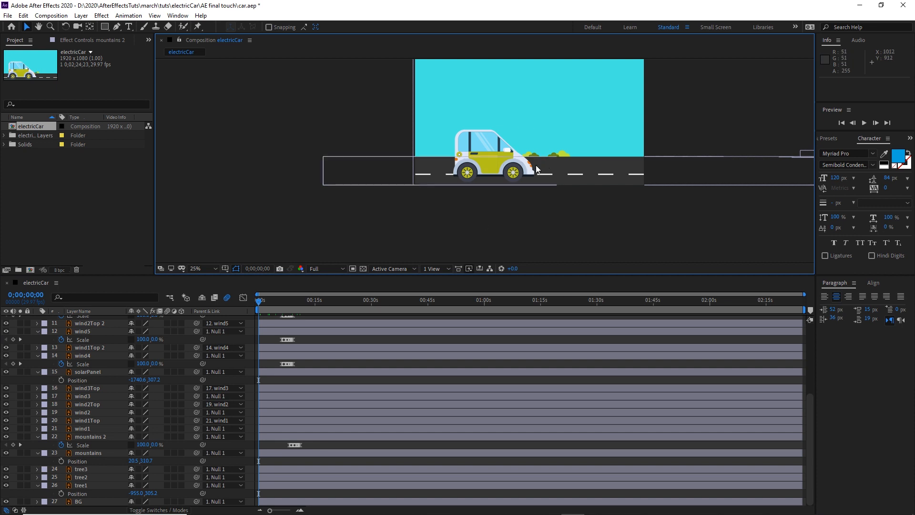
{"action": "key", "text": "grave"}
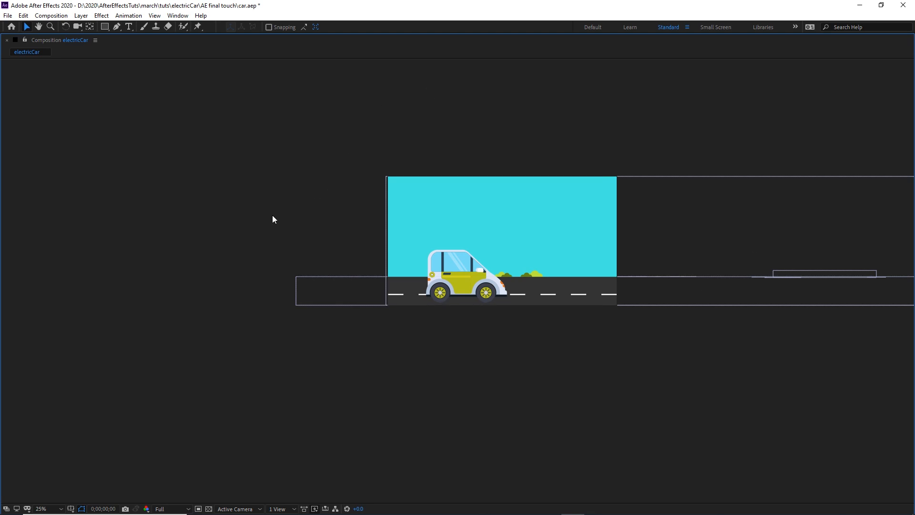
{"action": "left_click", "coordinate": [61, 509]}
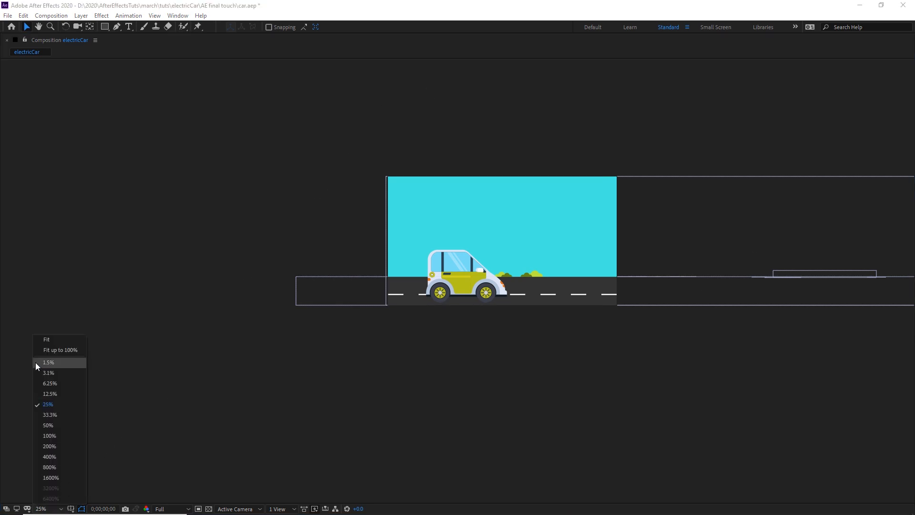
{"action": "left_click", "coordinate": [50, 340]}
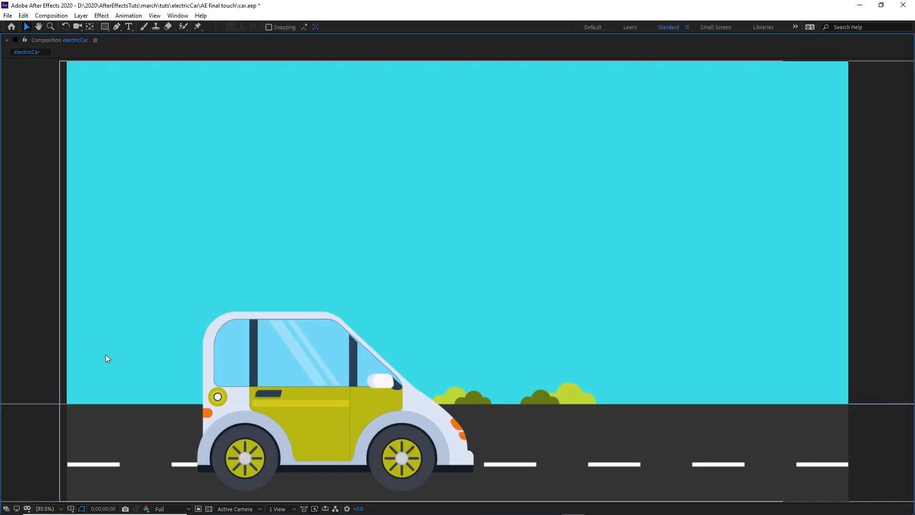
{"action": "key", "text": "space"}
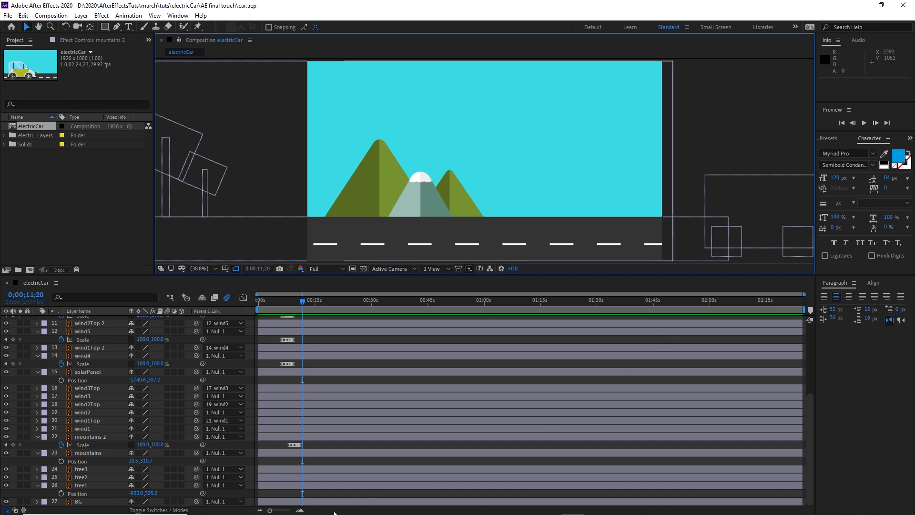
- Preview the car's exit, end the work area at 0;00;11;13, and trim the composition to the work area
{"action": "left_click", "coordinate": [300, 510]}
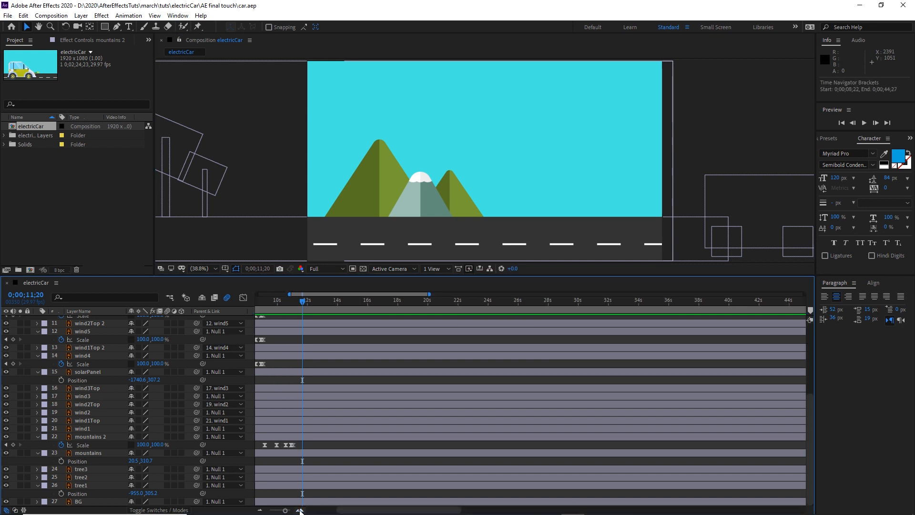
{"action": "left_click_drag", "start_coordinate": [302, 302], "coordinate": [268, 309]}
{"action": "key", "text": "space"}
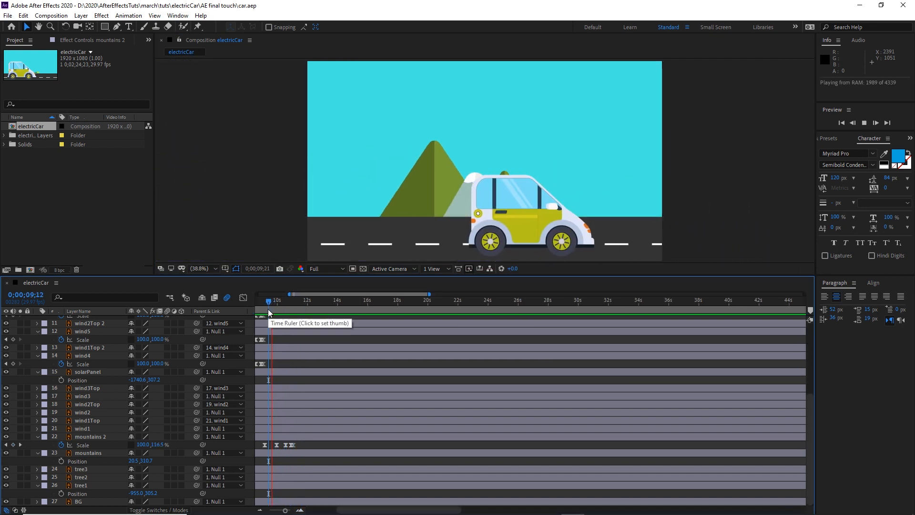
{"action": "key", "text": "space"}
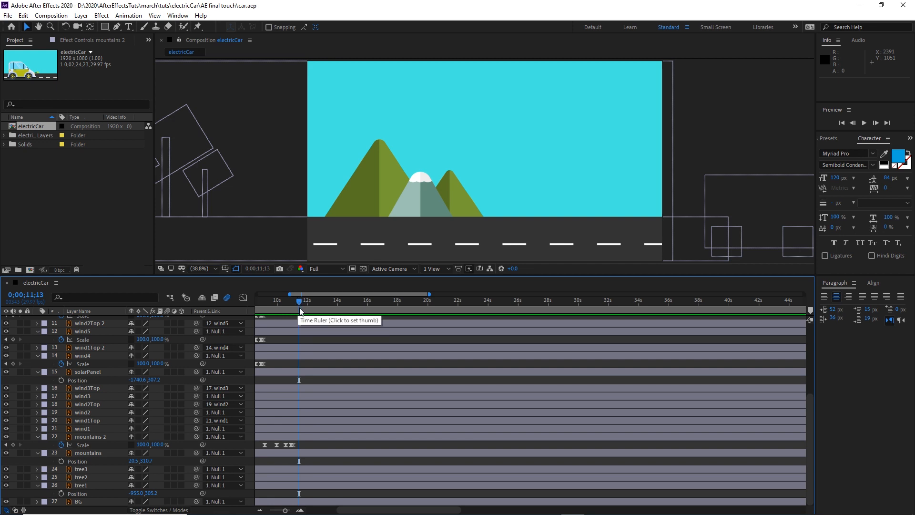
{"action": "key", "text": "n"}
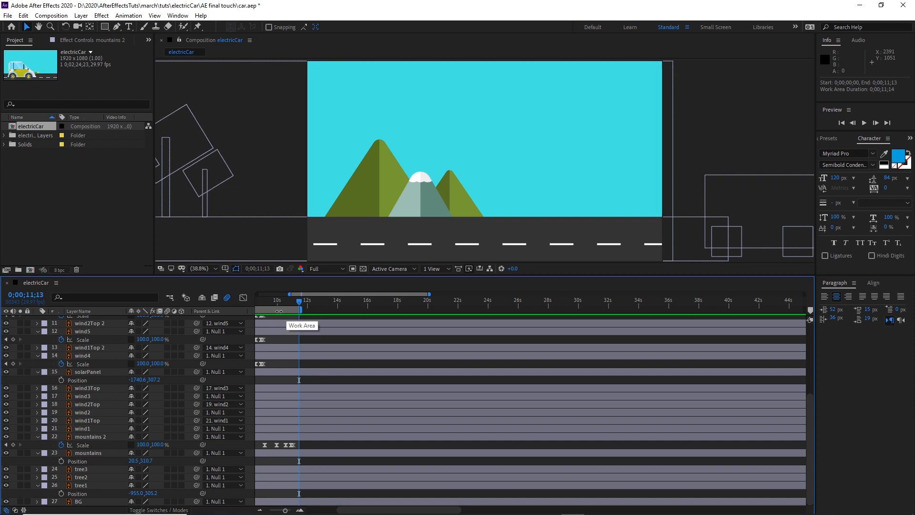
{"action": "right_click", "coordinate": [279, 310]}
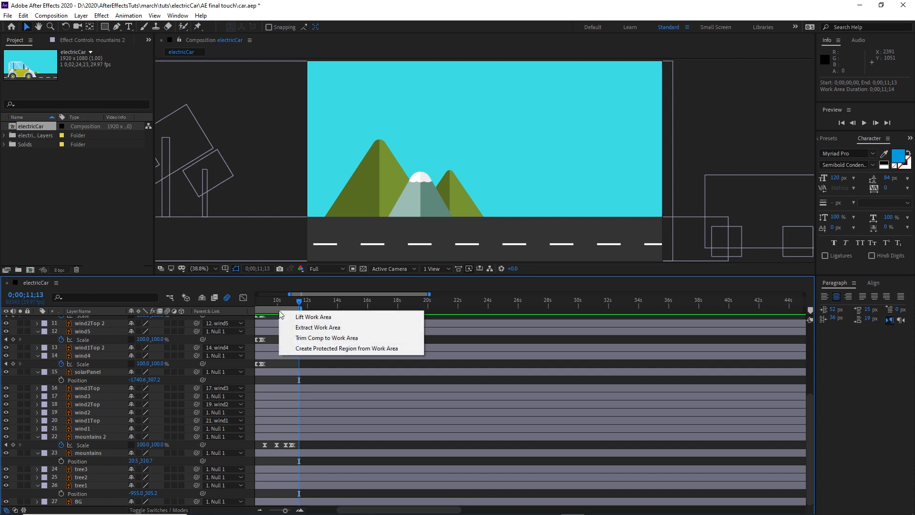
{"action": "left_click", "coordinate": [301, 338]}
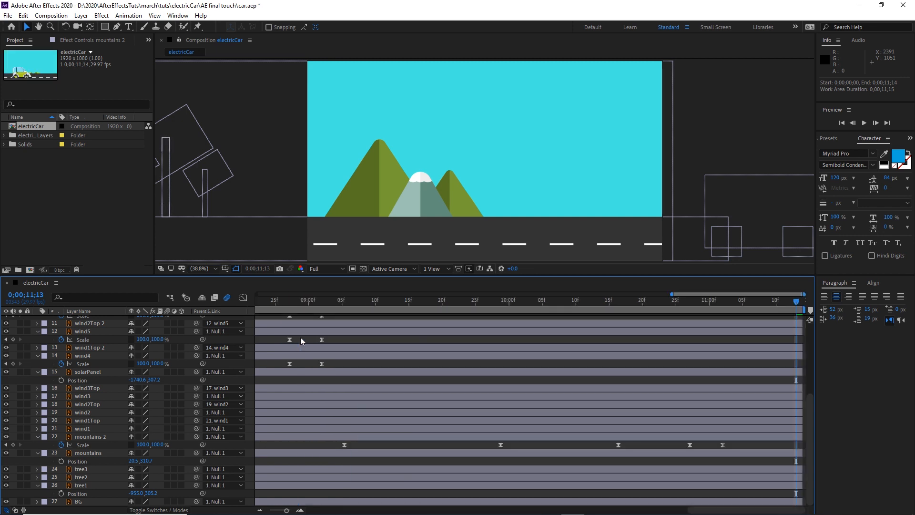
- Save the finished car.aep animation project under its existing name
{"action": "left_click_drag", "start_coordinate": [796, 302], "coordinate": [238, 317]}
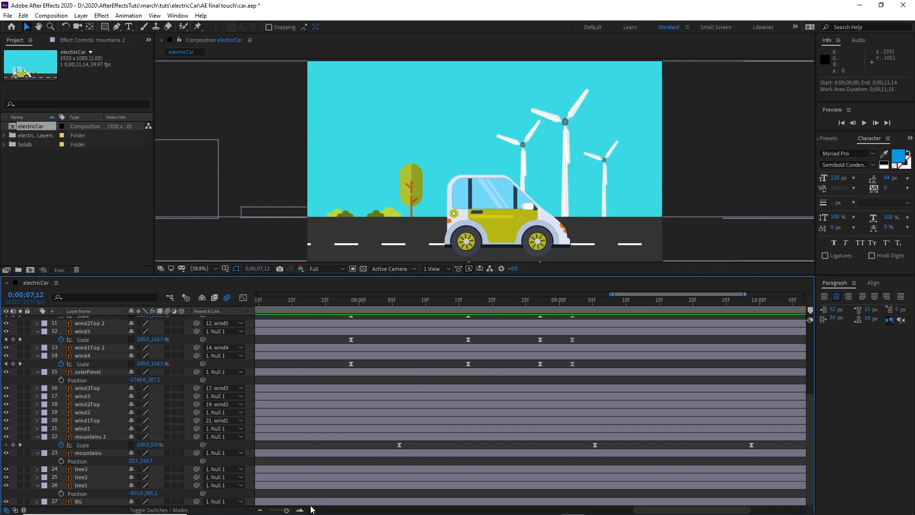
{"action": "left_click_drag", "start_coordinate": [286, 510], "coordinate": [262, 512]}
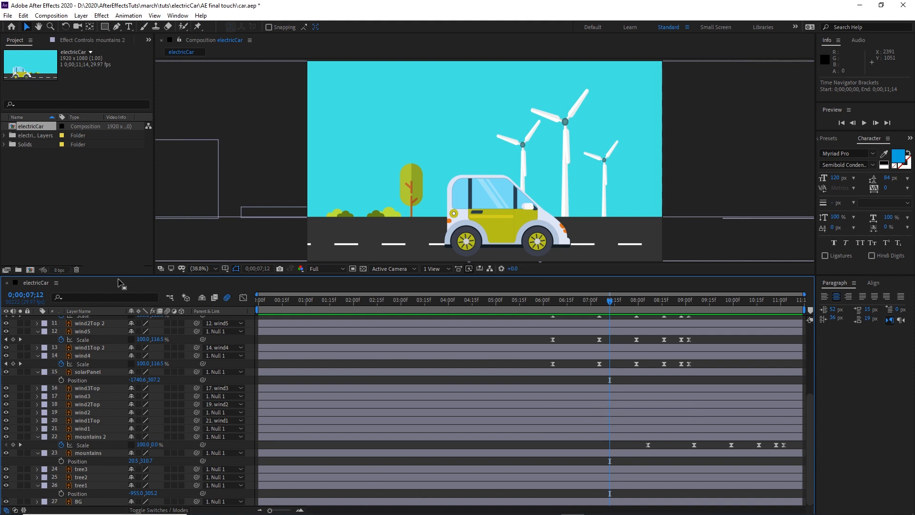
{"action": "left_click", "coordinate": [7, 17]}
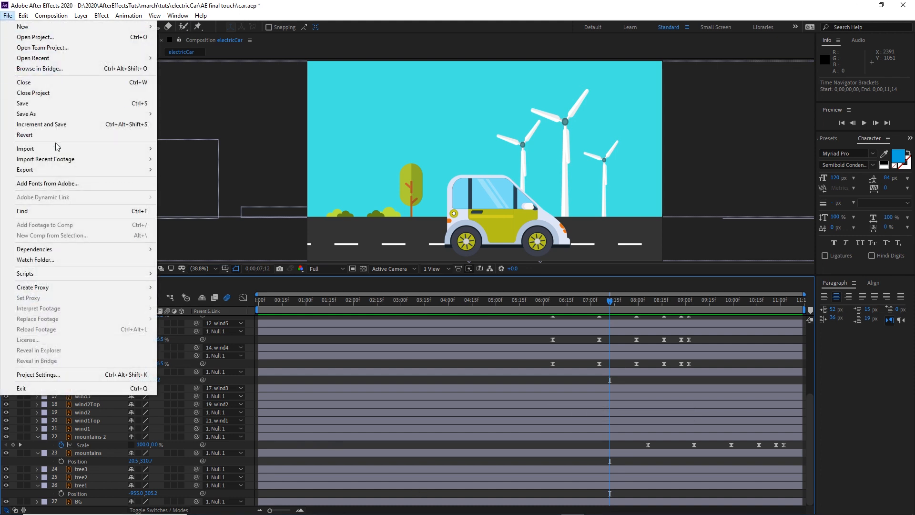
{"action": "left_click", "coordinate": [53, 106]}
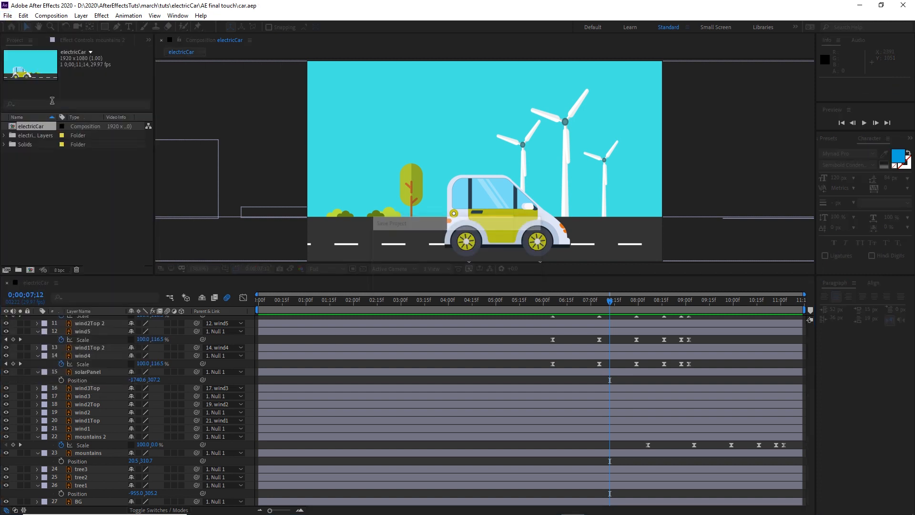
- Export the electricCar composition to the Adobe Media Encoder queue
{"action": "left_click", "coordinate": [6, 17]}
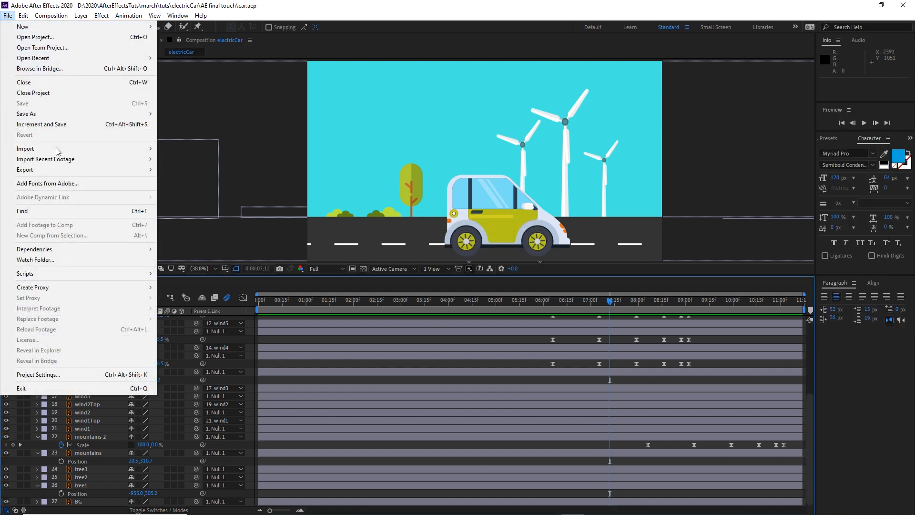
{"action": "mouse_move", "coordinate": [92, 174]}
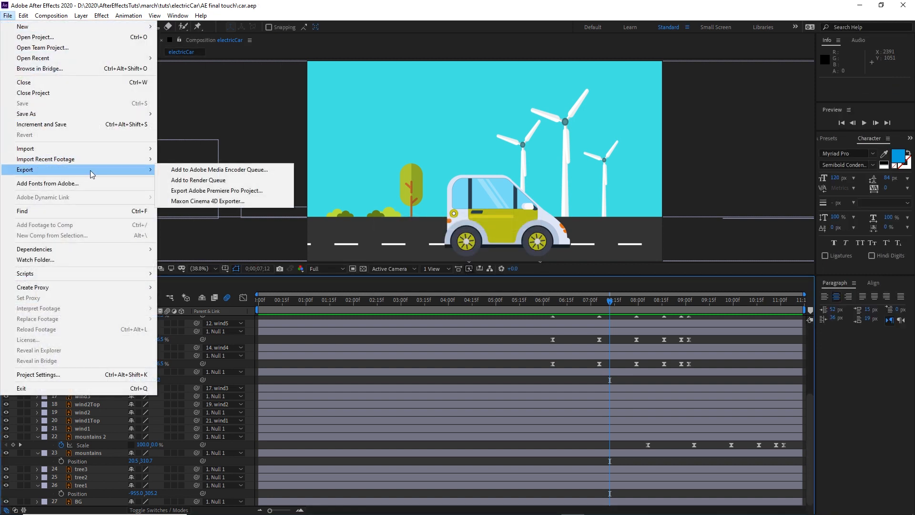
{"action": "left_click", "coordinate": [188, 170]}
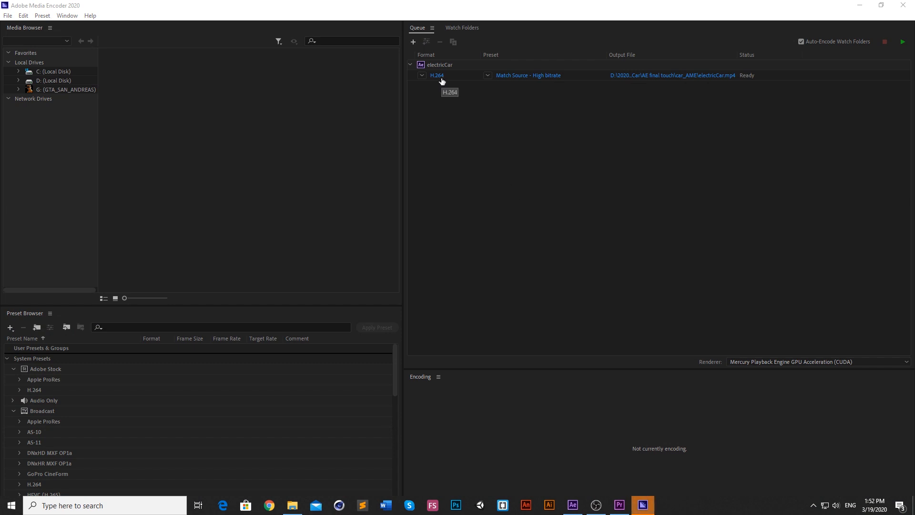
- Check the output formats available for the queued electricCar job, keep H.264, and open its export settings at the bitrate values
{"action": "left_click", "coordinate": [422, 75]}
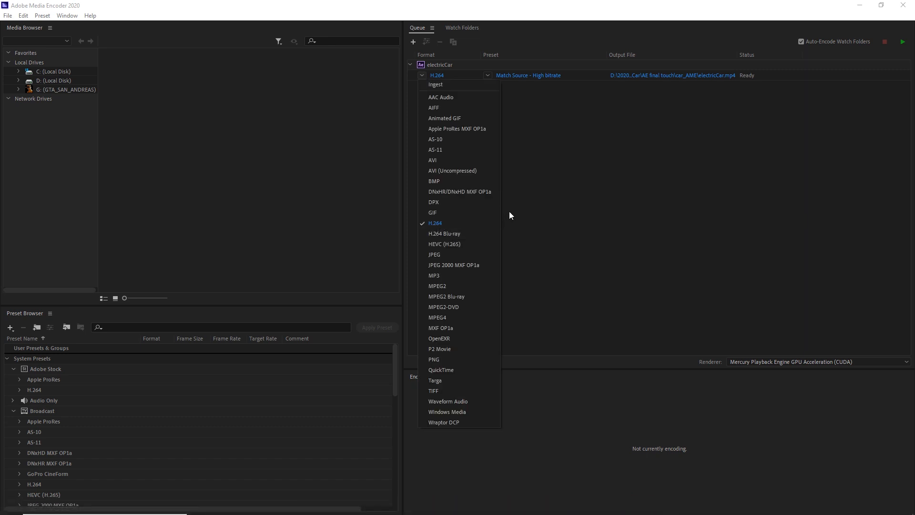
{"action": "left_click", "coordinate": [533, 206]}
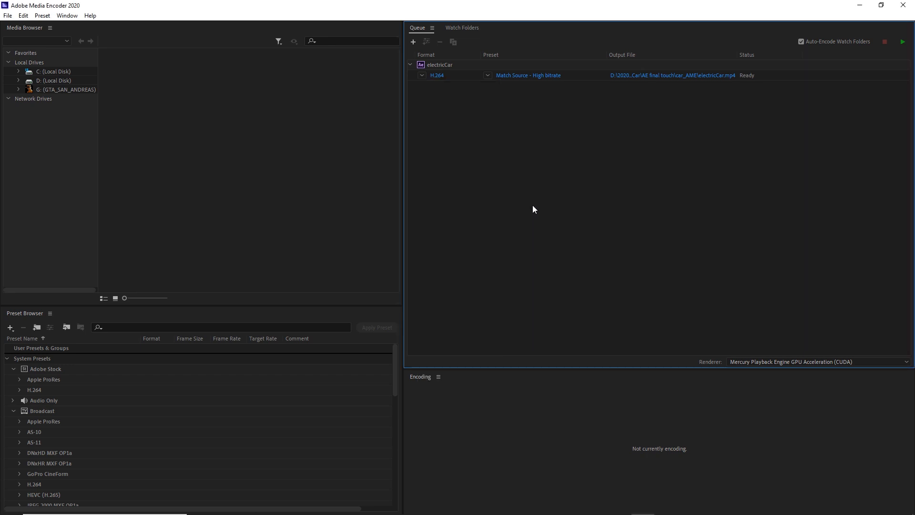
{"action": "left_click", "coordinate": [524, 76]}
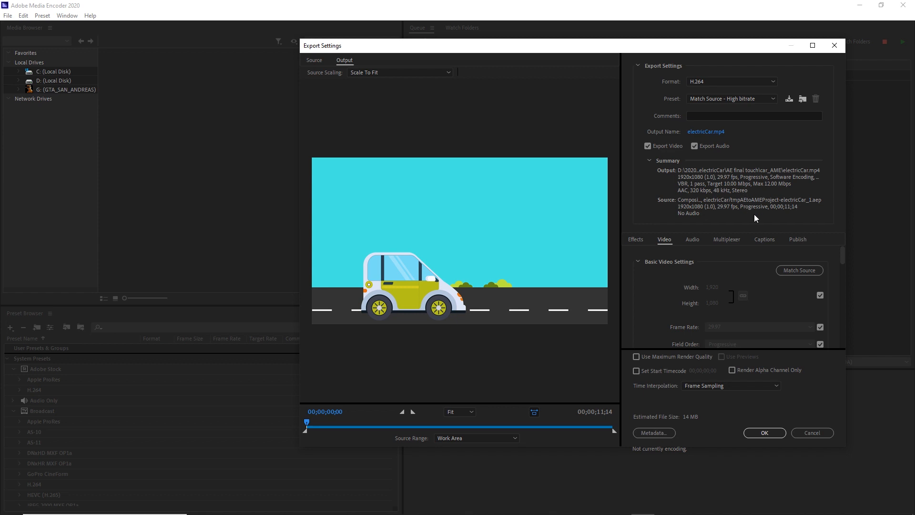
{"action": "left_click_drag", "start_coordinate": [841, 257], "coordinate": [839, 334]}
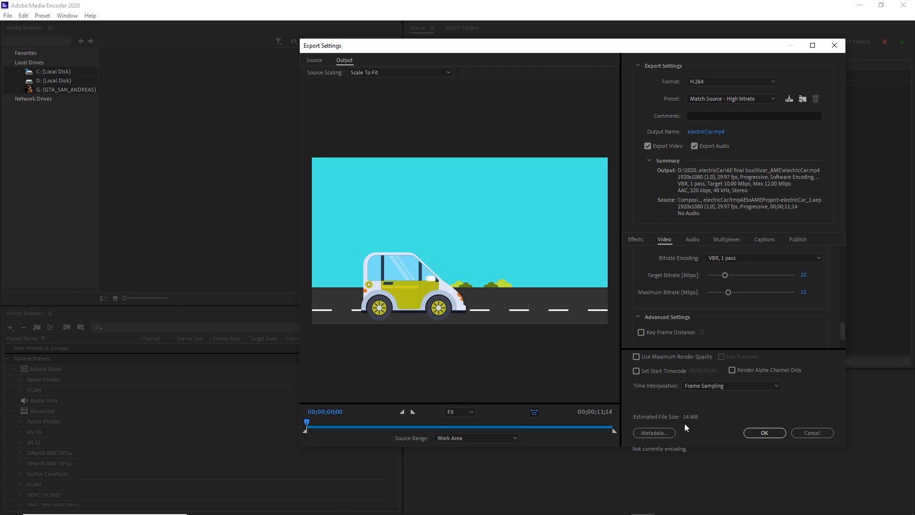
- Try a target bitrate of 8 Mbps for the electricCar export
{"action": "left_click", "coordinate": [805, 275]}
{"action": "type", "text": "8"}
{"action": "key", "text": "Return"}
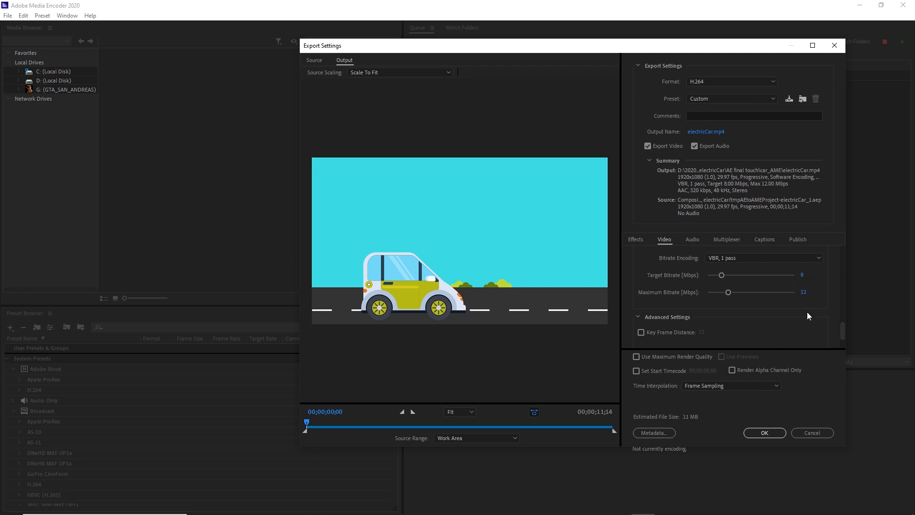
{"action": "left_click", "coordinate": [804, 275]}
{"action": "key", "text": "Return"}
- Set the target bitrate to 10 Mbps and accept the export settings
{"action": "left_click", "coordinate": [803, 276]}
{"action": "type", "text": "10"}
{"action": "key", "text": "Return"}
{"action": "left_click", "coordinate": [773, 433]}
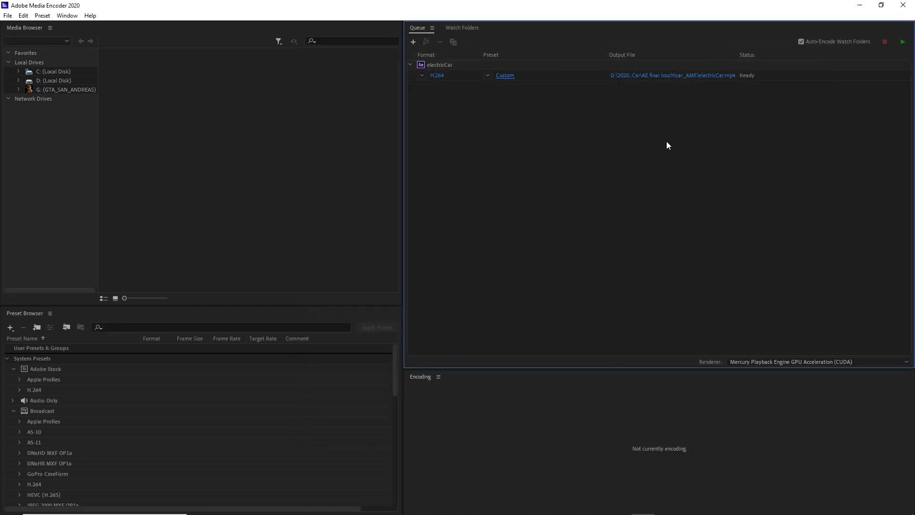
- Set the output file to electricCar.mp4 on the Desktop, replacing the existing file, and start encoding the queue
{"action": "left_click", "coordinate": [655, 78]}
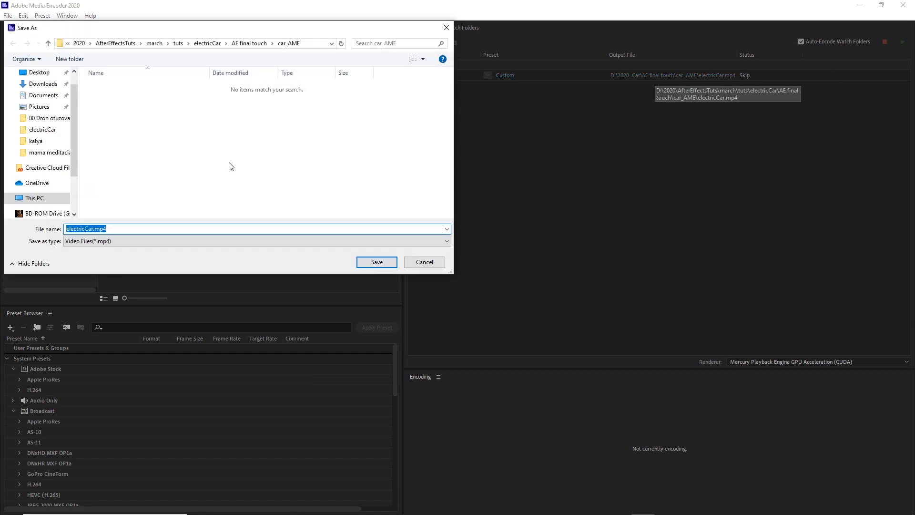
{"action": "left_click", "coordinate": [40, 72]}
{"action": "left_click", "coordinate": [385, 262]}
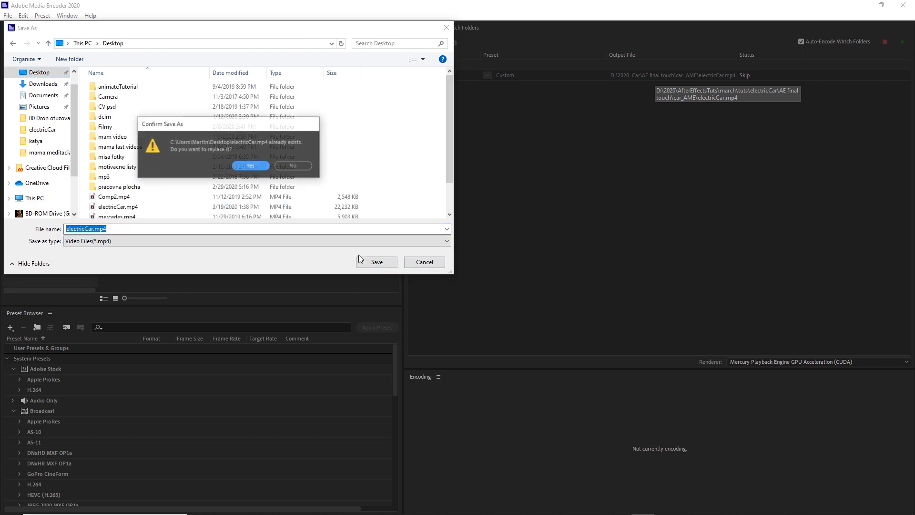
{"action": "left_click", "coordinate": [248, 166]}
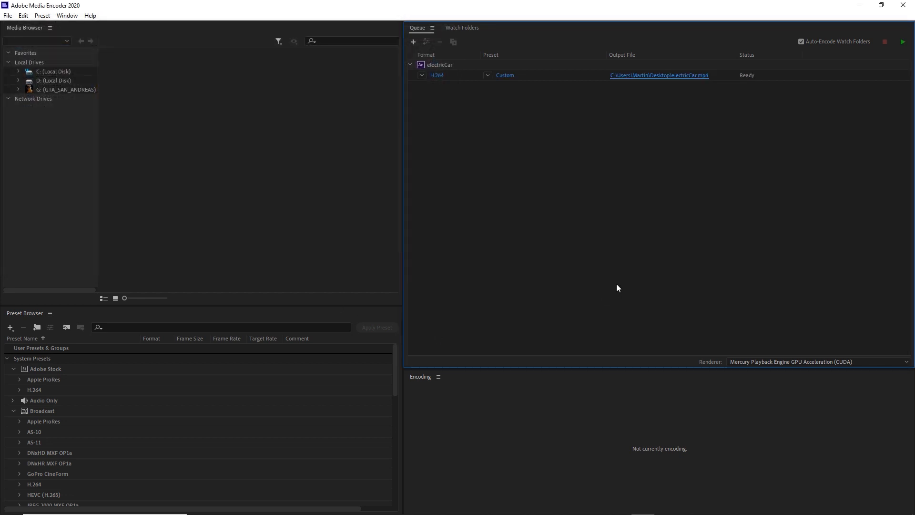
{"action": "left_click", "coordinate": [903, 44]}
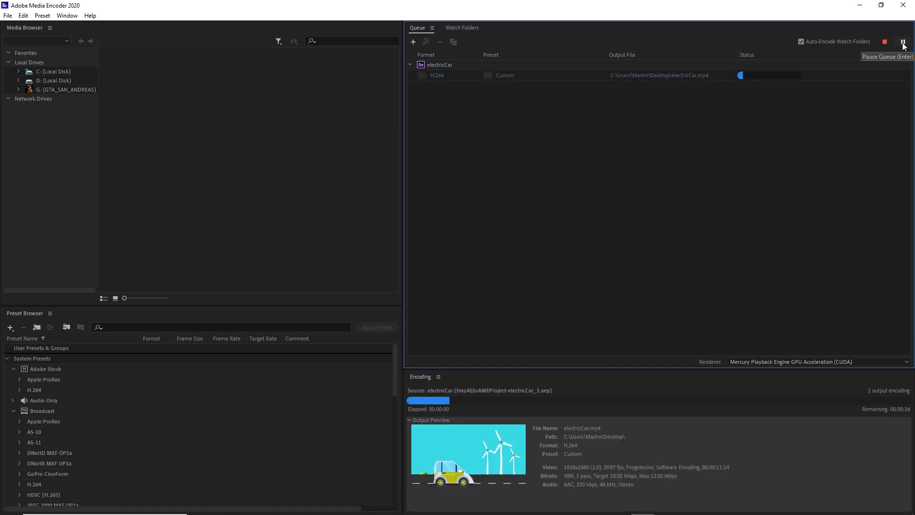